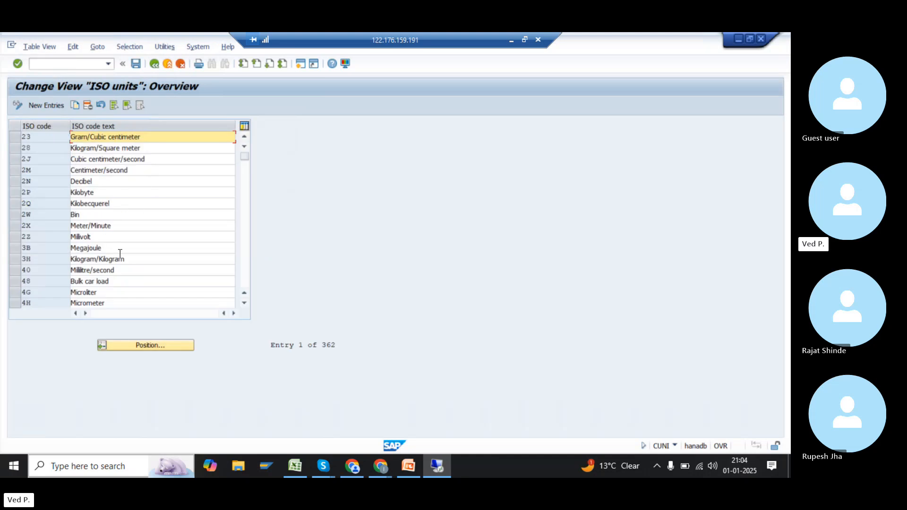
Leave the ISO units list and view the units of measurement of the dimension AAAADL (no dimensions)
click(154, 65)
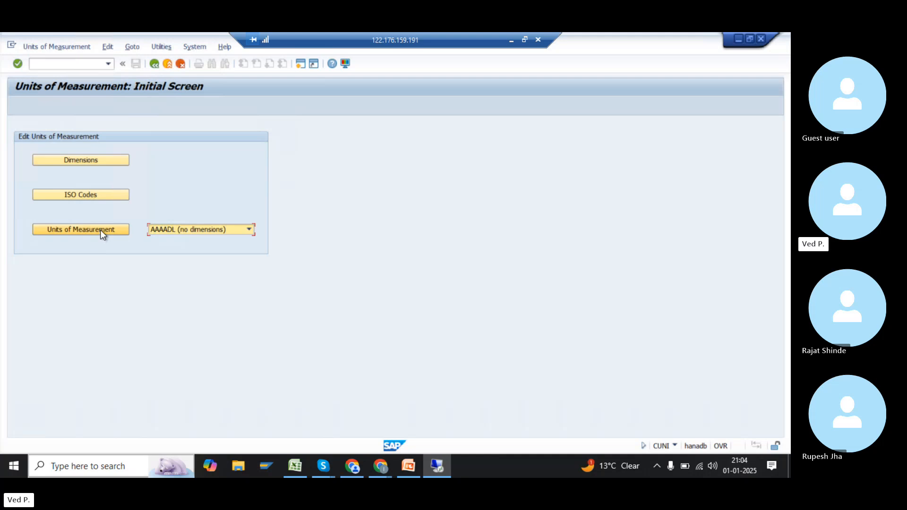
click(100, 230)
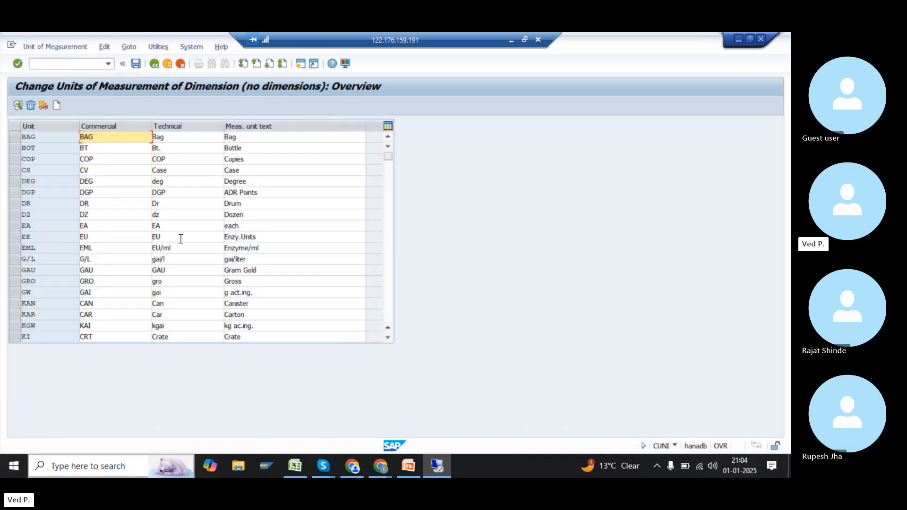
click(158, 65)
Choose the MASS dimension and open its units of measurement
click(211, 230)
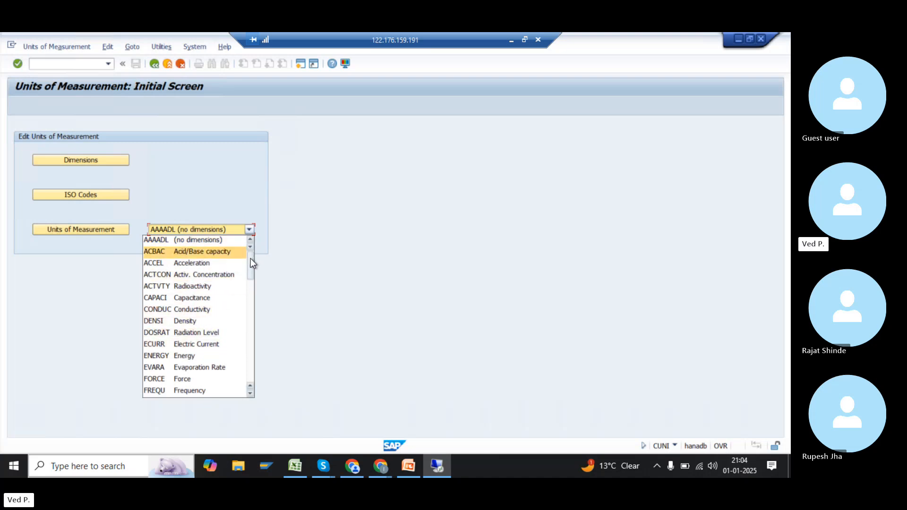
drag(250, 259, 245, 292)
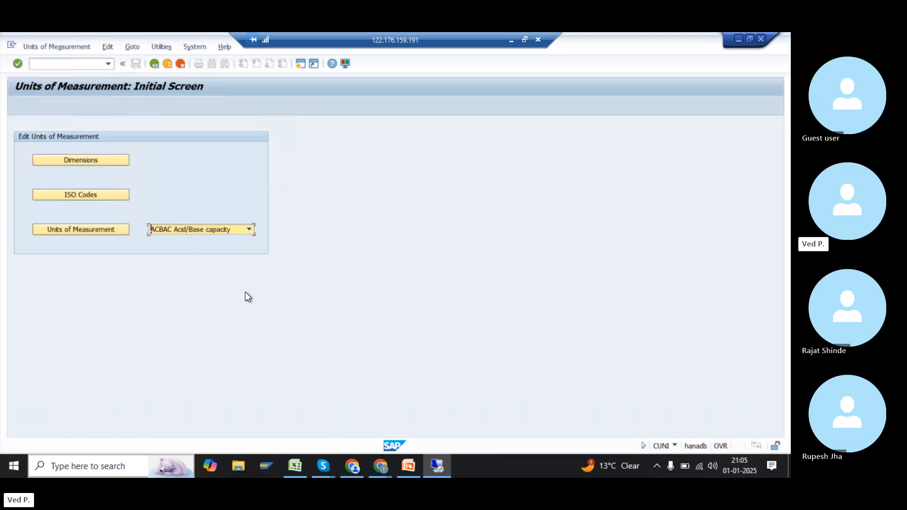
click(246, 230)
drag(251, 266, 251, 296)
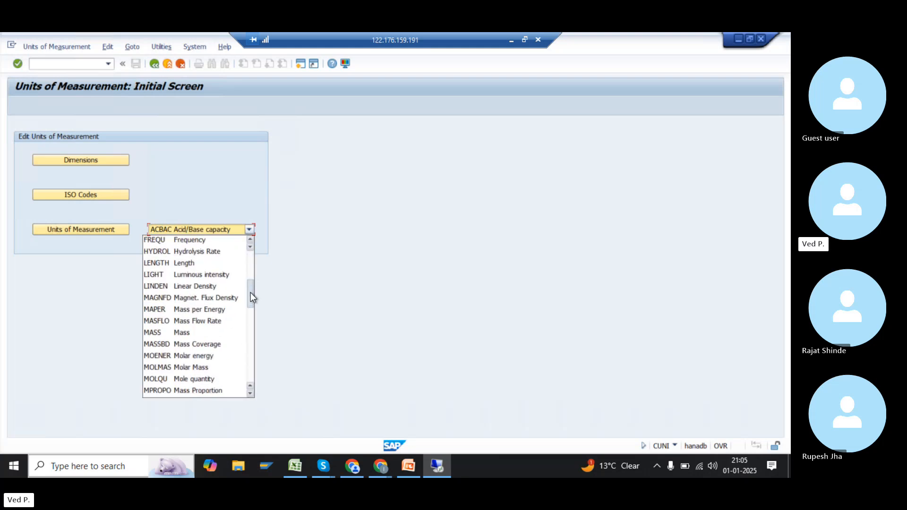
click(215, 332)
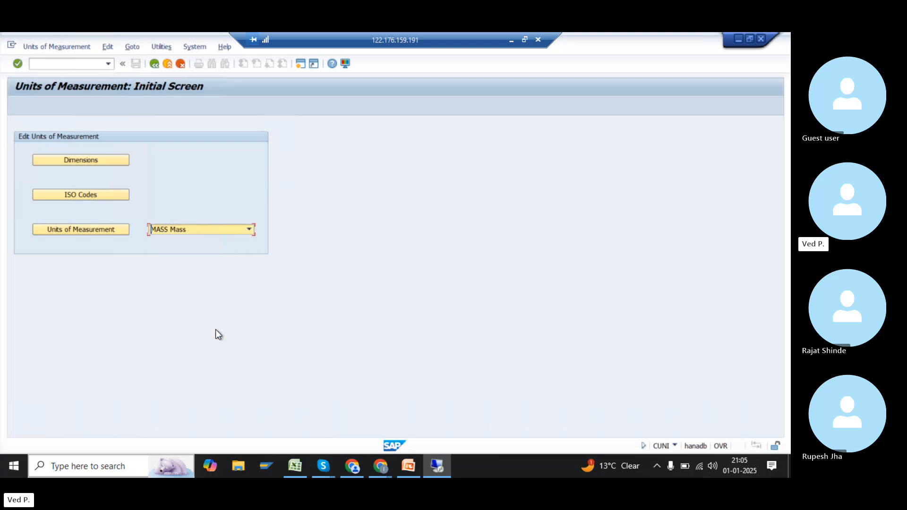
click(101, 231)
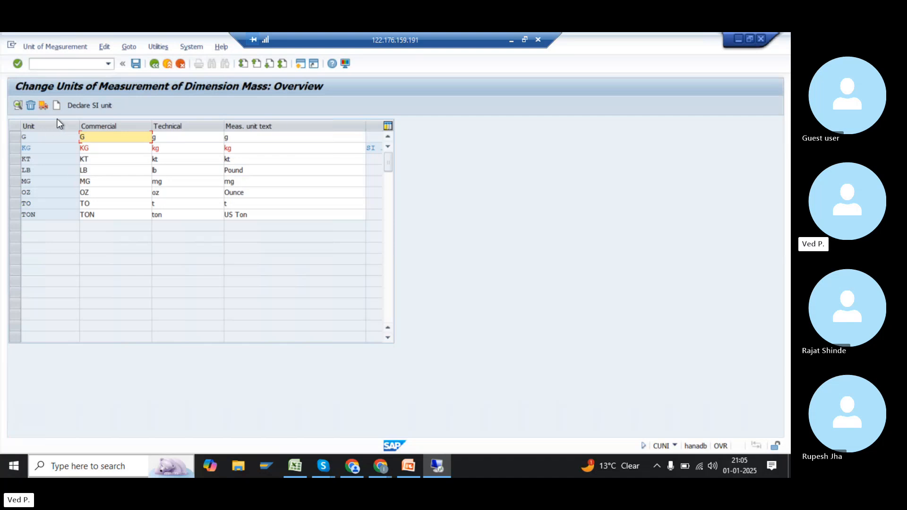
Create a mass unit with internal UoM LOT, entering KG as both its commercial and technical code
click(54, 106)
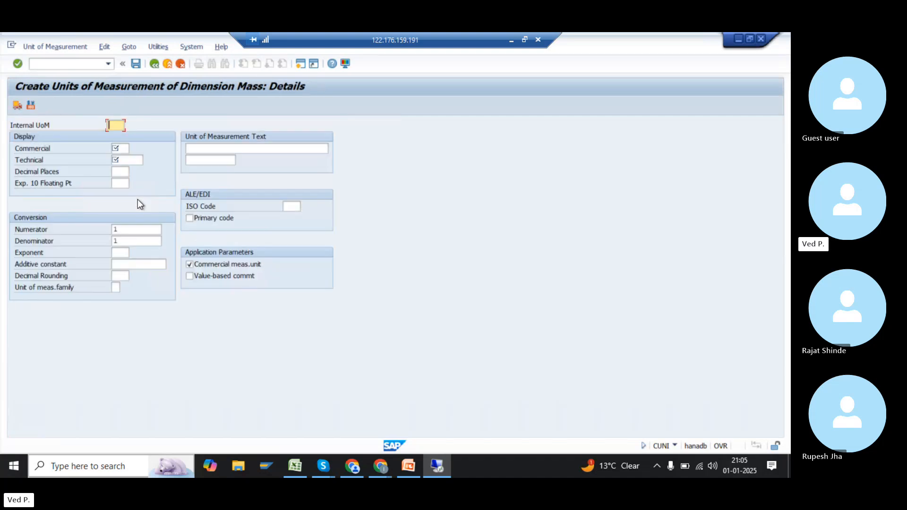
text(1oT)
click(117, 135)
click(125, 151)
text(KG)
key(Tab)
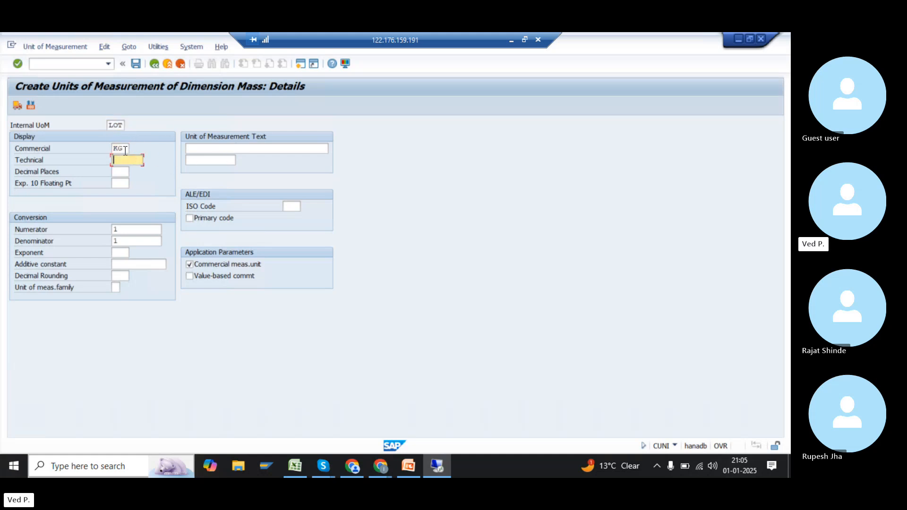
text(KG)
key(Return)
Change the new unit's commercial code to LOT and accept the entry without an ISO code
key(BackSpace)
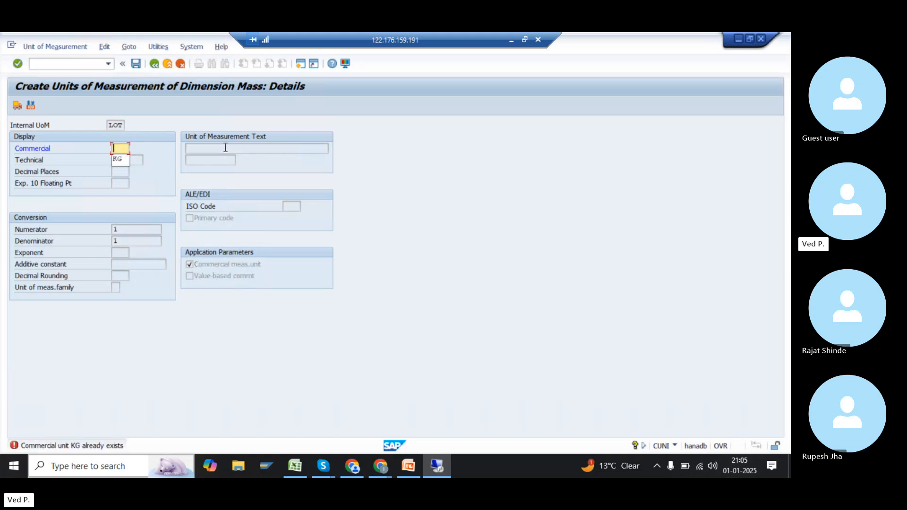
key(Return)
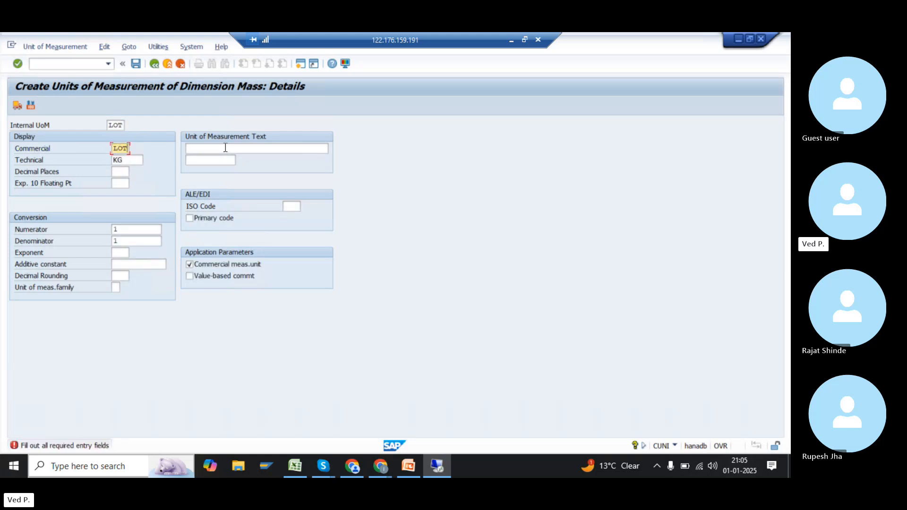
key(Return)
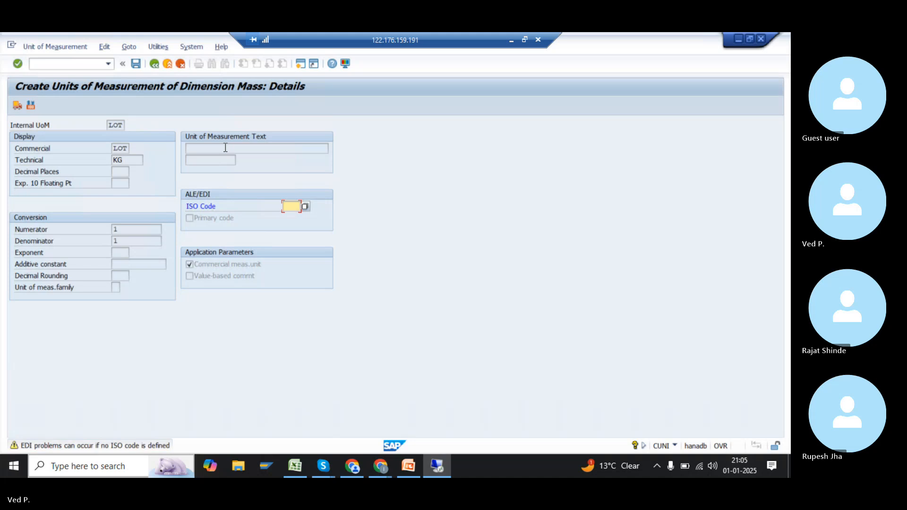
key(Return)
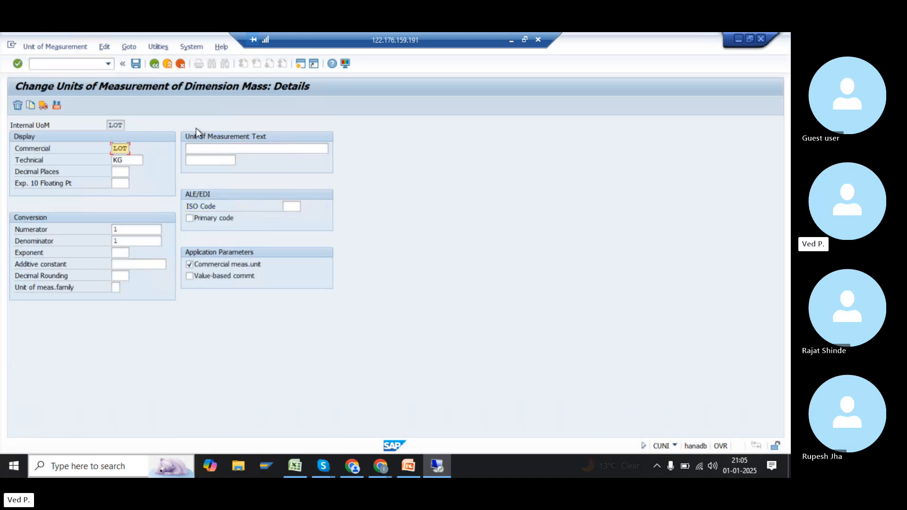
Set the unit of measurement text to LOT FOT PLANT SP02 and save the unit without an ISO code
click(199, 148)
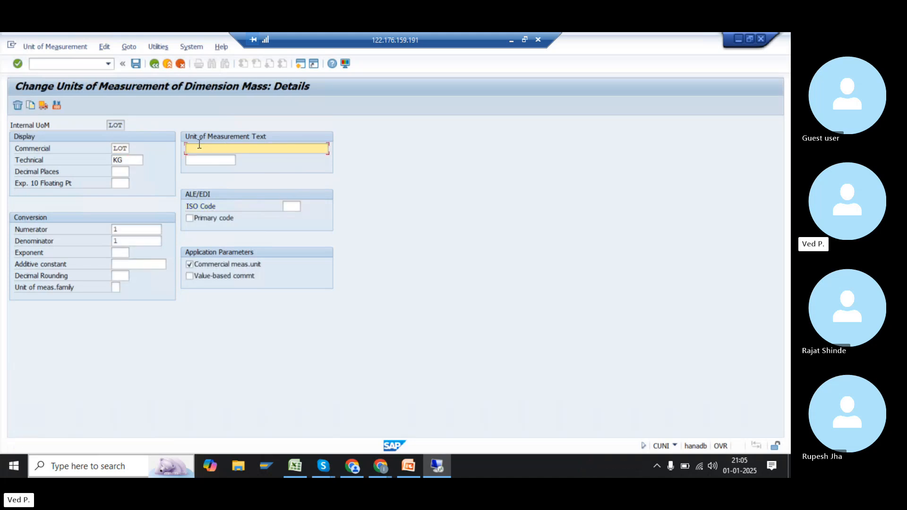
text(LOT-FOT PLANT SP02)
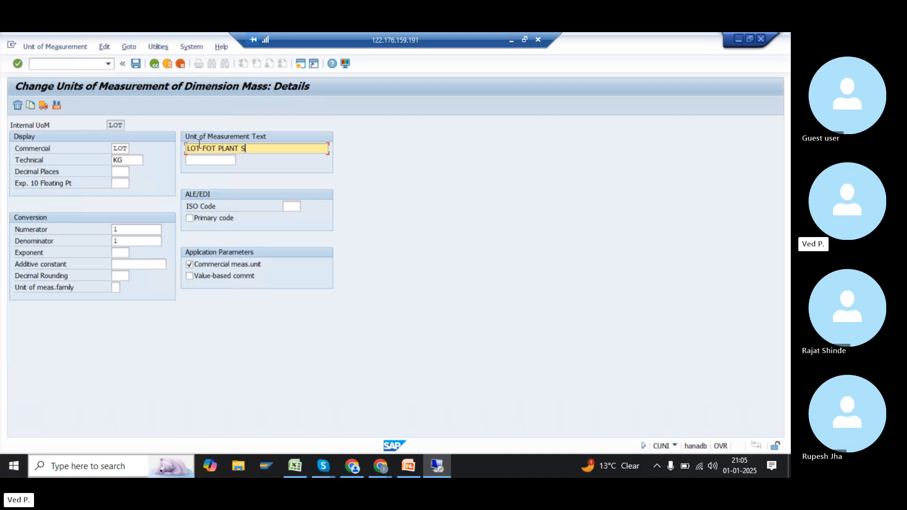
key(Return)
key(Return)
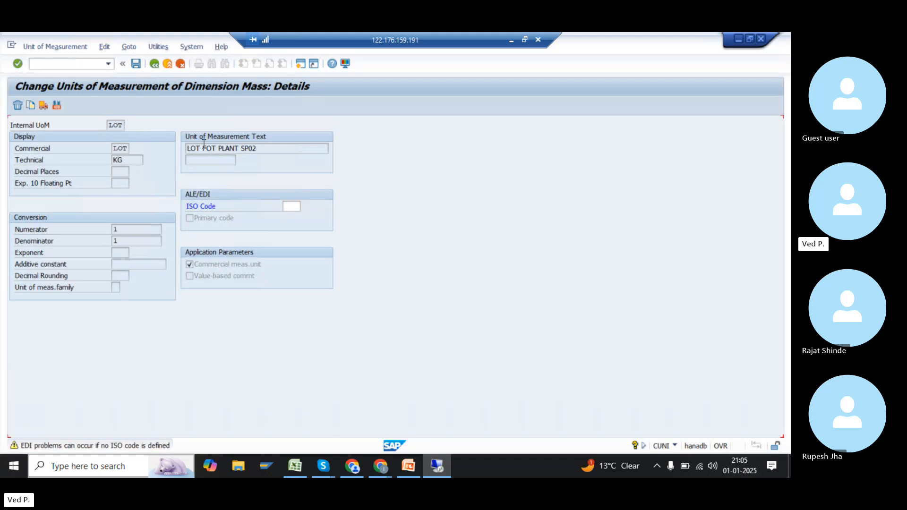
click(135, 65)
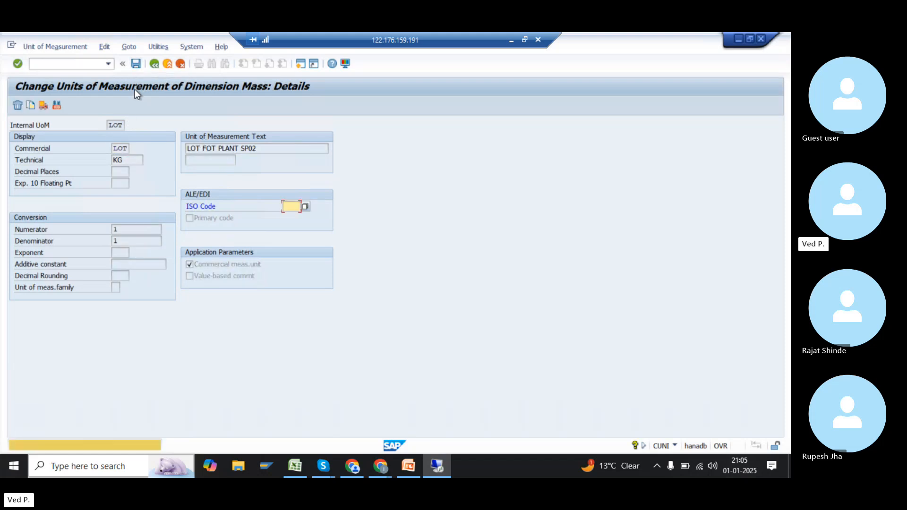
key(Return)
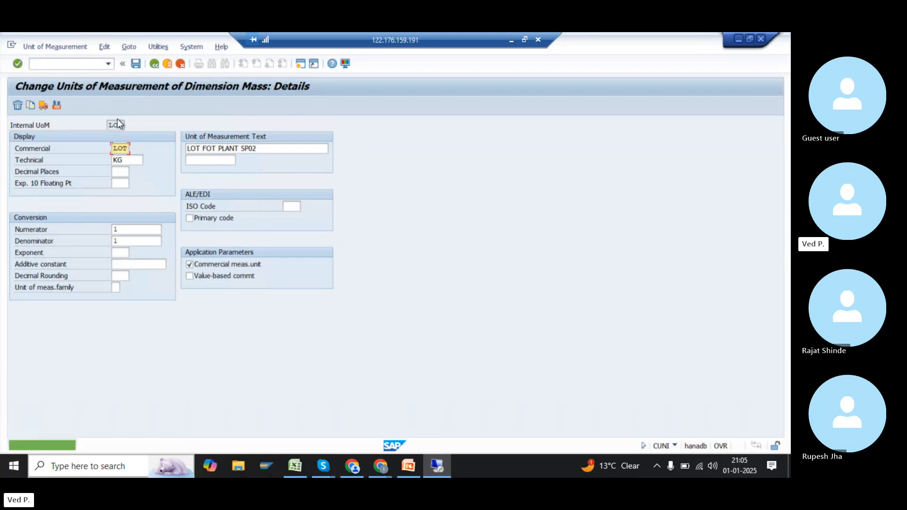
Start transaction MM01 for raw material TEST_01 with the views Basic Data 1 and Basic Data 2
click(82, 60)
text(/nmm01)
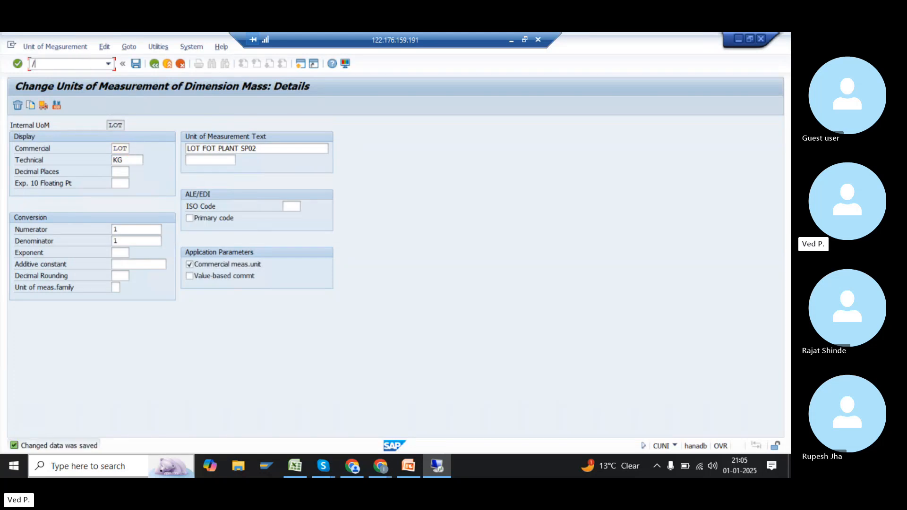
key(Return)
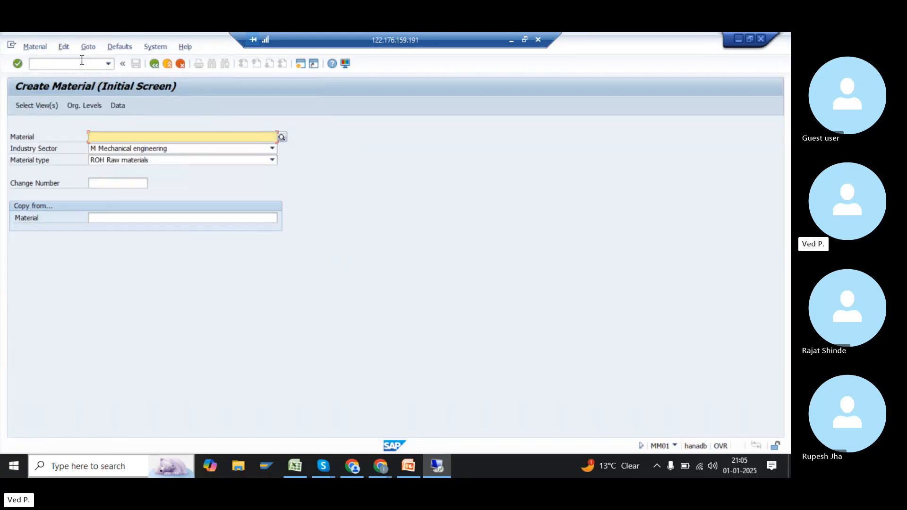
text(TEST_01)
key(Return)
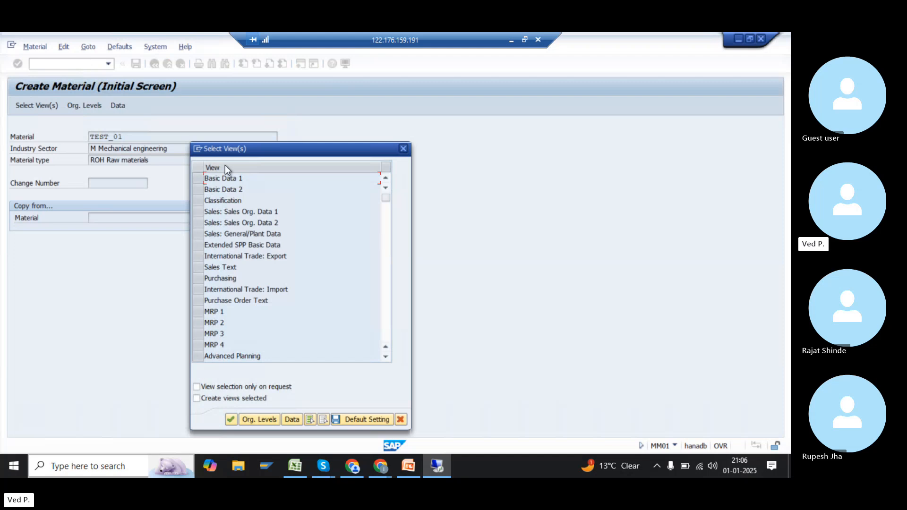
click(199, 180)
click(197, 190)
key(Return)
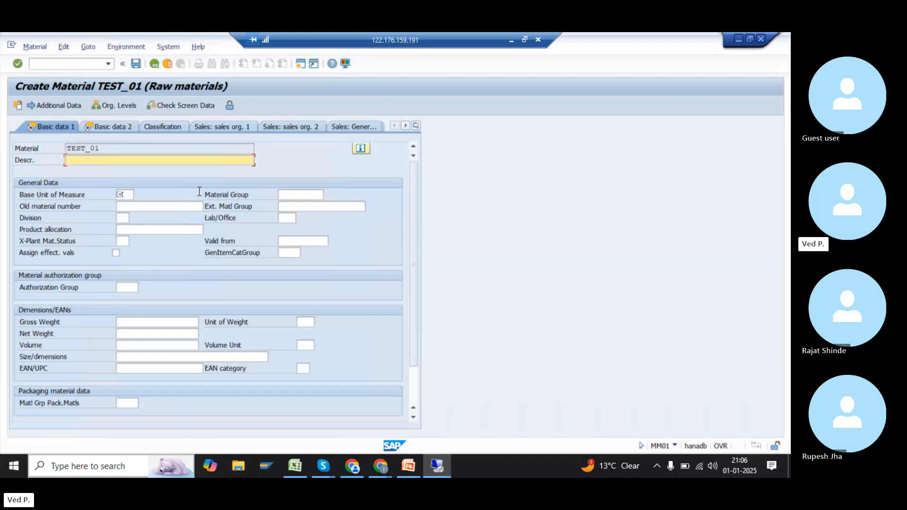
Enter the description TEST MATERIAL and base unit of measure LOT, and check the unit on Basic data 1
text(TEST MATERIAL)
key(Tab)
text(UNT)
key(Return)
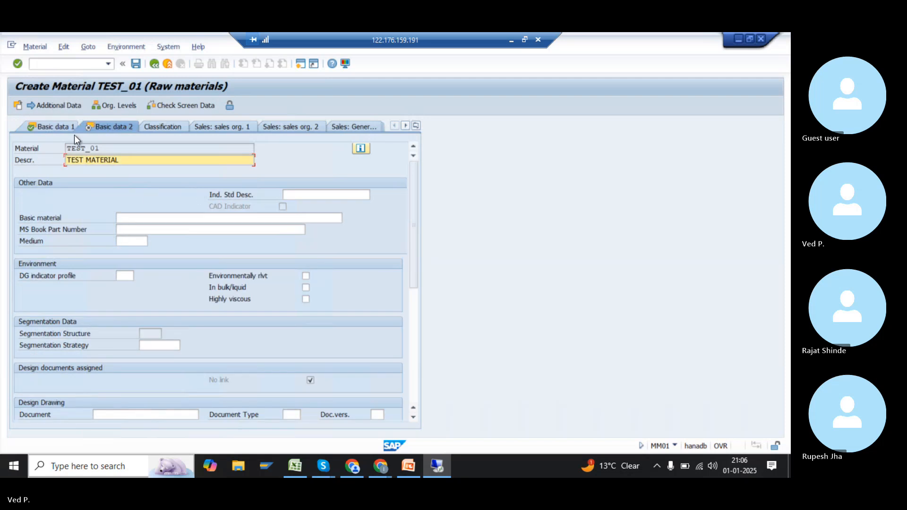
click(61, 126)
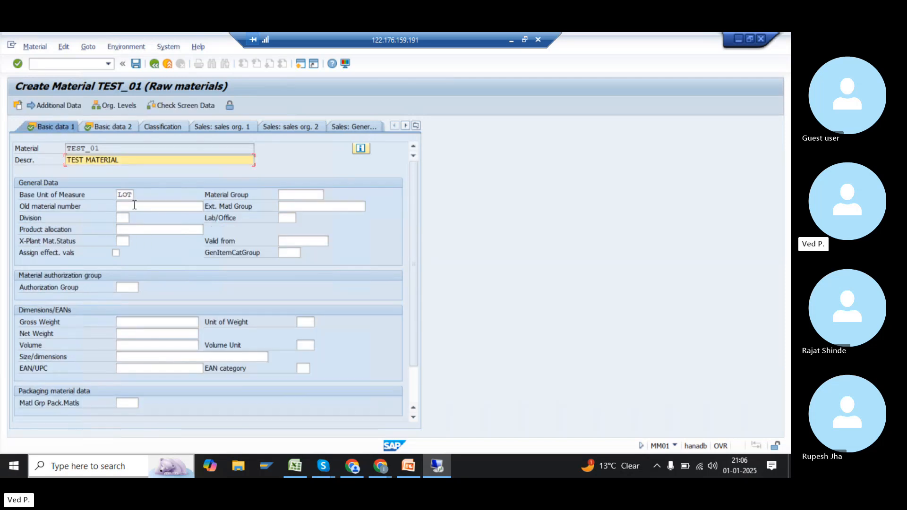
click(122, 192)
drag(122, 193, 139, 192)
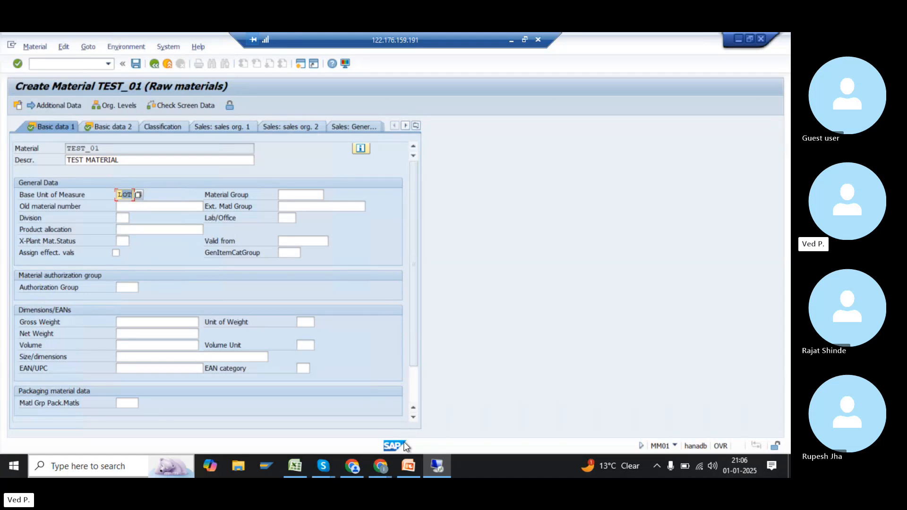
Switch to the PowerPoint notes and highlight the SPRO configuration path under Material Group
click(409, 467)
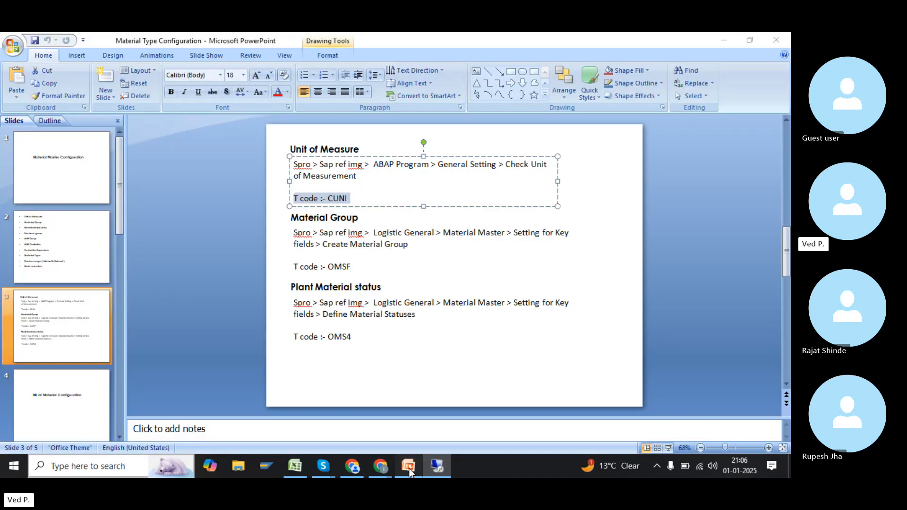
click(361, 215)
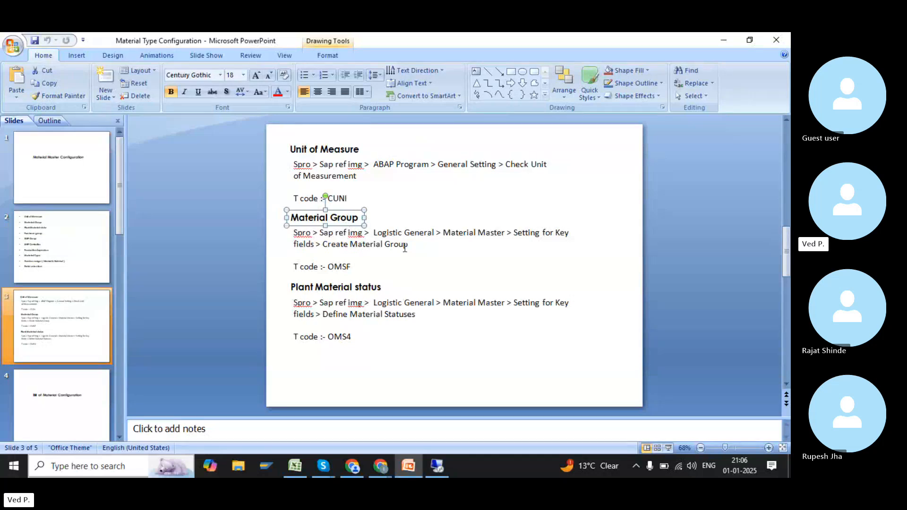
drag(408, 244, 293, 232)
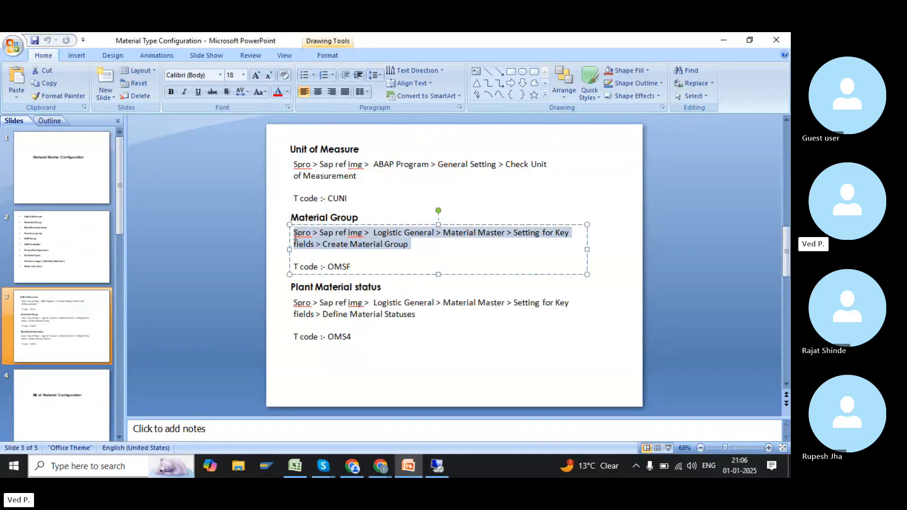
Return to SAP, leave the material unsaved for transaction SPRO, and open the SAP Reference IMG
key(alt+Tab)
click(82, 66)
text(/N)
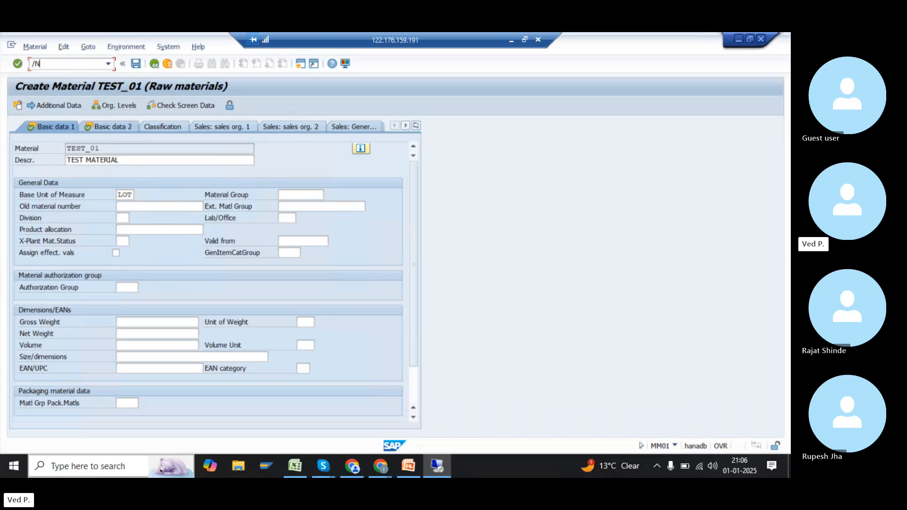
text(SPRO)
key(Return)
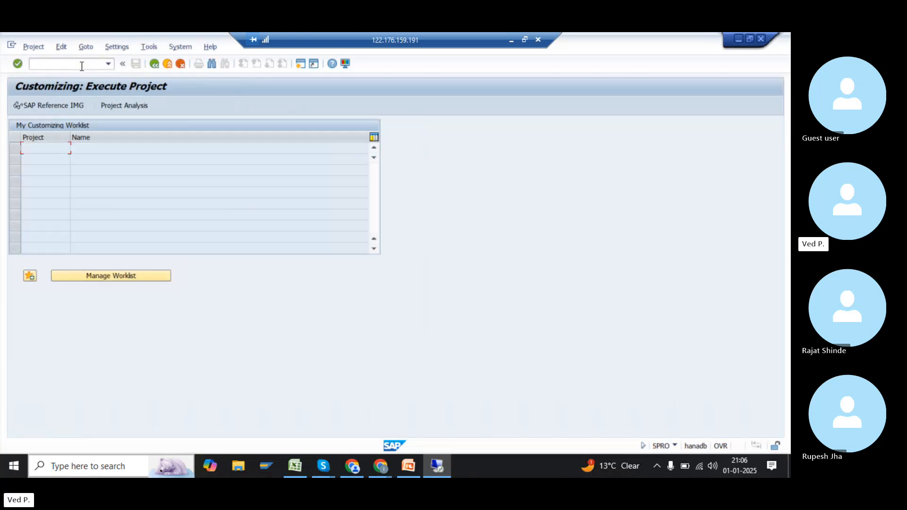
click(50, 105)
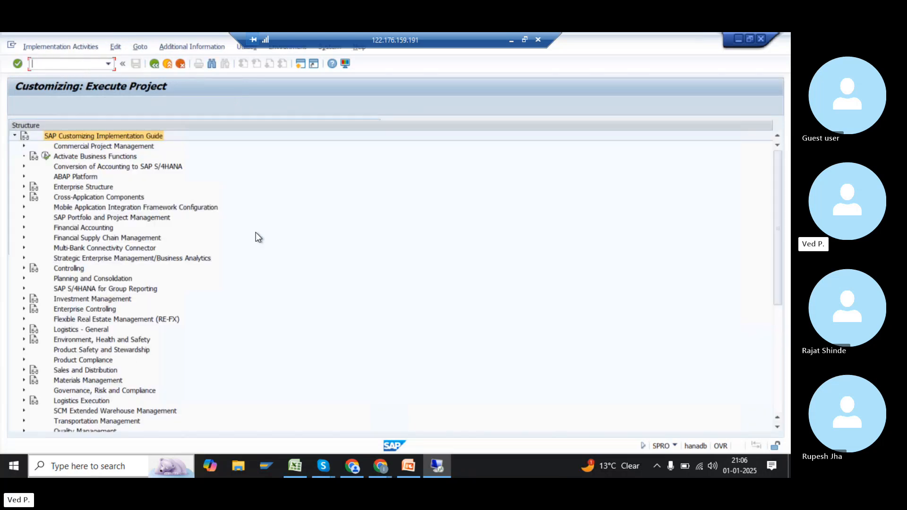
Check the Material Group path in the PowerPoint notes, and expand Logistics - General in the SAP IMG structure
click(413, 465)
click(380, 233)
drag(364, 233, 425, 234)
key(alt+Tab)
scroll(132, 281, down, 5)
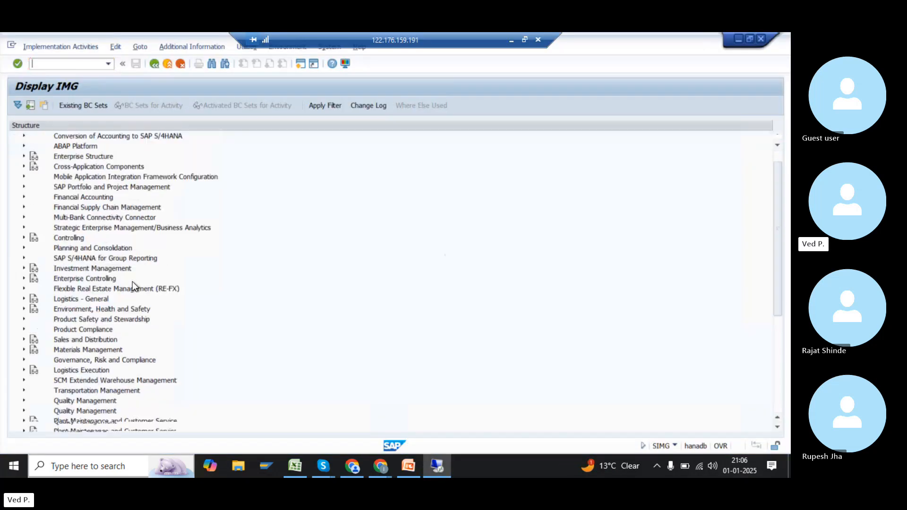
click(79, 271)
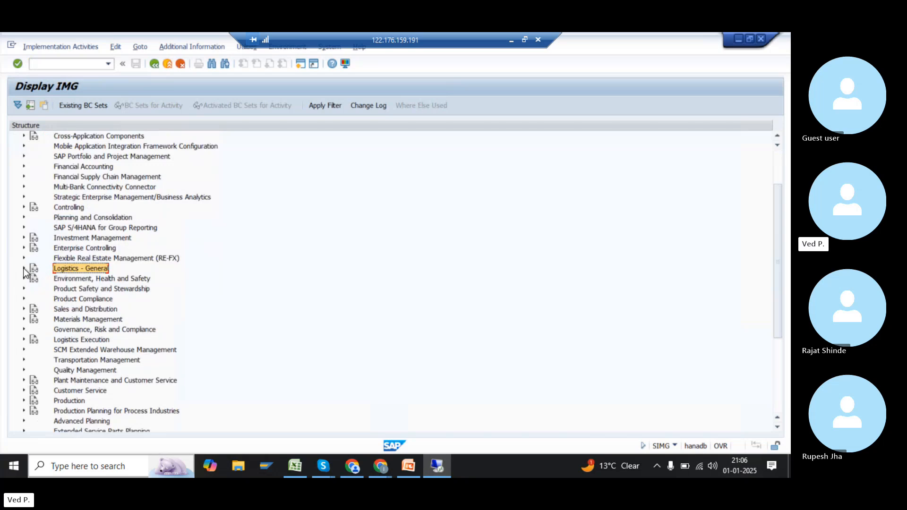
click(23, 268)
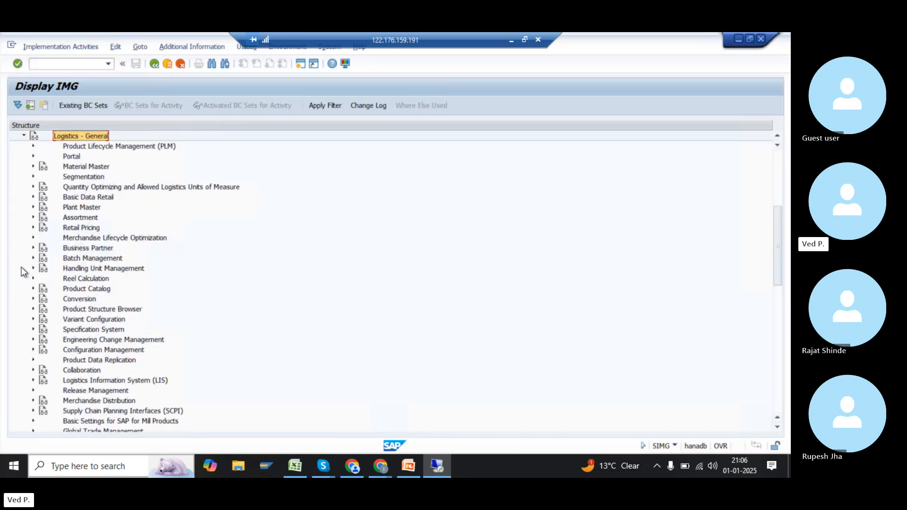
Highlight Material Master in the PowerPoint notes' Material Group path, and expand the Material Master node in the SAP IMG structure
click(408, 467)
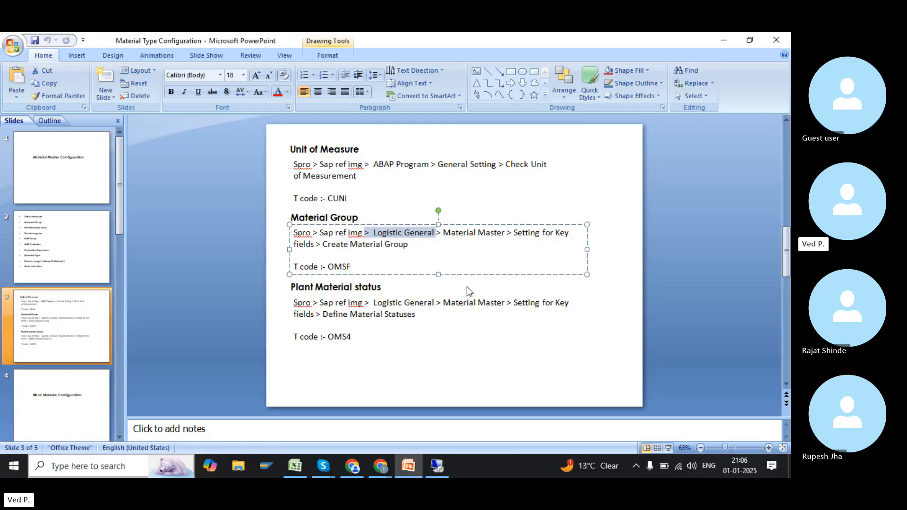
drag(444, 233, 498, 234)
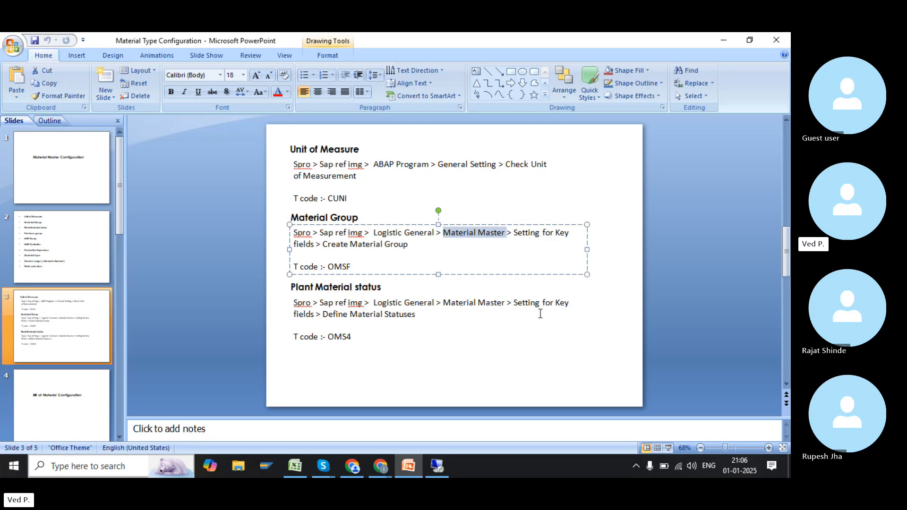
key(alt+Tab)
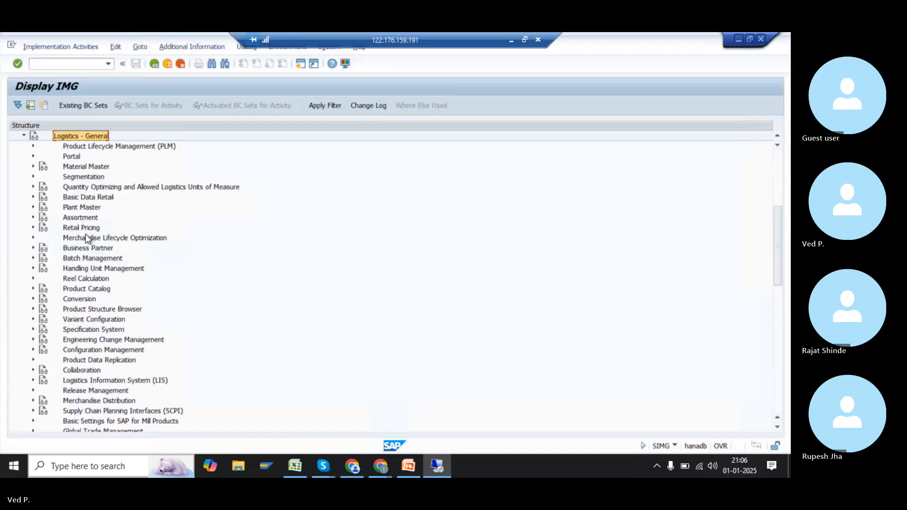
click(87, 268)
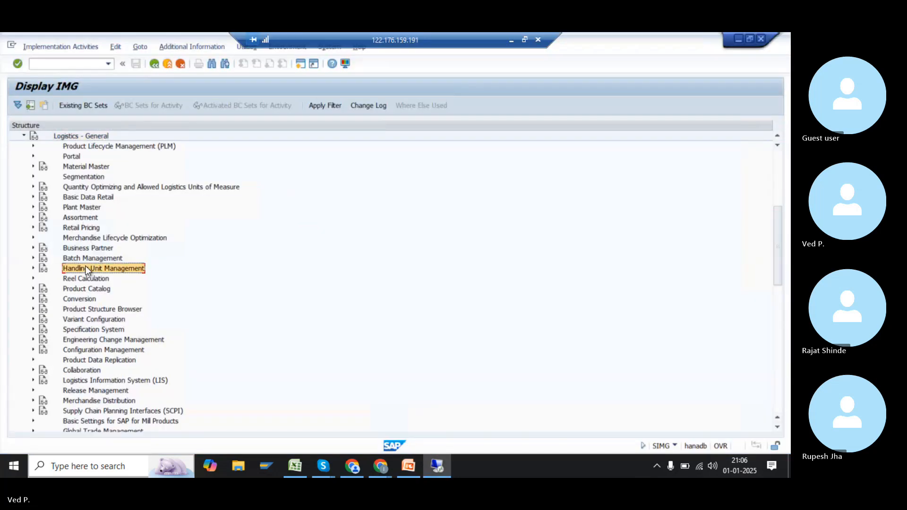
click(33, 167)
click(81, 167)
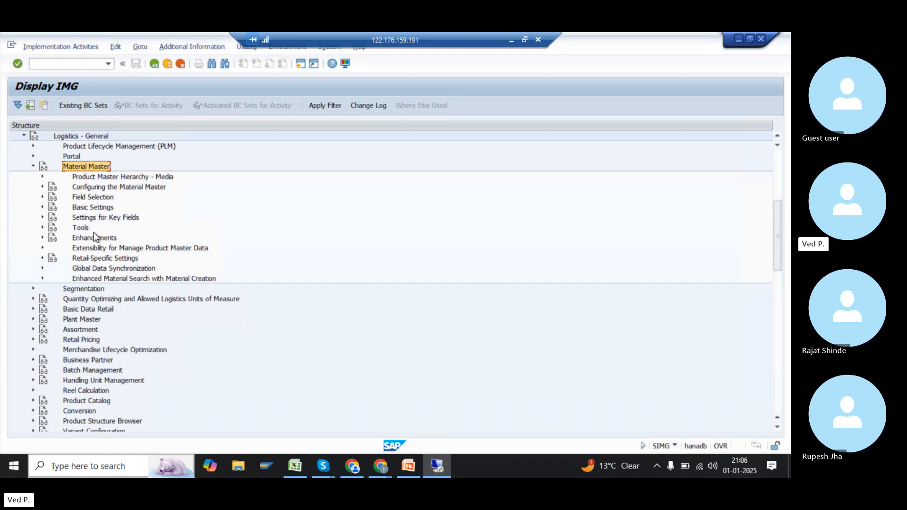
Highlight Setting for Key fields in the PowerPoint notes, and expand Settings for Key Fields under Material Master in SAP
click(410, 470)
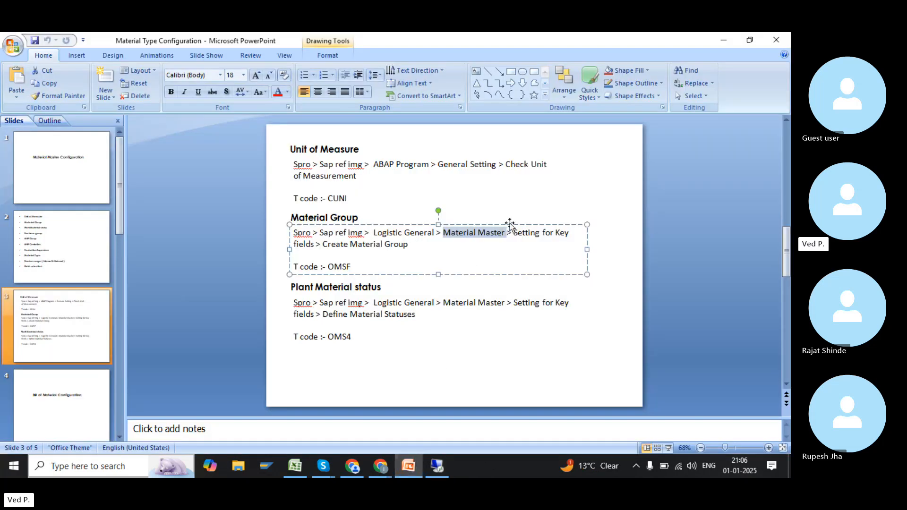
drag(514, 232, 565, 240)
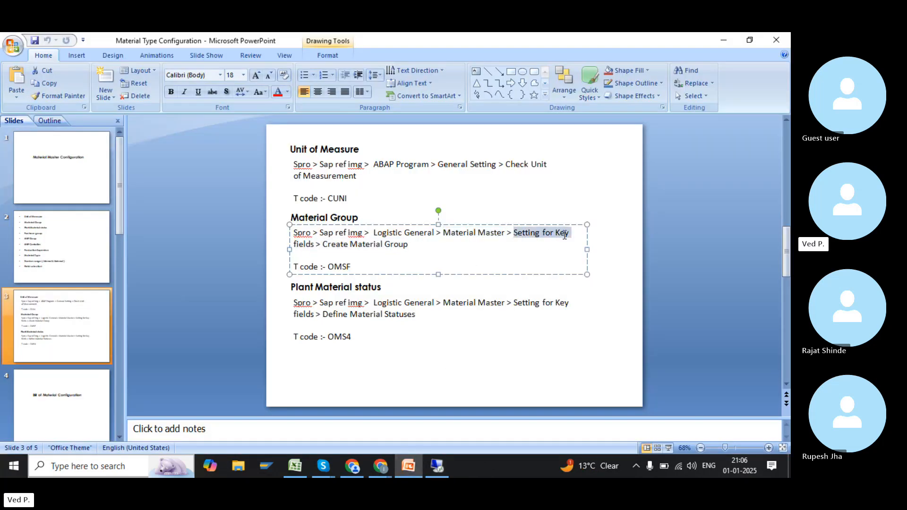
click(437, 466)
click(92, 207)
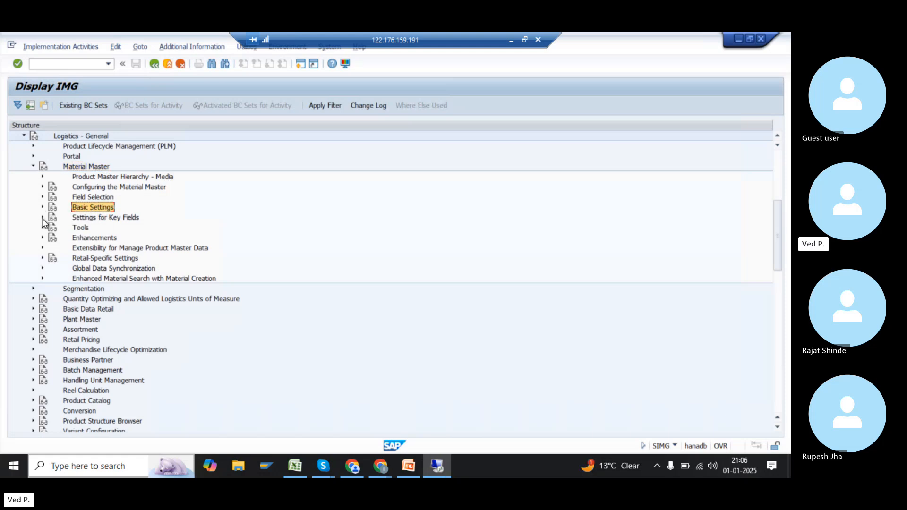
click(42, 218)
click(90, 219)
Open the Define Material Groups activity for viewing, and leave it for the SAP Easy Access screen
click(86, 228)
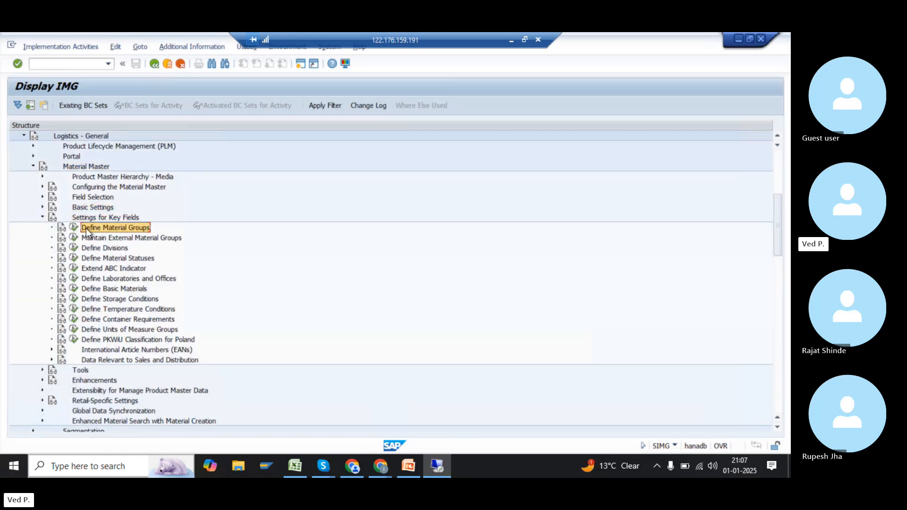
click(74, 228)
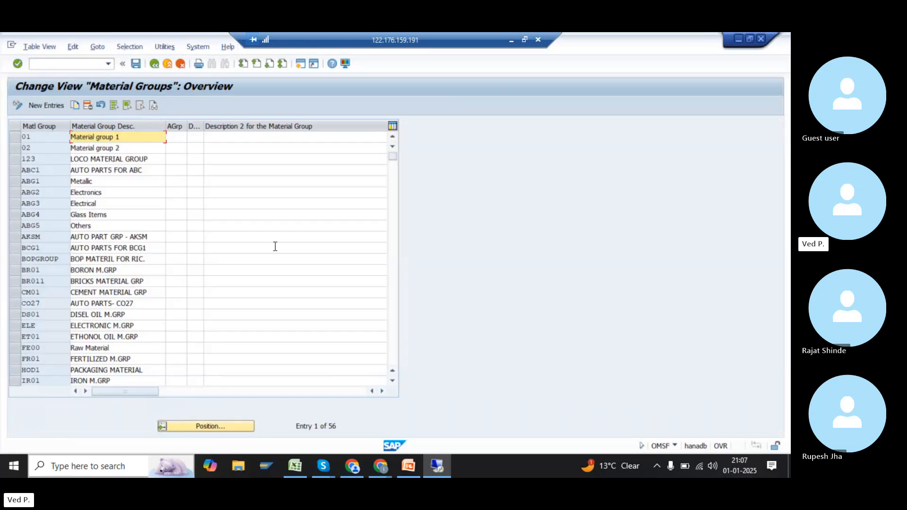
click(60, 64)
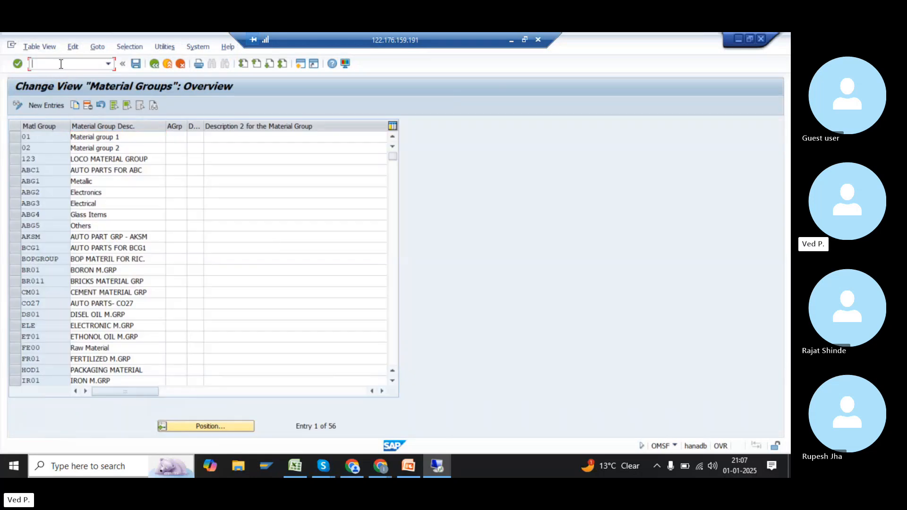
text(/n)
key(Return)
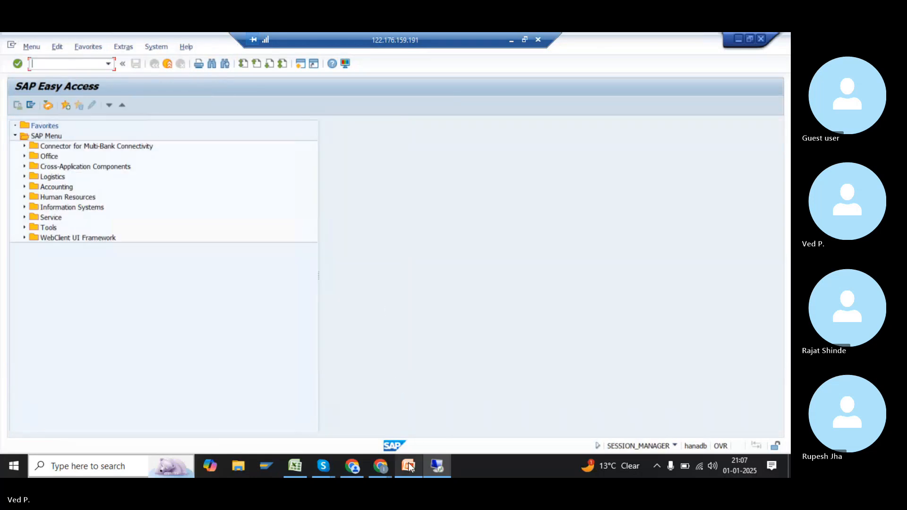
Highlight the Material Group transaction code in the PowerPoint notes, and start new entries in SAP transaction OMSF
click(408, 464)
drag(358, 270, 288, 278)
key(alt+Tab)
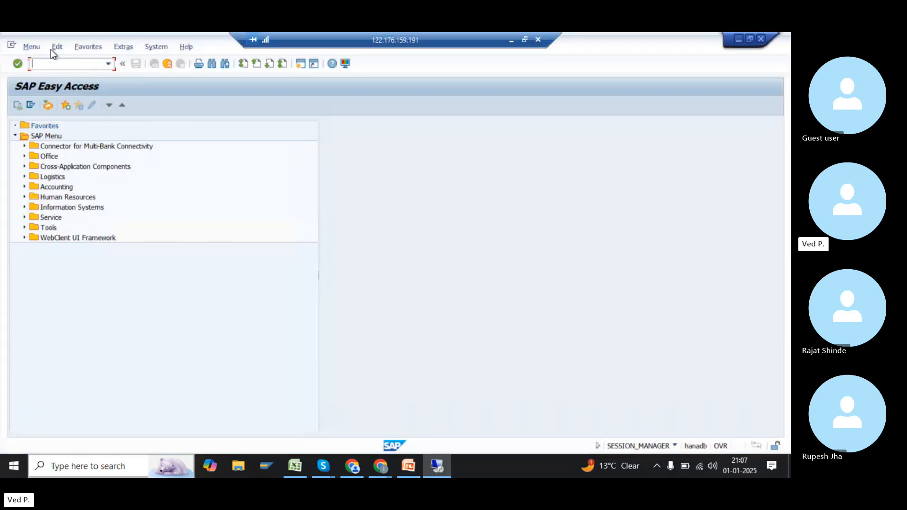
text(OMSF)
key(Return)
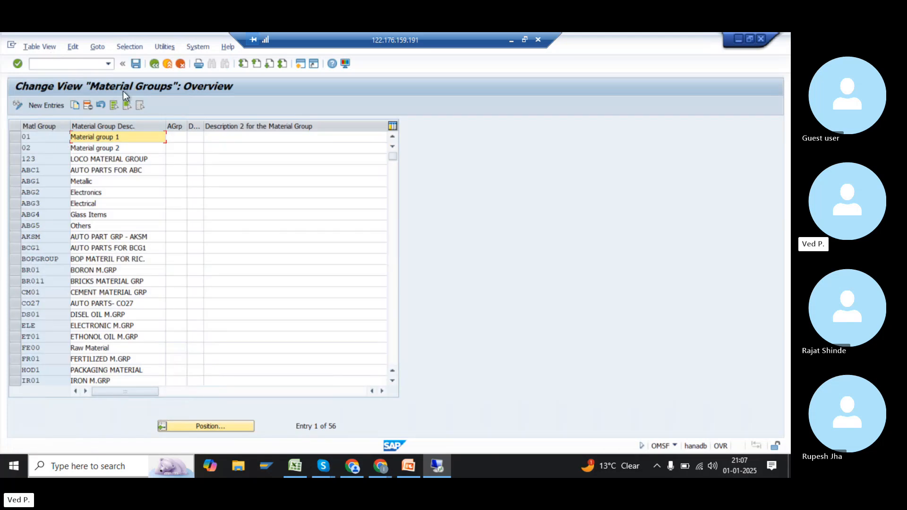
click(49, 105)
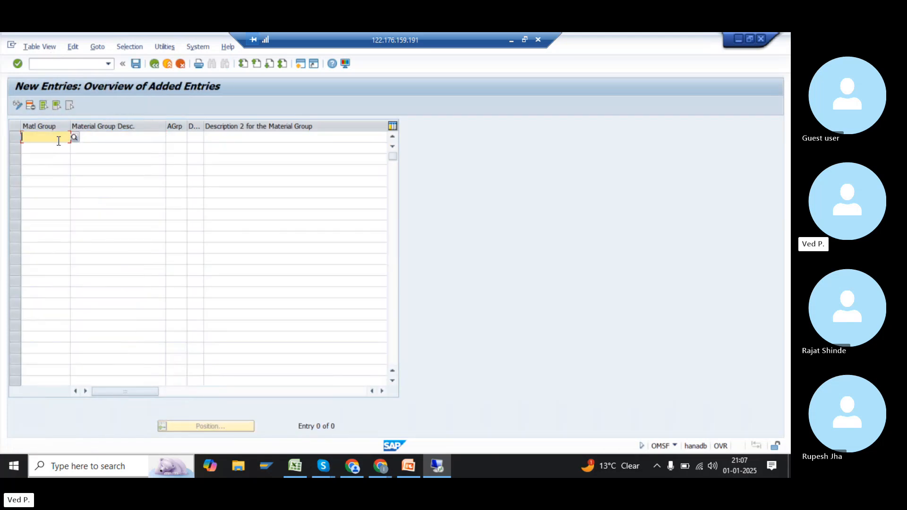
text(r01)
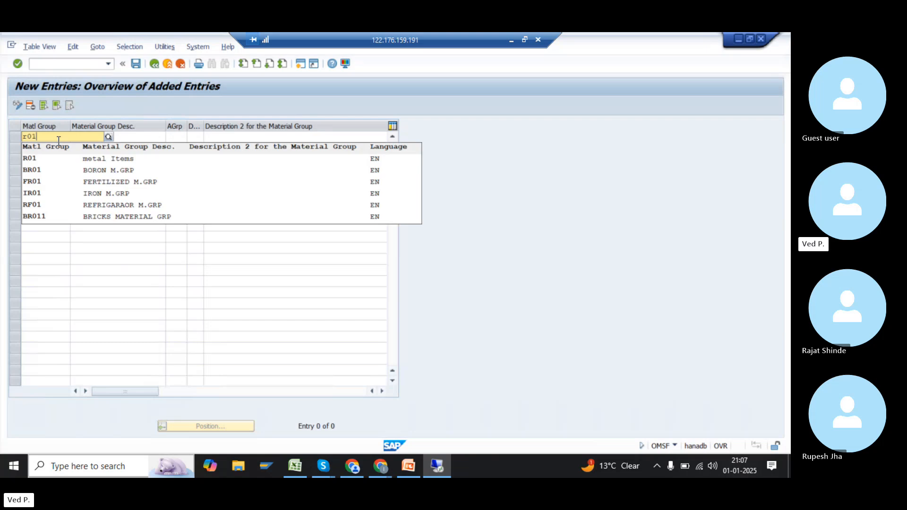
key(BackSpace)
key(BackSpace)
key(BackSpace)
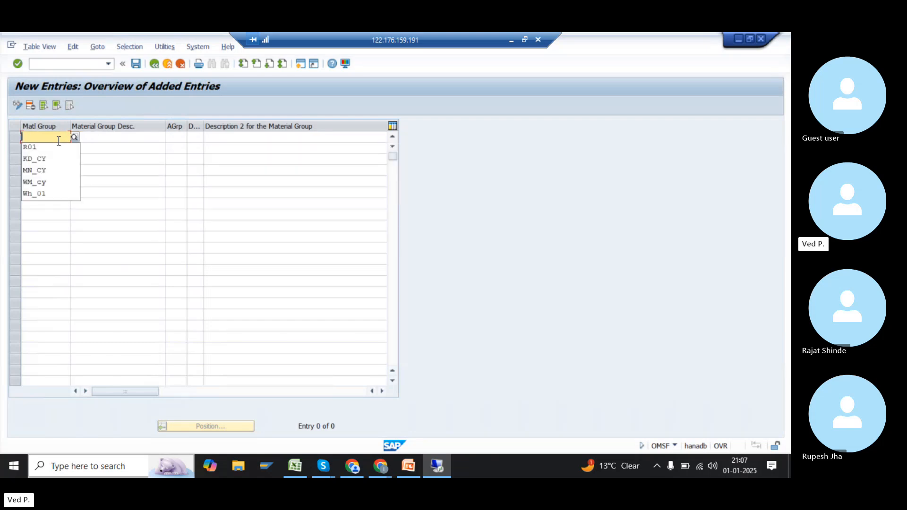
key(Tab)
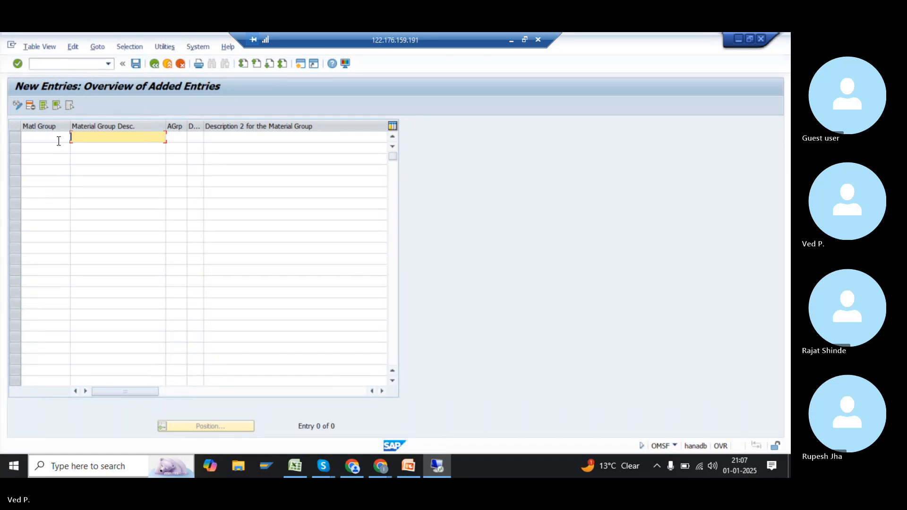
Add material group ZR01 with the description METAL ITEMS in the first row of the new entries
click(58, 140)
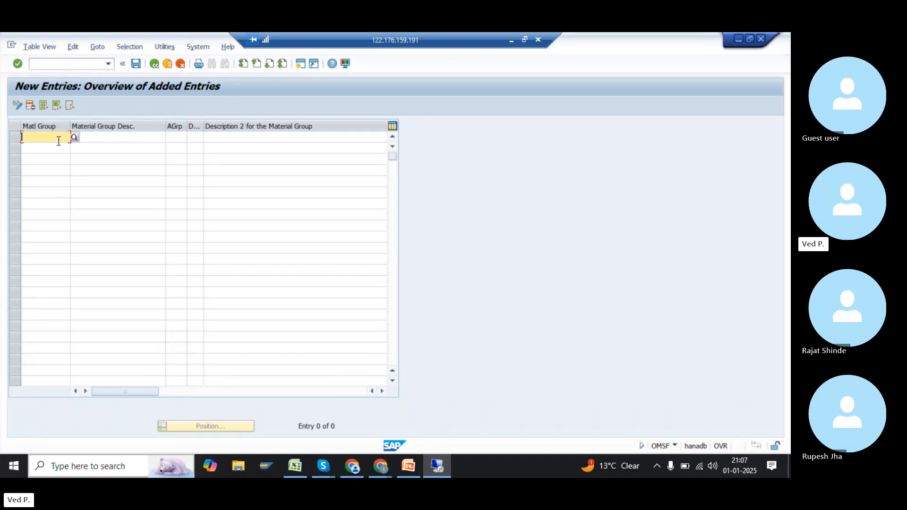
text(ZR01)
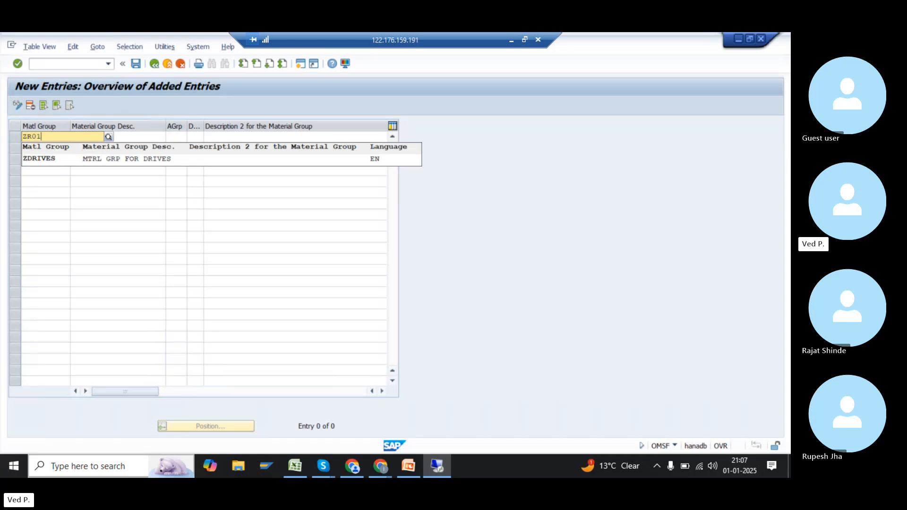
key(Tab)
text(R)
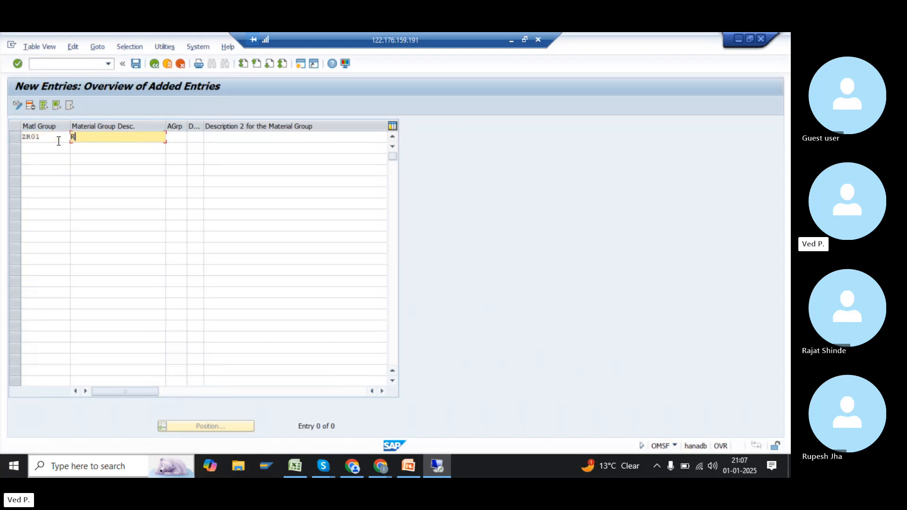
text(M AMTER)
key(BackSpace)
key(BackSpace)
key(BackSpace)
key(BackSpace)
key(BackSpace)
key(BackSpace)
key(BackSpace)
key(BackSpace)
text(METAL ITEMS)
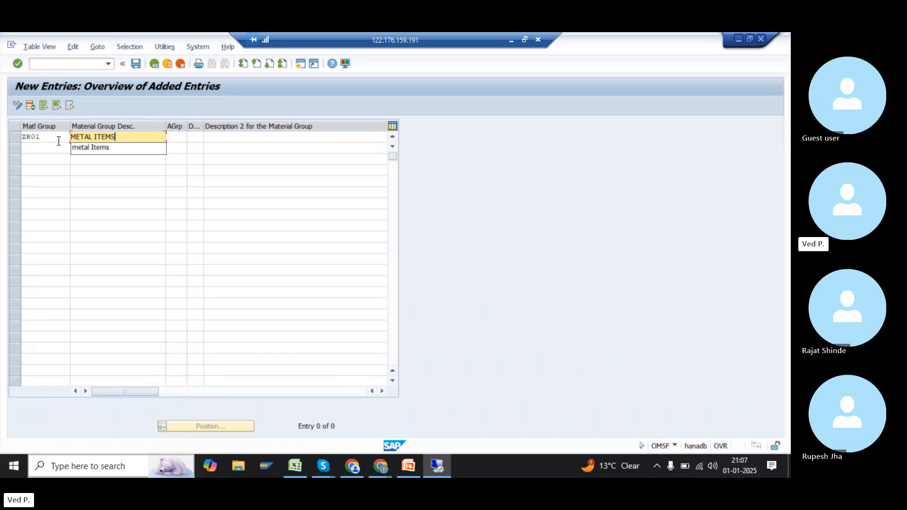
Add material group ZR02 with the description STATIONARY ITEMS in the second row
click(43, 148)
text(ZR)
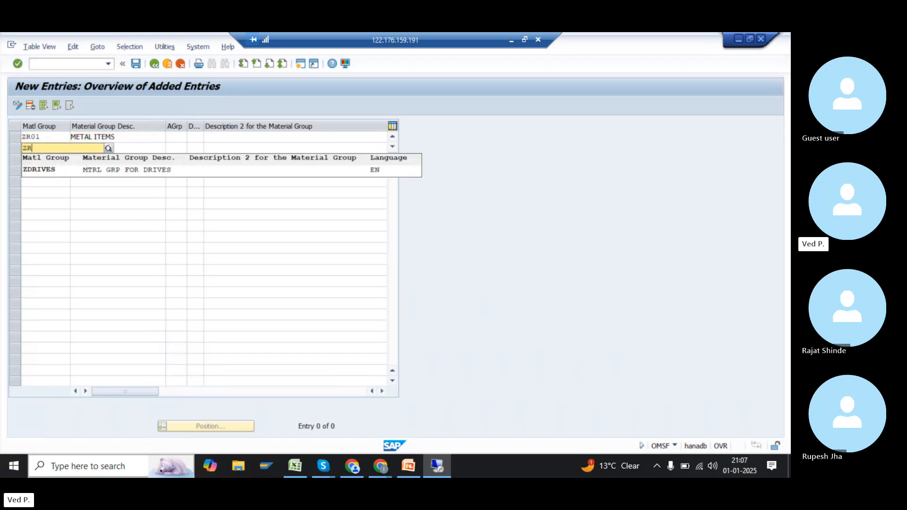
text(02)
key(Tab)
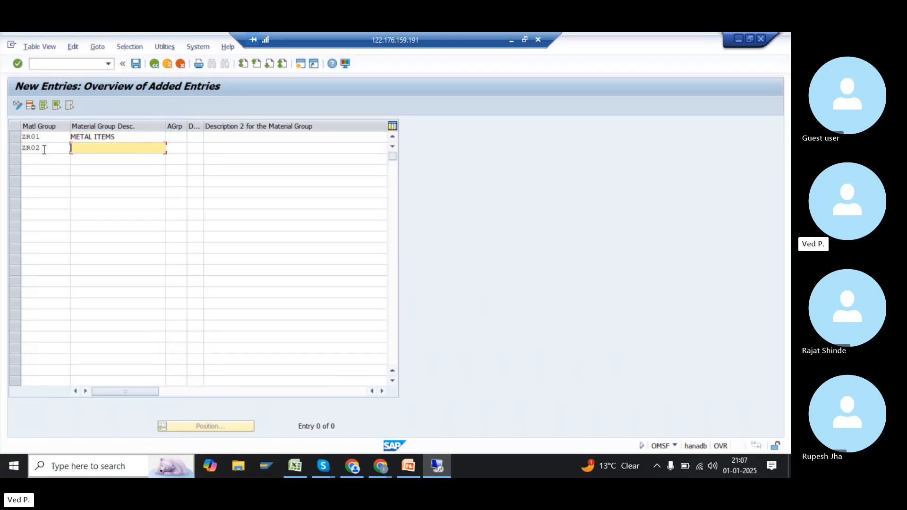
text(STATIONARY ITEMS)
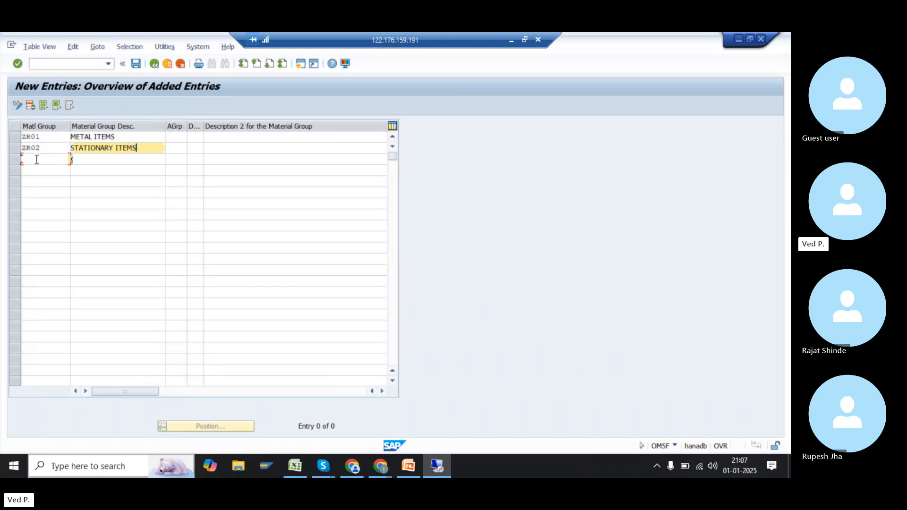
Add material group ZR03 with the description FABRIC ITEMS in the third row, and save the new entries
click(35, 158)
text(ZR03)
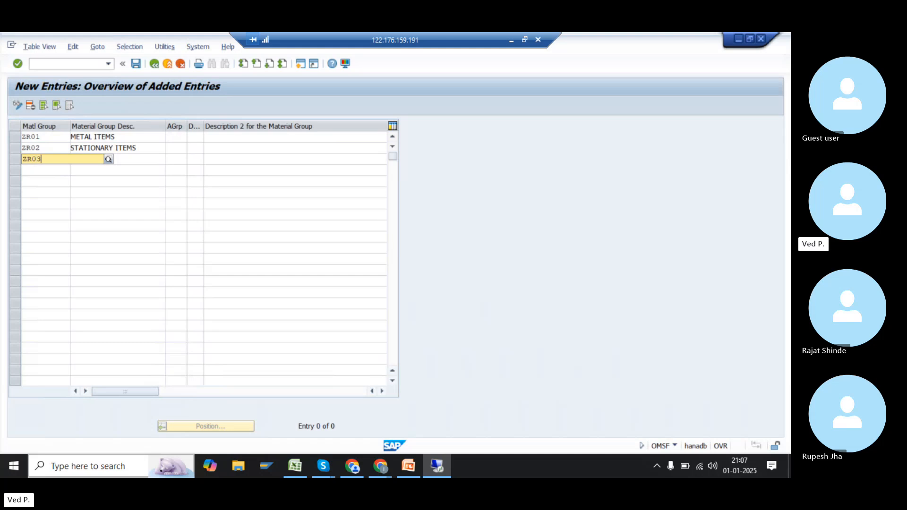
key(Tab)
text(FABRIC ITEMS)
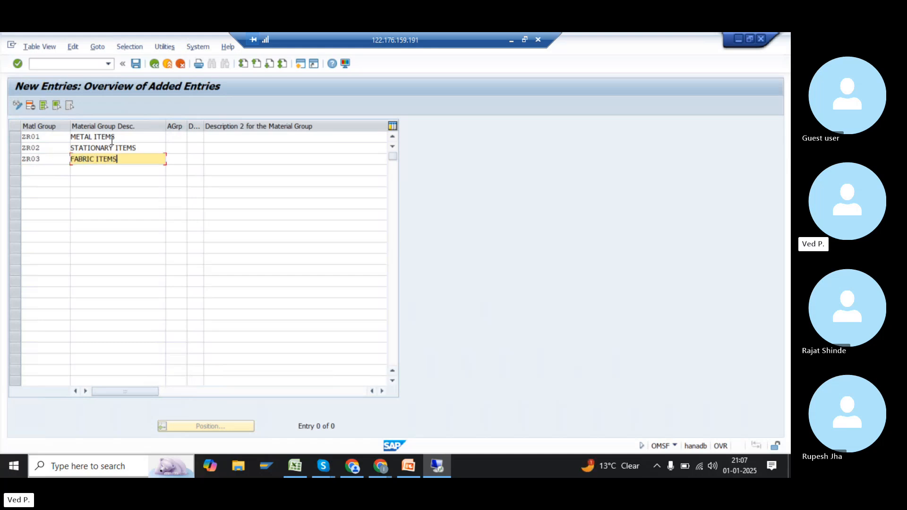
key(Return)
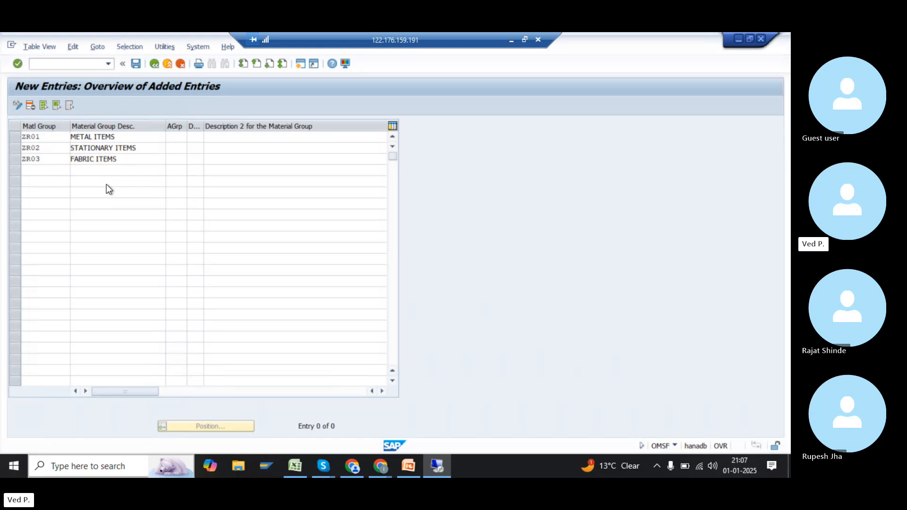
click(138, 67)
key(Return)
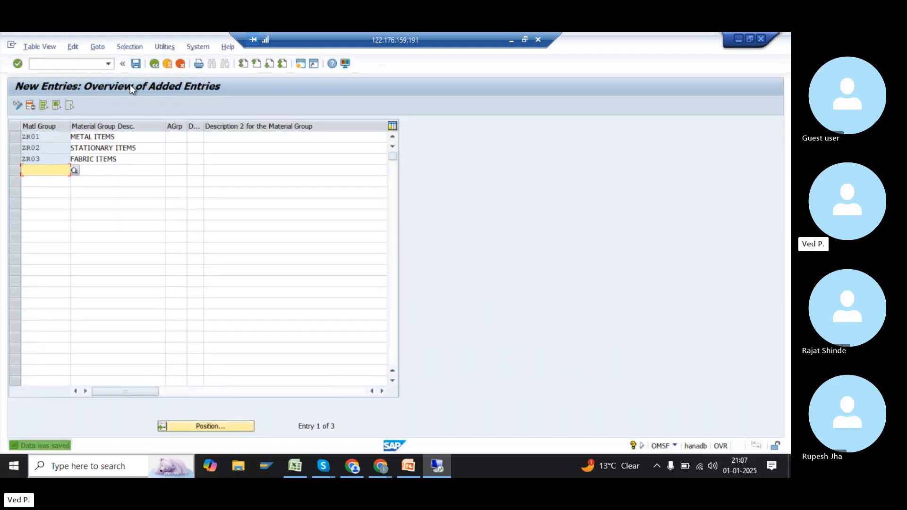
Start transaction MM01 and create raw material TEST_01 with the Basic Data 1 view
click(85, 63)
text(/NMM01)
key(Return)
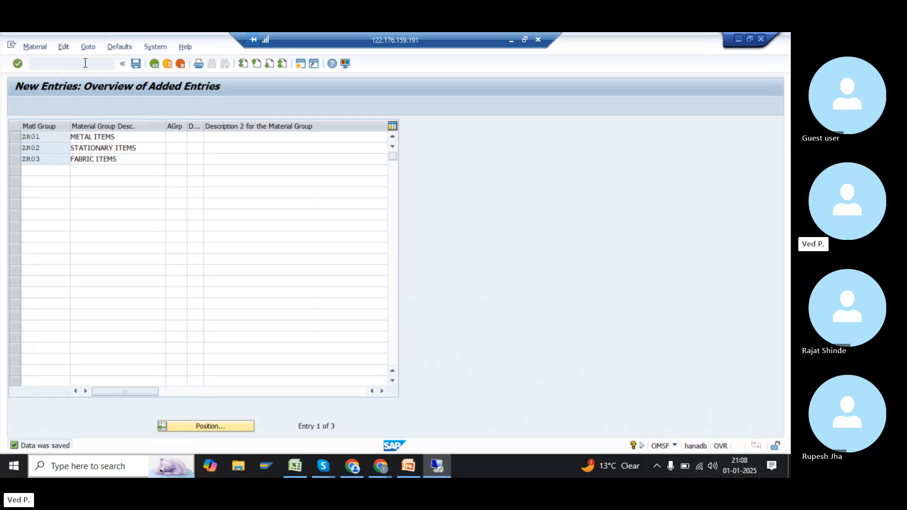
text(test_01)
key(Return)
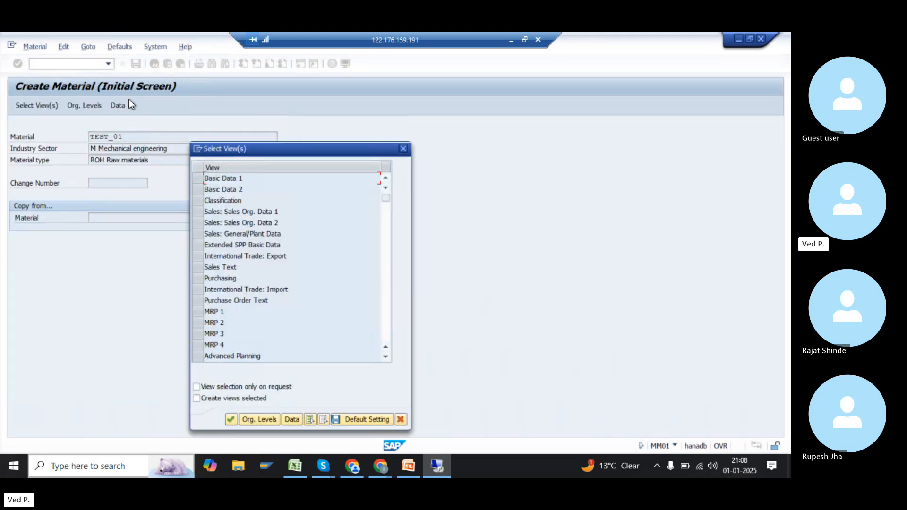
click(199, 178)
key(Return)
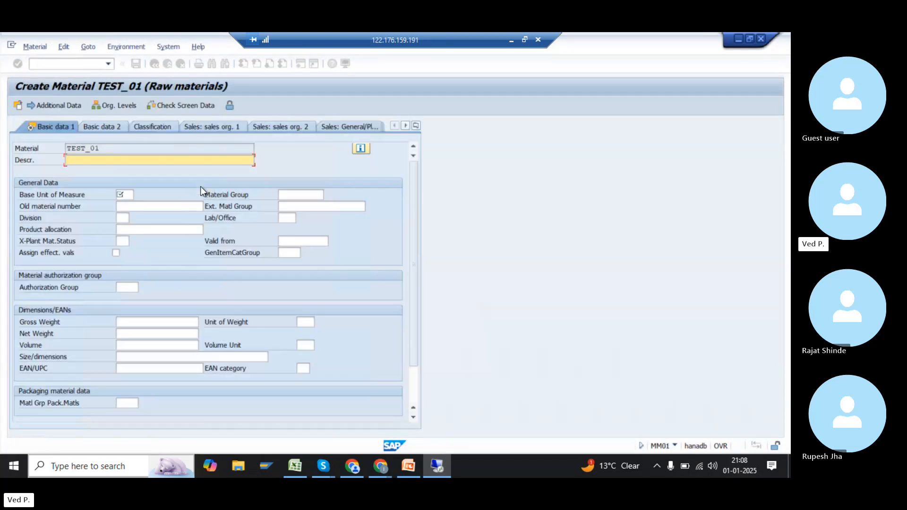
Enter the description TEST MATERIAL for the material on Basic data 1
text(TEST)
key(Down)
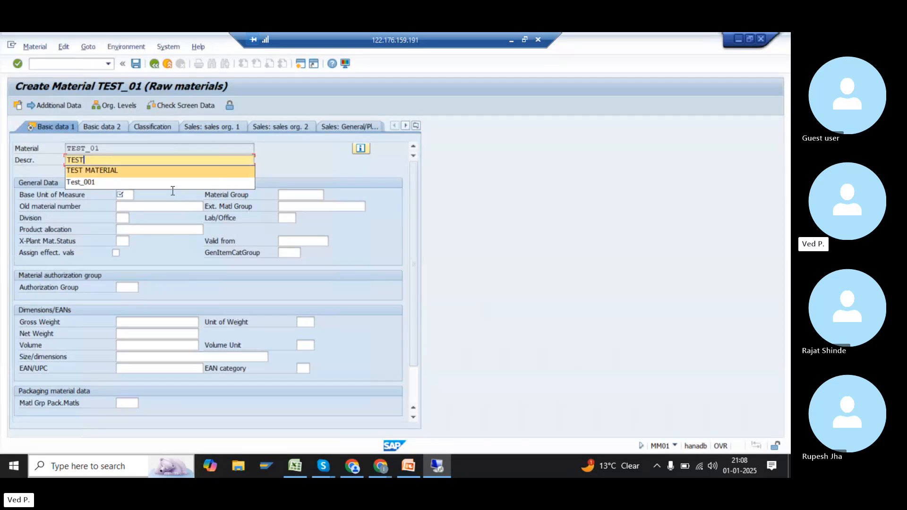
key(Return)
key(Tab)
Try to set LTK as the base unit of measure for material TEST_01
text(LT)
key(BackSpace)
text(OT)
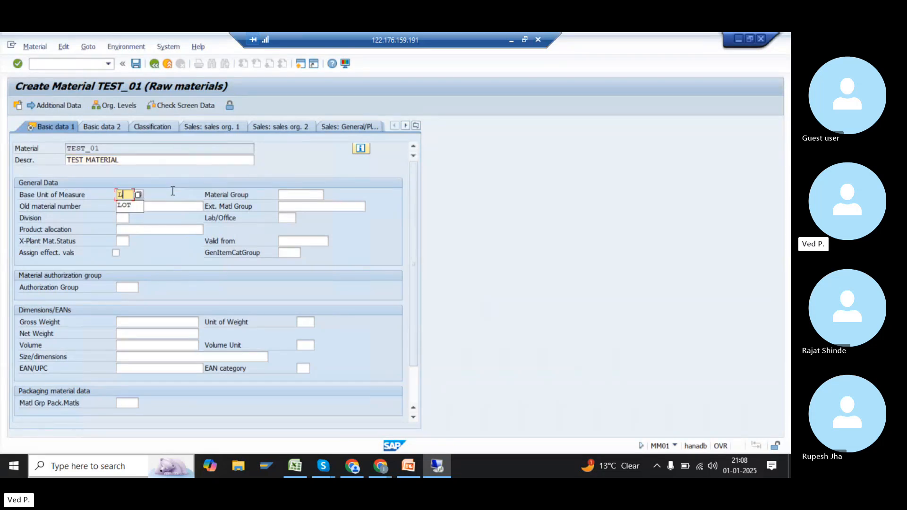
key(BackSpace)
key(BackSpace)
text(TK)
key(Return)
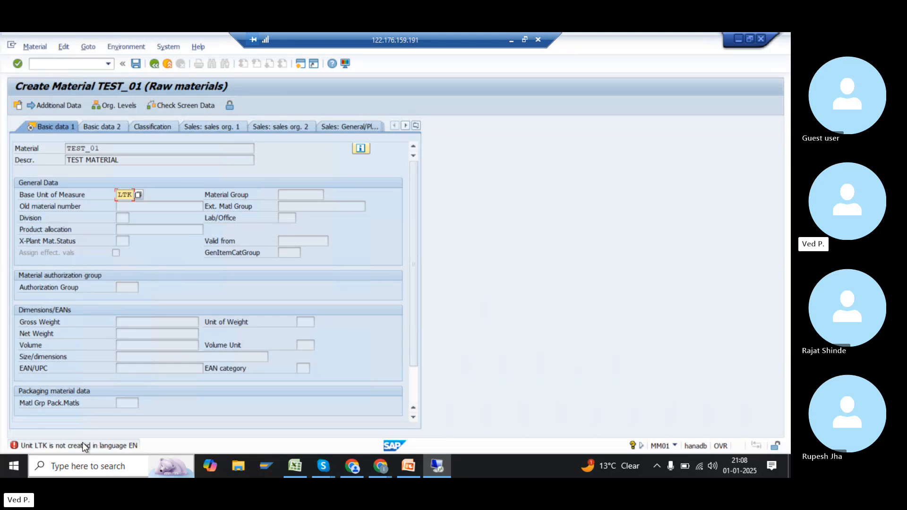
Set the base unit of measure of material TEST_01 to LOT and stay in the material without saving
key(ctrl+a)
text(KG)
key(BackSpace)
key(BackSpace)
key(Down)
key(Down)
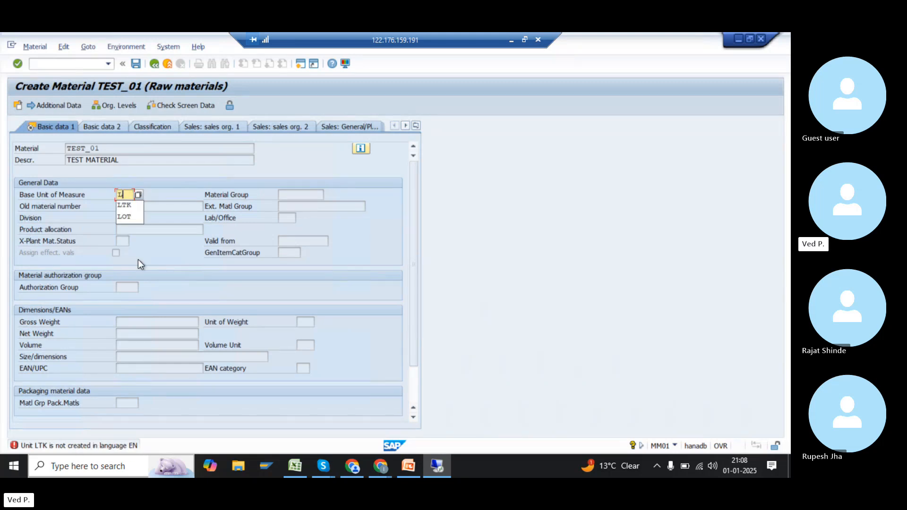
key(Return)
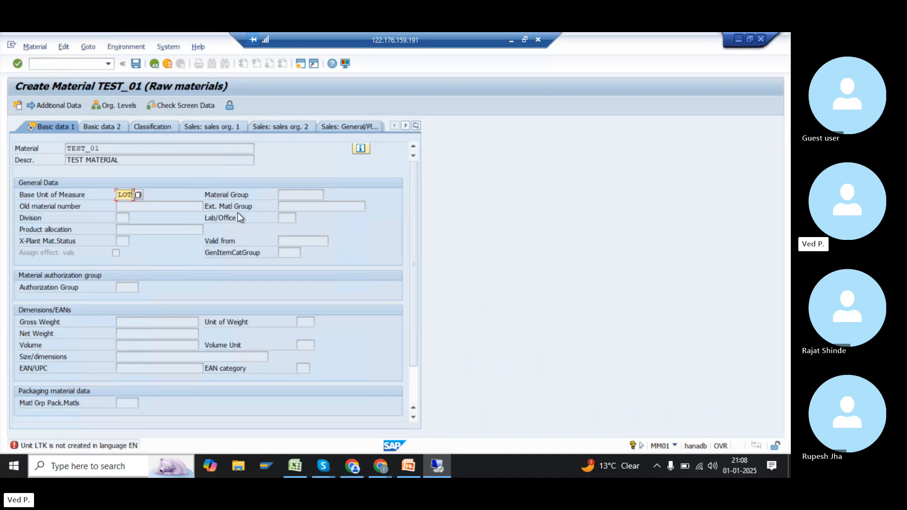
key(Return)
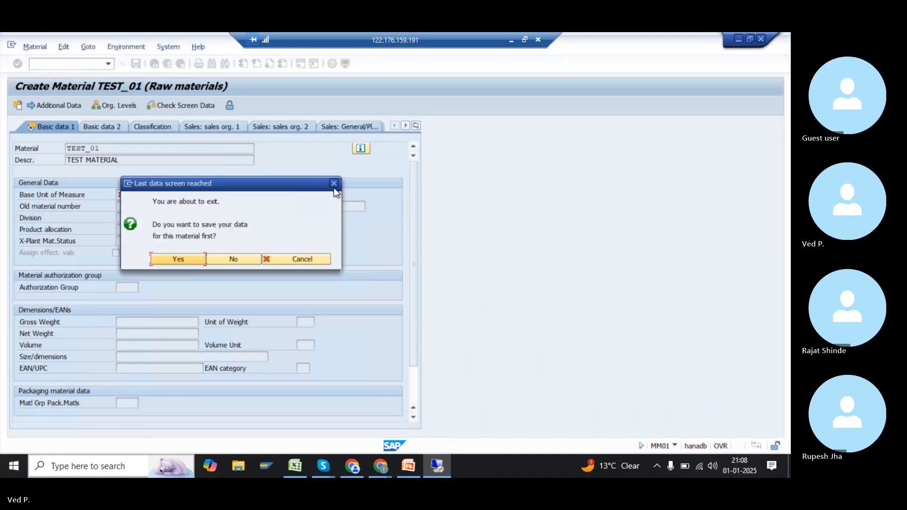
click(334, 185)
Assign material group ZR01 (METAL ITEMS) to the test material
click(309, 195)
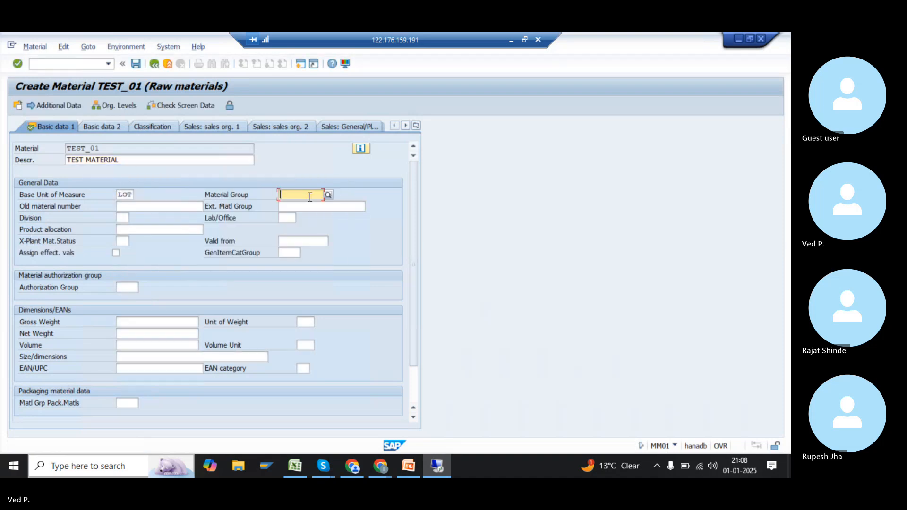
text(ZR01)
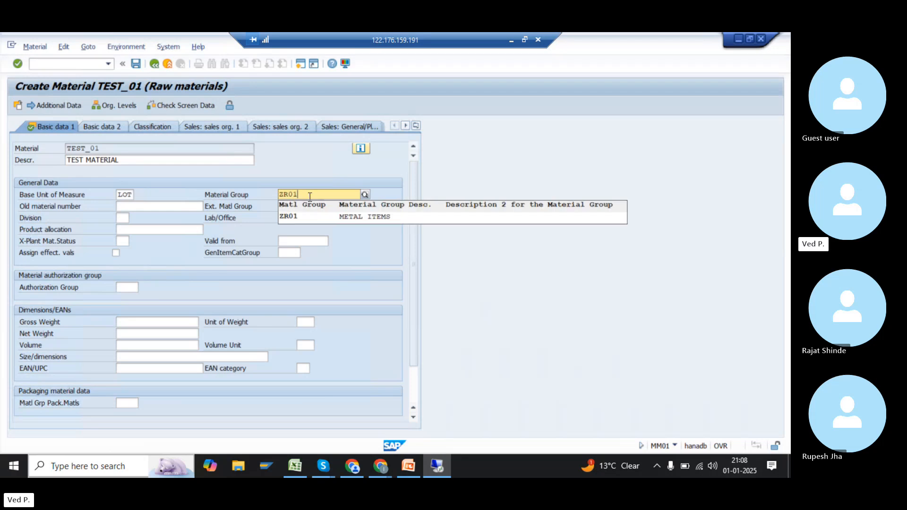
click(358, 221)
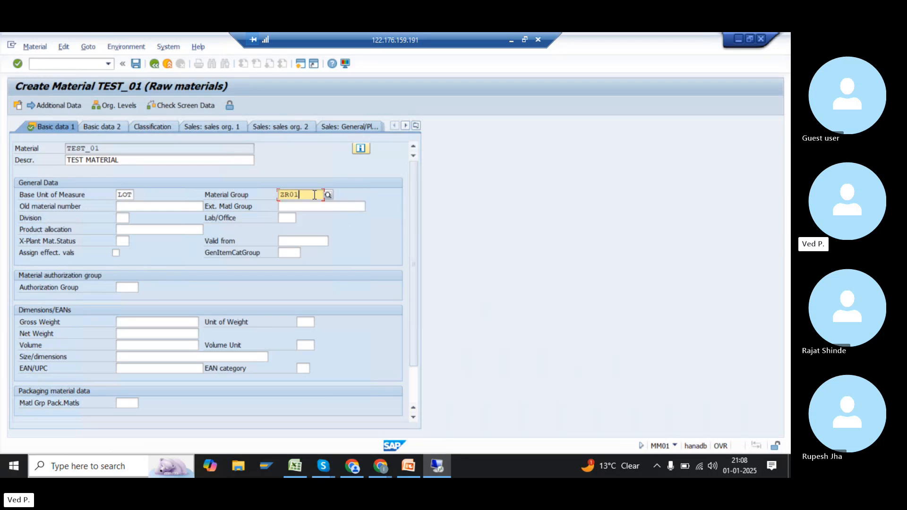
drag(315, 195, 253, 197)
Switch to the PowerPoint presentation and review the Plant Material status section, its configuration path and its transaction code
click(409, 466)
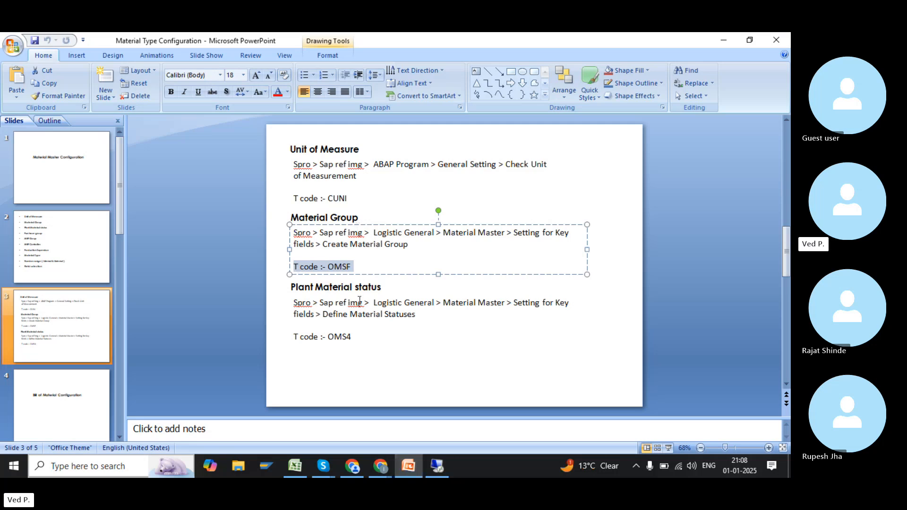
drag(291, 287, 382, 287)
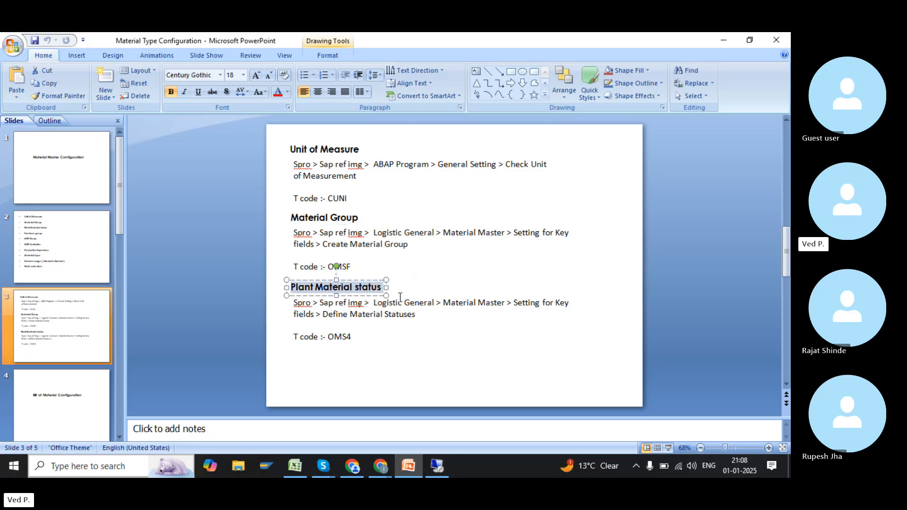
click(435, 471)
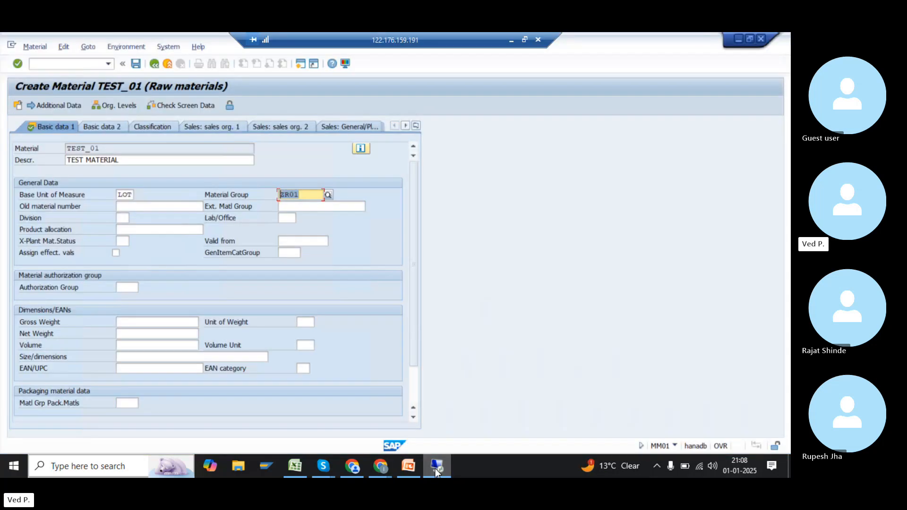
click(436, 471)
drag(298, 306, 413, 317)
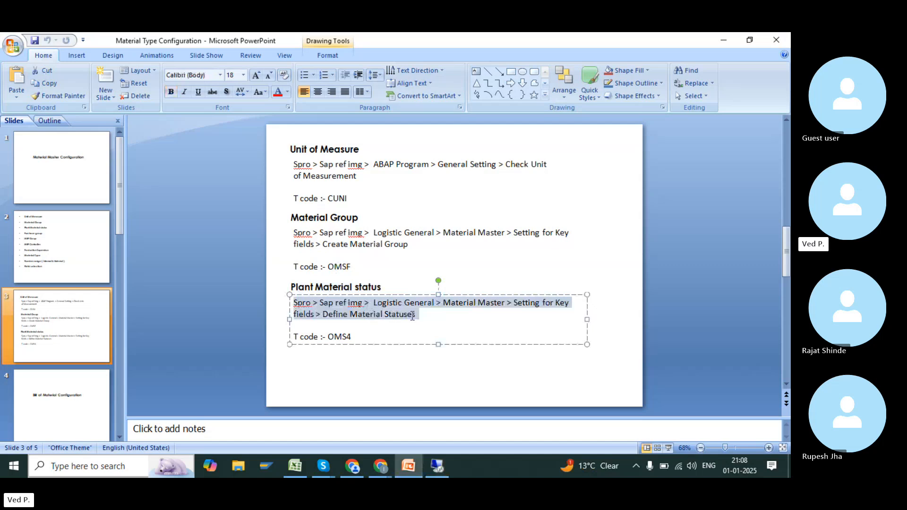
drag(355, 337, 330, 339)
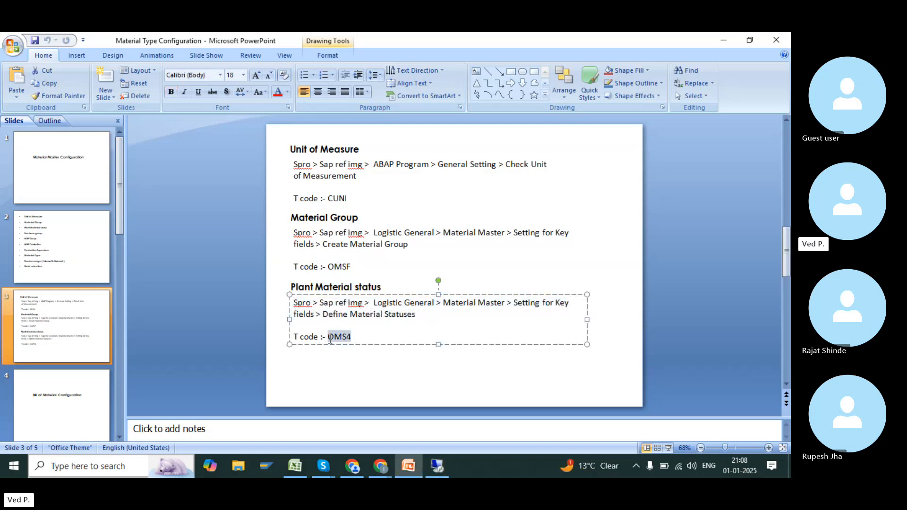
Switch back to SAP and start transaction OMS4 for defining material statuses
click(444, 463)
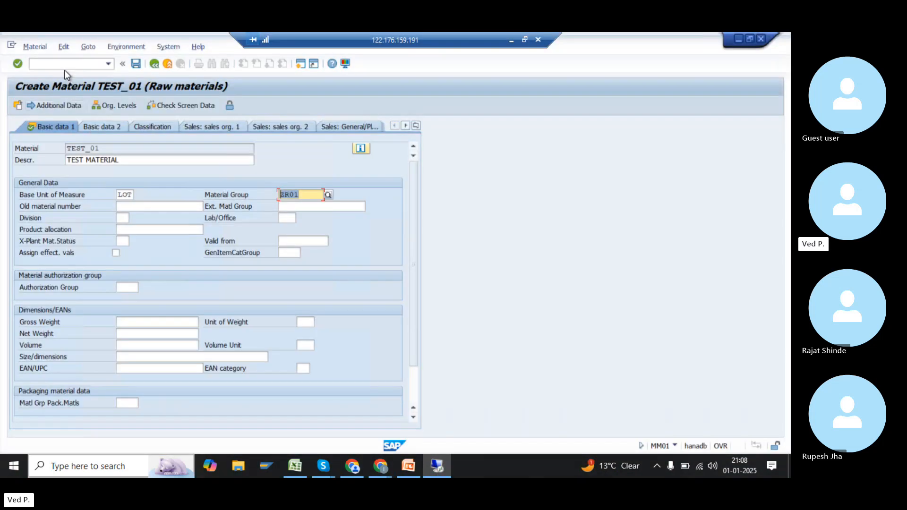
click(63, 67)
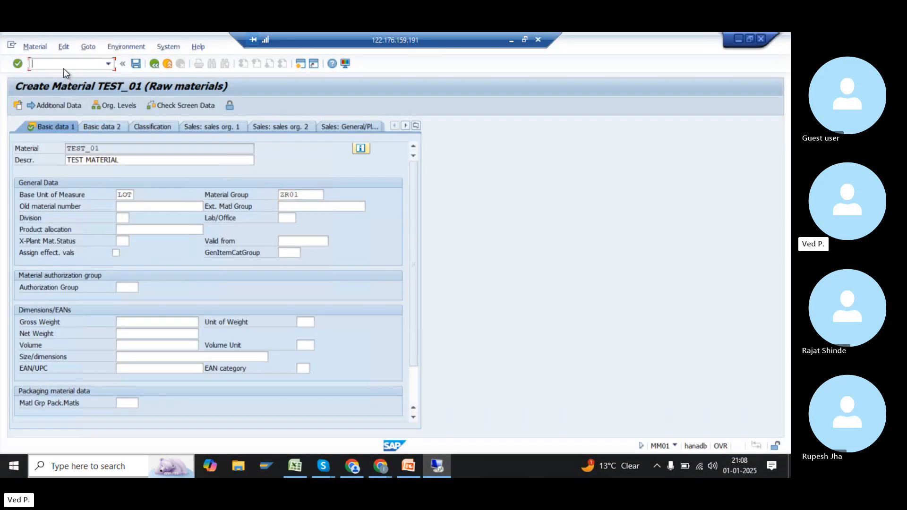
text(/nOMS4)
key(Return)
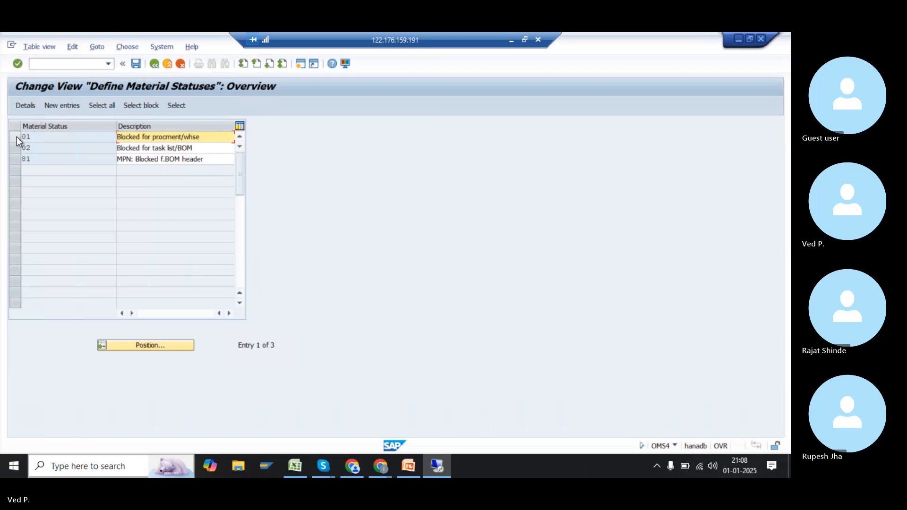
Open the details of material status 01, Blocked for procment/whse, and examine its code and description
click(46, 132)
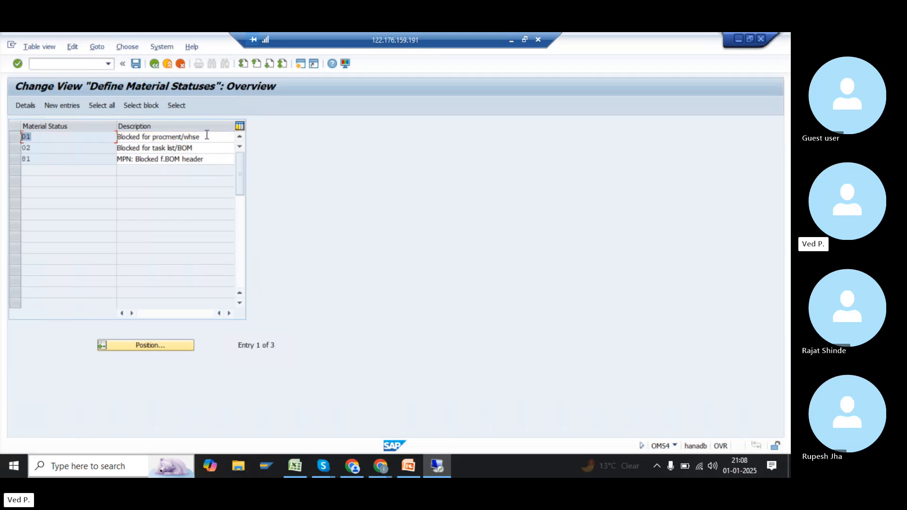
drag(214, 137, 107, 142)
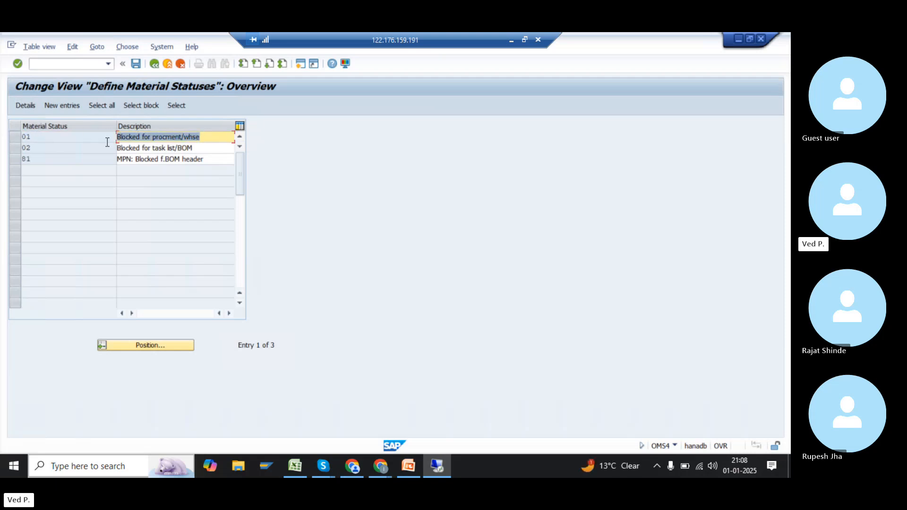
double_click(79, 137)
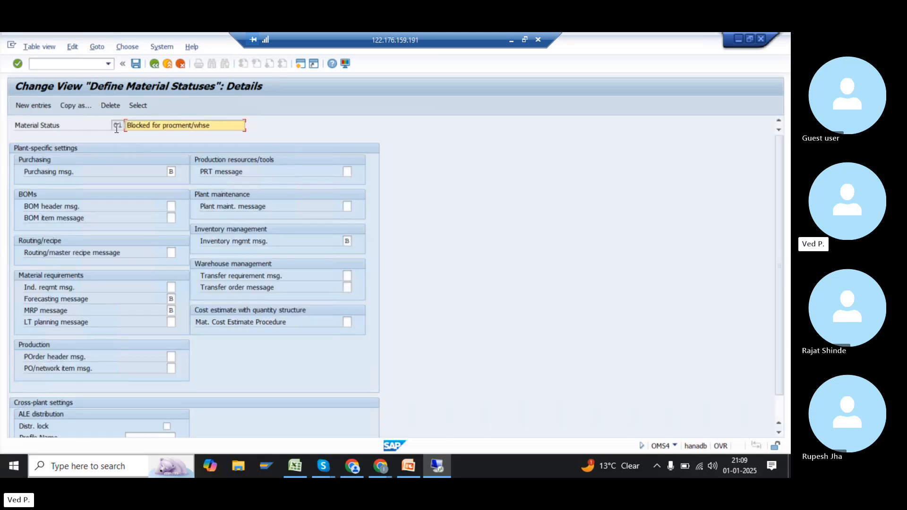
drag(123, 126, 109, 126)
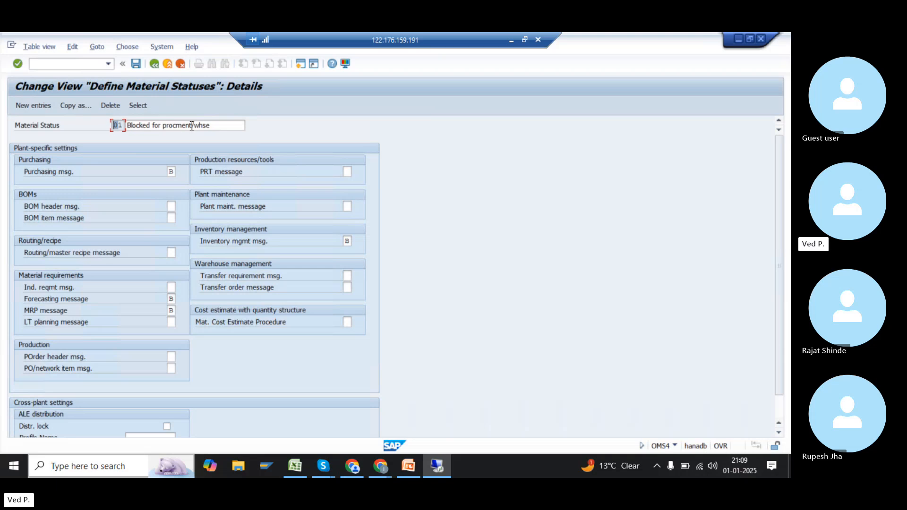
drag(213, 129, 120, 131)
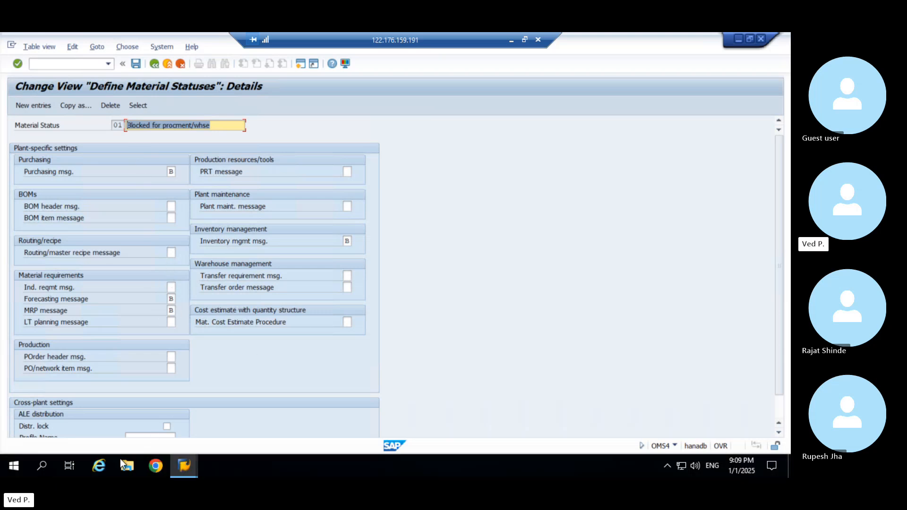
Open the Snipping Tool and capture the material status details screen as a rectangular snip
click(121, 459)
text(SNIP)
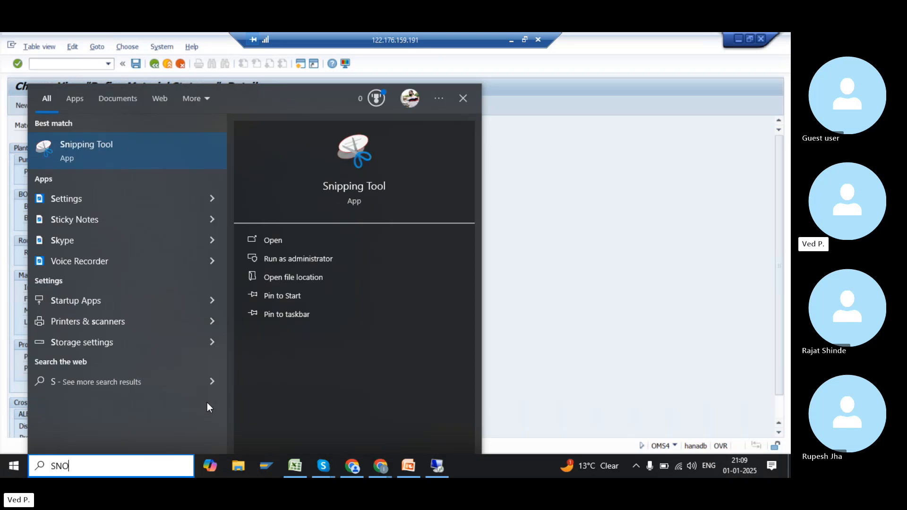
key(Escape)
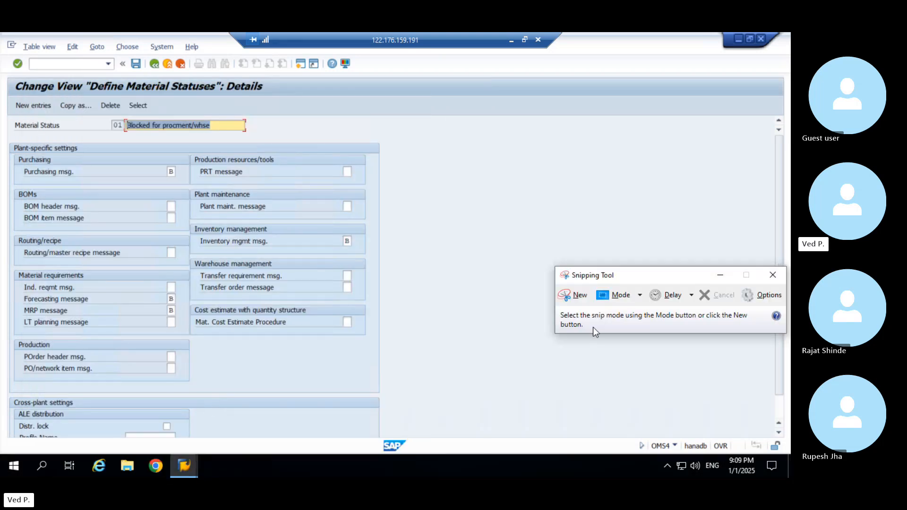
click(578, 291)
drag(5, 72, 471, 419)
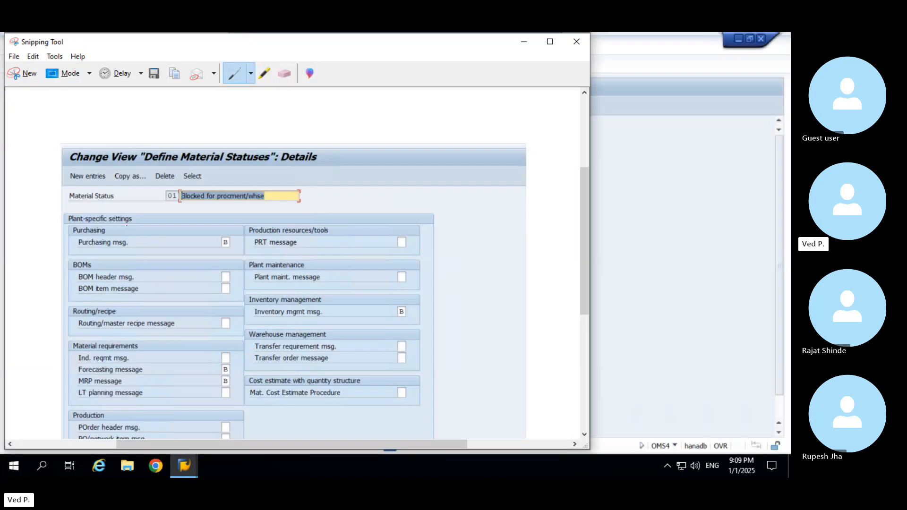
Circle Plant-specific settings in the snip and mark the Purchasing, BOMs, Routing/recipe, Material requirements, Plant maintenance, Inventory management and Warehouse management groups by pen
mouse_move(84, 208)
mouse_down()
mouse_move(64, 218)
mouse_move(118, 228)
mouse_move(124, 202)
mouse_move(102, 199)
mouse_up()
mouse_move(70, 227)
mouse_down()
mouse_move(58, 272)
mouse_move(60, 308)
mouse_move(75, 333)
mouse_move(59, 374)
mouse_move(81, 386)
mouse_up()
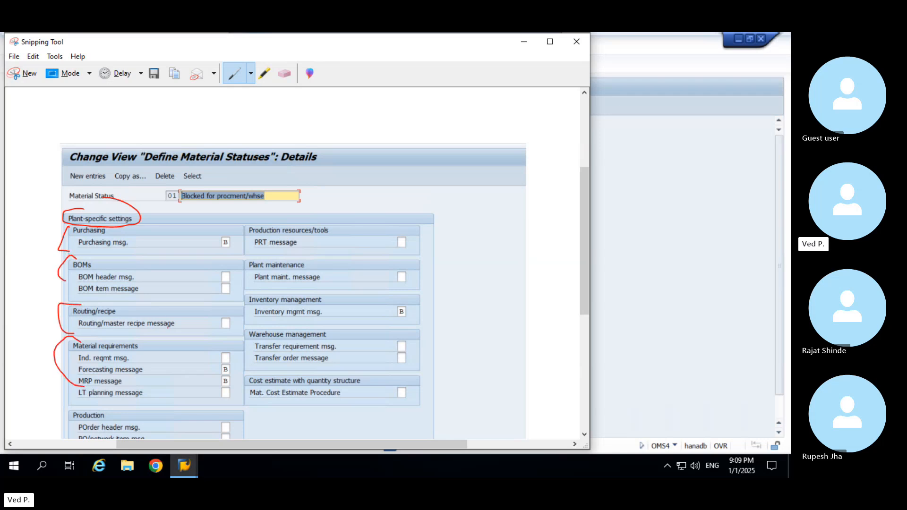
drag(167, 352, 181, 350)
drag(182, 345, 189, 350)
drag(170, 314, 181, 304)
mouse_move(267, 251)
mouse_down()
mouse_move(246, 259)
mouse_move(285, 290)
mouse_move(244, 309)
mouse_move(272, 322)
mouse_move(239, 344)
mouse_move(256, 360)
mouse_up()
Return to the annotated snip, add a tick beside Inventory management and circle the Purchasing msg. value
click(640, 288)
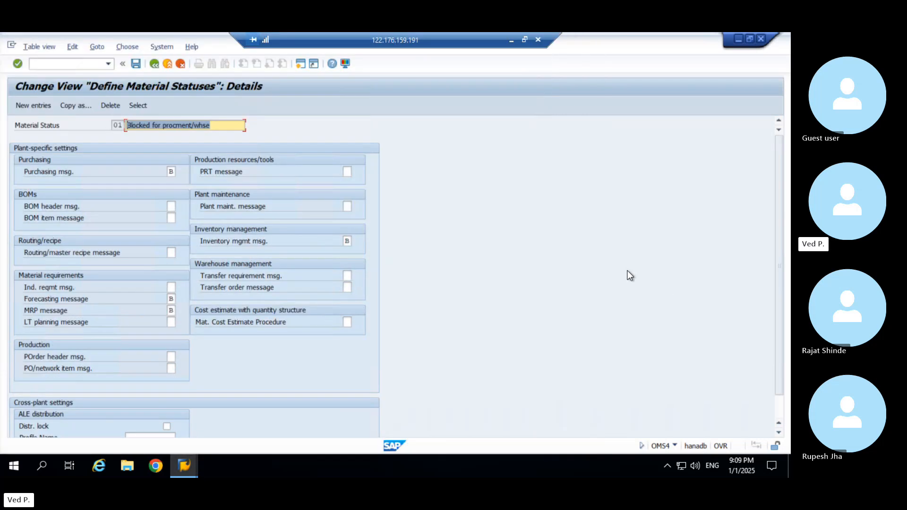
click(171, 172)
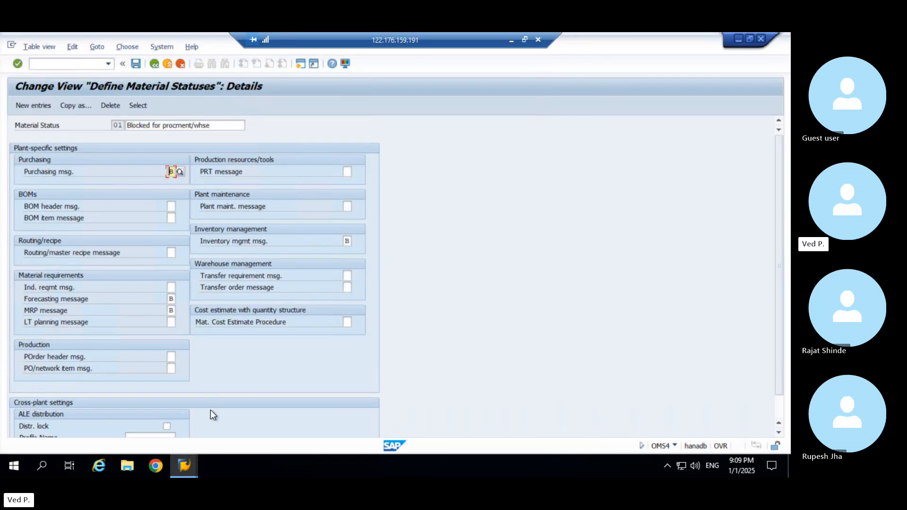
key(alt+Tab)
key(alt+Tab)
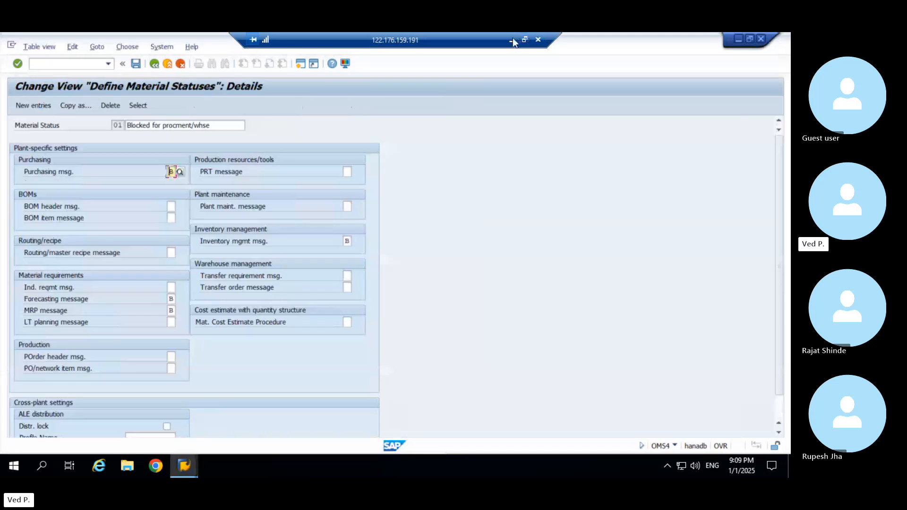
click(511, 40)
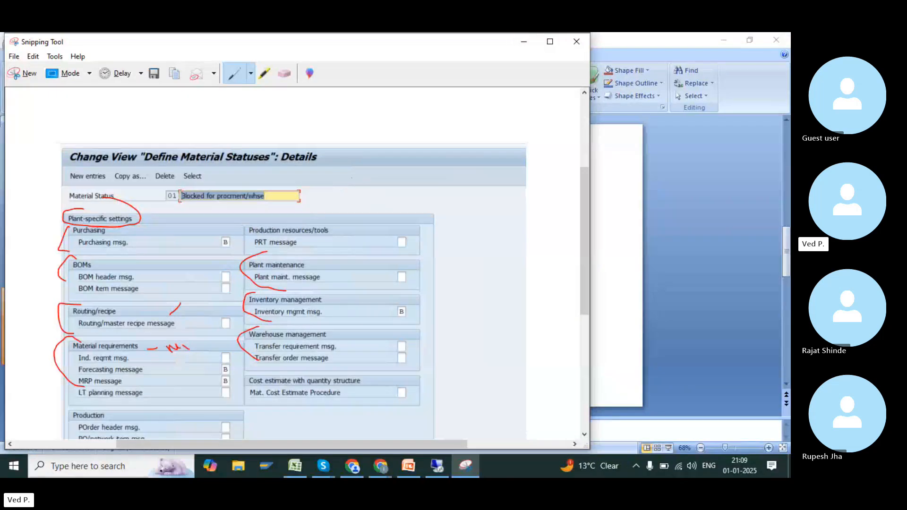
drag(221, 312, 212, 310)
mouse_move(229, 230)
mouse_down()
mouse_move(233, 247)
mouse_move(232, 230)
mouse_up()
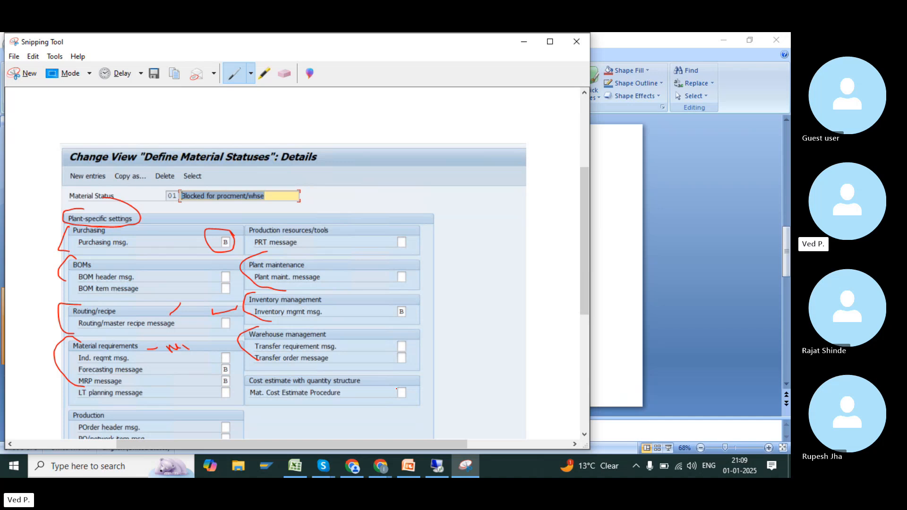
Switch back to SAP and re-enter B (Error message) as the Purchasing msg. of material status 01
click(436, 469)
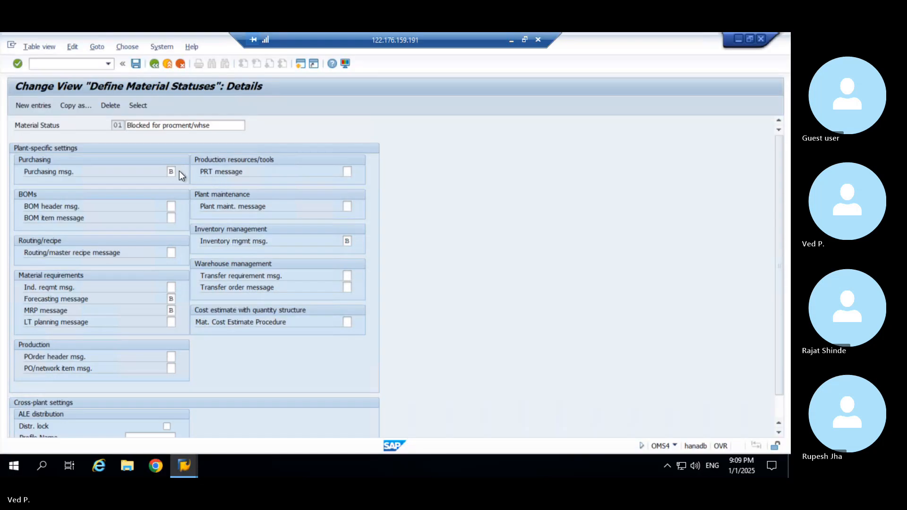
click(180, 171)
click(421, 286)
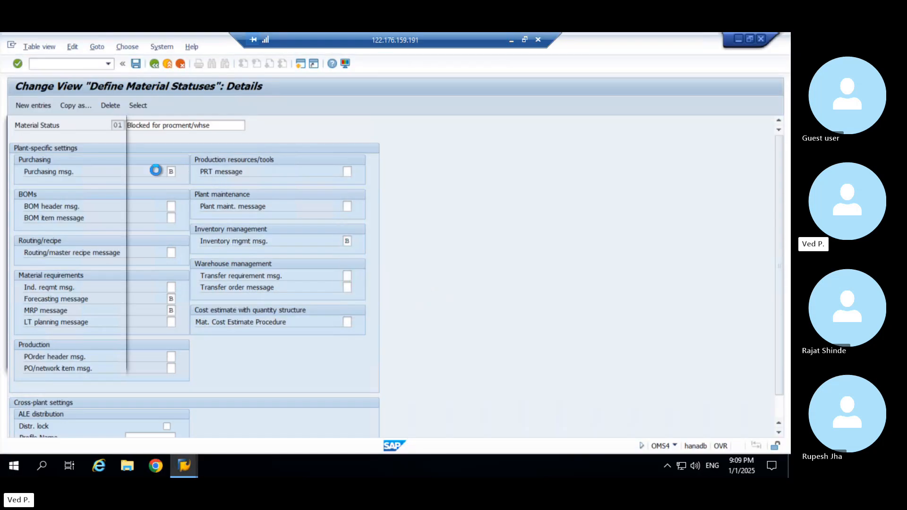
text(B)
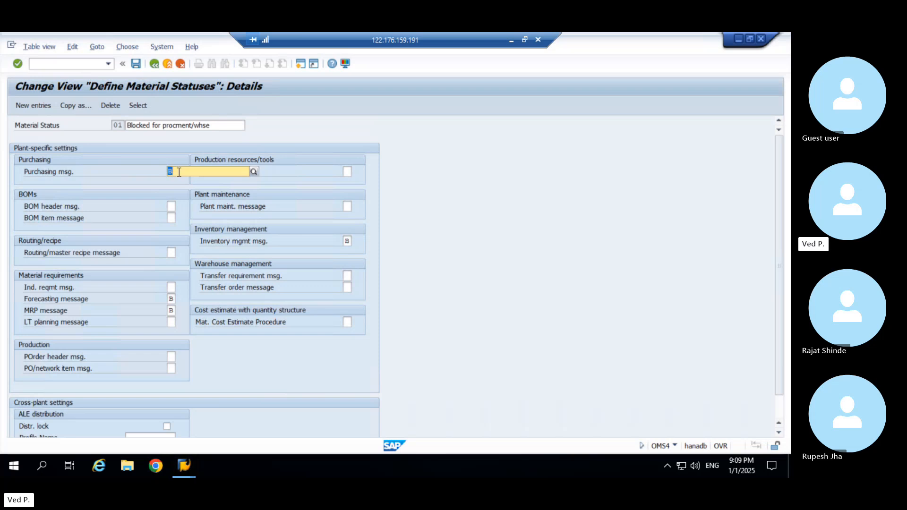
key(BackSpace)
text(B)
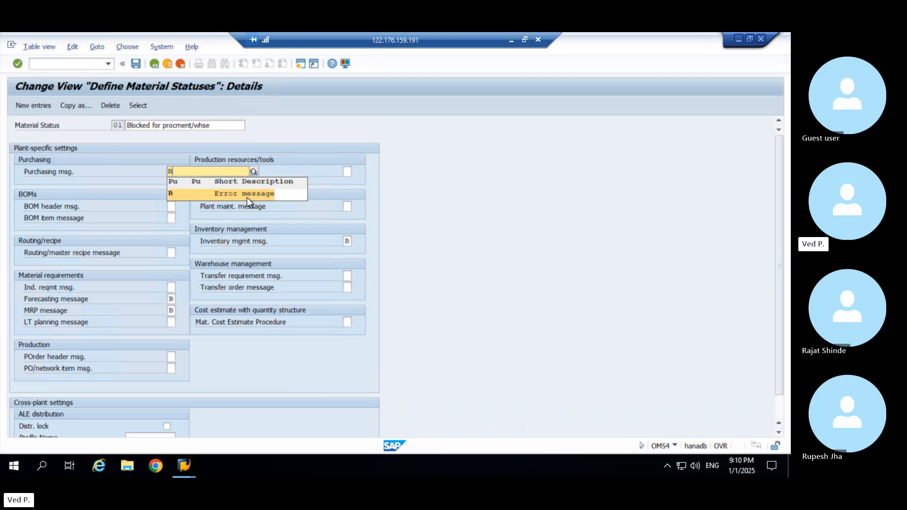
click(216, 198)
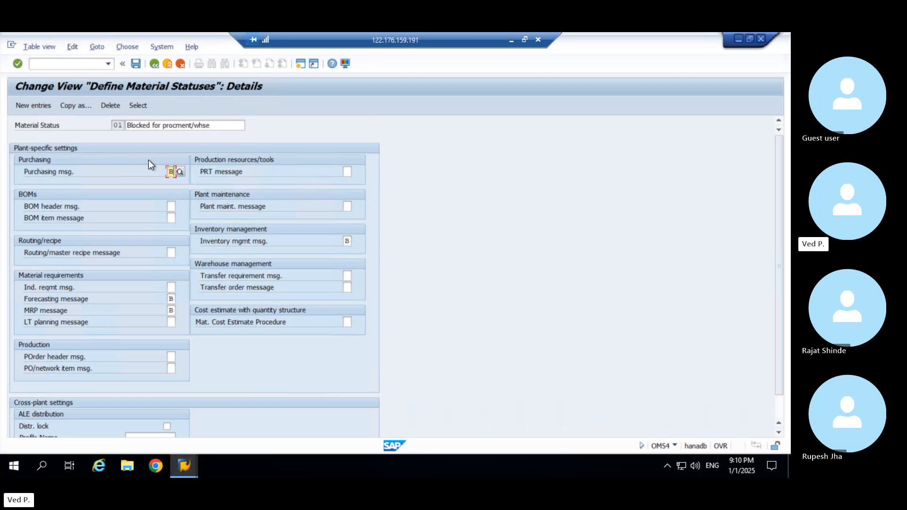
Try message values B, W, I and E for the Routing/master recipe message of material status 01, then clear the field
click(122, 125)
click(174, 172)
click(173, 252)
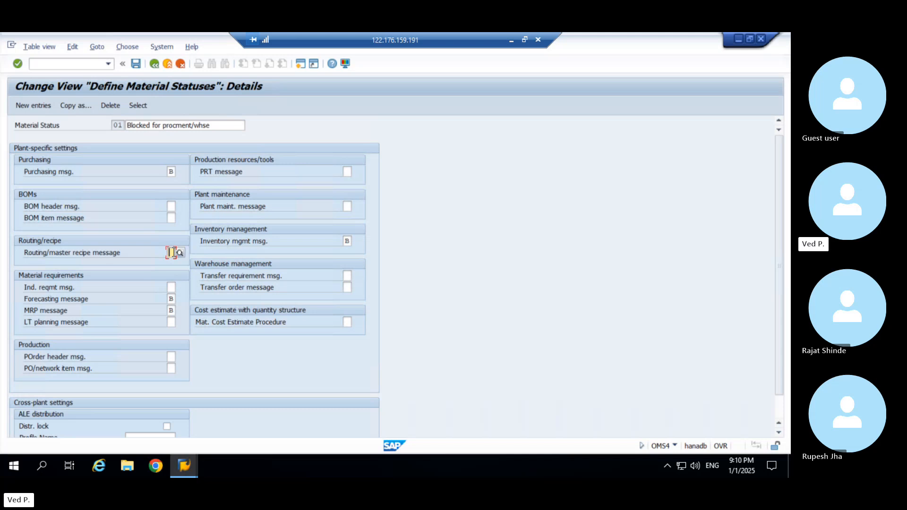
text(B)
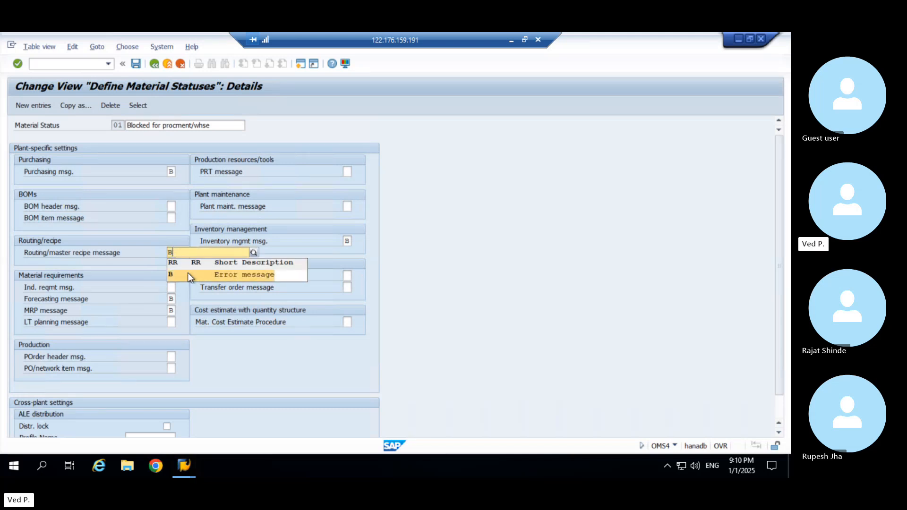
key(BackSpace)
text(W)
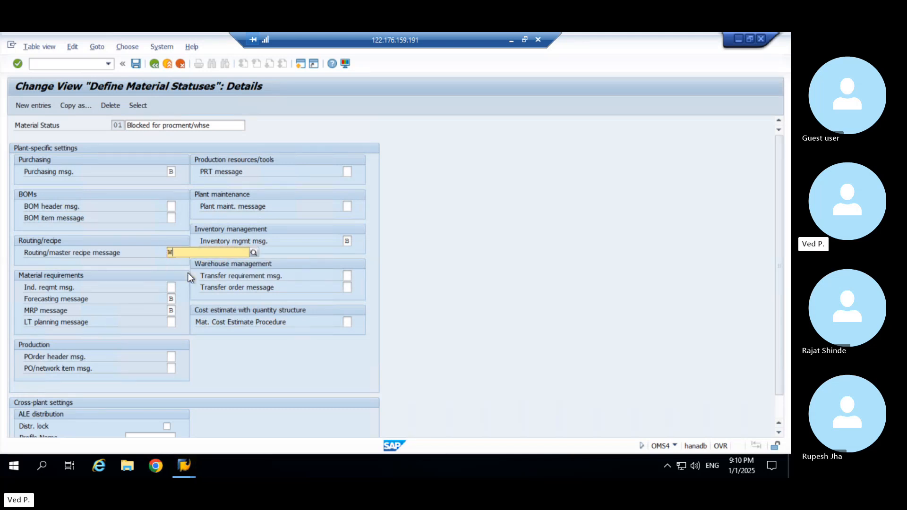
key(Escape)
key(BackSpace)
text(I)
key(BackSpace)
text(W)
key(BackSpace)
text(E)
key(BackSpace)
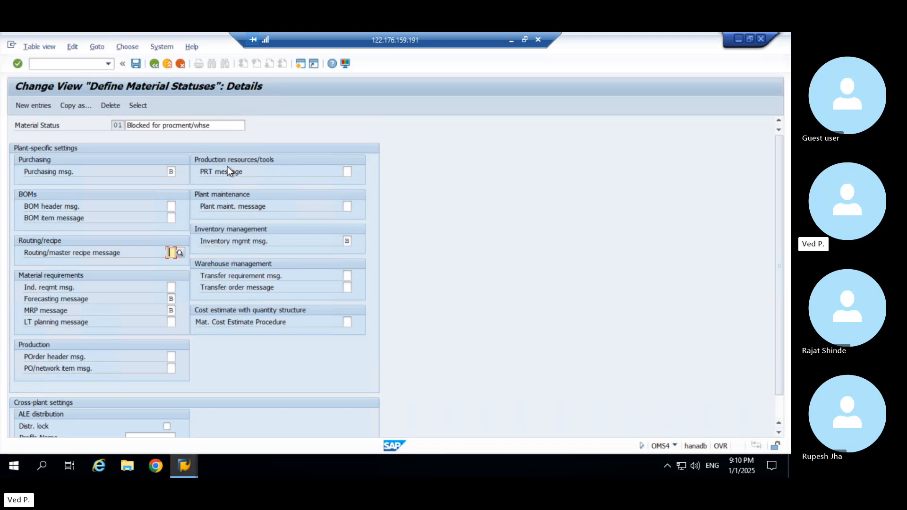
Return to the material status overview and create a new entry ZP with the description BLCK FOR BOM
click(154, 63)
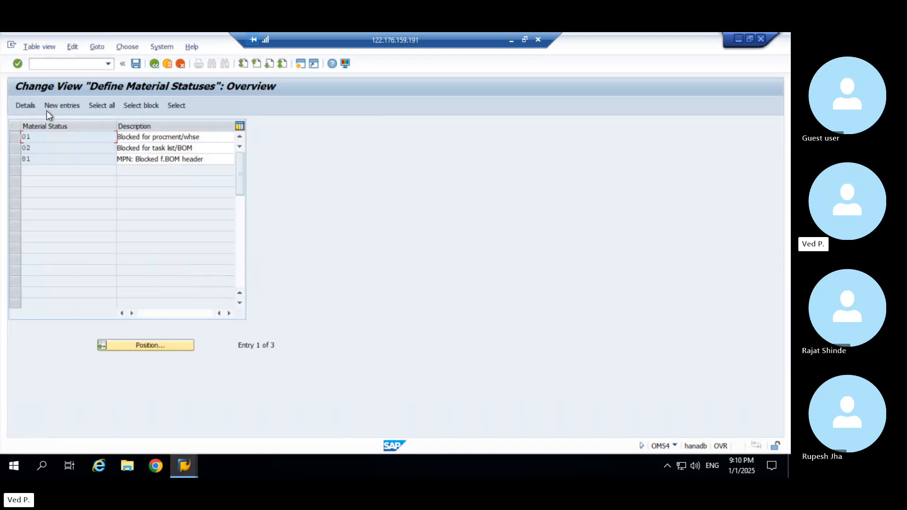
click(67, 106)
text(Z)
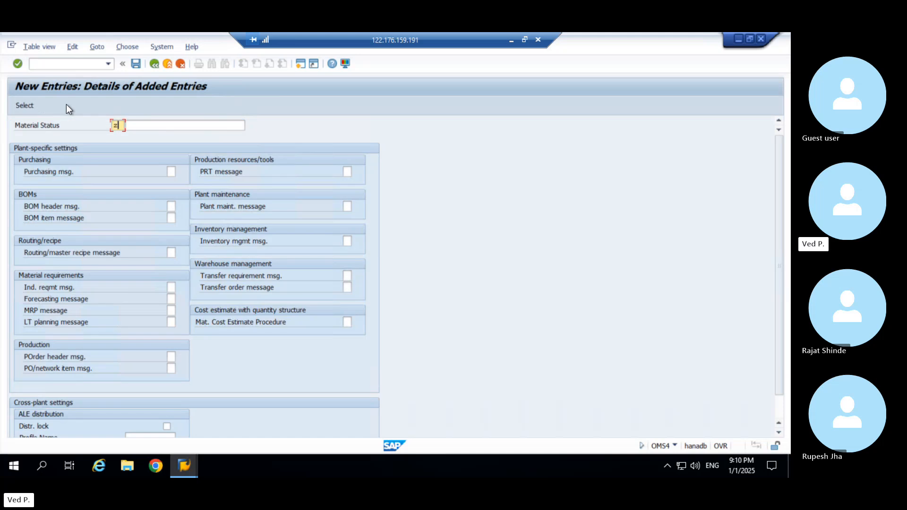
text(P)
key(Tab)
text(BLCK OF)
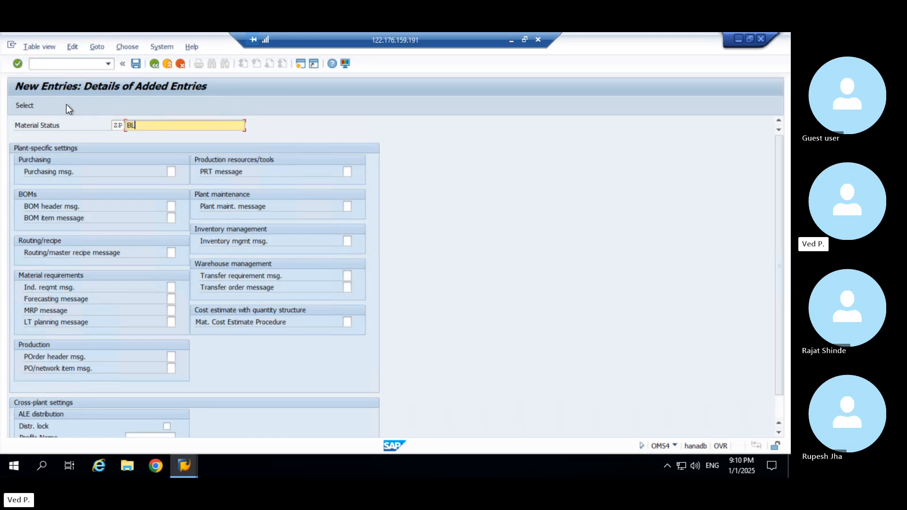
key(BackSpace)
key(BackSpace)
text(FOR BOM)
Set the BOM header msg. of status ZP to B (Error message) and save it to the proposed customizing request
click(171, 206)
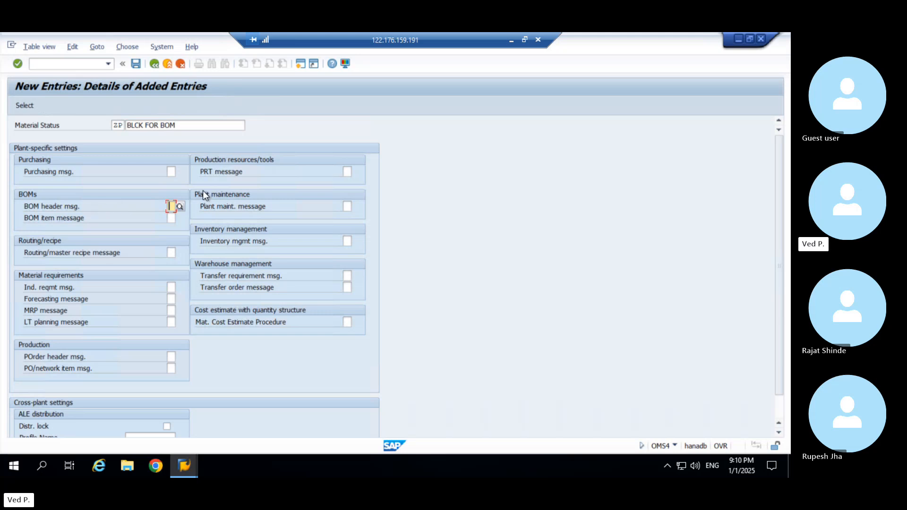
text(B)
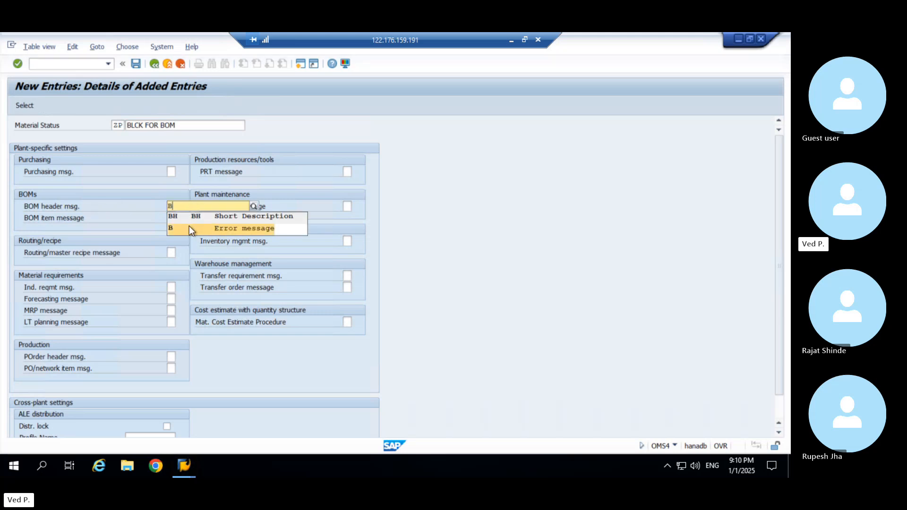
click(189, 227)
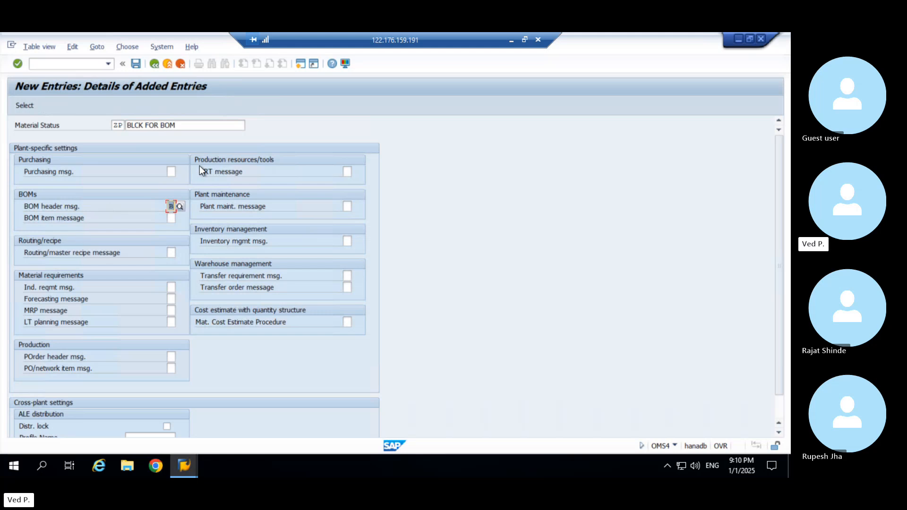
click(136, 64)
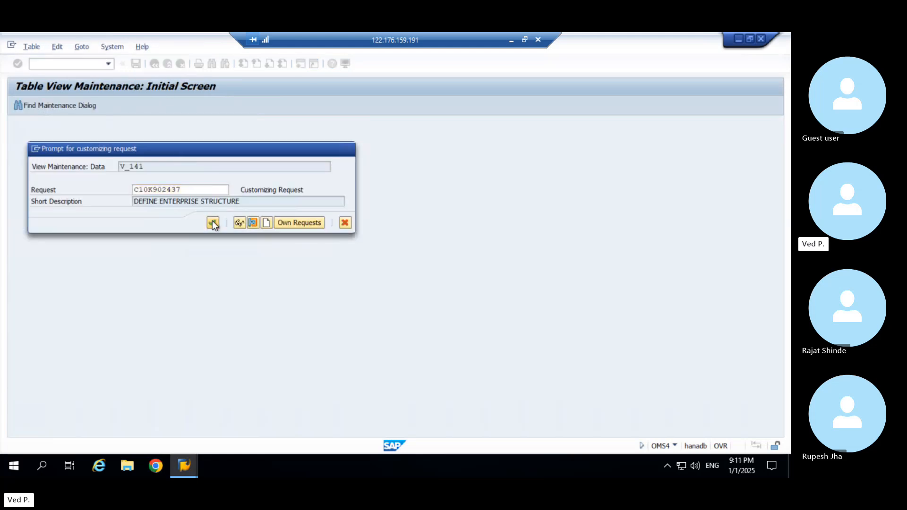
click(213, 223)
Start transaction MM01 and begin creating raw material test_01 with the Basic Data 1 view
text(/NMM0)
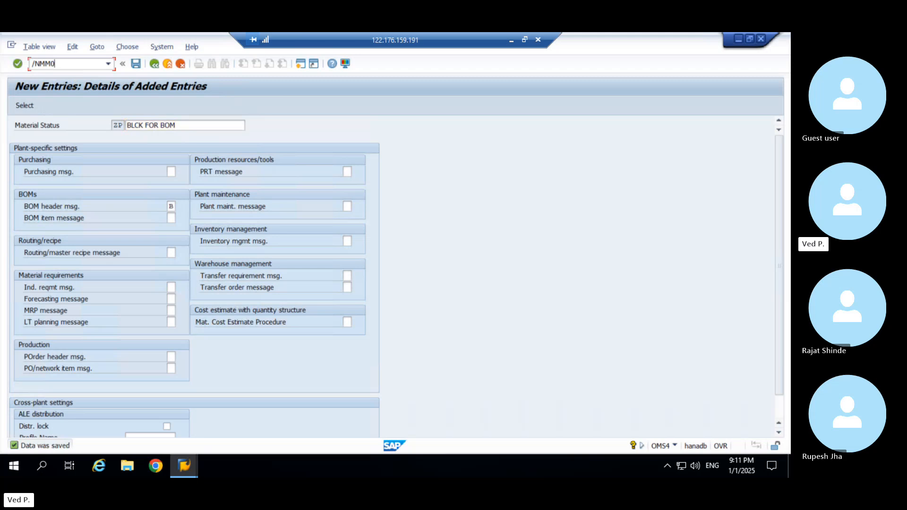
text(1)
key(Return)
key(Return)
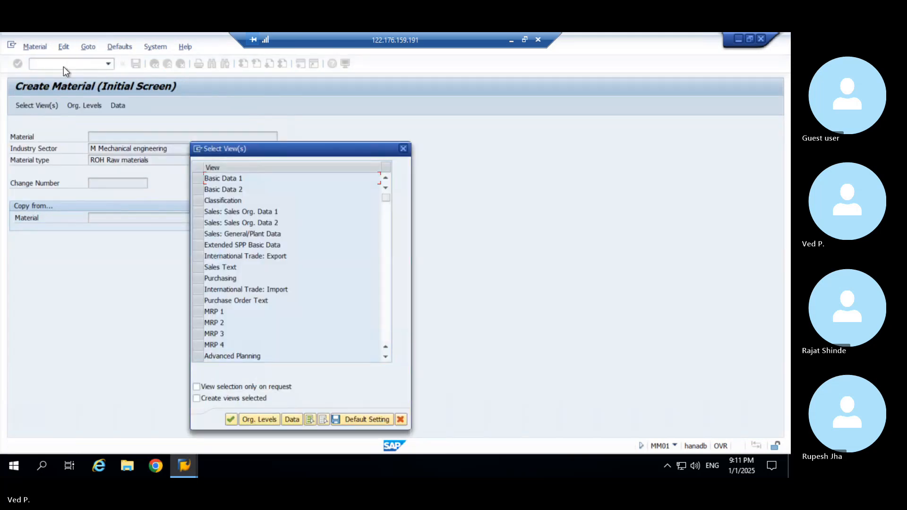
key(Escape)
text(test_01)
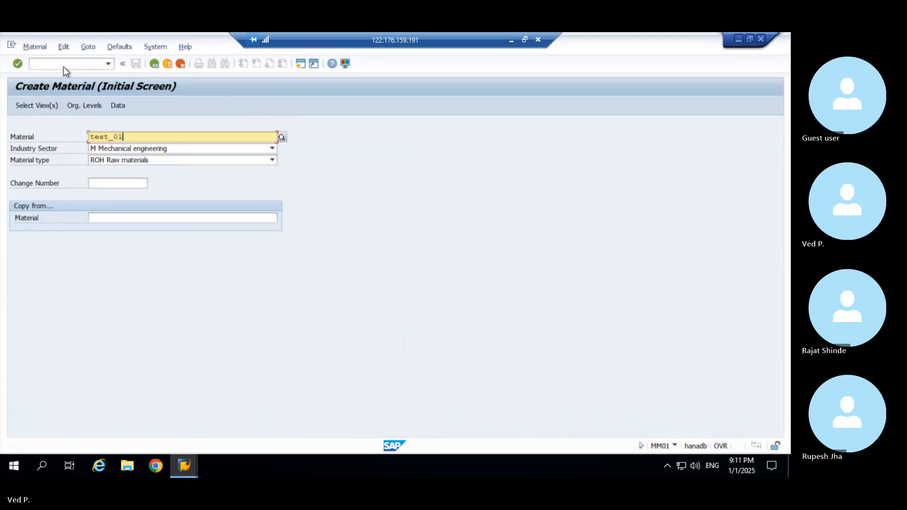
key(Return)
click(202, 179)
key(Return)
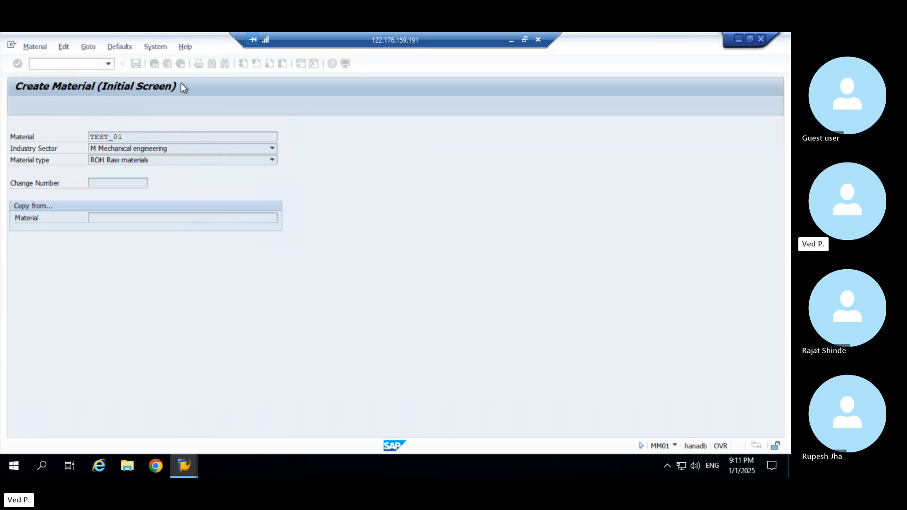
Enter the description TEST MATERIAL, base unit of measure LOT and material group ZR01
key(Down)
key(Return)
key(Tab)
text(LOT)
key(Tab)
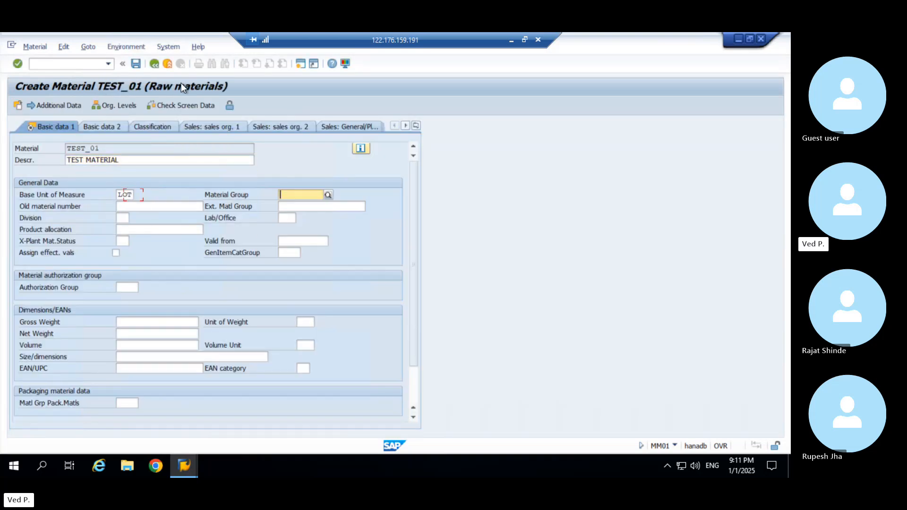
text(ZR01)
Try status ZP for X-Plant Mat.Status, clear it and call up the field's list of possible values
click(123, 241)
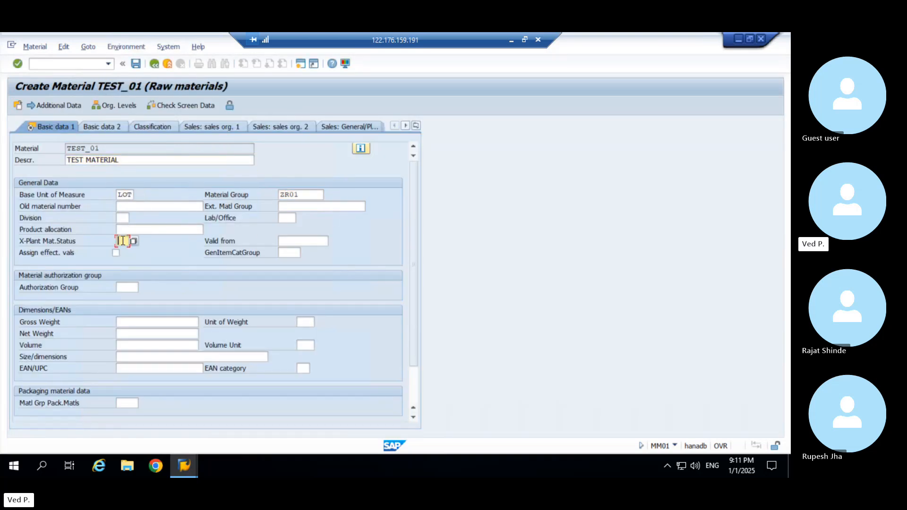
text(Z)
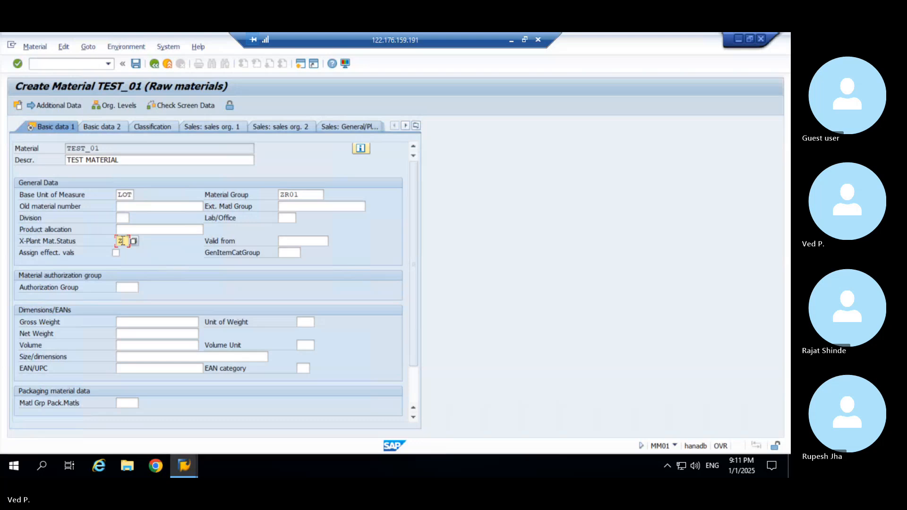
text(F)
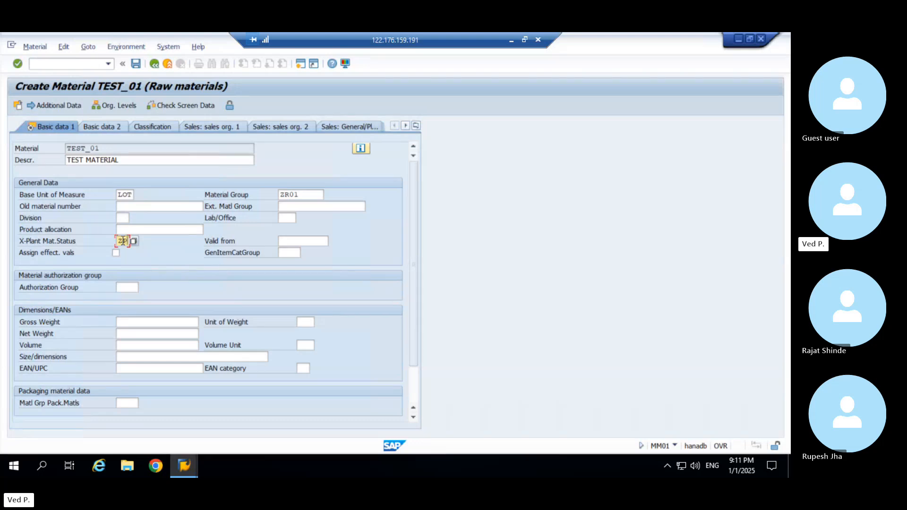
key(BackSpace)
key(BackSpace)
key(F4)
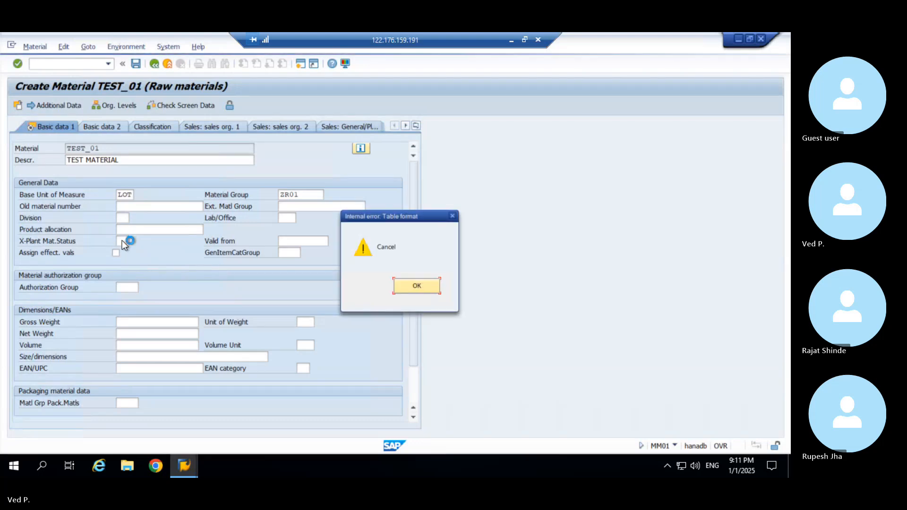
key(Return)
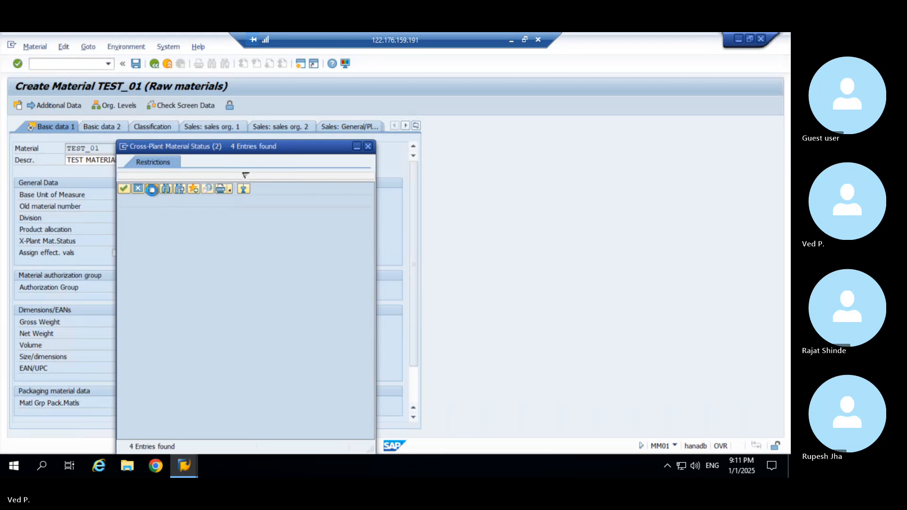
Open the Logistics activity Define Material Status from the value list, review the defined statuses and return to the material
click(151, 190)
click(341, 175)
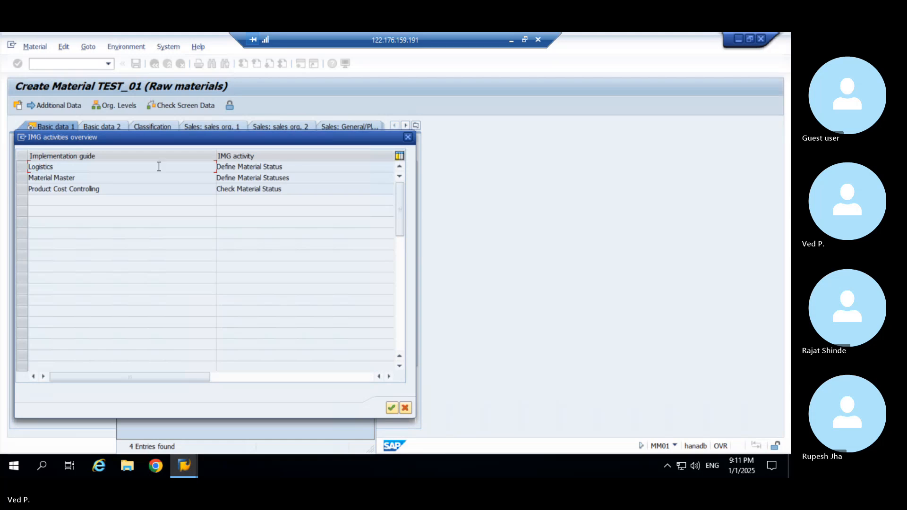
double_click(294, 166)
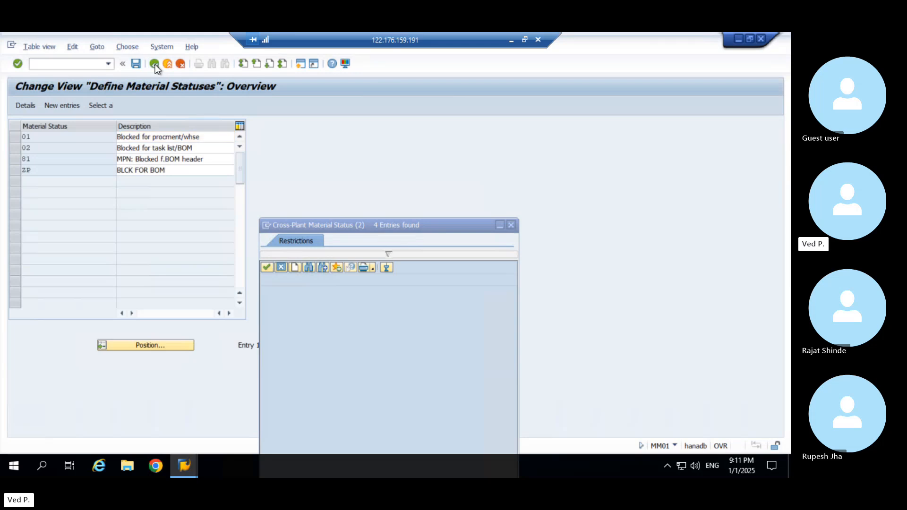
click(155, 64)
click(154, 64)
click(408, 138)
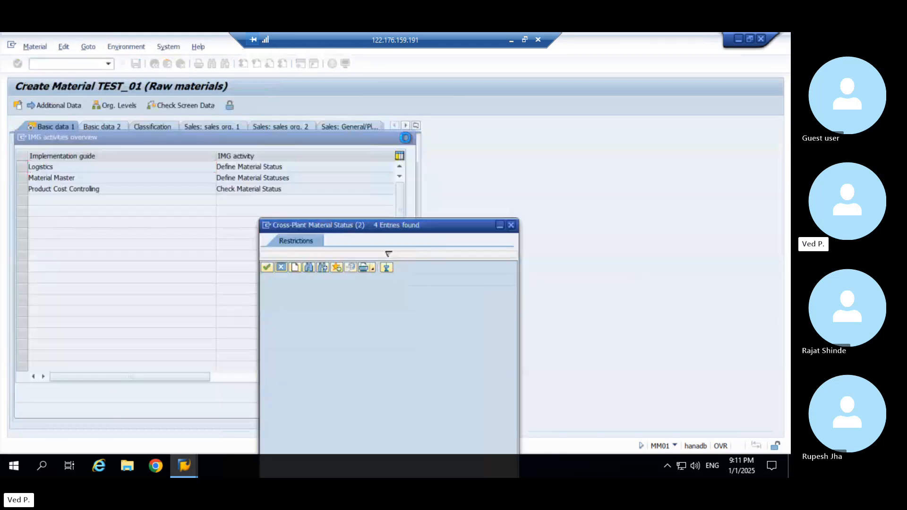
click(411, 288)
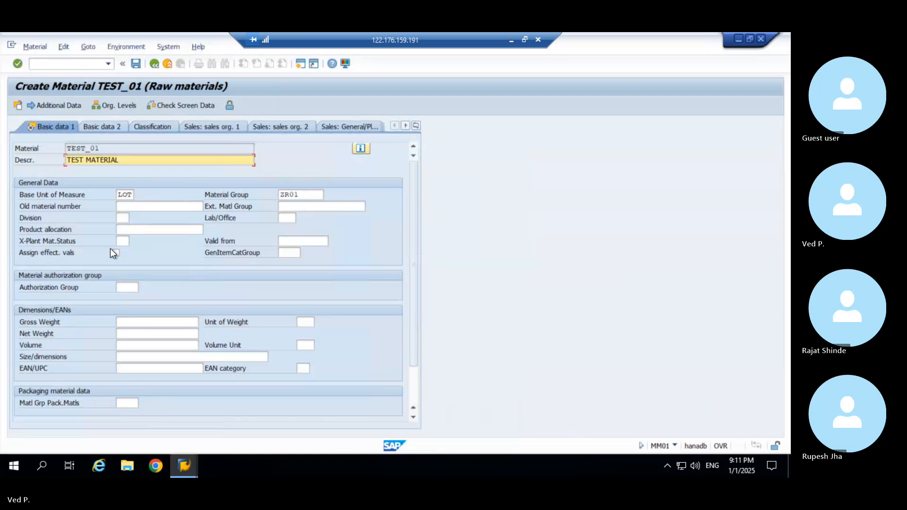
Set the X-Plant Mat.Status of TEST_01 to ZP, check the entry and stay on the screen without saving the material
click(121, 242)
text(ZP)
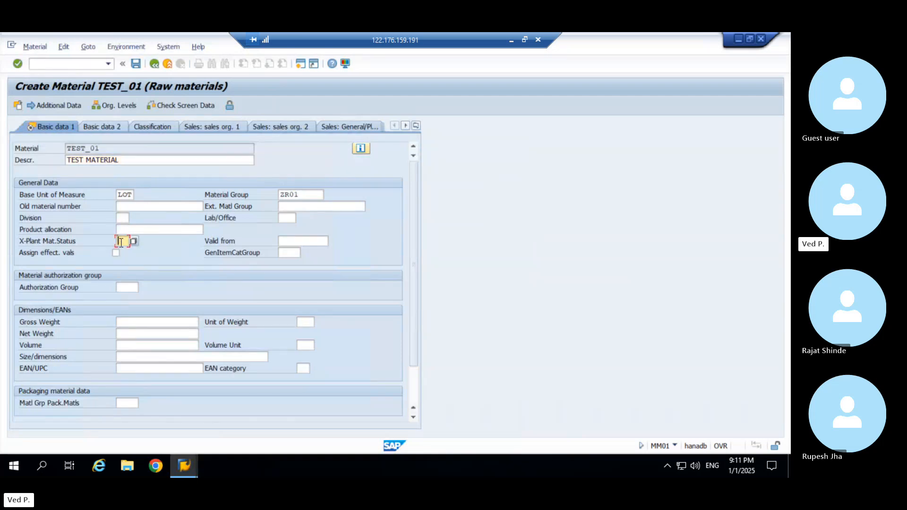
key(Return)
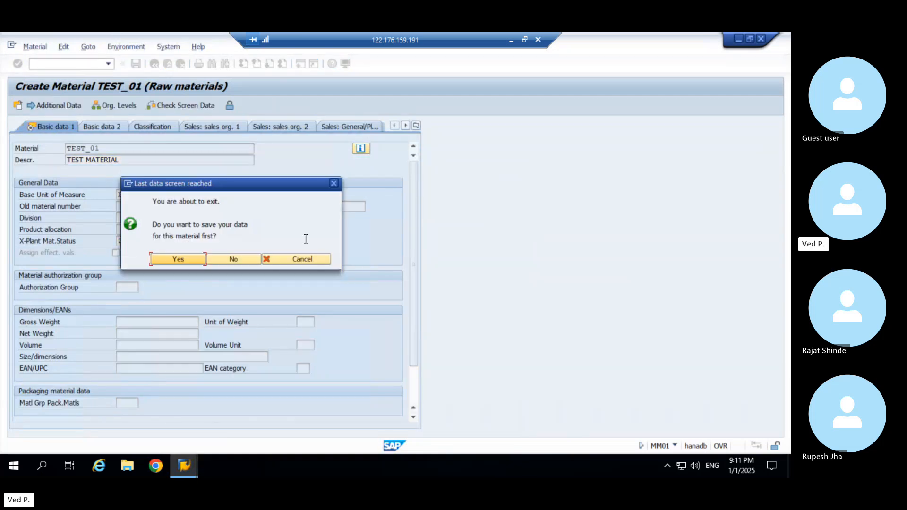
click(309, 261)
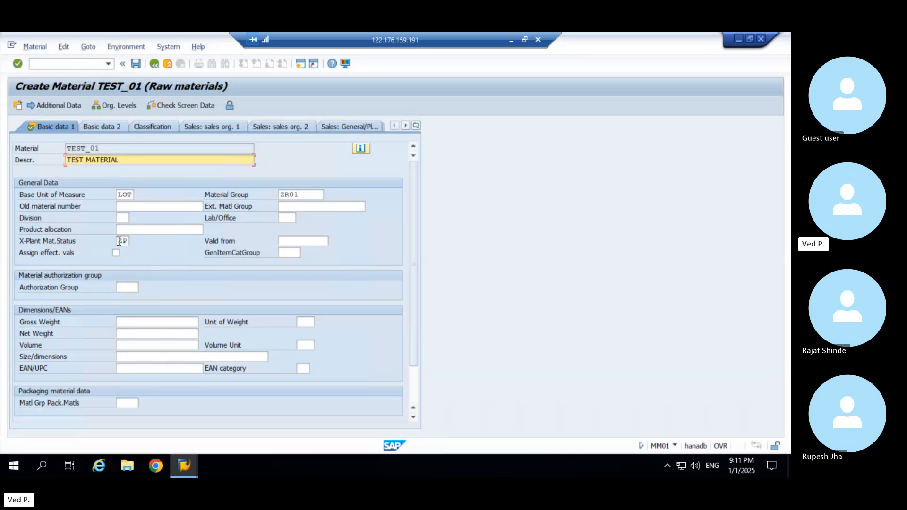
double_click(119, 241)
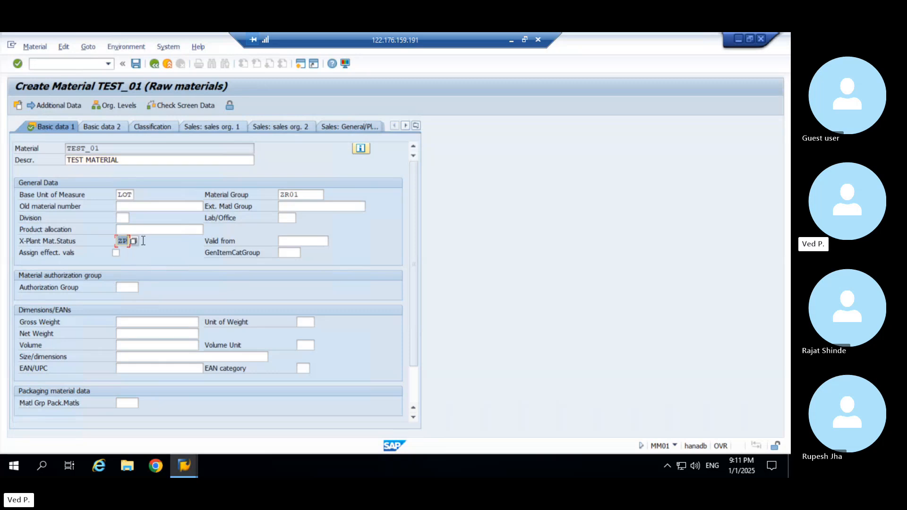
Switch to the PowerPoint presentation and highlight Plant Material status and Purchase group in the topic list on slide 2
click(513, 41)
click(409, 466)
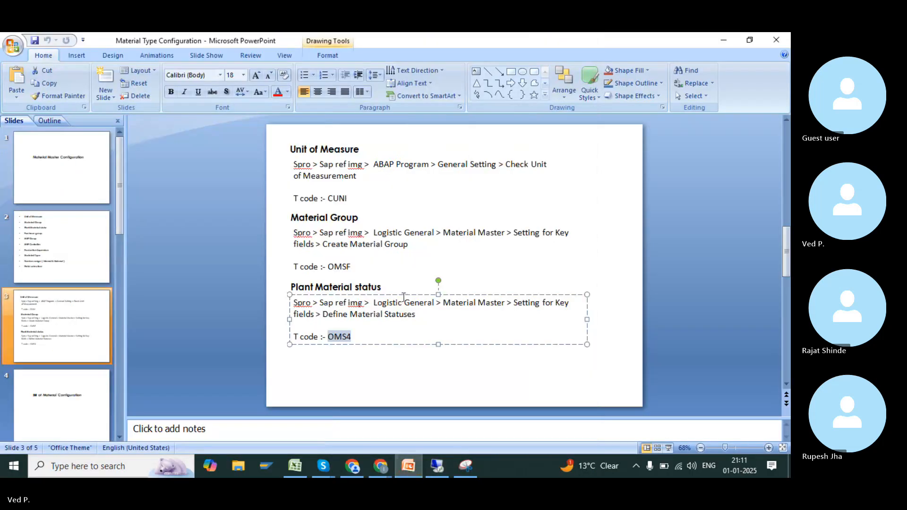
click(66, 246)
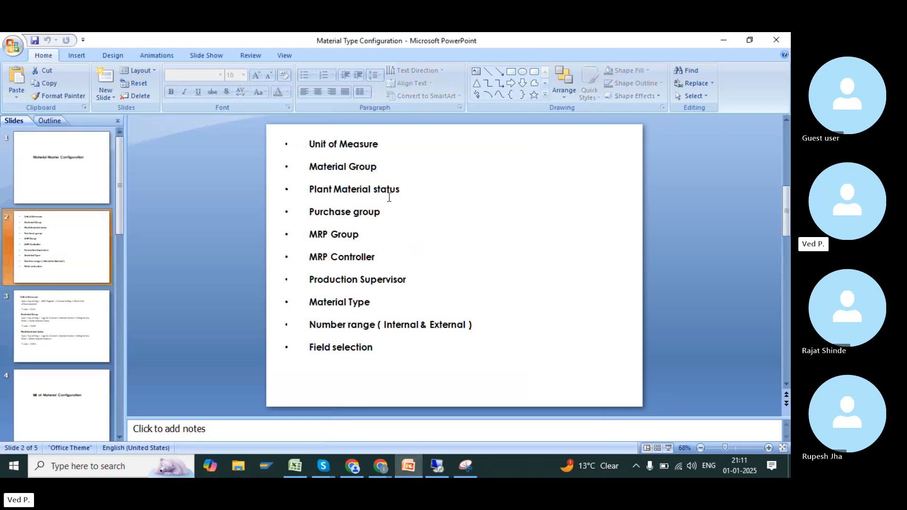
click(400, 190)
drag(399, 190, 330, 197)
drag(391, 211, 321, 209)
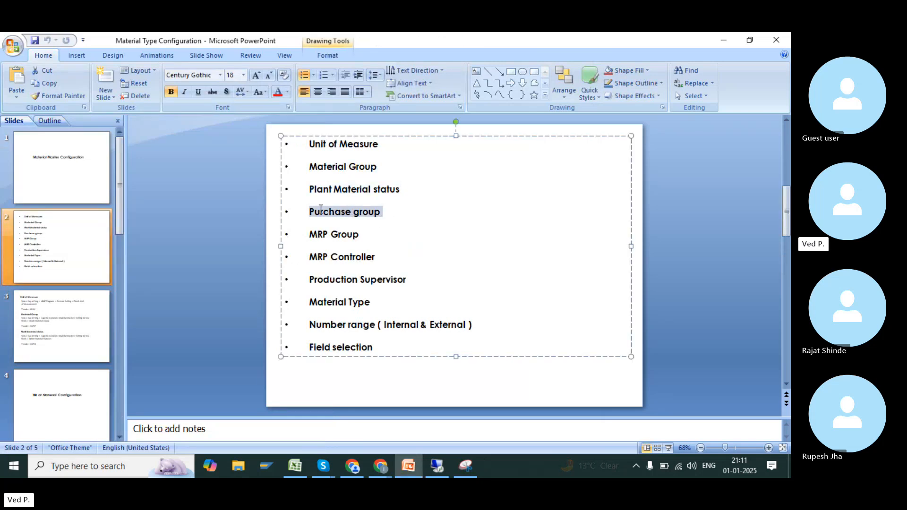
Switch back to SAP, start transaction SPRO and display the SAP Reference IMG structure
click(446, 465)
text(/NSP)
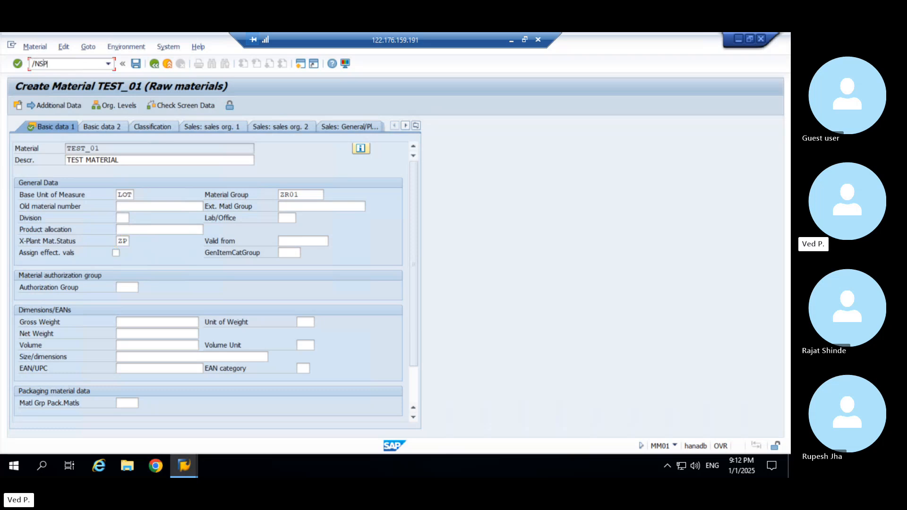
text(RO)
key(Return)
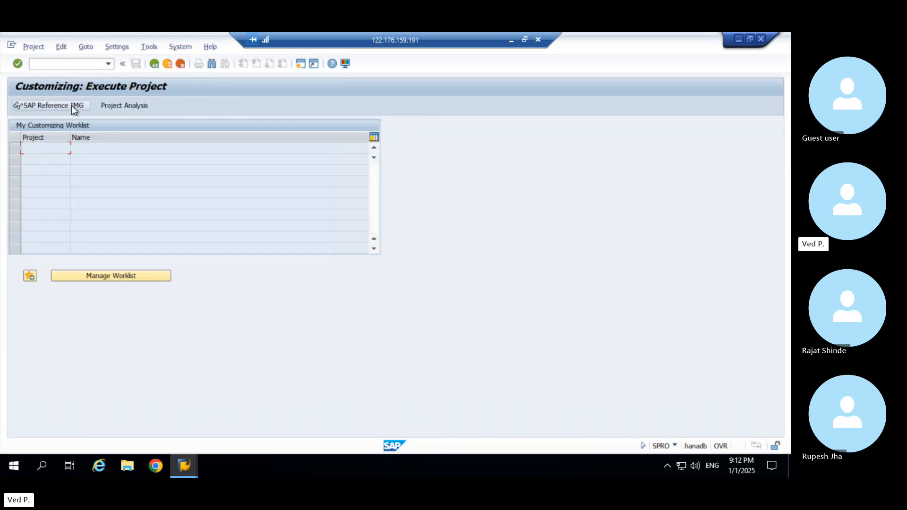
click(71, 106)
scroll(169, 295, down, 3)
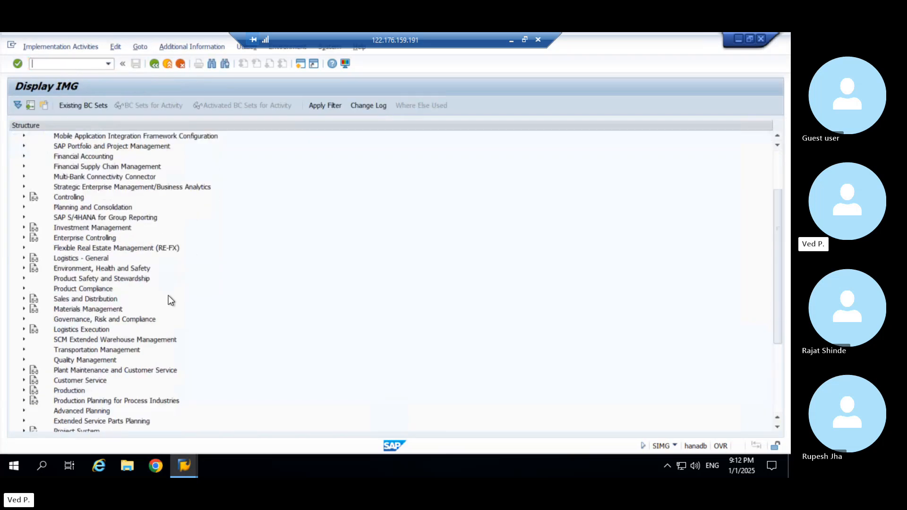
Open the IMG activity Create Purchasing Groups under Materials Management > Purchasing
scroll(113, 293, down, 2)
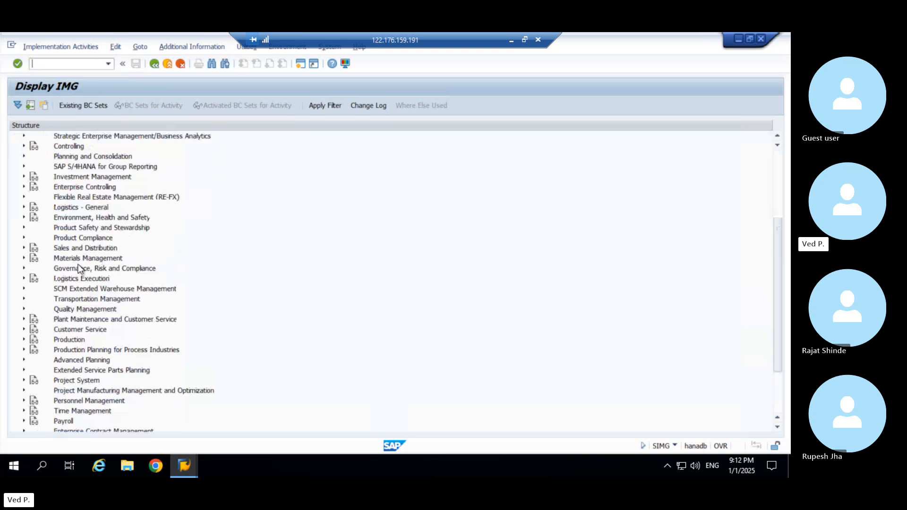
click(64, 258)
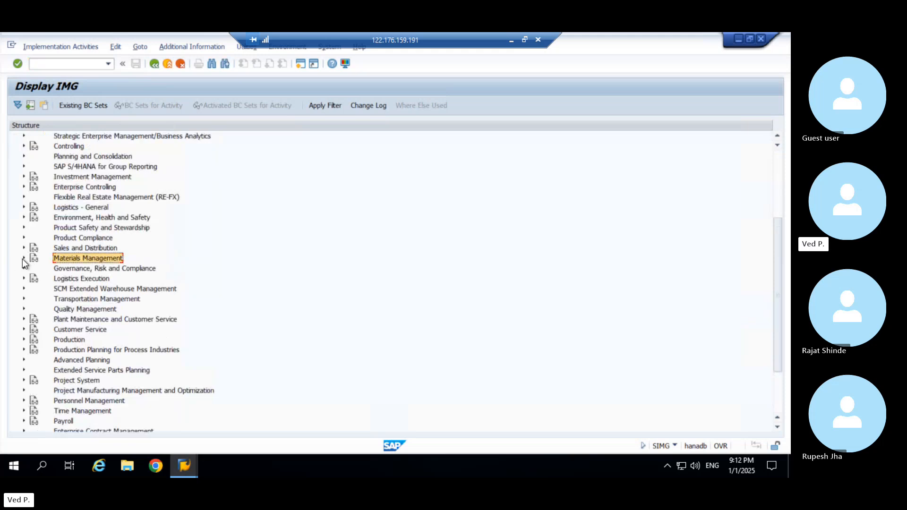
click(23, 258)
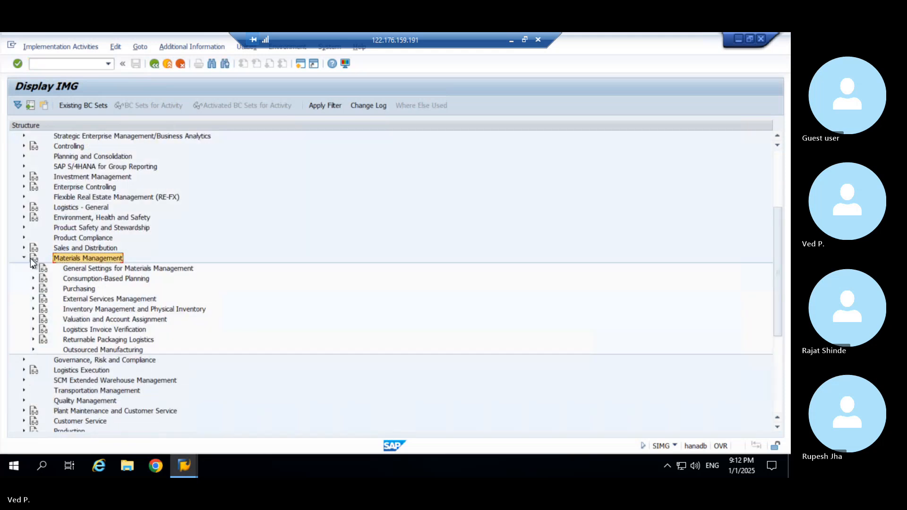
click(33, 288)
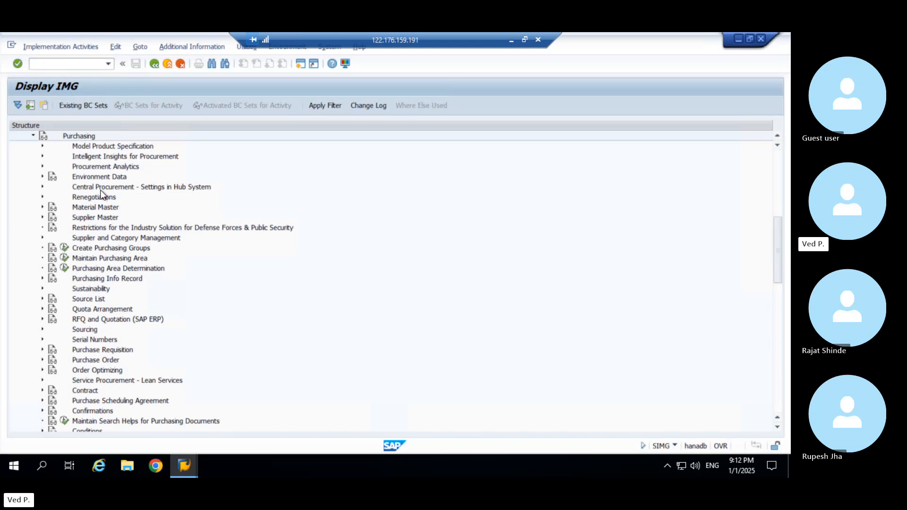
click(113, 248)
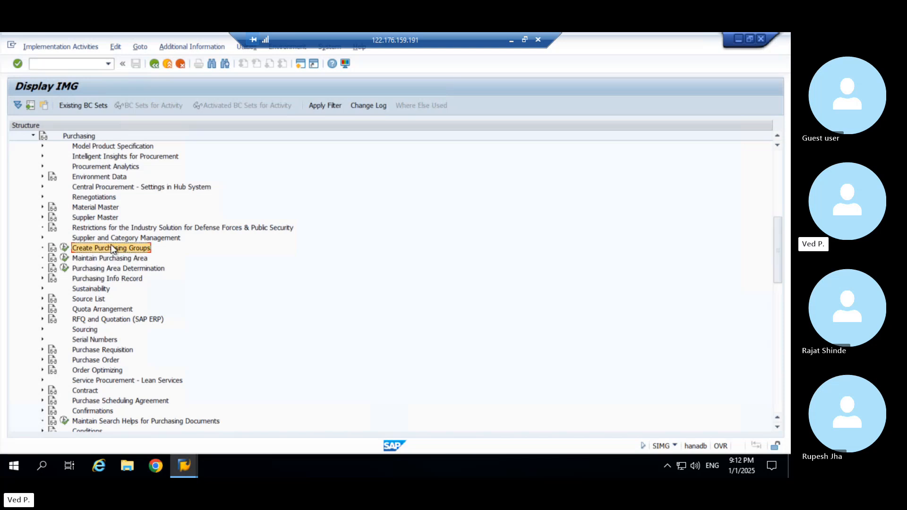
click(64, 249)
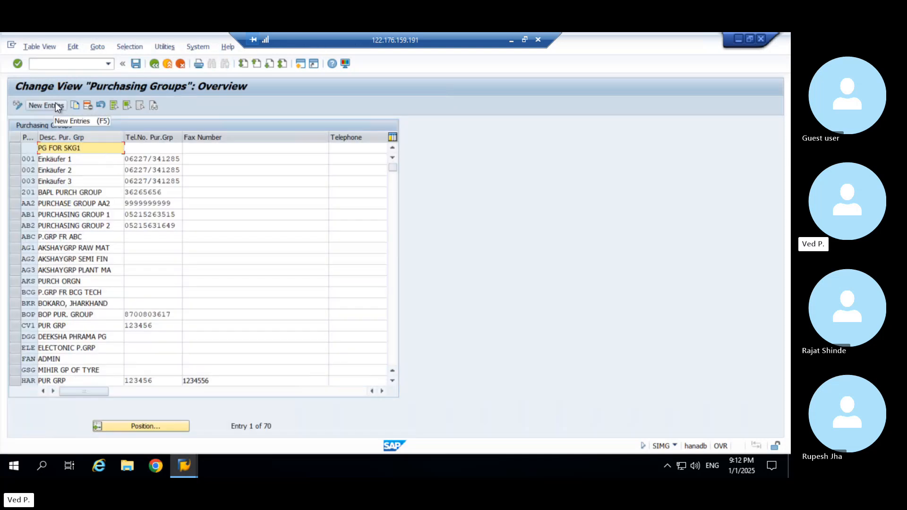
Start new entries and add purchasing group LP1 with a buyer's first name as its description
click(55, 105)
text(LP1)
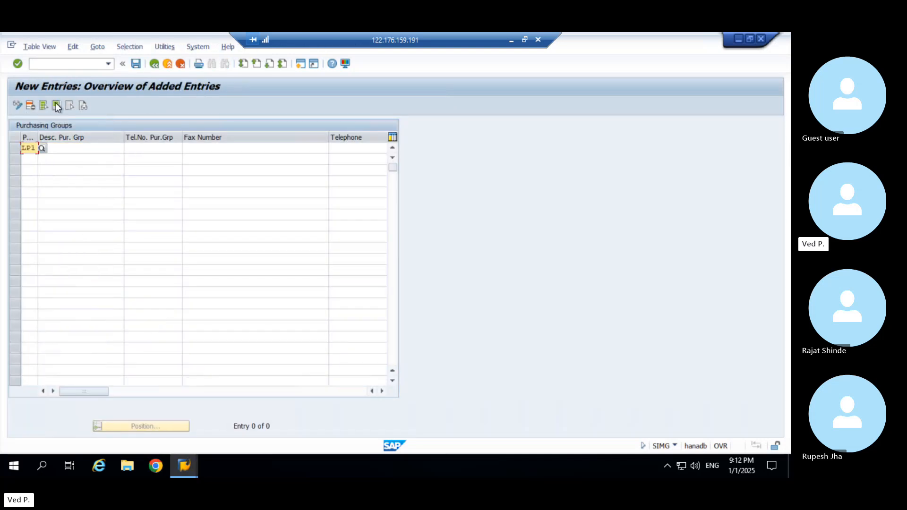
key(Tab)
text(LOKESJ)
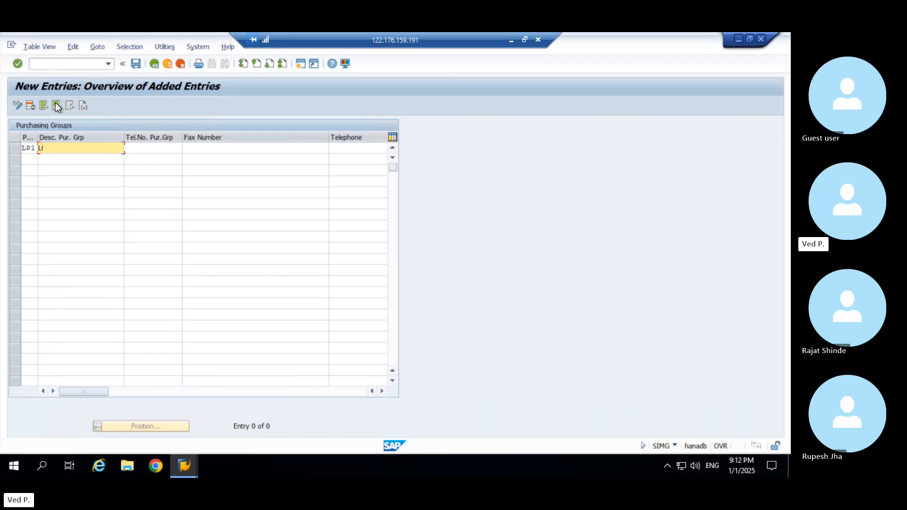
key(Return)
Add purchasing group LP2 in the second row with another buyer's first name as description
key(shift+Tab)
text(LP)
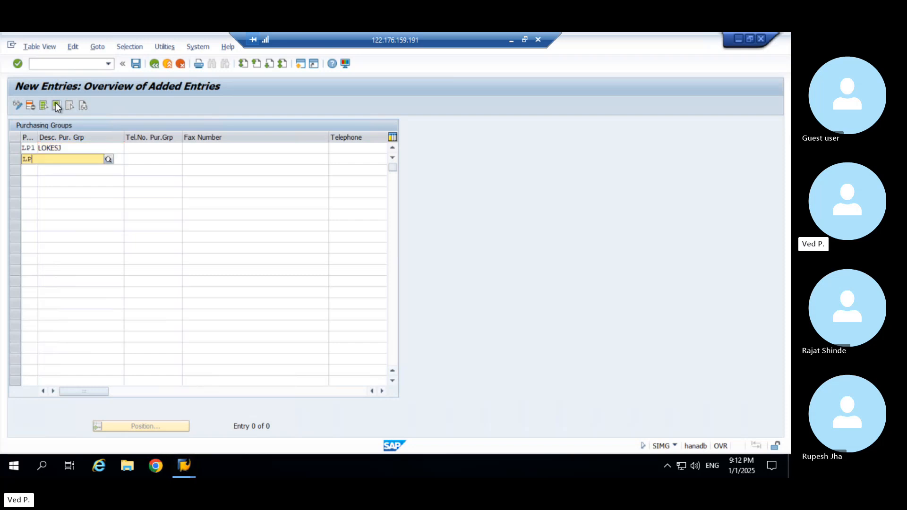
text(2)
key(Tab)
text(RAJESH)
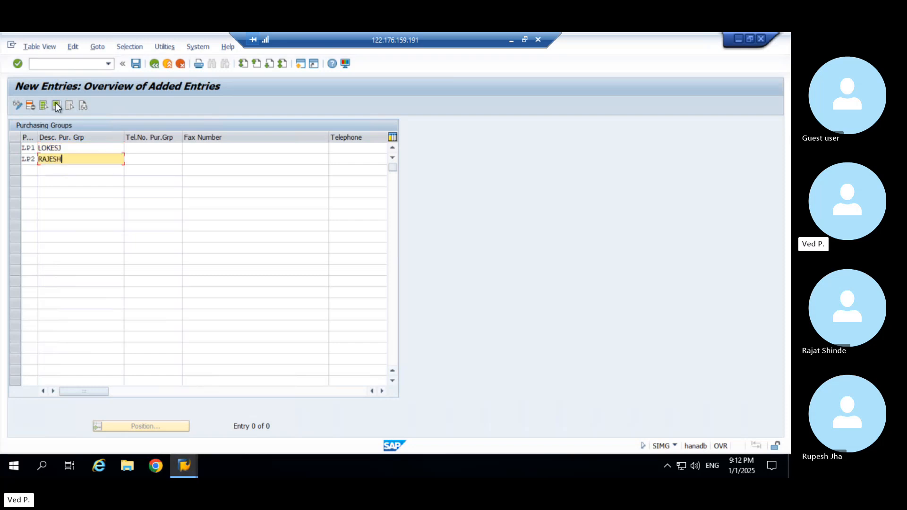
Add purchasing group LP3 in the third row with a third buyer's first name and check the entries
key(Down)
key(shift+Tab)
text(LP3)
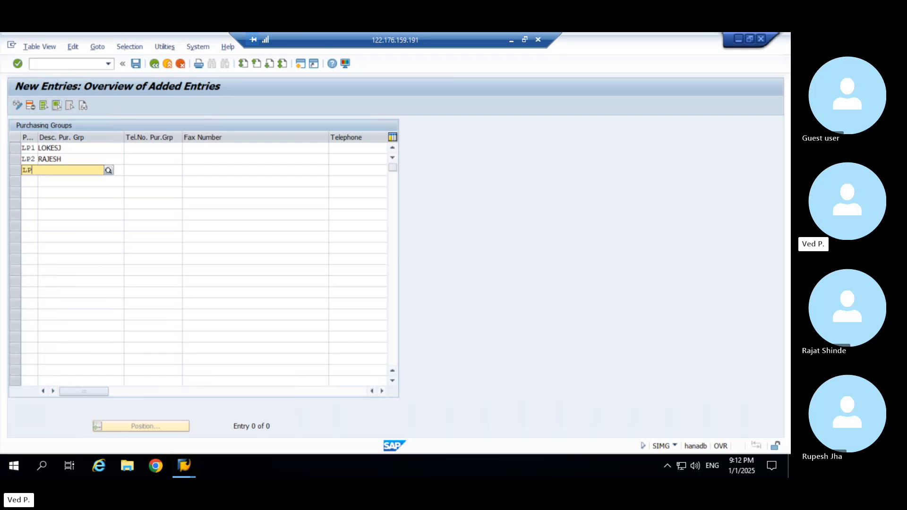
key(Tab)
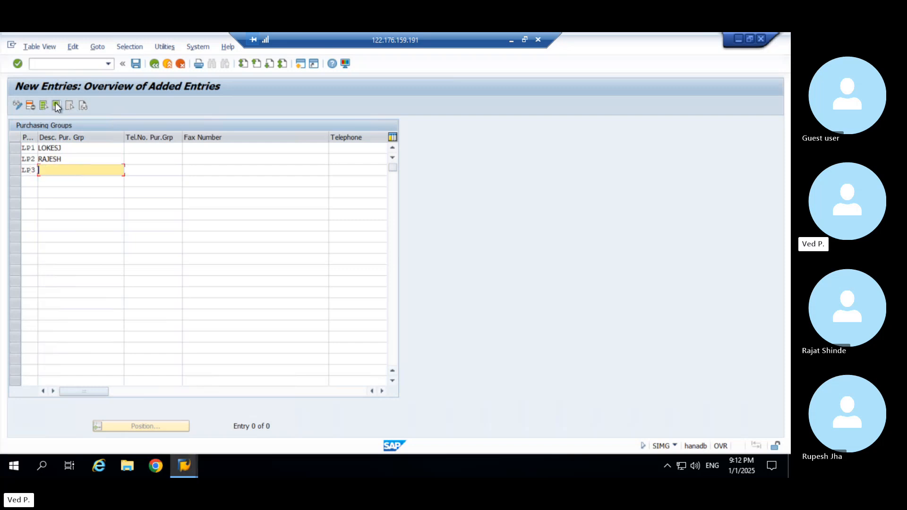
text(RUPESH)
key(Return)
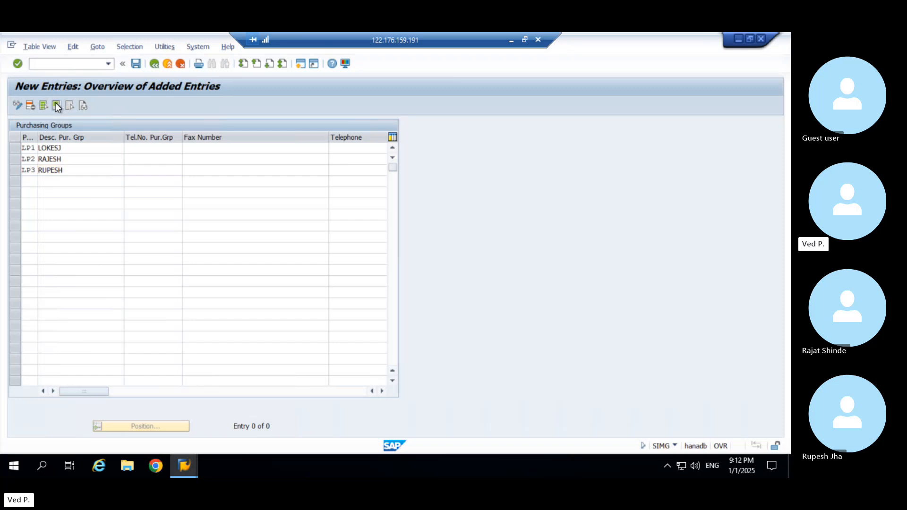
Correct the misspelled last letter of the buyer's name in the LP1 description
click(80, 146)
key(BackSpace)
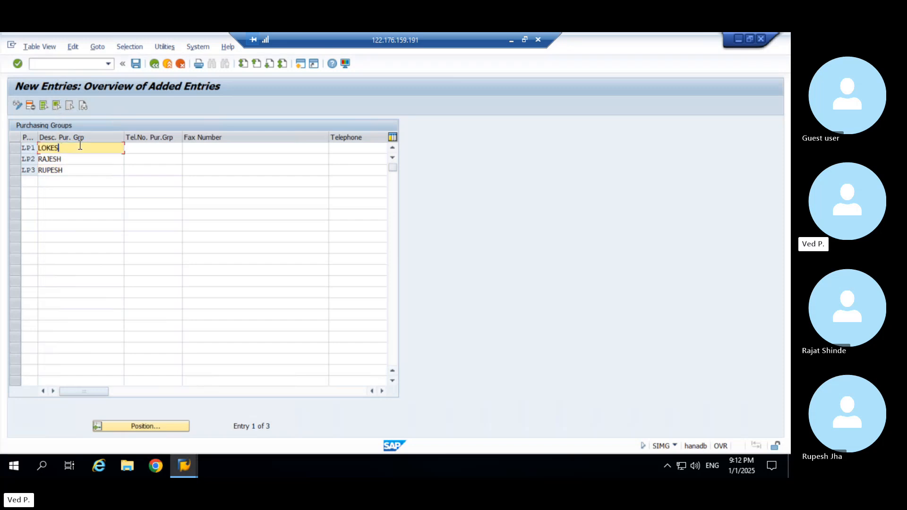
click(15, 148)
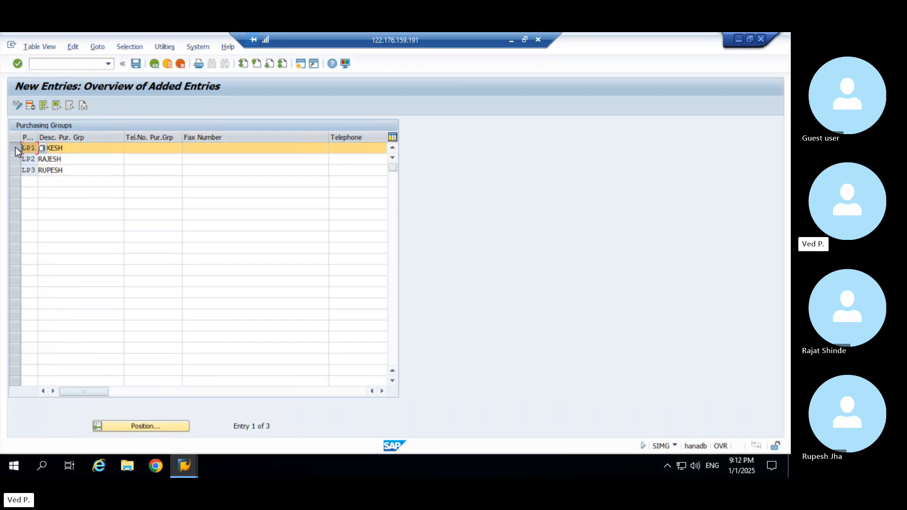
Enter a placeholder telephone number for purchasing group LP1 and copy it to LP2 and LP3
click(133, 146)
text(00000000000)
key(ctrl+a)
key(ctrl+c)
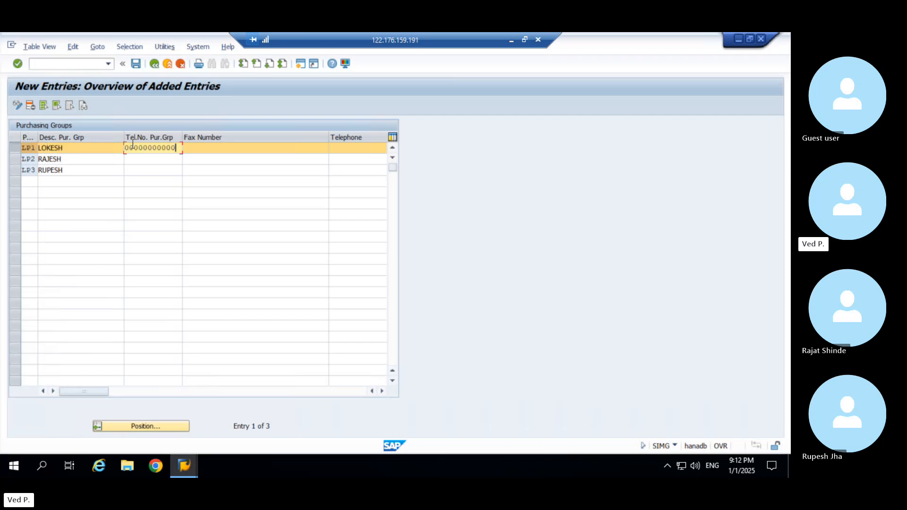
key(Down)
key(ctrl+v)
key(Down)
key(ctrl+v)
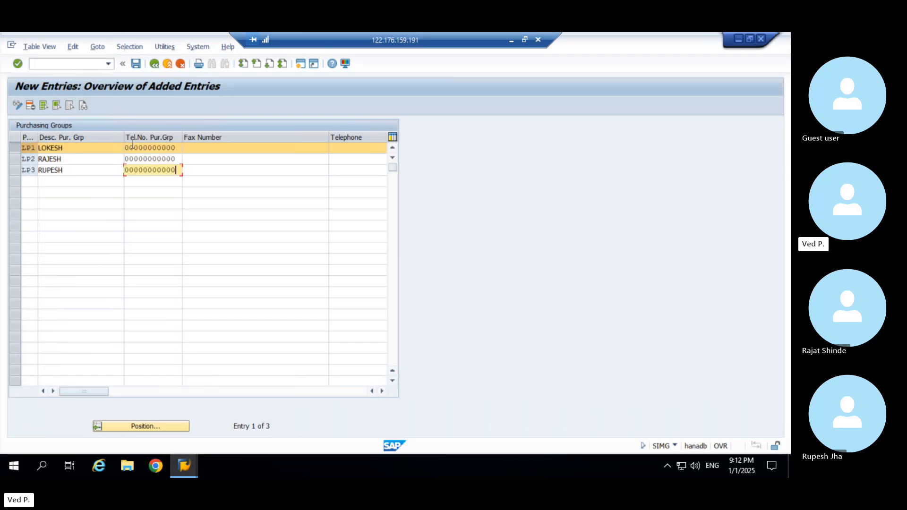
click(307, 147)
text(MAIL)
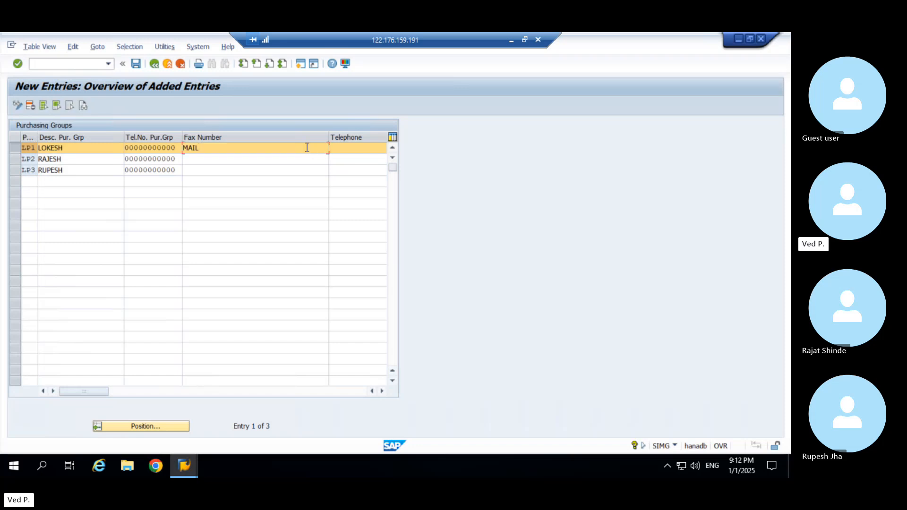
double_click(304, 148)
key(ctrl+a)
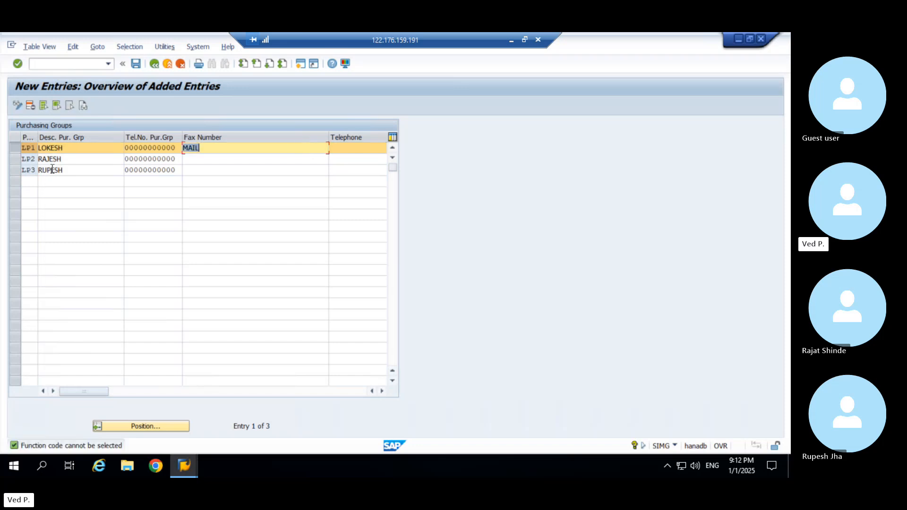
key(BackSpace)
Save purchasing groups LP1 to LP3 under the proposed customizing request DEFINE ENTERPRISE STRUCTURE
key(Return)
key(ctrl+s)
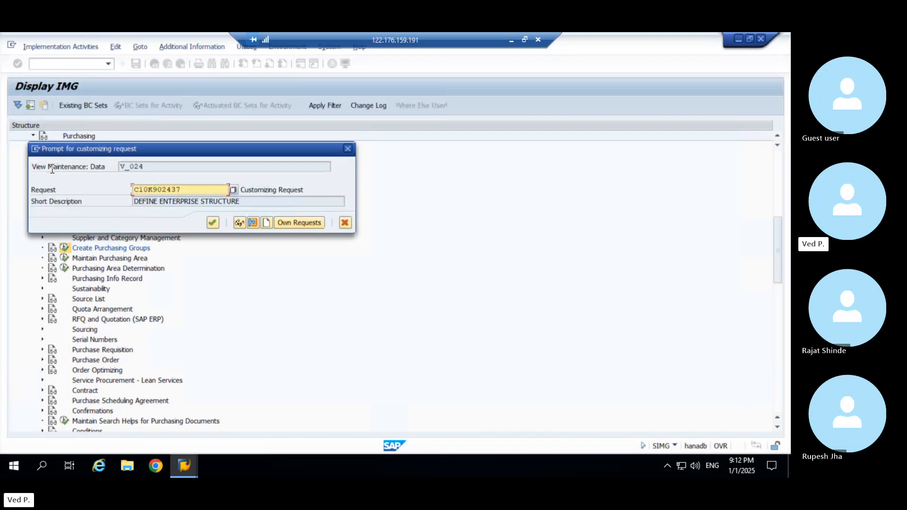
key(Return)
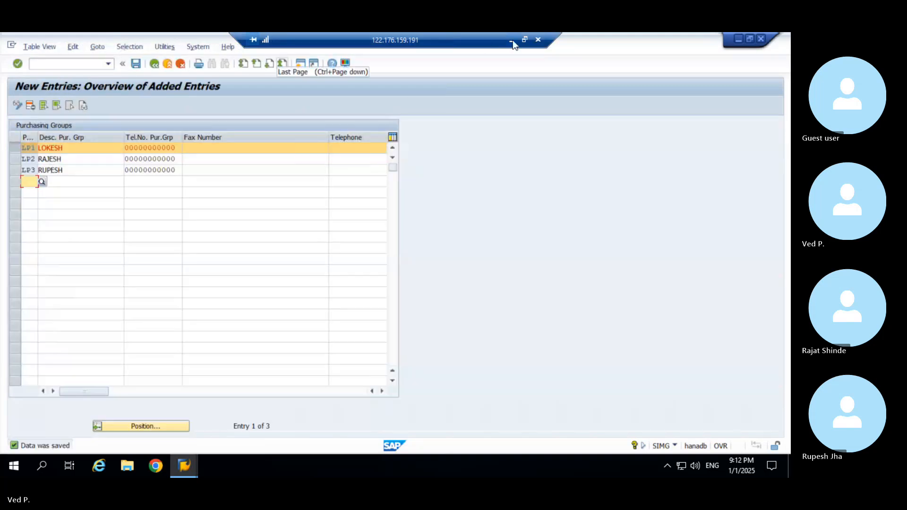
Switch to the PowerPoint presentation and highlight MRP Group in the topic list on slide 2
click(511, 41)
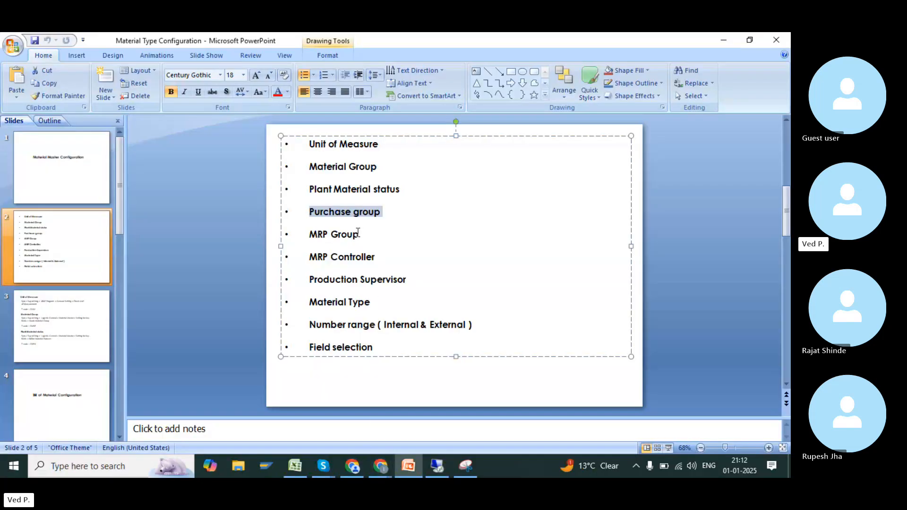
drag(359, 234, 313, 236)
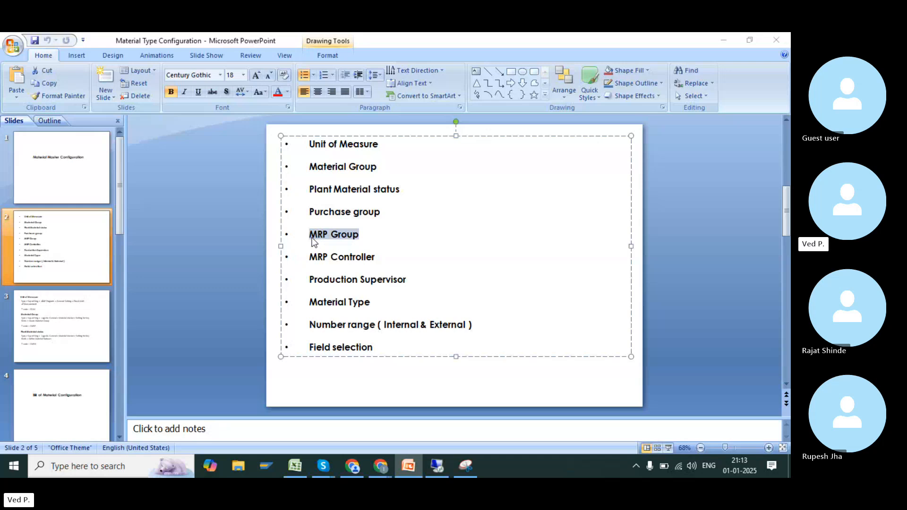
Switch back to SAP, start transaction SPRO in the current session and display the SAP Reference IMG
key(alt+Tab)
click(76, 65)
text(/Nspro)
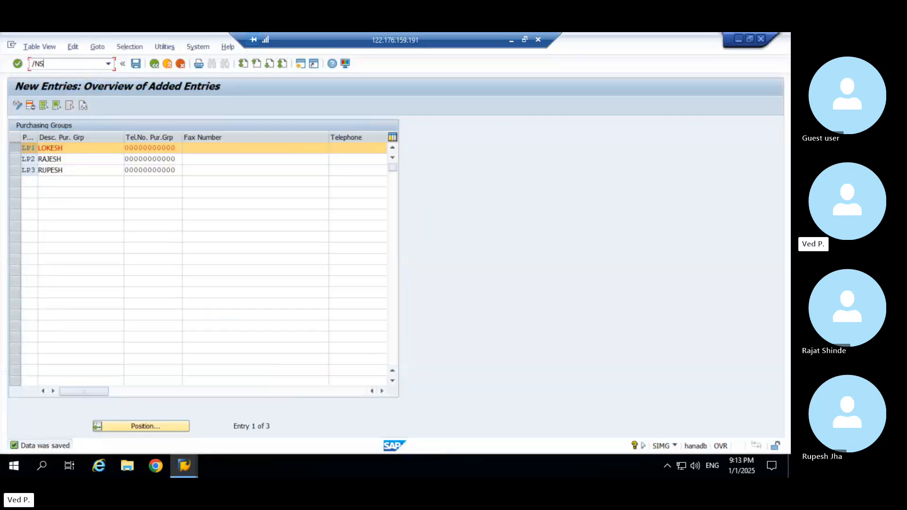
key(Return)
click(53, 104)
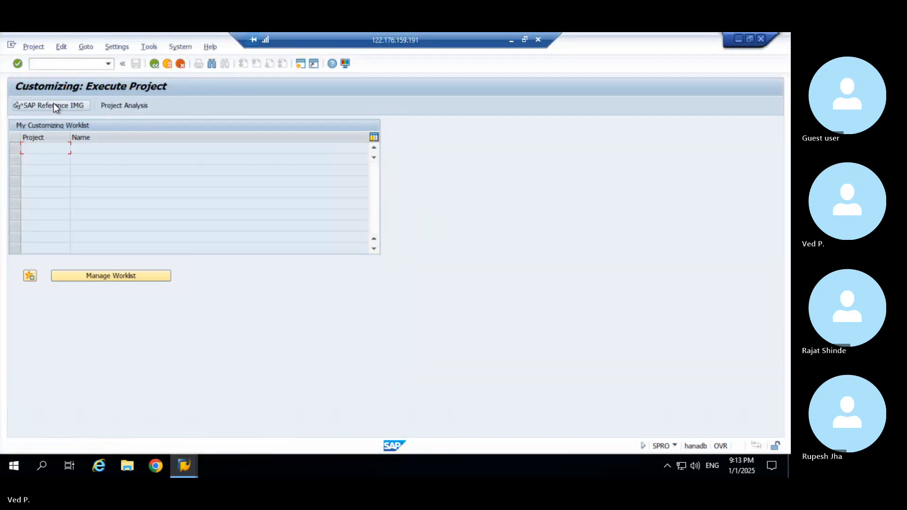
Expand Production > Material Requirements Planning > MRP Groups in the IMG structure to show its activities
scroll(126, 279, down, 5)
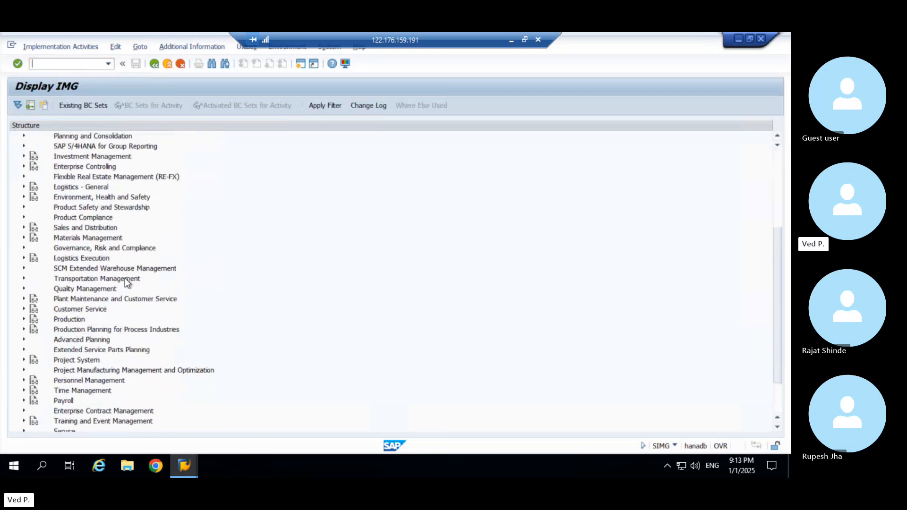
click(24, 319)
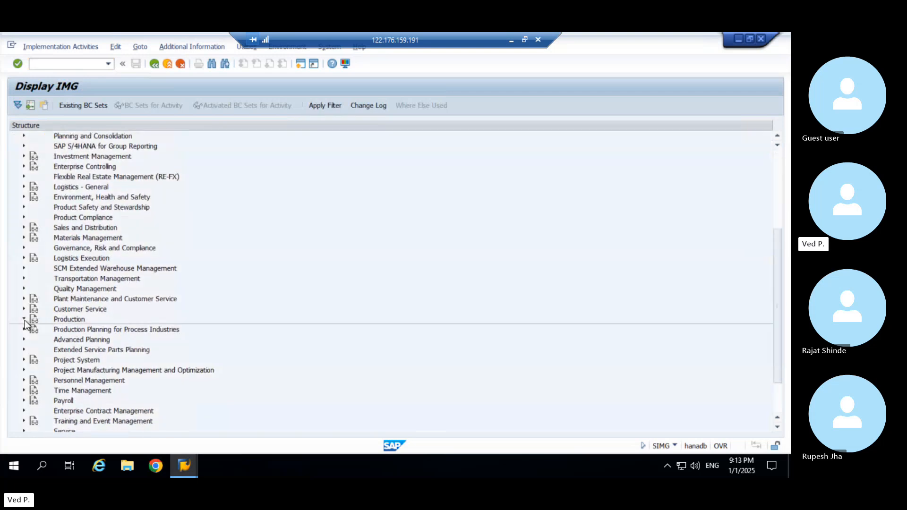
click(73, 300)
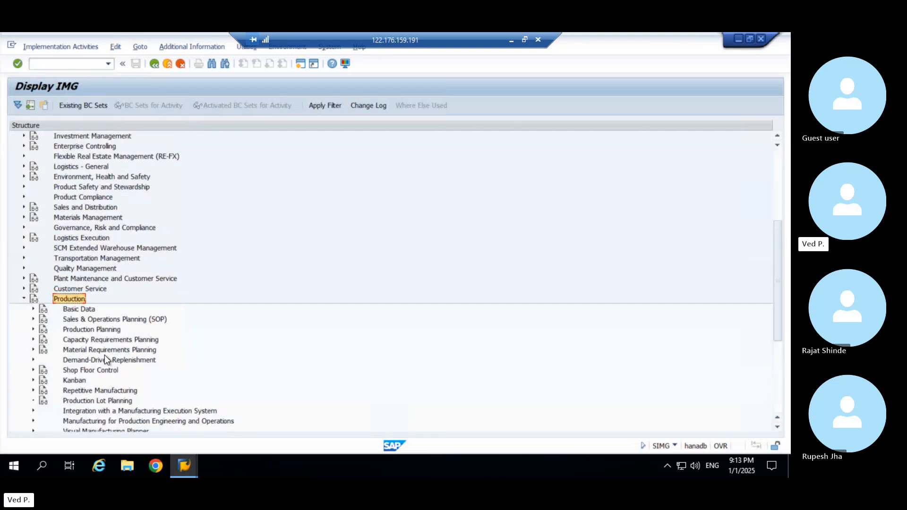
scroll(104, 355, down, 1)
click(94, 309)
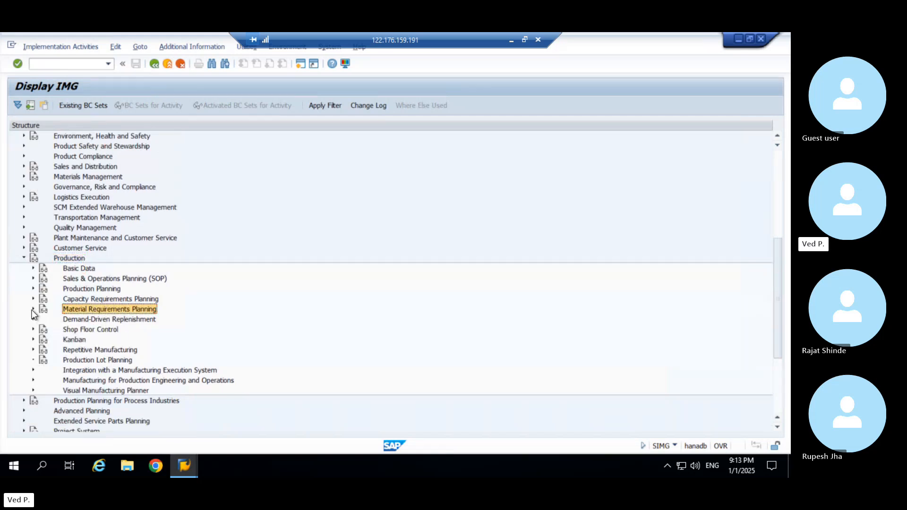
click(34, 310)
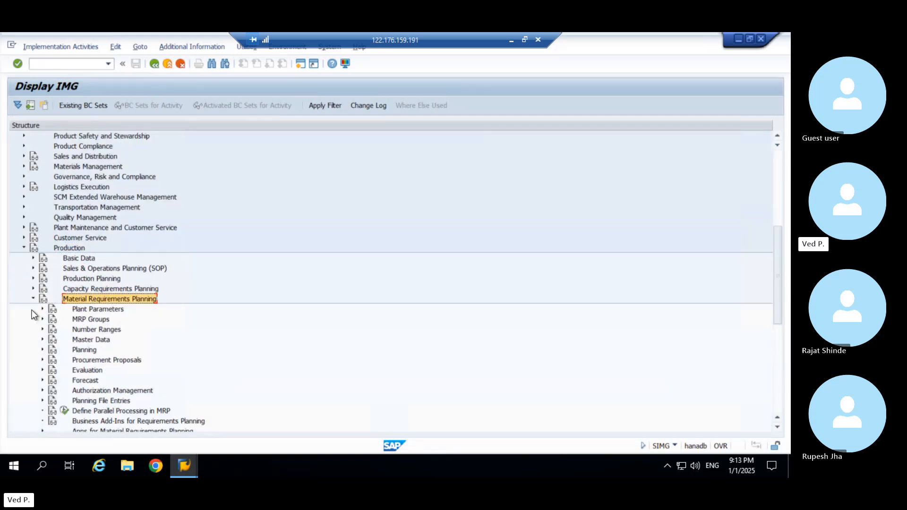
click(90, 340)
click(77, 320)
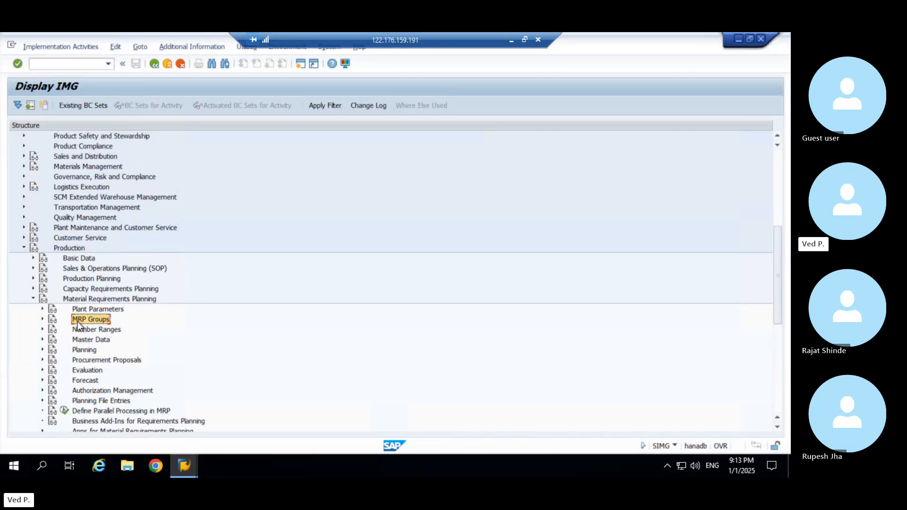
click(42, 320)
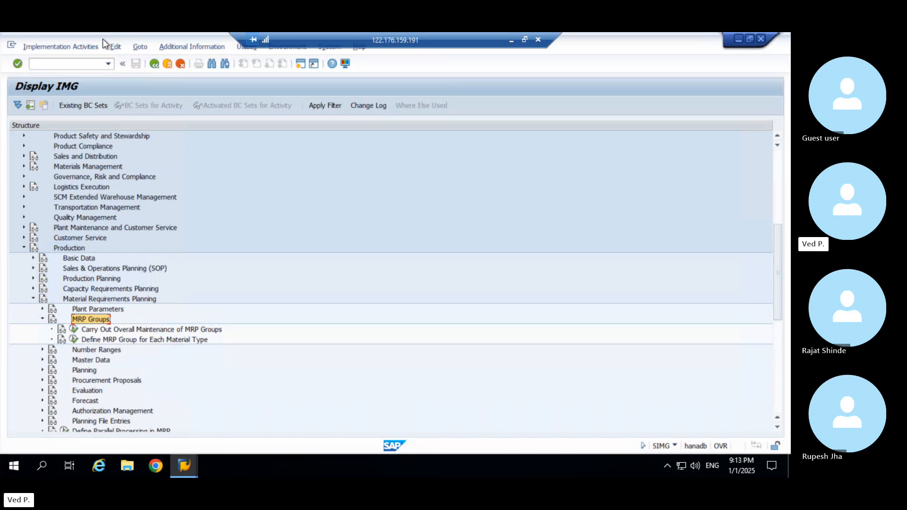
Start transaction MM01 in a new session and begin creating material TEST_01 as a mechanical engineering raw material
click(79, 60)
text(/OMM)
key(Return)
text(test_01)
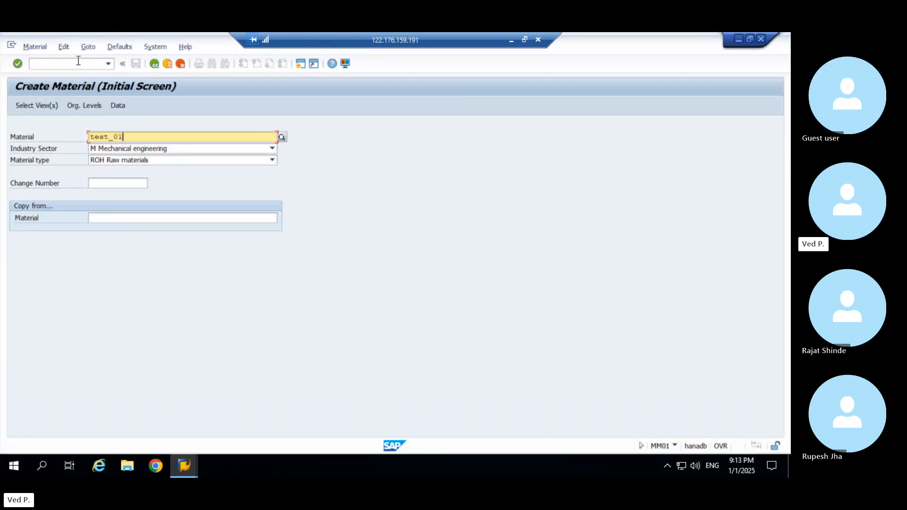
key(Return)
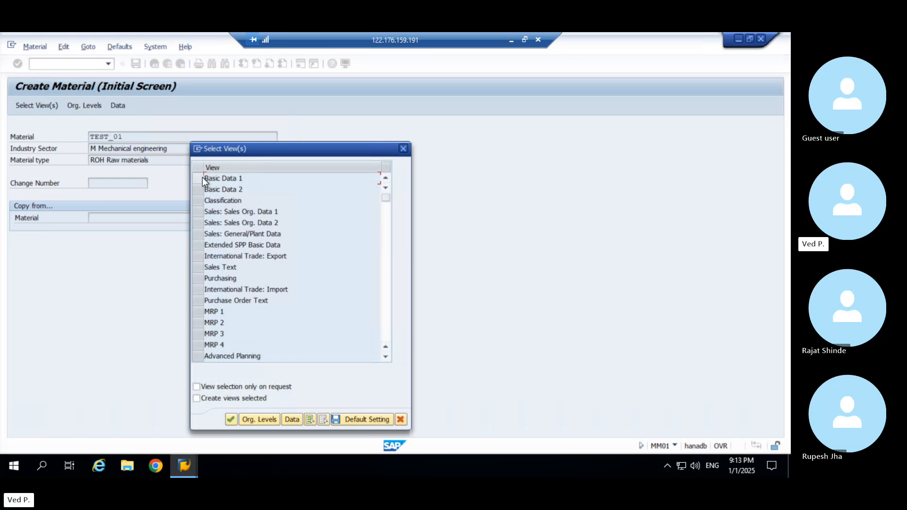
Select the Basic Data 1, Purchasing and MRP 1 views for TEST_01 and open the material
click(203, 178)
click(202, 279)
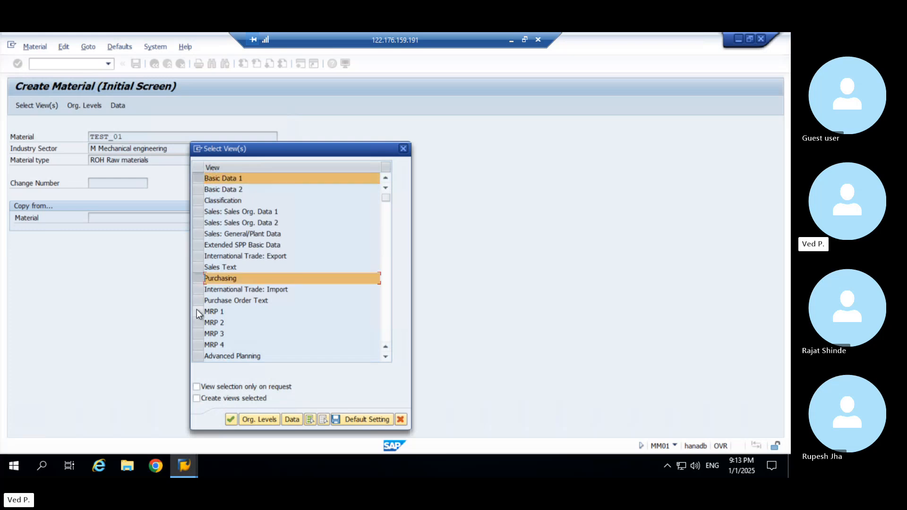
click(197, 311)
key(Return)
Fill in basic data with description TEST MATERIAL, base unit LOT, material group ZR01 and cross-plant material status ZP
text(TEST)
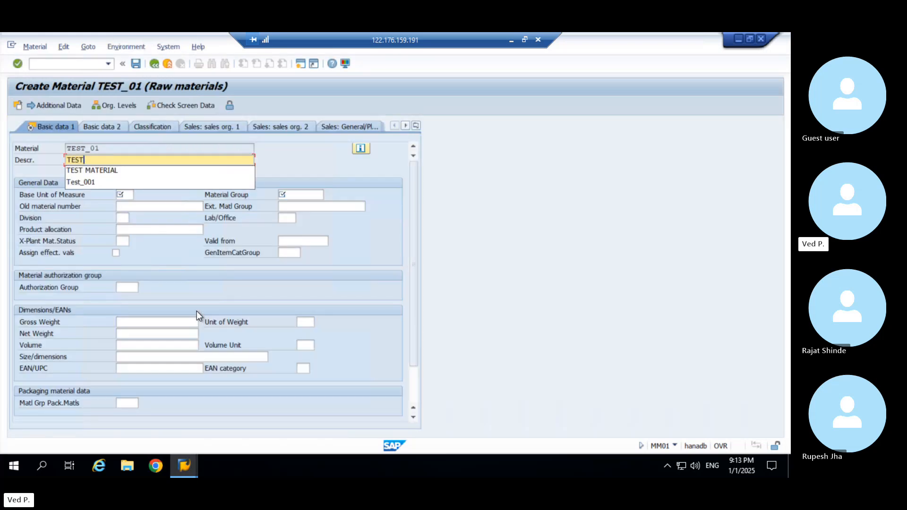
key(Down)
key(Tab)
text(L)
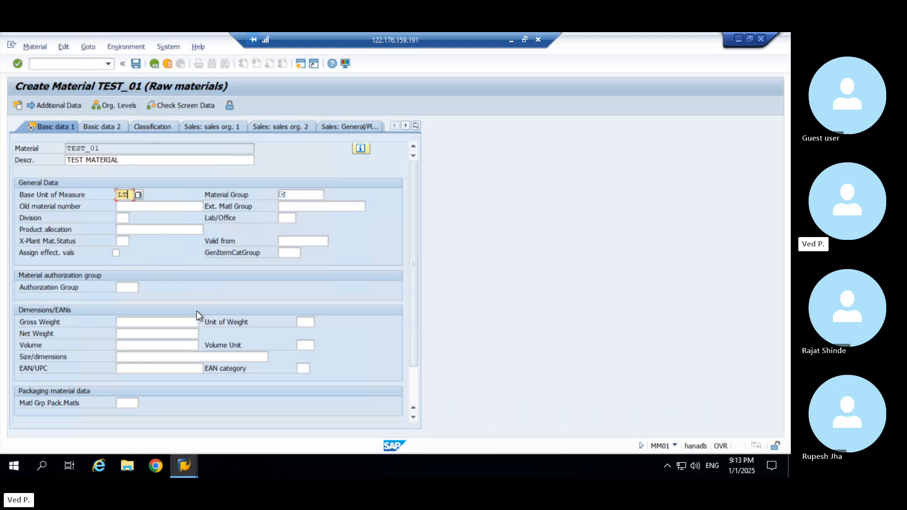
key(Down)
key(Tab)
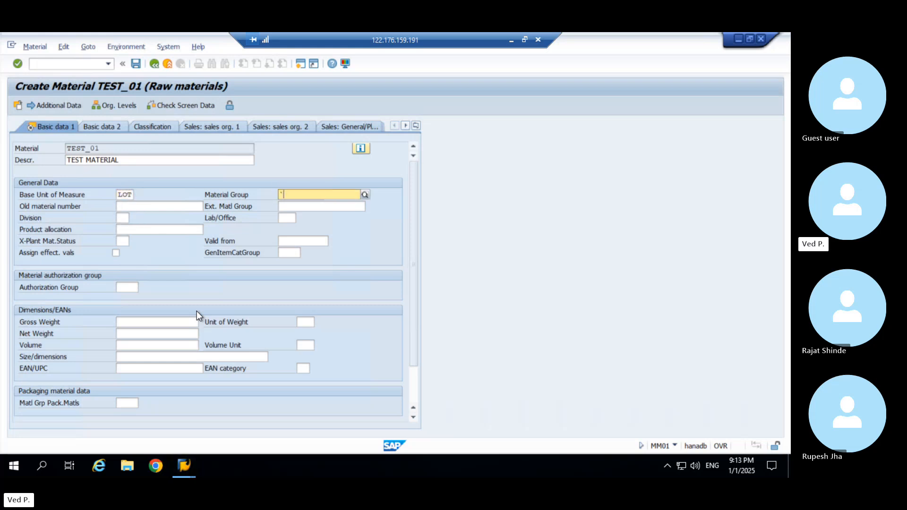
key(space)
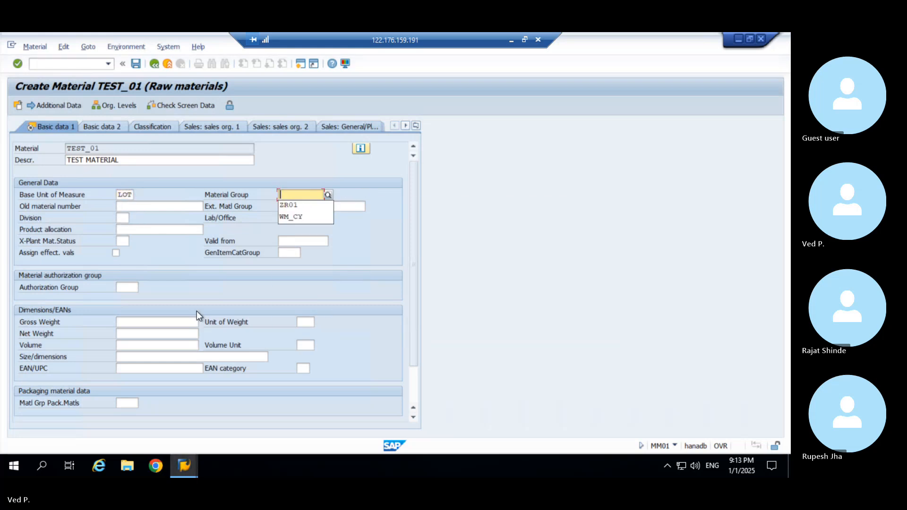
key(Down)
key(Return)
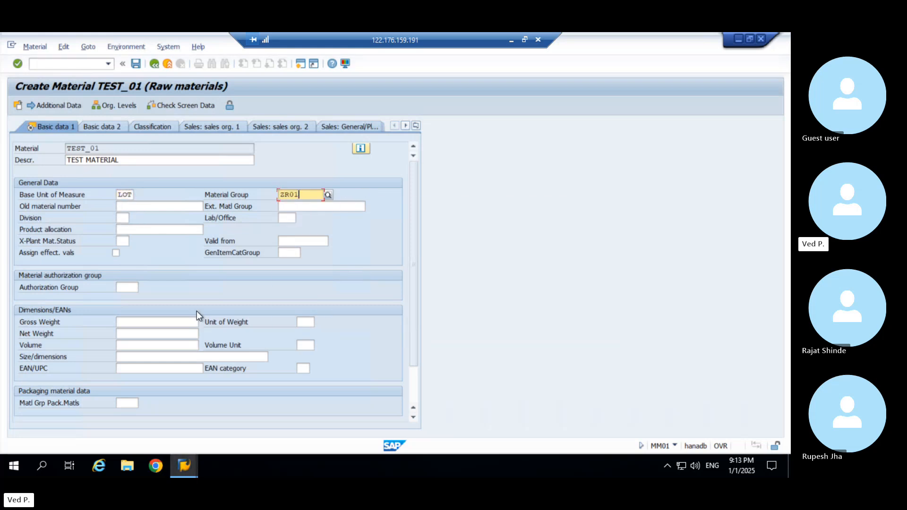
click(123, 241)
text(ZR)
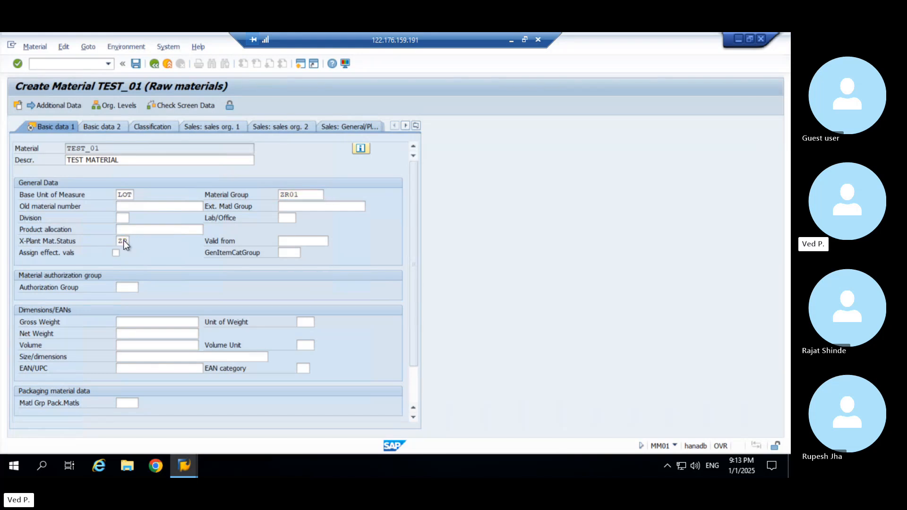
Continue to the Purchasing view of TEST_01 and set the organizational level to plant SP02
key(Return)
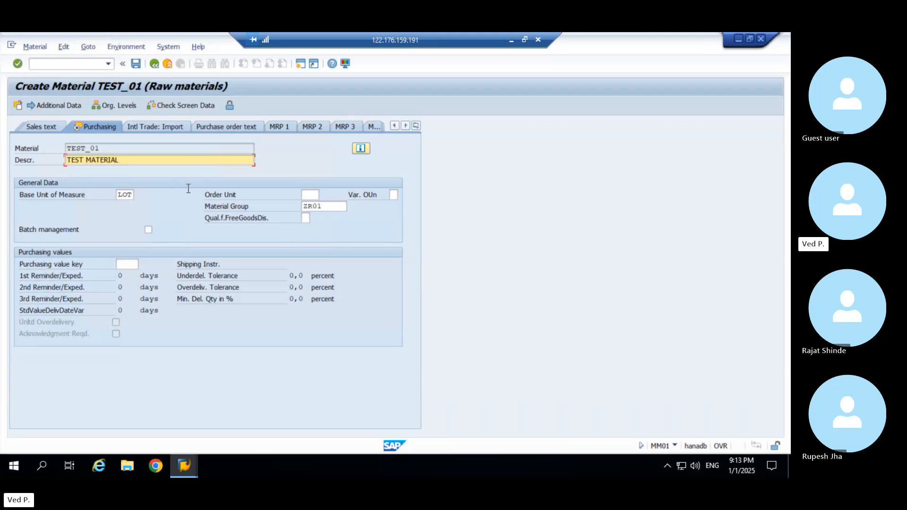
key(Return)
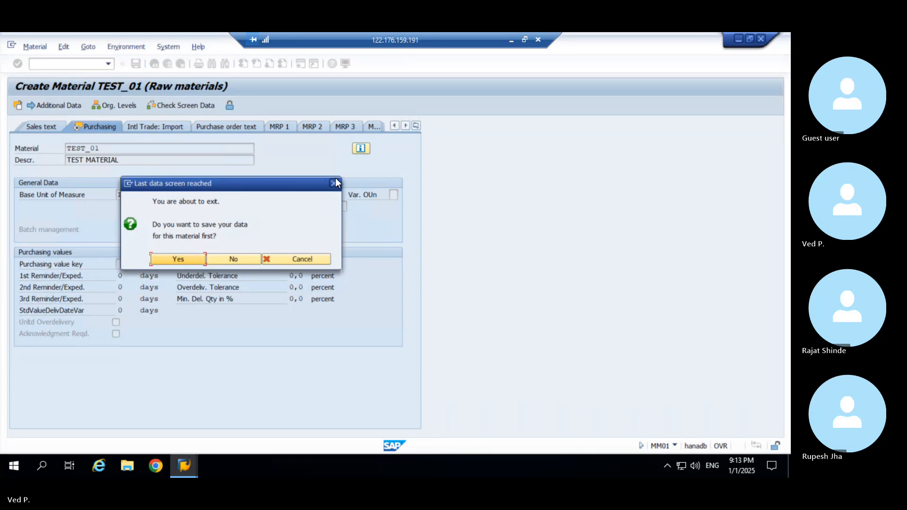
key(Return)
click(121, 106)
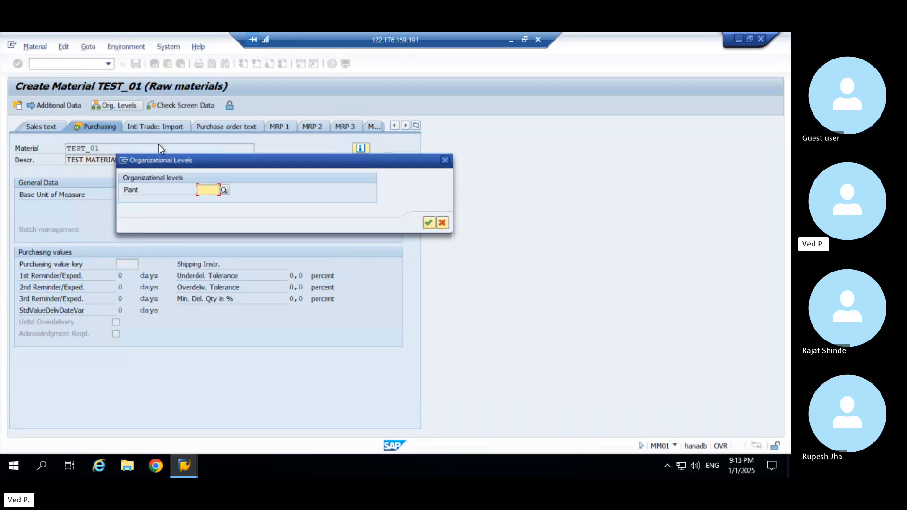
text(SP02)
key(Return)
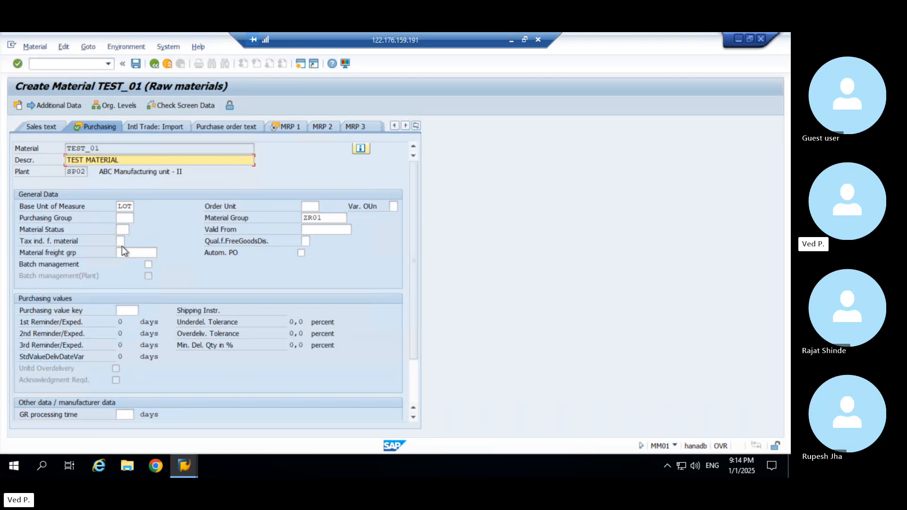
Assign purchasing group LP1 to TEST_01, and go to the MRP Group field in the MRP 1 view
click(129, 218)
text(z)
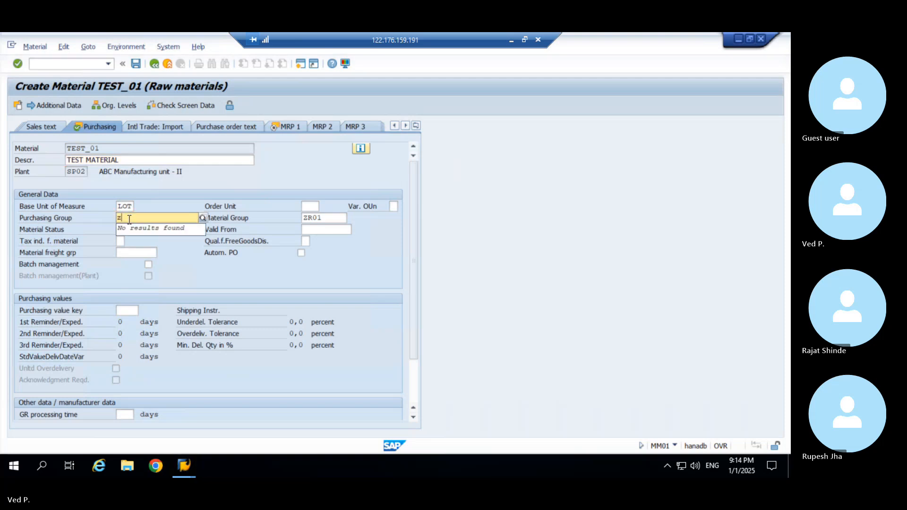
key(BackSpace)
text(1p1)
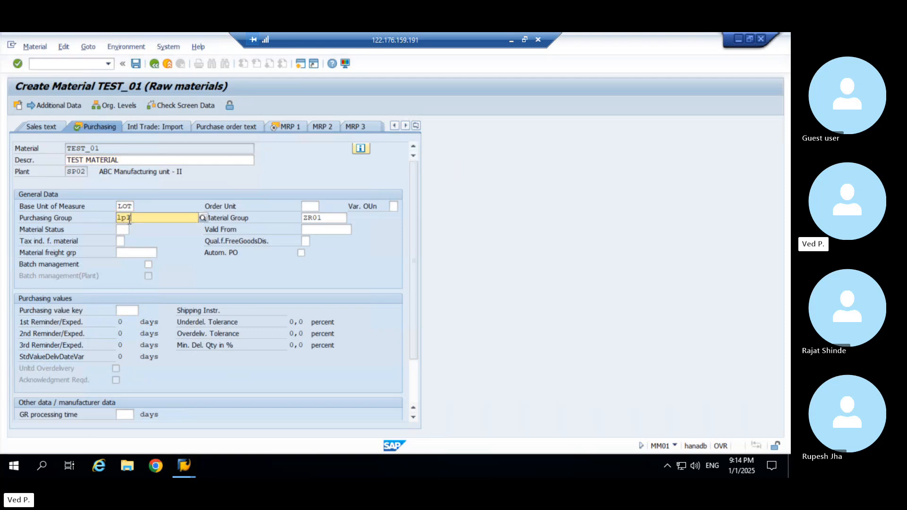
click(152, 236)
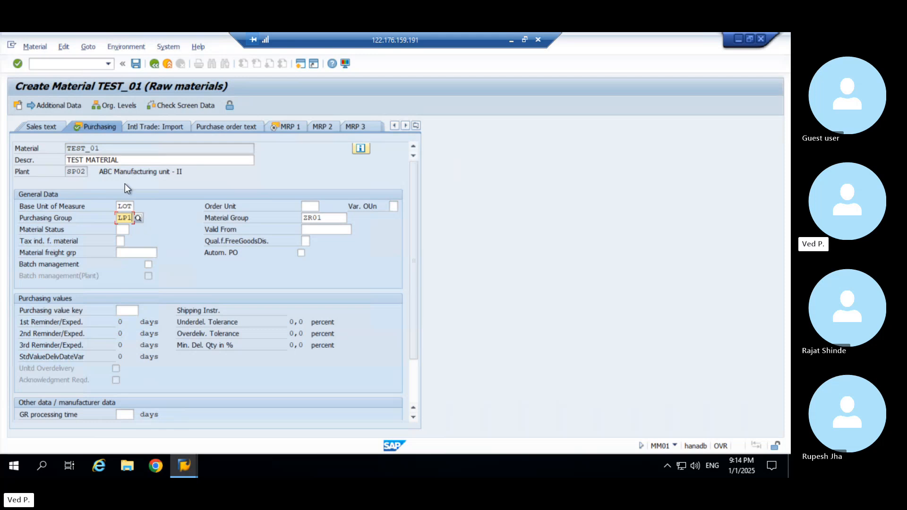
click(127, 161)
drag(118, 218, 149, 222)
click(291, 126)
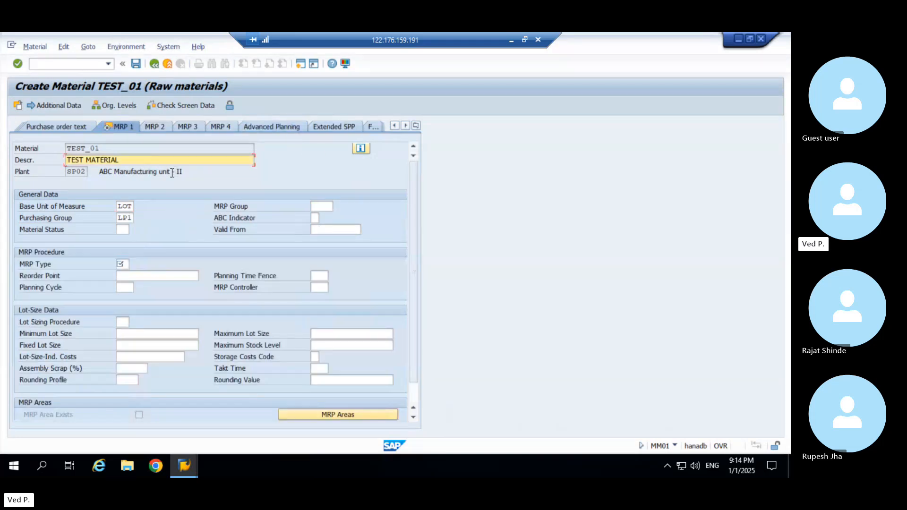
click(328, 204)
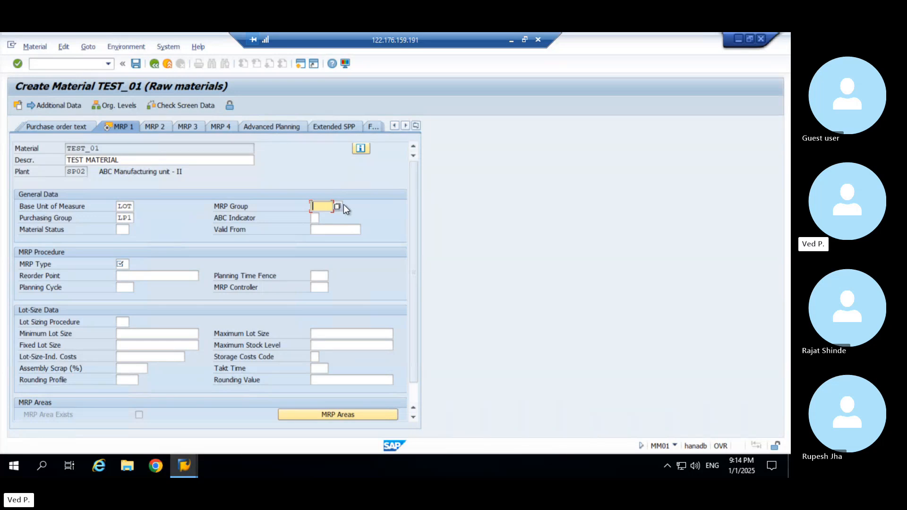
Switch back to the IMG session, execute Carry Out Overall Maintenance of MRP Groups and enter plant SP02
key(alt+Tab)
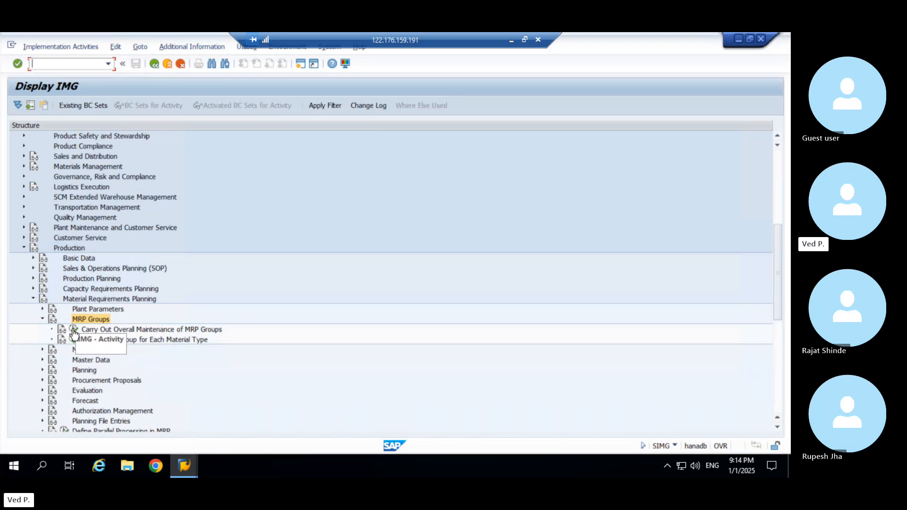
click(127, 331)
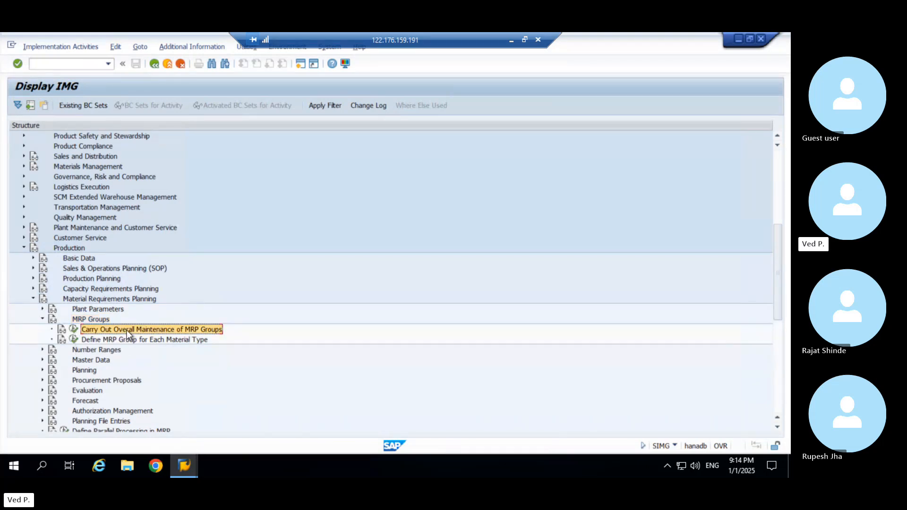
click(74, 330)
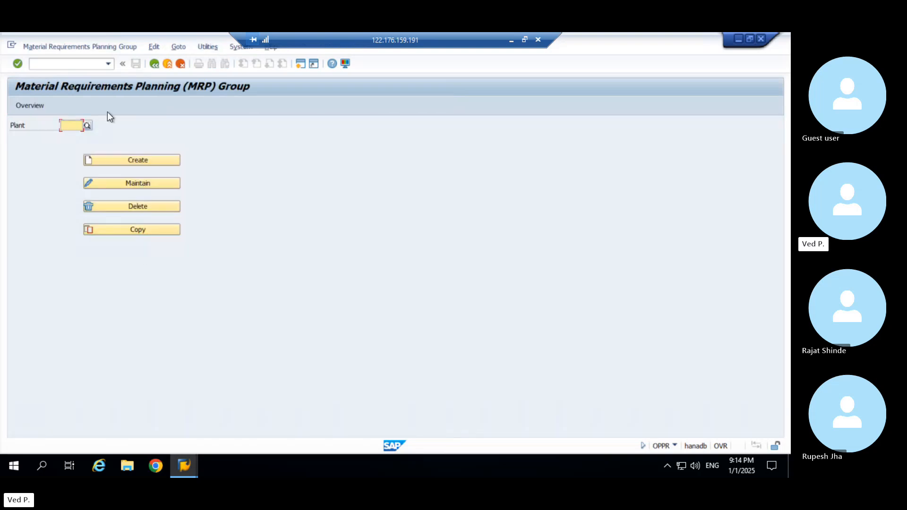
text(sp02)
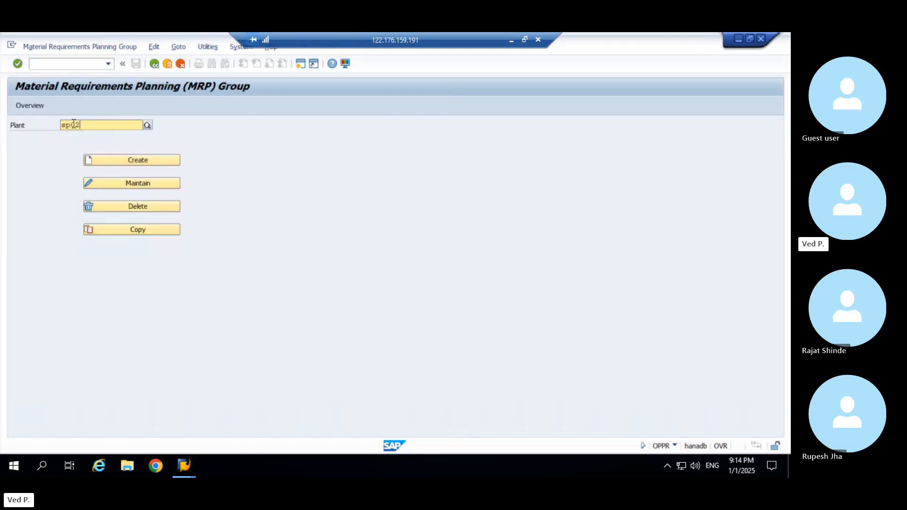
click(118, 146)
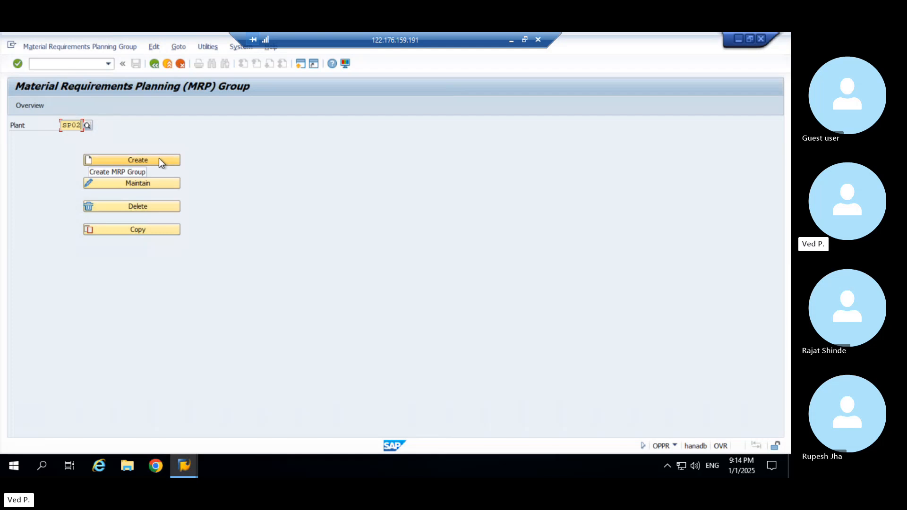
Create MRP group ZP00 with description "for plant sp02" under the proposed customizing request DEFINE ENTERPRISE STRUCTURE
click(159, 161)
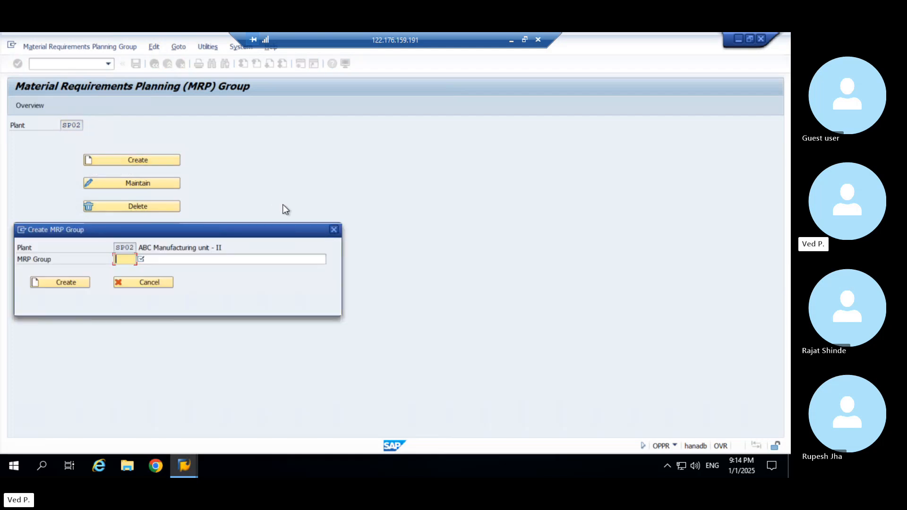
text(ZP00fo p)
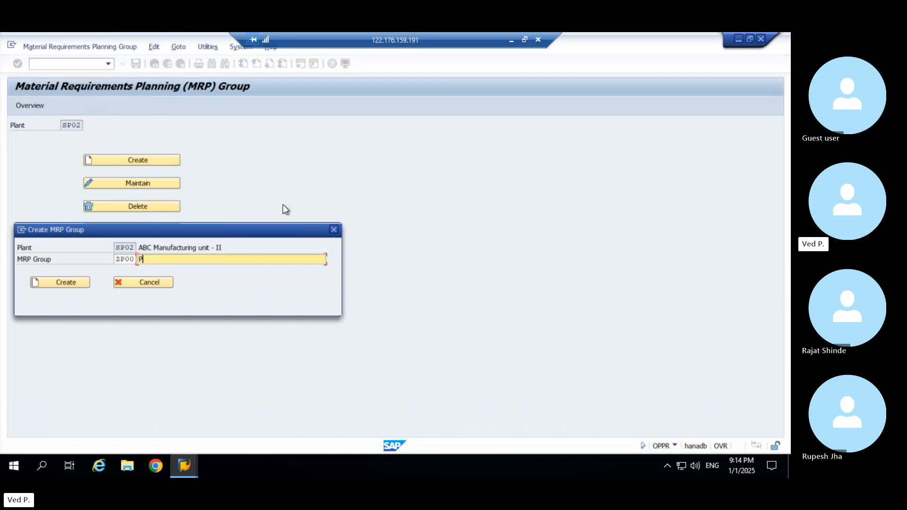
key(BackSpace)
key(BackSpace)
text(r platn)
key(BackSpace)
key(BackSpace)
key(BackSpace)
text(ant sp02)
click(81, 282)
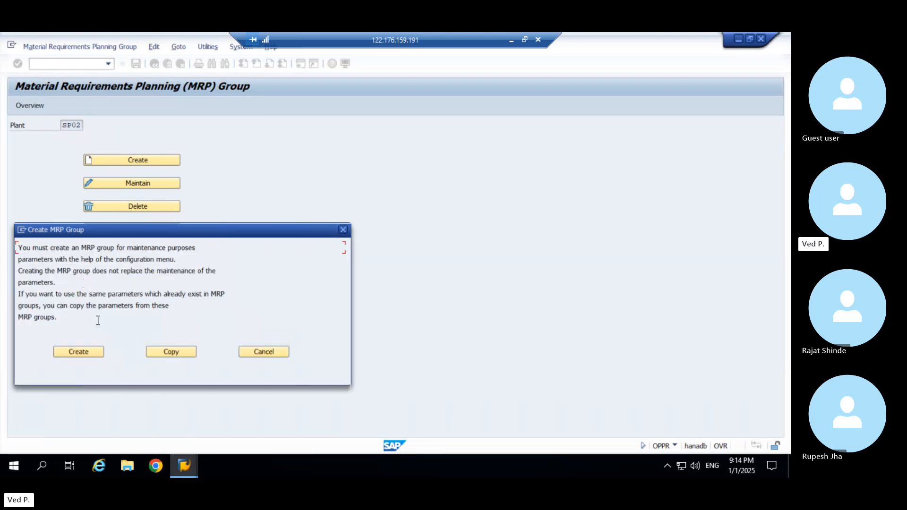
click(88, 352)
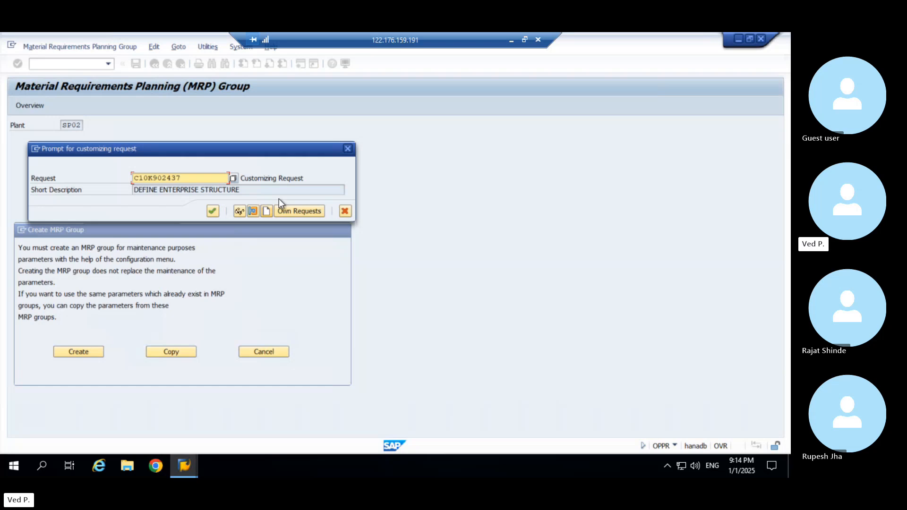
click(212, 211)
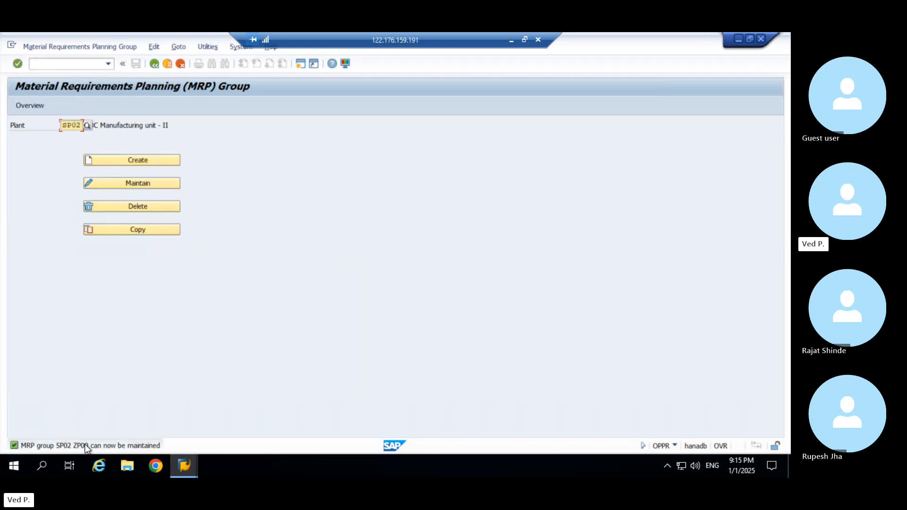
Open MRP group ZP00 of plant SP02 for maintenance and look through its planning parameters
click(148, 183)
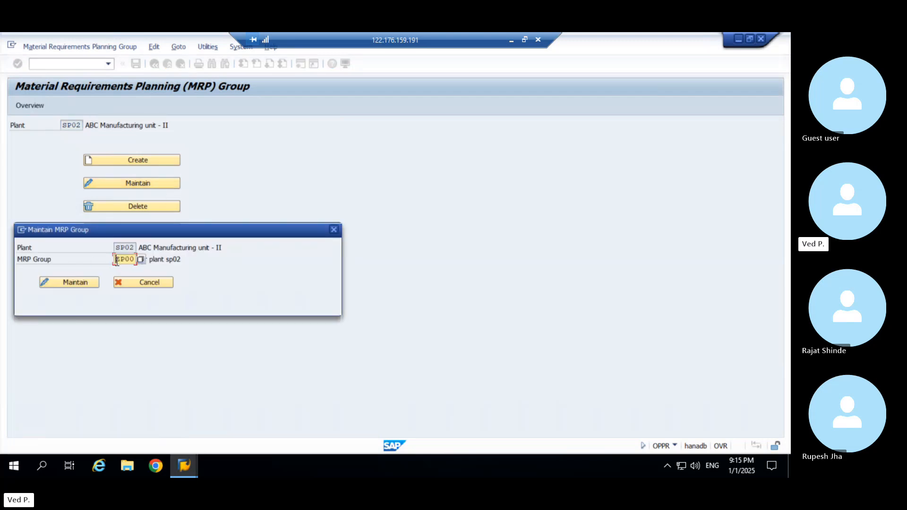
drag(116, 260, 143, 260)
click(72, 281)
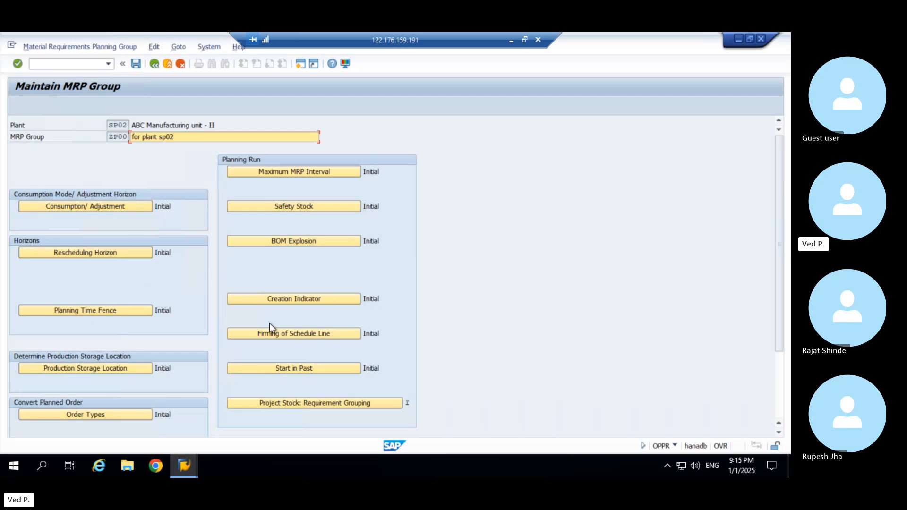
scroll(269, 323, down, 1)
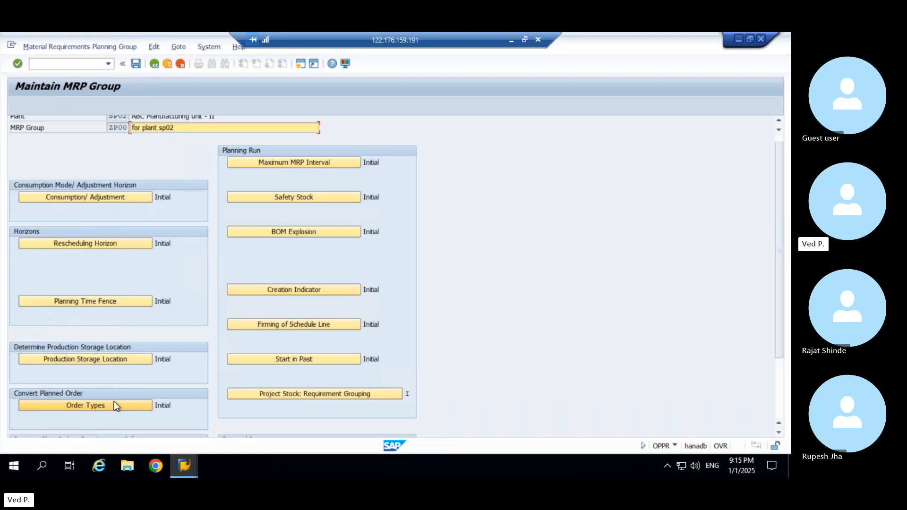
scroll(115, 405, down, 3)
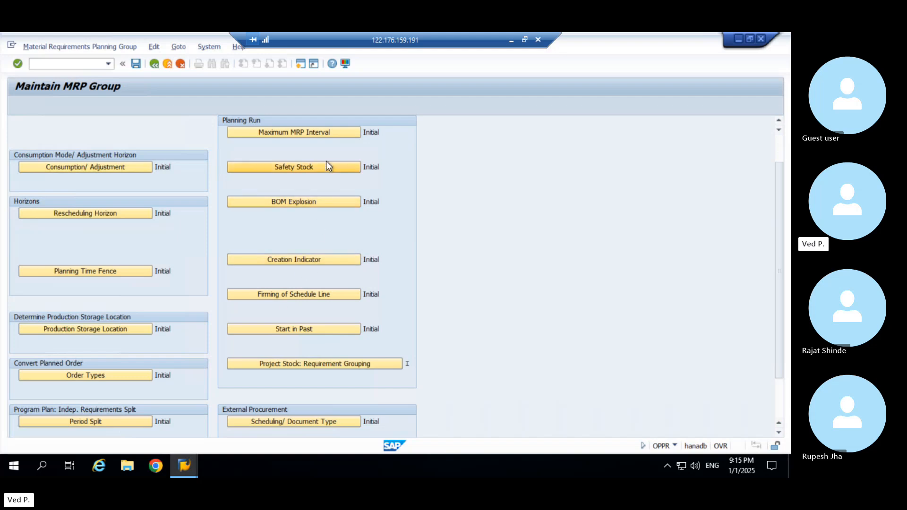
scroll(347, 201, up, 2)
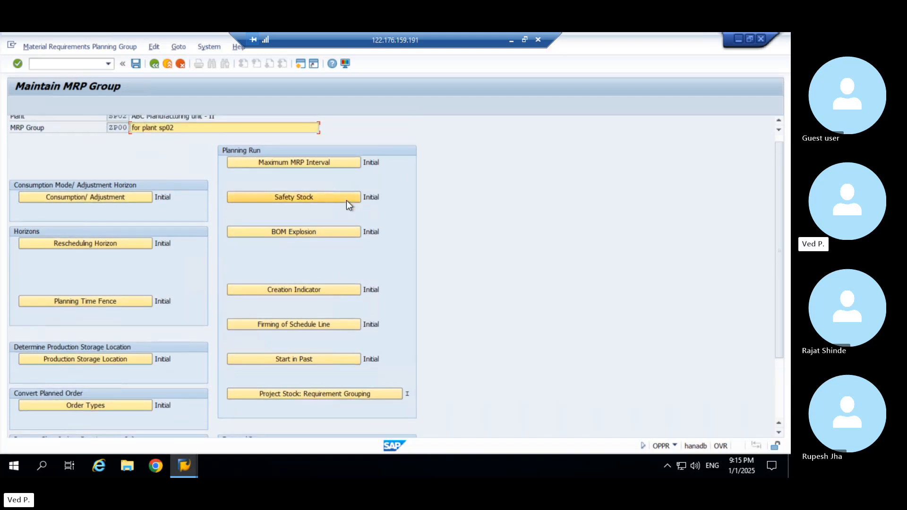
scroll(146, 187, up, 1)
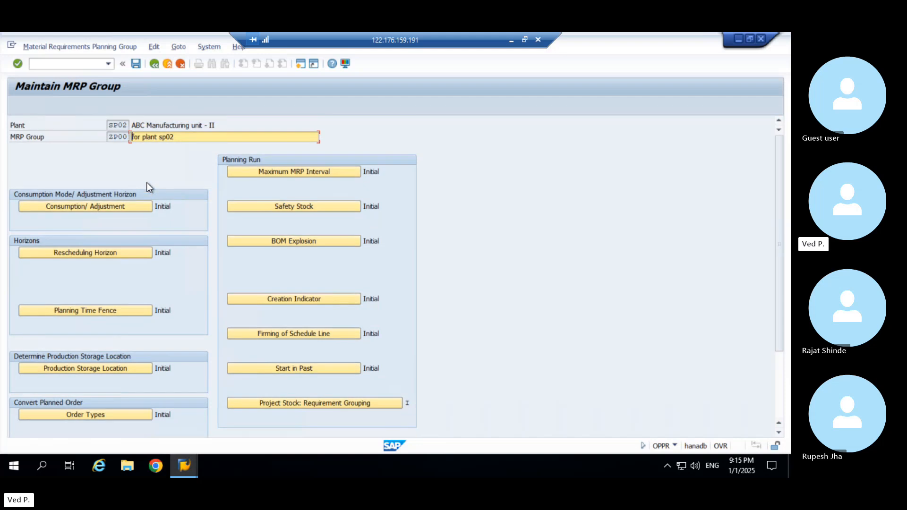
Copy the MRP group code ZP00 and paste it as the MRP group of material TEST_01
double_click(113, 136)
key(ctrl+c)
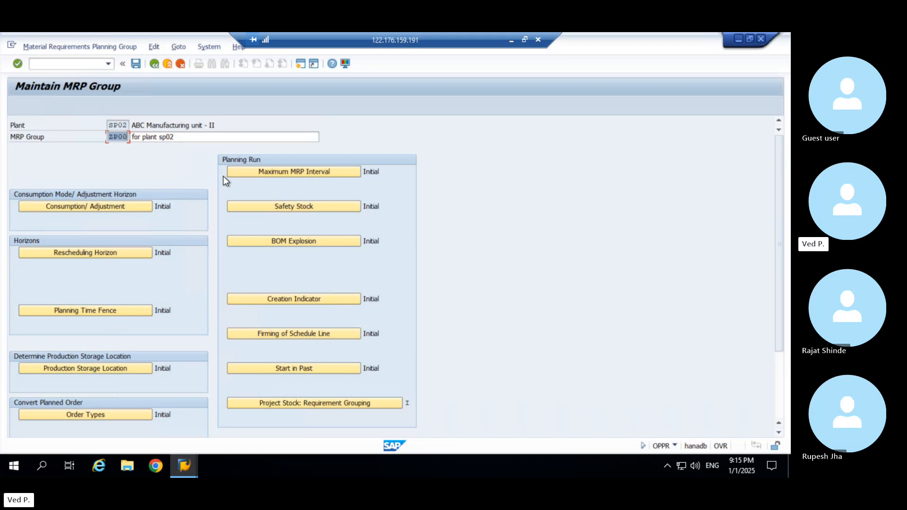
key(End)
key(alt)
key(alt+Tab)
key(ctrl+v)
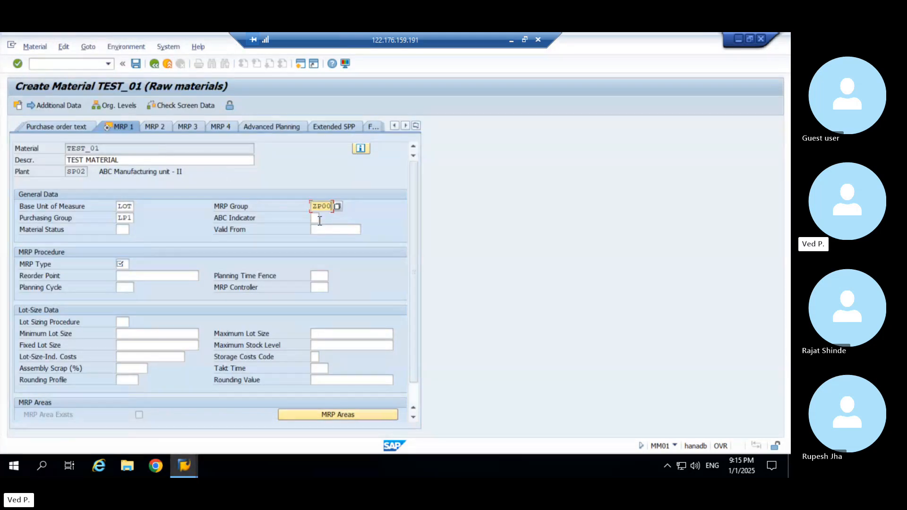
key(alt+Tab)
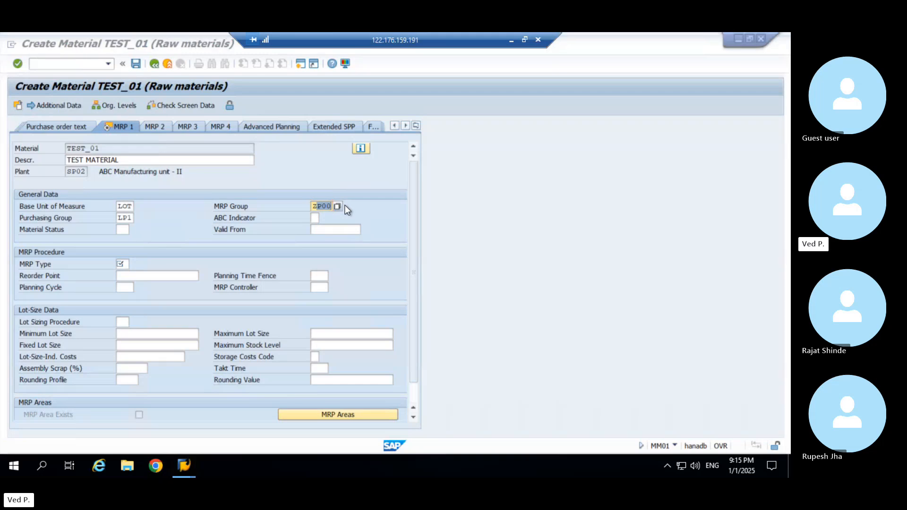
key(alt+Tab)
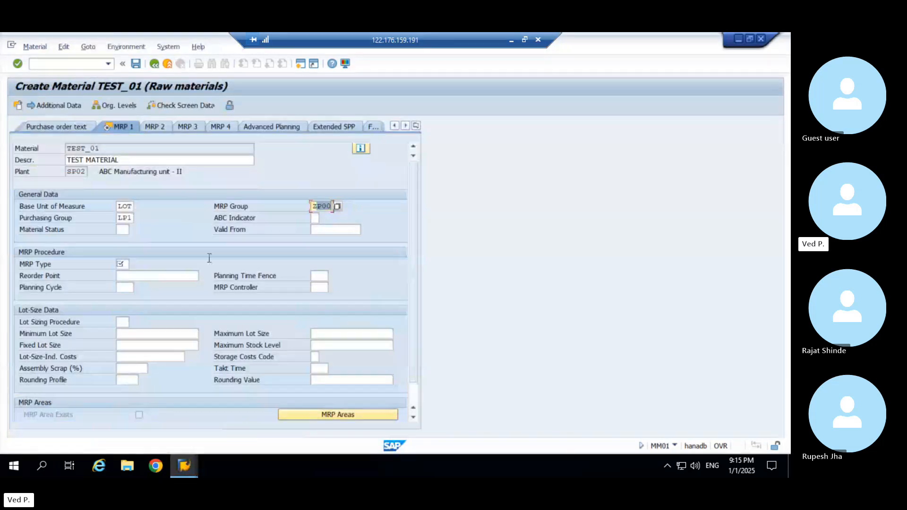
Set the MRP type of TEST_01 to ND and cancel the exit prompt to stay in the MRP 1 view
key(Return)
text(ND)
key(Return)
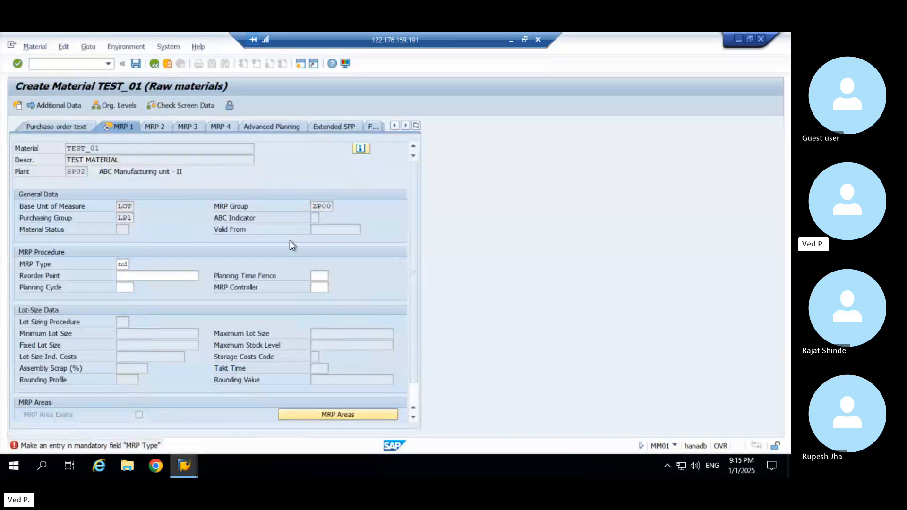
click(319, 259)
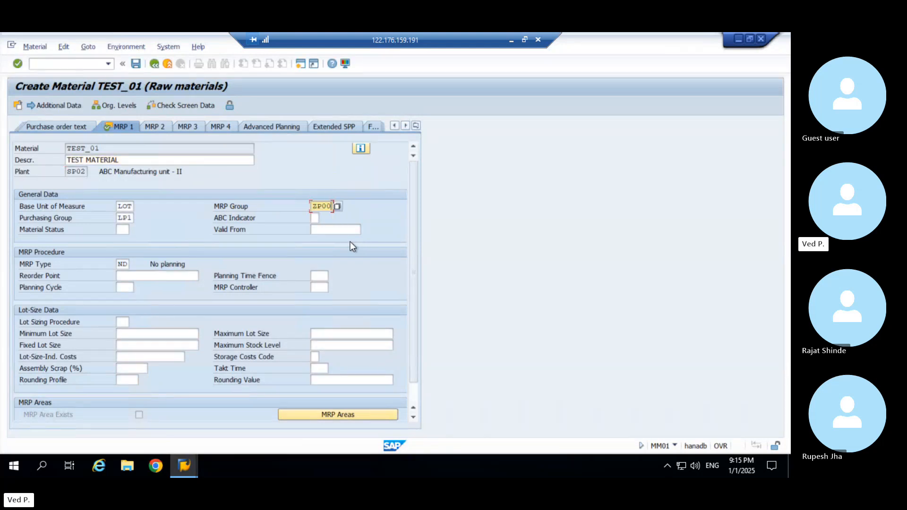
Switch to the PowerPoint topic list, highlight MRP Controller, and return to the MRP Controller field of TEST_01
click(512, 42)
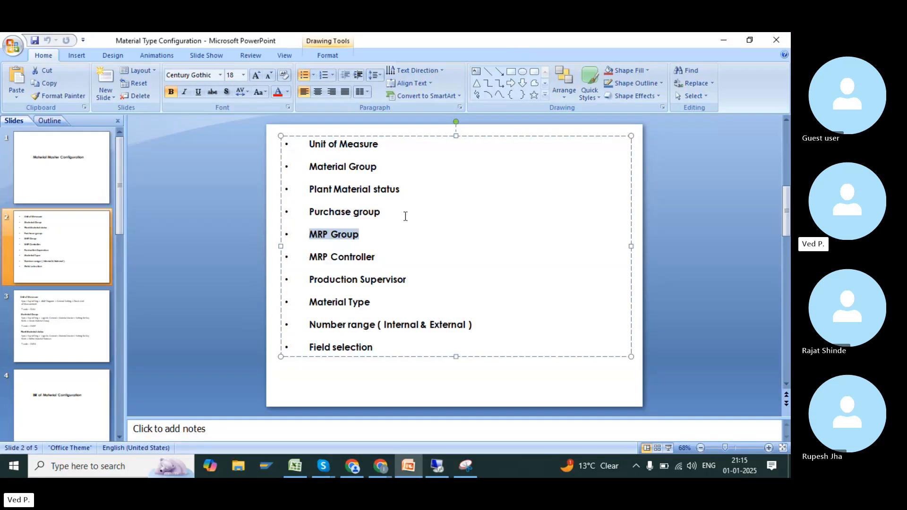
drag(380, 253, 314, 263)
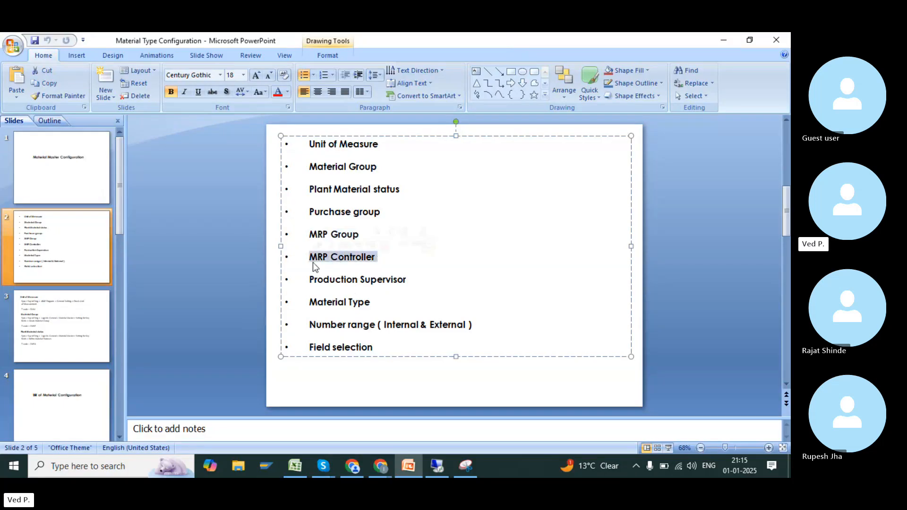
key(alt+Tab)
click(319, 287)
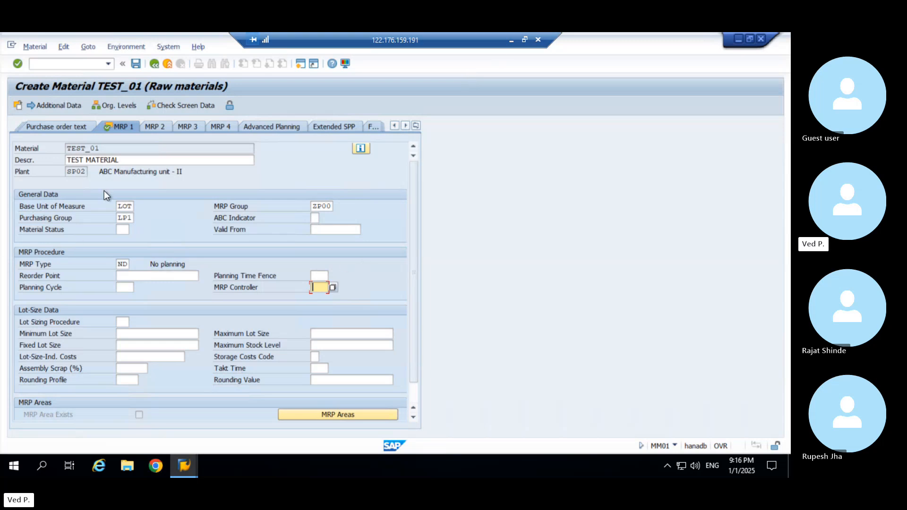
Switch to the Display IMG session and execute Define MRP Controllers under the Master Data node of Material Requirements Planning
key(alt+Tab)
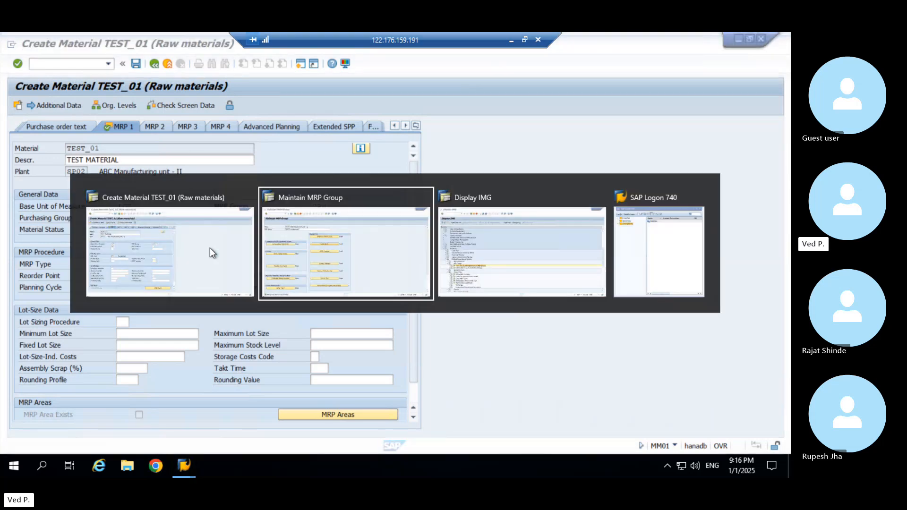
key(alt+Tab)
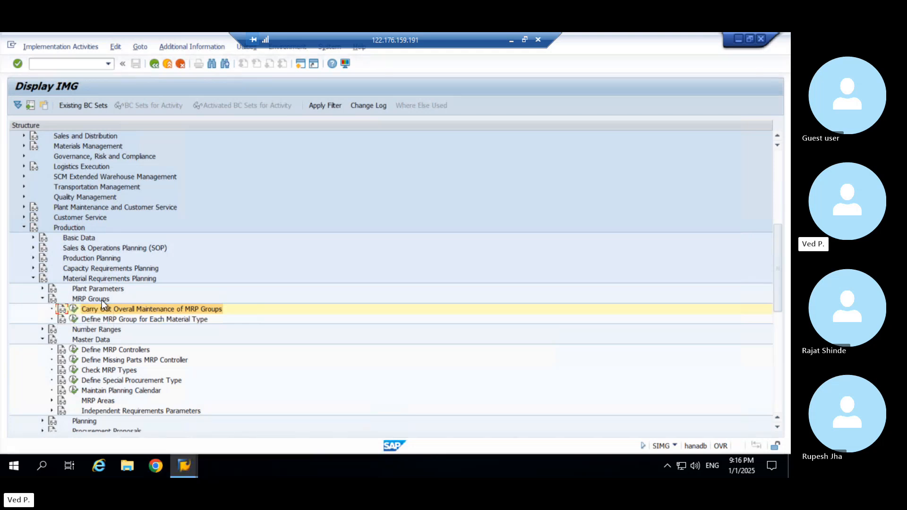
click(42, 299)
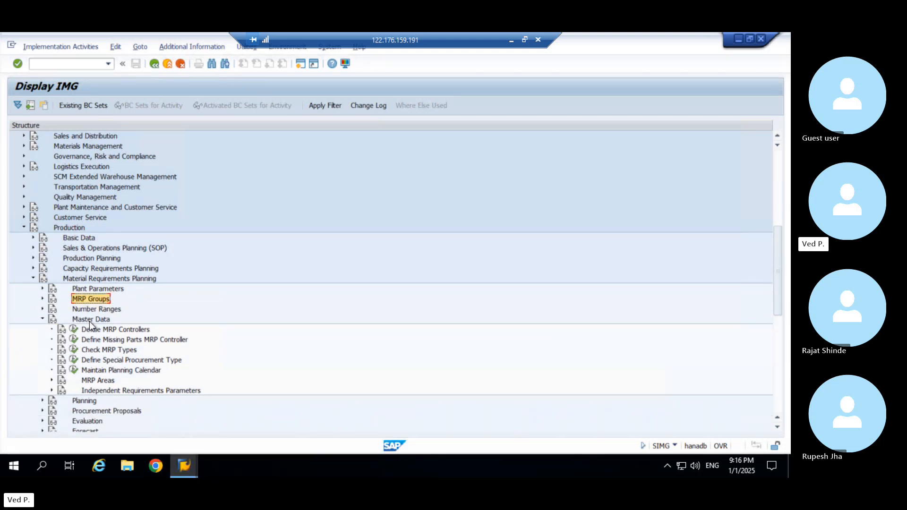
click(91, 276)
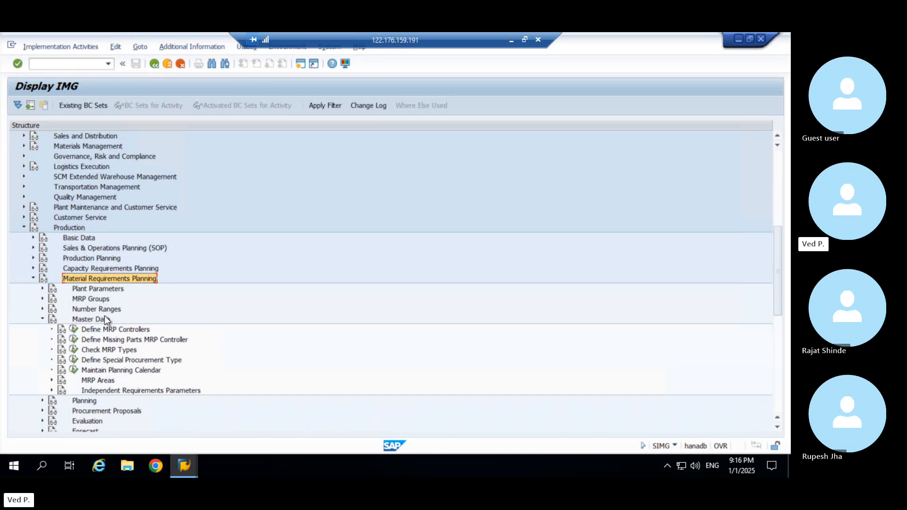
click(88, 319)
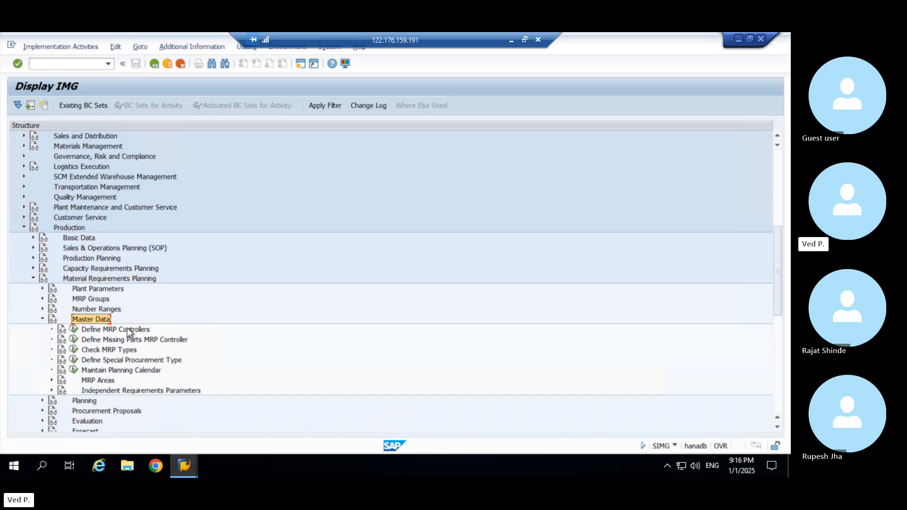
click(99, 329)
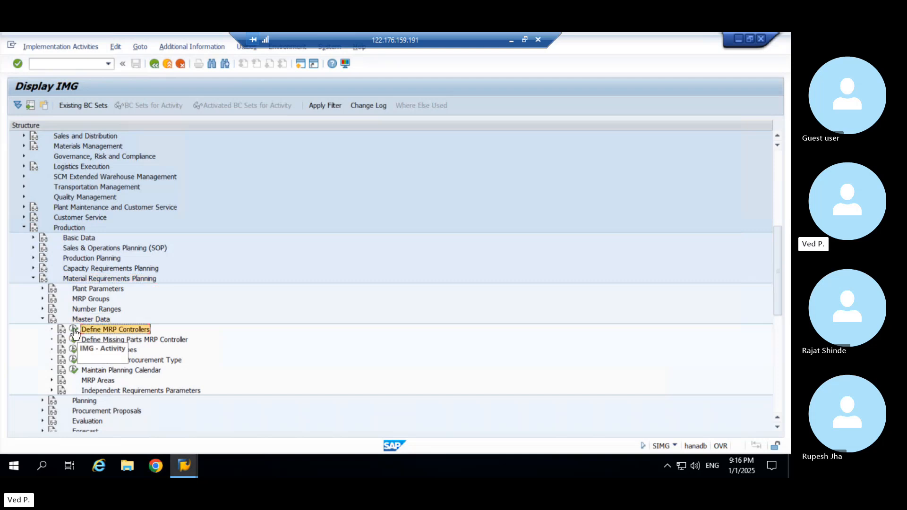
click(73, 329)
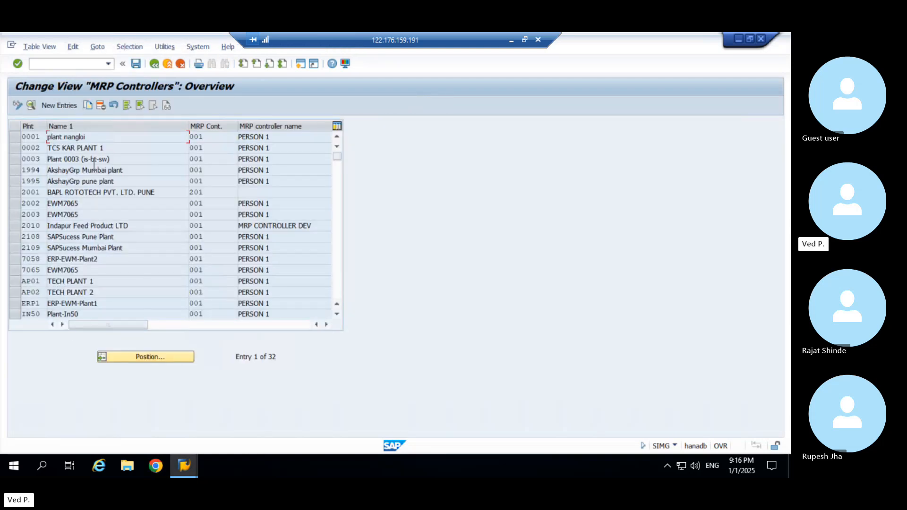
Create a new MRP controller entry with plant SP02 and controller code LP1
click(60, 109)
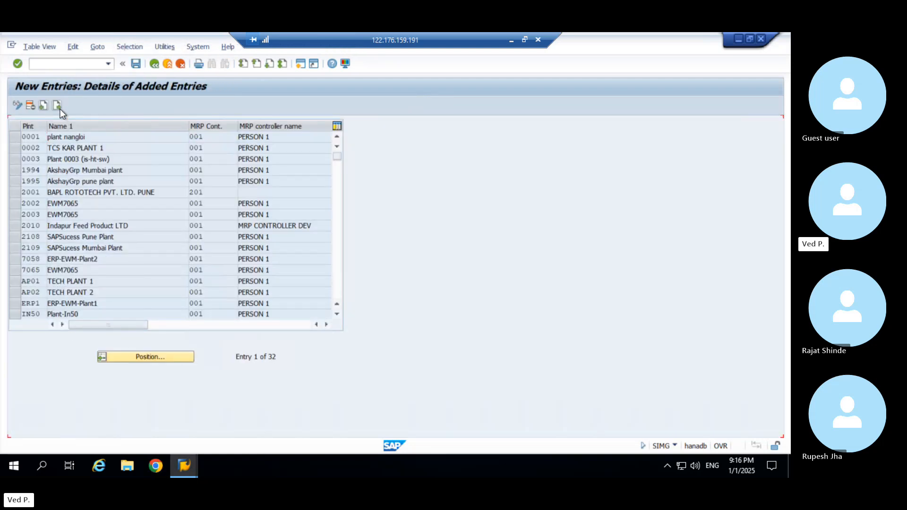
text(SP0)
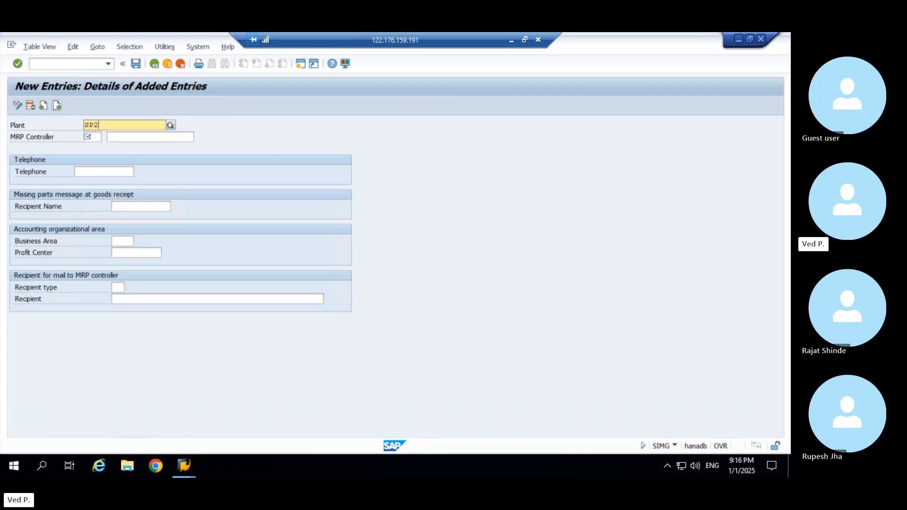
key(BackSpace)
text(02)
key(Return)
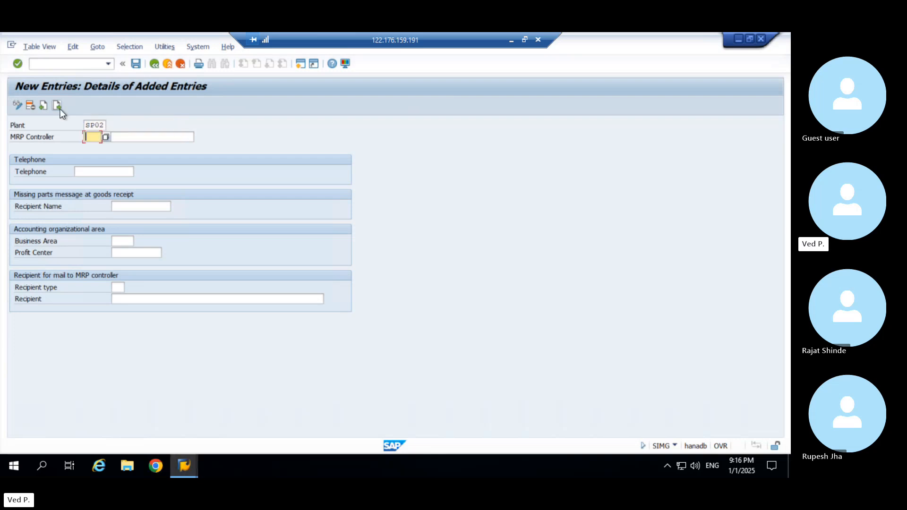
text(LP1)
key(Return)
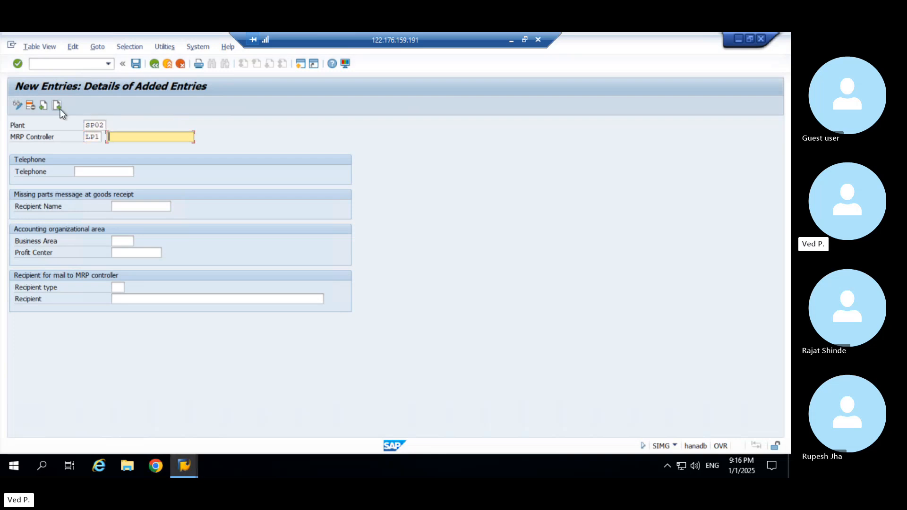
Enter the MRP controller's name and telephone number, and save the new entry
text(Rupesh)
key(BackSpace)
text(h)
key(Return)
text(9)
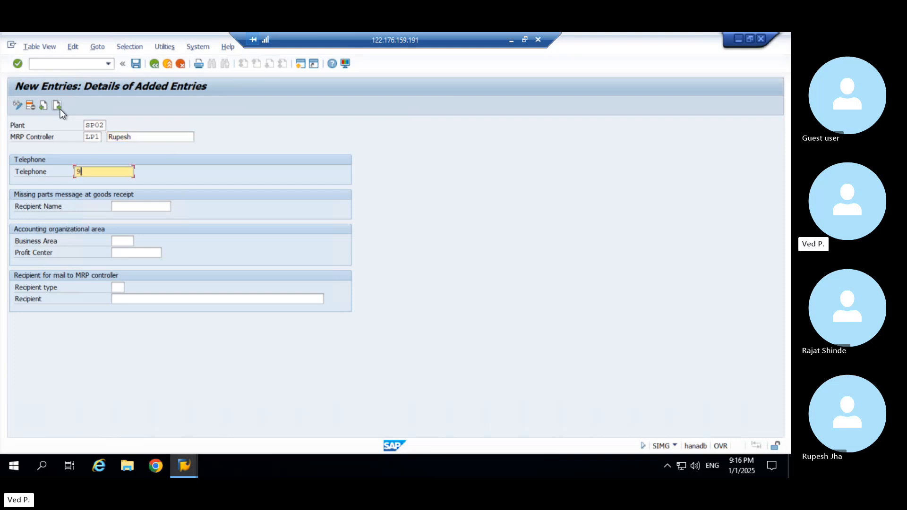
text(9999999)
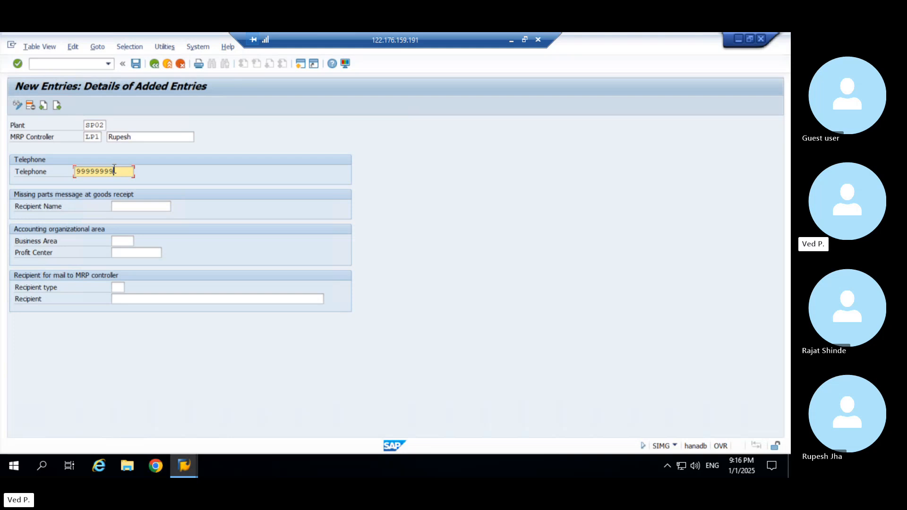
click(123, 207)
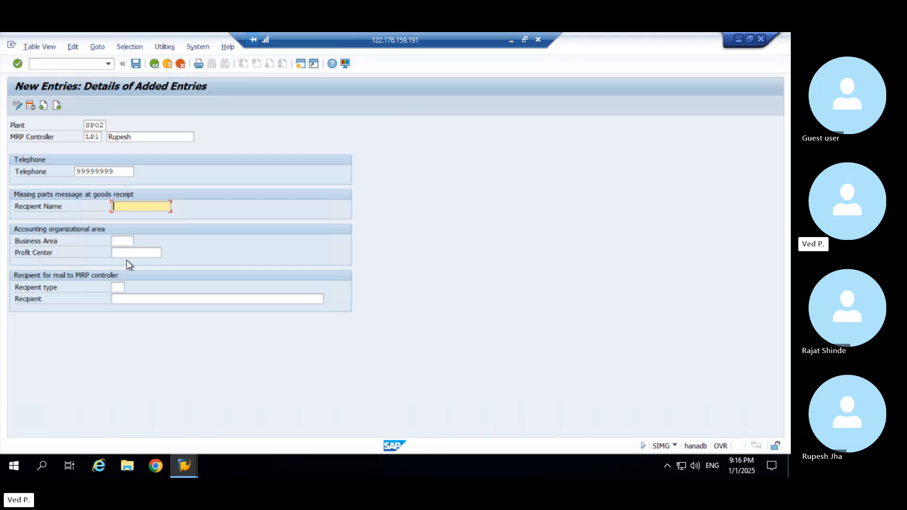
click(136, 64)
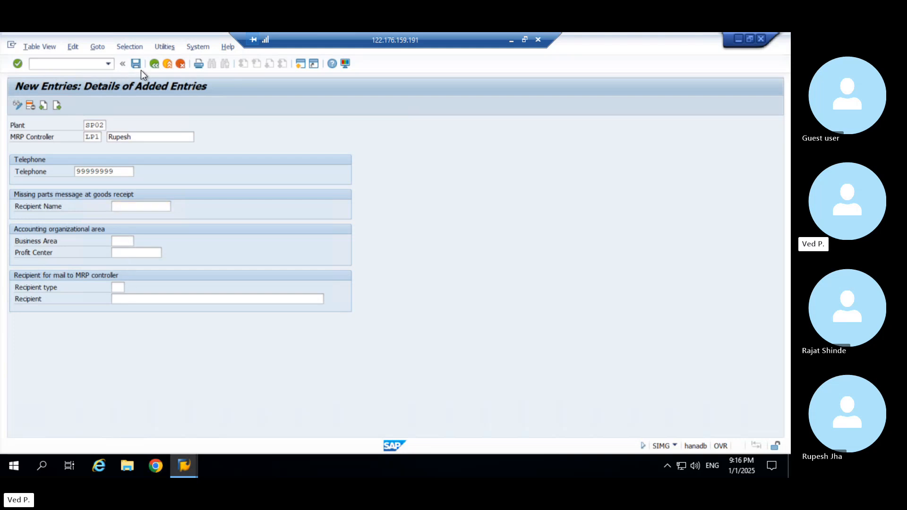
click(212, 223)
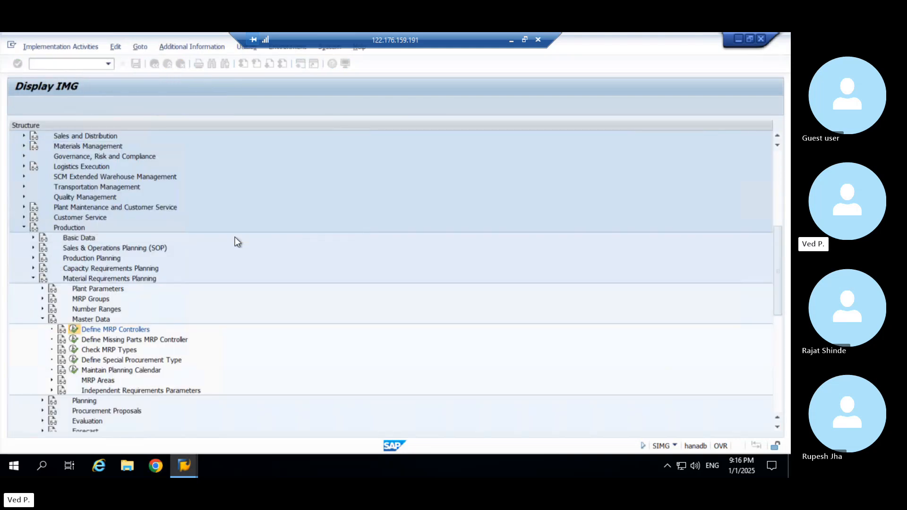
Switch back to material TEST_01, assign MRP controller LP1, and cancel the exit prompt
key(alt+Tab)
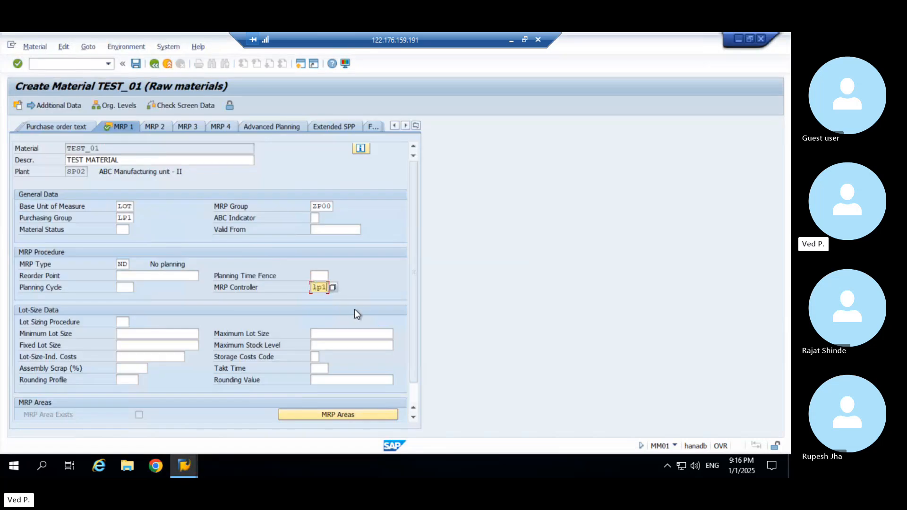
key(BackSpace)
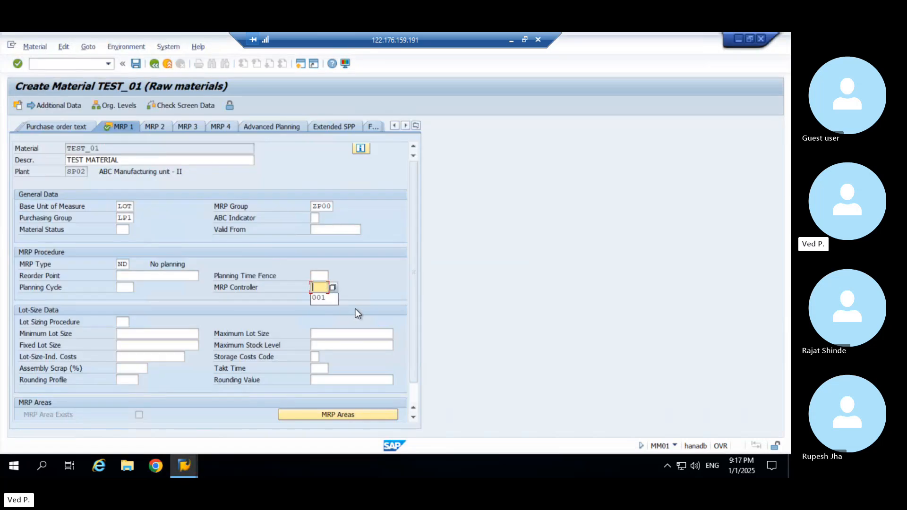
key(alt+Tab)
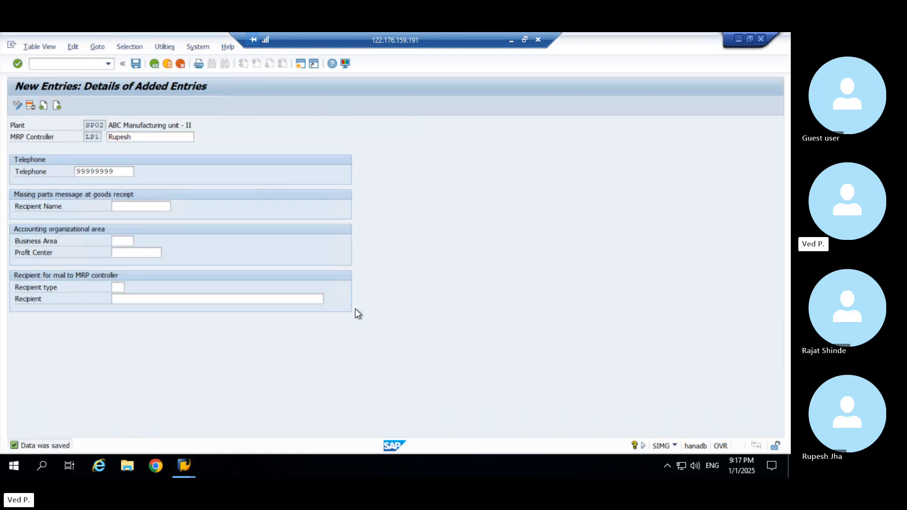
key(alt+Tab)
text(1)
key(F3)
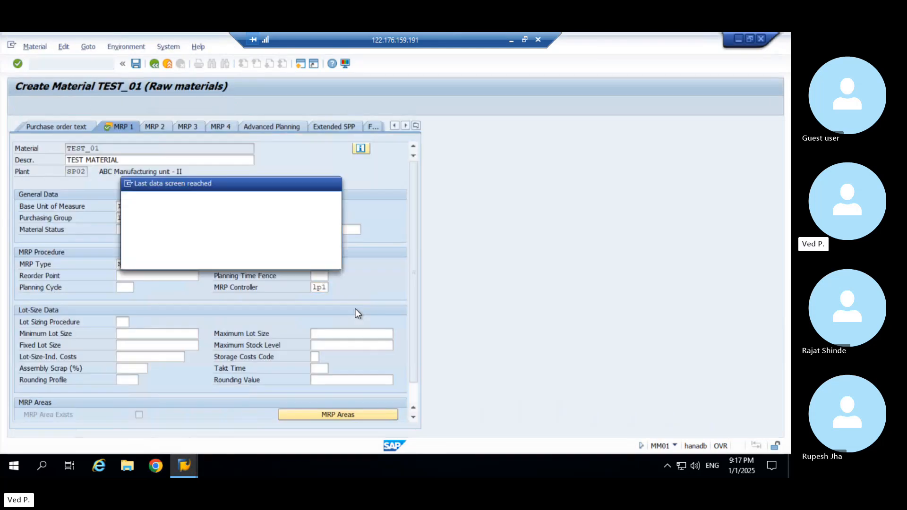
click(302, 262)
click(323, 285)
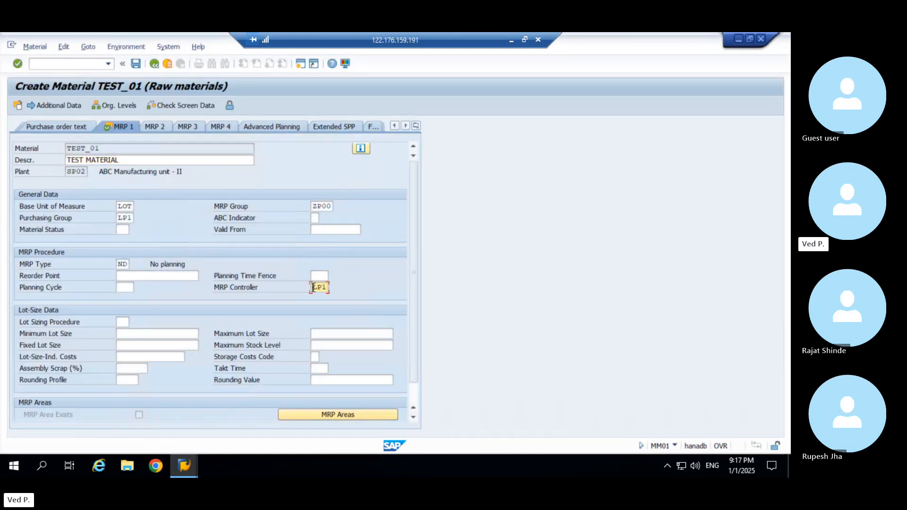
key(Return)
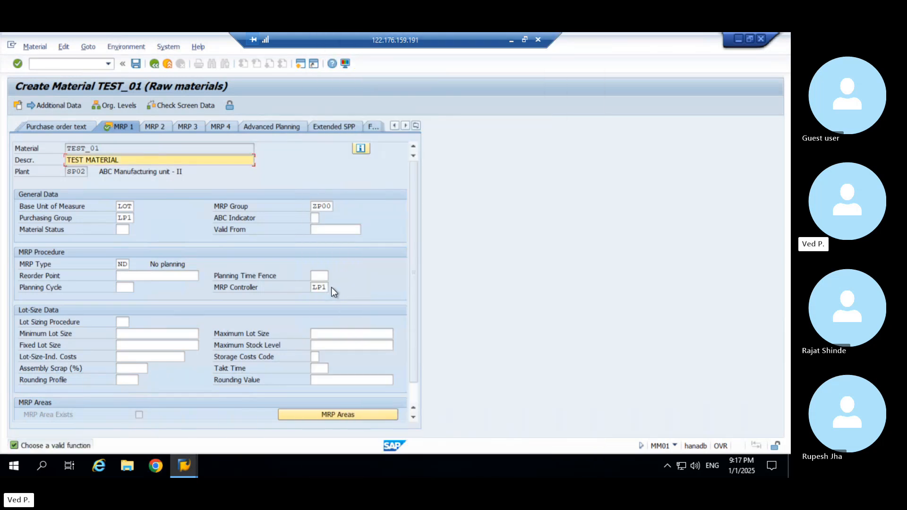
Try to assign MRP controller LP2 to TEST_01
click(330, 288)
key(BackSpace)
text(2)
key(Return)
key(Return)
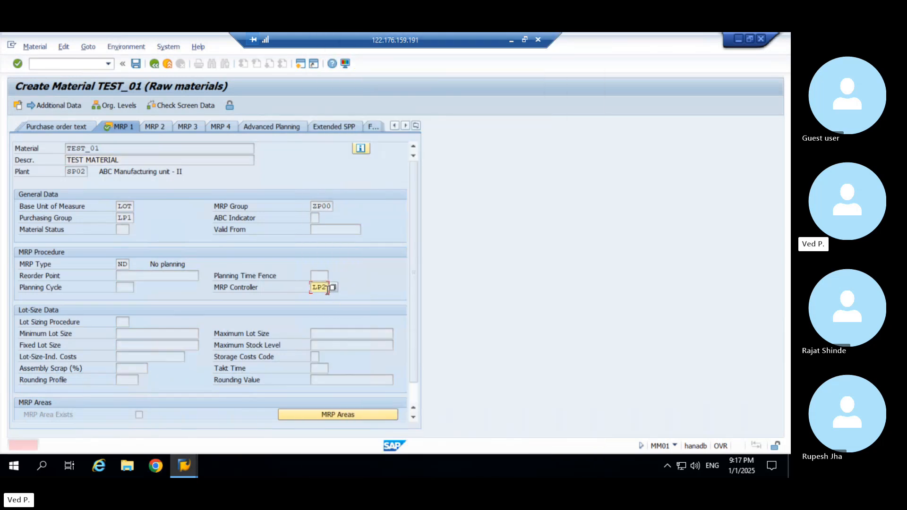
Set the MRP controller of TEST_01 back to LP1 and cancel the exit prompt
text(LP1)
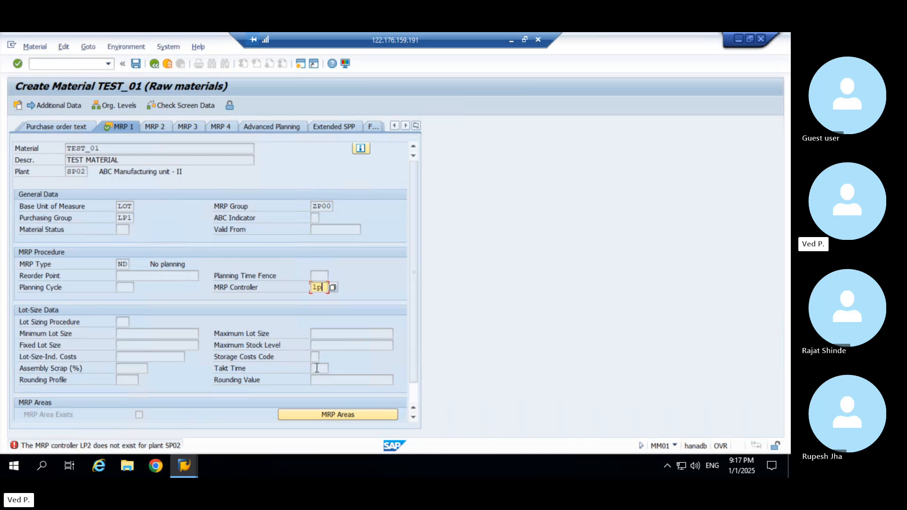
key(Return)
click(316, 260)
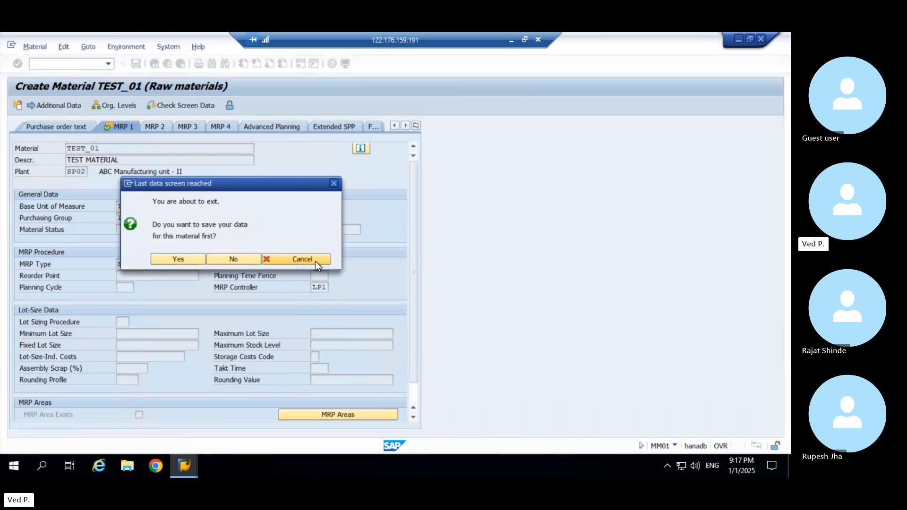
drag(312, 287, 324, 286)
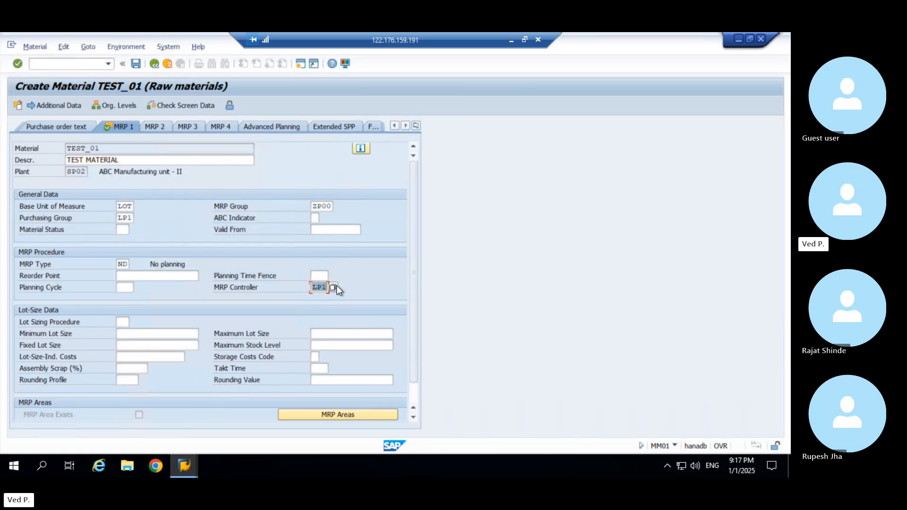
Switch to the PowerPoint topic list, highlight Production Supervisor, and return to the SAP session
click(511, 39)
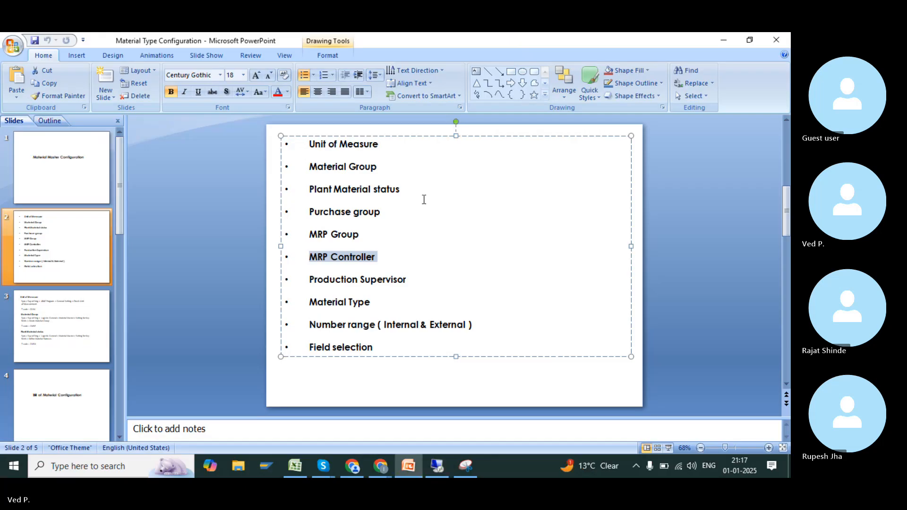
drag(309, 279, 405, 281)
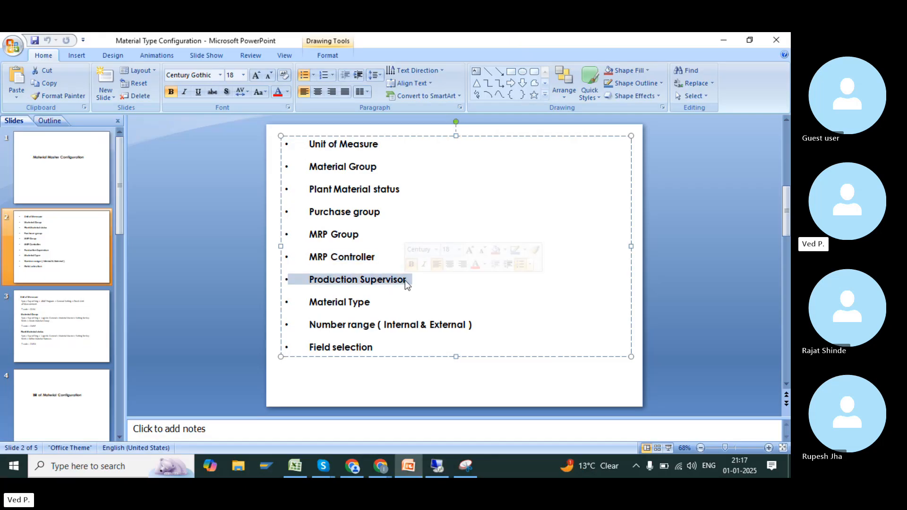
key(alt+Tab)
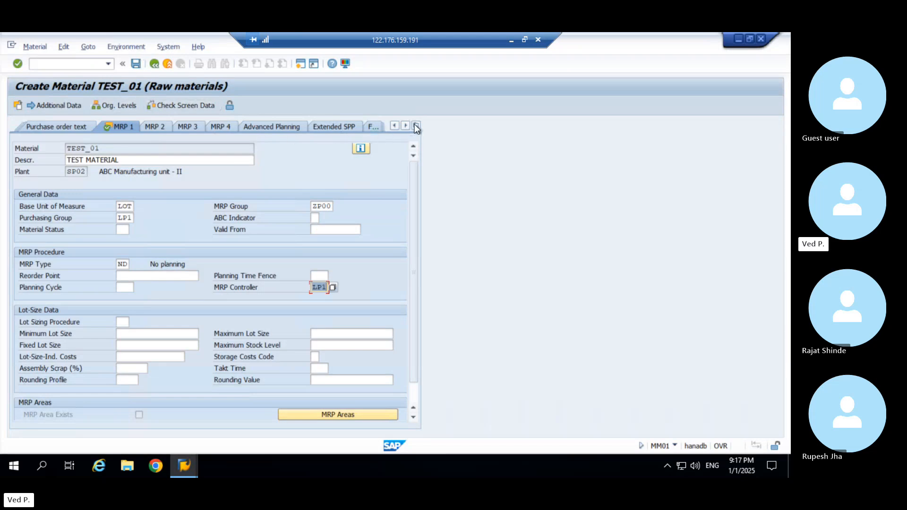
Look through the list of views available for raw material TEST_01, then close it
click(129, 104)
key(Return)
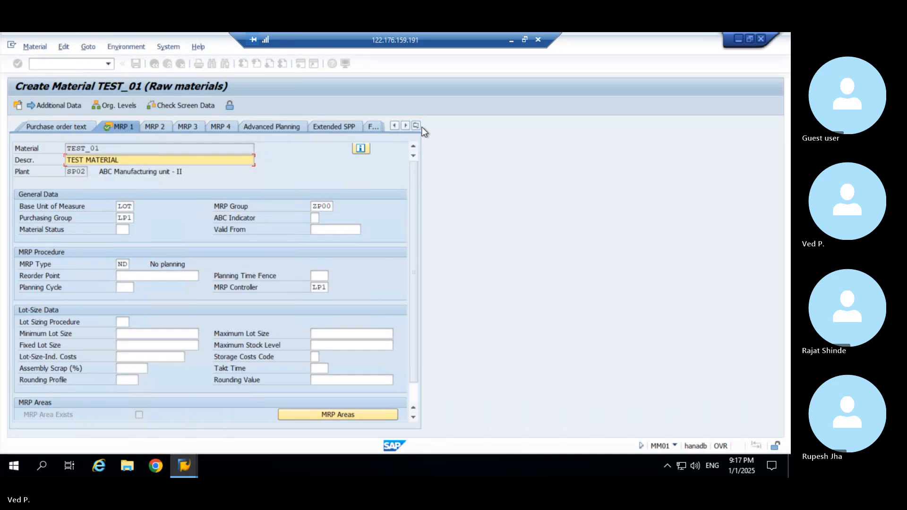
click(417, 126)
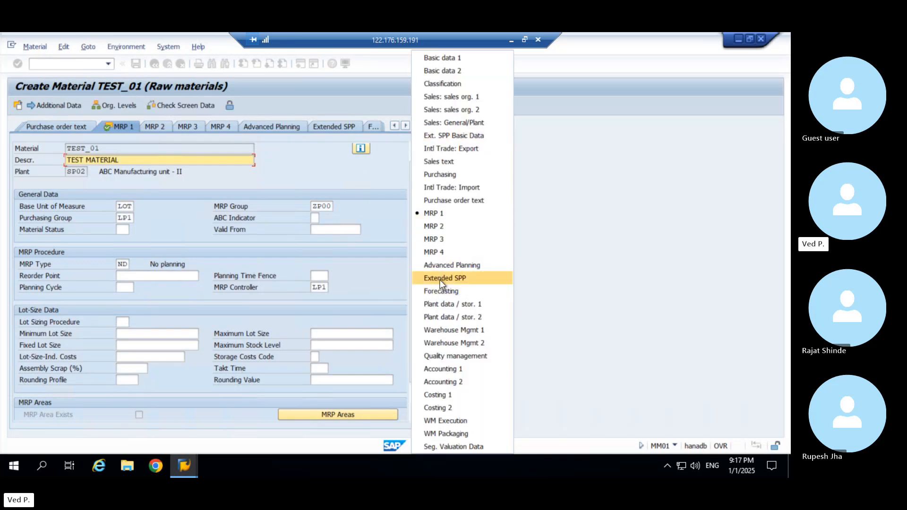
click(384, 218)
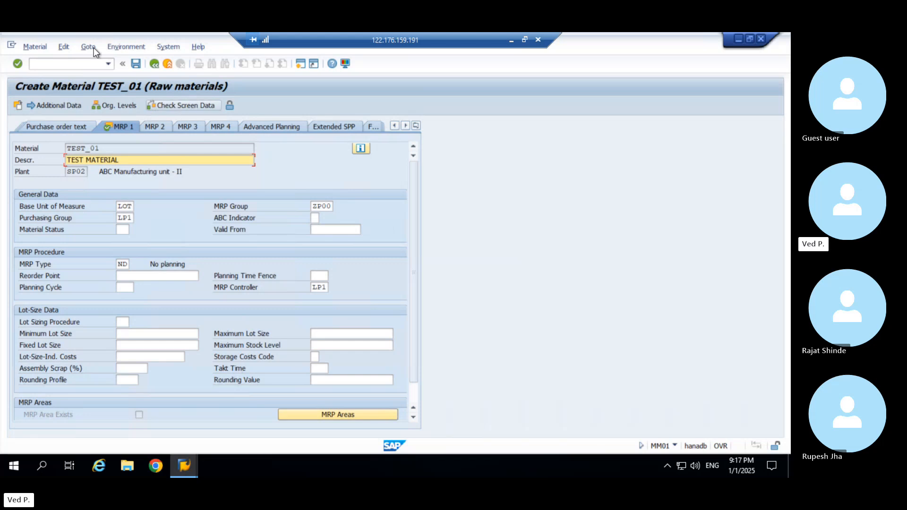
Restart material creation with transaction MM01 for TEST_01 as a HALB semifinished product in mechanical engineering
click(81, 63)
text(/nmm01)
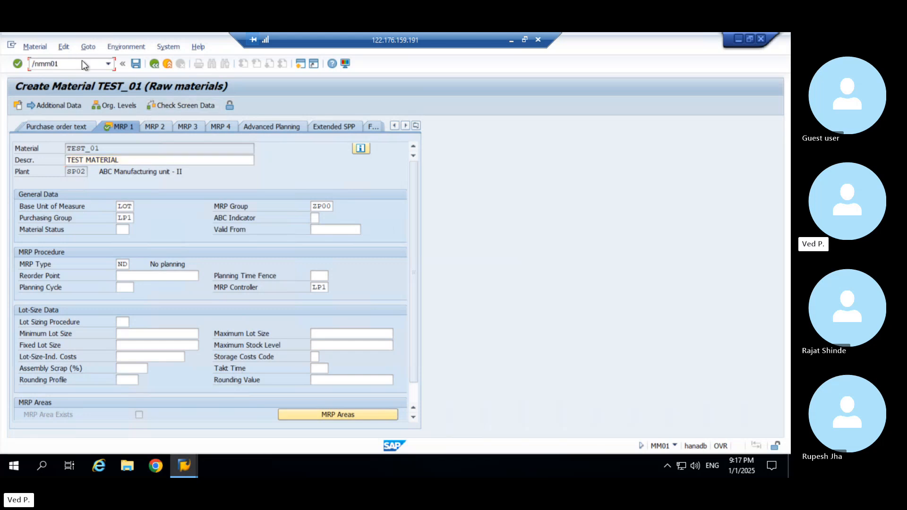
key(Return)
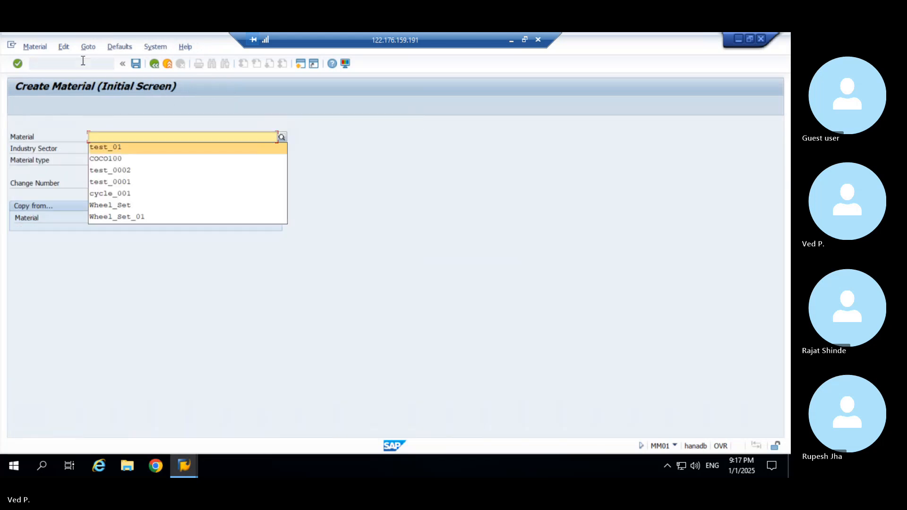
key(Return)
key(Return)
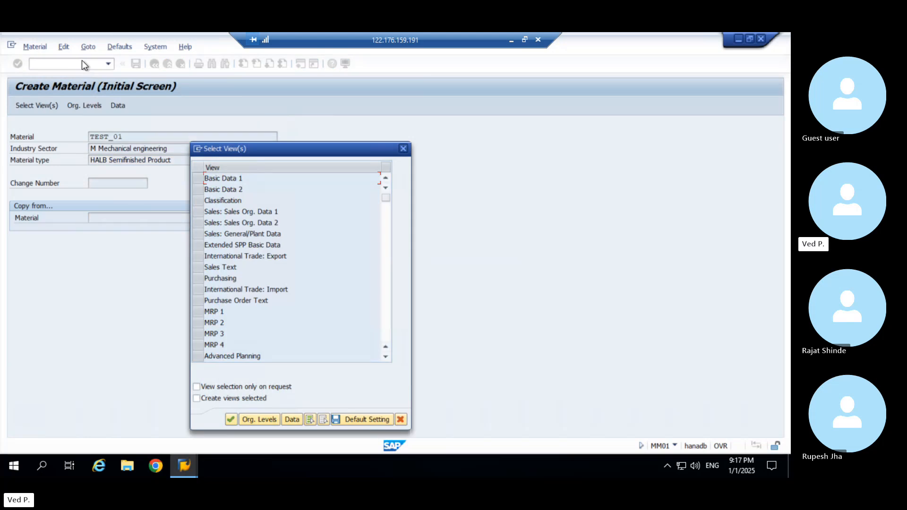
Select the views Basic Data 1, Purchasing, MRP 1 and Work Scheduling for TEST_01 and confirm
click(200, 179)
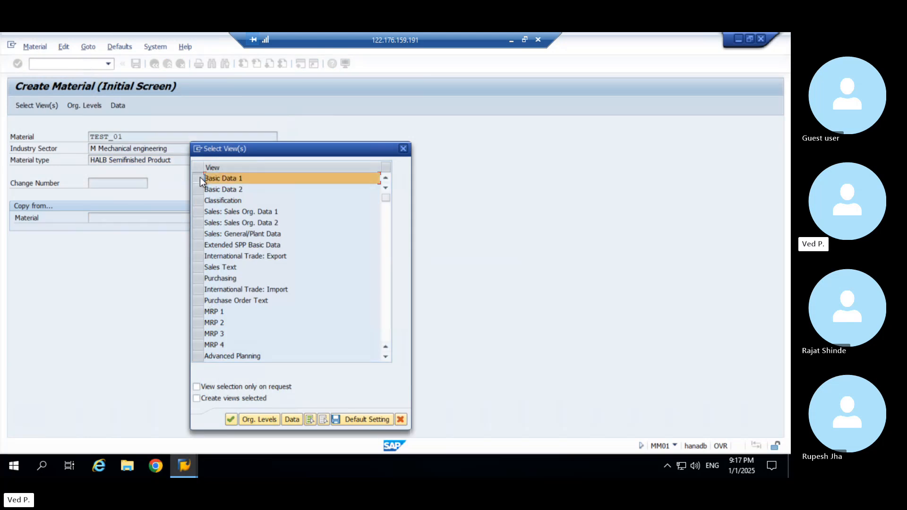
click(202, 278)
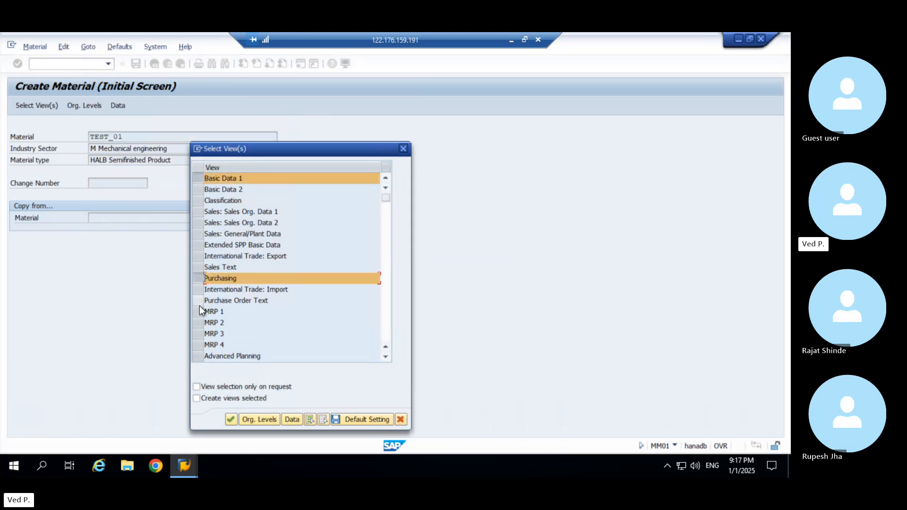
click(199, 323)
click(199, 321)
click(199, 313)
scroll(242, 321, down, 3)
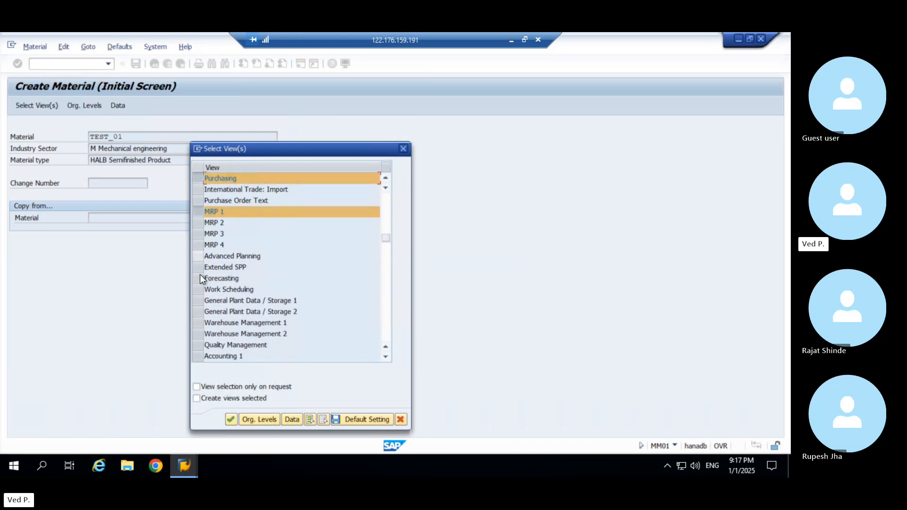
click(199, 289)
key(Return)
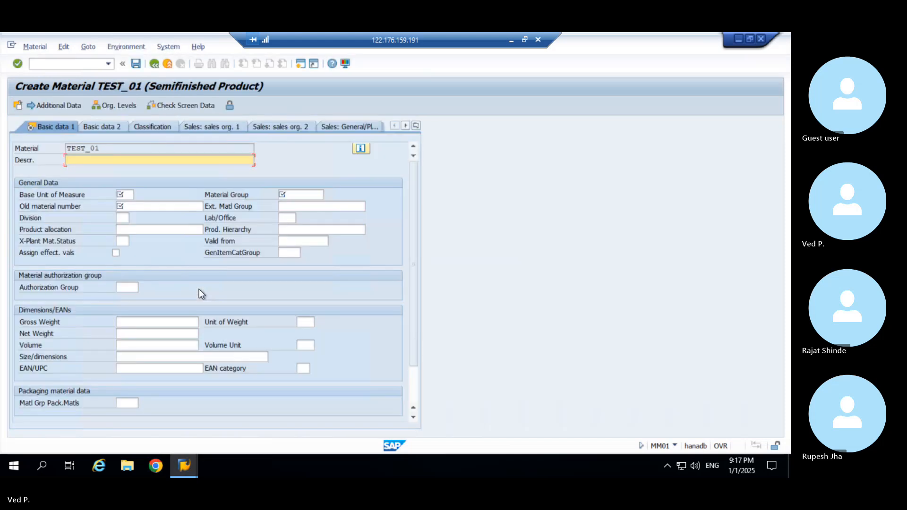
Enter TEST MATERIAL as the description of TEST_01 in the basic data
click(129, 106)
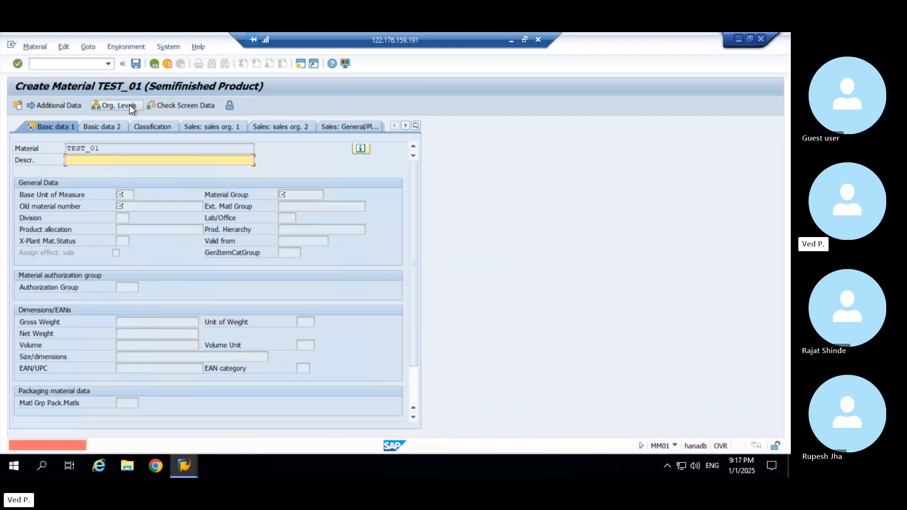
text(s)
key(Down)
key(Return)
key(Return)
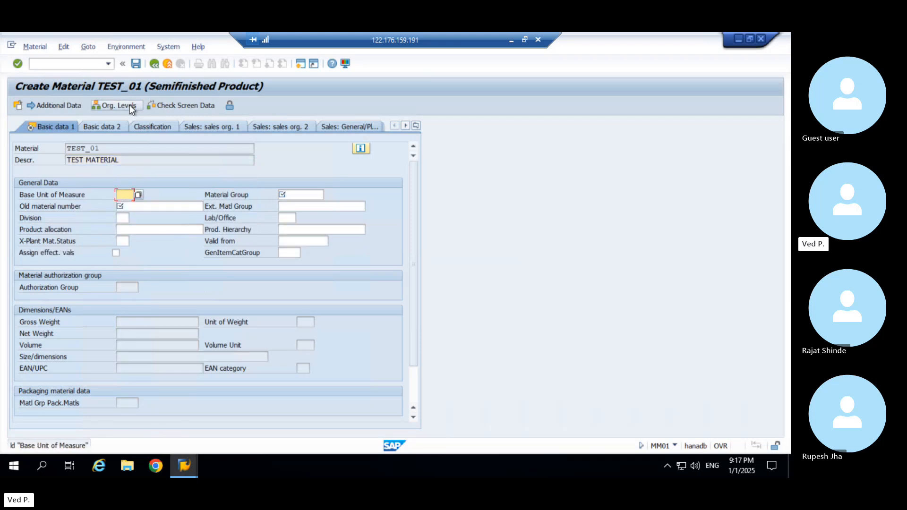
Set the base unit of measure to LOT, material group to ZR01 and old material number to P001, and continue to Purchasing
text(LOT)
key(Tab)
text(ZR01)
key(Tab)
text(P001)
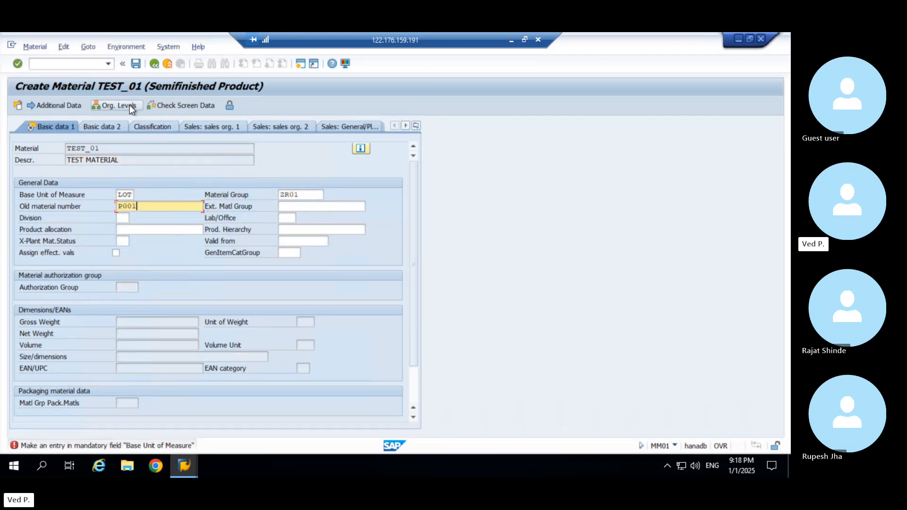
click(132, 108)
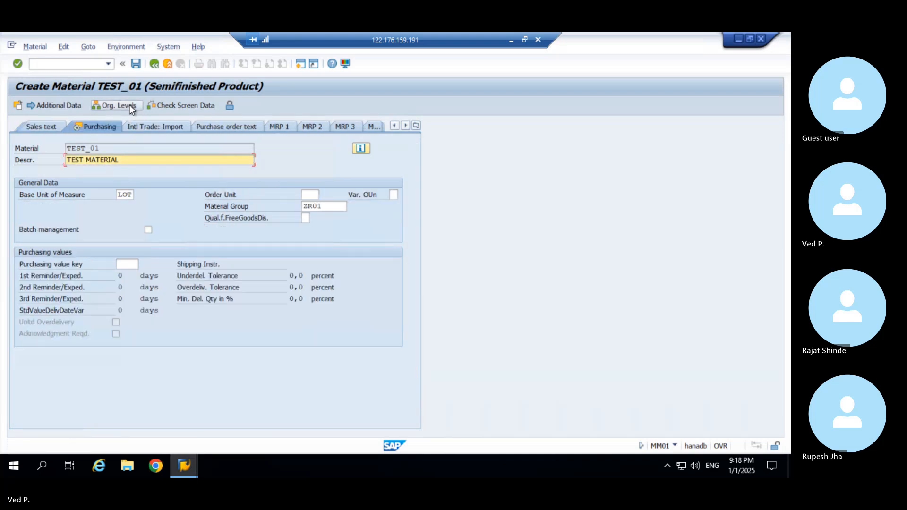
Assign TEST_01 to plant SP02 in the organizational levels and set its purchasing group to LP1
click(118, 106)
text(SP02)
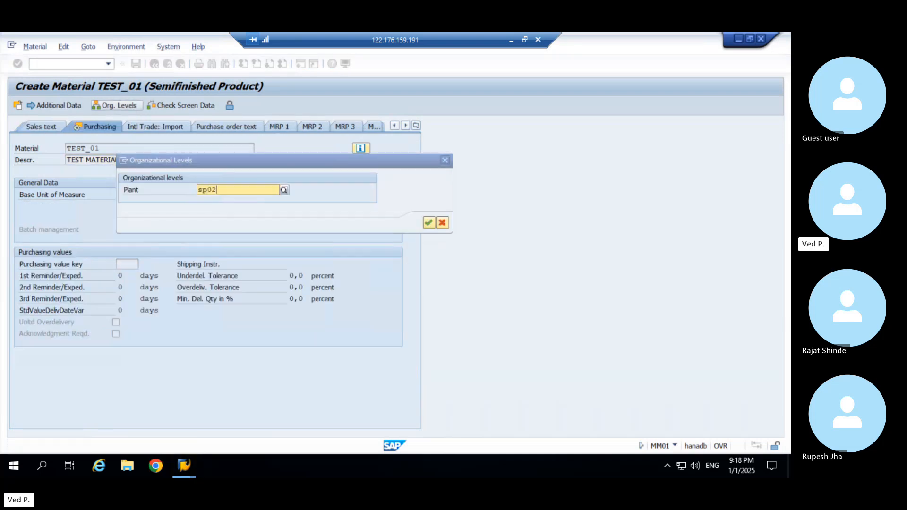
key(Return)
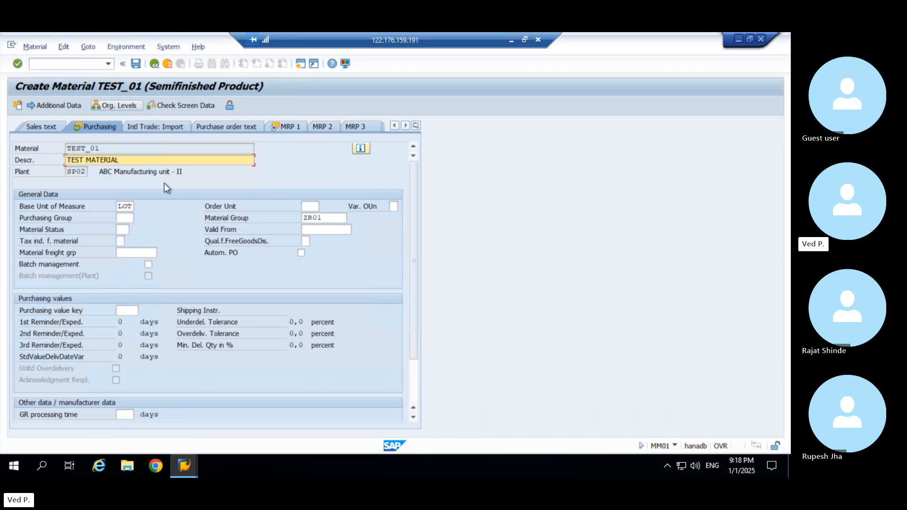
click(128, 218)
text(LP1)
key(Return)
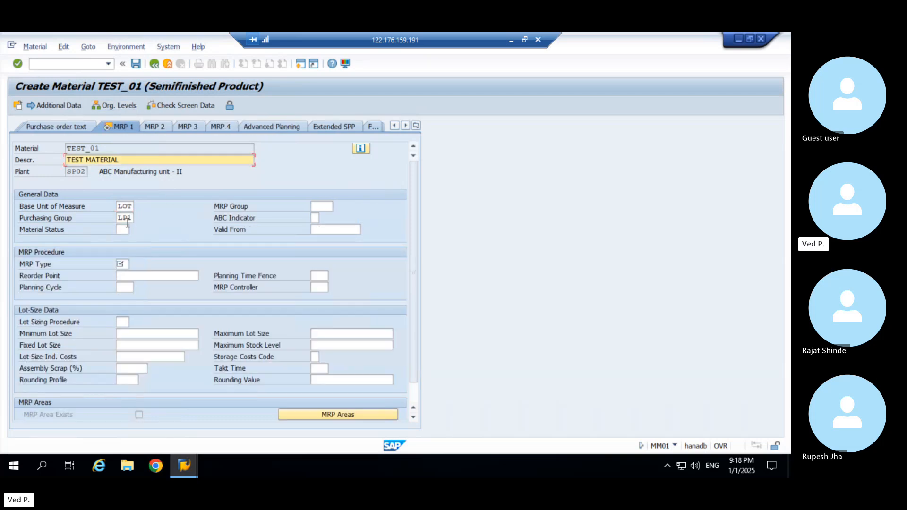
Set the MRP group of TEST_01 to ZP00 and its MRP type to ND
click(316, 208)
text(ZP00)
key(Tab)
key(Tab)
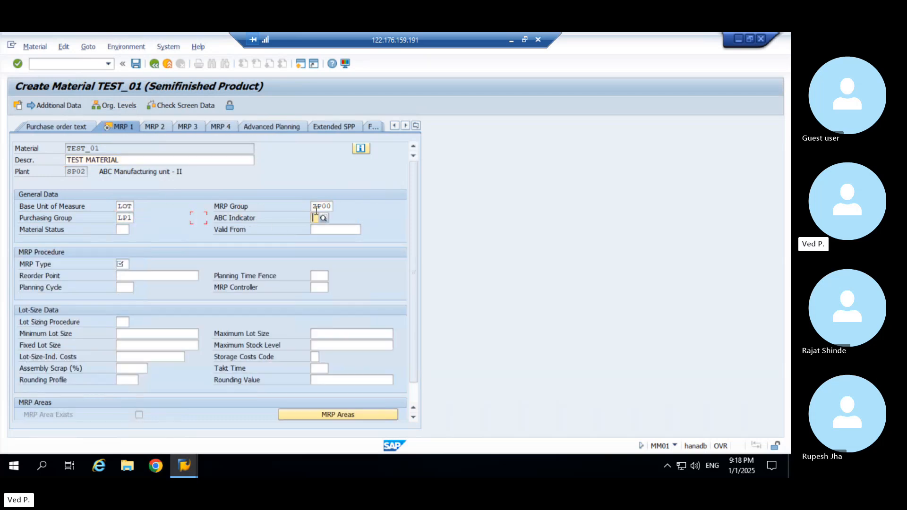
key(Tab)
key(Tab)
key(Tab)
text(nd)
key(Tab)
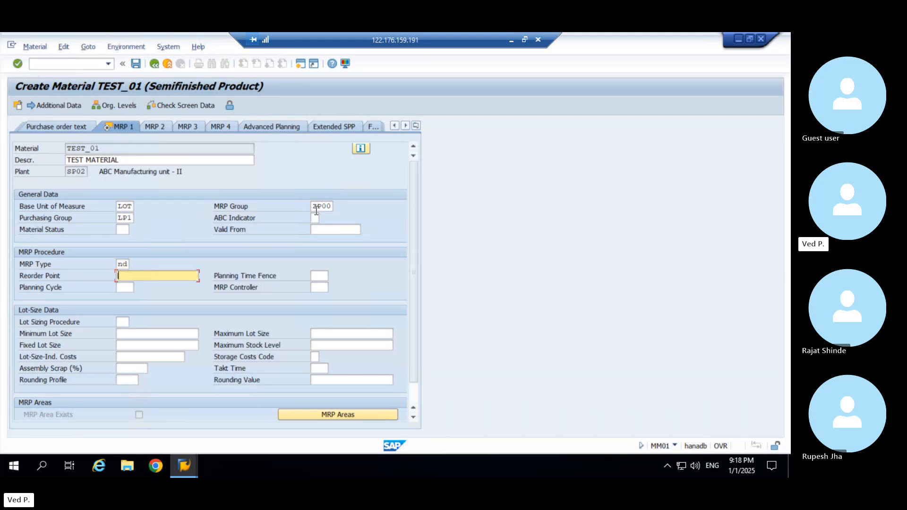
Set the MRP controller to LP1 and the lot sizing procedure to EX, and continue to Work Scheduling
key(Tab)
key(Tab)
text(lp1)
key(Tab)
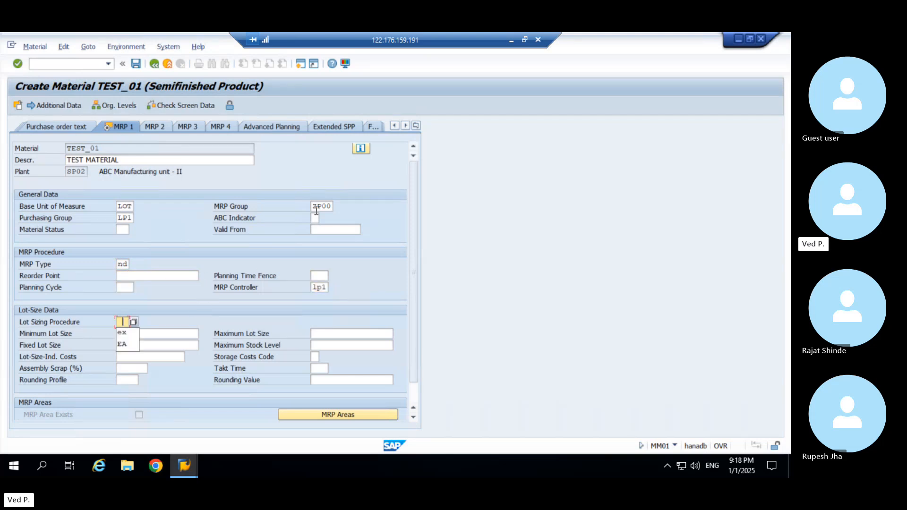
text(ex)
click(124, 263)
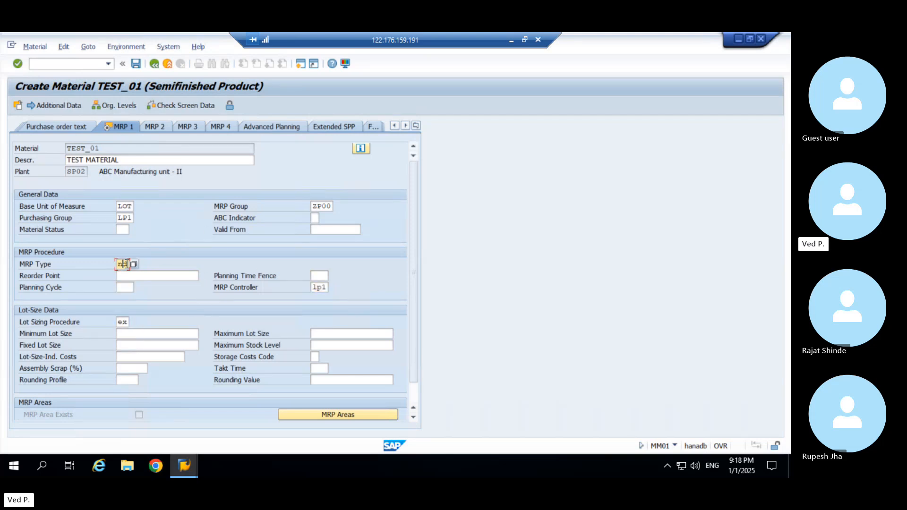
key(Return)
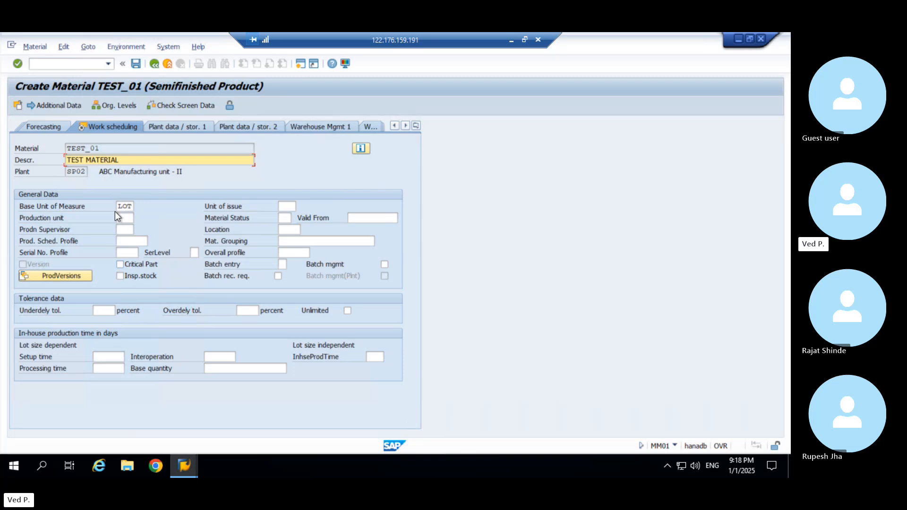
Open the list of possible entries for the production supervisor of TEST_01
click(125, 230)
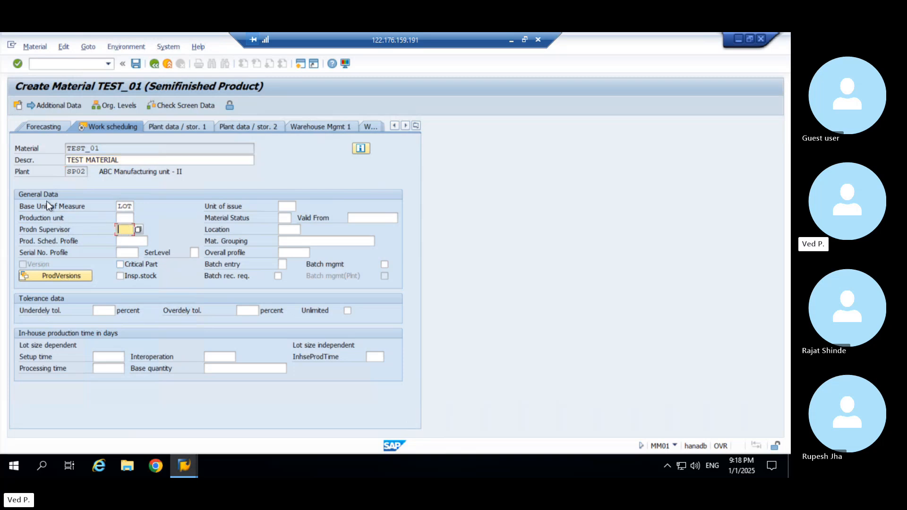
click(139, 230)
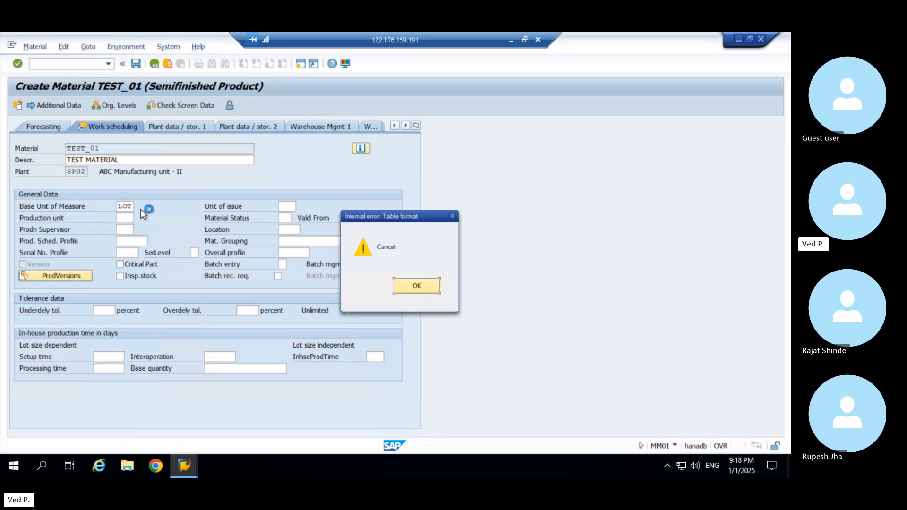
click(416, 287)
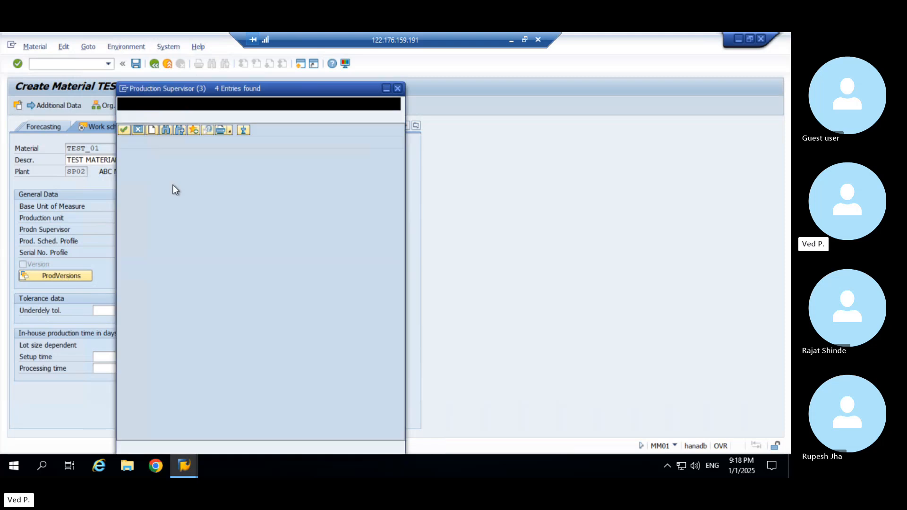
Open the Shop Floor Control customizing activity Define Production Supervisor for Discrete Manufacturing without specifying a project, and move the entries window off the IMG tree
click(151, 133)
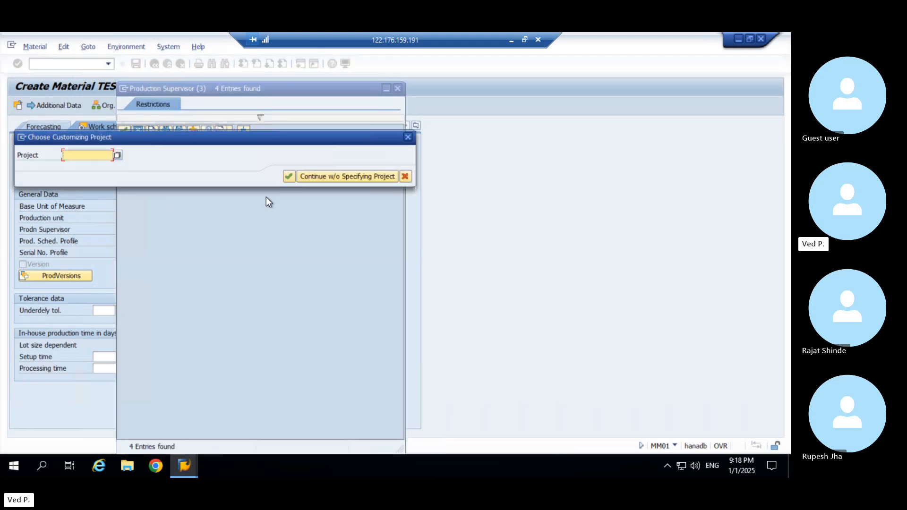
click(319, 179)
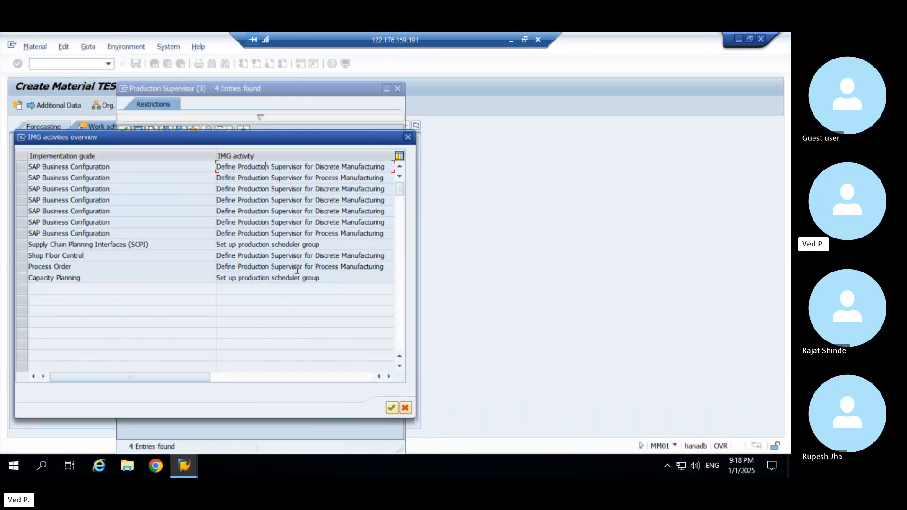
double_click(297, 255)
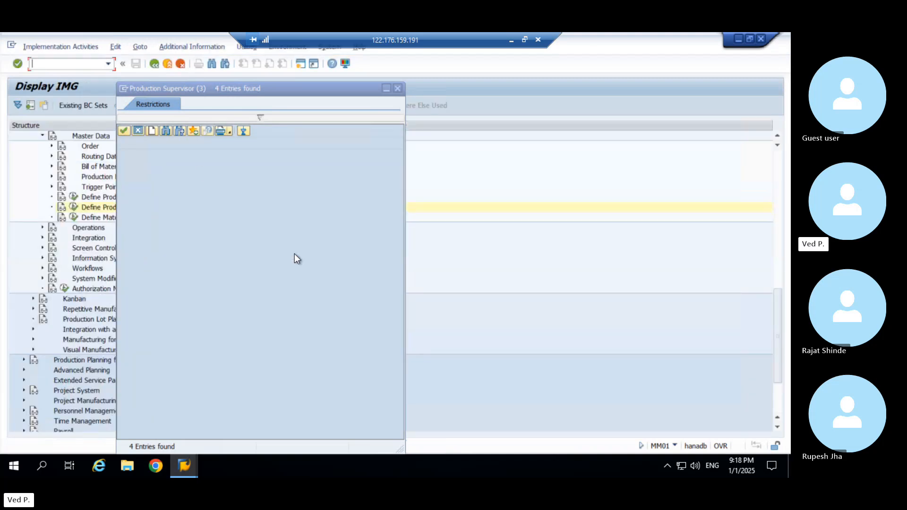
drag(251, 90, 483, 131)
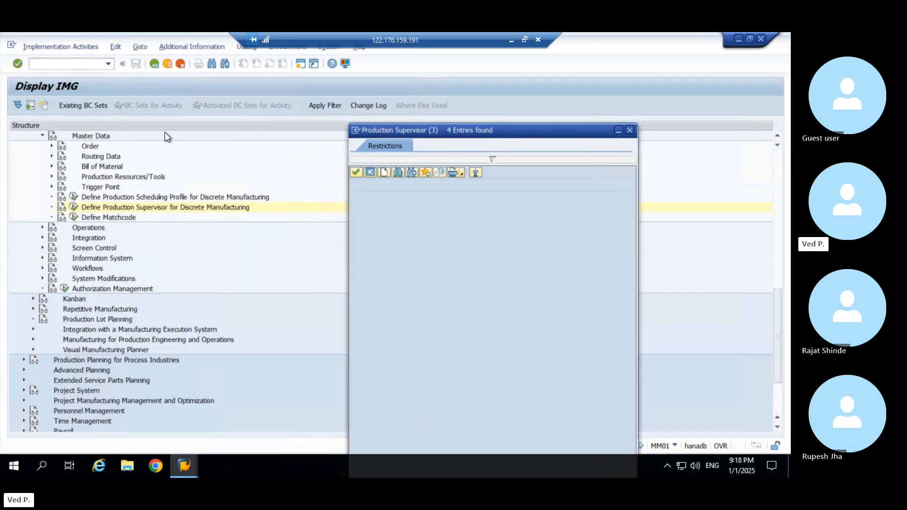
Trace the IMG path Production, Shop Floor Control, Master Data to Define Production Supervisor for Discrete Manufacturing
click(92, 137)
scroll(125, 210, up, 10)
scroll(125, 210, up, 3)
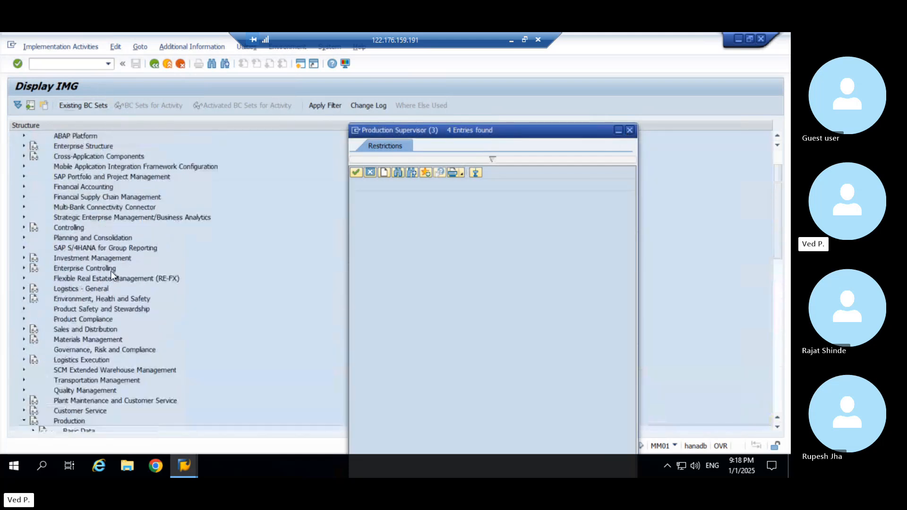
scroll(111, 271, down, 8)
click(75, 207)
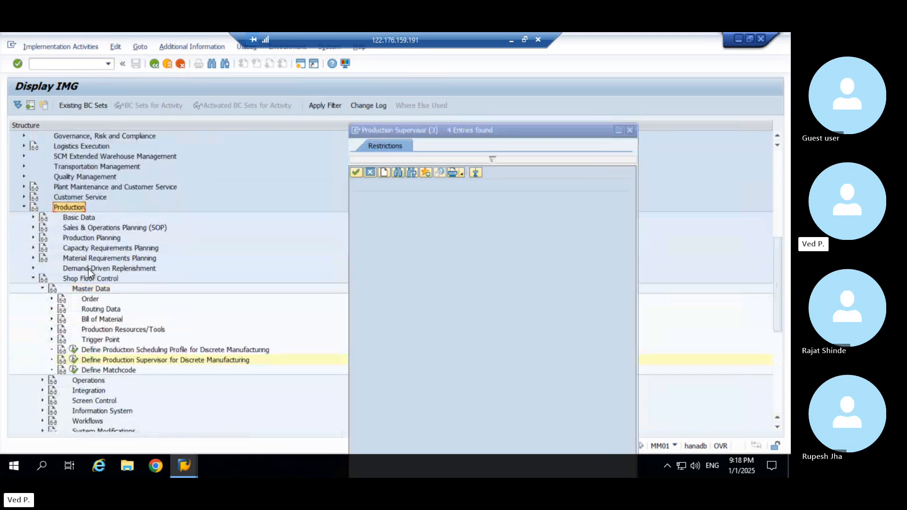
click(87, 277)
click(94, 289)
click(107, 358)
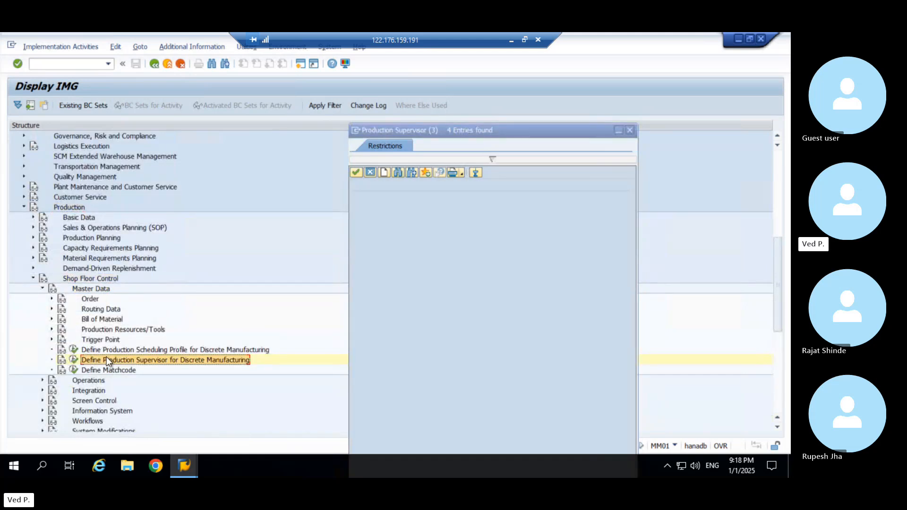
Start new entries in Define Production Supervisor for Discrete Manufacturing and add supervisor ZP1 for plant SP02 with description shift-a
click(74, 361)
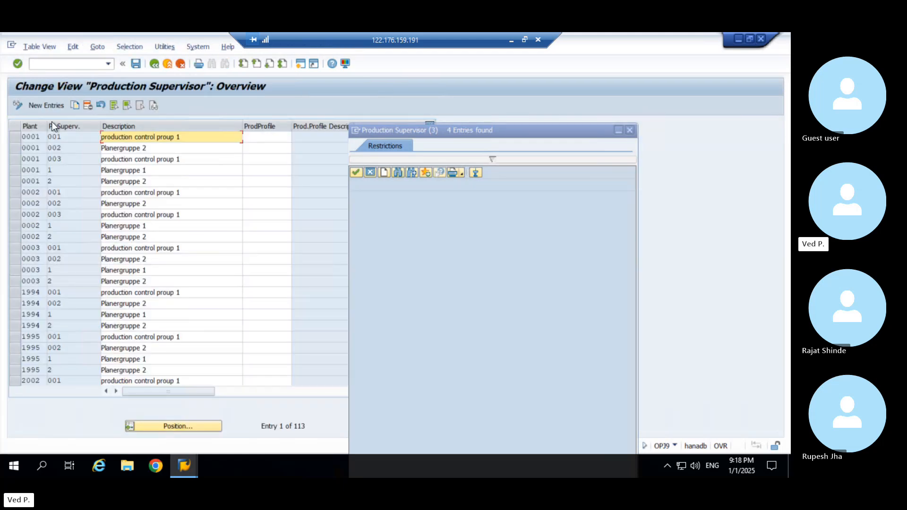
click(51, 107)
text(sp01)
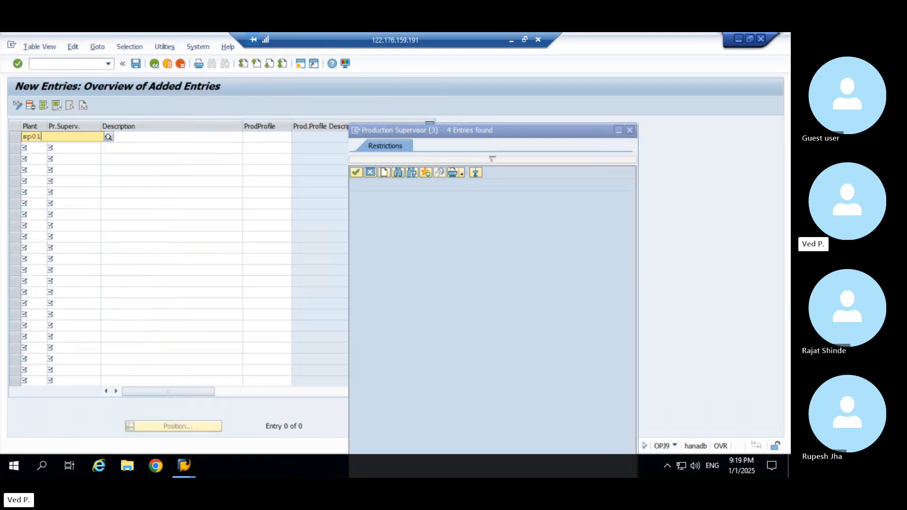
key(BackSpace)
text(2)
key(Tab)
text(zp1)
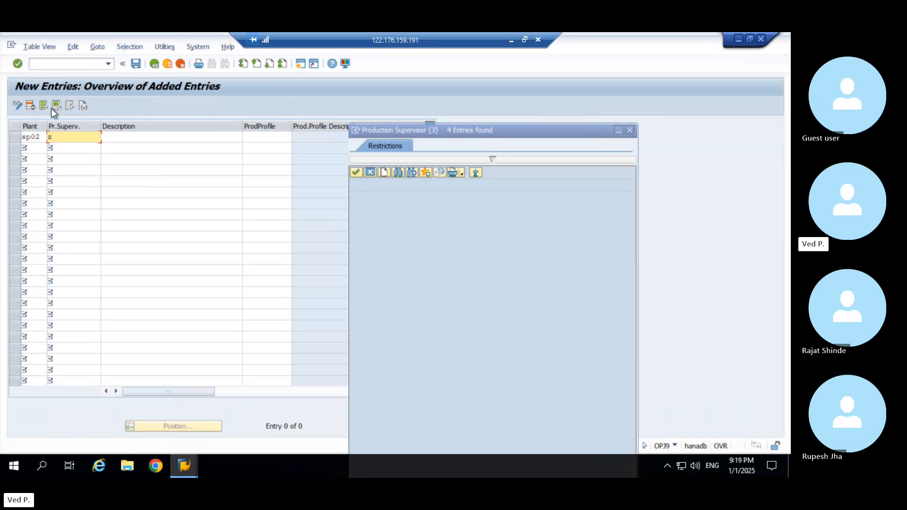
key(Tab)
text(prod)
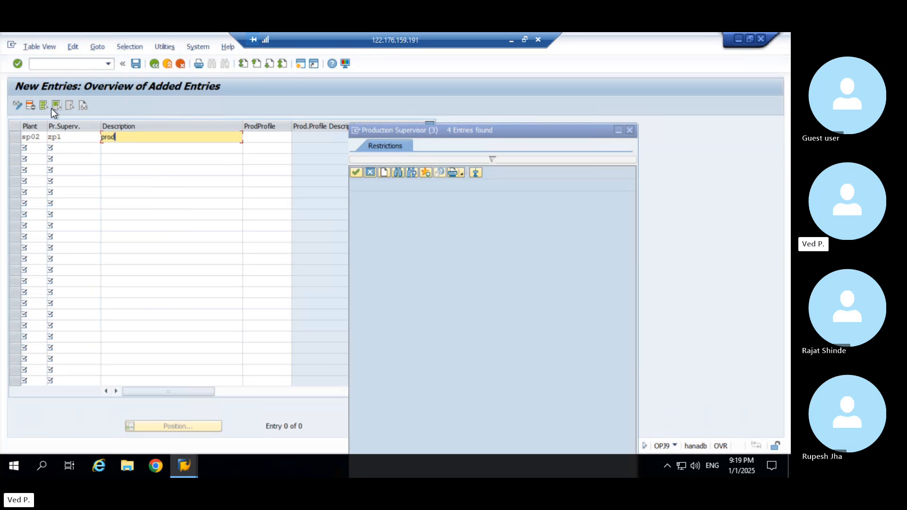
text(uction supervisor)
key(shift+Home)
text(sh)
text(oft in)
key(shift+Home)
text(shift-a)
Add supervisor ZP2 for plant SP02 with the supervisor's name as description, and save the new entries
click(28, 147)
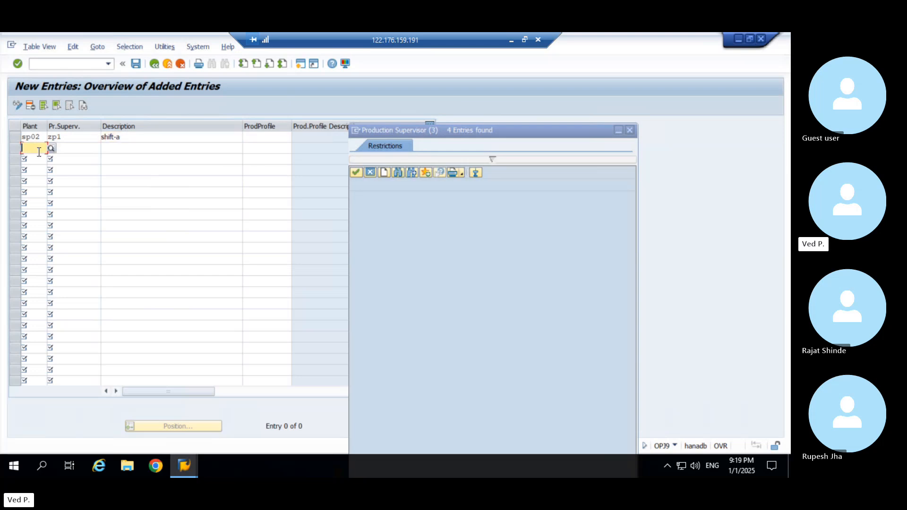
text(sp02)
key(Tab)
text(zp2)
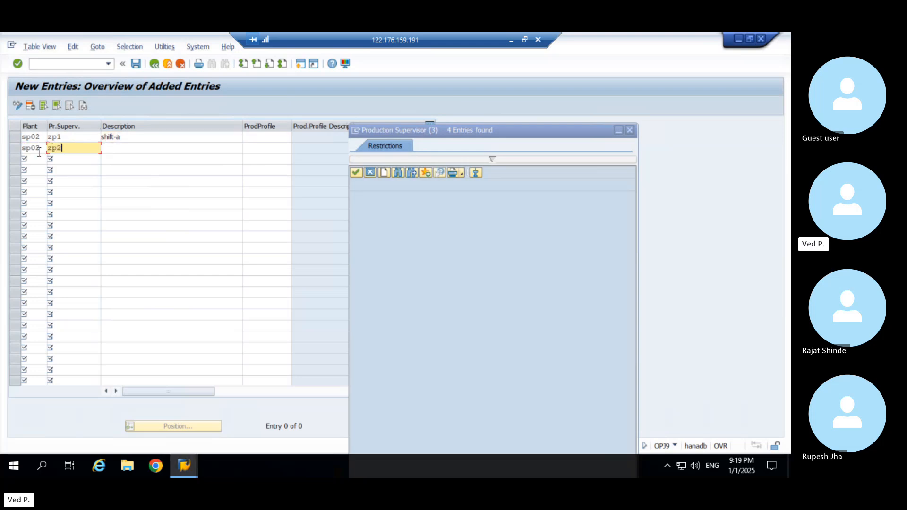
key(Tab)
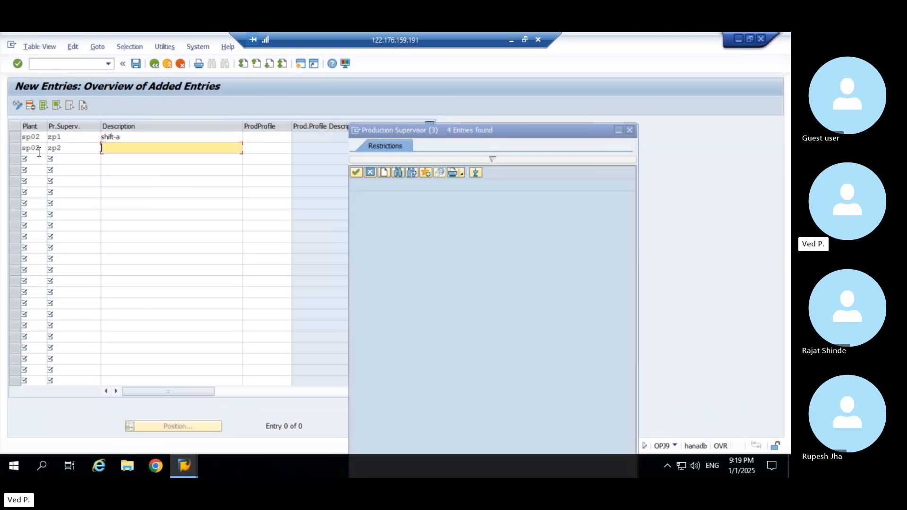
text(mr. lokesh)
key(Return)
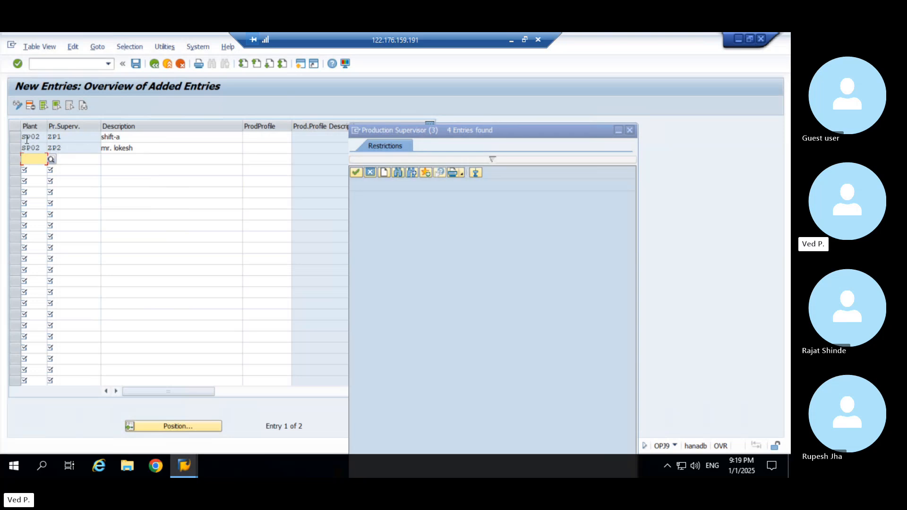
click(19, 148)
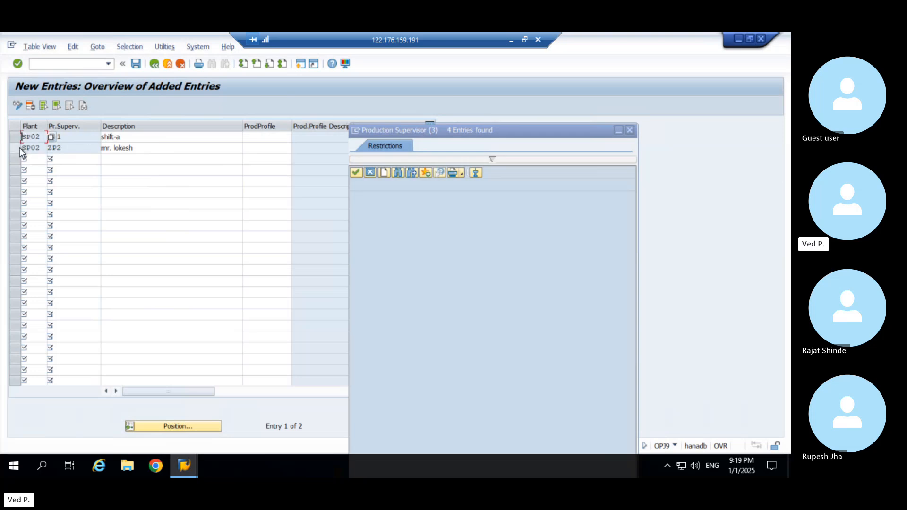
click(137, 63)
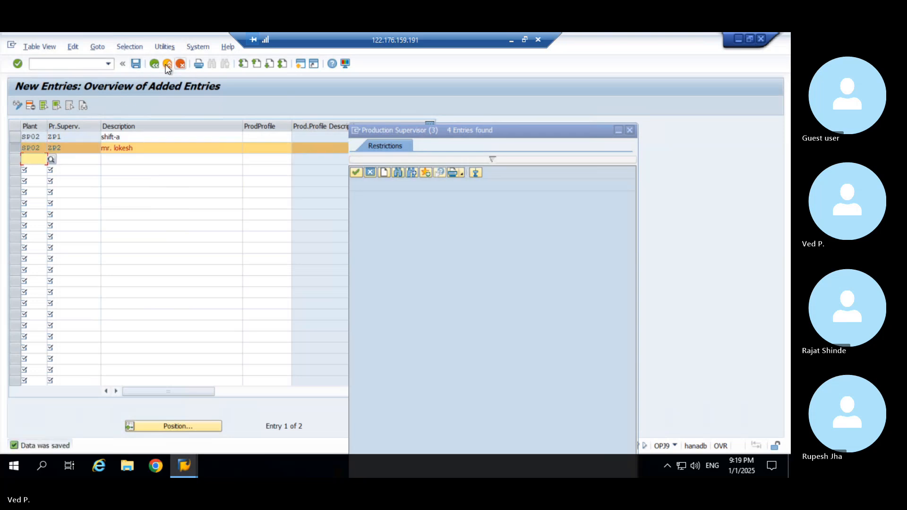
Leave the production supervisor customizing and the IMG tree to return to the supervisor entries list of material TEST_01
click(156, 64)
click(156, 65)
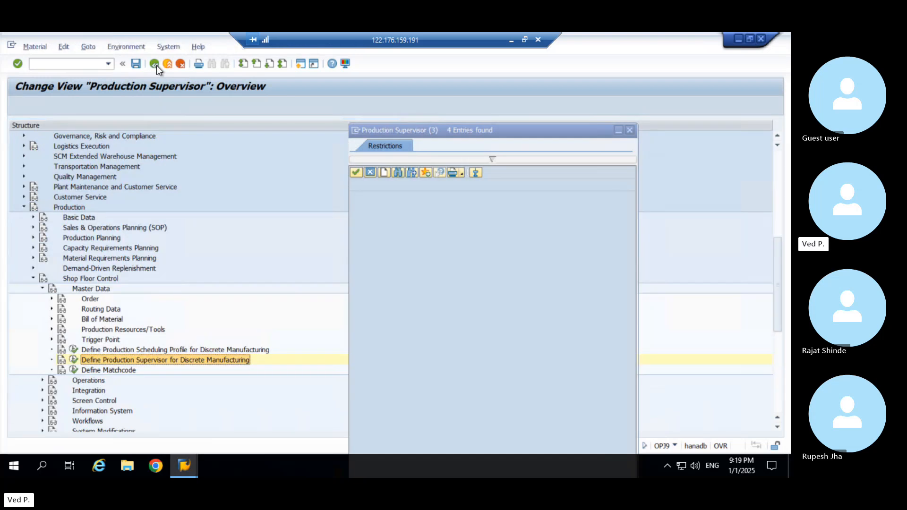
click(157, 65)
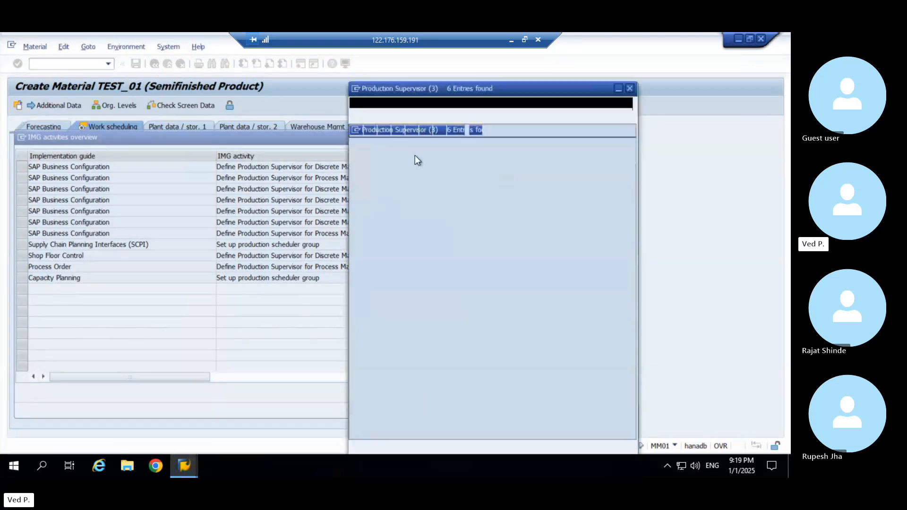
Open transaction OPJ9 in a new session and show its transaction code in the system information
click(90, 65)
text(/oopj)
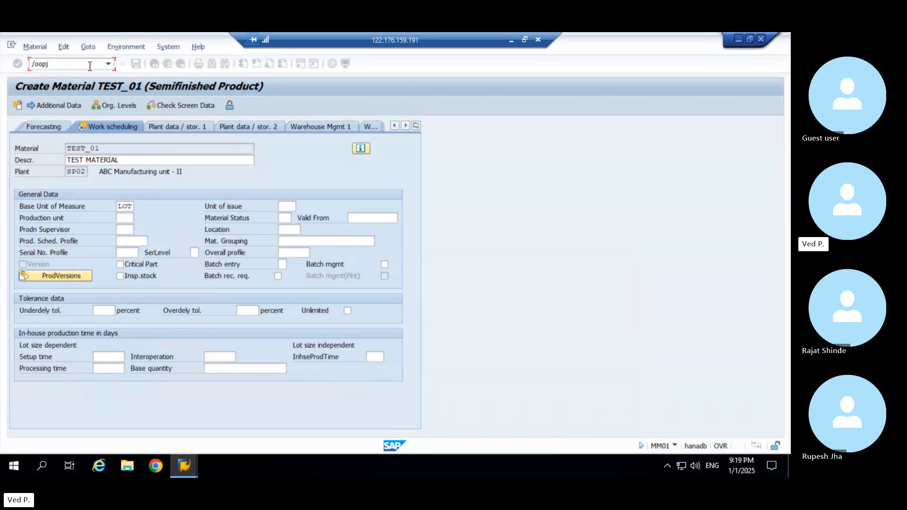
text(9)
key(Return)
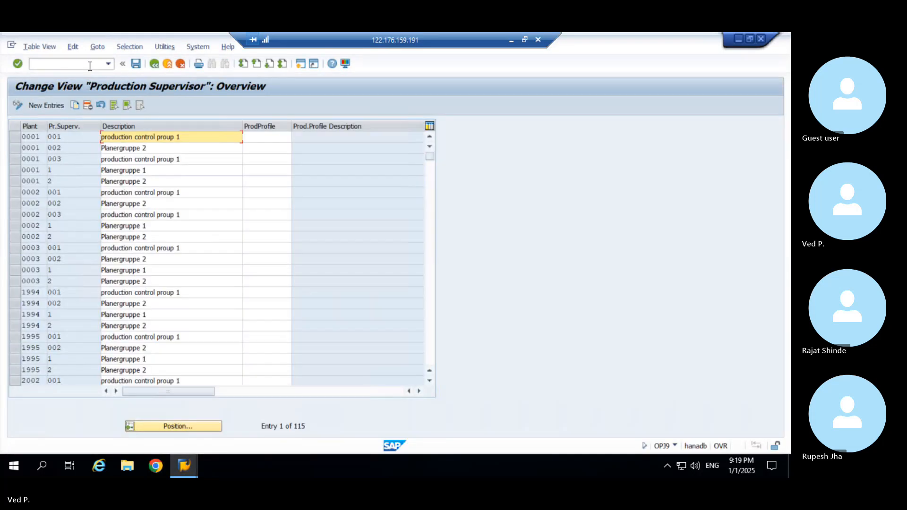
click(90, 65)
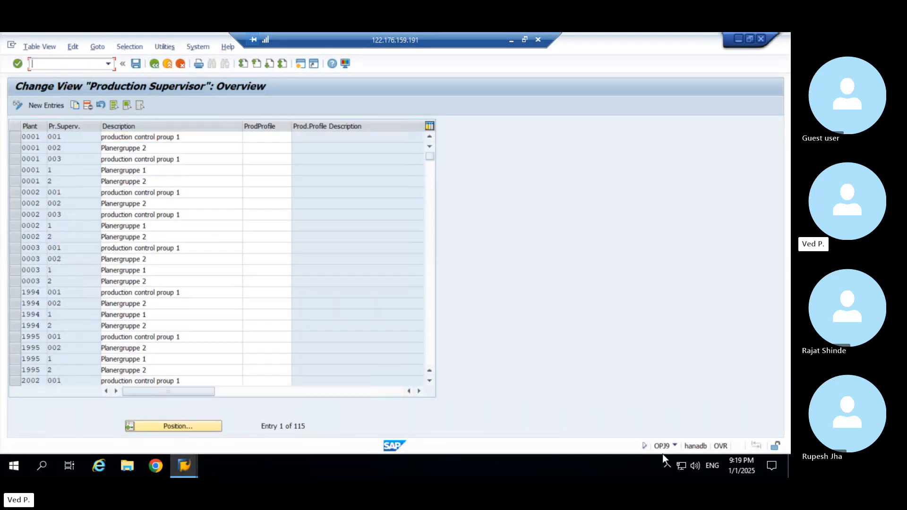
click(676, 446)
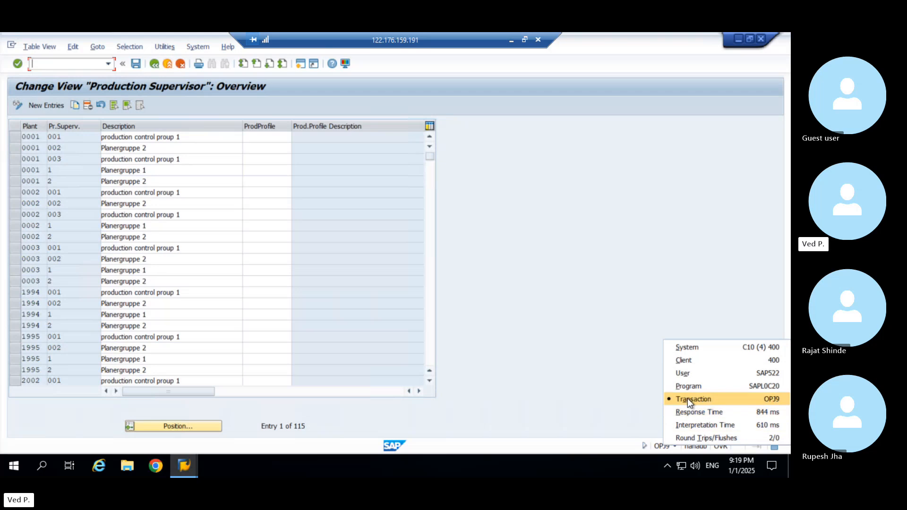
click(687, 398)
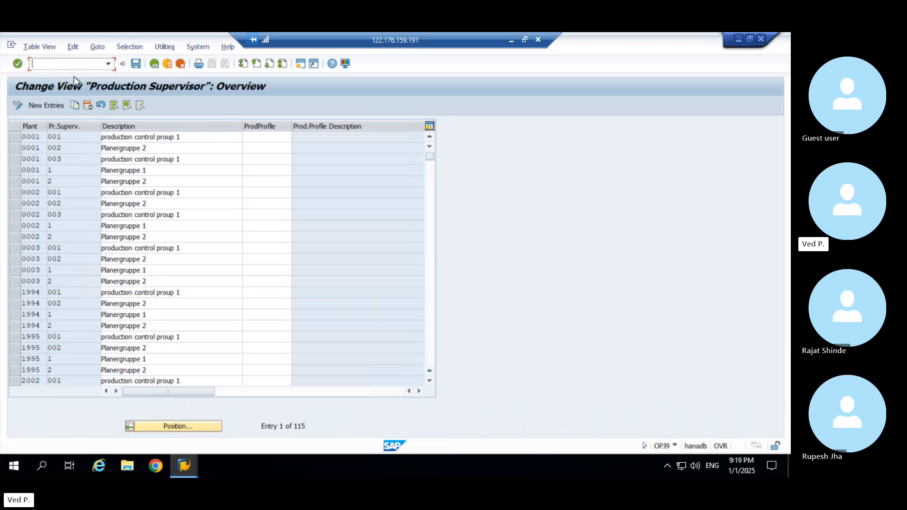
Switch to the Material Type Configuration presentation in PowerPoint and highlight the Material Type item on slide 2
click(511, 41)
click(408, 281)
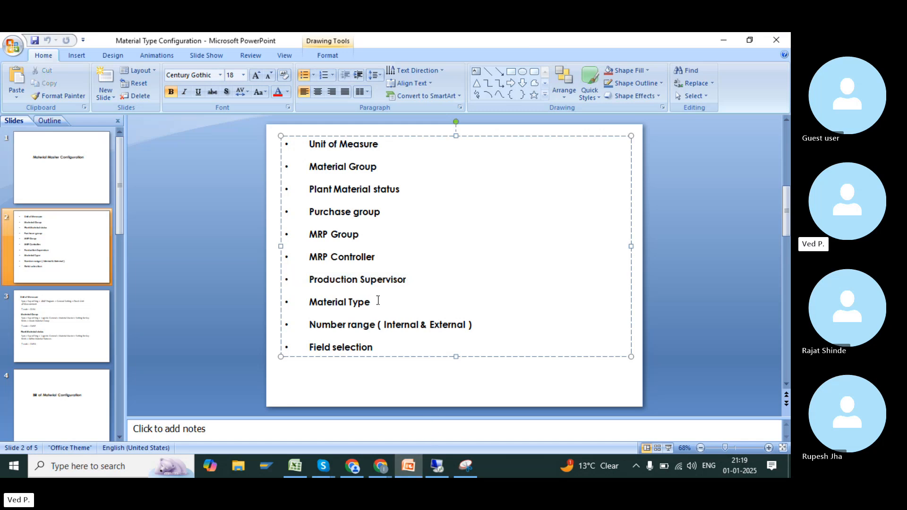
drag(378, 300, 324, 302)
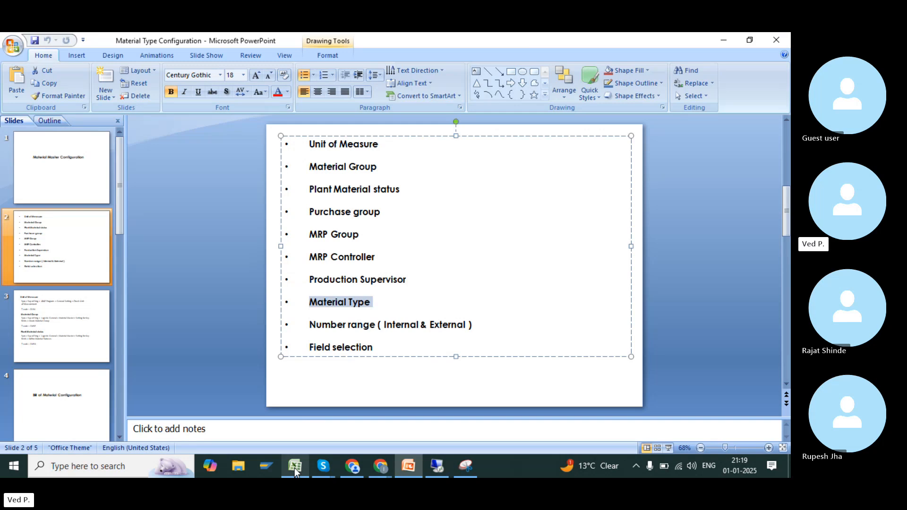
Switch to the SAP PP_S4 workbook in Excel and fit column A of the Material Master sheet to its contents
mouse_move(294, 468)
click(313, 430)
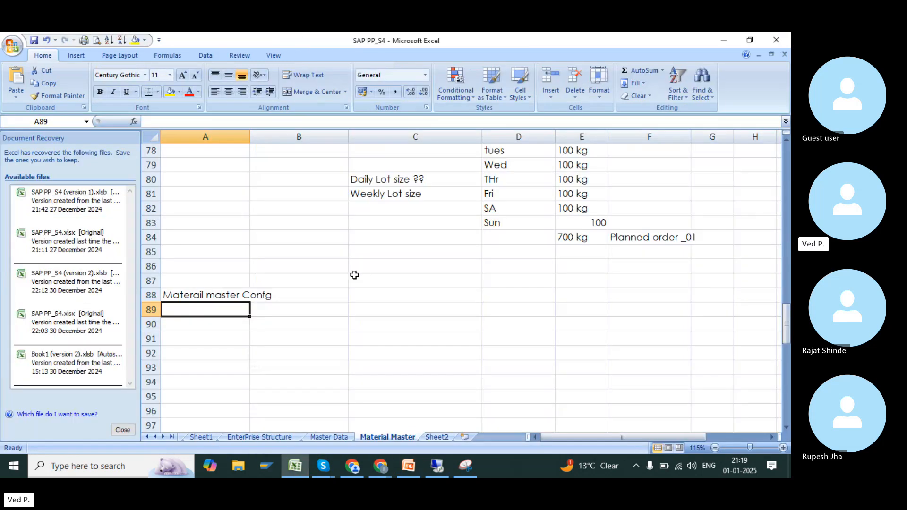
double_click(250, 136)
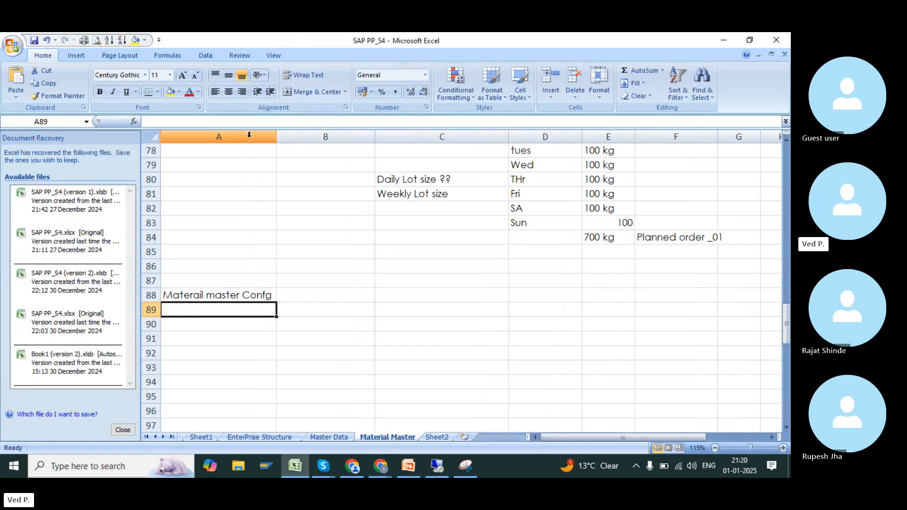
List the material types ROH, HALB and FERT in cells A91 to A93, below the material master configuration heading
scroll(365, 289, up, 2)
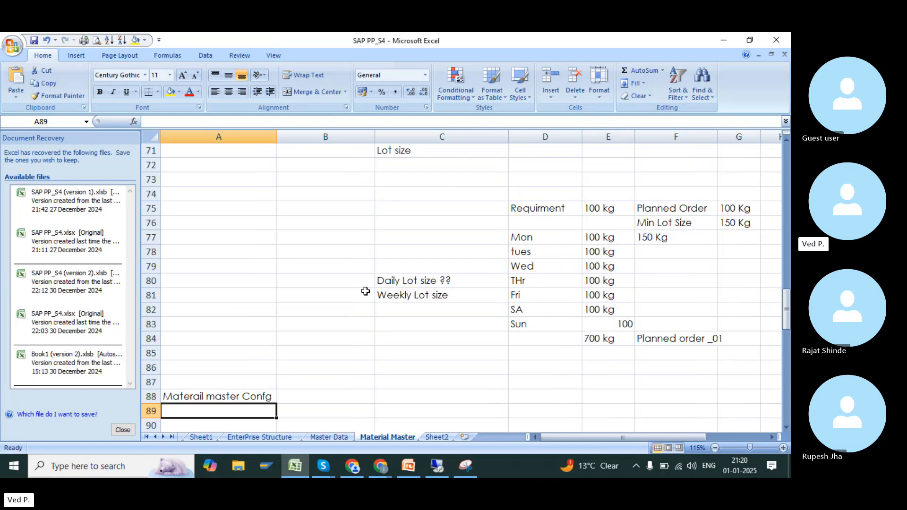
scroll(365, 291, down, 2)
key(Down)
key(Down)
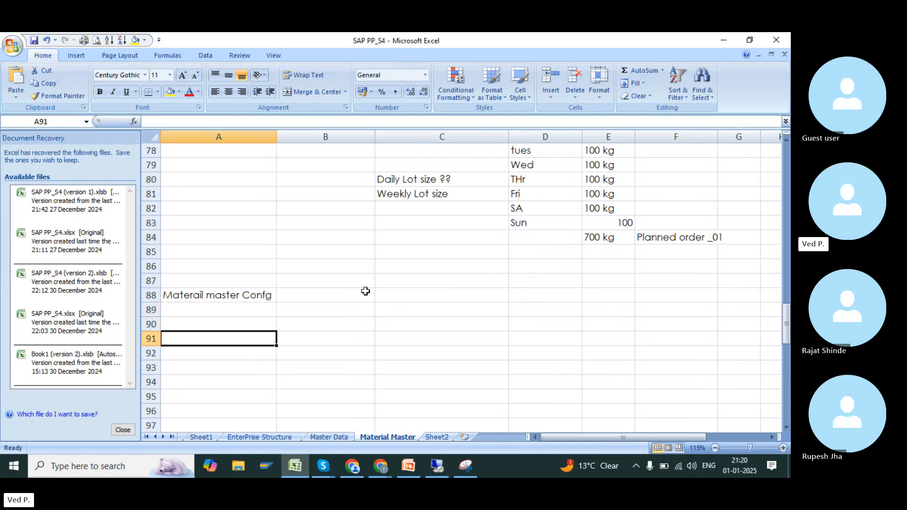
text(ROH)
key(Return)
text(HAL)
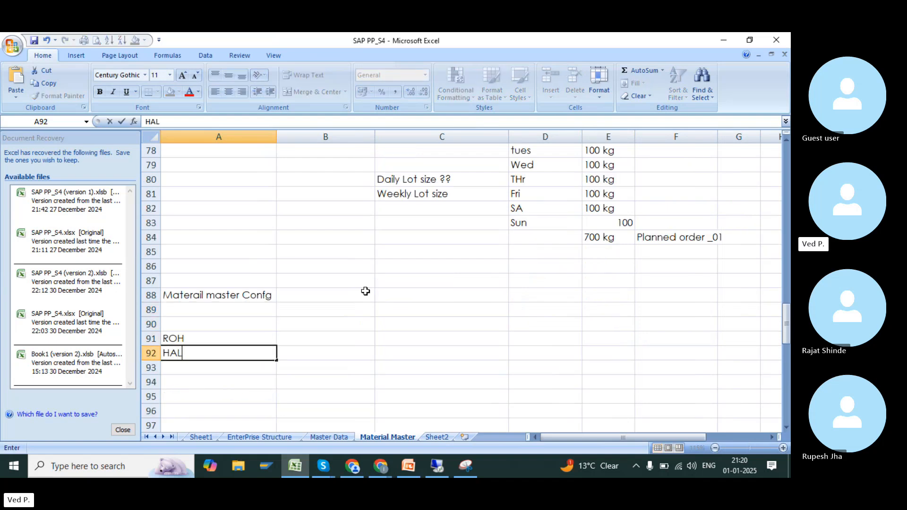
text(B)
key(Return)
text(FERT)
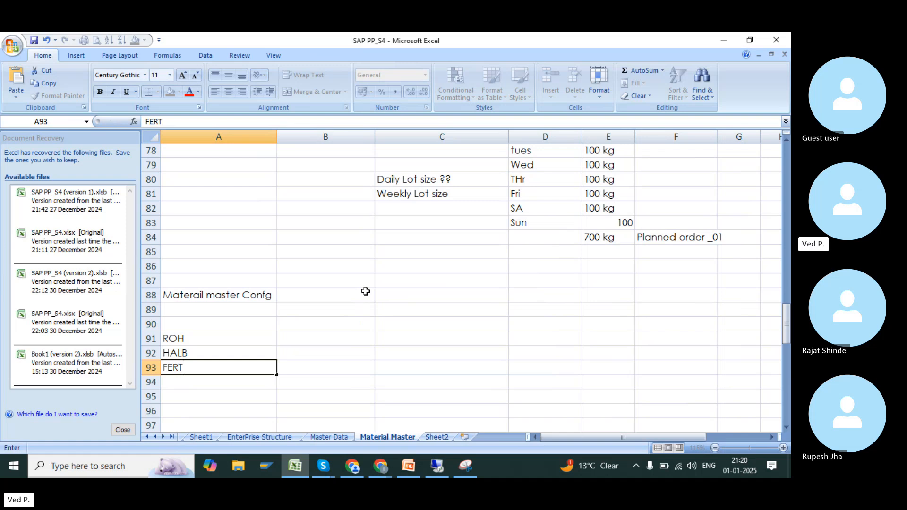
key(Return)
drag(203, 335, 203, 365)
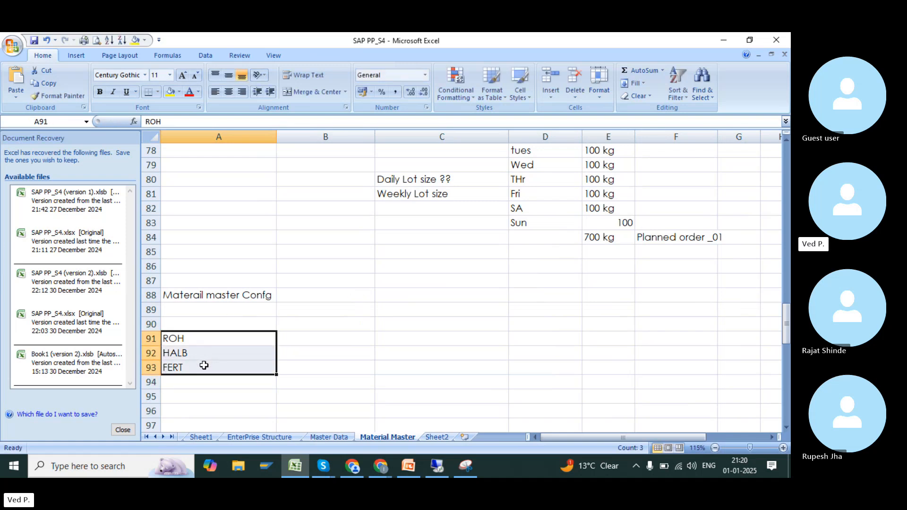
click(215, 327)
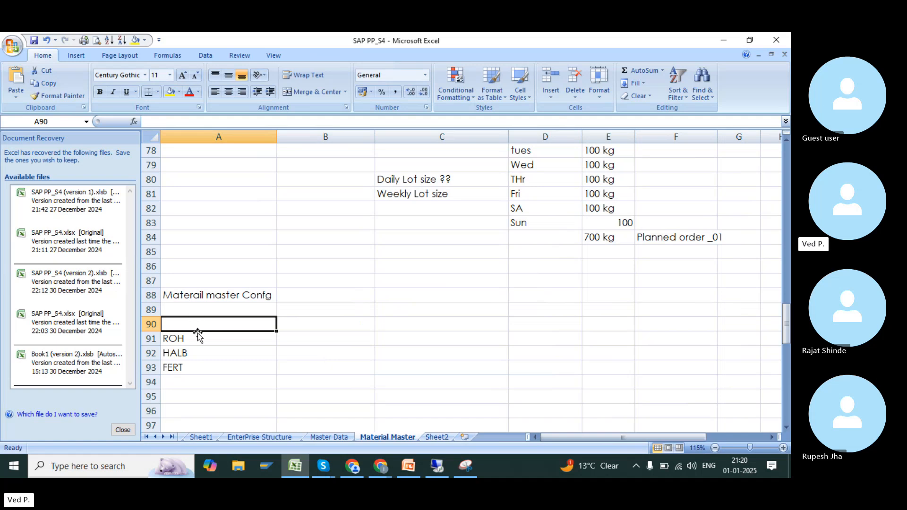
click(199, 339)
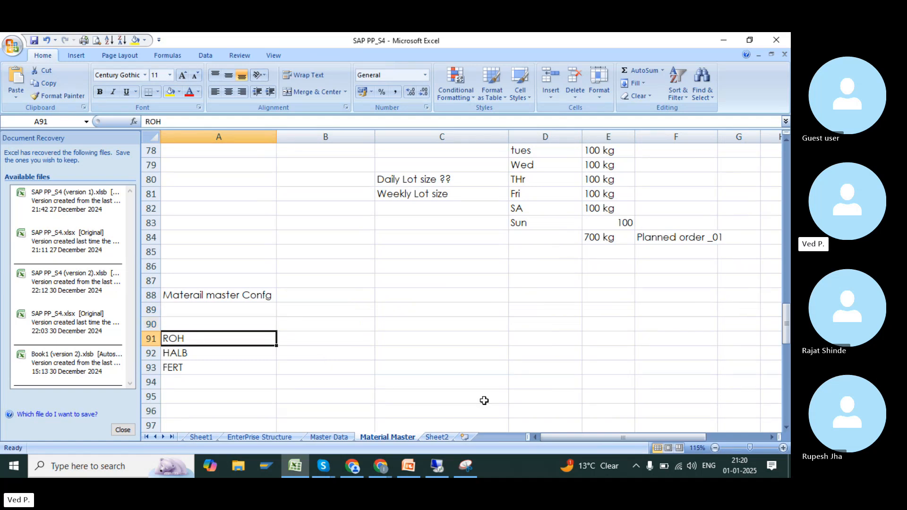
Switch back to the SAP session and open the SAP Reference IMG through transaction SPRO
click(438, 466)
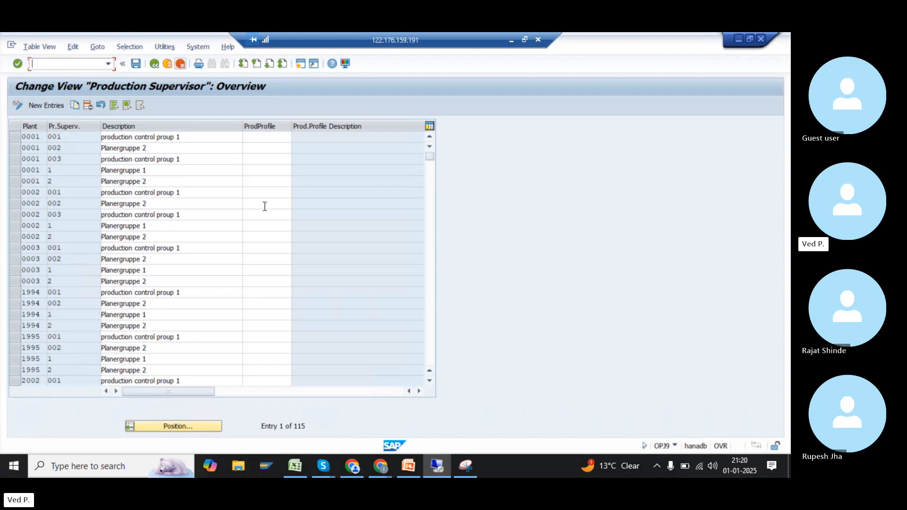
text(/nspro)
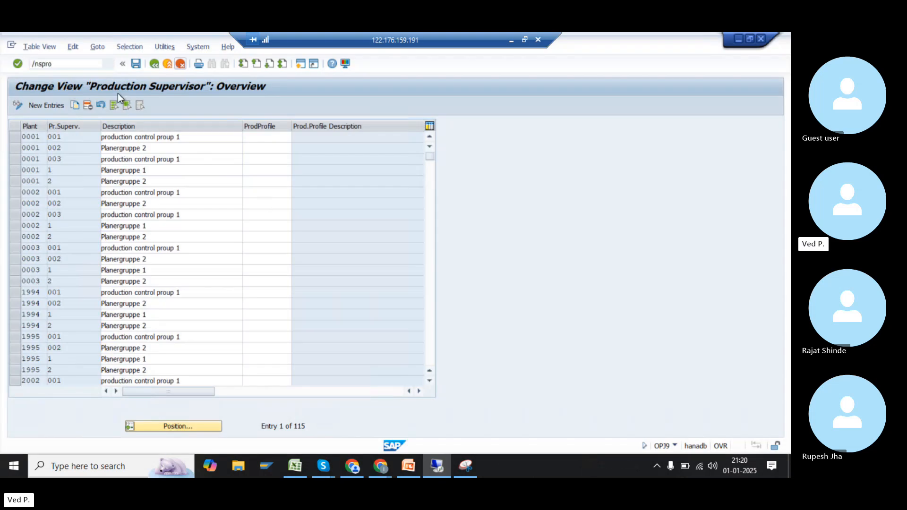
key(Return)
click(69, 104)
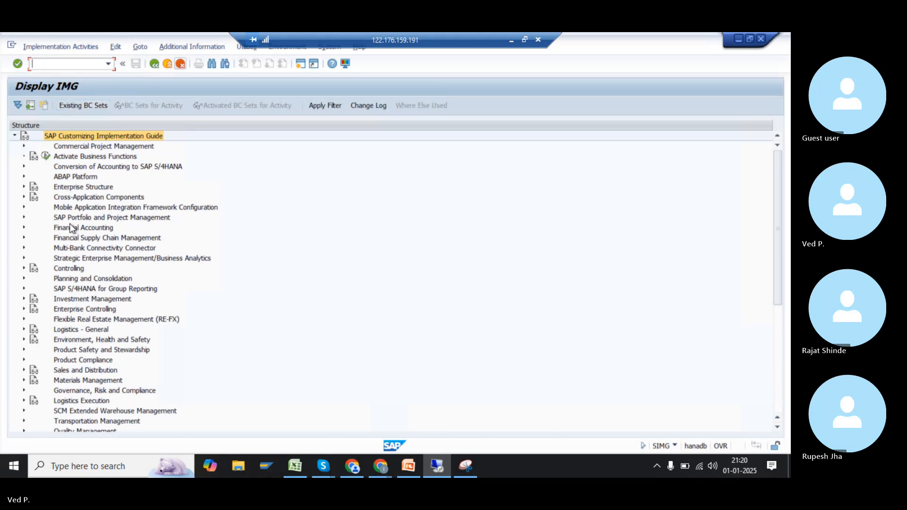
scroll(80, 328, down, 2)
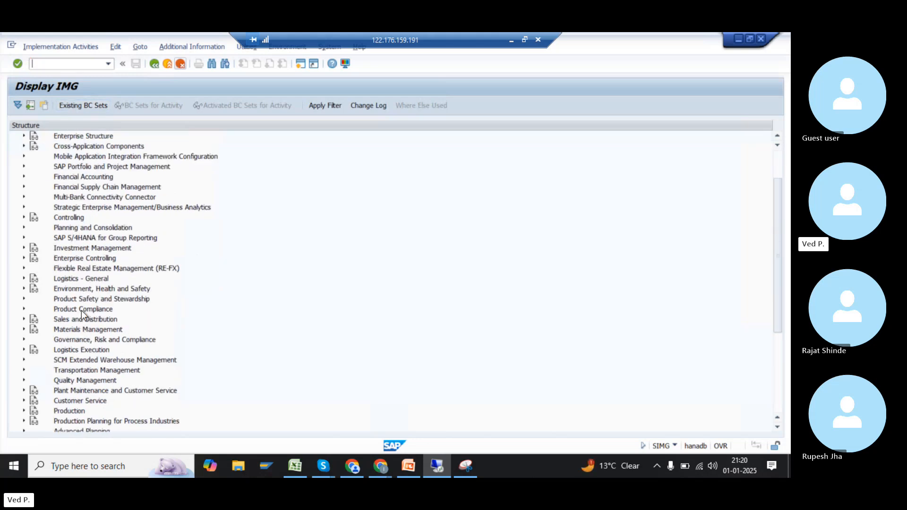
scroll(81, 310, down, 3)
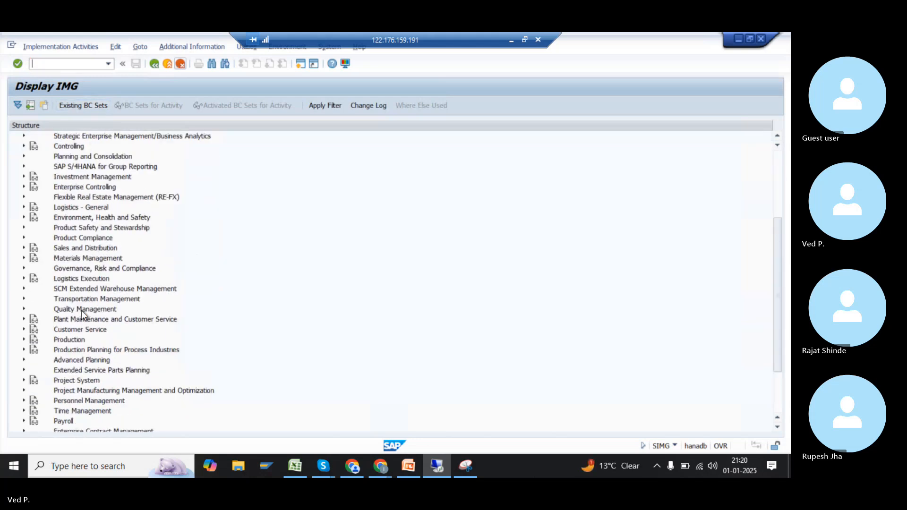
click(72, 259)
click(22, 259)
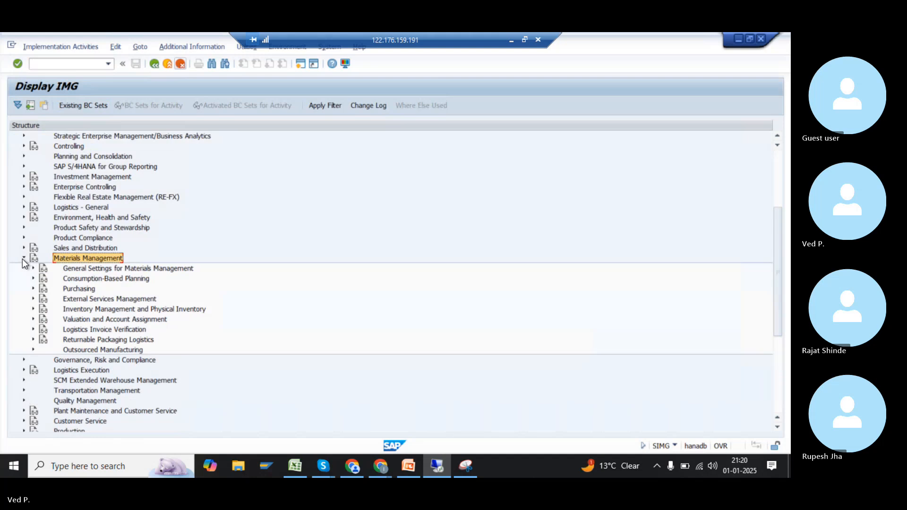
click(22, 259)
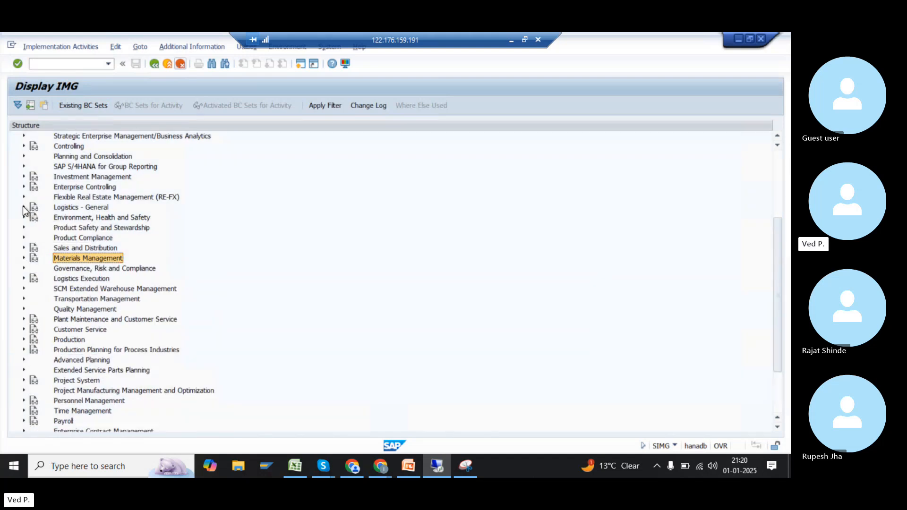
Expand Logistics - General, Material Master and Basic Settings in the IMG and select Define Attributes of Material Types
click(22, 206)
click(67, 166)
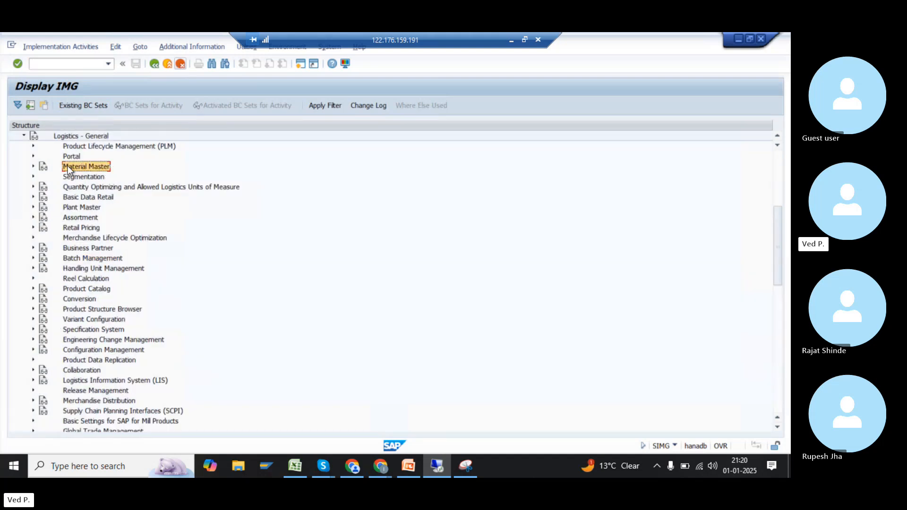
click(33, 166)
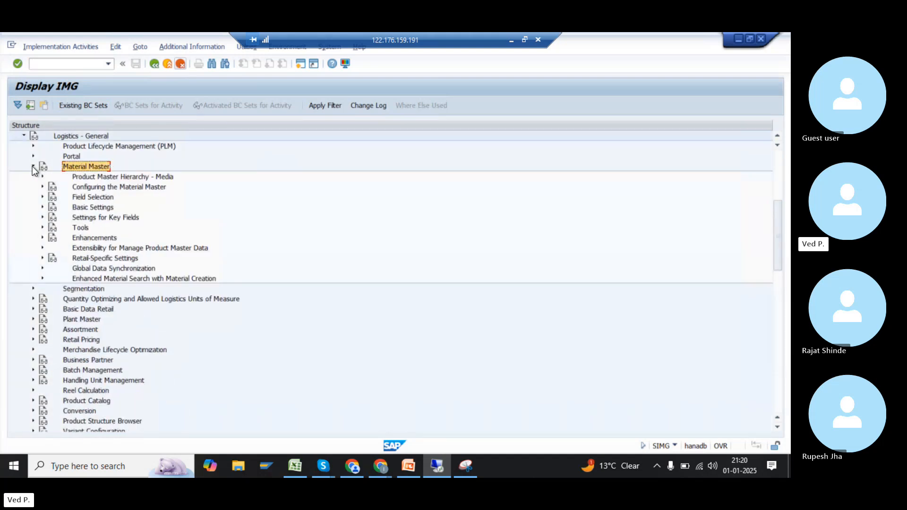
click(89, 209)
click(41, 206)
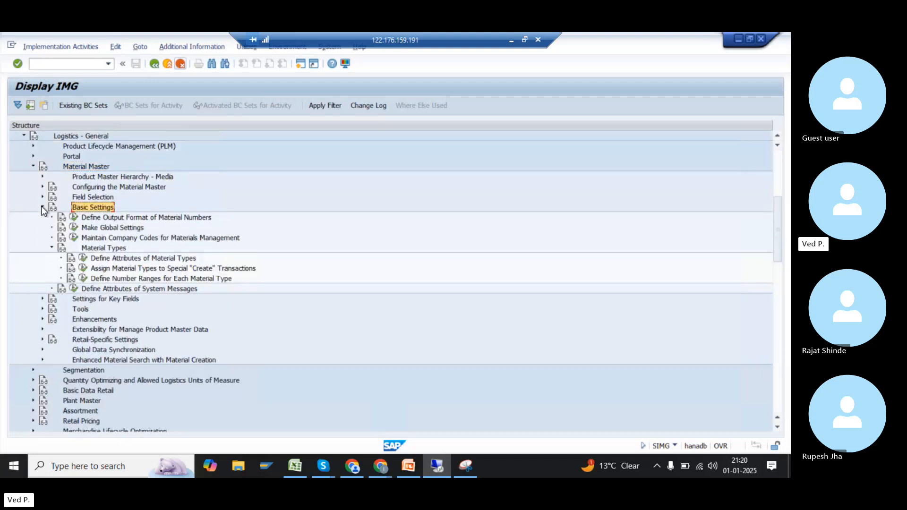
click(122, 259)
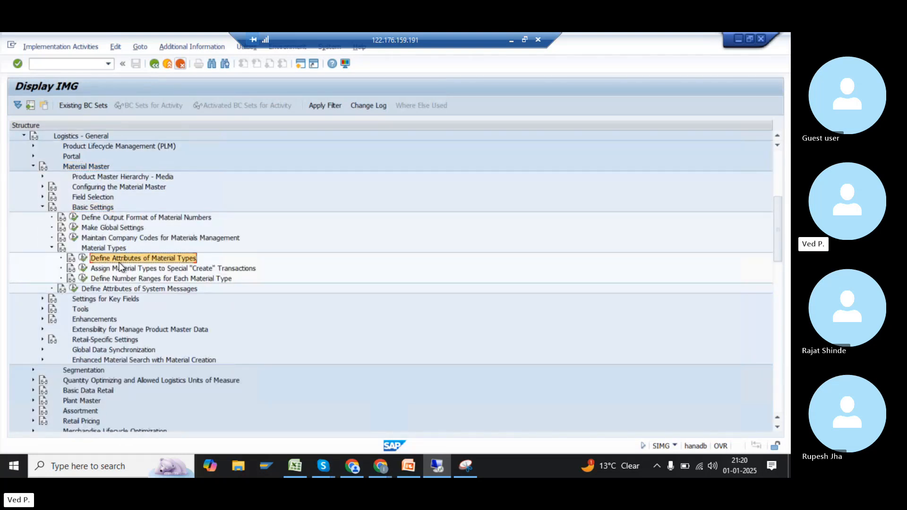
click(83, 259)
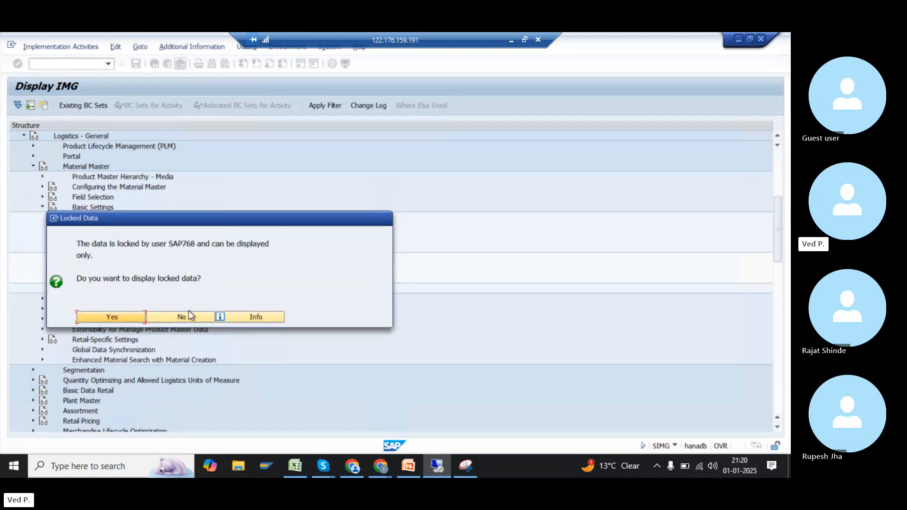
click(170, 243)
drag(171, 243, 195, 241)
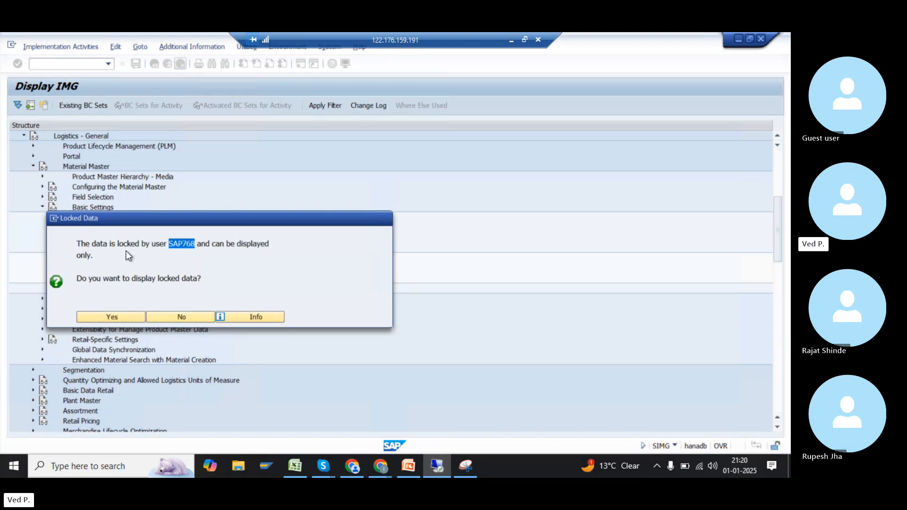
click(84, 244)
triple_click(111, 251)
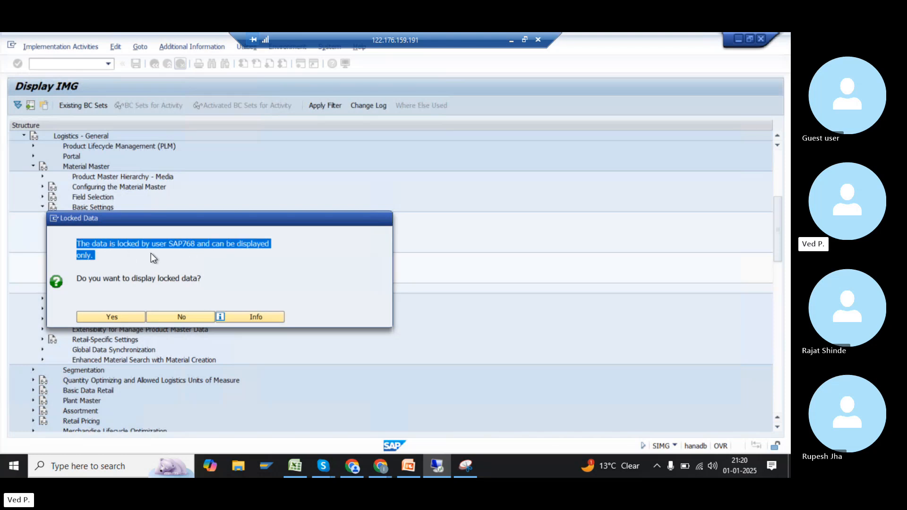
click(175, 255)
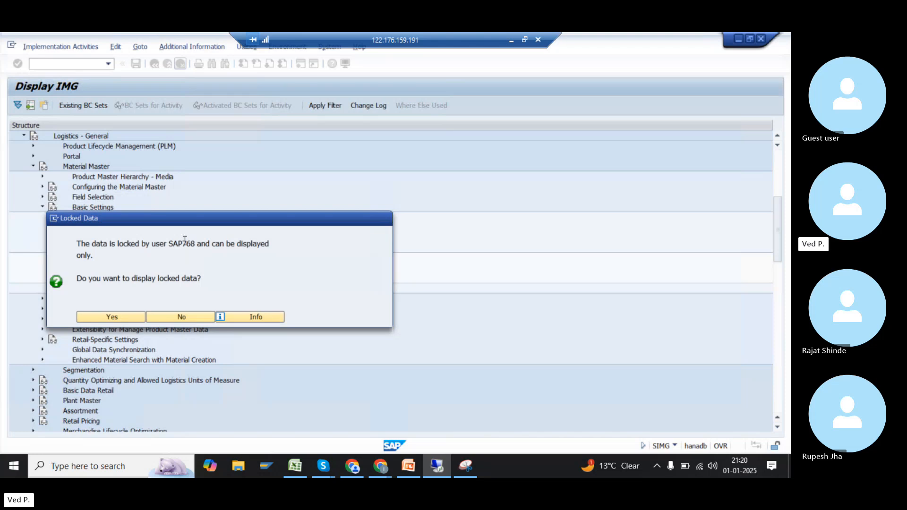
click(188, 314)
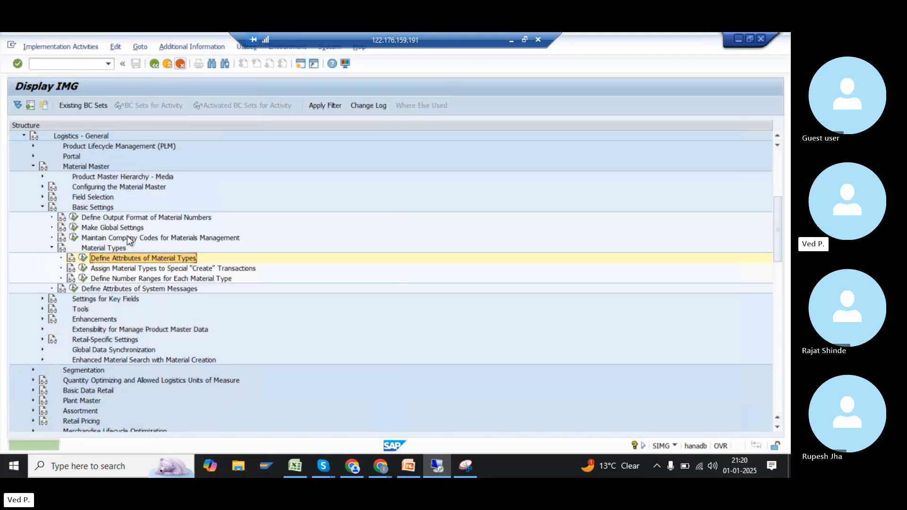
Run the Define Attributes of Material Types activity and accept displaying the locked data
click(83, 259)
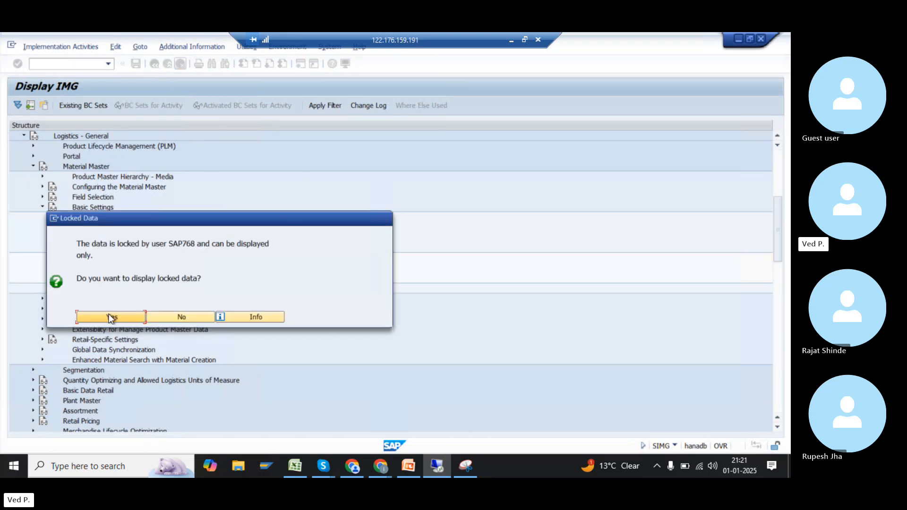
click(107, 318)
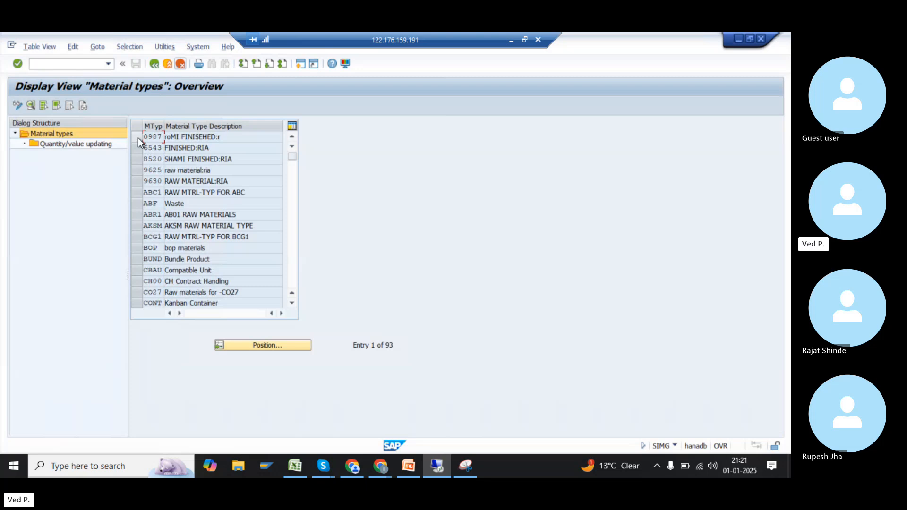
click(138, 138)
click(138, 158)
click(137, 170)
click(136, 181)
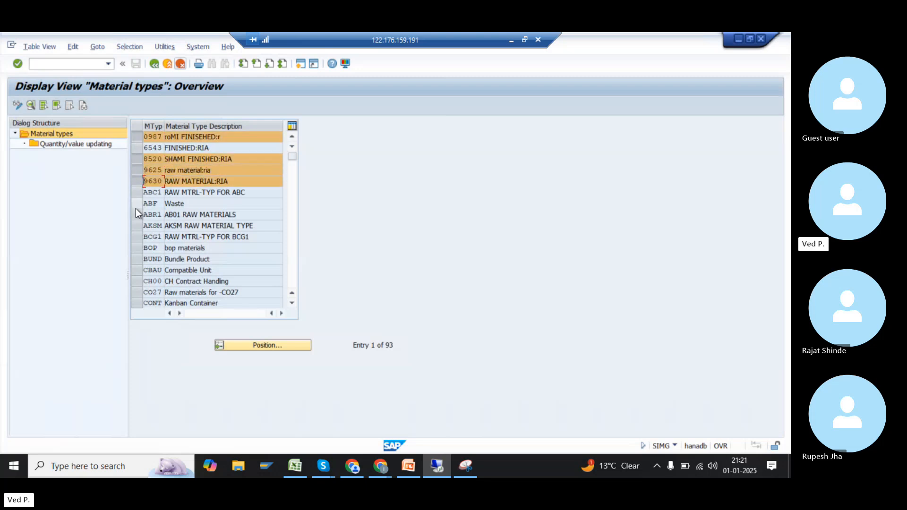
click(137, 181)
click(138, 170)
click(138, 158)
click(138, 136)
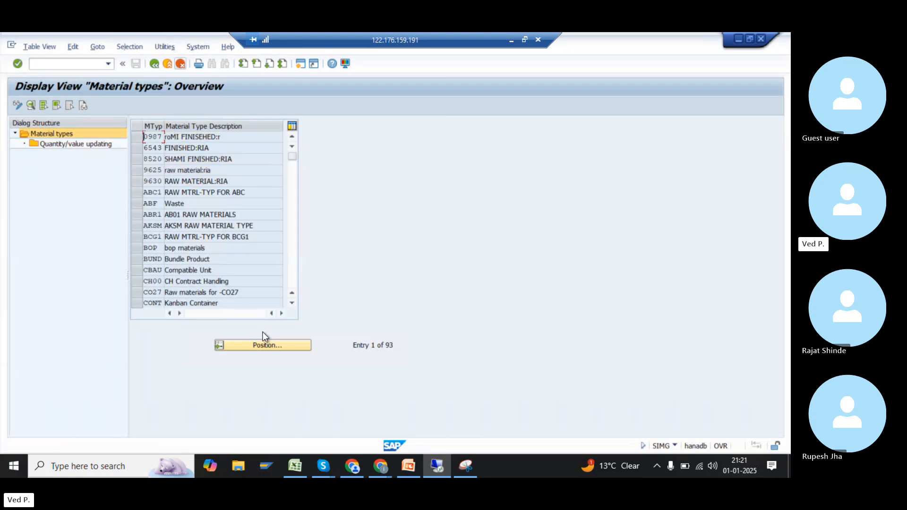
Position the material types list at ROH and select the ROH row
click(264, 342)
text(roh)
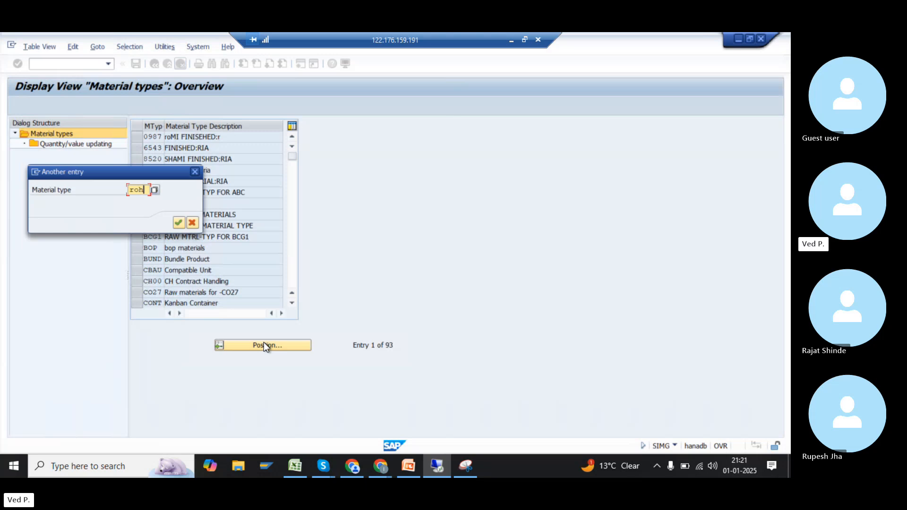
key(Return)
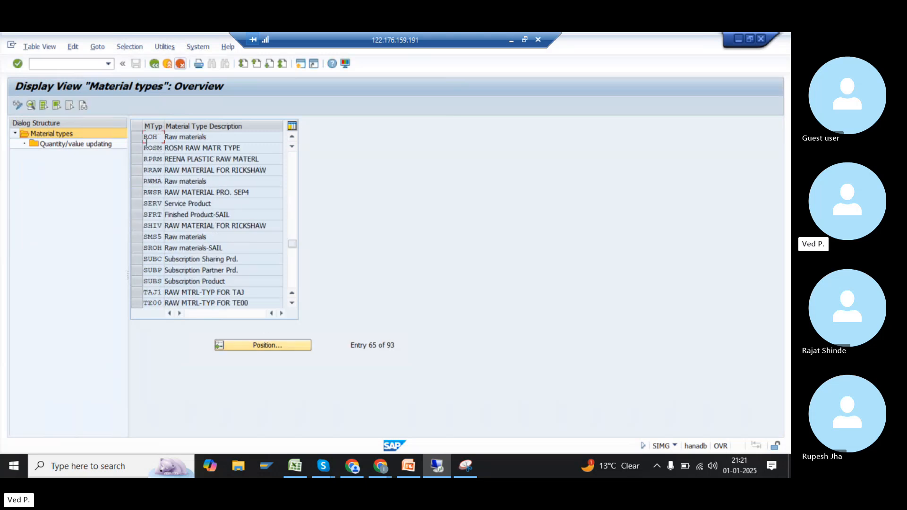
click(136, 136)
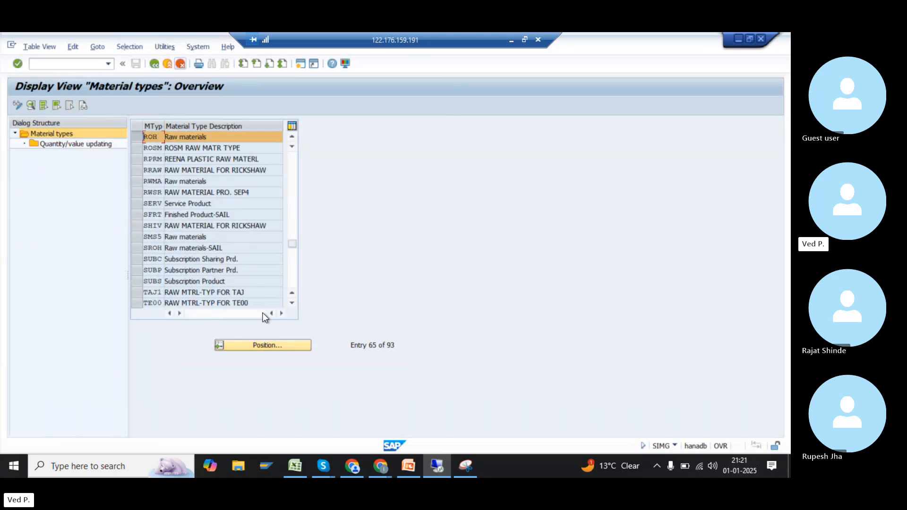
Position the material types list at the HALB entry
click(262, 344)
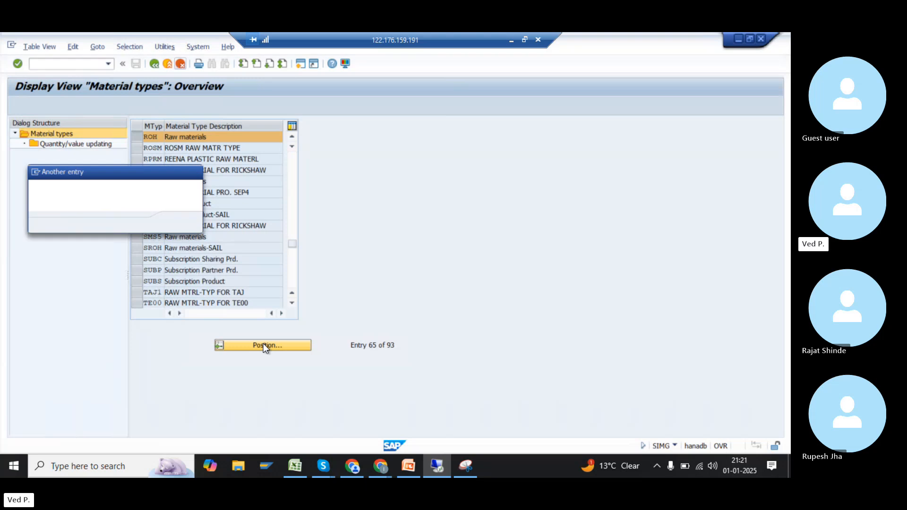
text(hal)
key(Return)
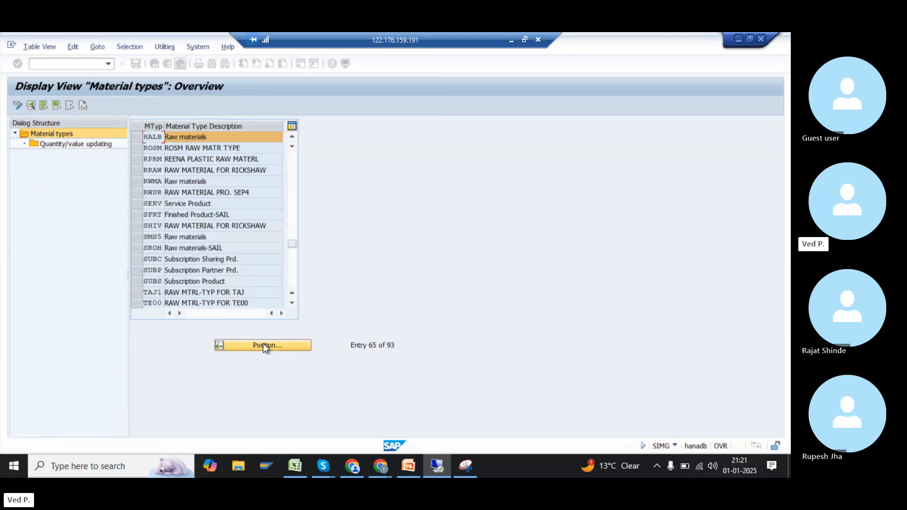
View the details of material type HALB (Semifinished Product) and return to the Display IMG structure
click(136, 140)
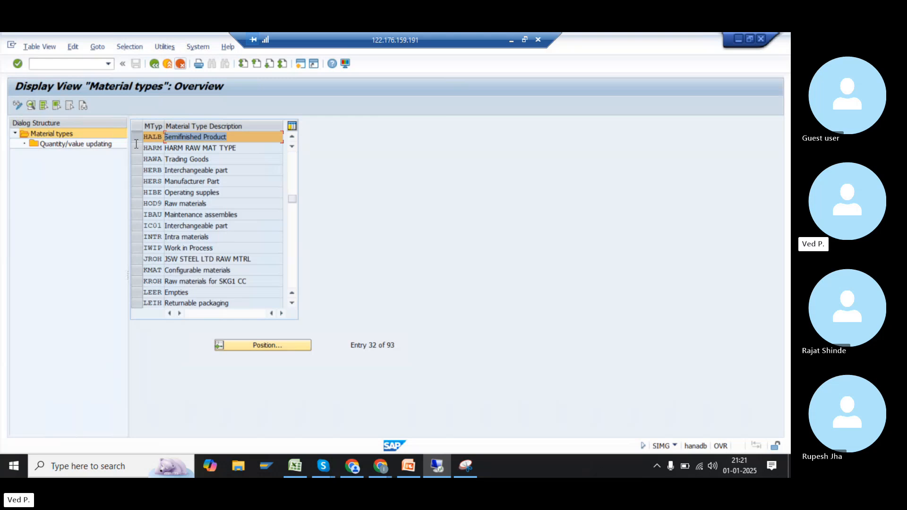
double_click(204, 138)
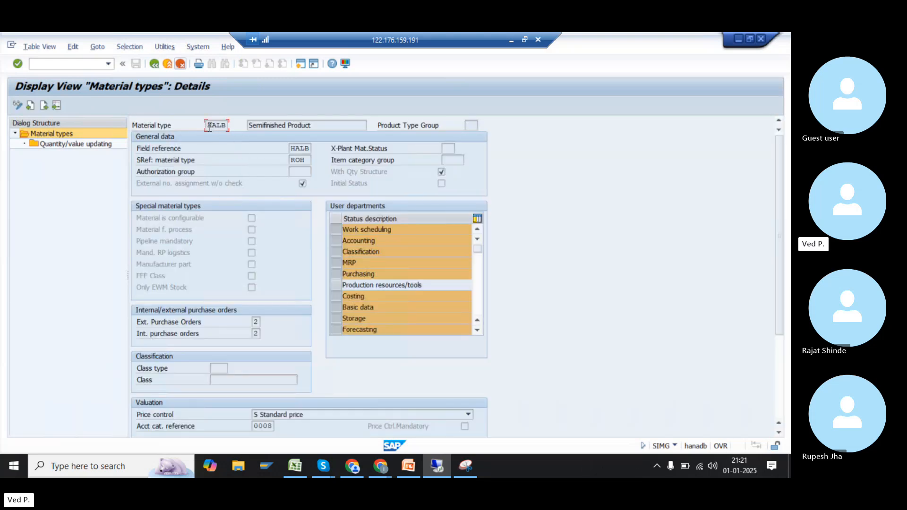
double_click(210, 127)
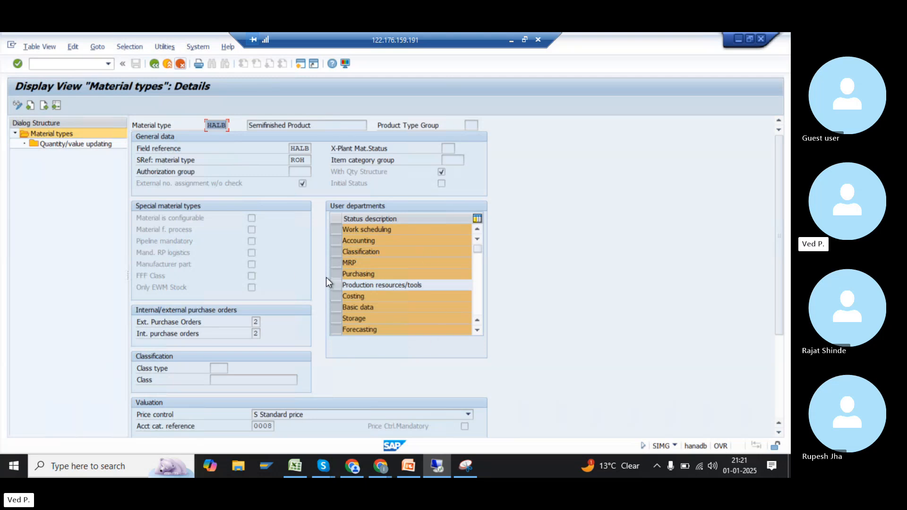
click(58, 66)
text(/)
key(BackSpace)
click(154, 63)
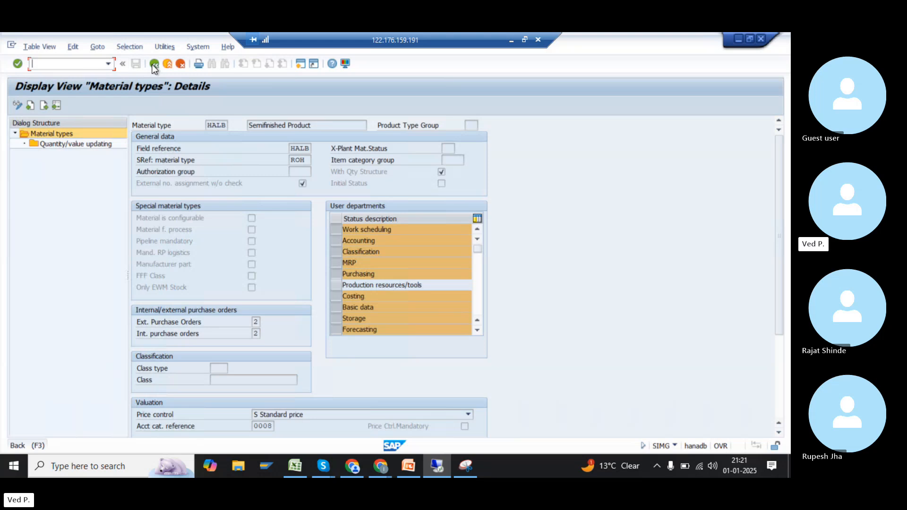
click(154, 63)
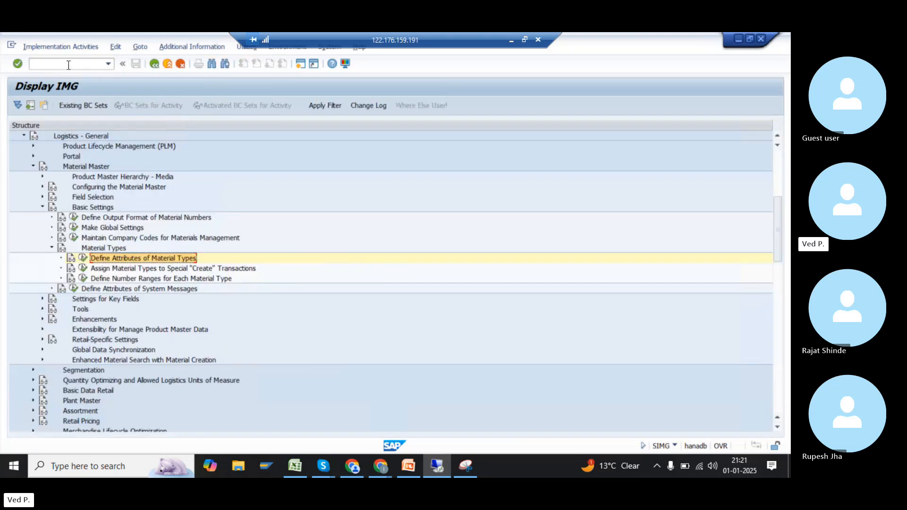
Try to open material type maintenance with transaction OMS2, and decline to display the locked data
click(82, 59)
text(/noms2)
key(Return)
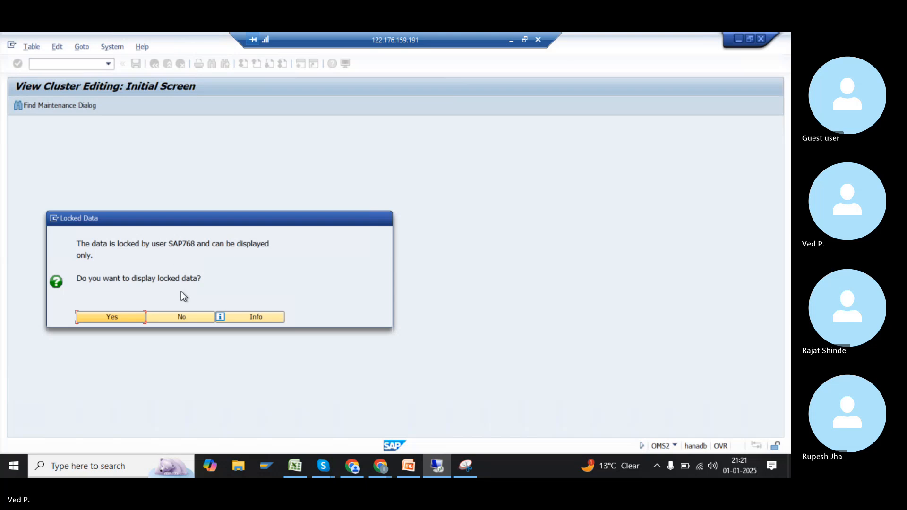
double_click(181, 243)
drag(204, 242, 211, 243)
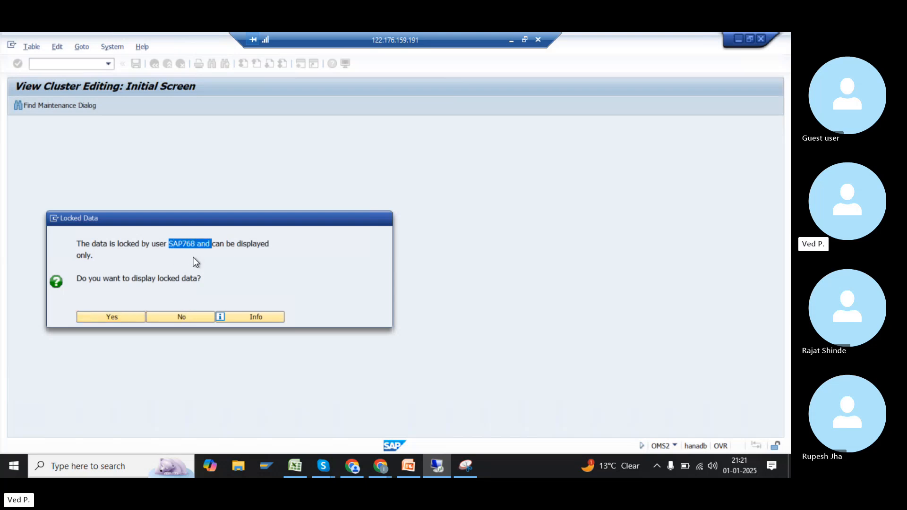
click(189, 246)
click(185, 317)
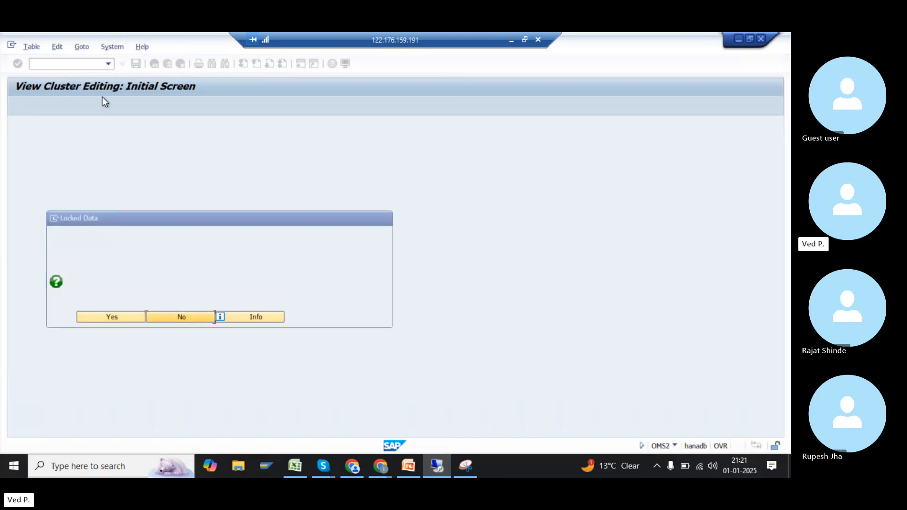
Open the lock entry administration with transaction SM12
text(/nms12)
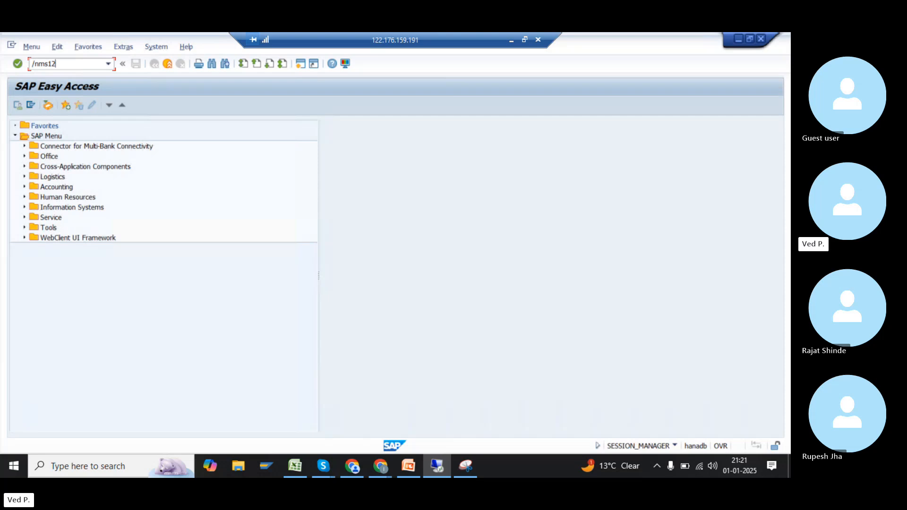
key(Return)
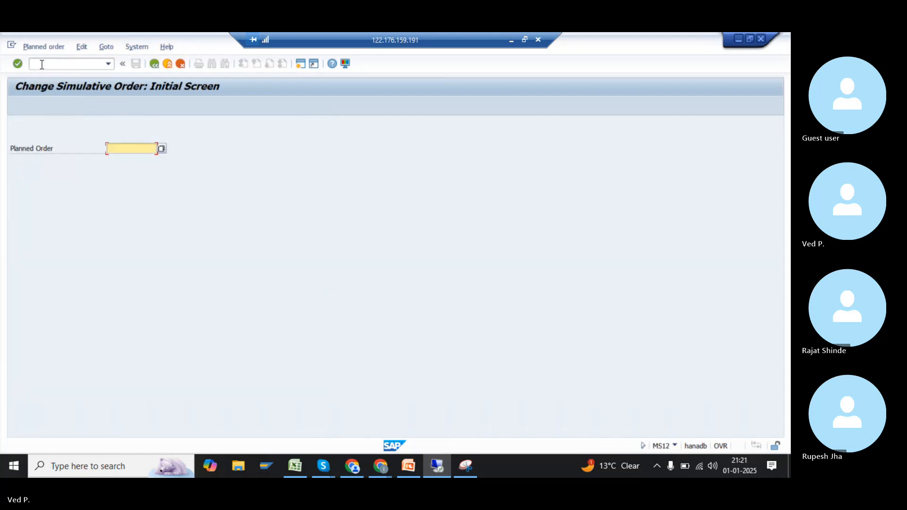
click(41, 64)
text(/nsm12)
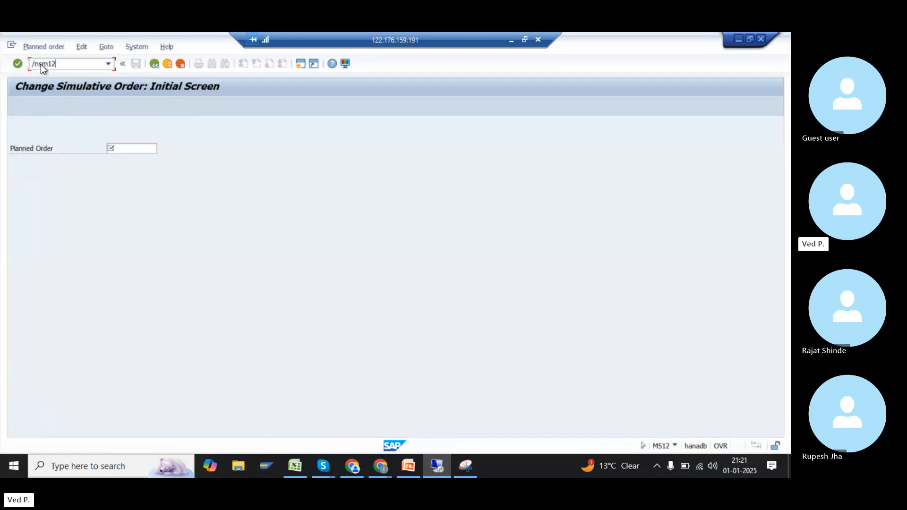
key(Return)
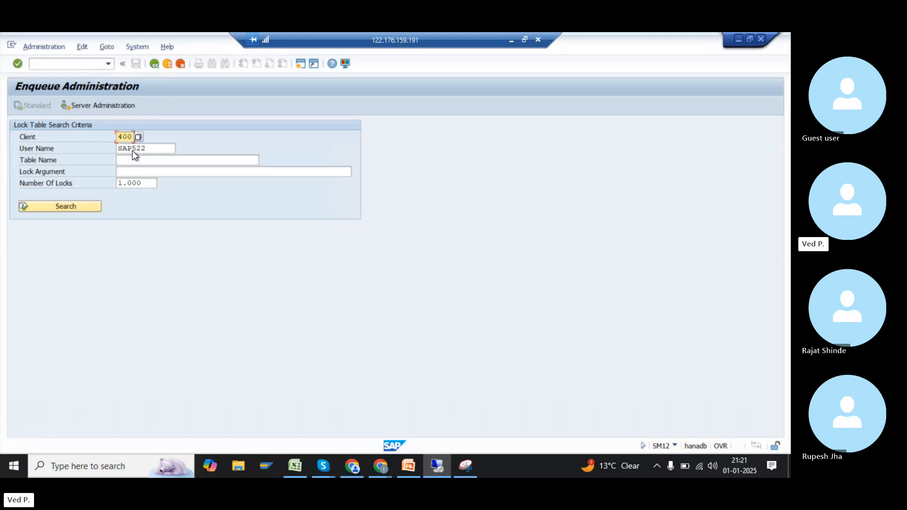
Clear the user name criterion and search for the lock entries of all users in client 400
drag(149, 149, 115, 151)
key(Delete)
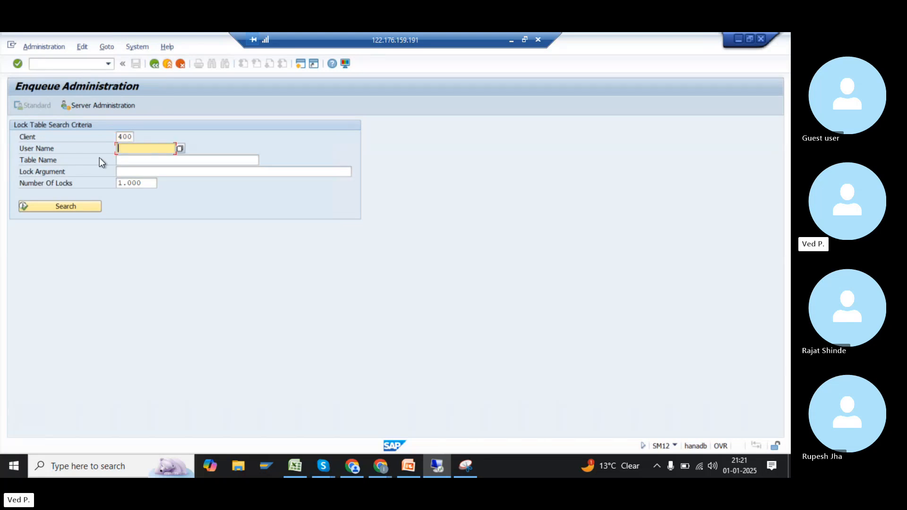
click(75, 206)
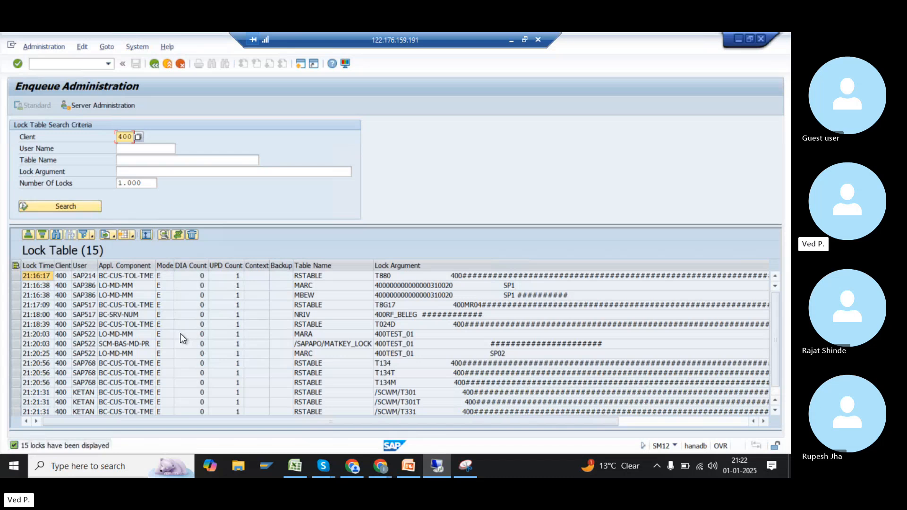
scroll(181, 333, down, 1)
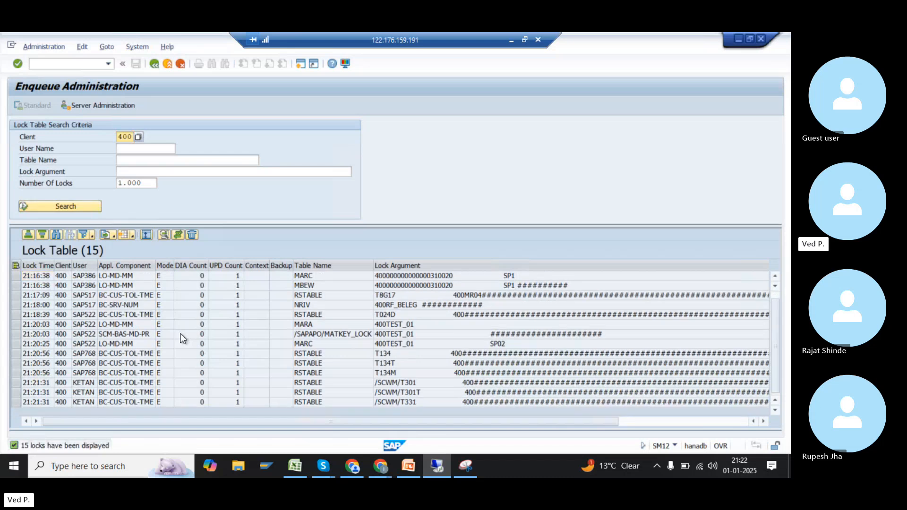
Select all entries in the lock table and delete them
click(22, 265)
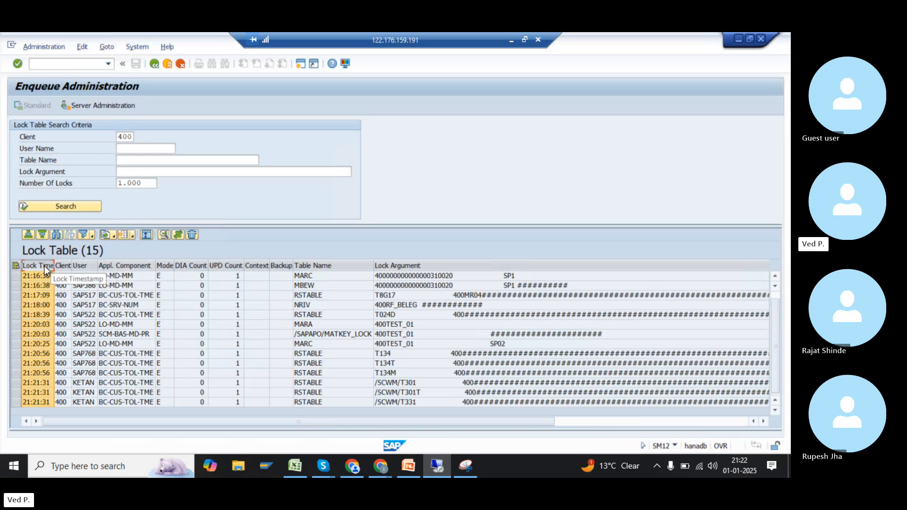
click(16, 265)
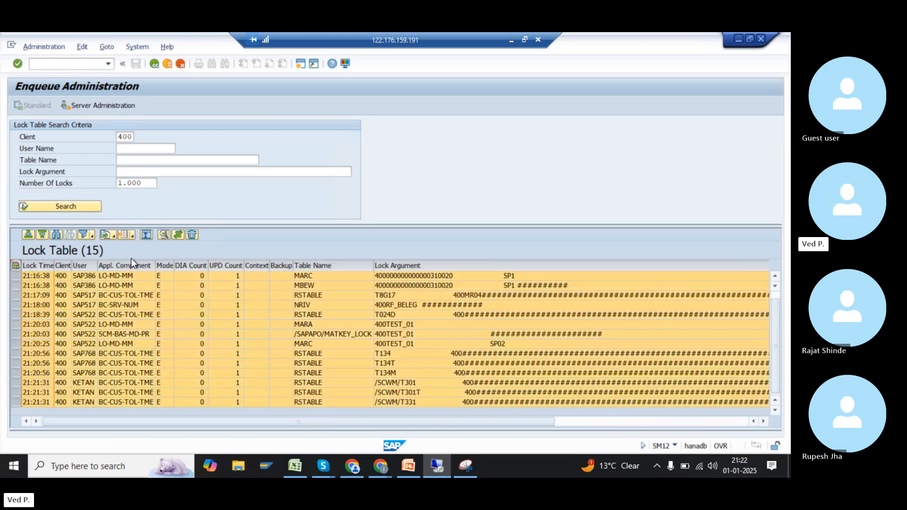
click(193, 235)
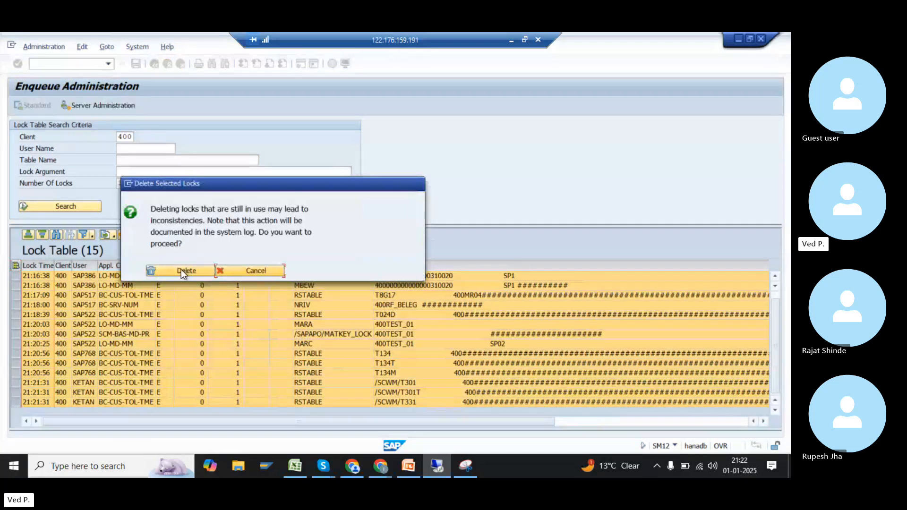
click(180, 269)
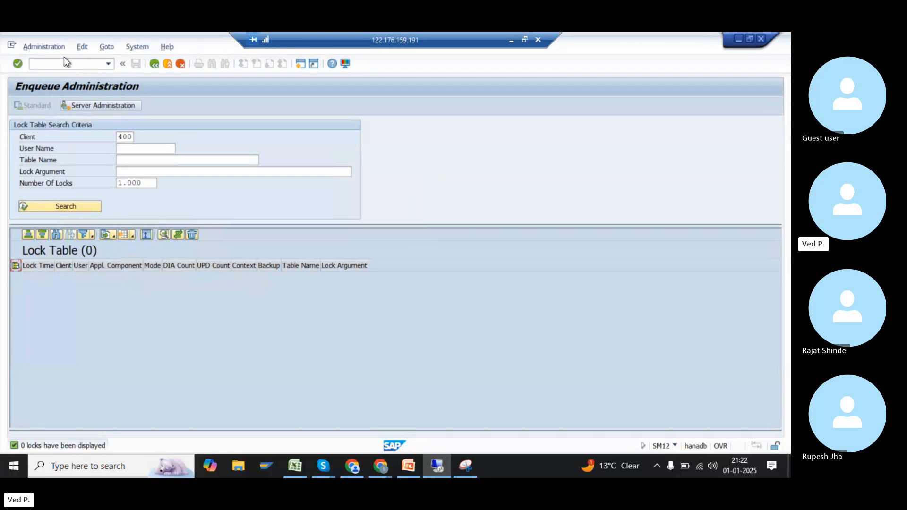
Leave the lock administration and open the material types overview for editing with transaction OMS2
click(64, 59)
text(/n)
key(Return)
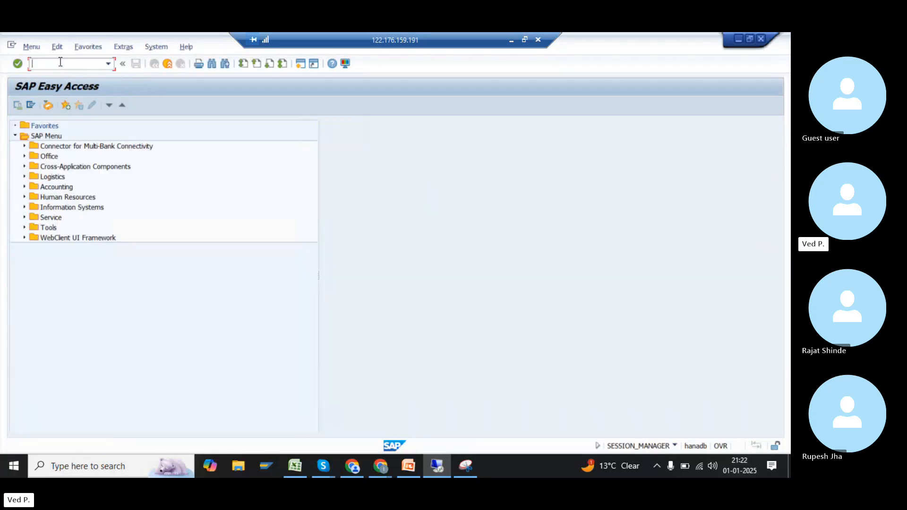
text(sm30)
key(Return)
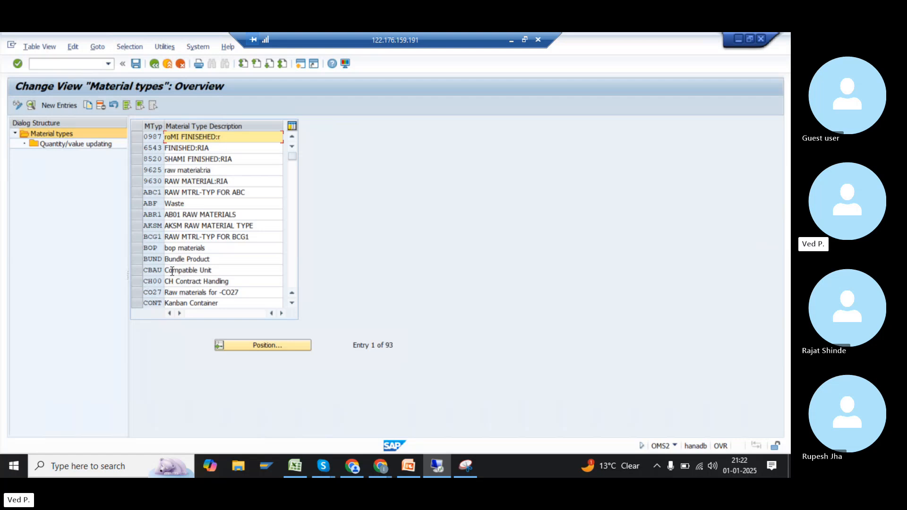
Position the material types list at HALB and start a copy of that entry
click(250, 342)
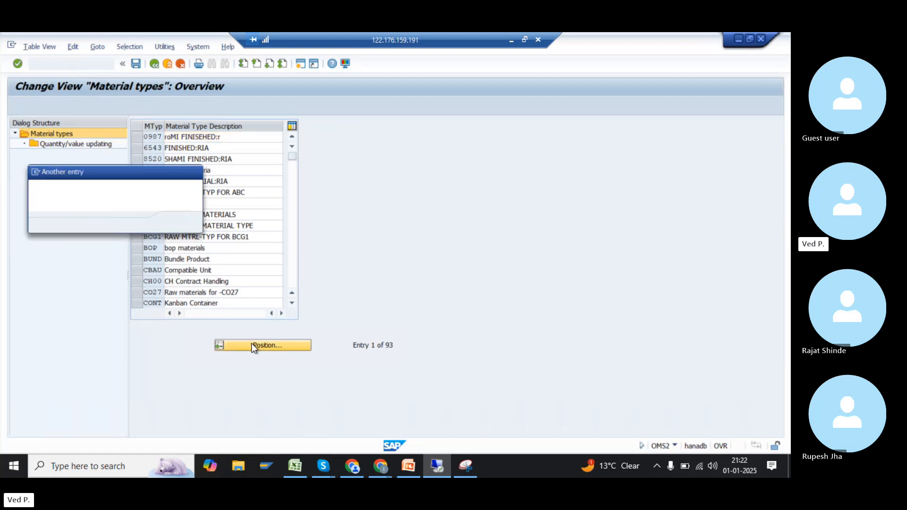
text(halb)
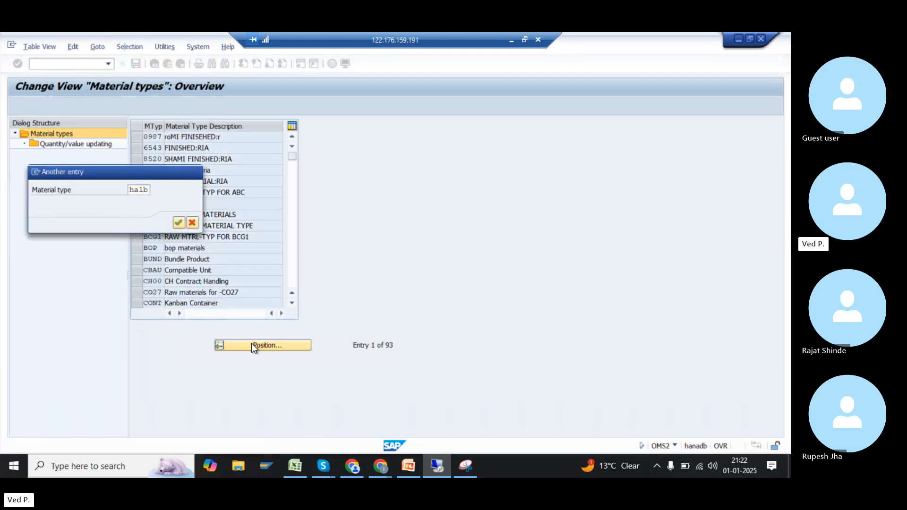
key(Return)
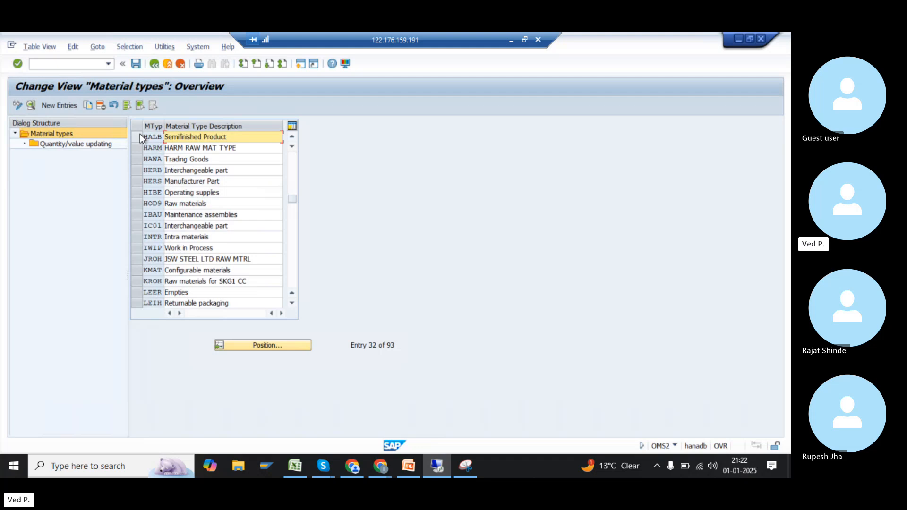
click(140, 136)
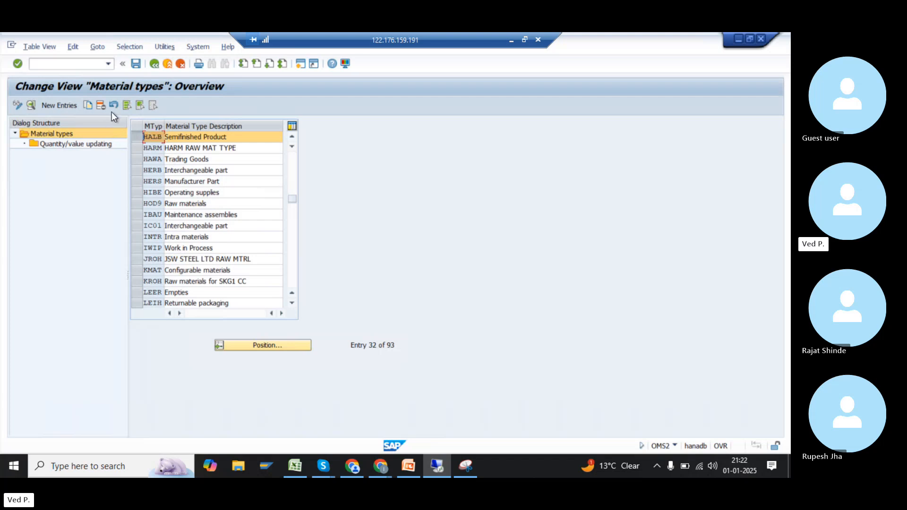
click(90, 107)
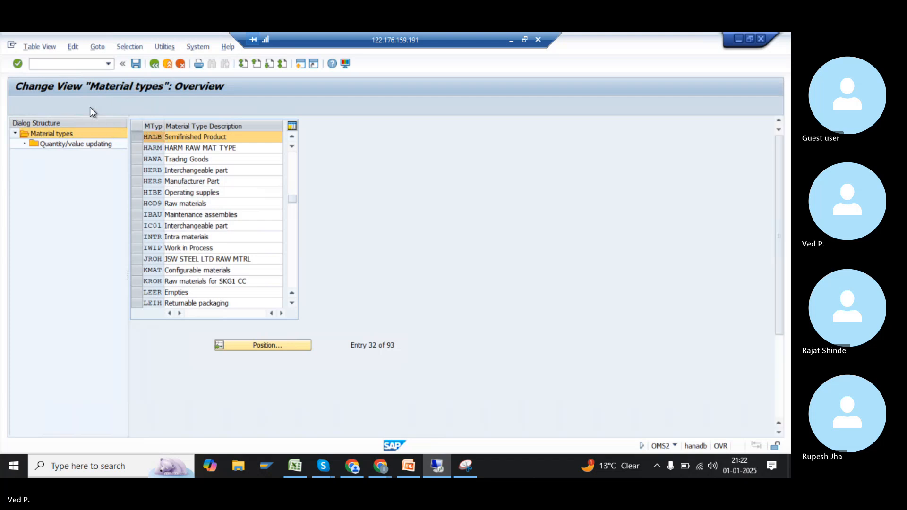
Enter ZALB as the material type key of the copy
drag(86, 125, 115, 125)
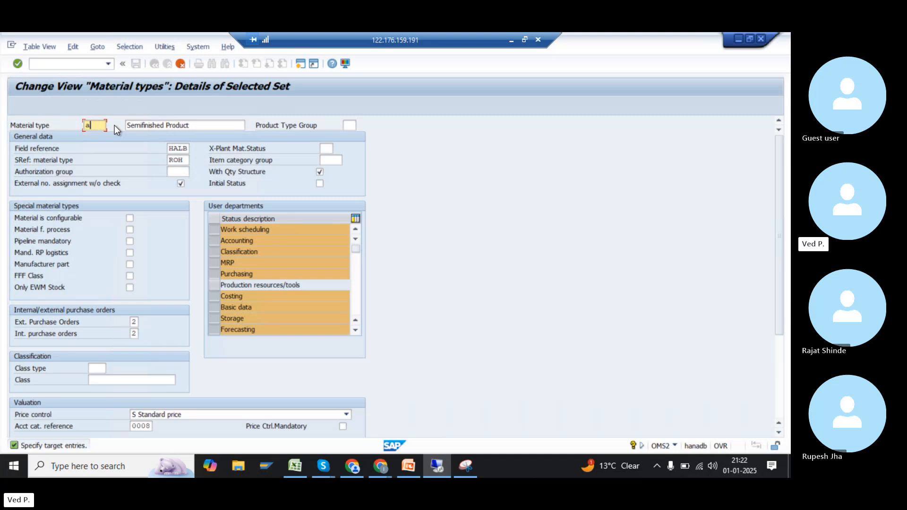
key(BackSpace)
text(za)
drag(115, 126, 77, 128)
click(93, 128)
drag(92, 127, 105, 125)
key(Tab)
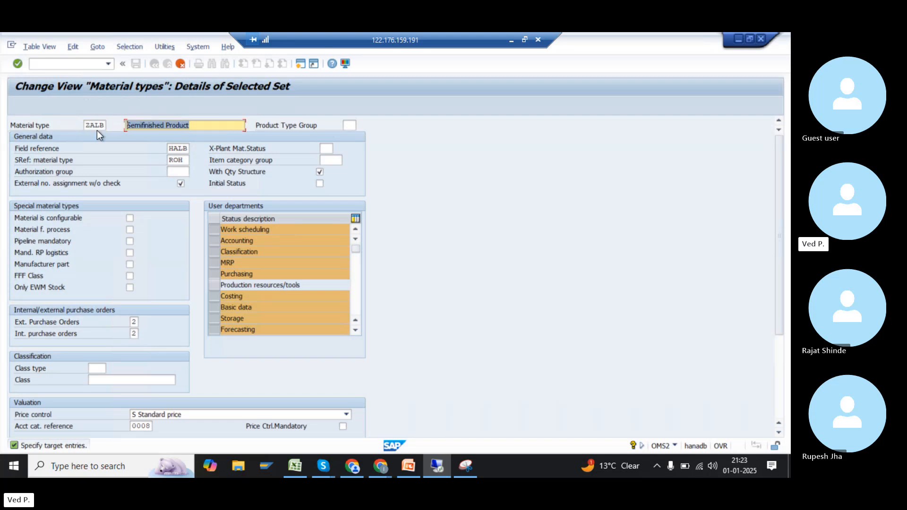
Replace the description of material type ZALB with "SP00 SFG Materal Type"
text(sp02)
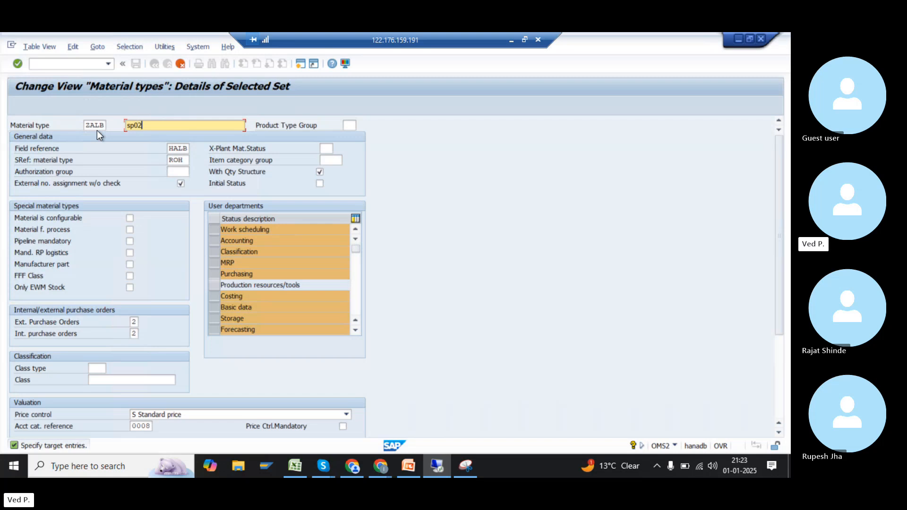
key(Tab)
key(shift+Tab)
key(shift+Home)
text(sp00)
key(BackSpace)
key(BackSpace)
key(BackSpace)
key(BackSpace)
text(SP00 mat)
key(BackSpace)
key(BackSpace)
key(BackSpace)
text(SFG Maeria)
key(BackSpace)
key(BackSpace)
key(BackSpace)
key(BackSpace)
text(teral Type)
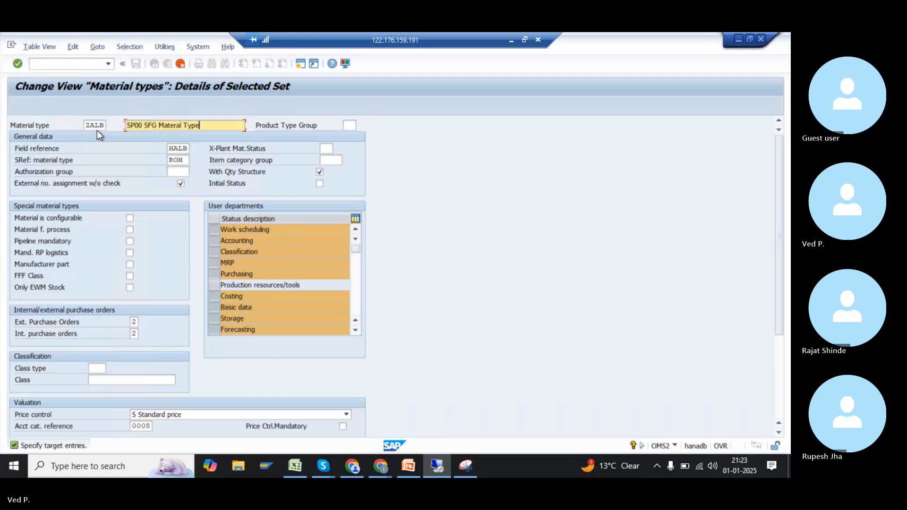
Confirm the copied material type together with its quantity/value updating settings
key(Return)
key(Return)
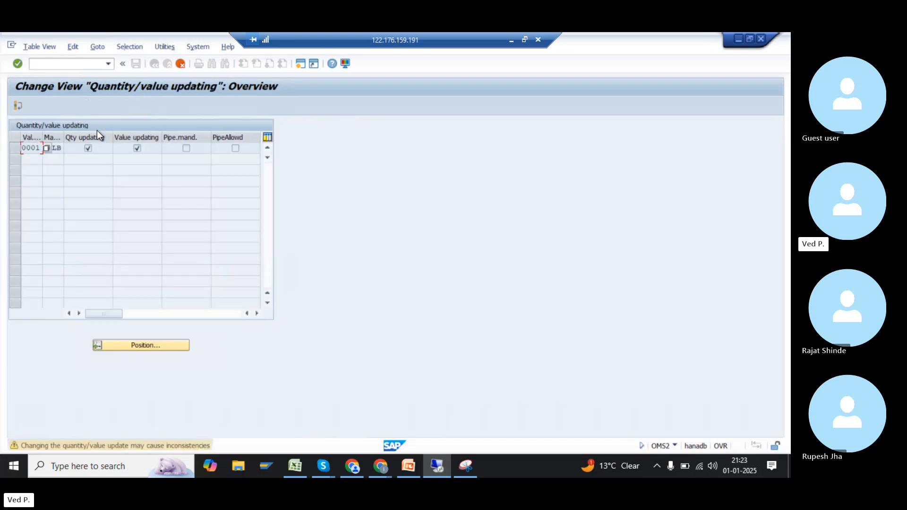
key(Return)
key(Return)
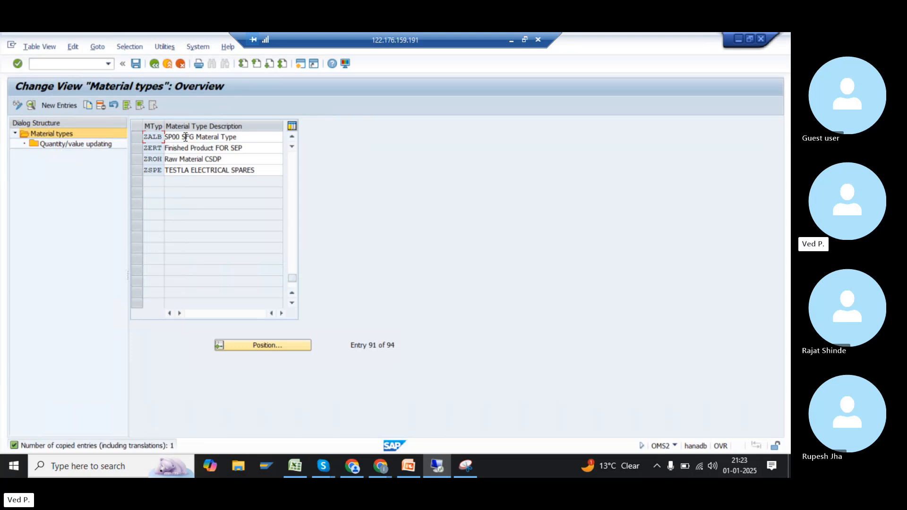
Save material type ZALB under the customizing request DEFINE ENTERPRISE STRUCTURE
click(137, 136)
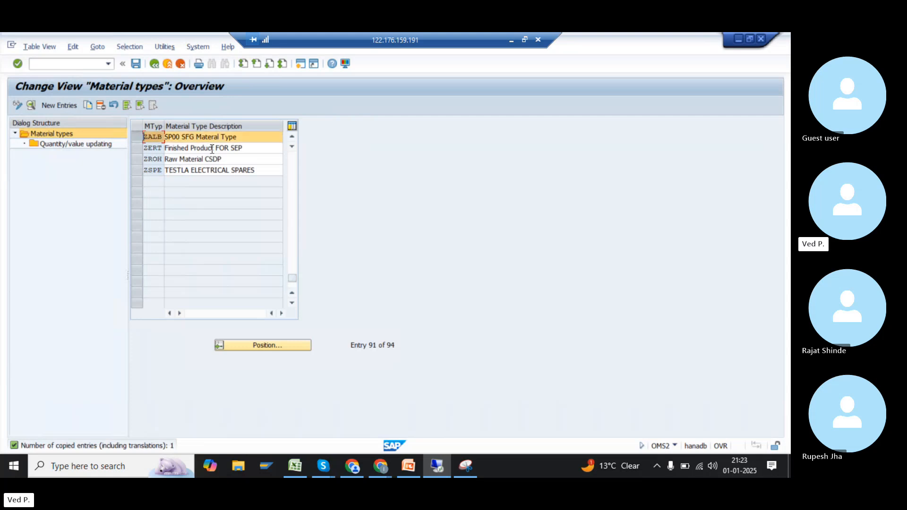
click(137, 63)
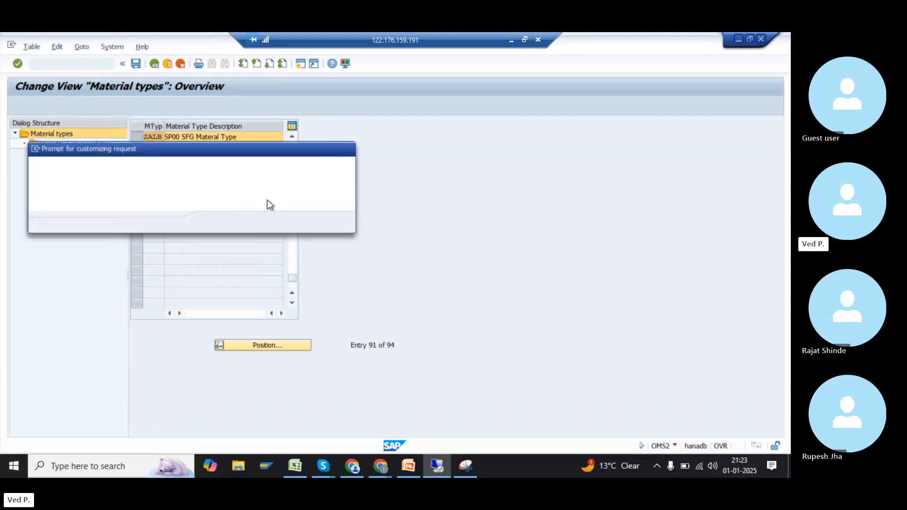
click(217, 222)
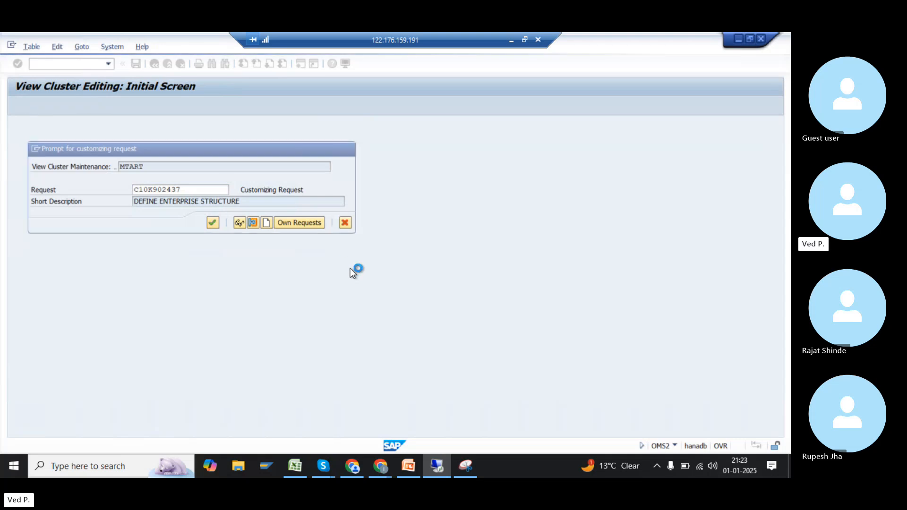
Open transaction MM01 in a new session and enter Test_01 as the material
click(67, 62)
text(/omm01)
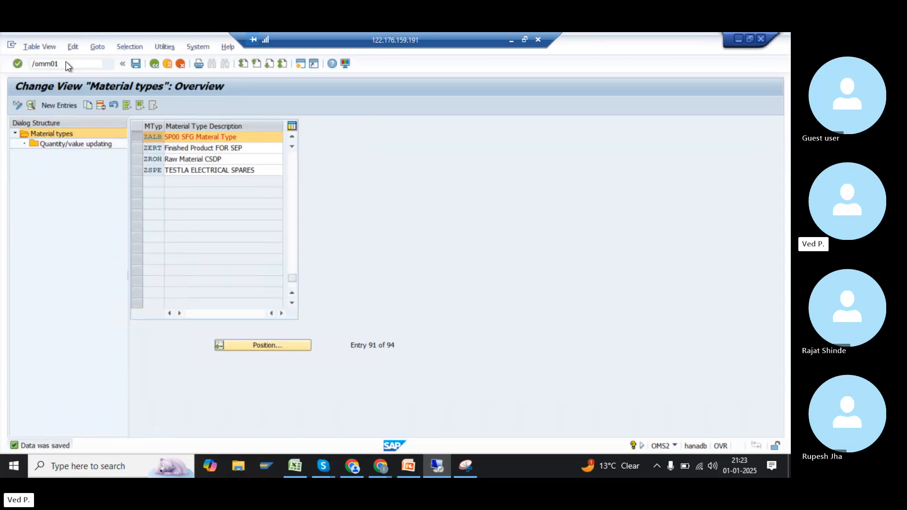
key(Return)
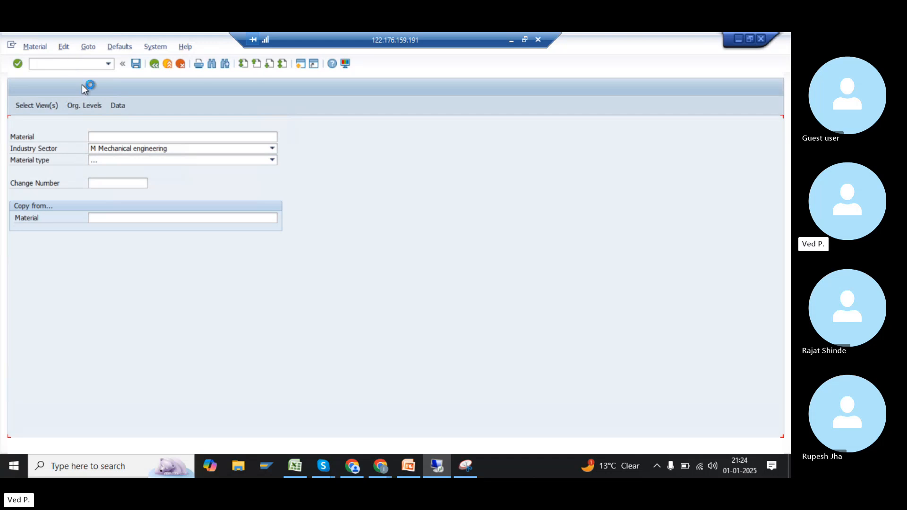
text(Test_0)
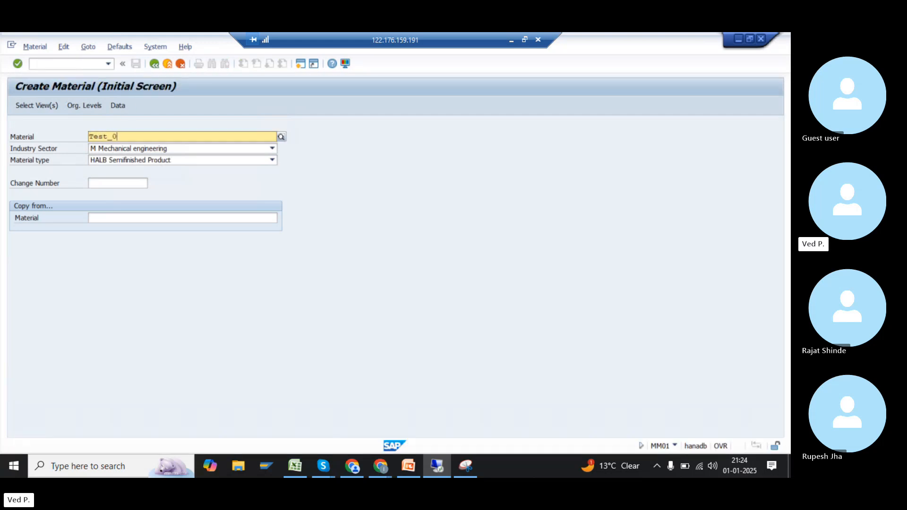
text(1)
Set the material type to ZALB SP00 SFG Materal Type and bring up the view selection for Test_01
click(118, 182)
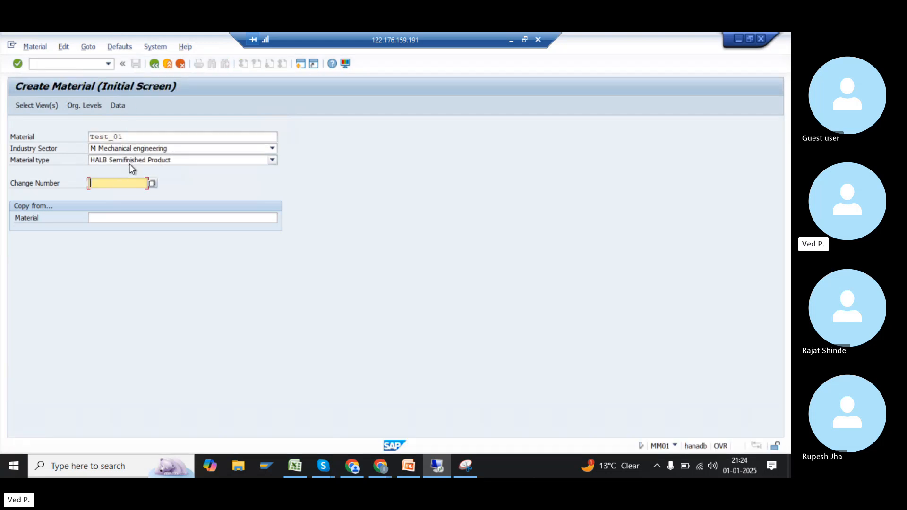
click(129, 162)
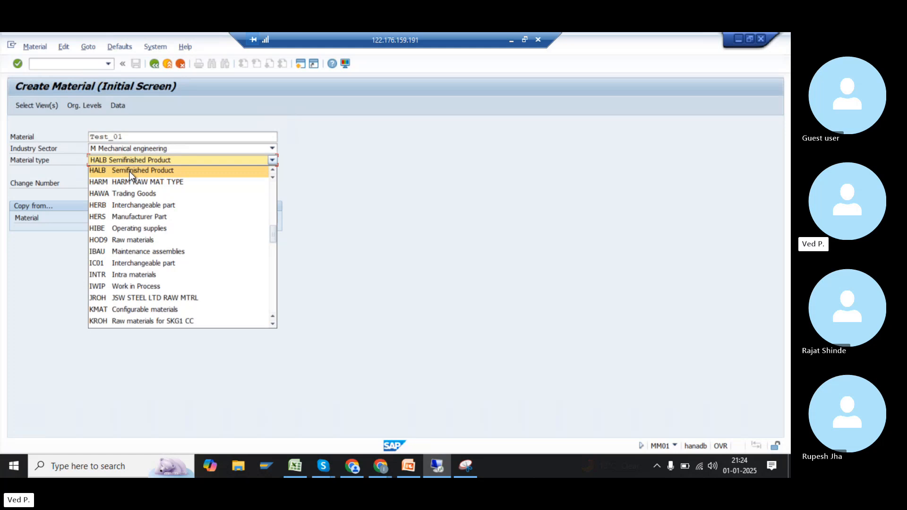
click(123, 173)
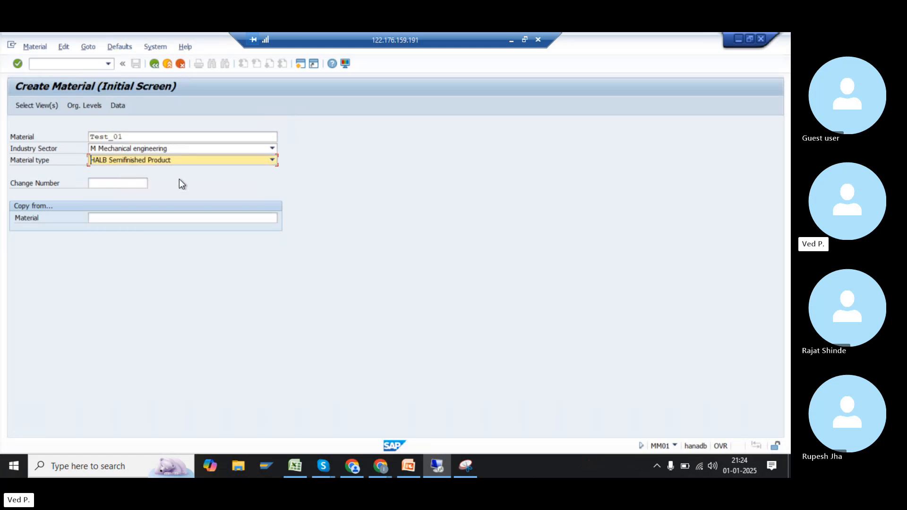
text(ZALB SP00 SFG Materal Type)
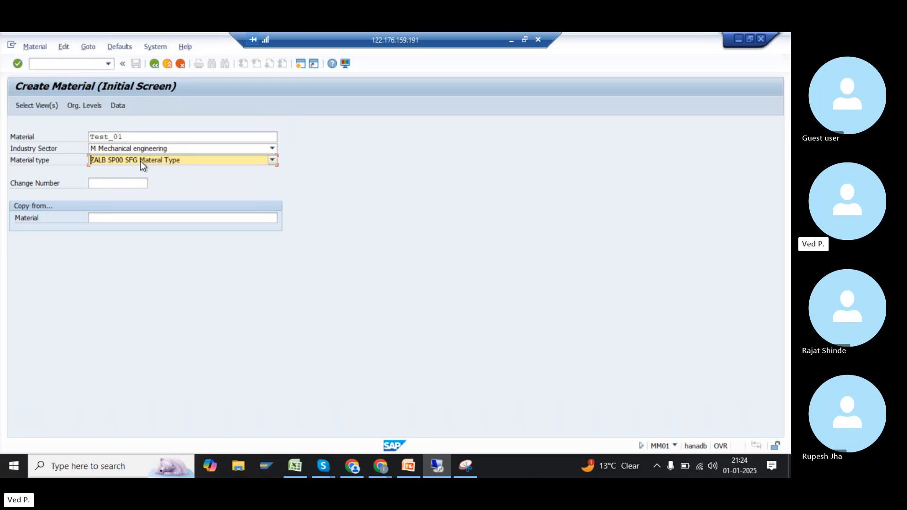
key(Return)
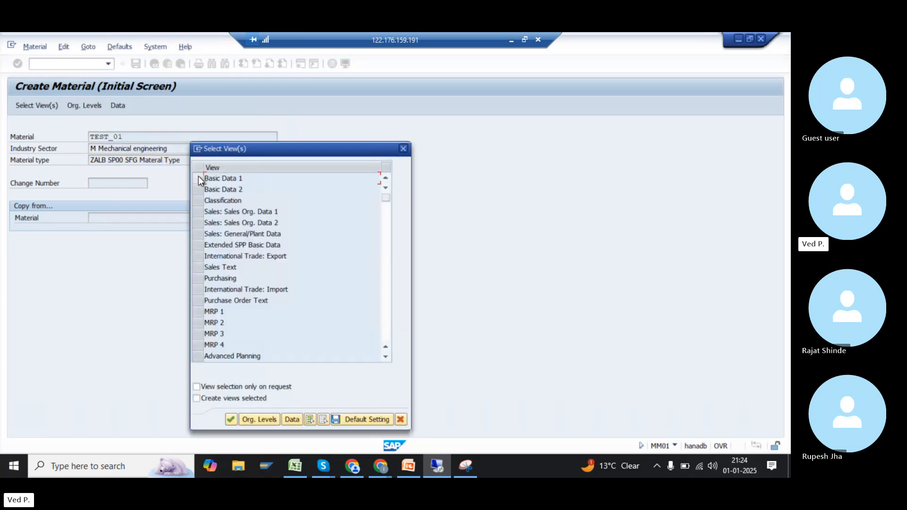
click(198, 178)
click(197, 189)
click(197, 200)
click(198, 222)
click(199, 244)
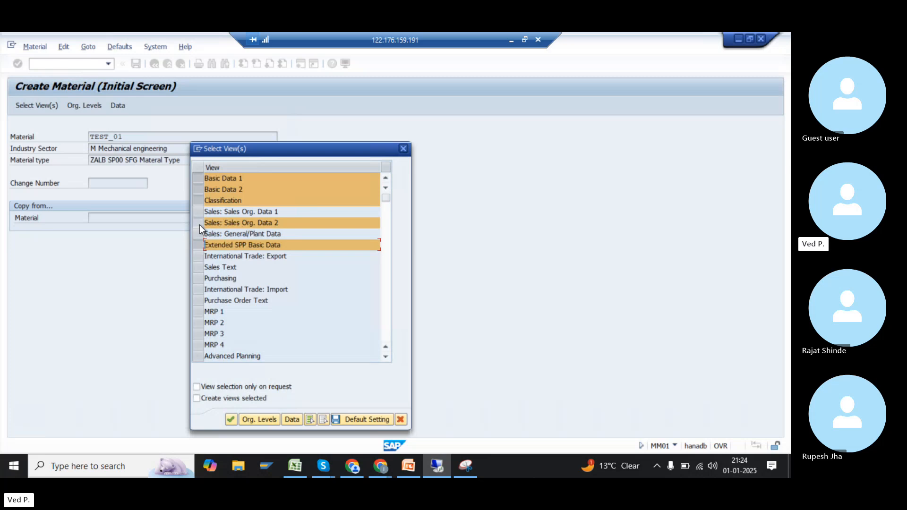
click(199, 223)
click(199, 234)
click(197, 200)
click(199, 189)
click(199, 179)
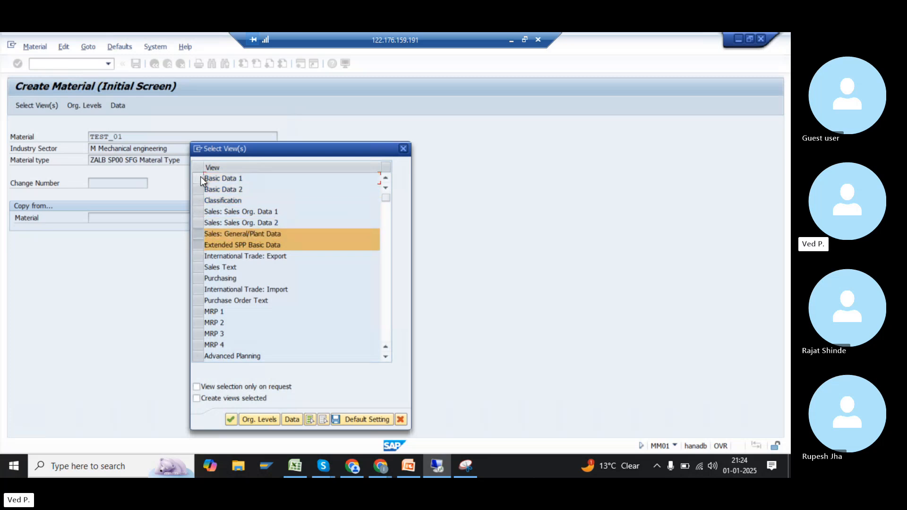
click(200, 235)
click(199, 245)
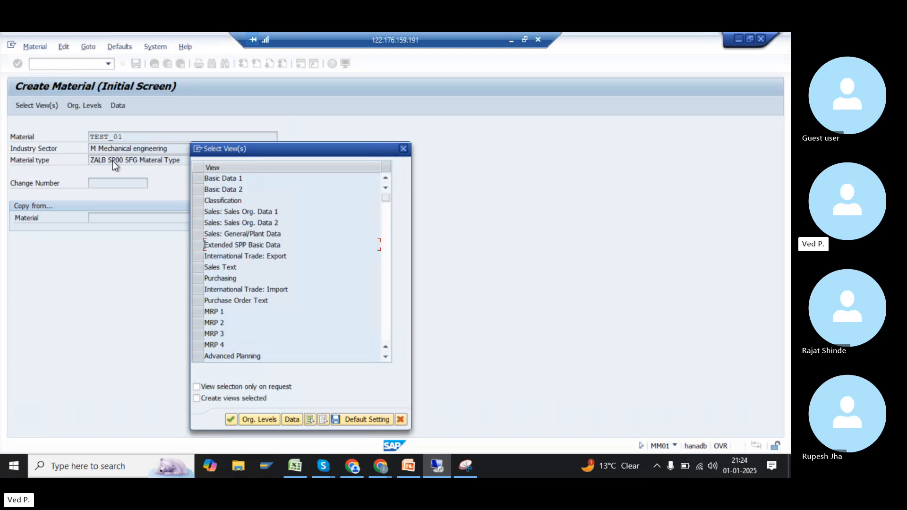
Mark the Sales Org. Data 1, Sales Org. Data 2 and Sales General/Plant Data views, and clear the marks again
click(197, 211)
click(197, 222)
click(197, 233)
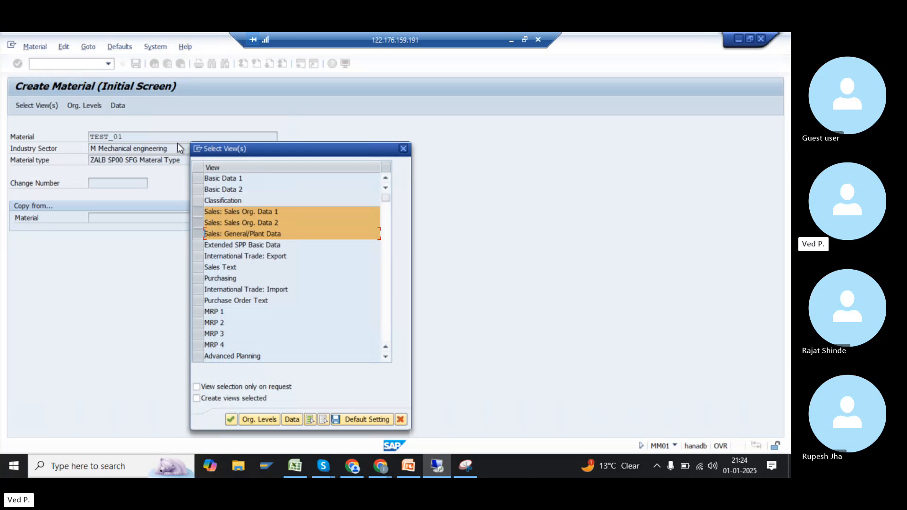
click(203, 214)
click(202, 220)
click(200, 233)
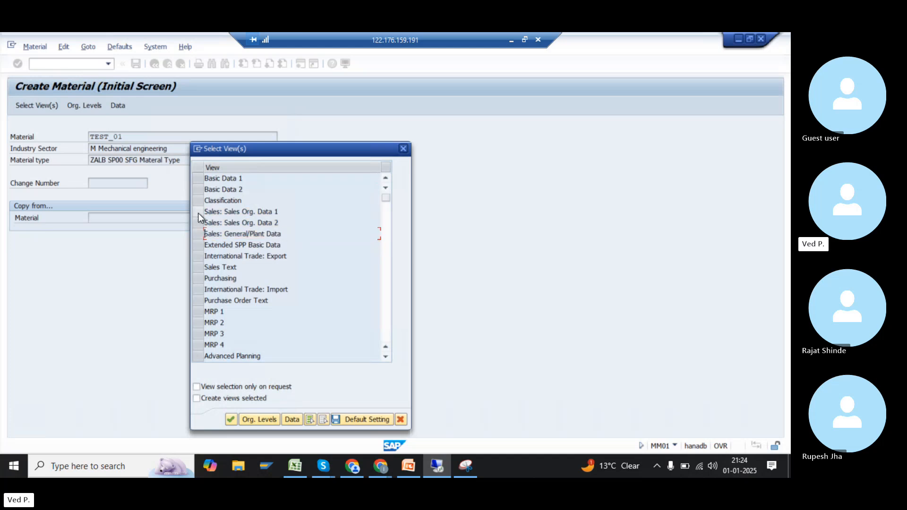
Switch to the material types overview session and open the details of ZALB
key(alt+Tab)
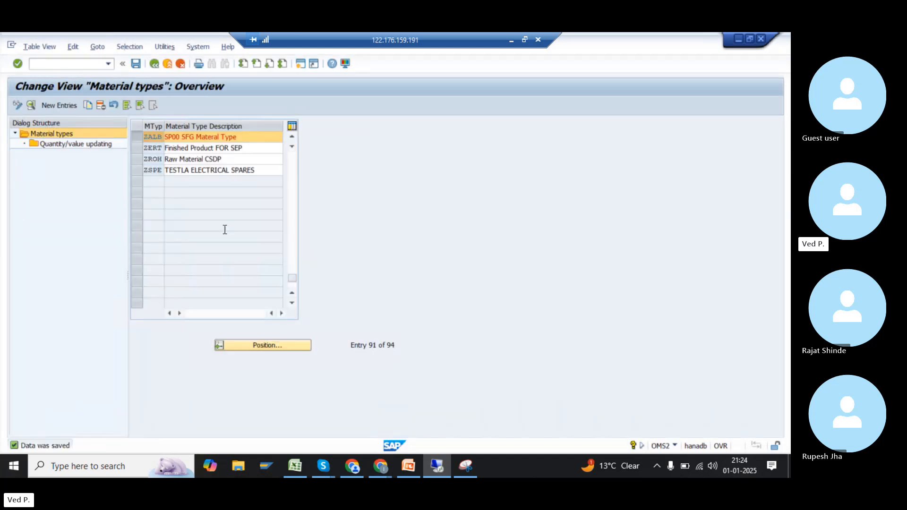
click(142, 136)
double_click(184, 137)
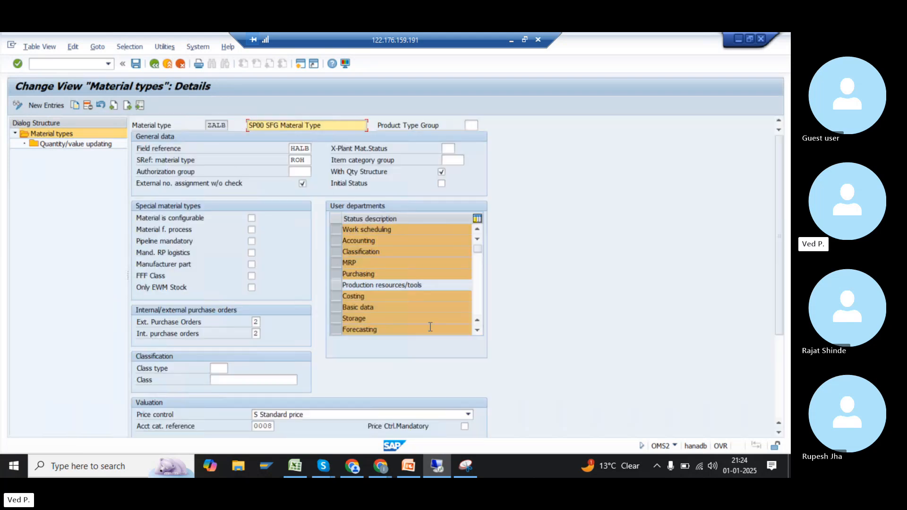
Capture the ZALB details screen with the Snipping Tool
click(465, 466)
click(21, 61)
drag(19, 93, 568, 432)
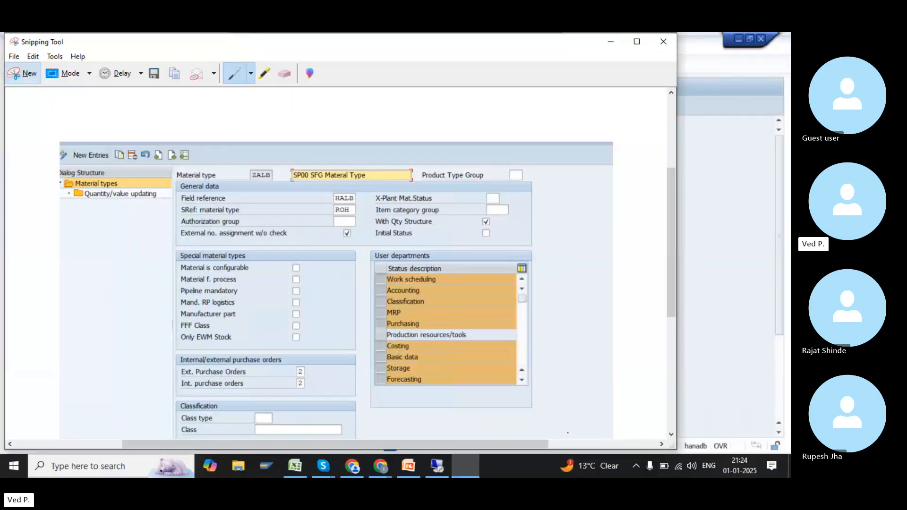
Annotate the snip with pen marks around User departments and its entries, and an arrow from the circled ZALB key to the list
mouse_move(413, 241)
mouse_down()
mouse_move(381, 242)
mouse_move(399, 264)
mouse_move(415, 235)
mouse_up()
mouse_move(530, 278)
mouse_down()
mouse_move(564, 366)
mouse_move(540, 381)
mouse_up()
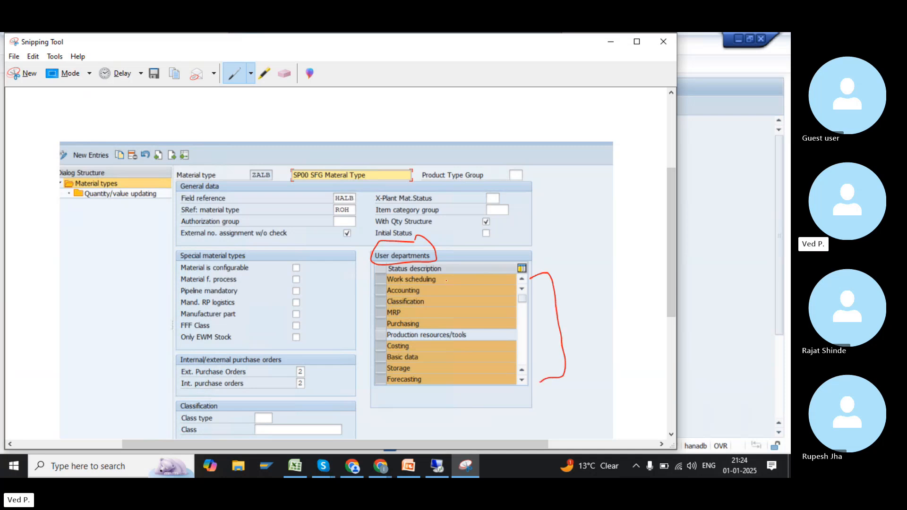
drag(446, 280, 465, 258)
mouse_move(435, 289)
mouse_down()
mouse_move(456, 286)
mouse_move(455, 351)
mouse_up()
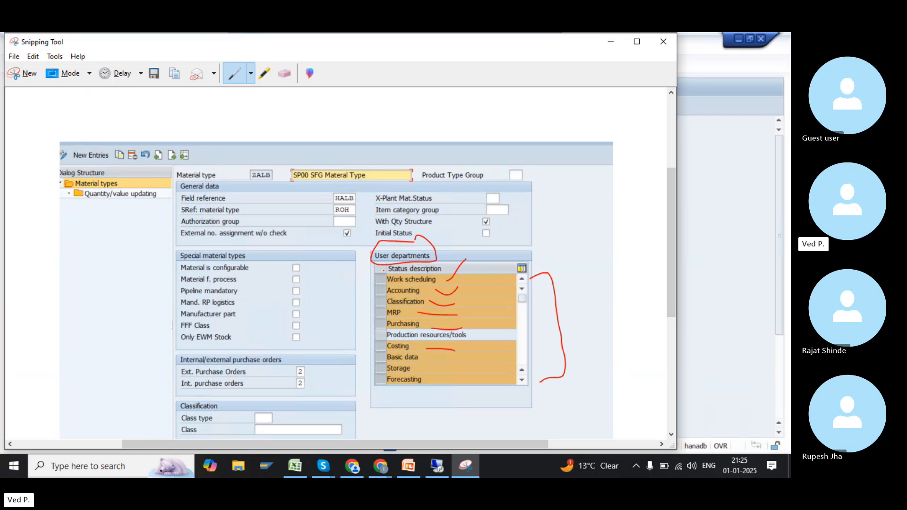
mouse_move(272, 153)
mouse_down()
mouse_move(243, 178)
mouse_move(284, 170)
mouse_move(267, 190)
mouse_move(336, 274)
mouse_move(367, 280)
mouse_up()
mouse_move(368, 280)
mouse_down()
mouse_move(360, 290)
mouse_move(368, 363)
mouse_up()
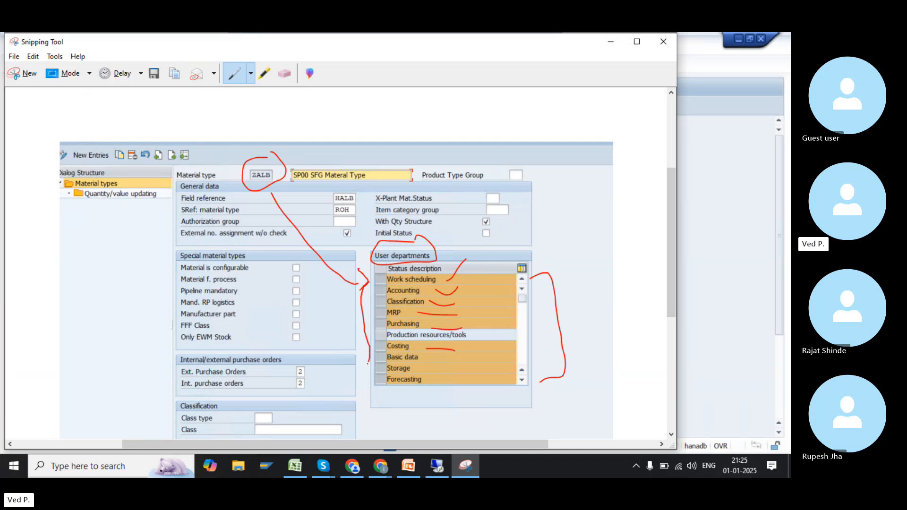
Return to the ZALB details in SAP, deselect Sales in the user departments, and save the change
click(705, 318)
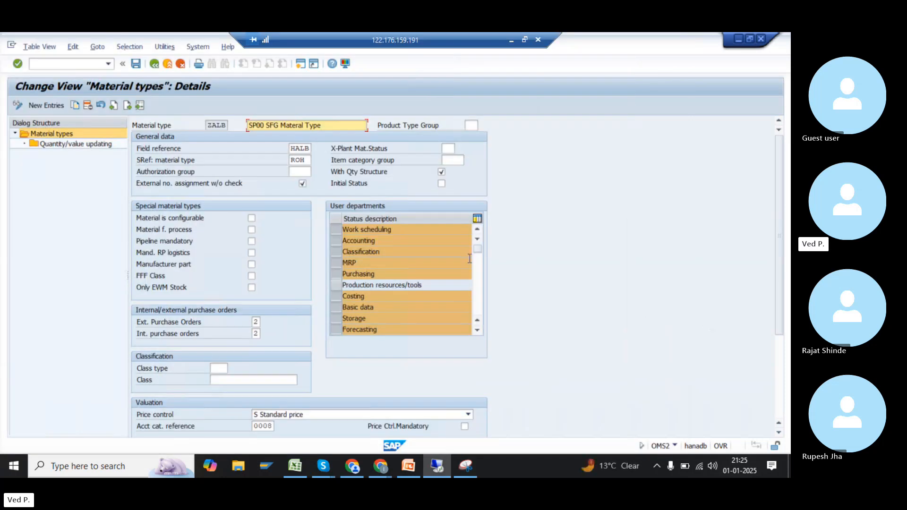
click(480, 328)
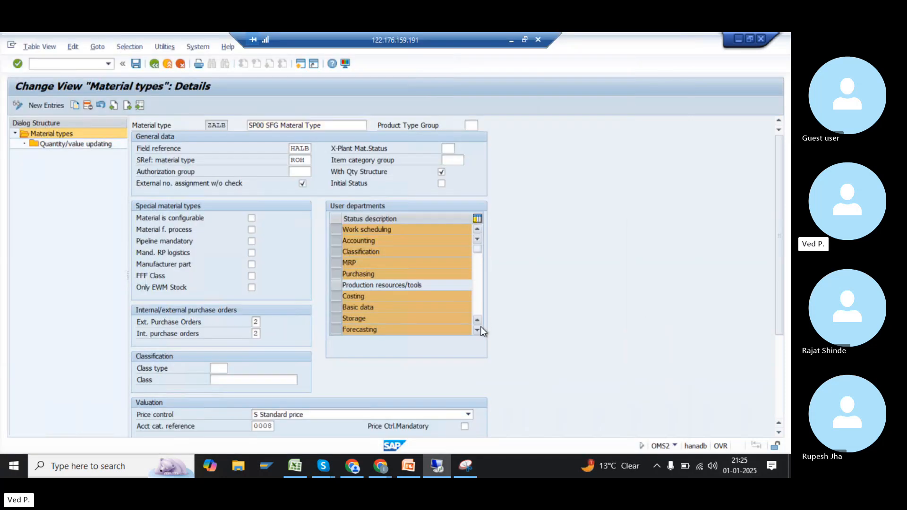
click(480, 328)
click(480, 328)
click(480, 329)
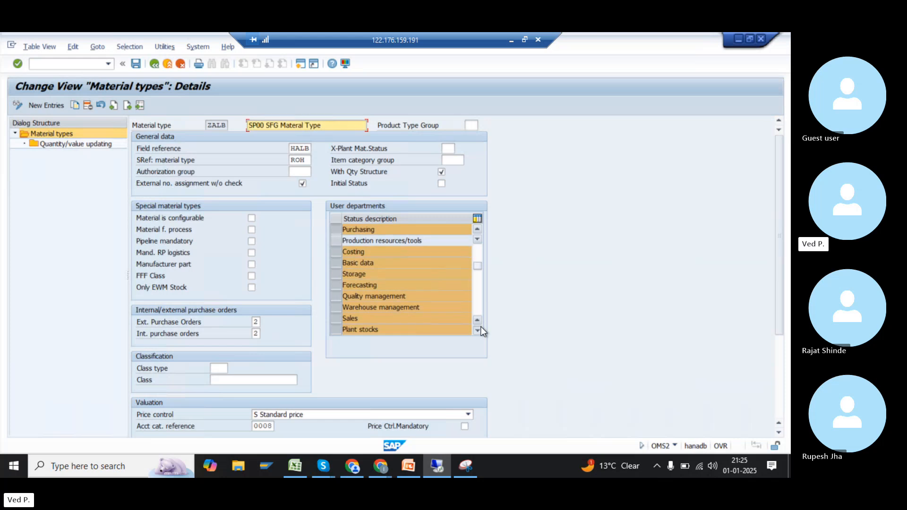
click(480, 328)
click(338, 310)
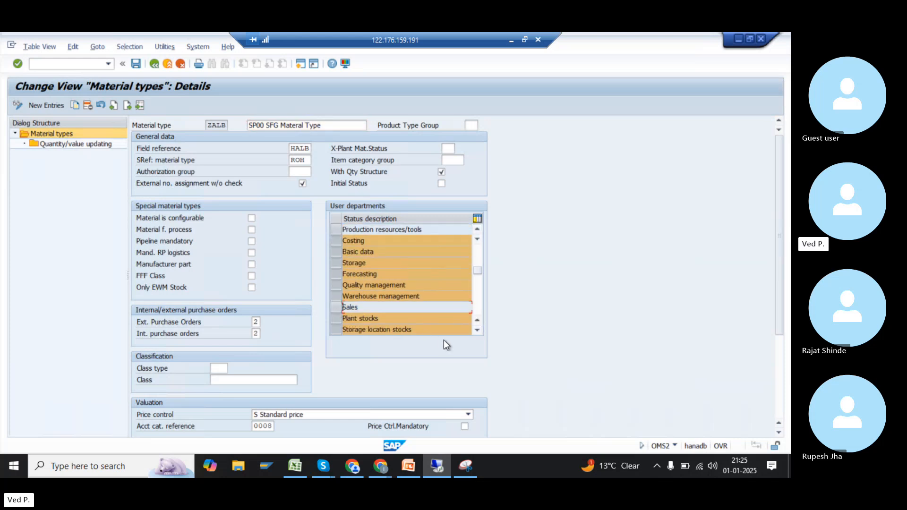
click(137, 64)
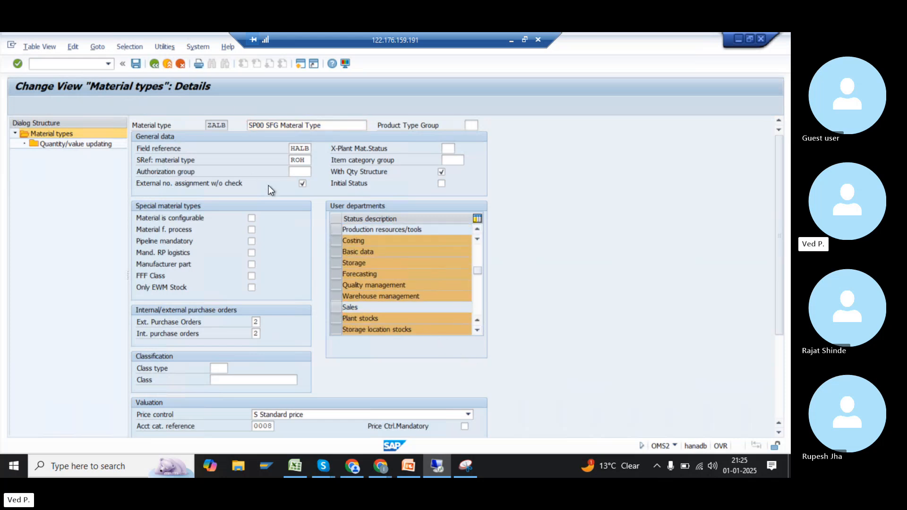
Restart MM01 for material test_01 and check which views are offered for material type ZALB
key(alt+Tab)
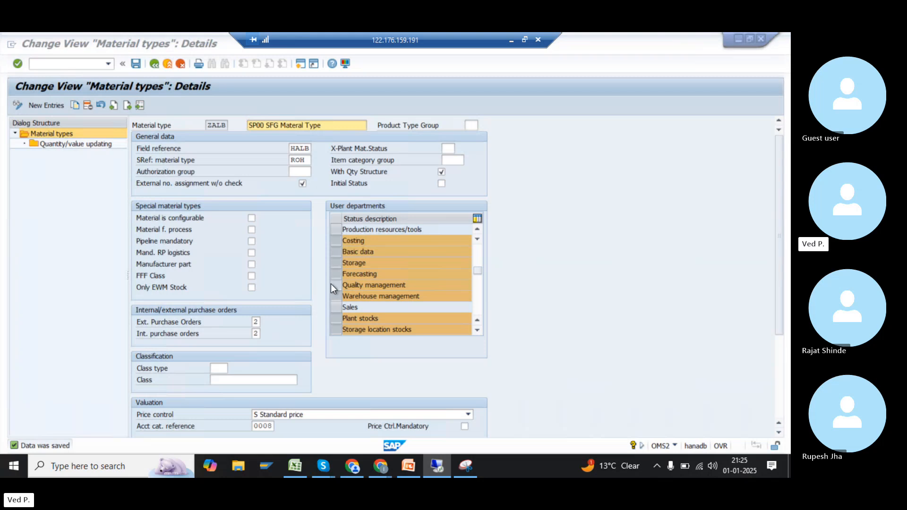
drag(197, 211, 197, 232)
key(Escape)
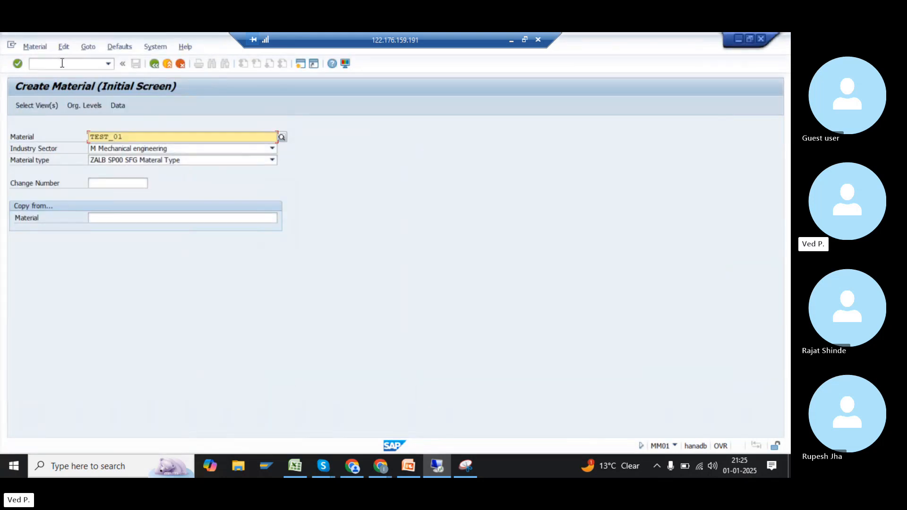
key(ctrl+slash)
text(/nmm01)
key(Return)
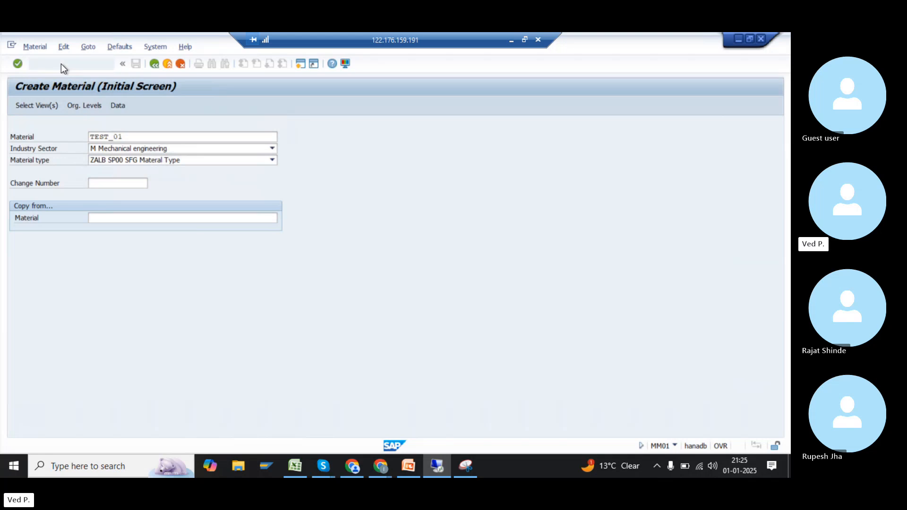
key(Return)
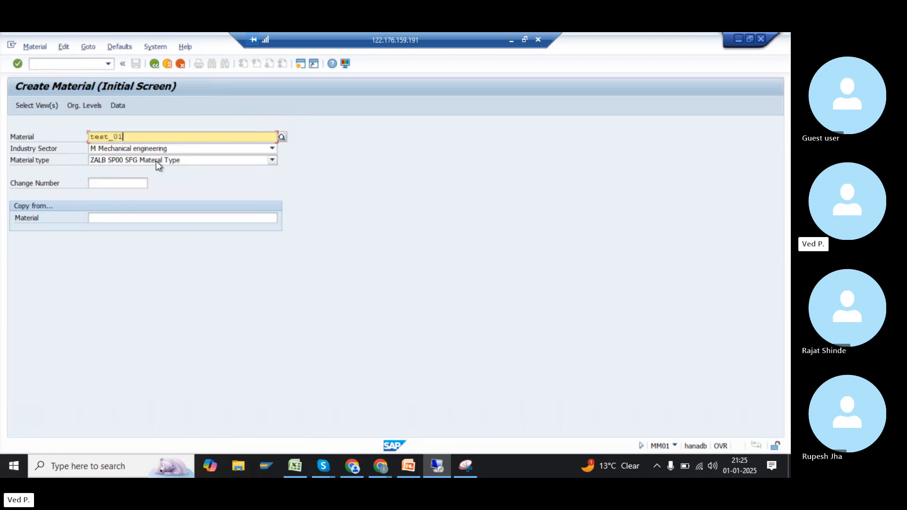
key(Return)
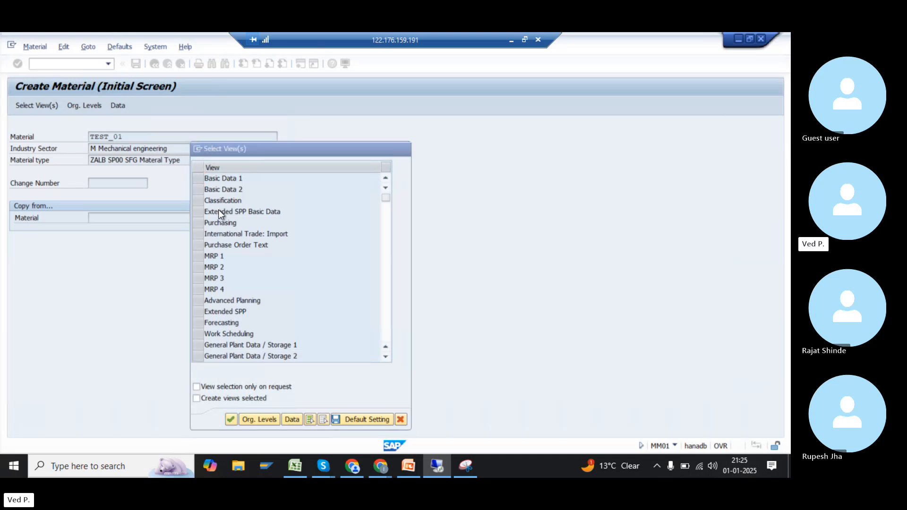
Switch the material type to HALB Semifinished Product and examine its sales views for comparison
key(Escape)
click(189, 163)
key(h)
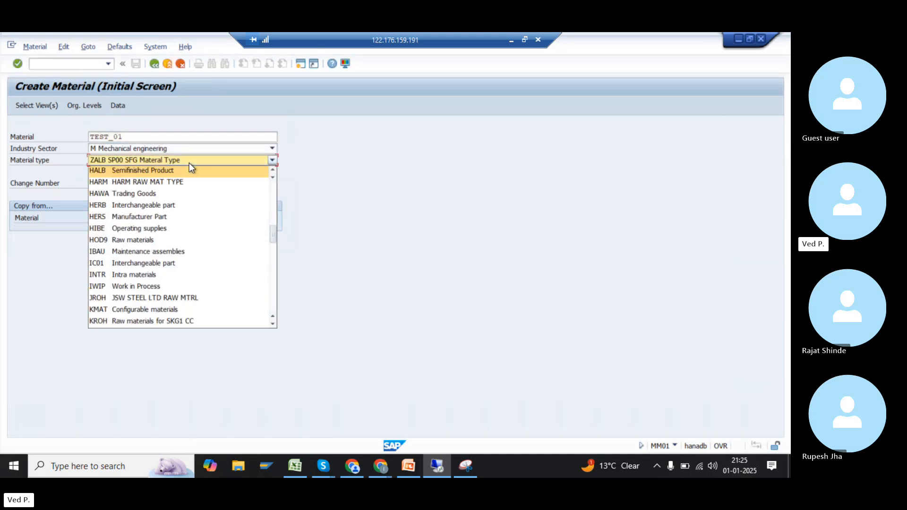
key(Return)
key(Return)
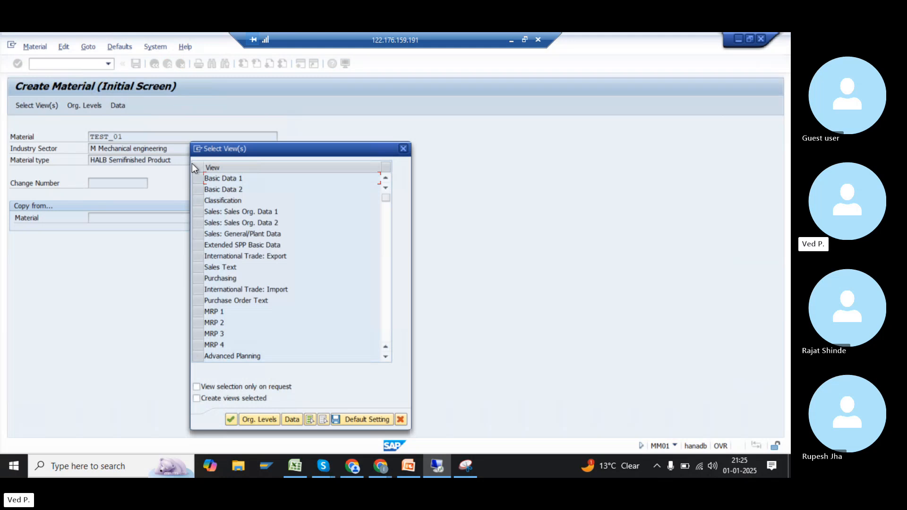
click(200, 224)
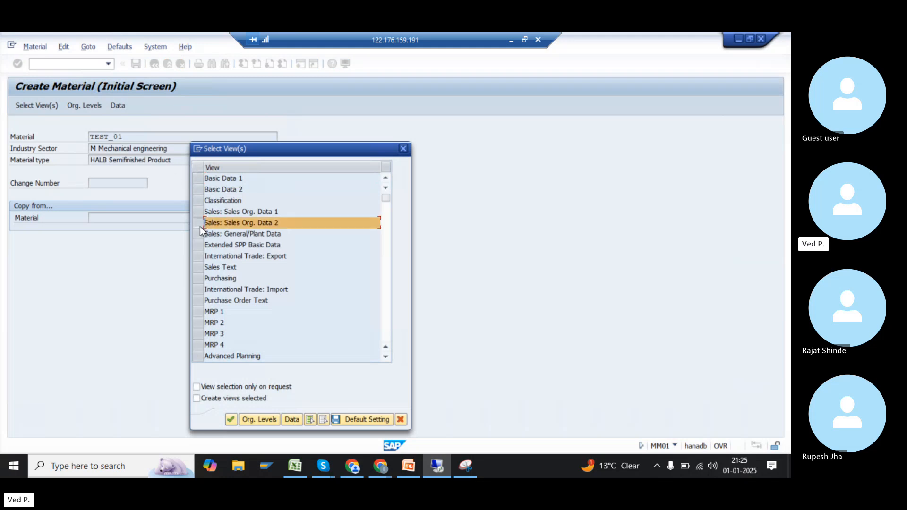
key(Escape)
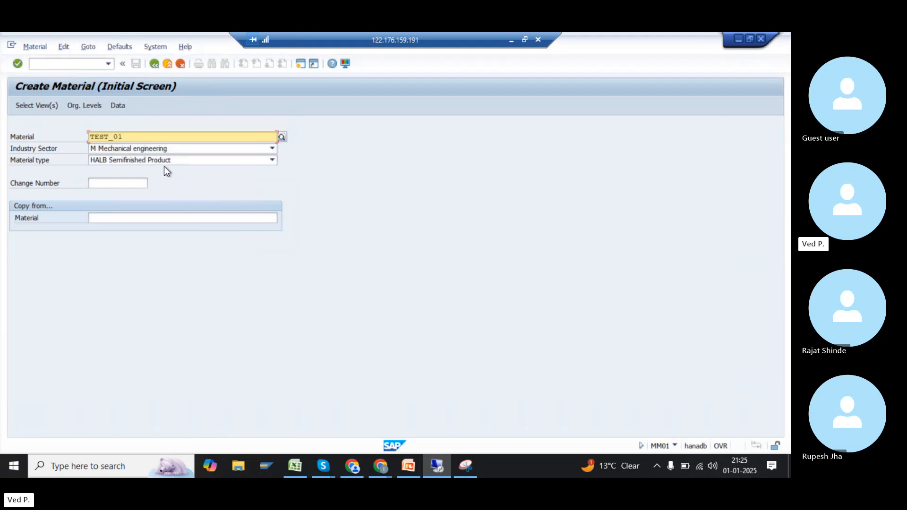
Set the material type back to ZALB SP00 SFG Materal Type and reopen its view selection
click(171, 163)
key(End)
key(Return)
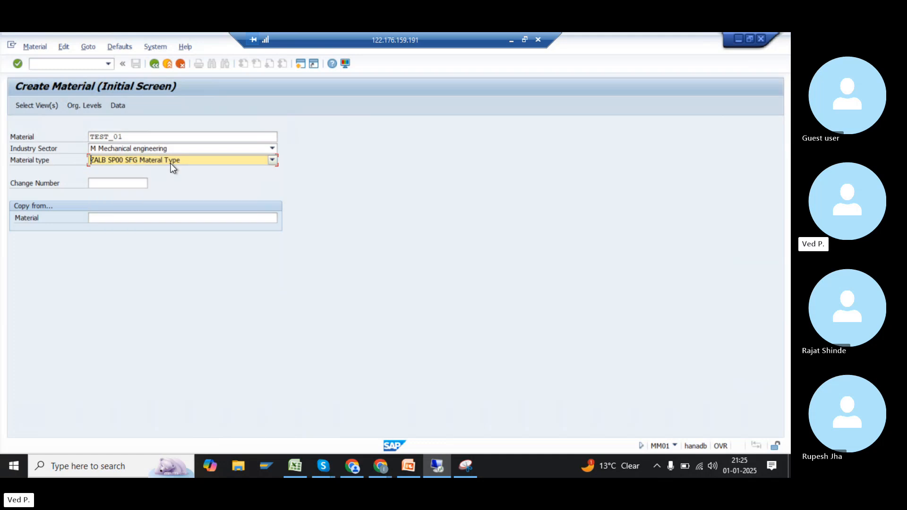
key(Return)
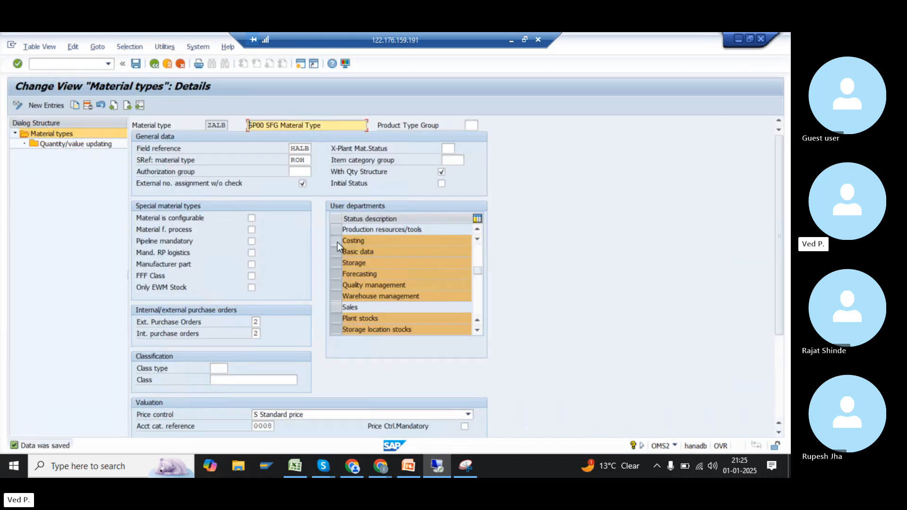
Deselect Costing, Basic data, Storage, Forecasting, Quality management, Warehouse management, Plant stocks and Storage location stocks in the ZALB user departments
click(336, 241)
click(337, 255)
click(336, 263)
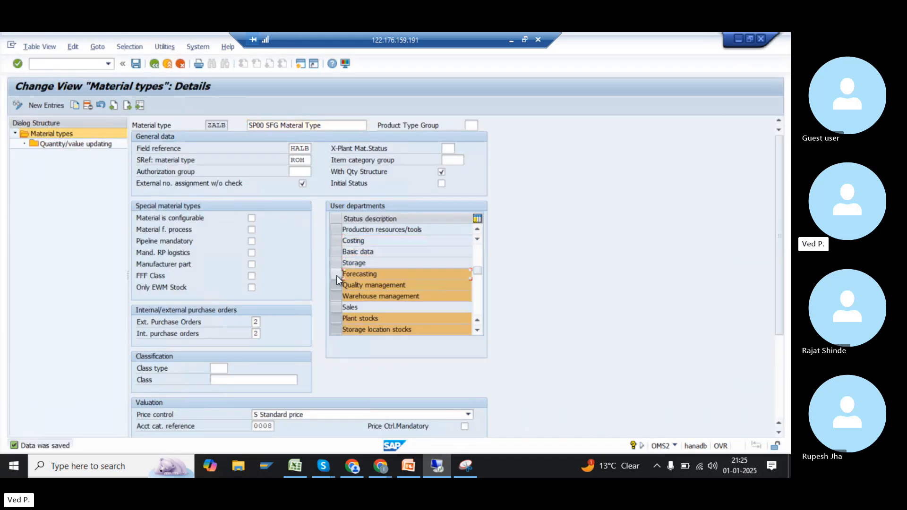
click(337, 276)
click(337, 285)
click(335, 297)
click(335, 319)
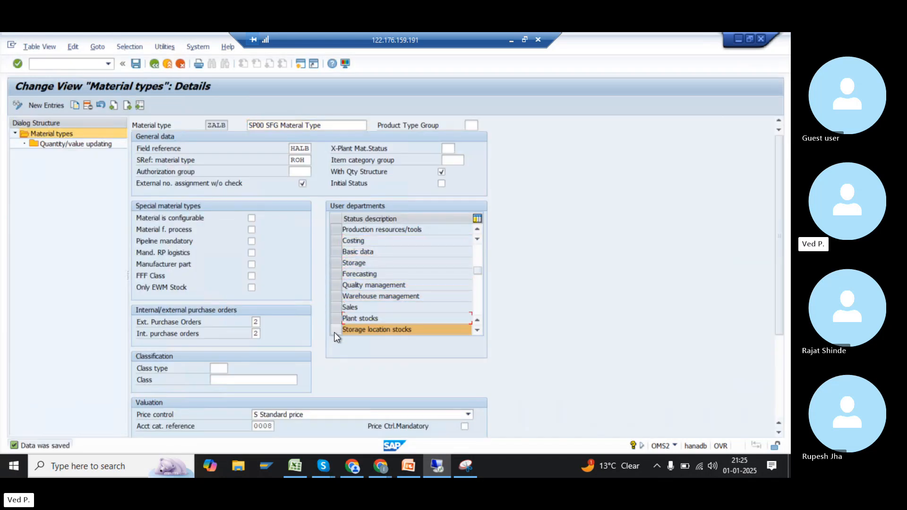
click(335, 330)
key(Return)
key(Return)
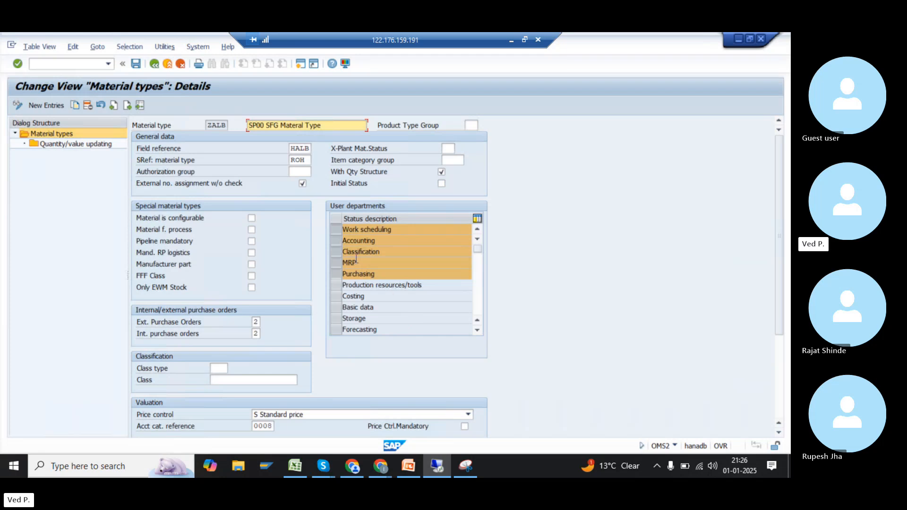
Deselect Accounting, Classification, MRP, Work scheduling and Purchasing in the ZALB user departments, and save the material type
click(338, 241)
click(337, 251)
click(336, 263)
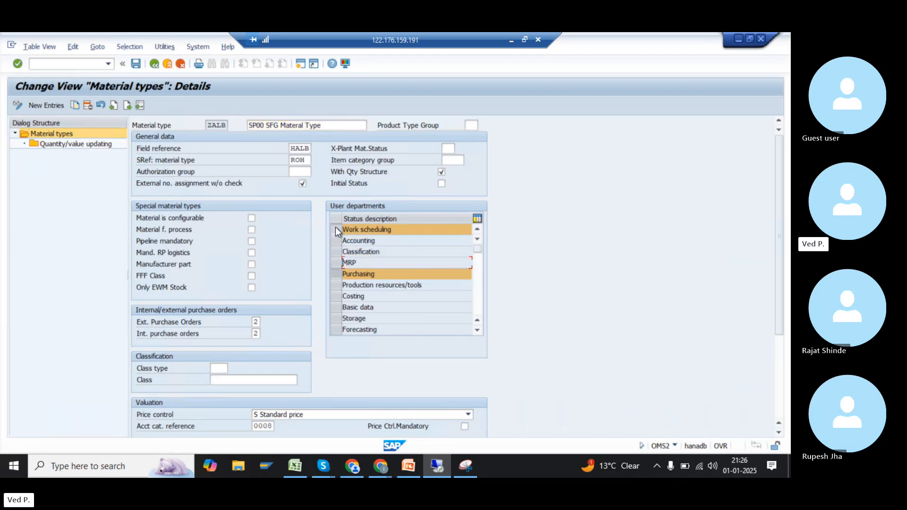
click(335, 229)
click(335, 273)
key(Return)
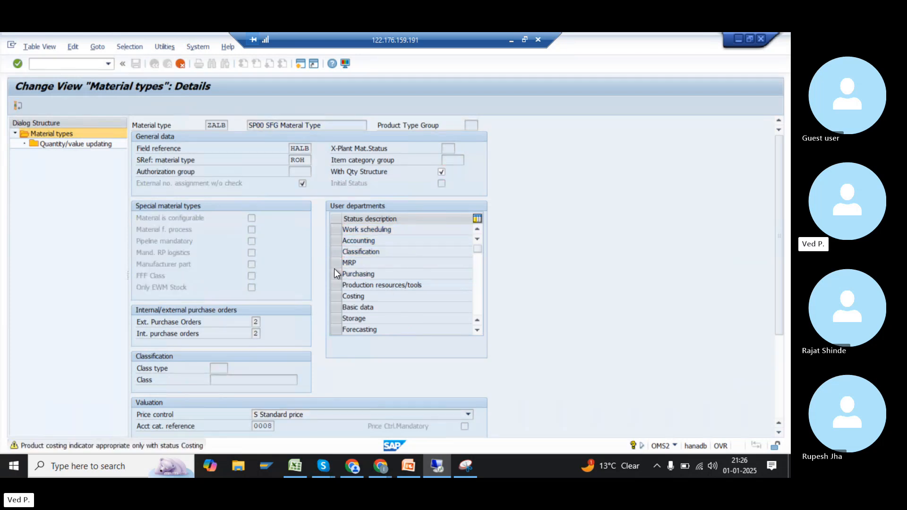
key(Return)
key(ctrl+s)
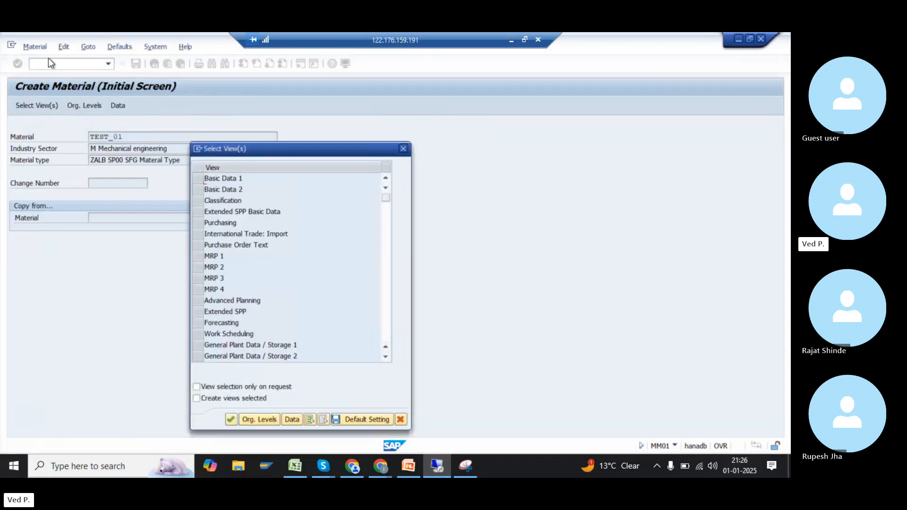
Close the view selection in the Create Material session and restart transaction MM01
key(Escape)
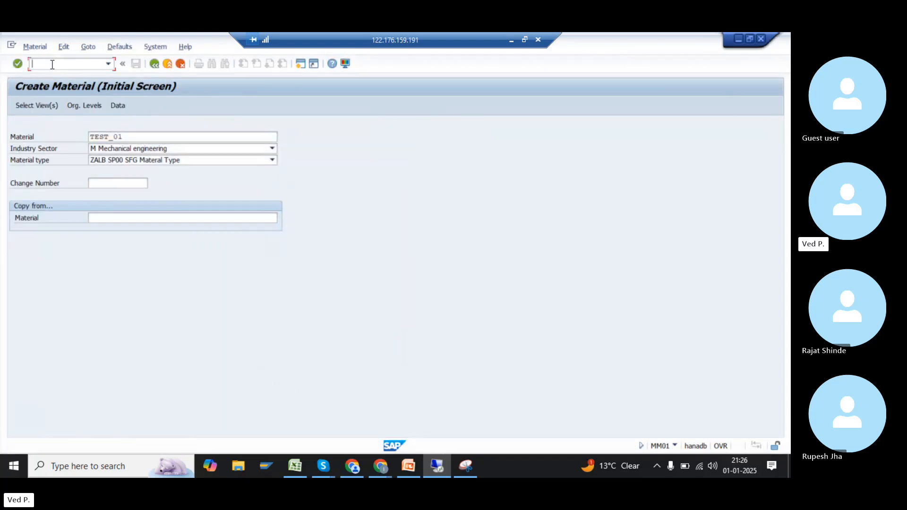
click(48, 63)
text(/nmm901)
key(BackSpace)
key(BackSpace)
key(BackSpace)
text(01)
key(Return)
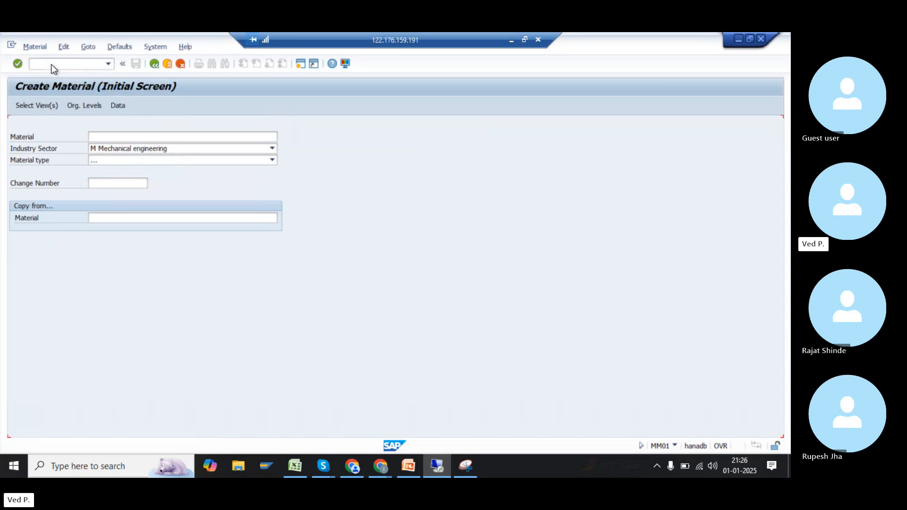
Enter material test_01 with material type ZALB SP00 SFG Materal Type and check which views are offered
key(shift+Tab)
key(space)
key(Down)
key(Return)
key(Return)
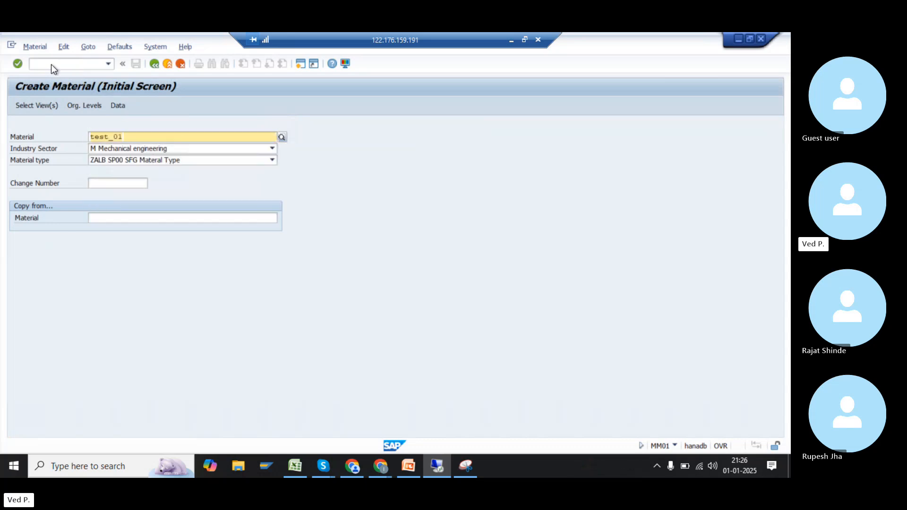
click(69, 449)
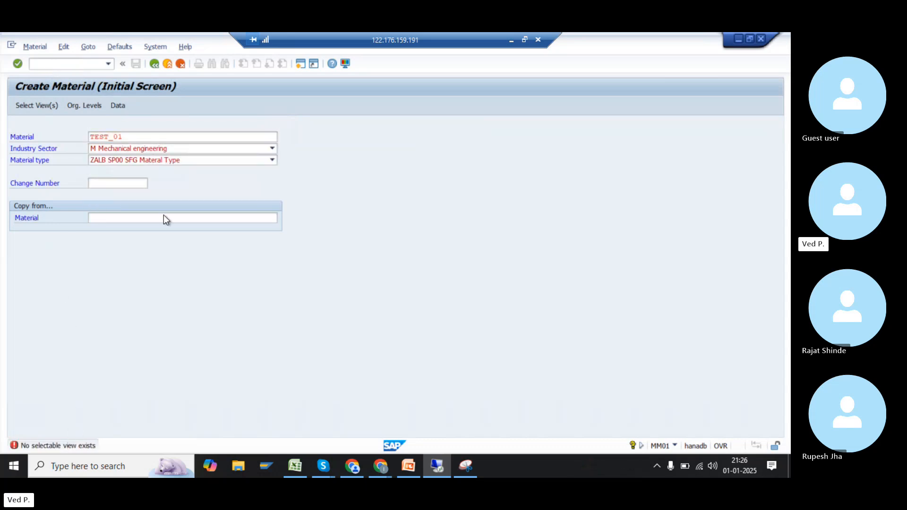
drag(65, 112, 37, 107)
click(184, 89)
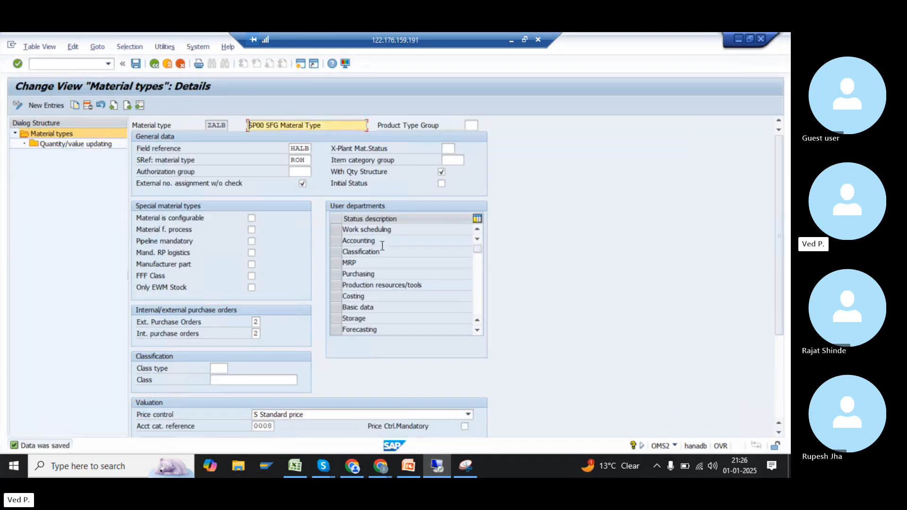
In the ZALB details, select Work scheduling, Accounting, MRP, Purchasing, Costing, Basic data and Storage as user departments, and save
click(333, 238)
click(334, 229)
click(335, 263)
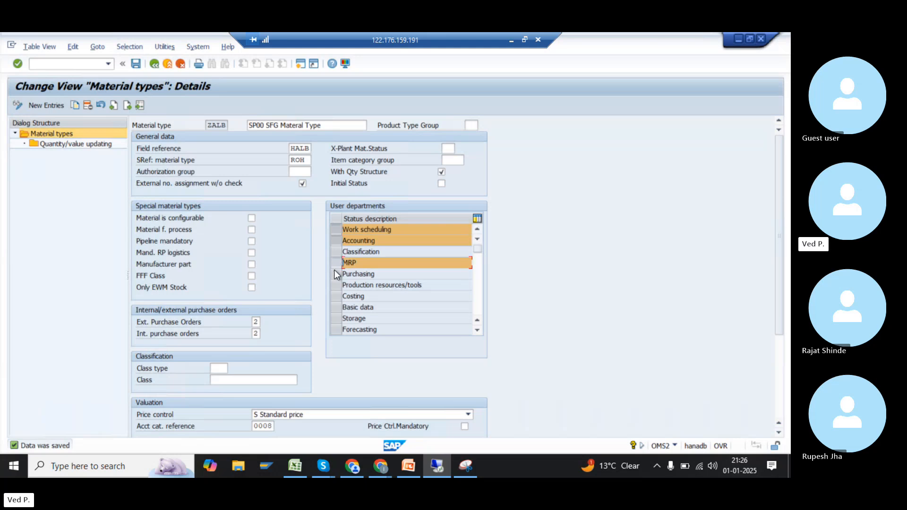
click(334, 274)
click(335, 296)
click(335, 307)
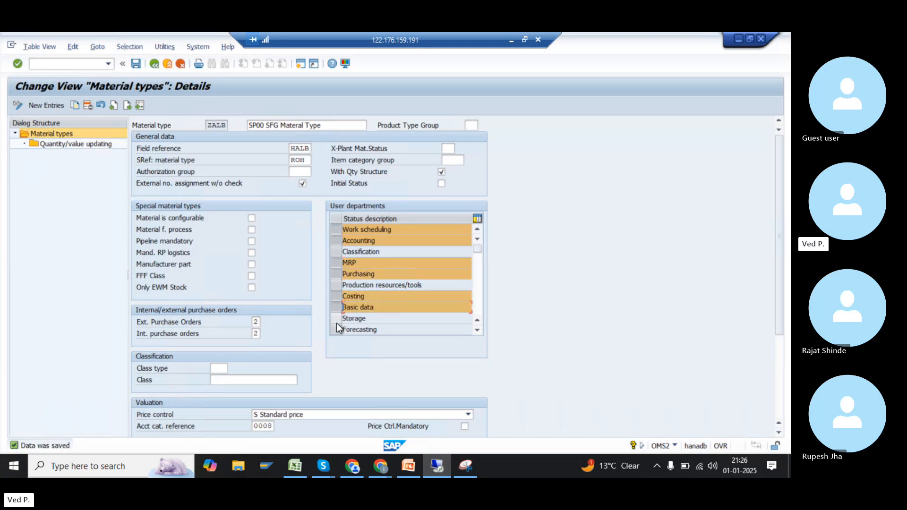
scroll(376, 290, down, 2)
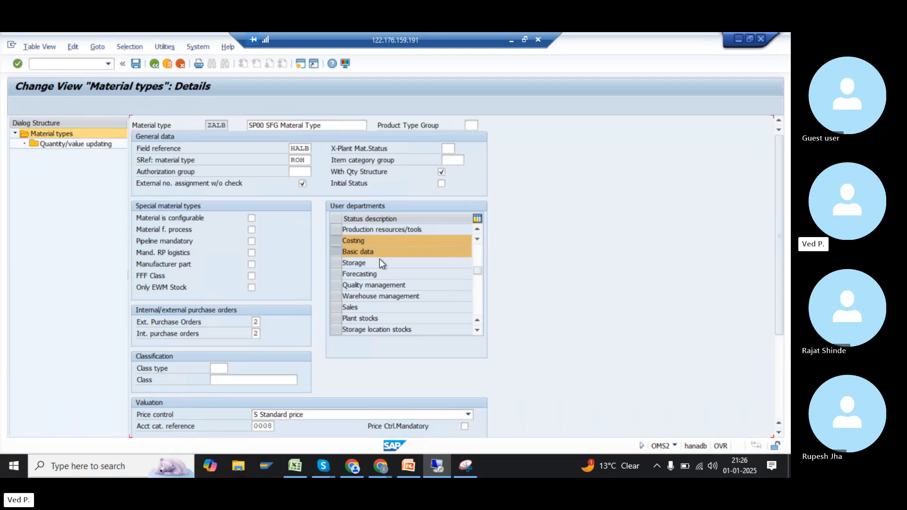
scroll(356, 319, up, 2)
click(336, 319)
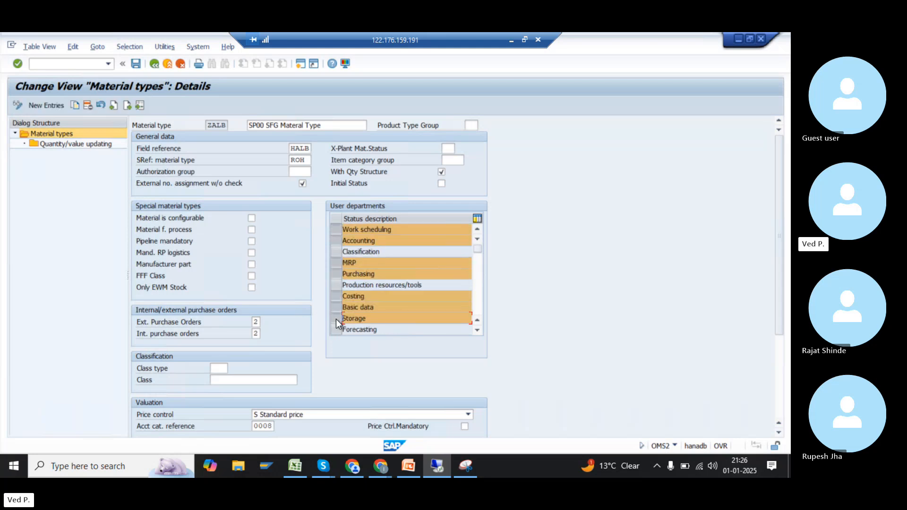
key(ctrl+s)
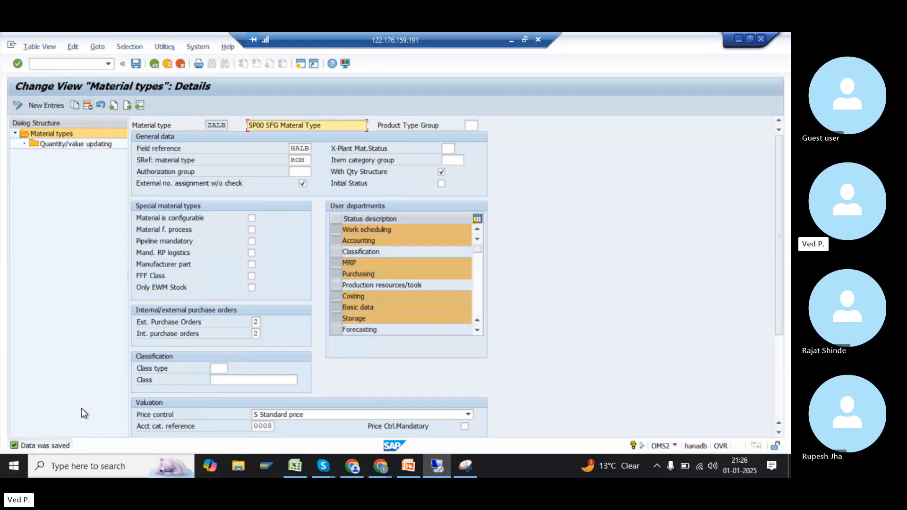
Restart MM01 for material test_01 with type ZALB and examine the full list of selectable views
key(alt+Tab)
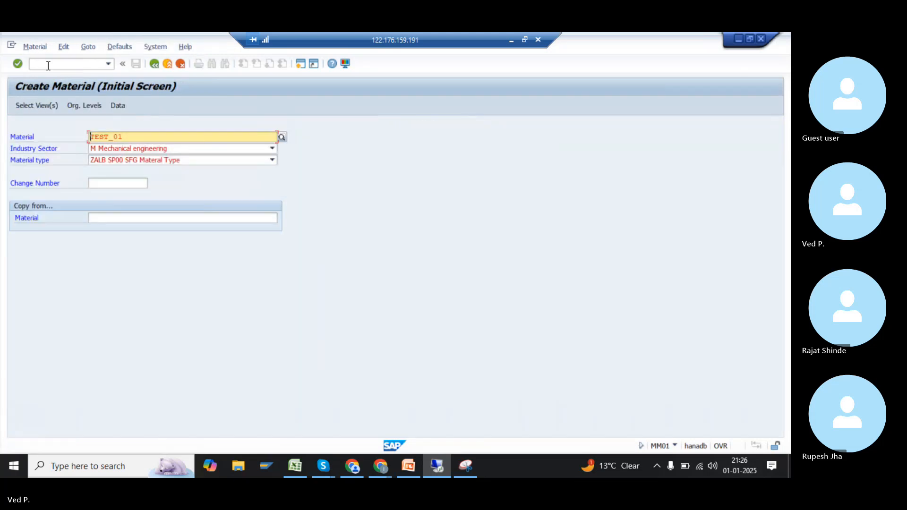
click(48, 64)
text(/nmm0)
key(Return)
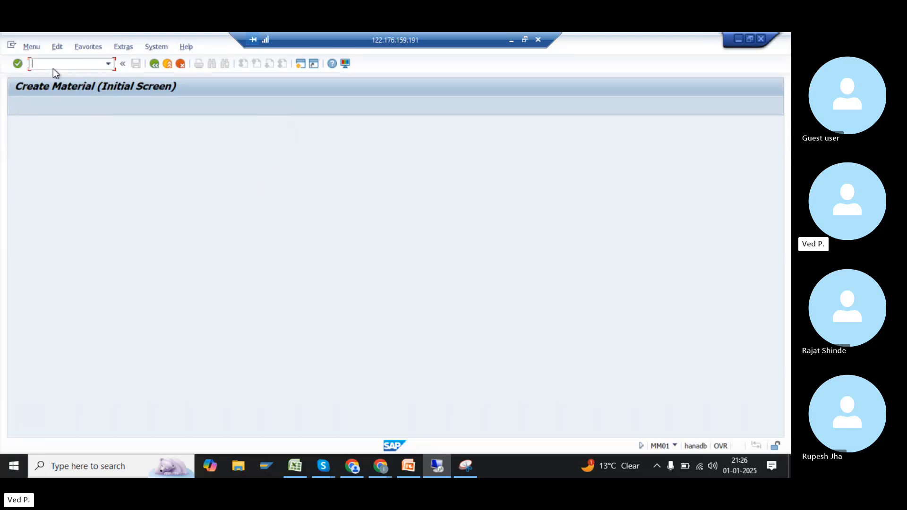
text(mm01)
key(Return)
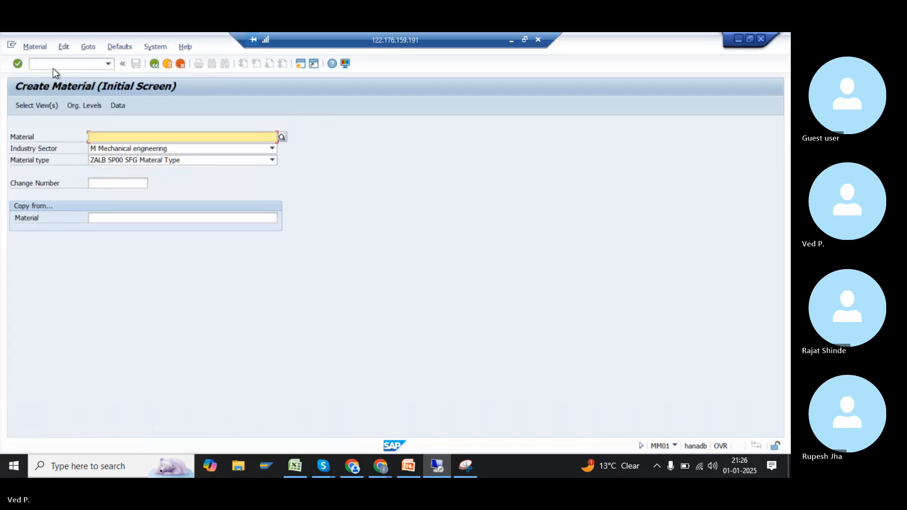
text(test_01)
key(Return)
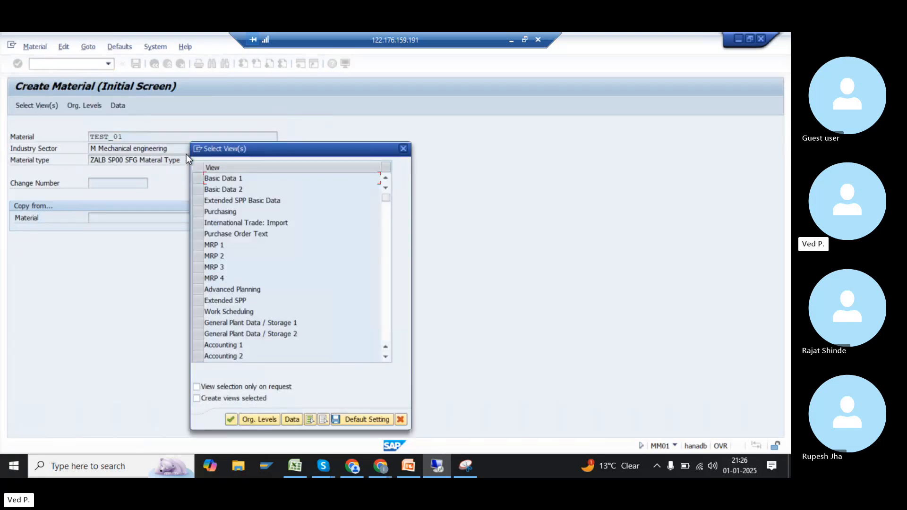
scroll(303, 306, down, 5)
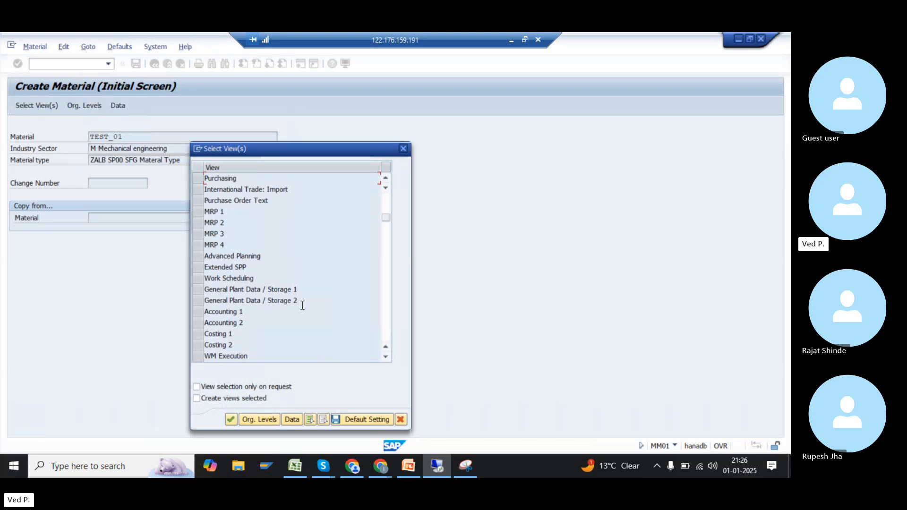
scroll(304, 310, up, 5)
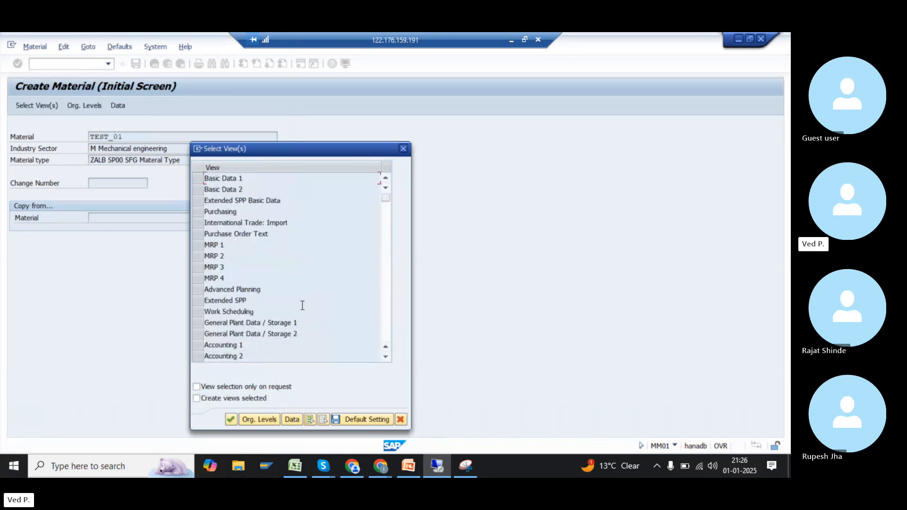
Change the material type to HALB Semifinished Product and examine its selectable views for comparison
key(Escape)
key(Tab)
text(HALB)
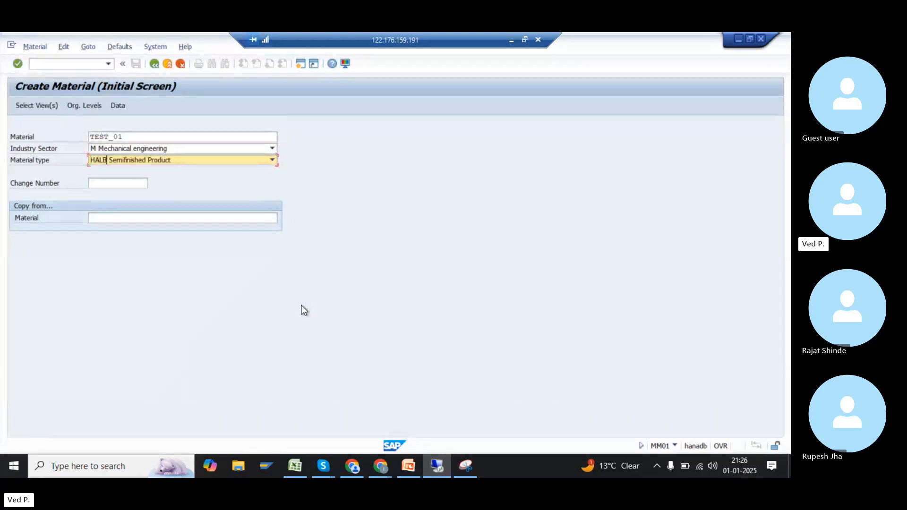
key(Return)
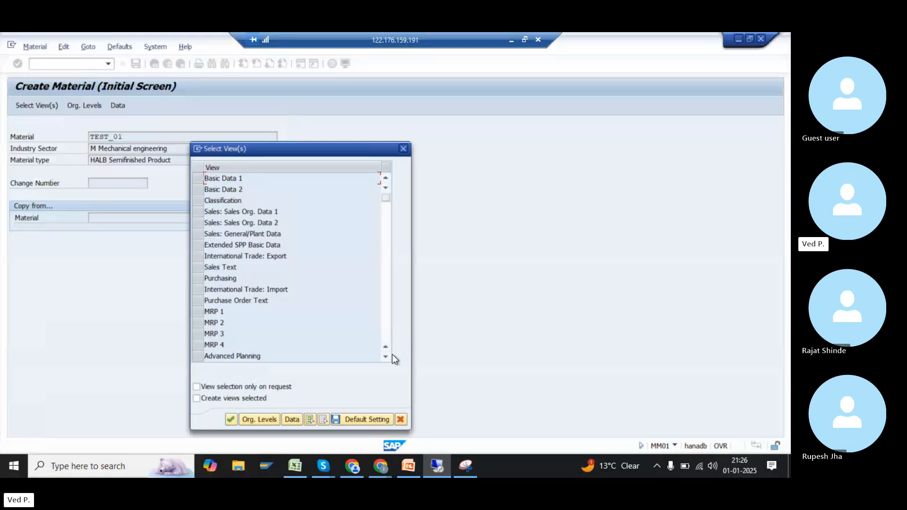
drag(389, 355, 390, 356)
key(Escape)
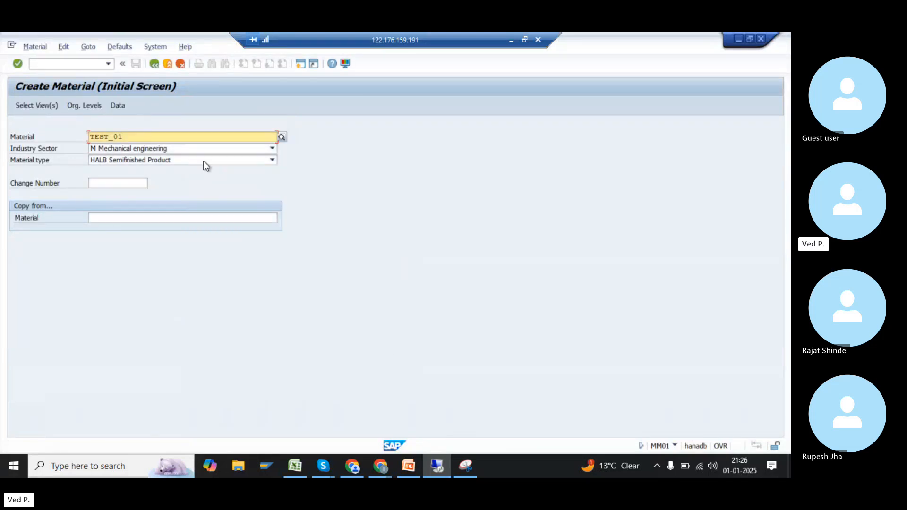
Set the material type back to ZALB SP00 SFG Materal Type and display its view selection again
click(171, 161)
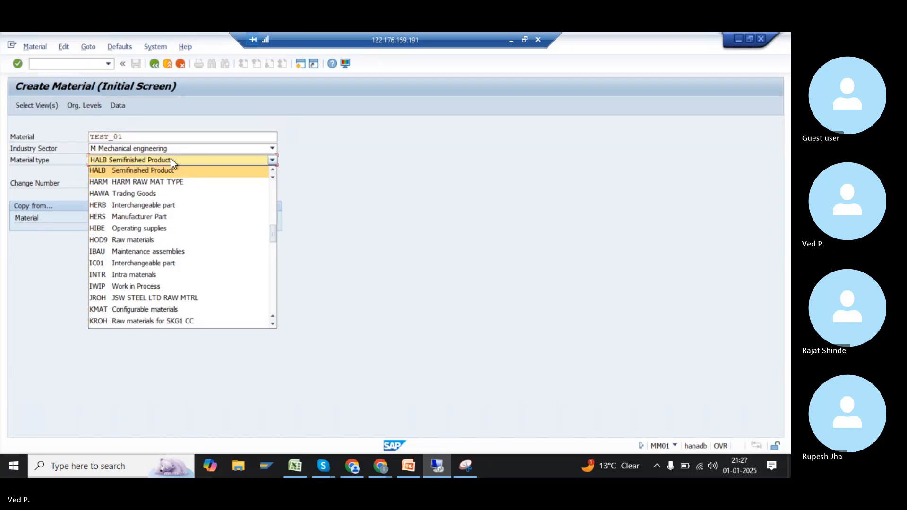
key(End)
key(Return)
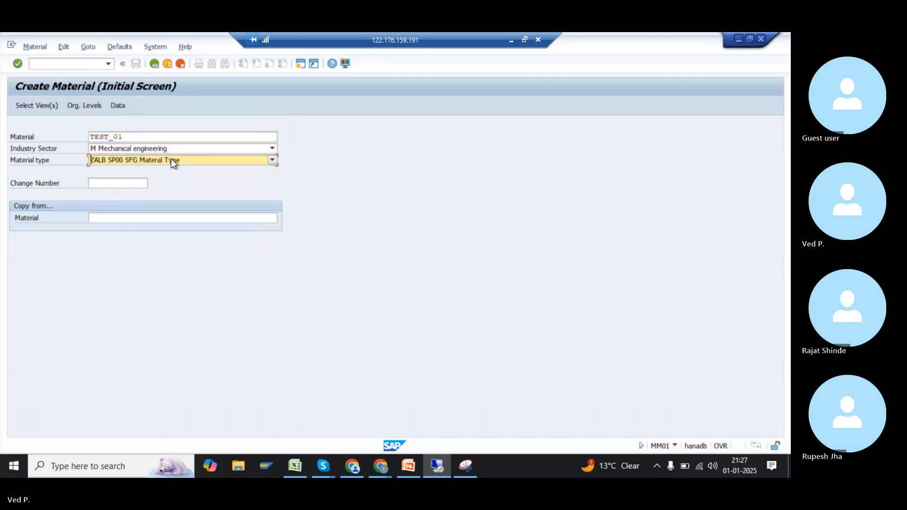
key(Return)
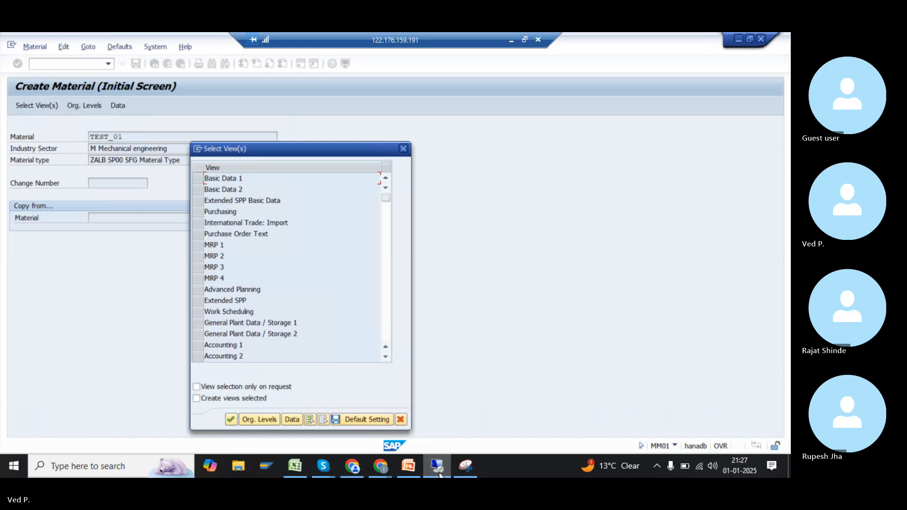
Return to the material types overview in OMS2, position the list at FERT, and select the FERT Finished Product row
key(alt+Tab)
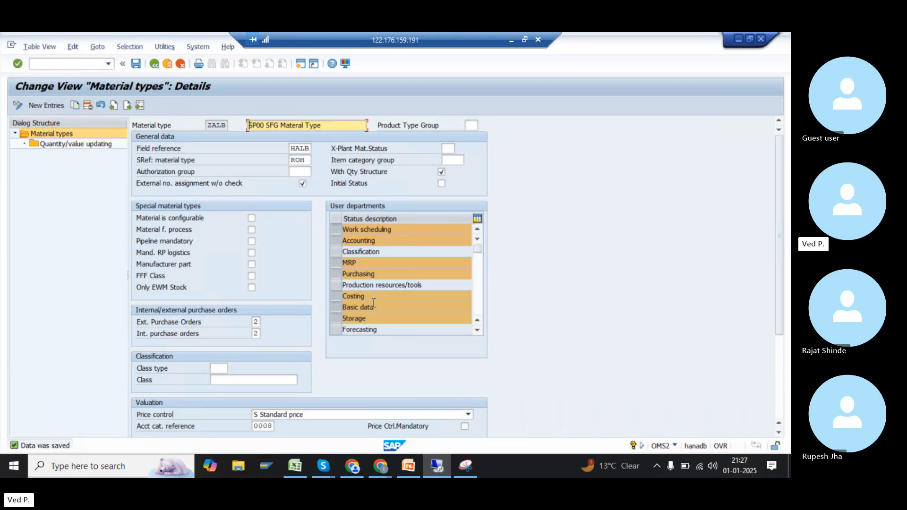
key(F3)
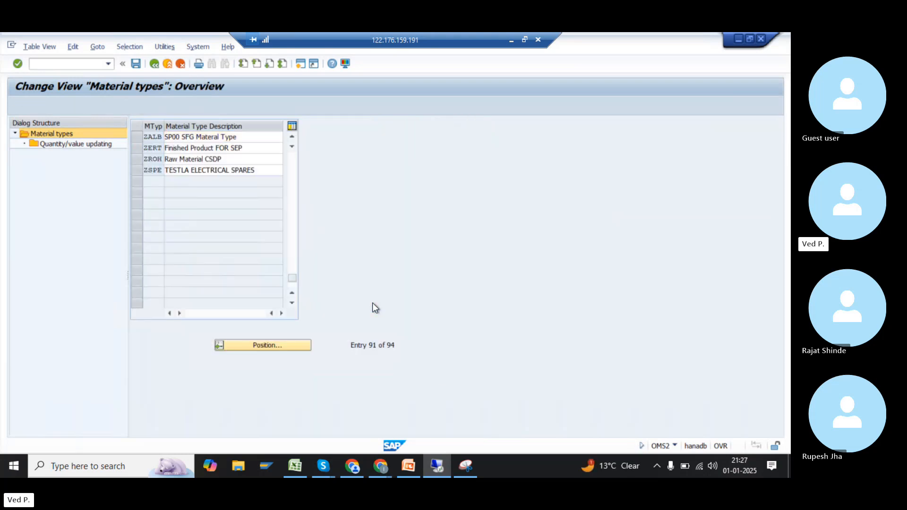
key(ctrl+s)
click(282, 344)
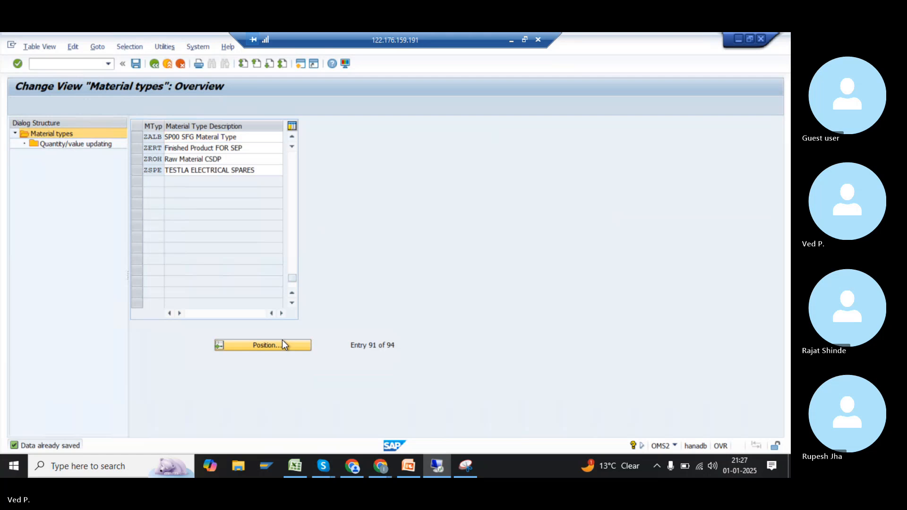
text(fert)
key(Return)
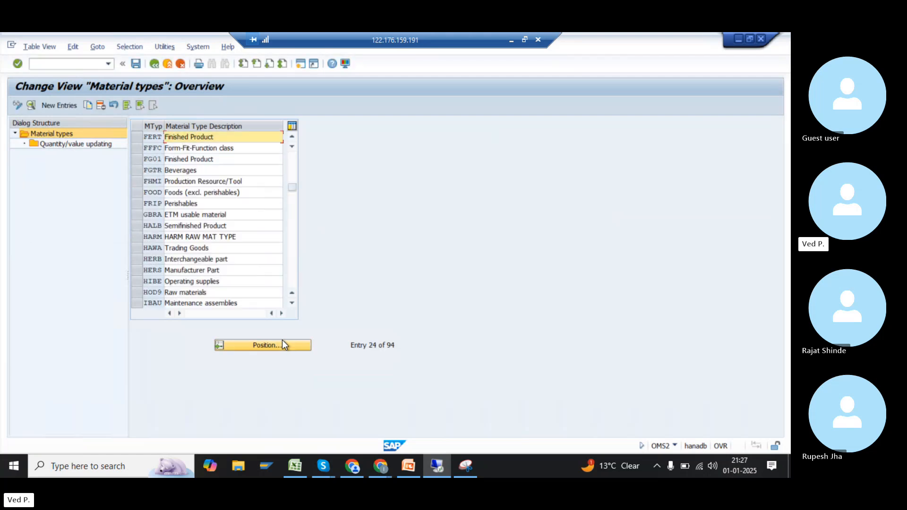
mouse_move(313, 458)
click(297, 427)
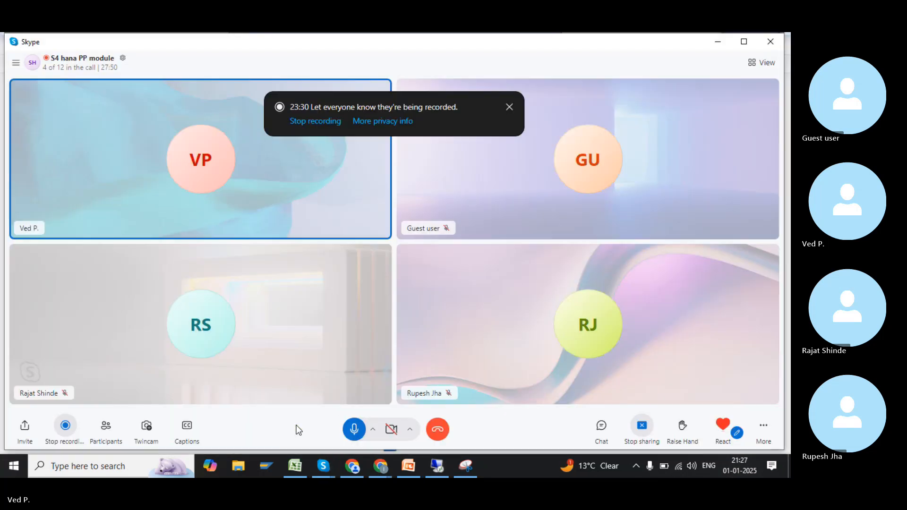
key(alt+Tab)
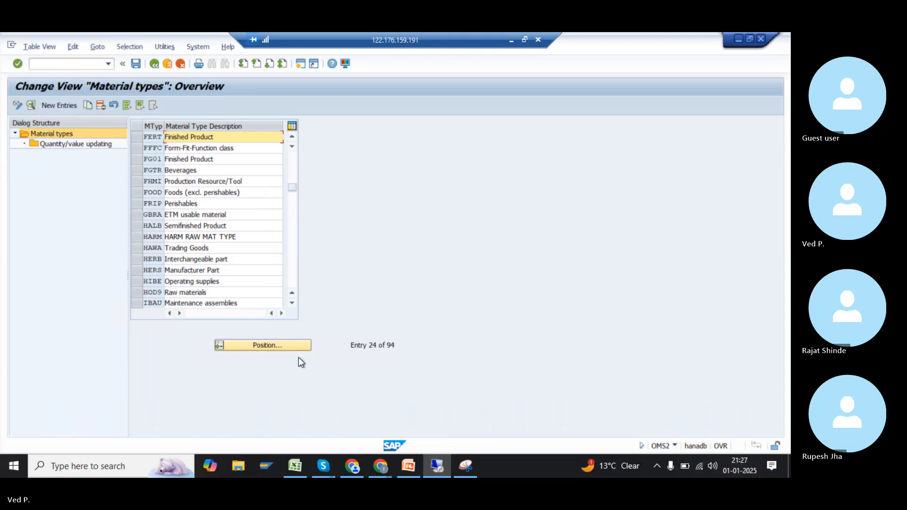
click(138, 138)
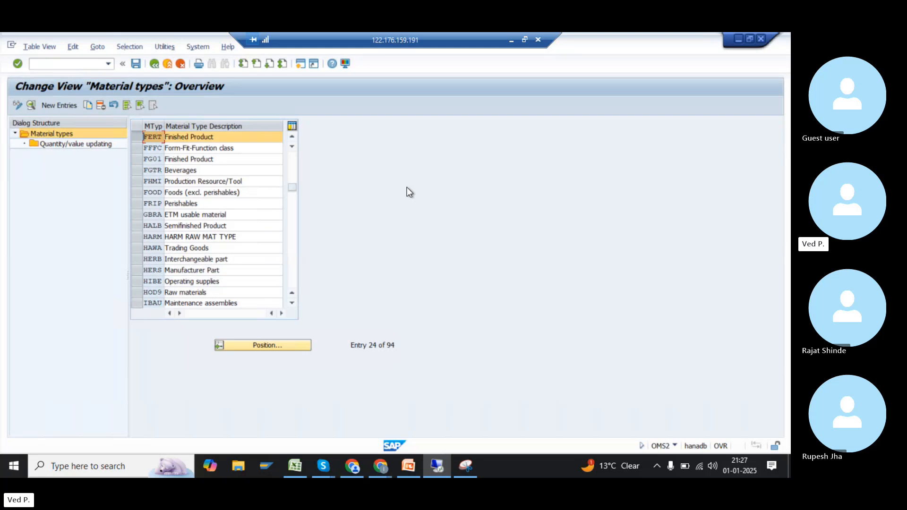
Try to copy the FERT entry as material type ZERT with the description Finished Product SP00
right_click(595, 115)
click(629, 158)
click(89, 104)
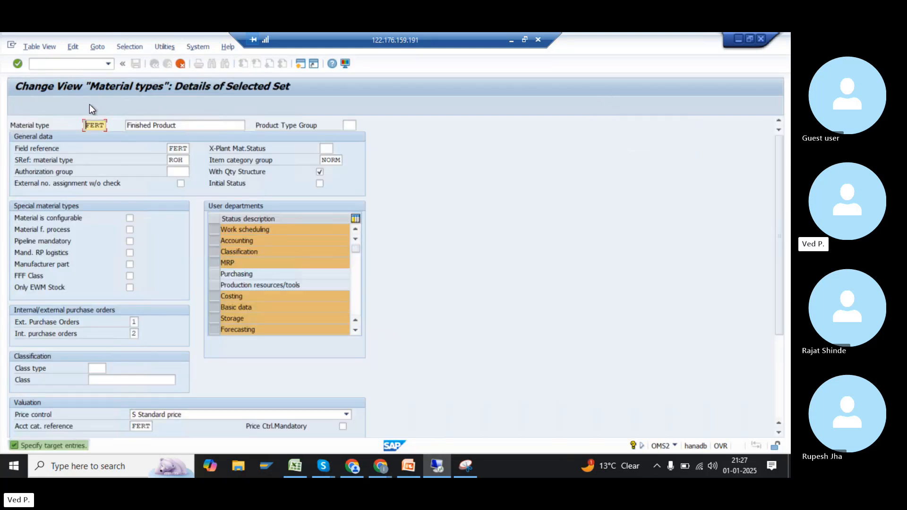
text(ZERT)
key(Tab)
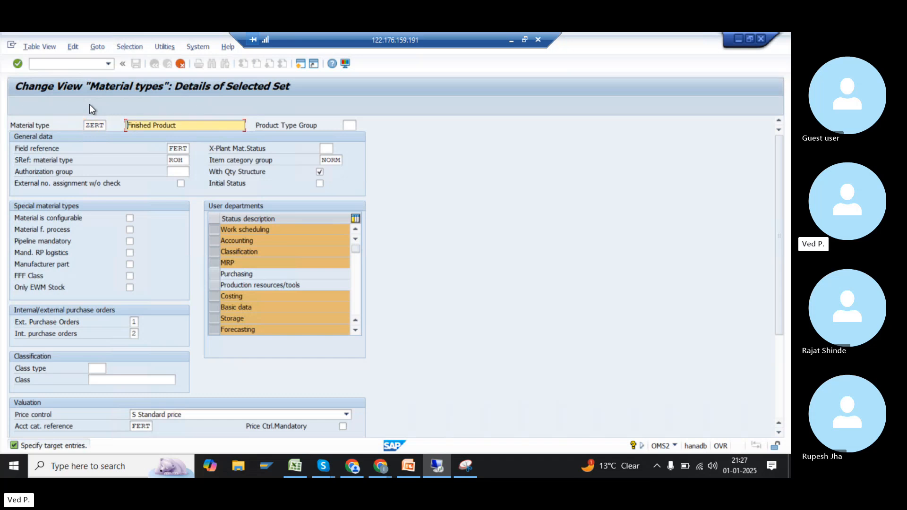
click(193, 125)
text(SP00)
key(Return)
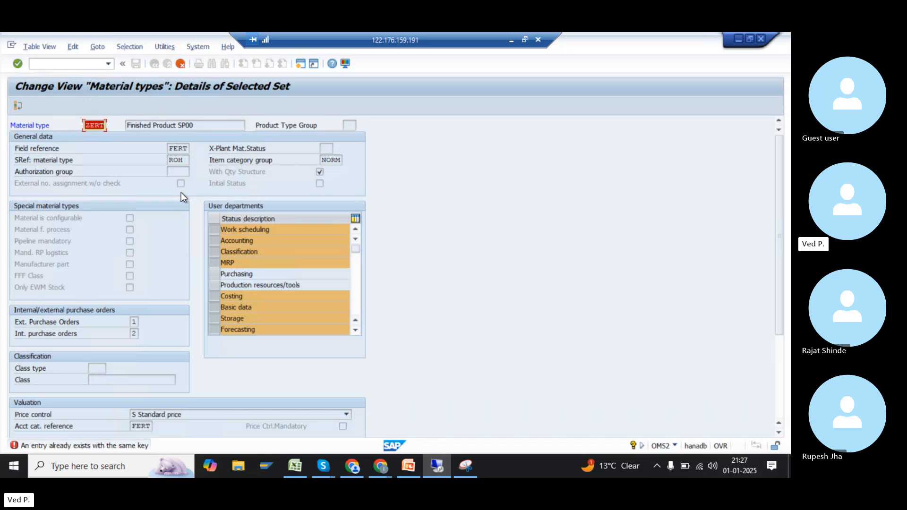
Change the copied material type's key to YERT and complete the copy together with its dependent entries
text(YERT)
key(Return)
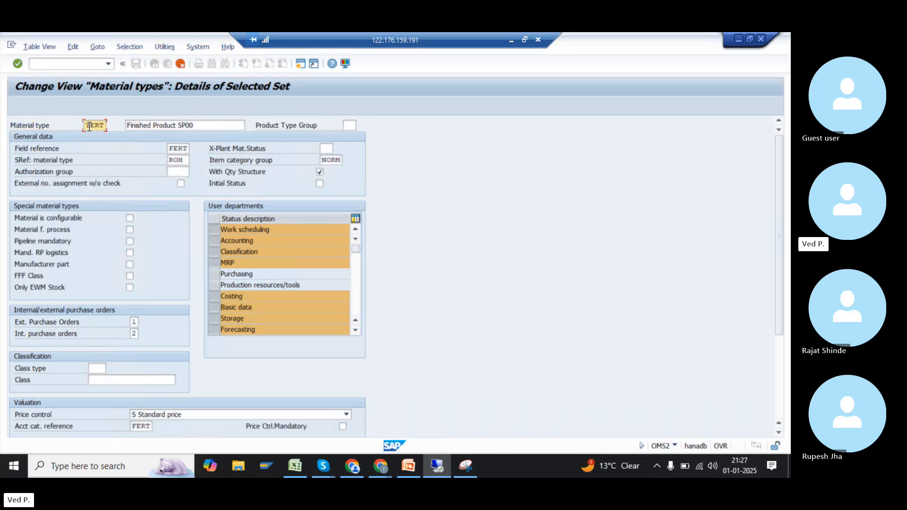
drag(88, 125, 120, 121)
text(LP0)
drag(85, 122, 133, 120)
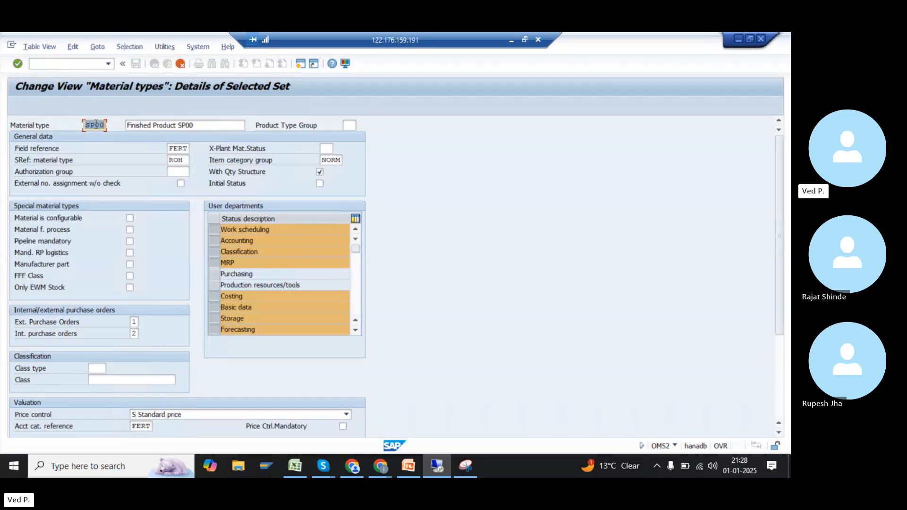
key(BackSpace)
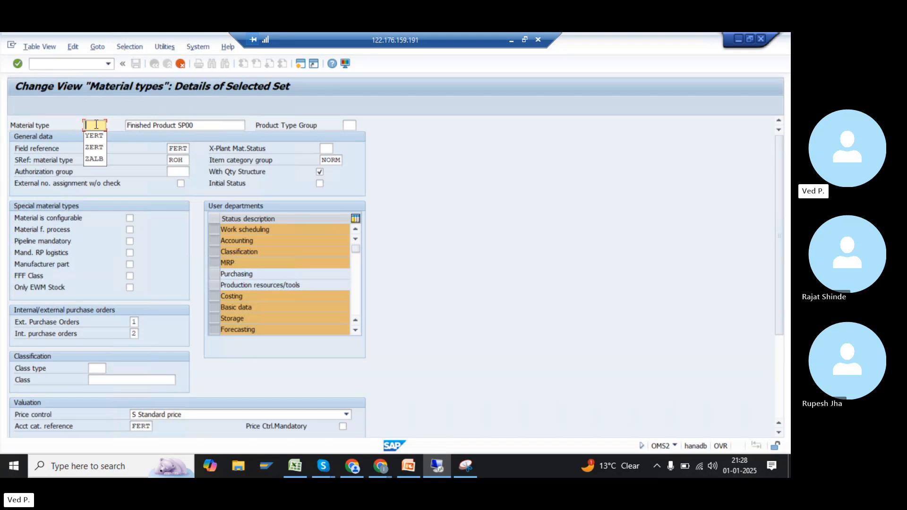
text(YERT)
key(Return)
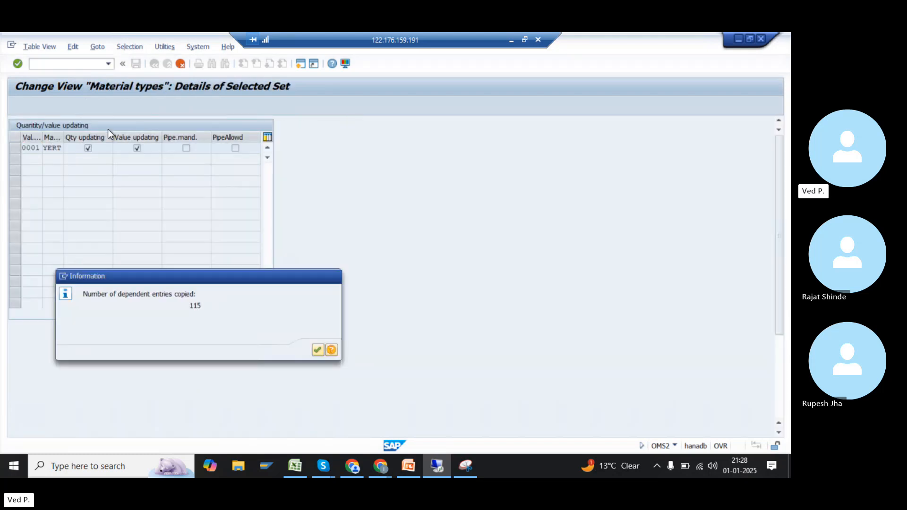
key(Return)
click(140, 138)
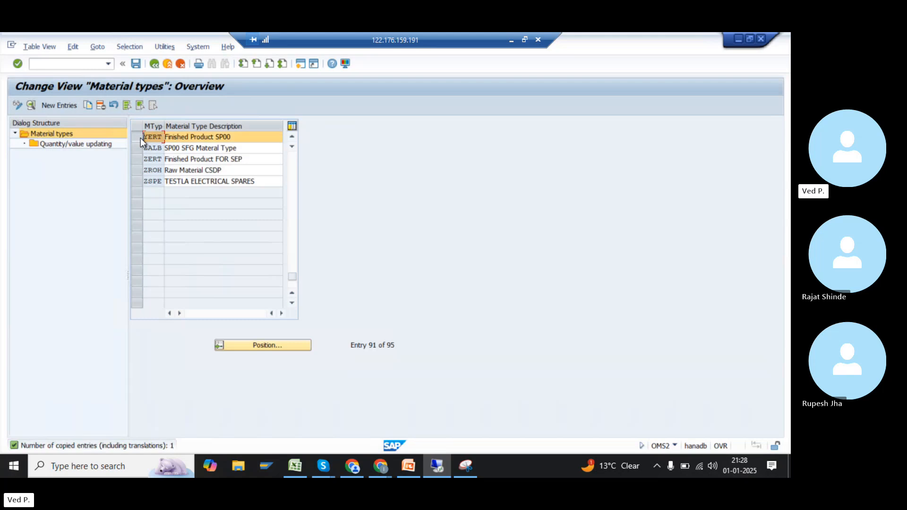
double_click(178, 138)
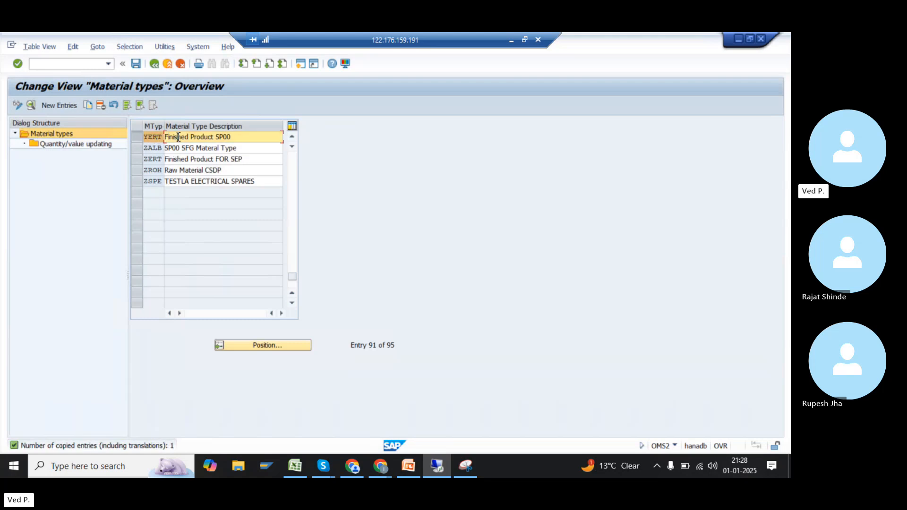
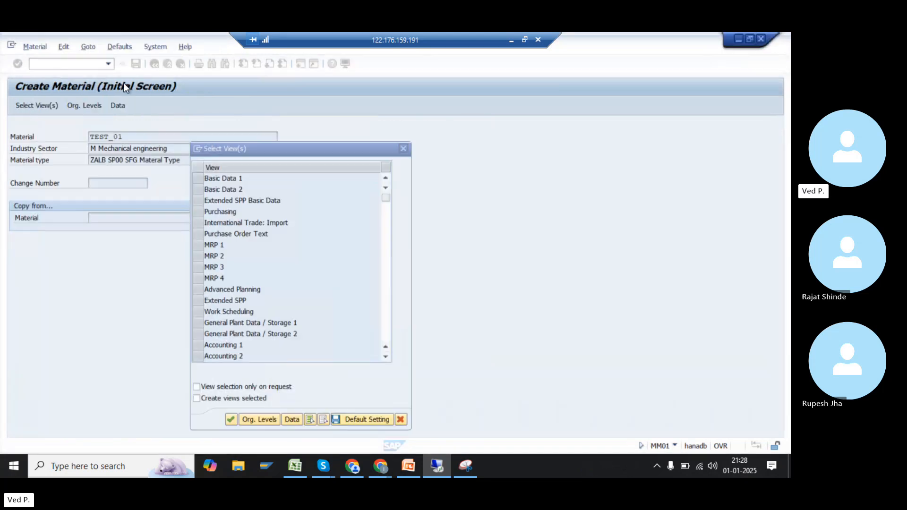
Close the view selection for TEST_01 in Create Material, look through the material types, and restart MM01
key(Escape)
click(141, 159)
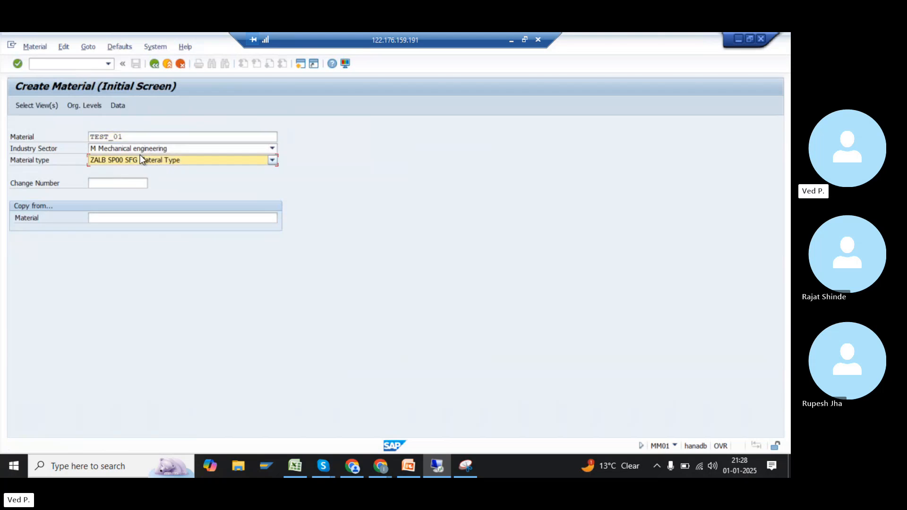
key(e)
key(t)
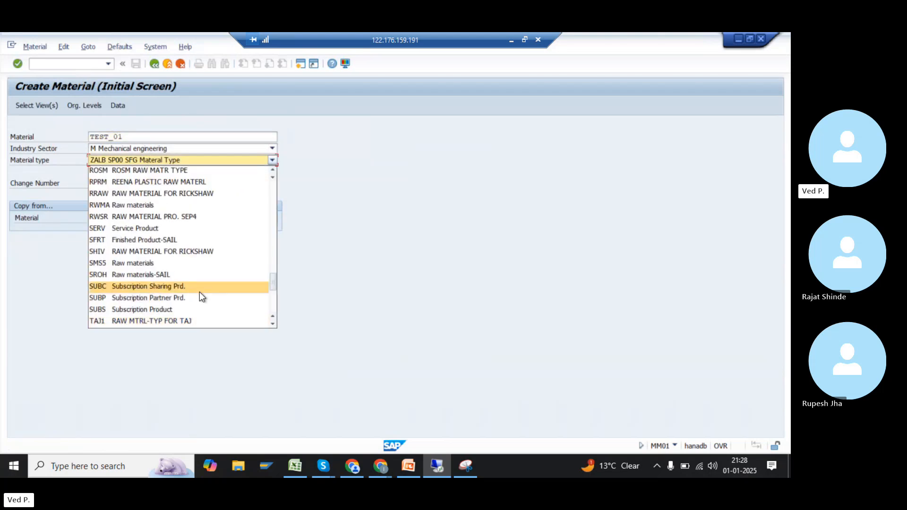
click(128, 121)
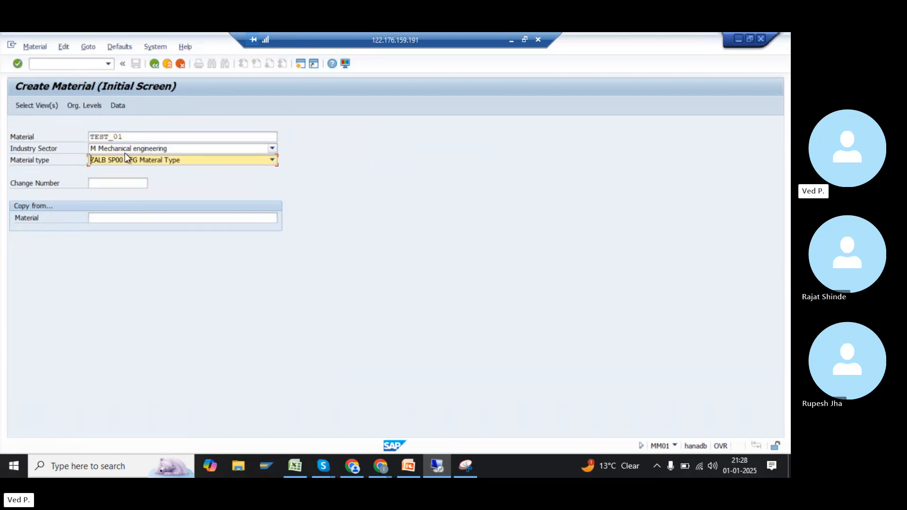
text(er)
click(83, 62)
text(/NMM01)
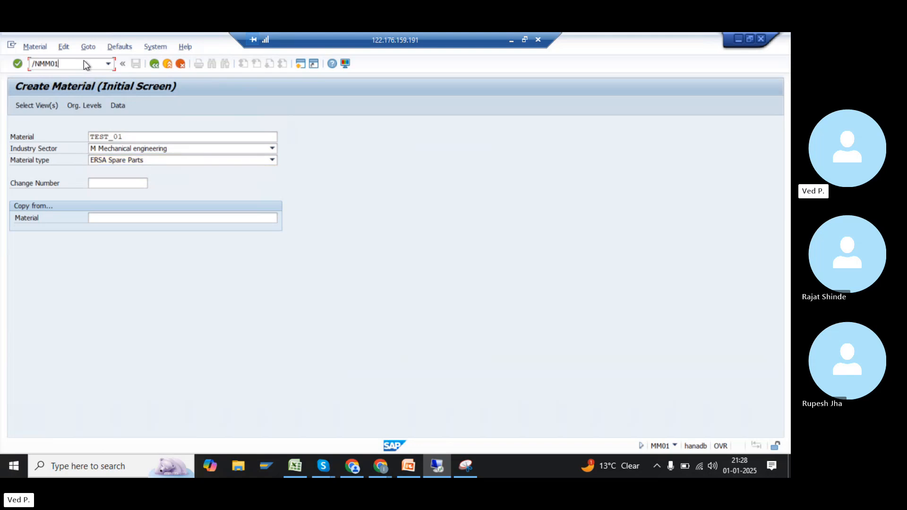
key(Return)
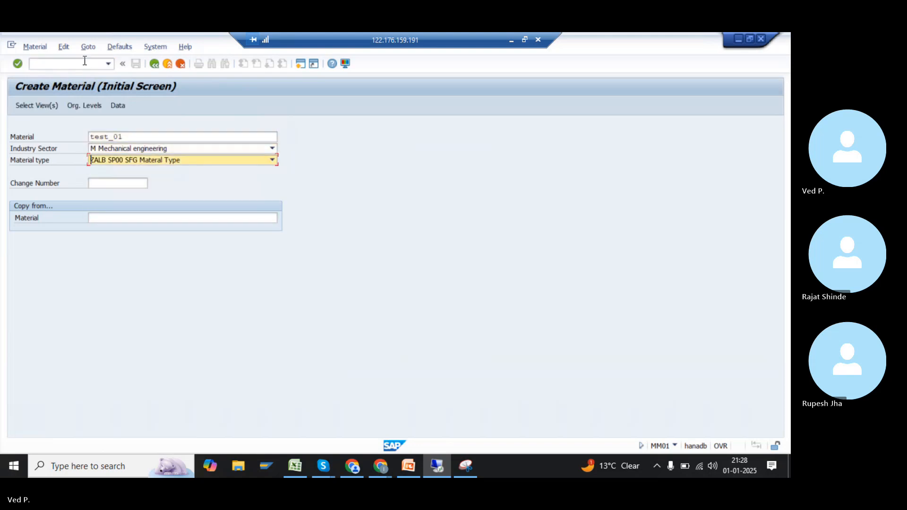
Set the material type of test_01 to YERT Finished Product SP00 on the initial screen
key(Up)
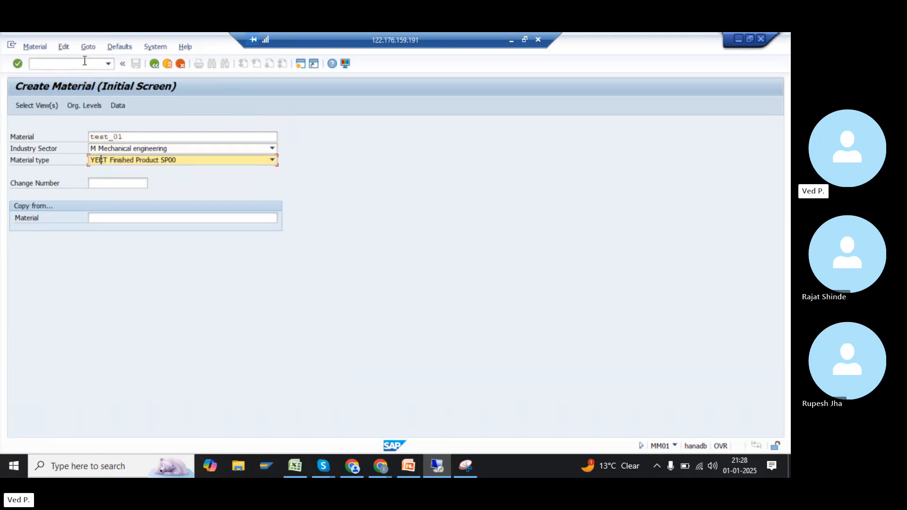
click(192, 164)
click(176, 261)
click(258, 219)
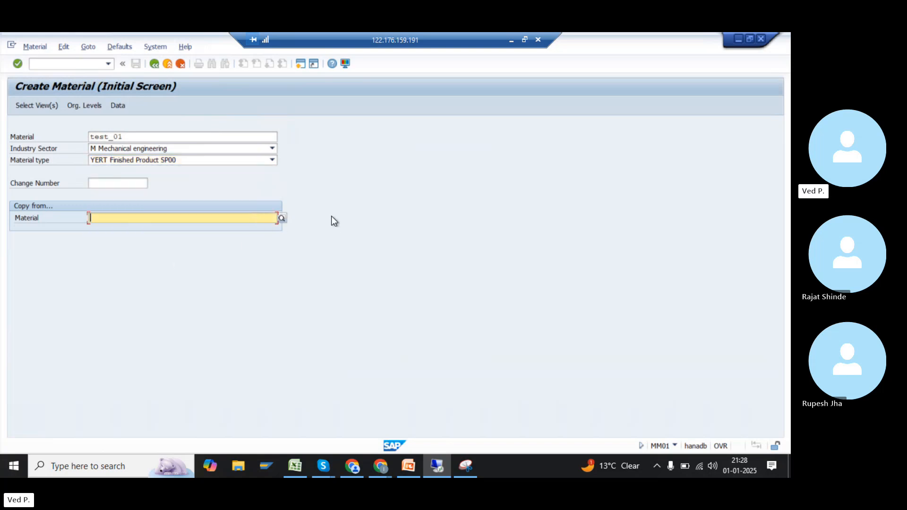
Return to SAP Easy Access, reopen MM01, and review the custom entries in the material type list
click(90, 65)
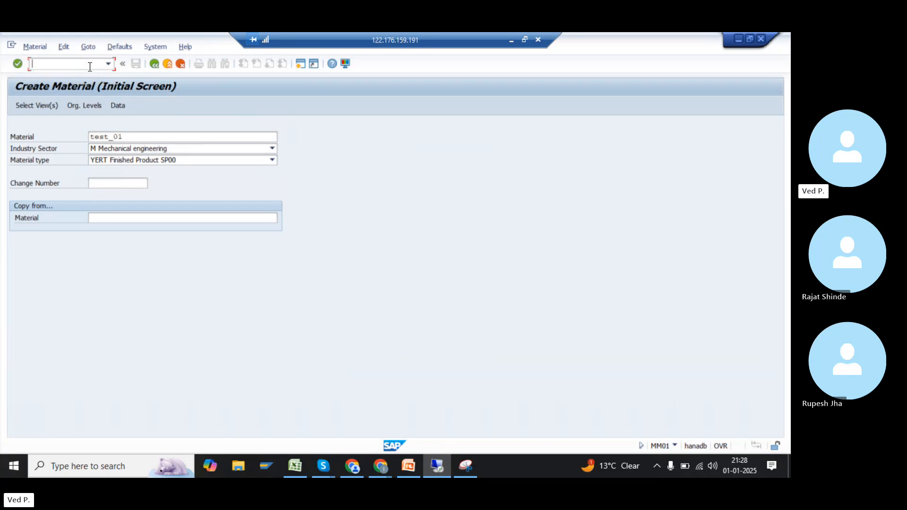
text(/n)
key(Return)
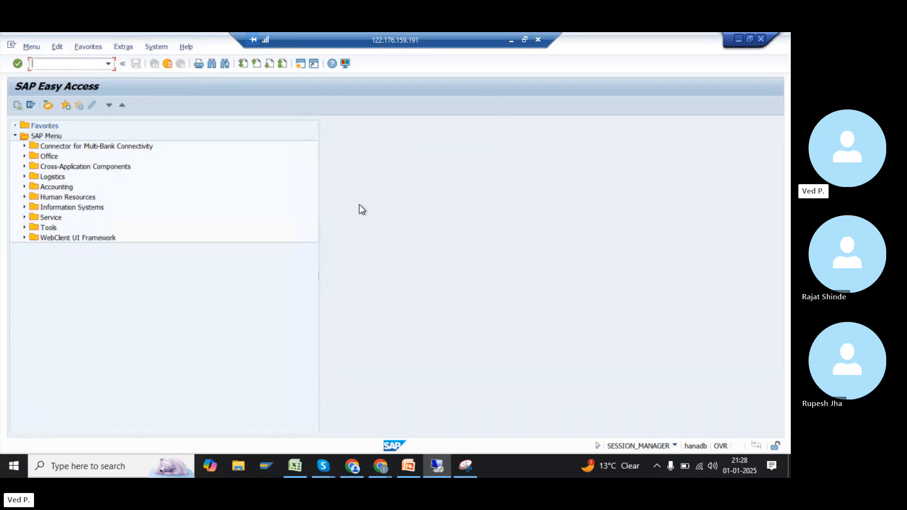
text(MM01)
key(Return)
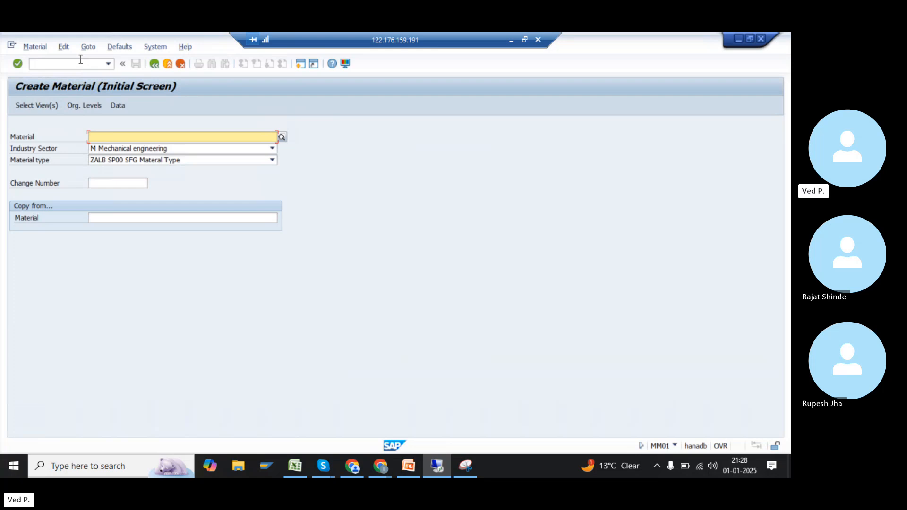
click(219, 156)
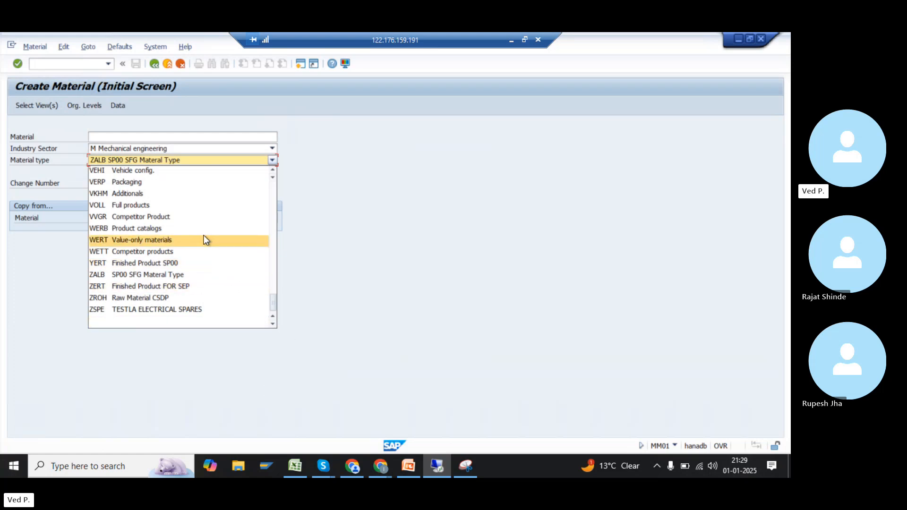
click(297, 240)
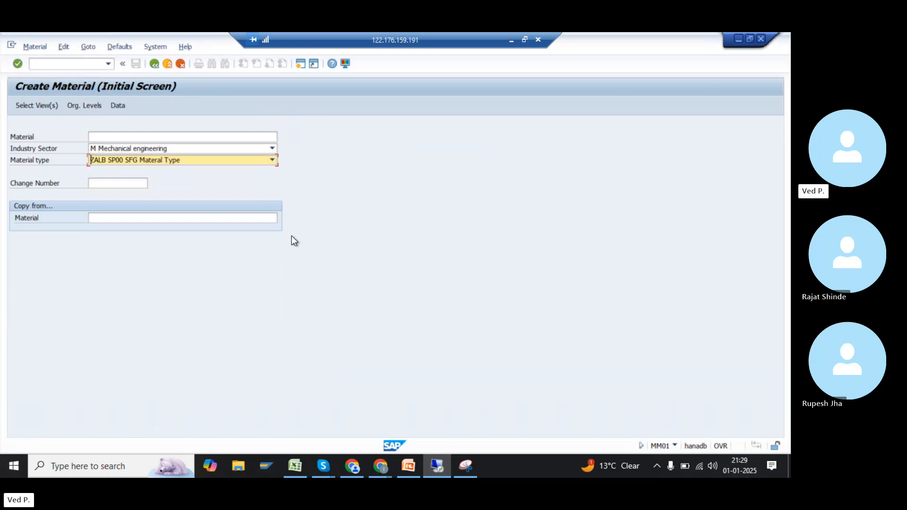
Switch to the PowerPoint presentation and highlight the Number range ( Internal & External ) topic on slide 2
click(409, 466)
click(309, 324)
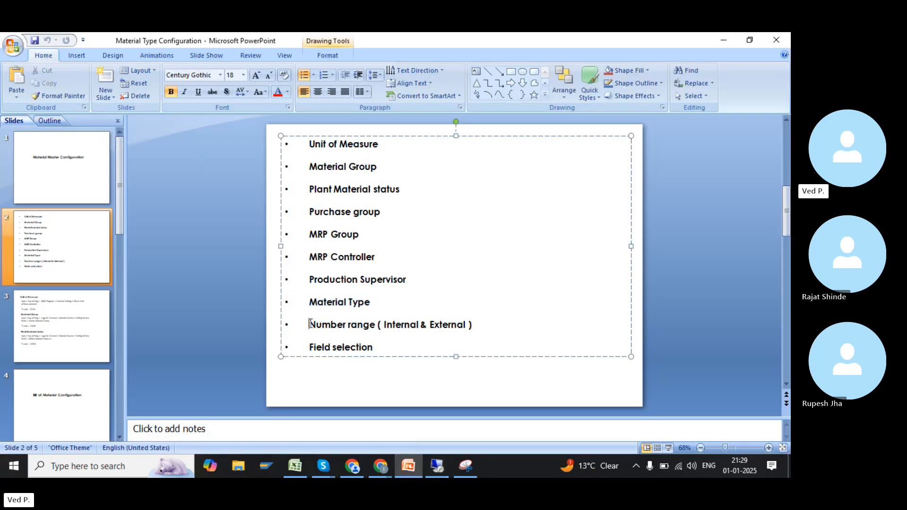
drag(309, 324, 477, 323)
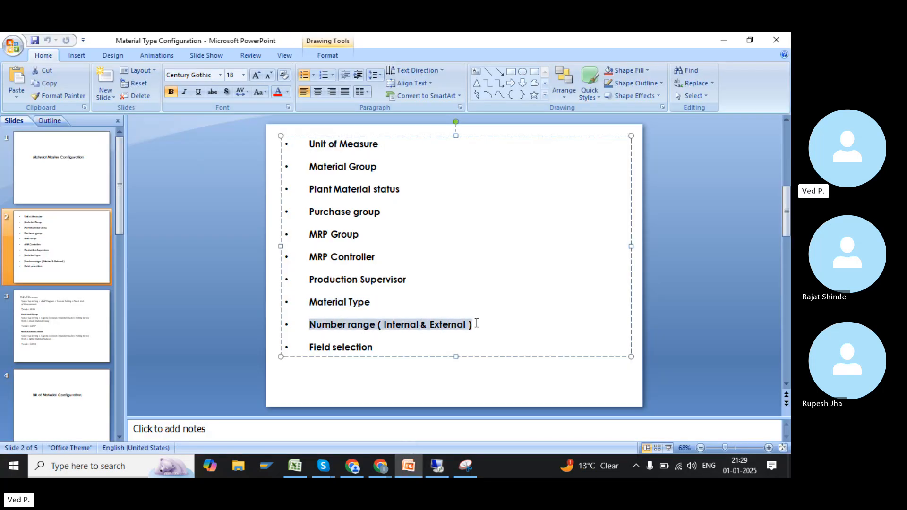
click(477, 323)
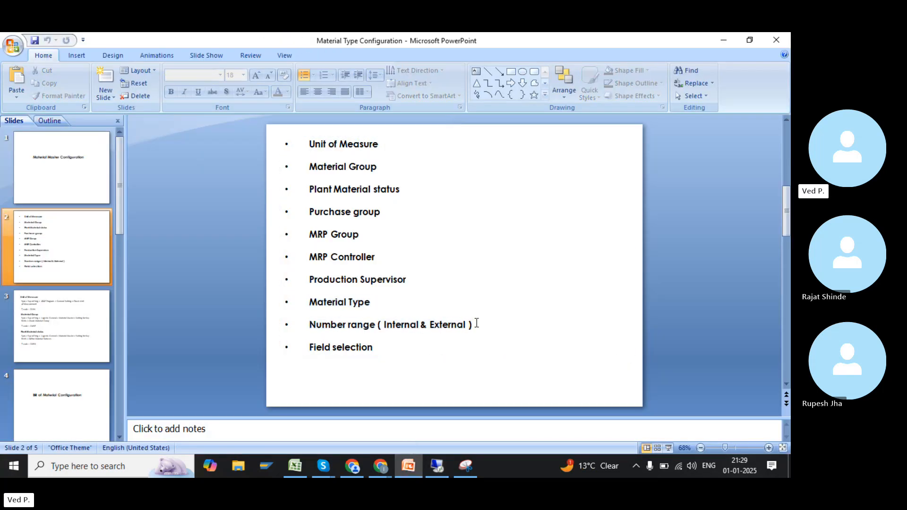
Switch back to the SAP session, restart MM01, and try to create material wHEEL_sET_01 with type ZALB
click(436, 466)
click(70, 66)
text(/nmm01)
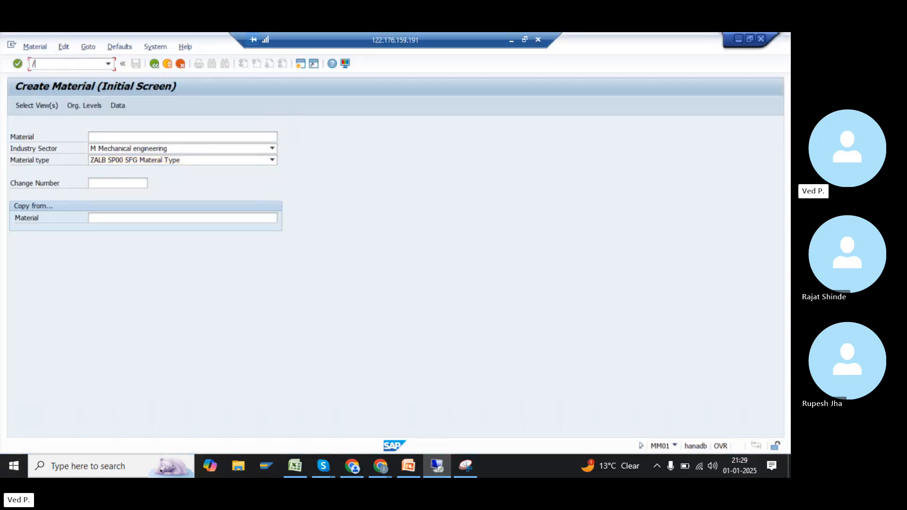
key(Return)
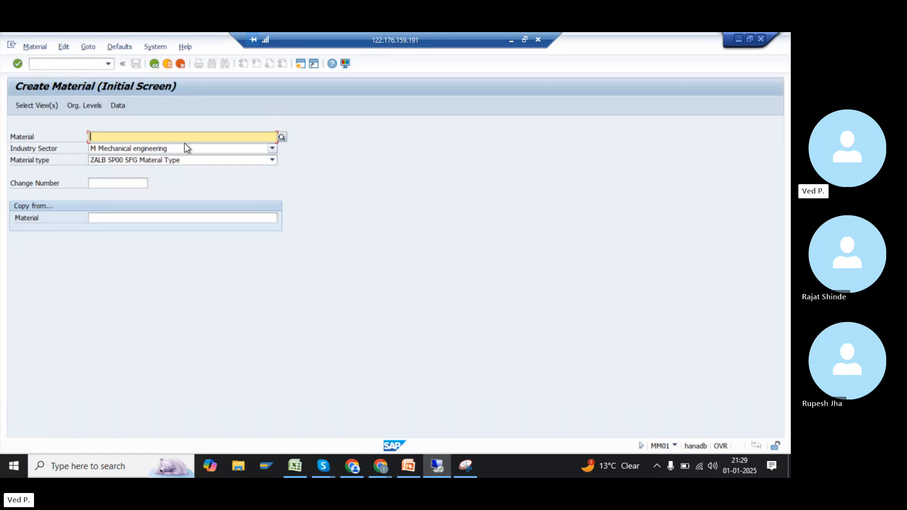
text(wHEEL_sET_01)
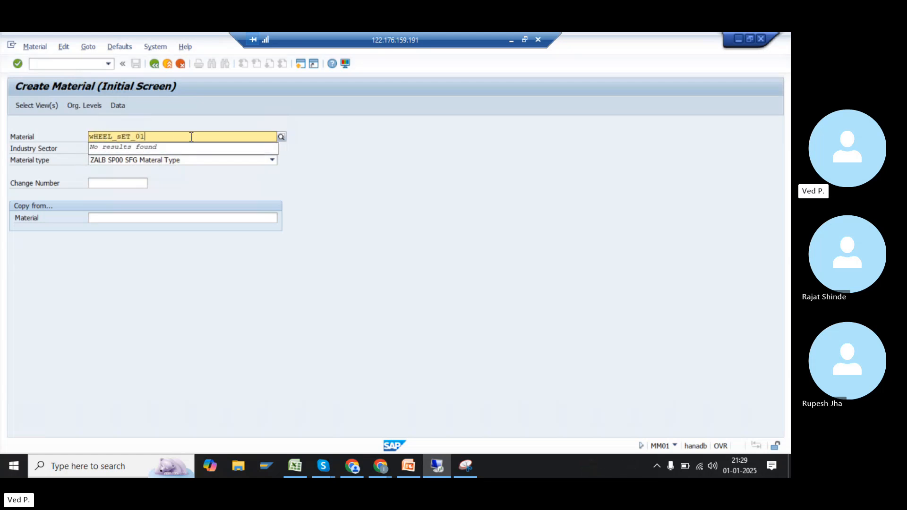
drag(182, 138, 63, 132)
key(Return)
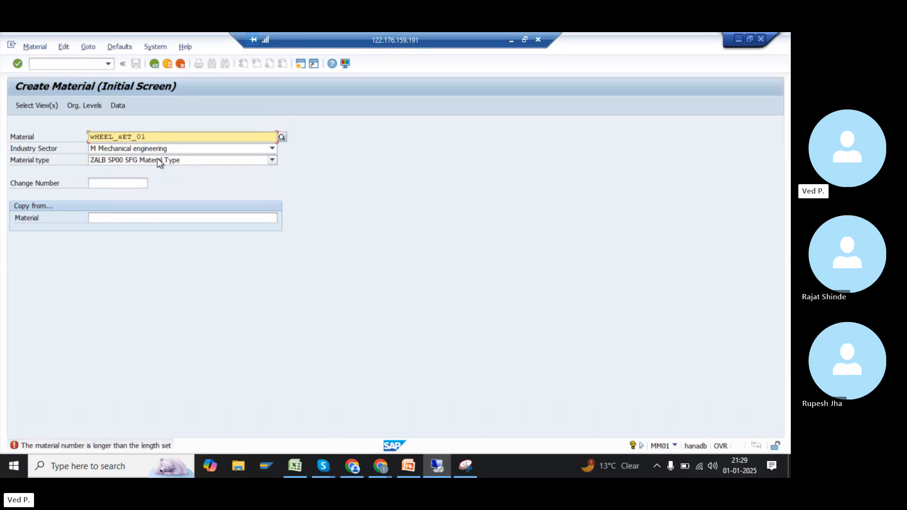
Shorten the material number to WHEEL_SE4, proceed to the view selection, and open the Basic Data 1 view
click(154, 137)
key(BackSpace)
key(BackSpace)
key(BackSpace)
key(BackSpace)
text(4)
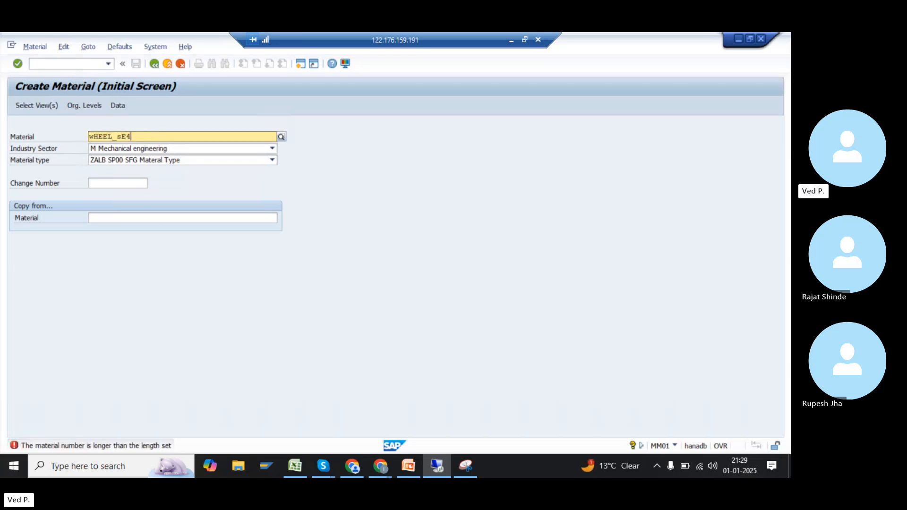
key(Return)
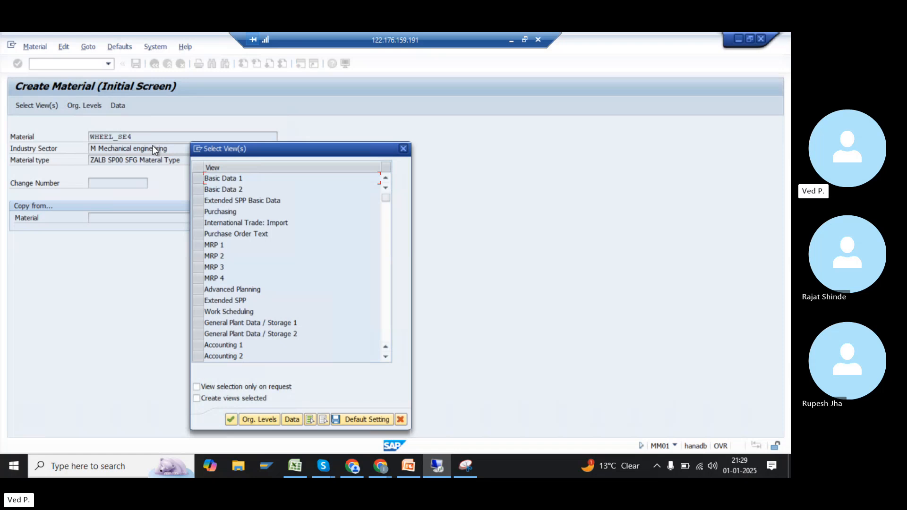
click(202, 178)
key(Return)
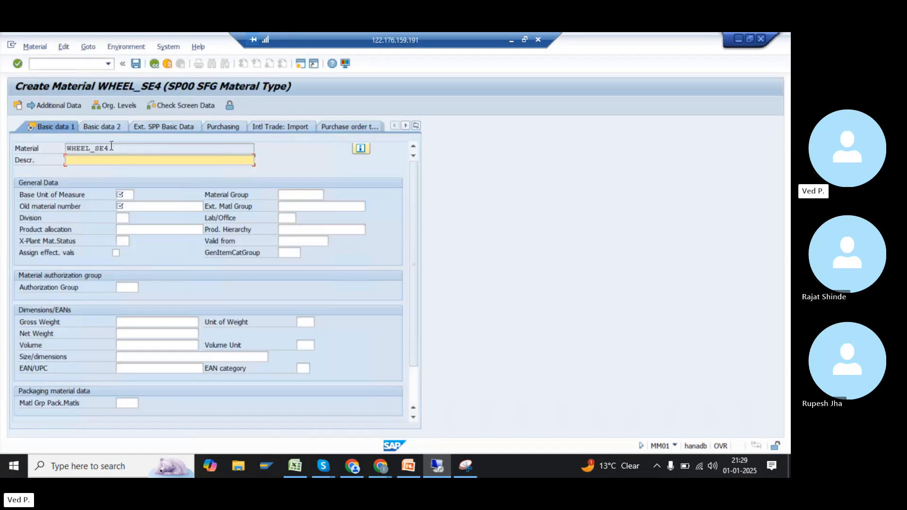
Highlight the externally assigned material number on the Basic data 1 view, and restart MM01 without saving the material
drag(111, 147, 56, 151)
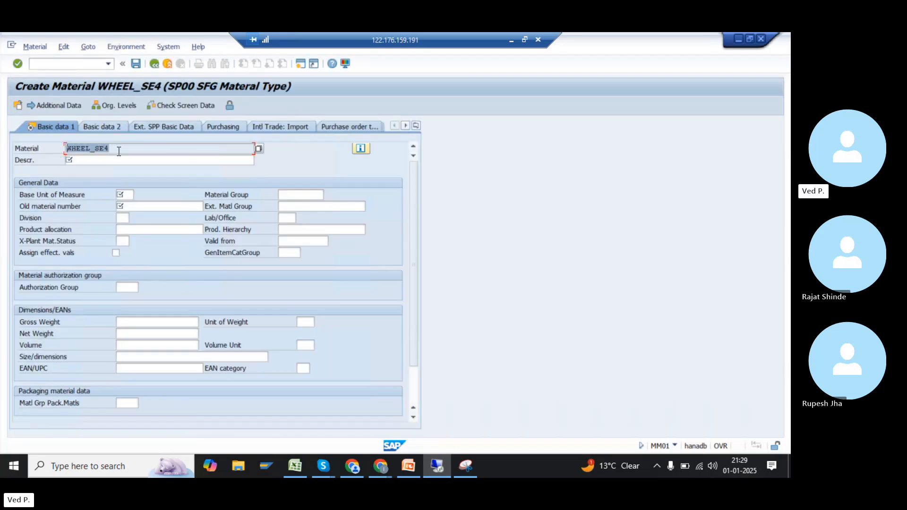
drag(117, 148, 53, 153)
click(53, 152)
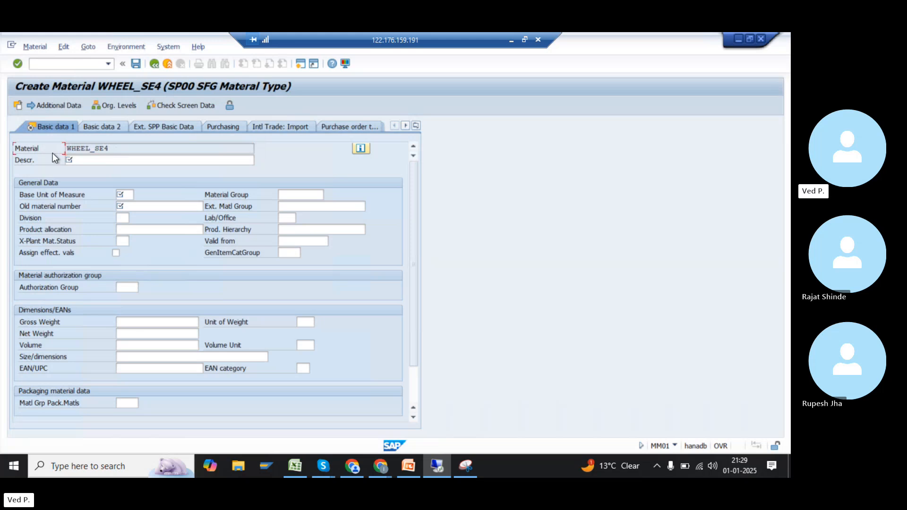
click(75, 63)
text(/NMM01)
key(Return)
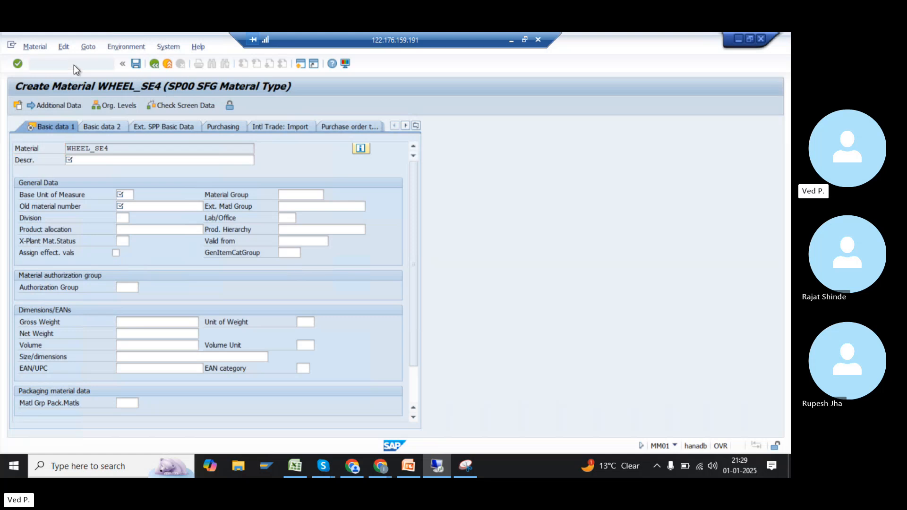
Enter WHEEL_SR as the material number for type ZALB, open the Basic Data 1 view, and highlight the externally assigned number
text(wHEEL_sE4)
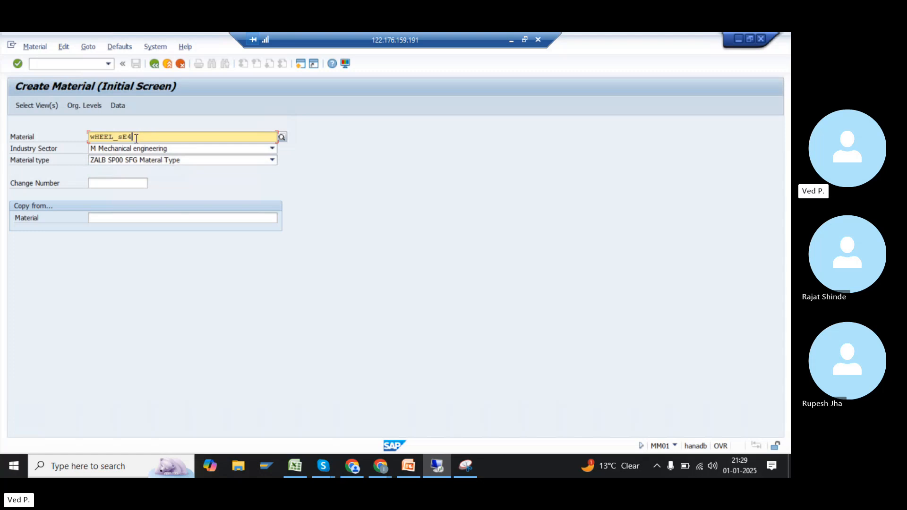
key(Tab)
key(shift+Tab)
key(ctrl+a)
text(WHEEL_SR)
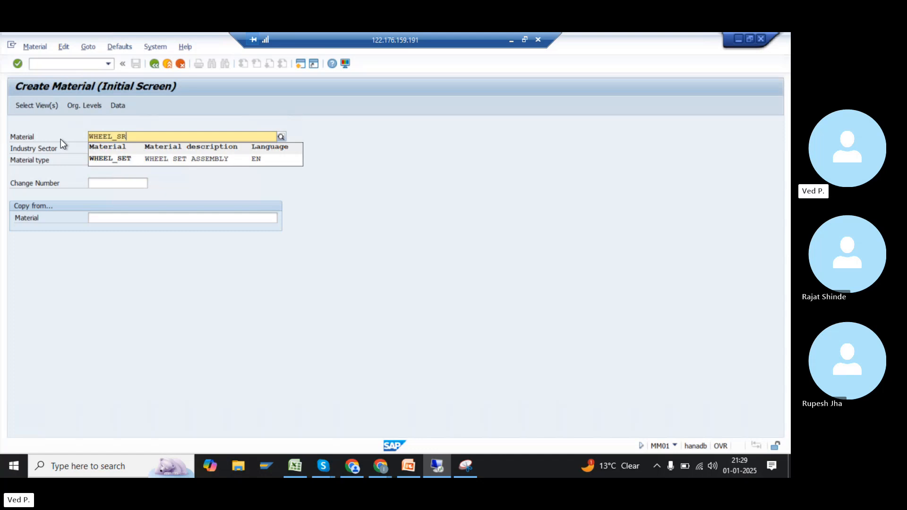
key(Return)
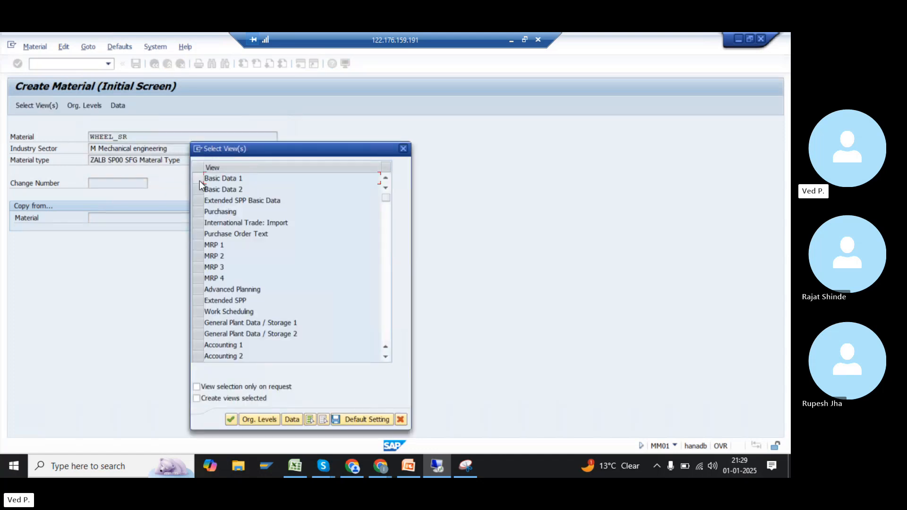
click(198, 179)
key(Return)
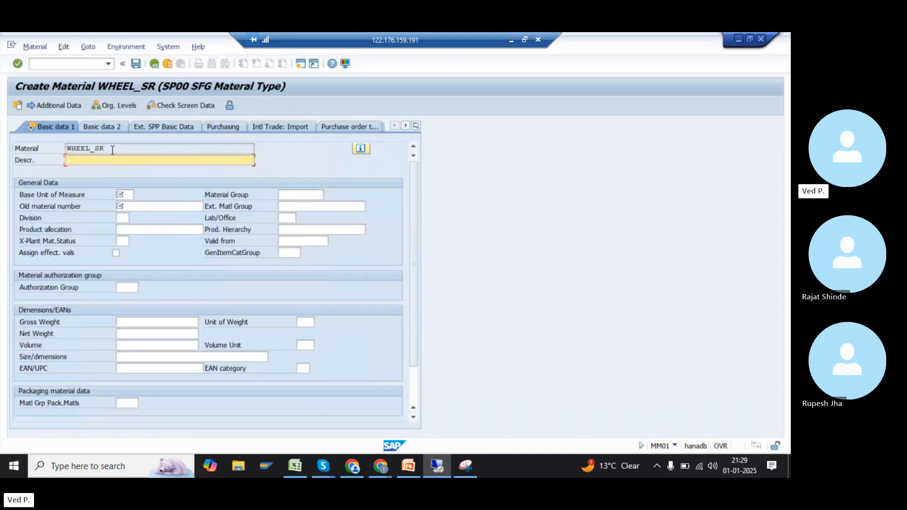
drag(112, 150, 65, 155)
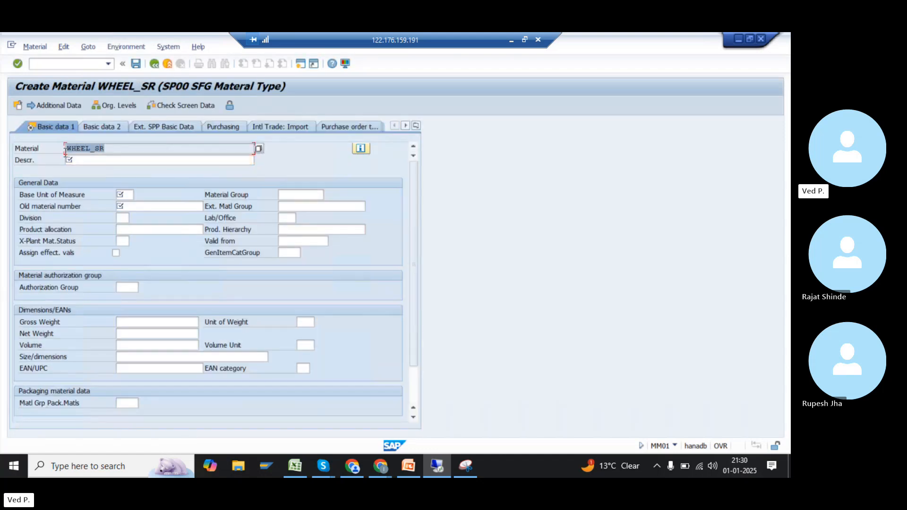
Restart MM01, leave the material number blank, open the Basic Data 1 view for type ZALB, and highlight the internally assigned number
click(77, 65)
text(/nmm01)
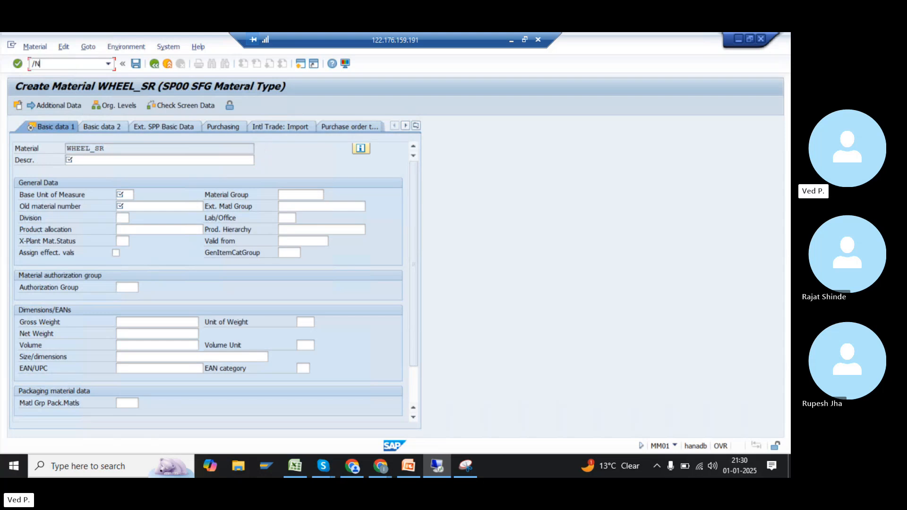
key(Return)
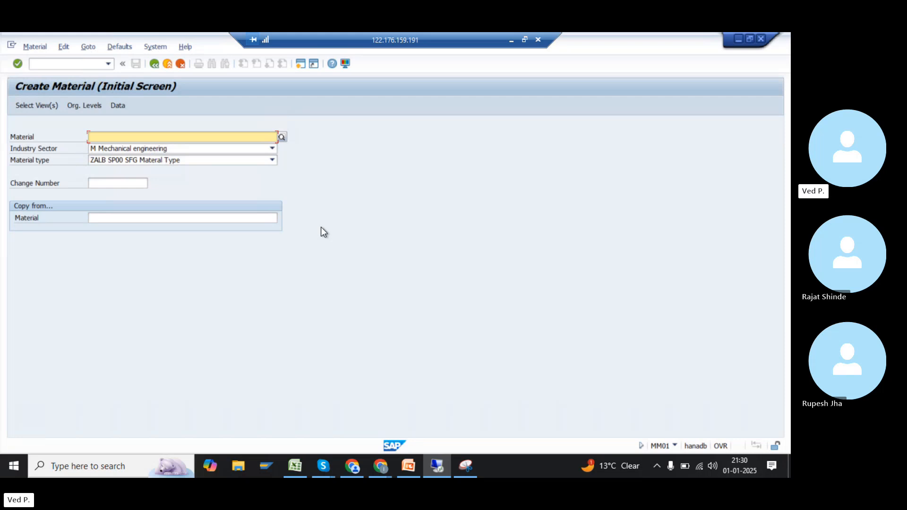
key(Return)
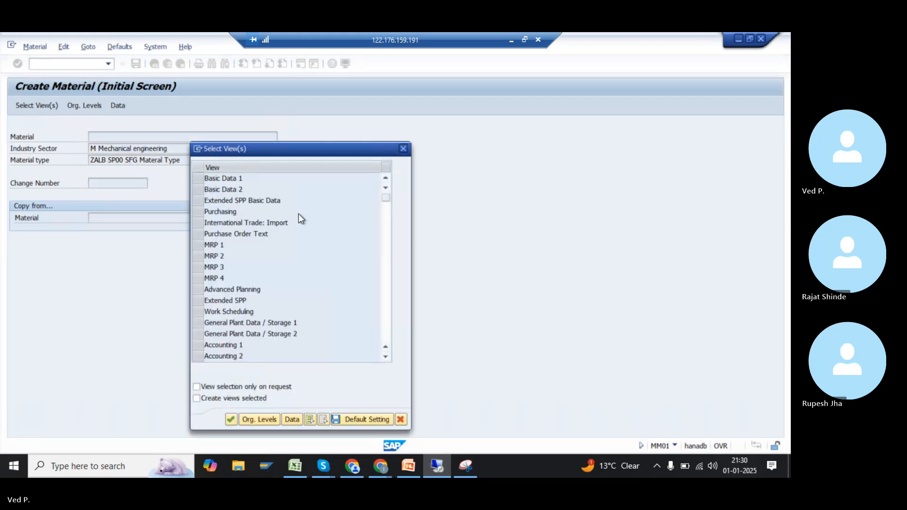
key(Escape)
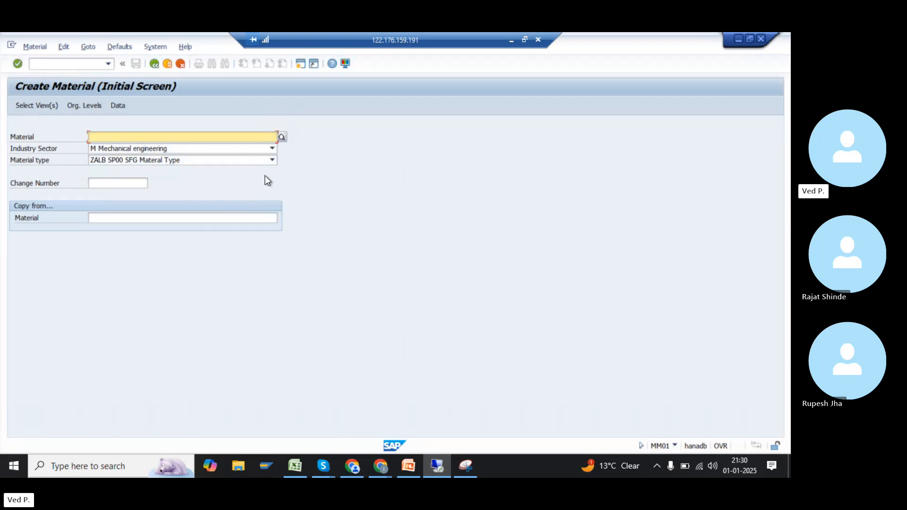
key(Return)
click(198, 179)
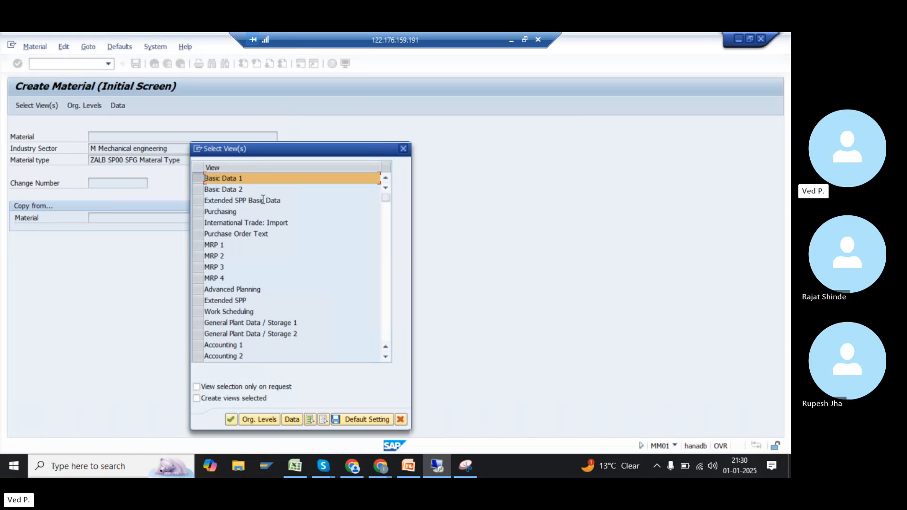
key(Return)
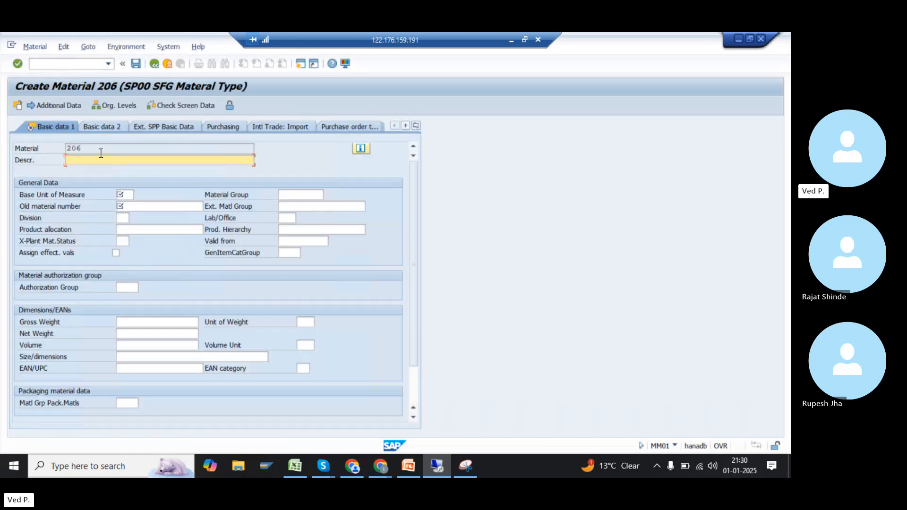
drag(93, 148, 64, 158)
click(124, 159)
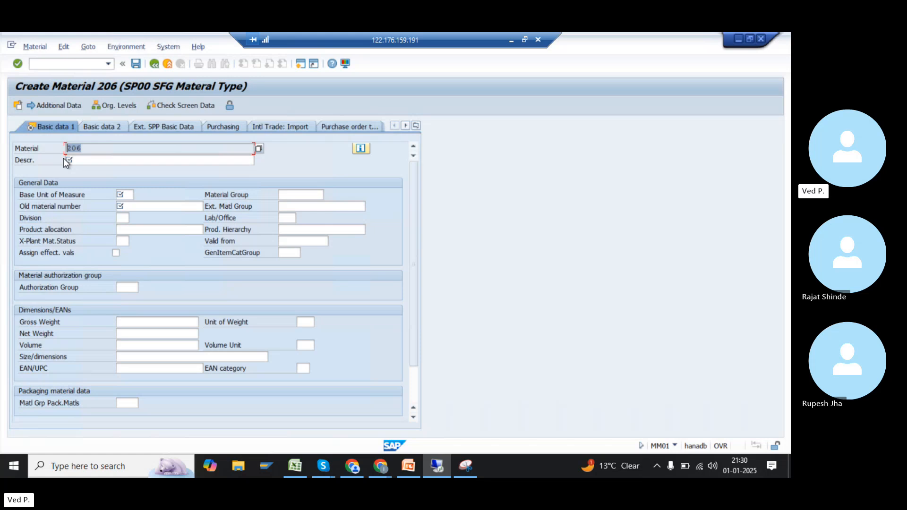
Restart MM01 and begin a second ZALB material without a number, opening Basic Data 1 to highlight the system-assigned number
click(89, 149)
click(93, 65)
text(/nmm01)
key(Return)
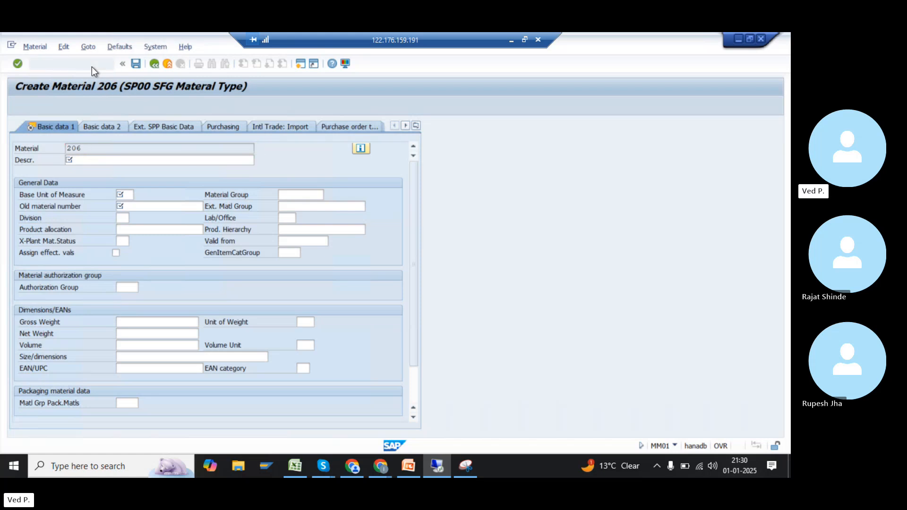
key(BackSpace)
key(Return)
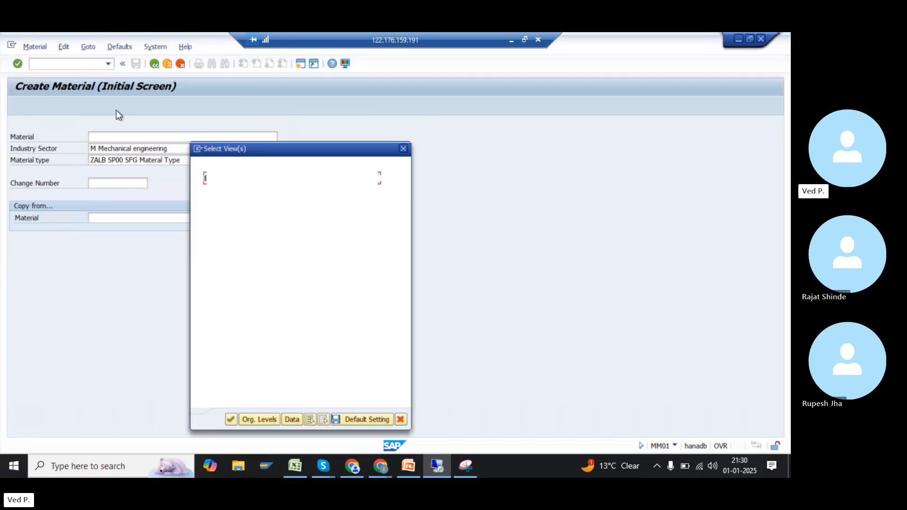
click(200, 177)
key(Return)
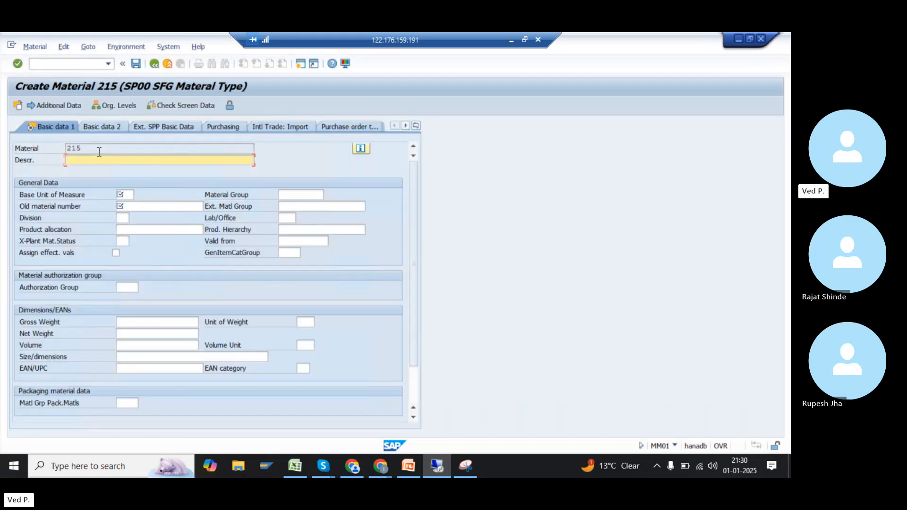
drag(99, 151, 60, 161)
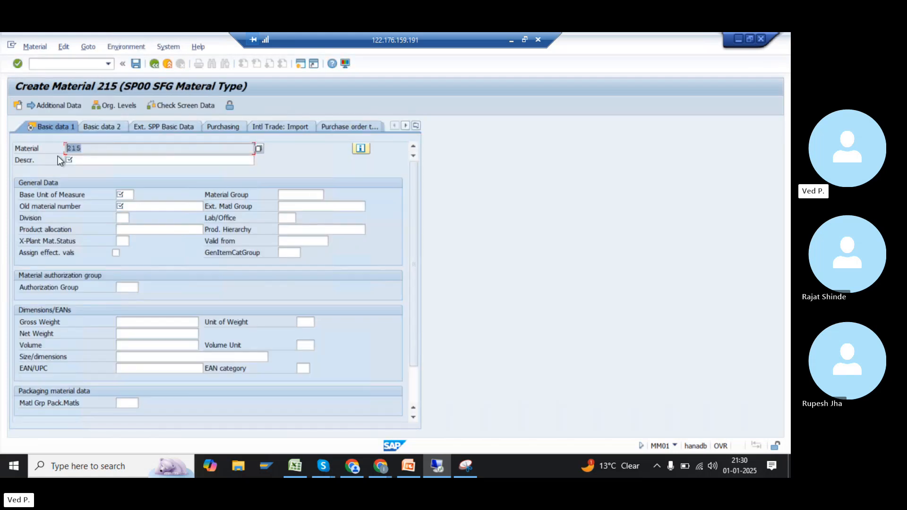
Repeat the MM01 creation a third time with a blank material number and highlight the internal number on Basic Data 1
click(69, 64)
text(/nmm01)
key(Return)
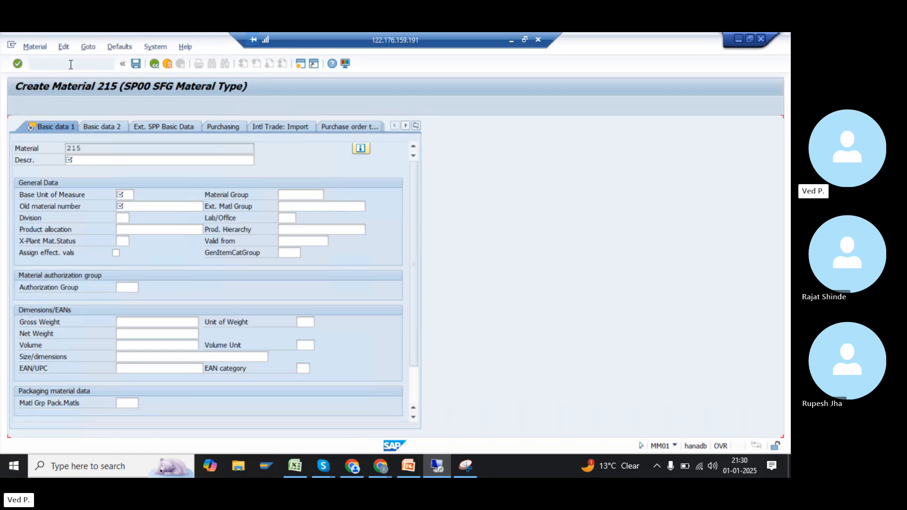
key(Return)
key(Return)
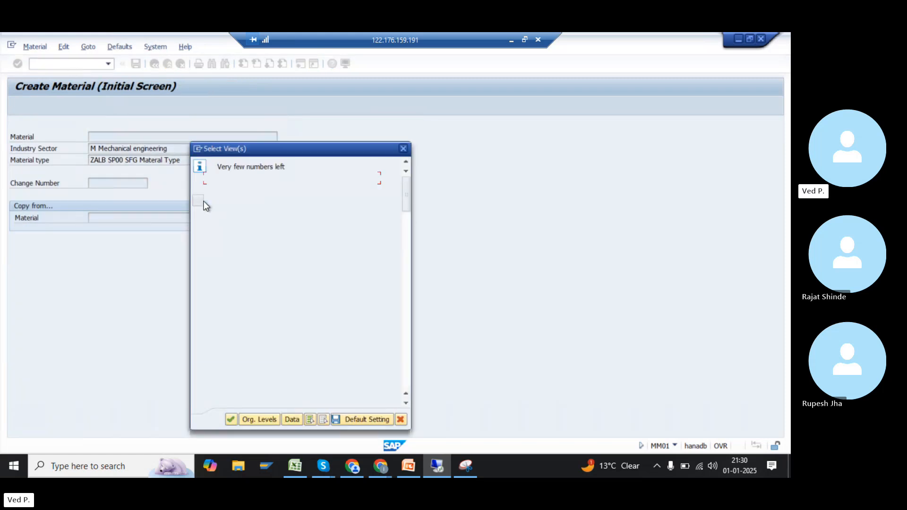
click(194, 176)
key(Return)
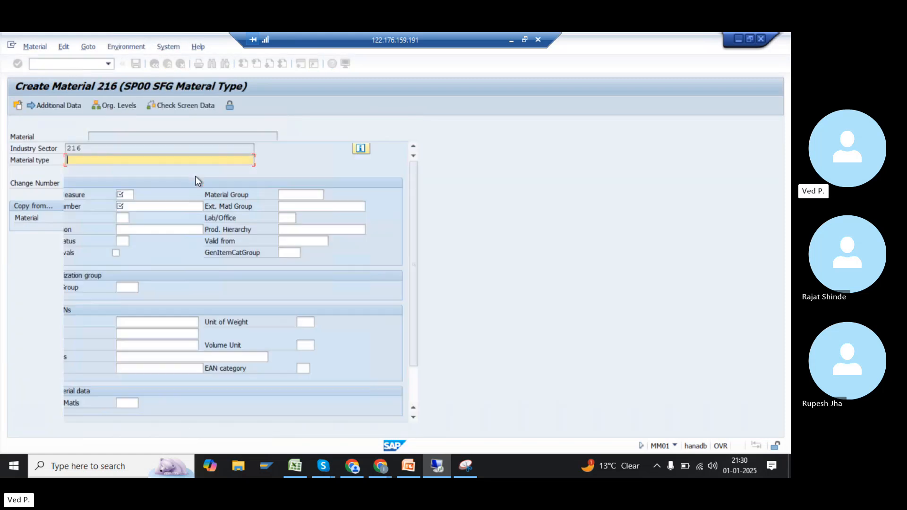
drag(97, 148, 60, 156)
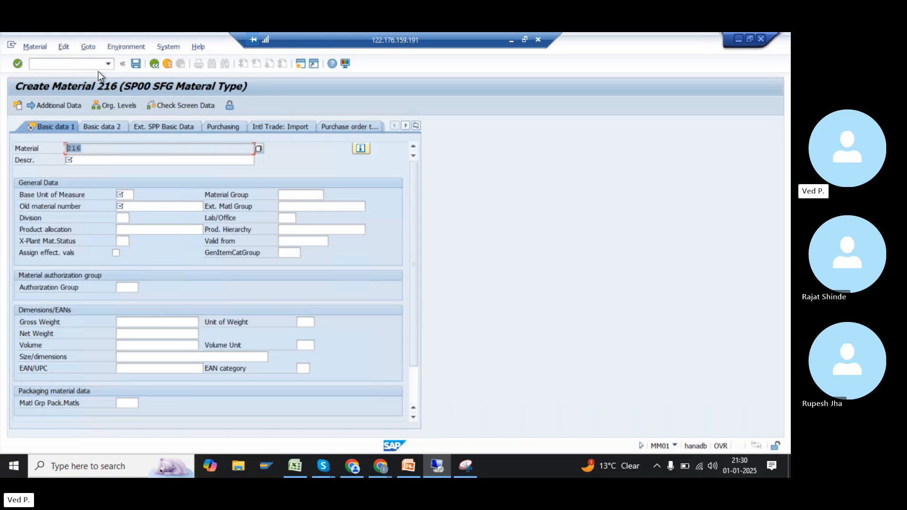
drag(87, 147, 52, 152)
click(79, 65)
text(/n)
key(BackSpace)
key(BackSpace)
drag(103, 149, 52, 150)
Switch to the SAP PP_S4 Excel workbook and enter Internal Number range in A96 and External number range in A97 of Material Master
click(297, 457)
scroll(329, 334, down, 5)
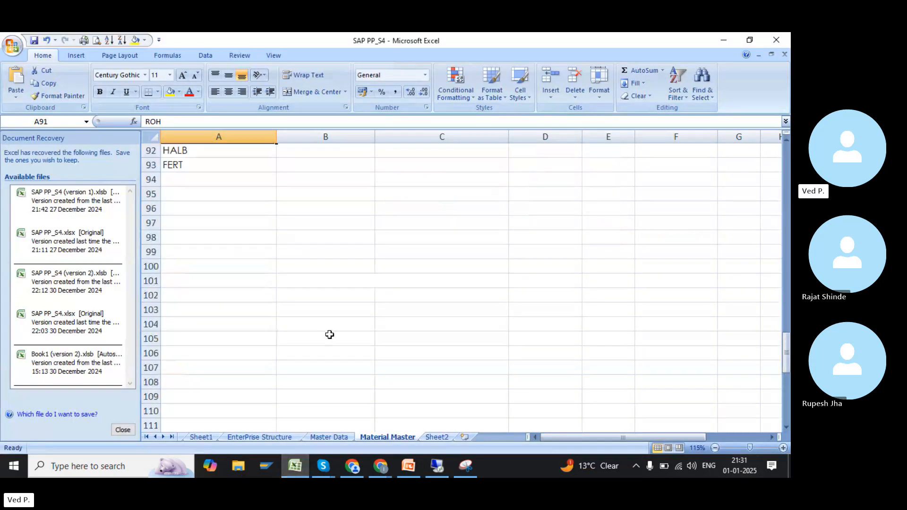
scroll(293, 253, up, 2)
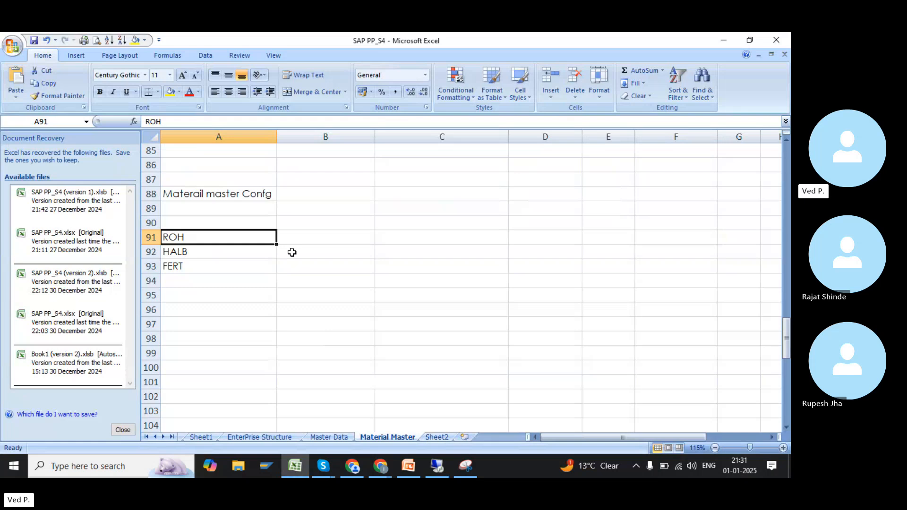
click(234, 306)
text(inER)
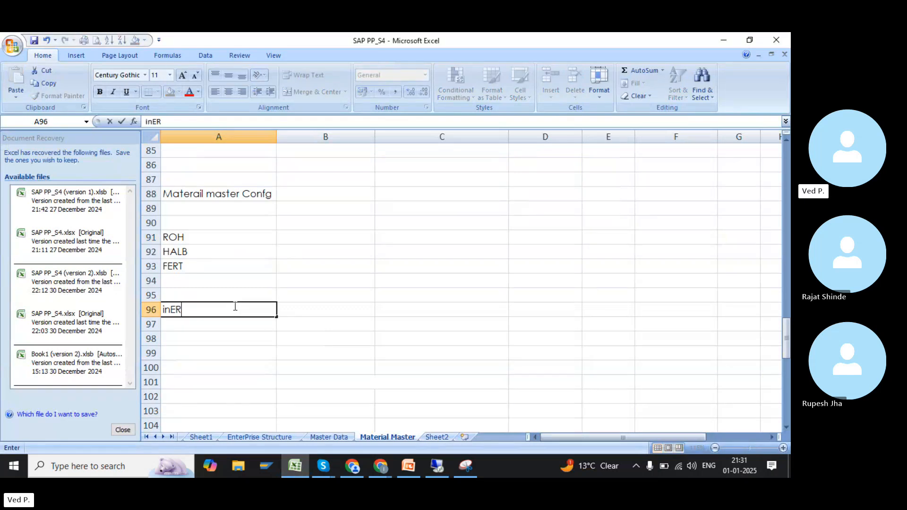
key(BackSpace)
text(INternal Number )
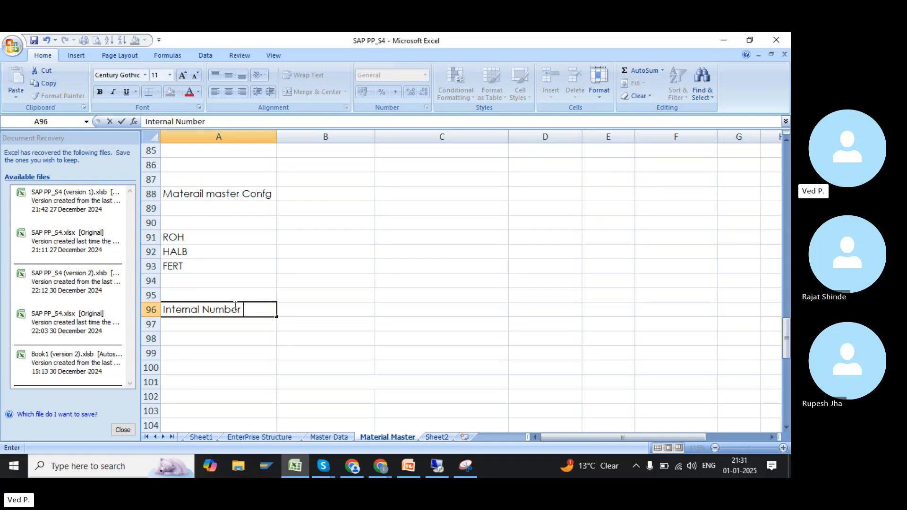
text(range)
key(Return)
text(External )
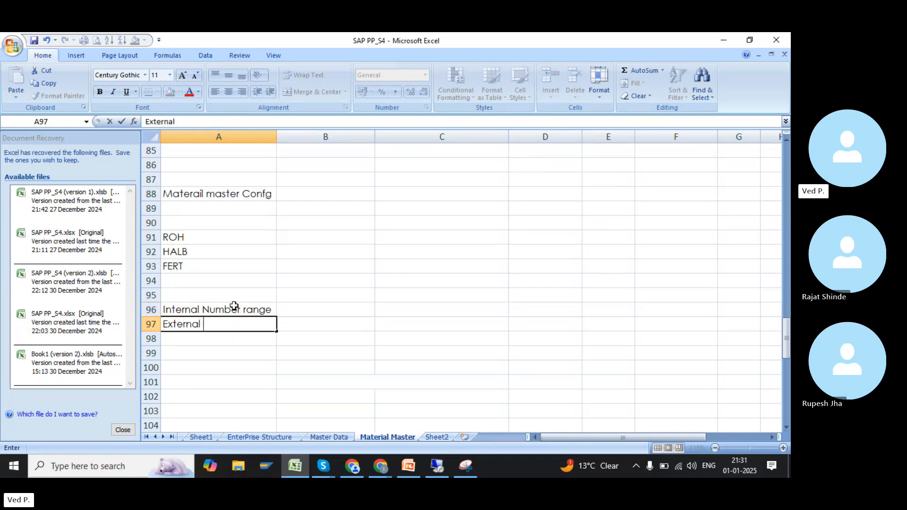
text(number range)
key(Return)
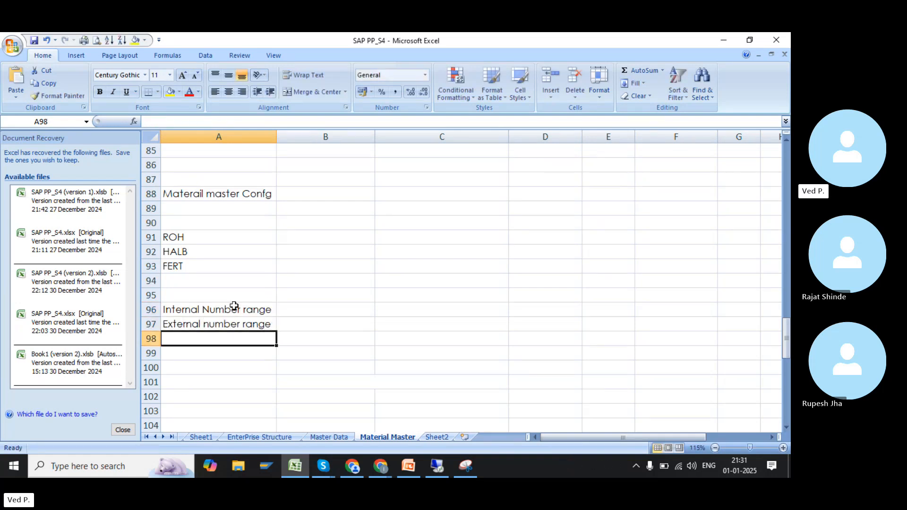
Point out the ROH and FERT material types and the Internal Number range entry in column A
click(189, 237)
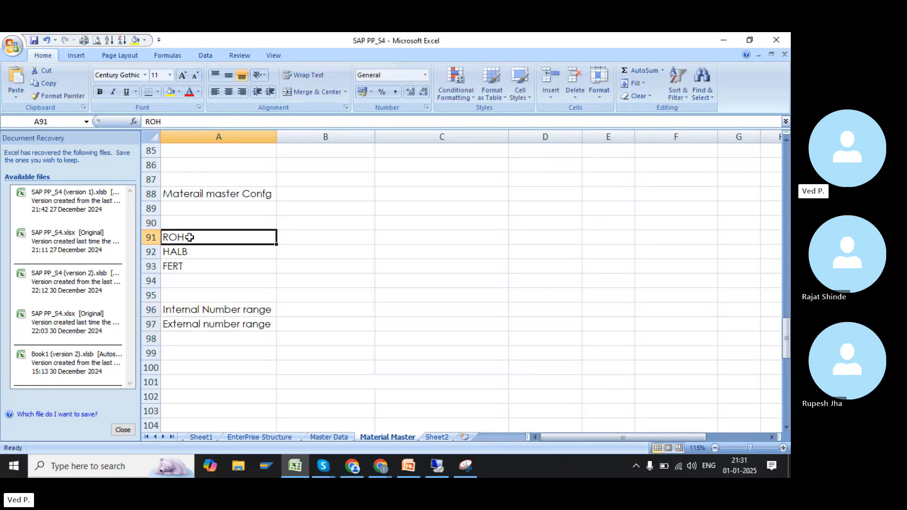
click(242, 266)
click(258, 311)
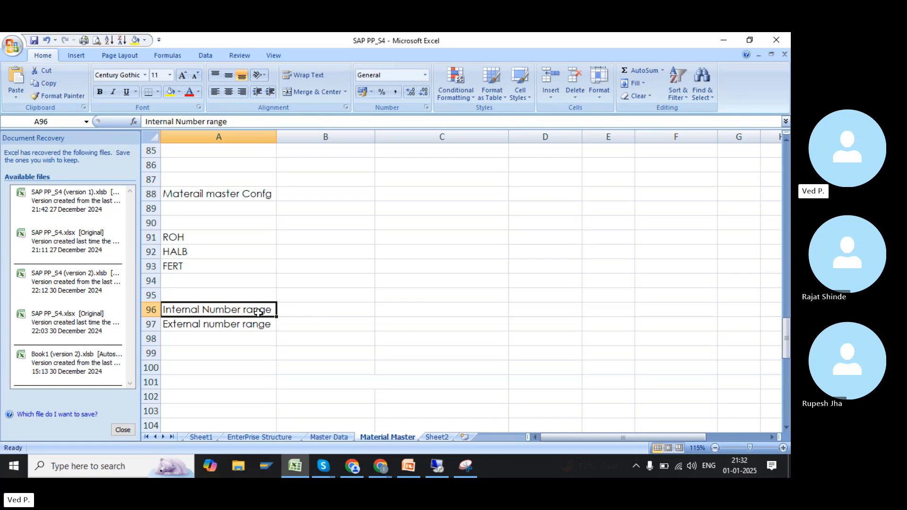
Enter the heading Cycle in C95 and list Womens, Mens Cycle and Kids Cycle in C97 to C99
click(433, 297)
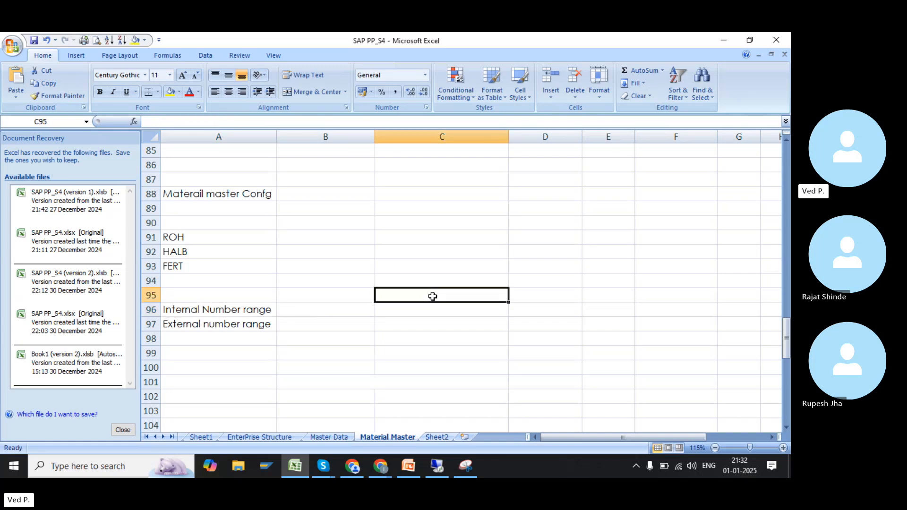
text(Cycle)
key(Return)
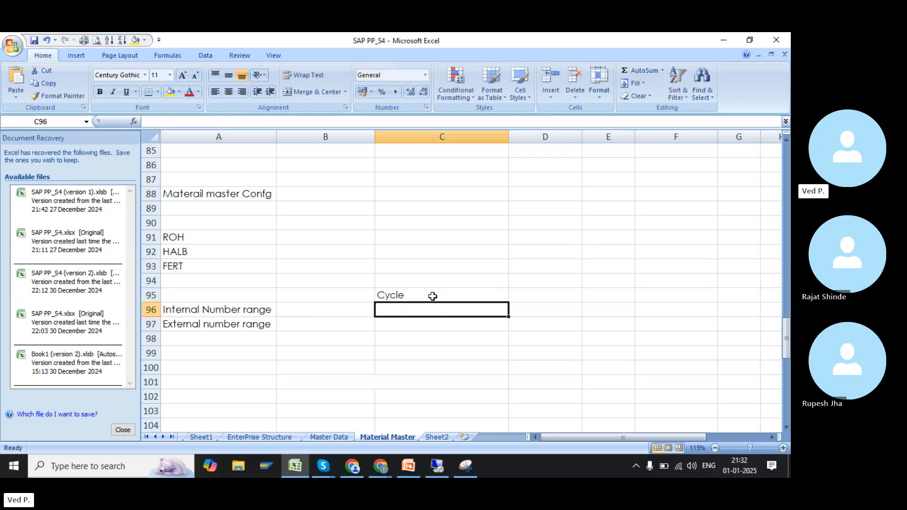
click(476, 323)
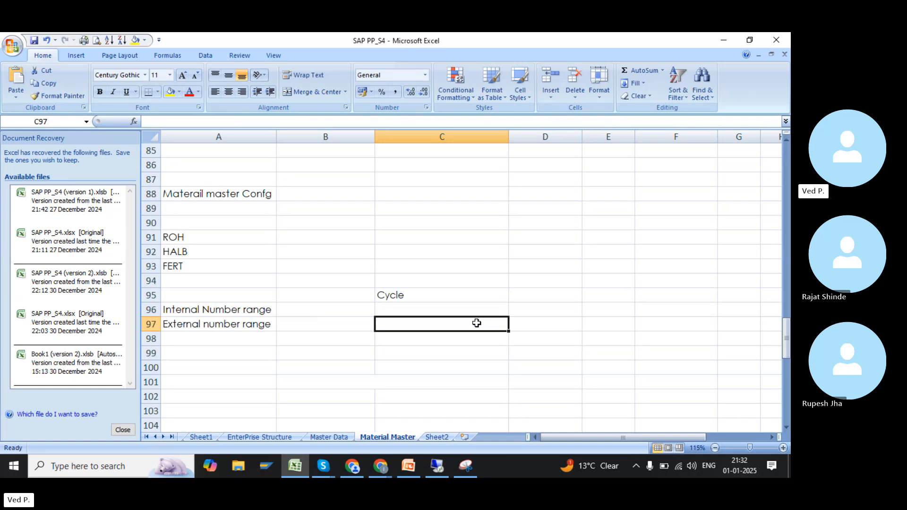
text(Womens)
key(Return)
text(Men)
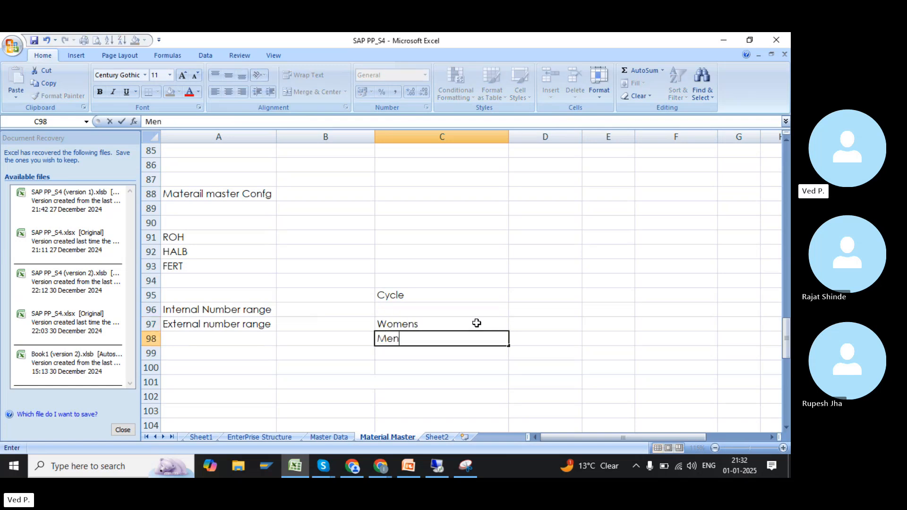
text(s Cycle)
key(BackSpace)
key(BackSpace)
text(le)
key(Return)
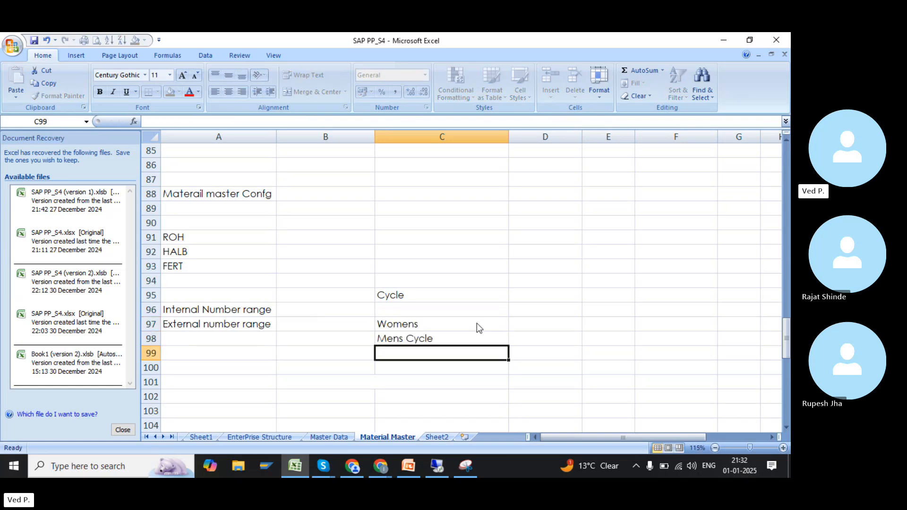
text(Kids Cycle)
key(Return)
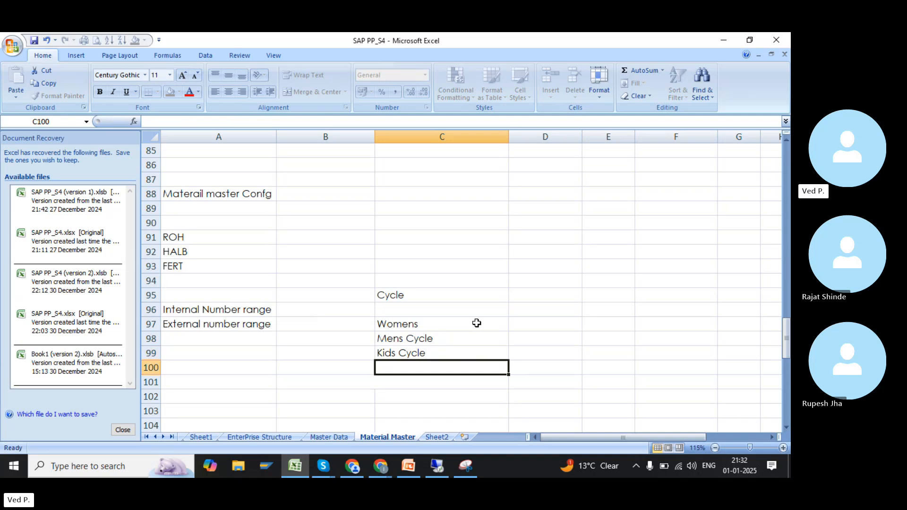
click(453, 324)
click(562, 320)
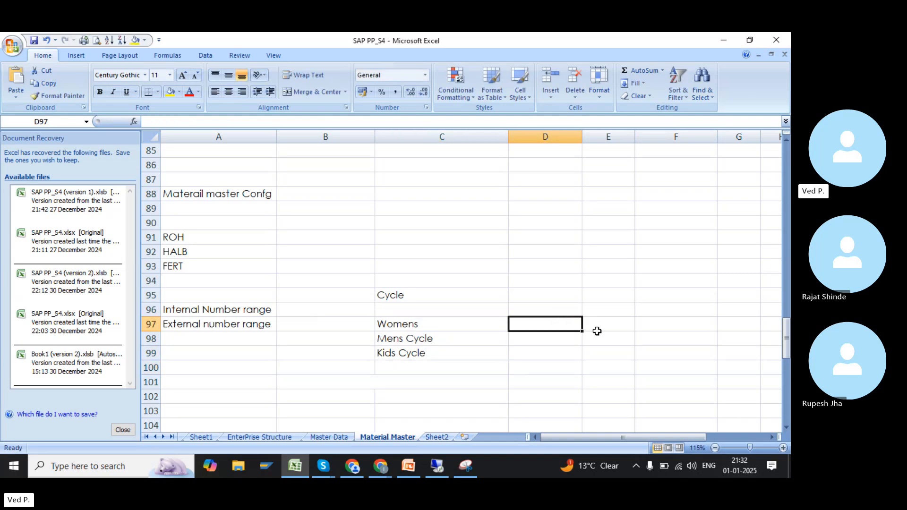
Enter Auto in D97 and Mannul in E97 beside the Womens cycle entry
text(Auto)
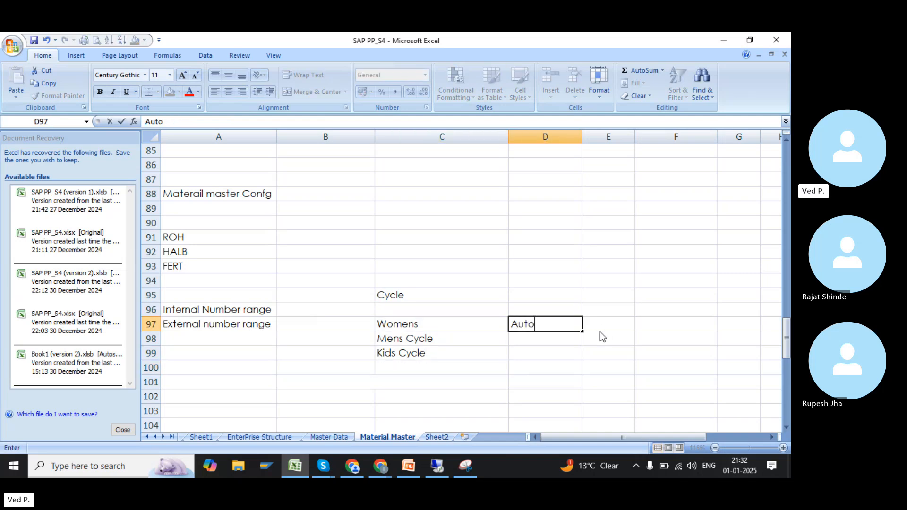
key(Tab)
text(Mannu)
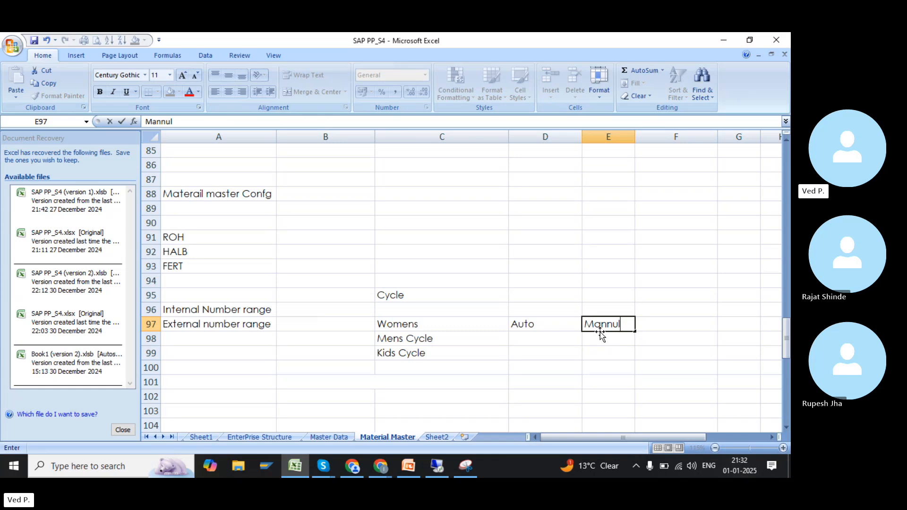
text(l)
key(Return)
click(631, 324)
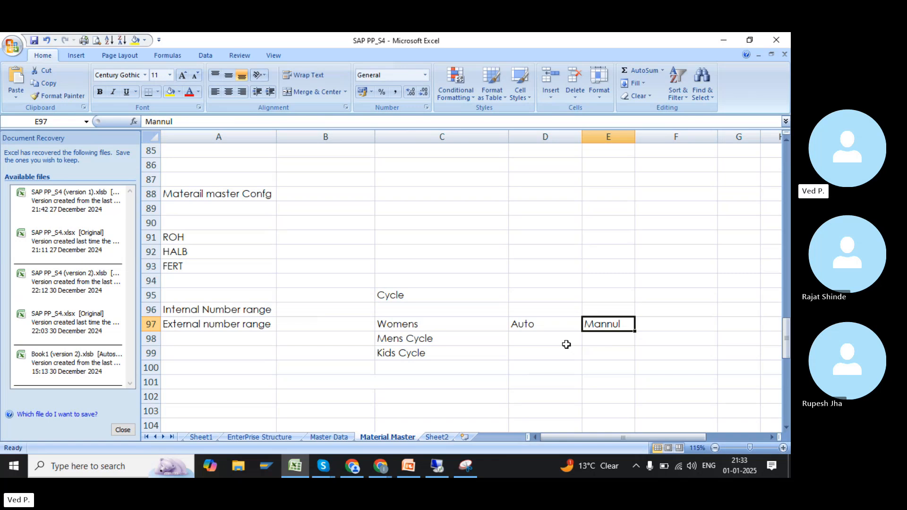
Clear the cycle example from C94 to E100 and select the External number range entry
drag(457, 282, 607, 362)
key(Delete)
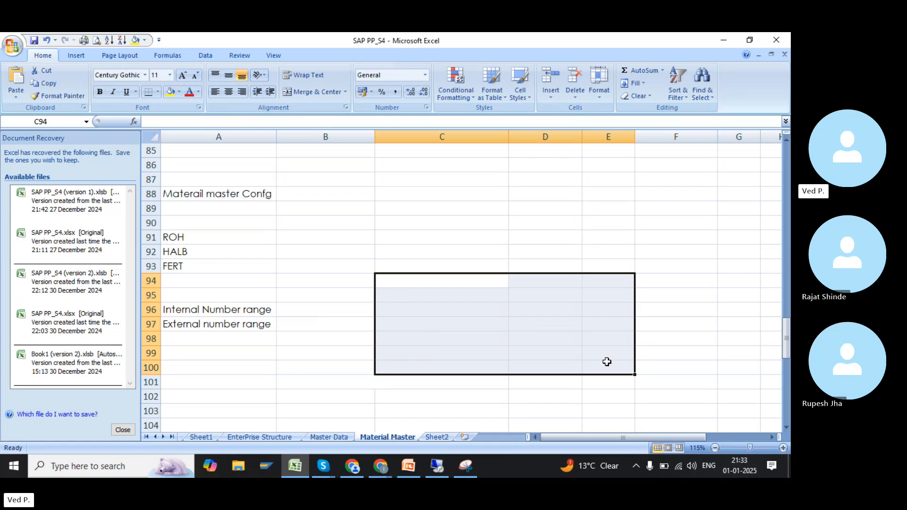
click(253, 325)
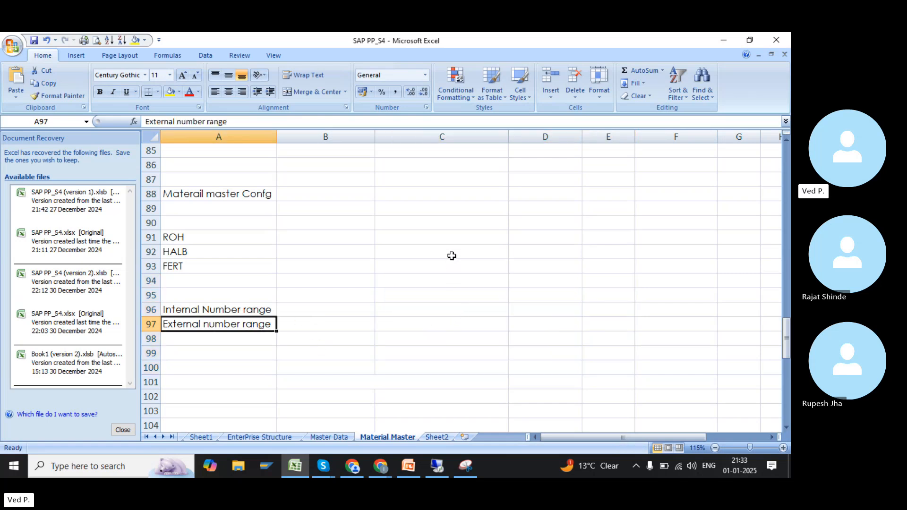
Enter the code parts S2, KD and R1 in cells C91 to C93
click(446, 241)
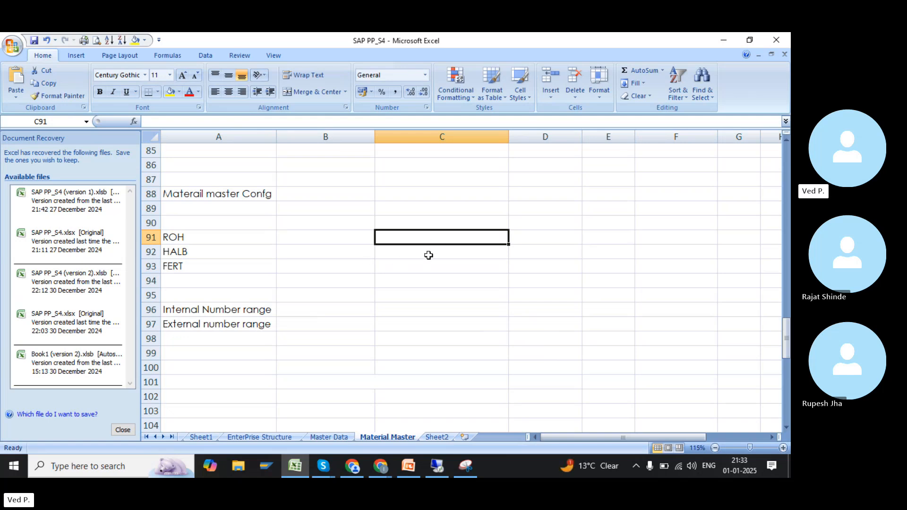
key(BackSpace)
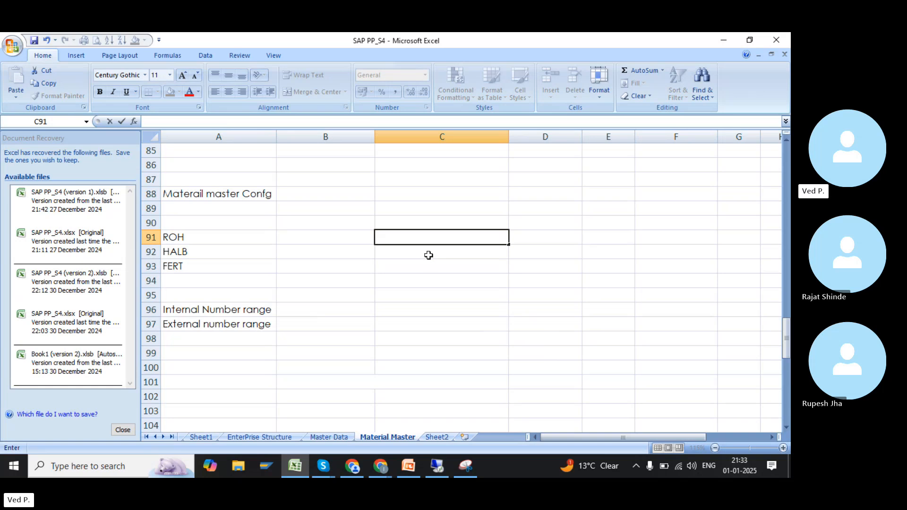
text(SP)
key(BackSpace)
key(BackSpace)
text(S2)
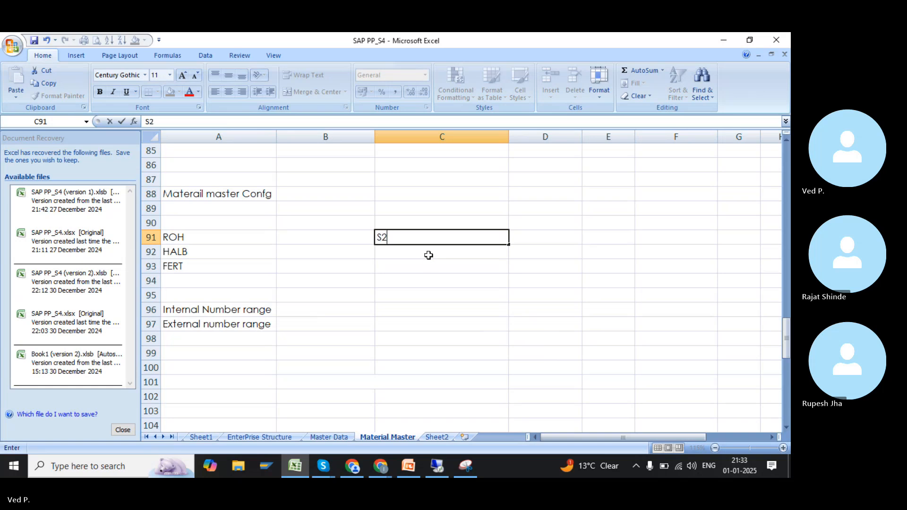
key(Return)
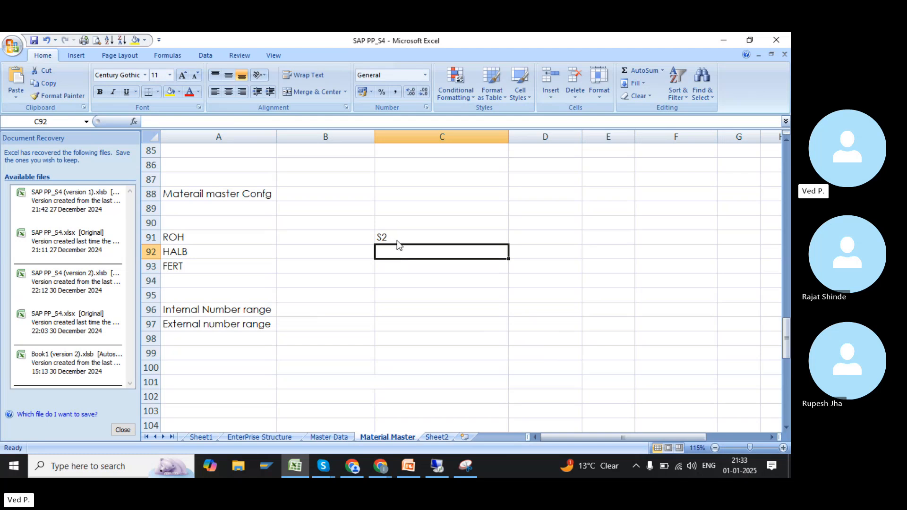
text(KD)
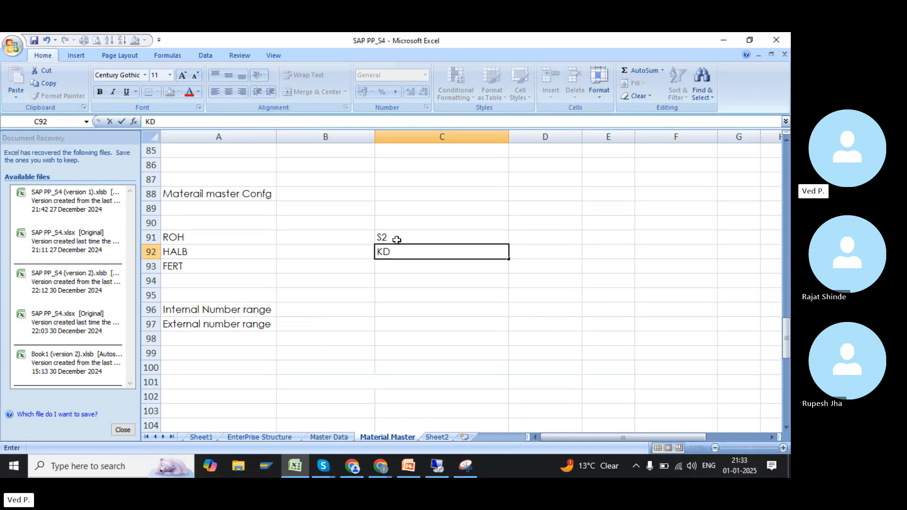
key(Return)
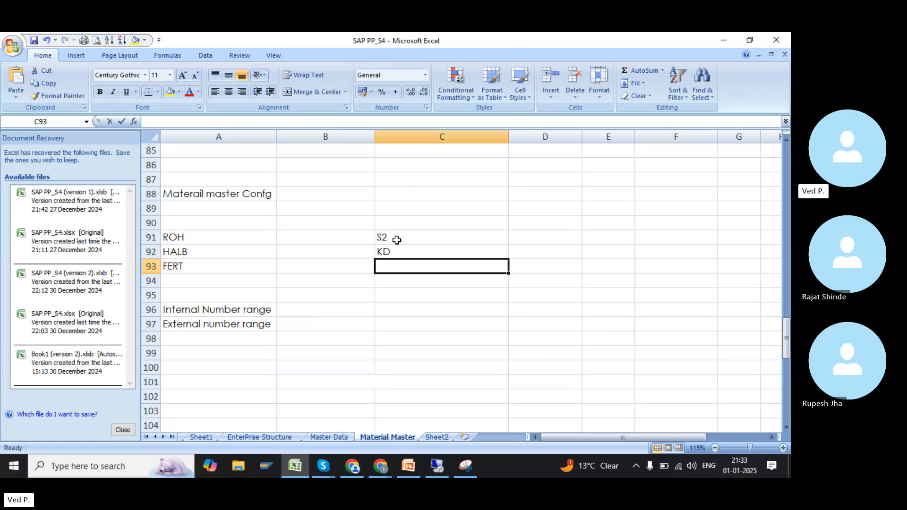
text(R1)
key(Return)
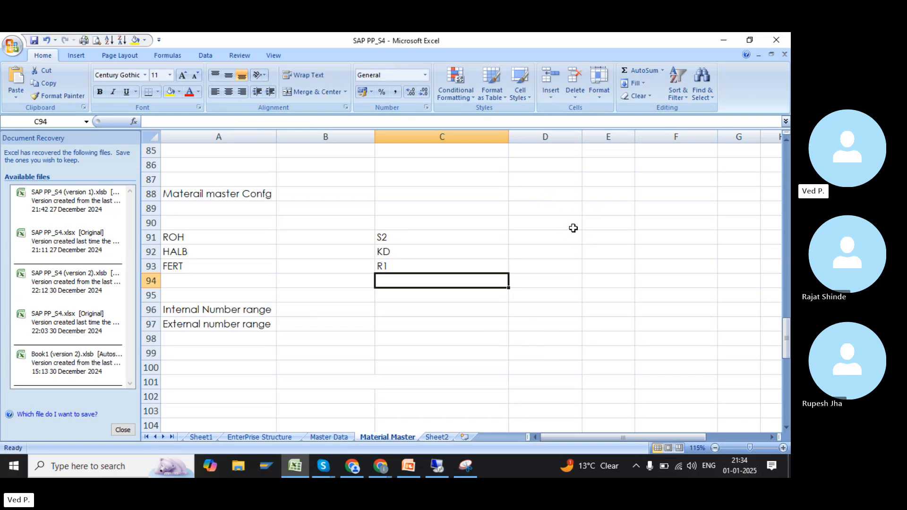
Continue the code parts with 98, Y1, 24 and 12 in cells C94 to C97
text(98)
key(Return)
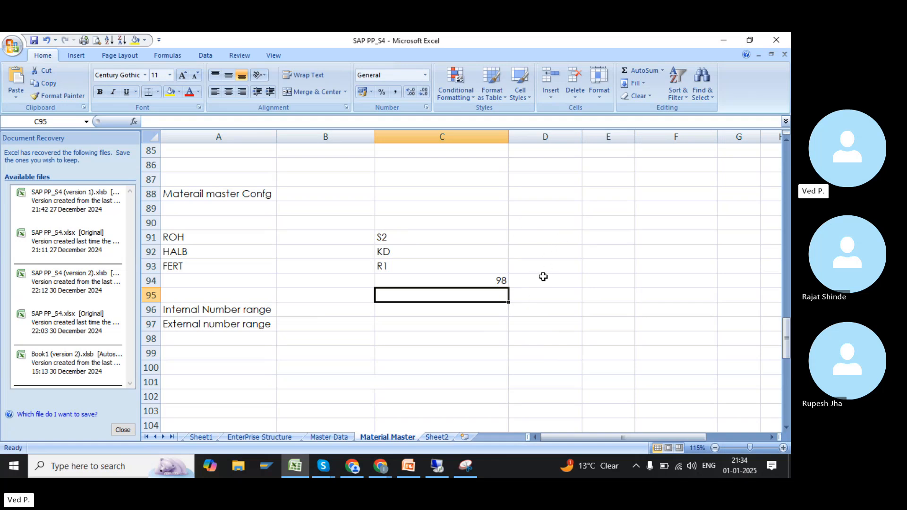
text(Y1)
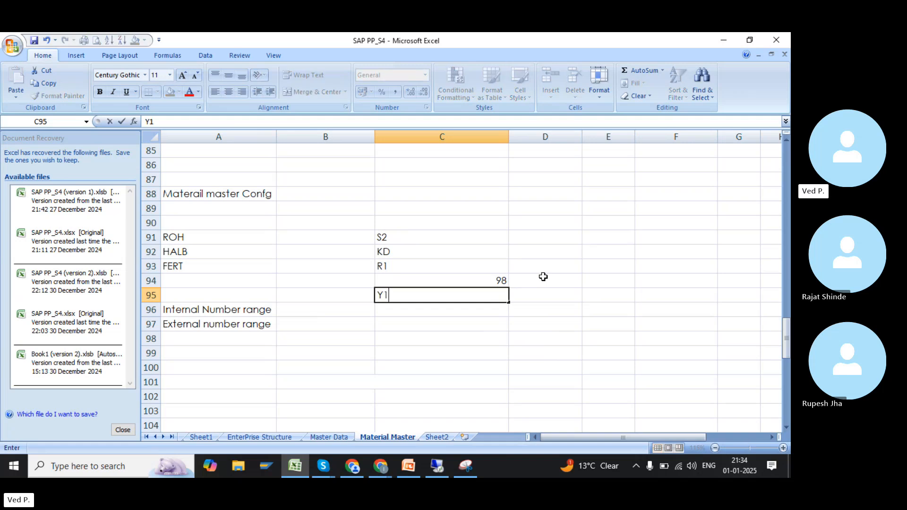
key(Return)
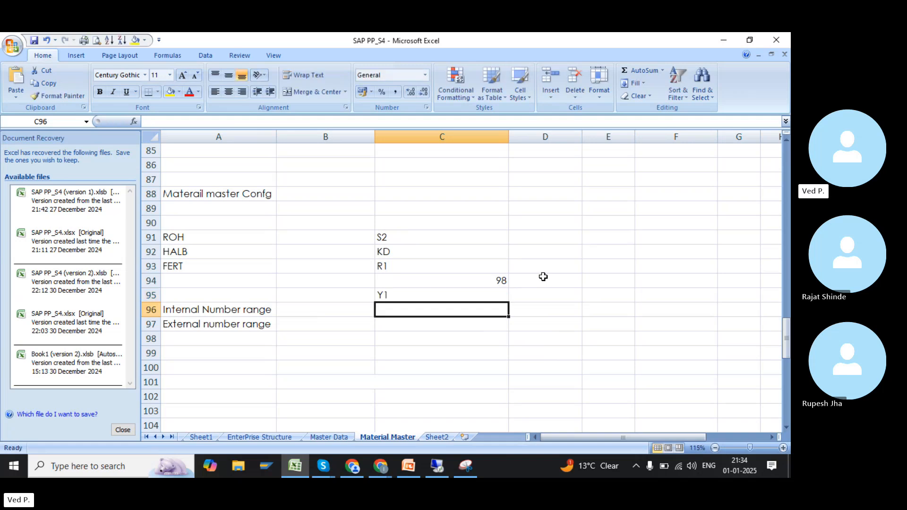
text(24)
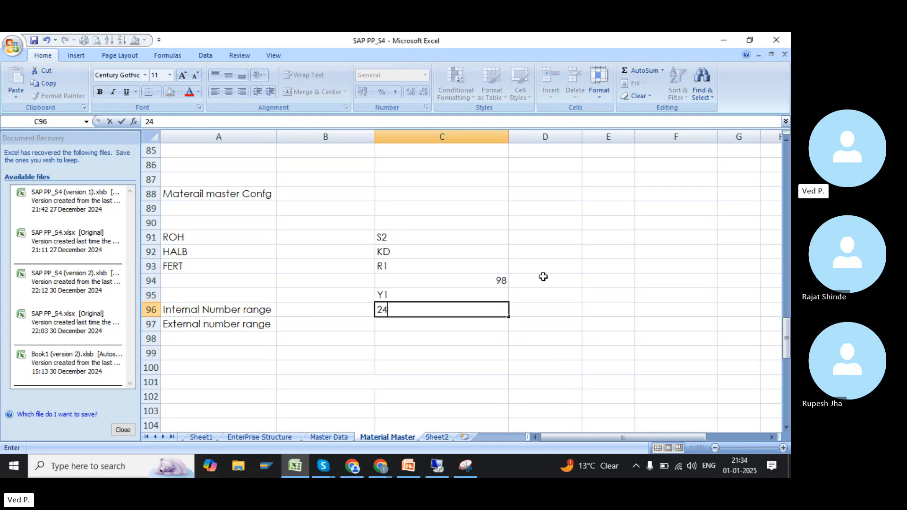
key(Return)
text(12)
key(Return)
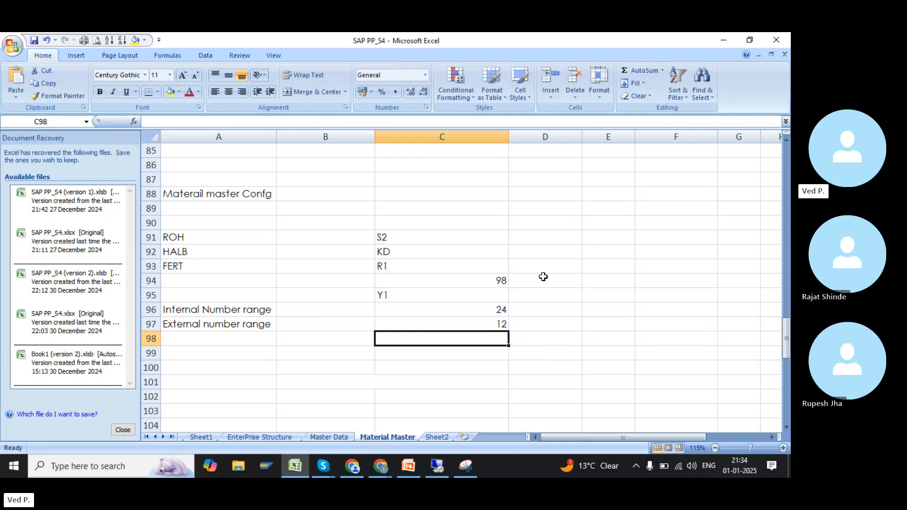
Enter the combined material code S2KDR1Y12412 in C100
click(439, 374)
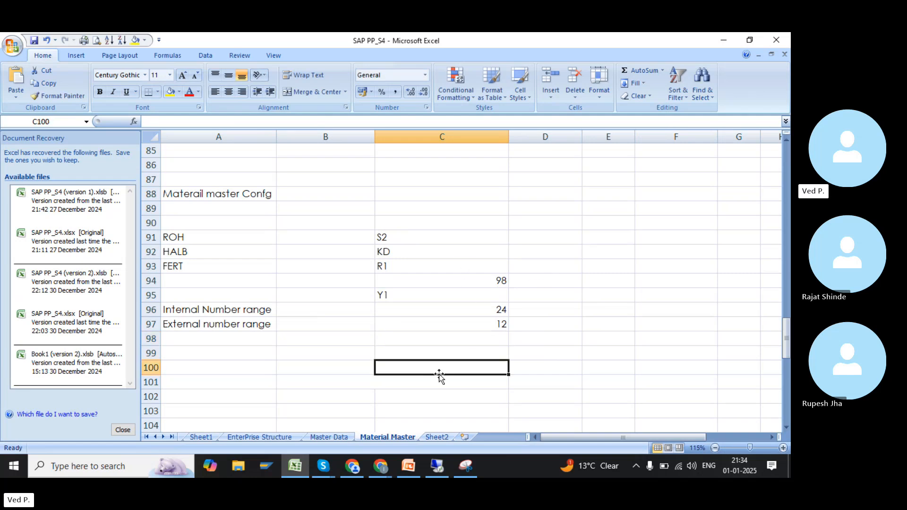
text(S2)
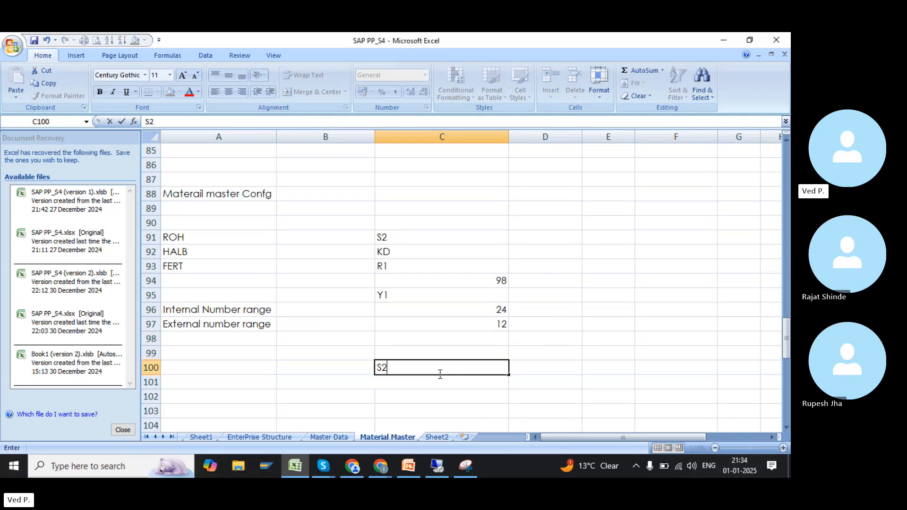
text(KDR1Y12412)
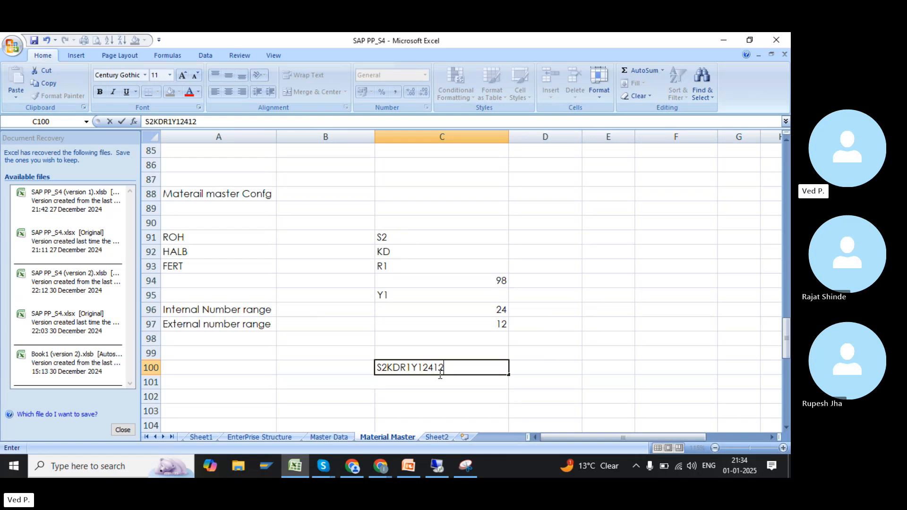
Enter the serial number 001 in C98 and append 001 to the material code in C100
click(472, 335)
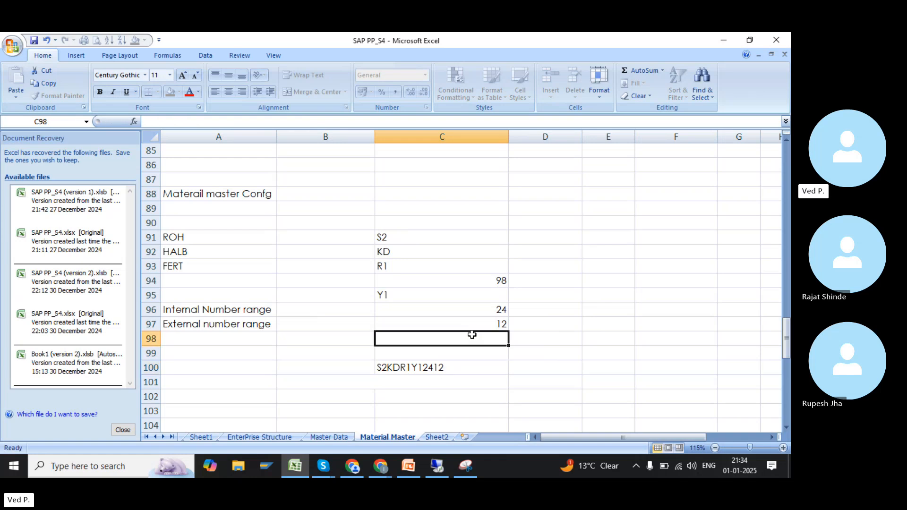
text(001)
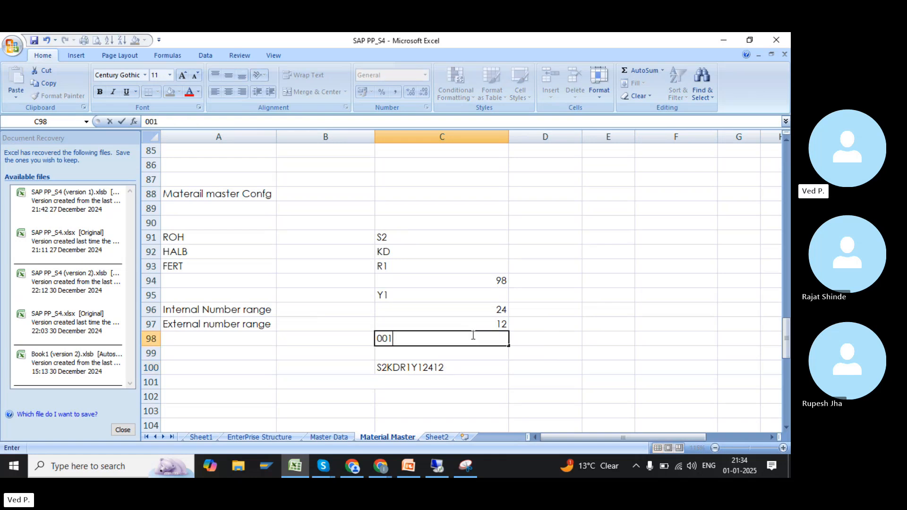
double_click(464, 368)
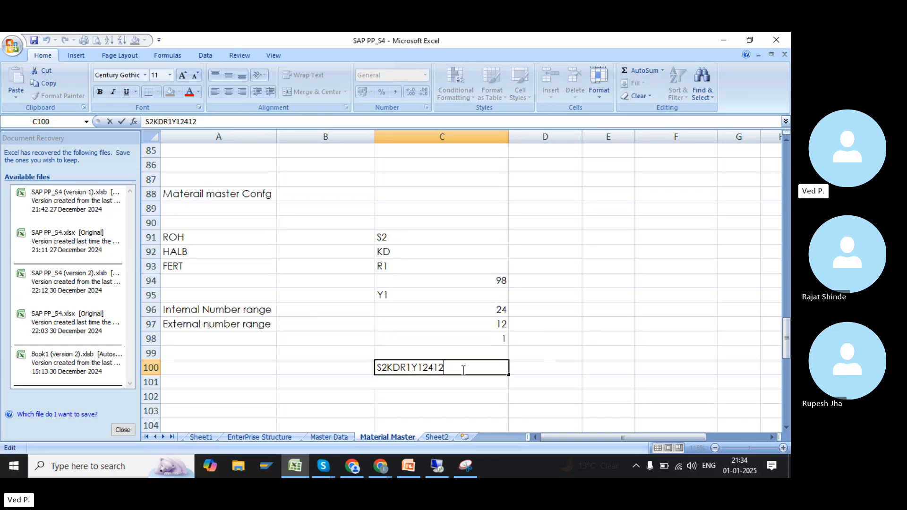
text(001)
click(438, 368)
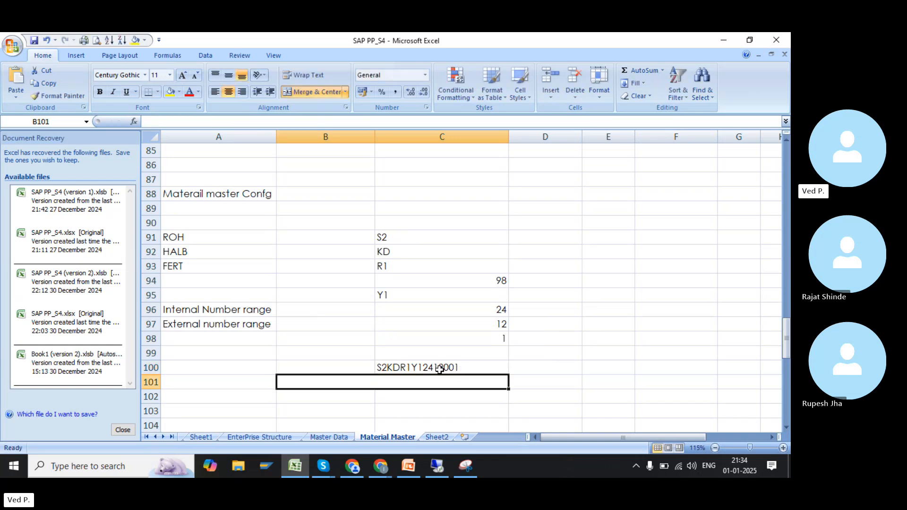
Copy the material code S2KDR1Y12412001 from C100 into C103
drag(470, 367, 375, 376)
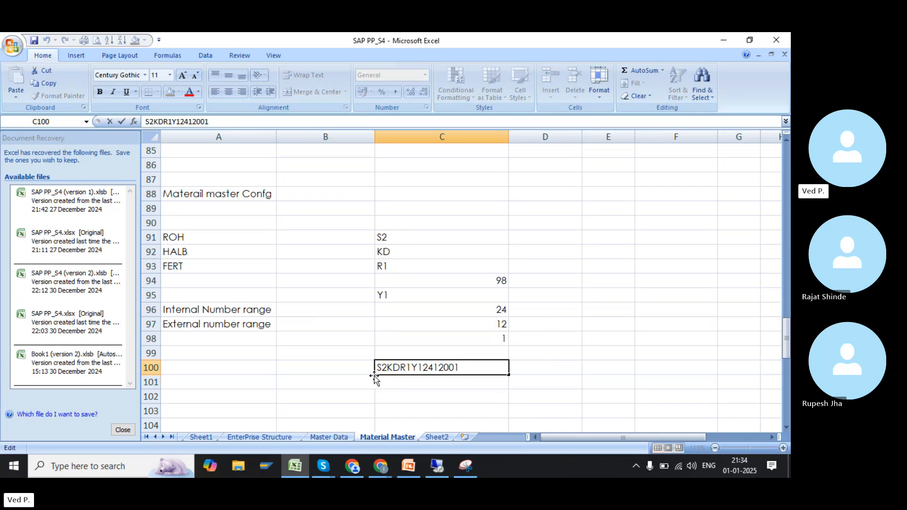
click(491, 395)
click(457, 372)
key(Return)
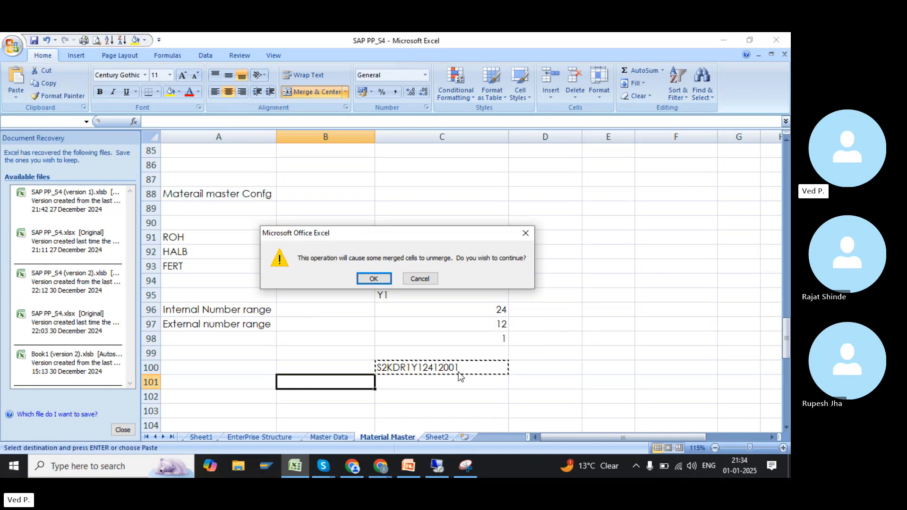
key(Escape)
click(458, 371)
key(Down)
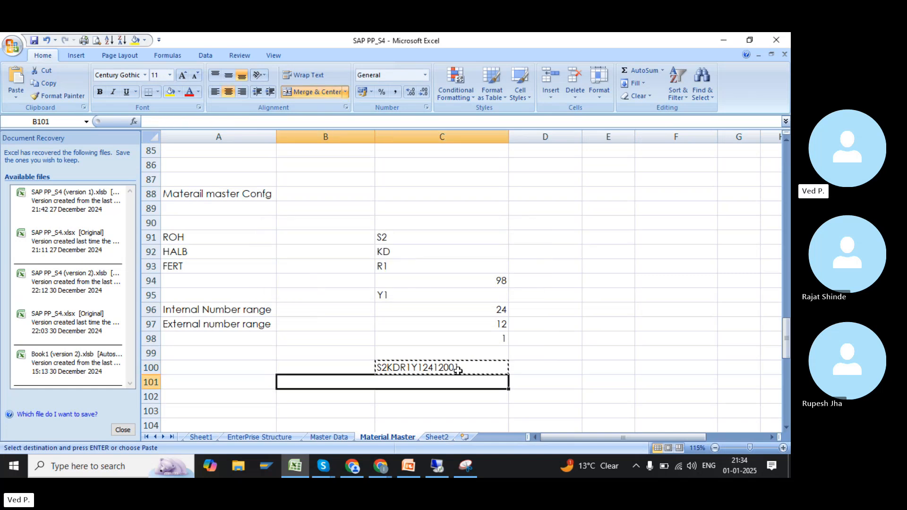
click(440, 409)
text(S2KDR1Y12412001)
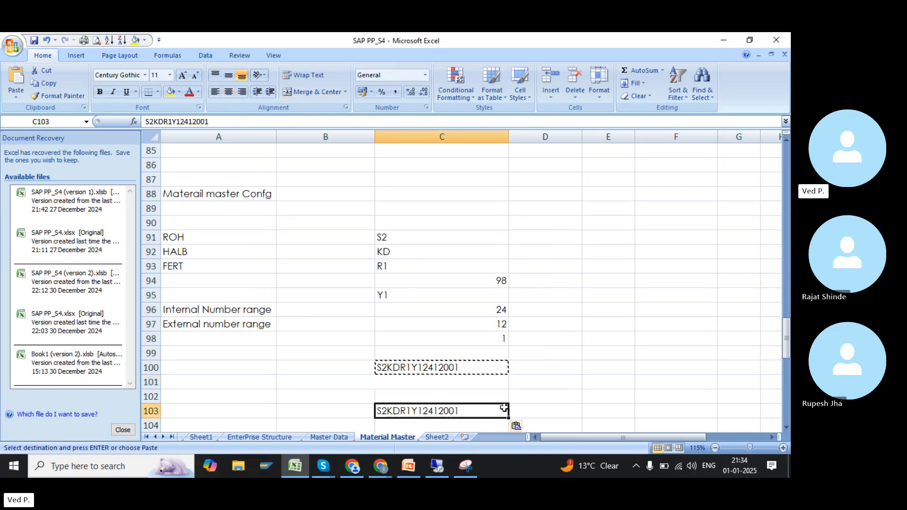
click(523, 412)
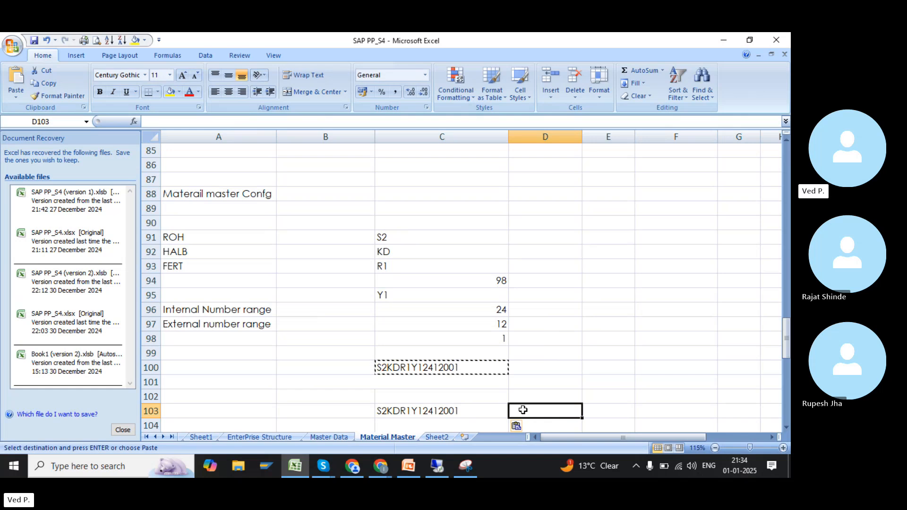
Label the S2 code part Manuturing plant in D91 and the KD code part Product Cat in D92
click(551, 233)
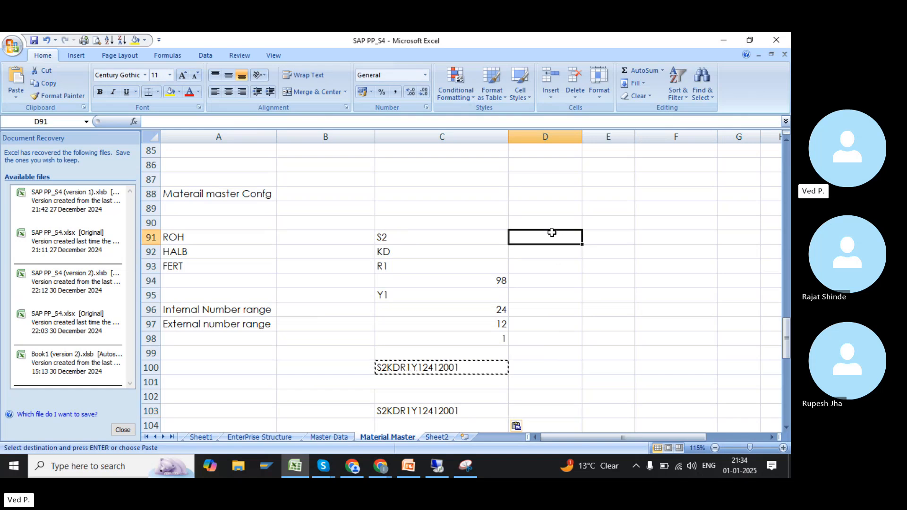
text(sp02)
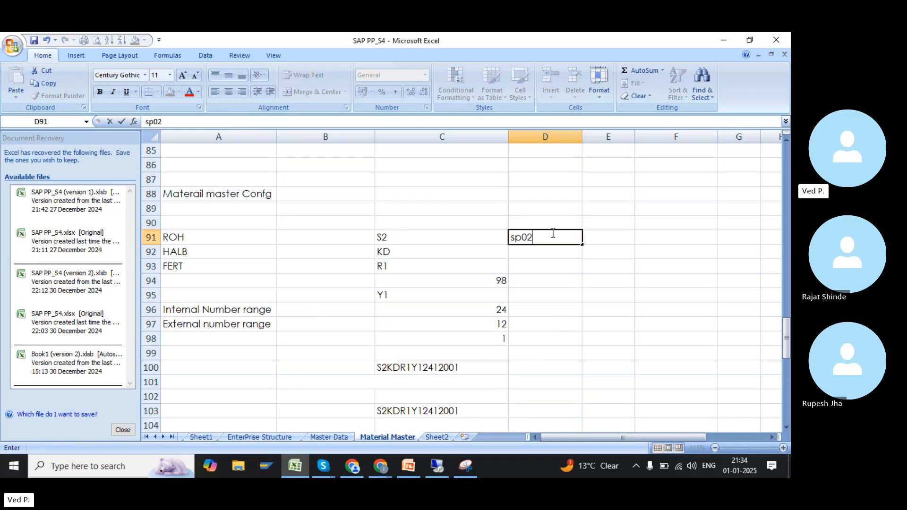
key(BackSpace)
key(BackSpace)
key(BackSpace)
key(BackSpace)
text(Manuturing plant)
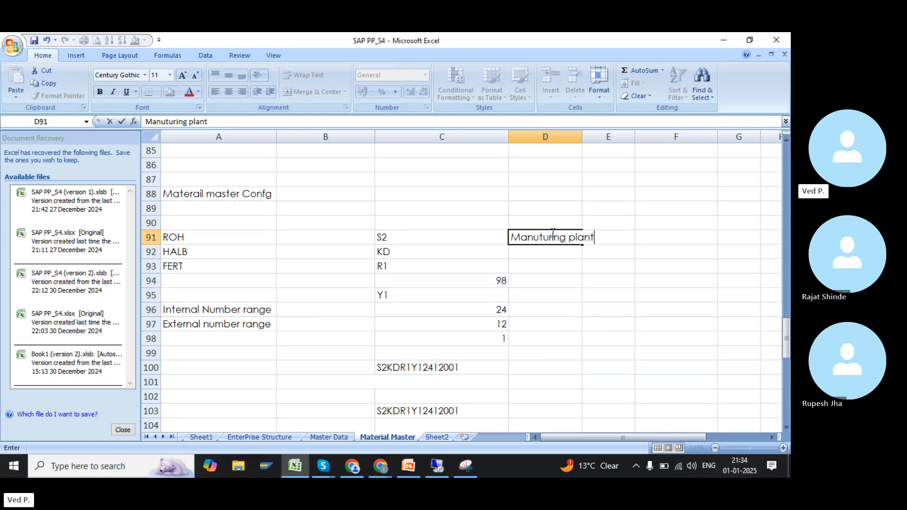
key(Return)
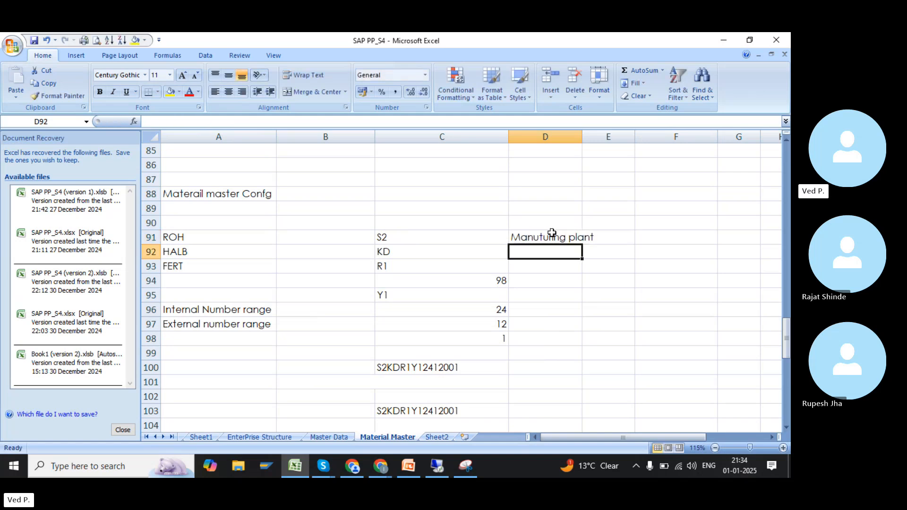
text(Product Cat)
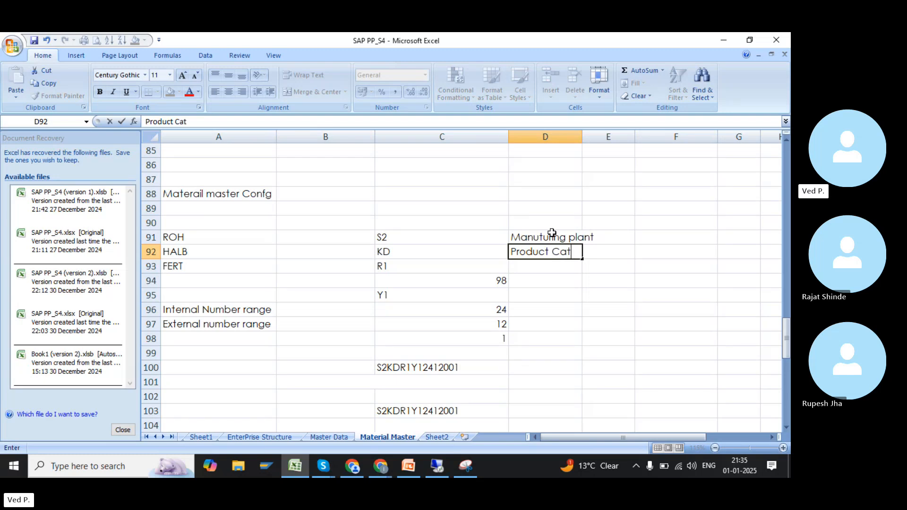
text(e)
key(BackSpace)
key(Return)
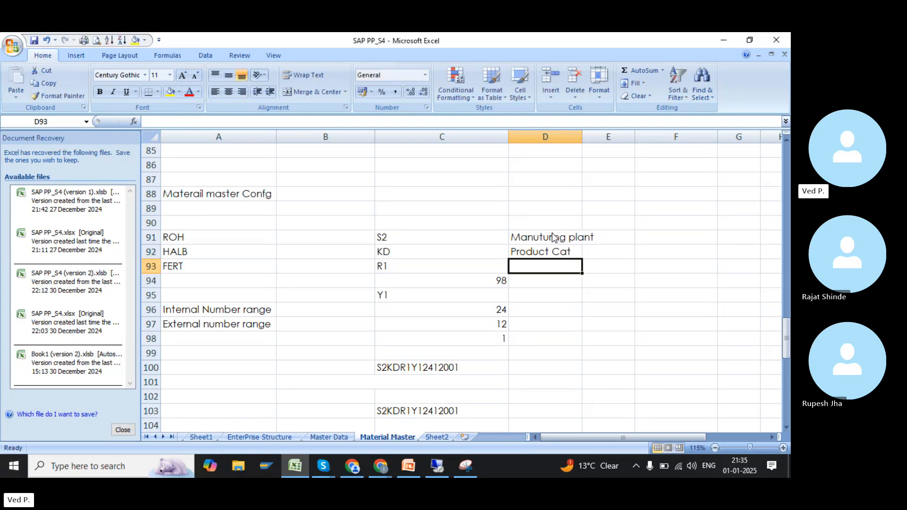
Label the R1 code part Red in D93
text(Colour)
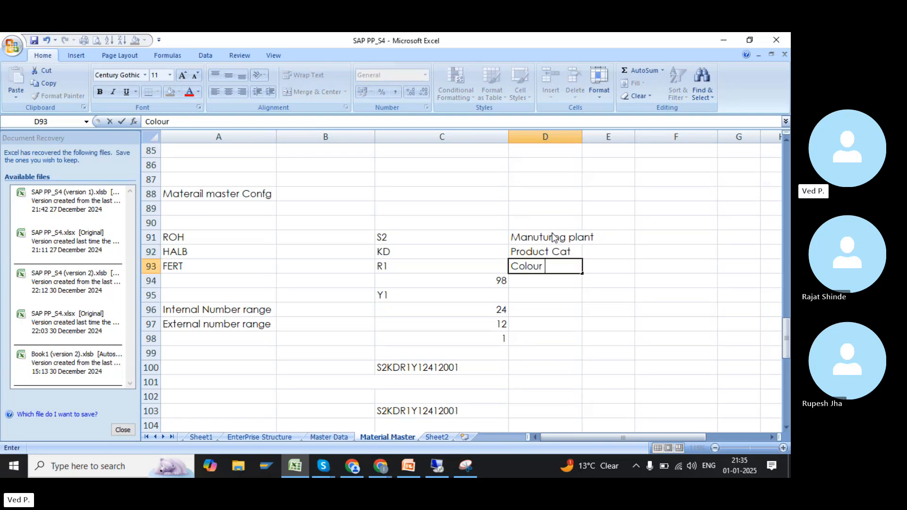
key(BackSpace)
key(BackSpace)
key(BackSpace)
key(BackSpace)
key(BackSpace)
key(BackSpace)
key(BackSpace)
text(Ref)
key(BackSpace)
text(d)
key(Return)
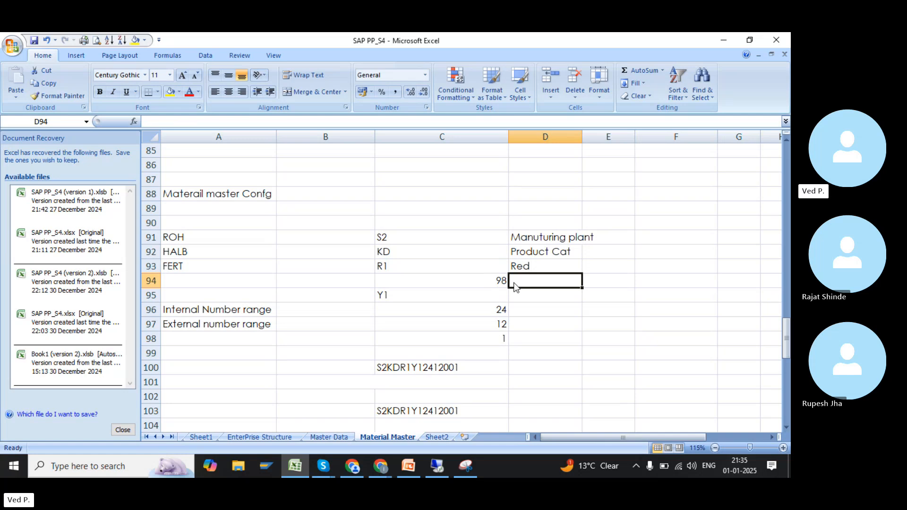
Label the 98 code part Product code in D94 and the Y1 code part age range in D95
click(471, 285)
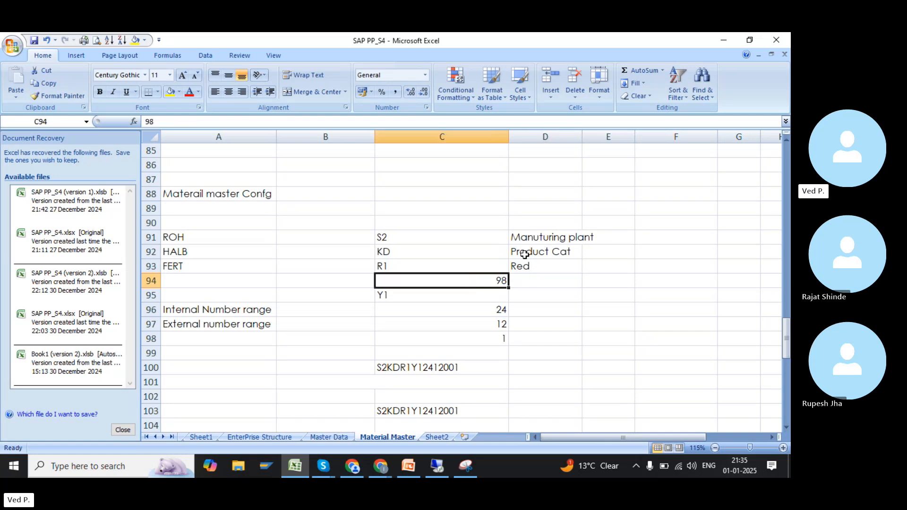
click(543, 282)
text(Product cod)
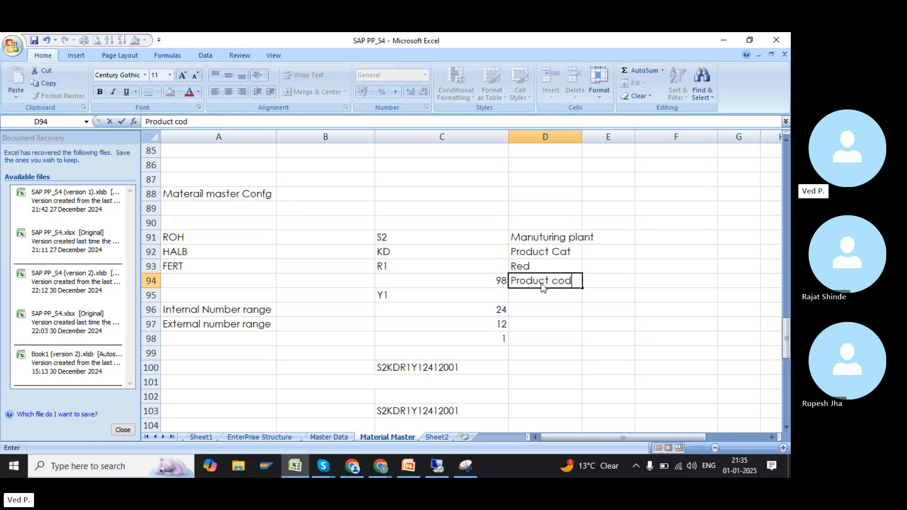
text(e)
key(Return)
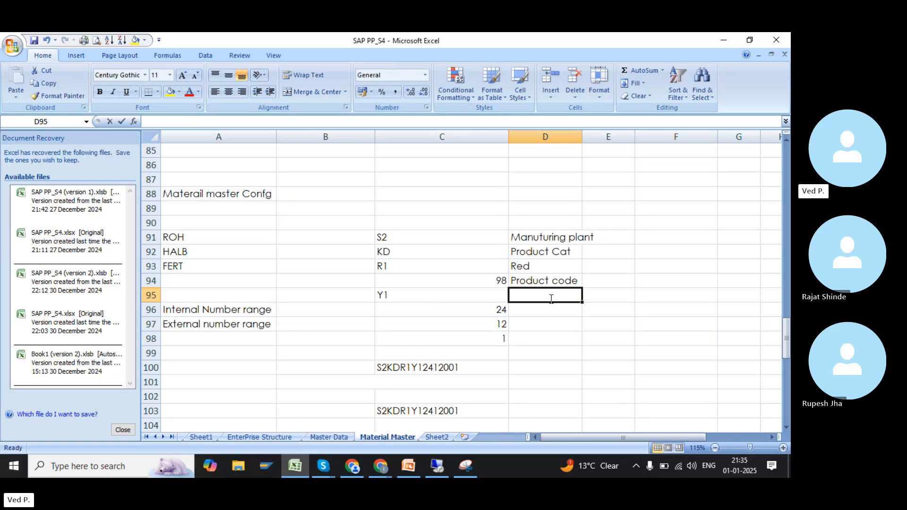
text(age range)
key(Return)
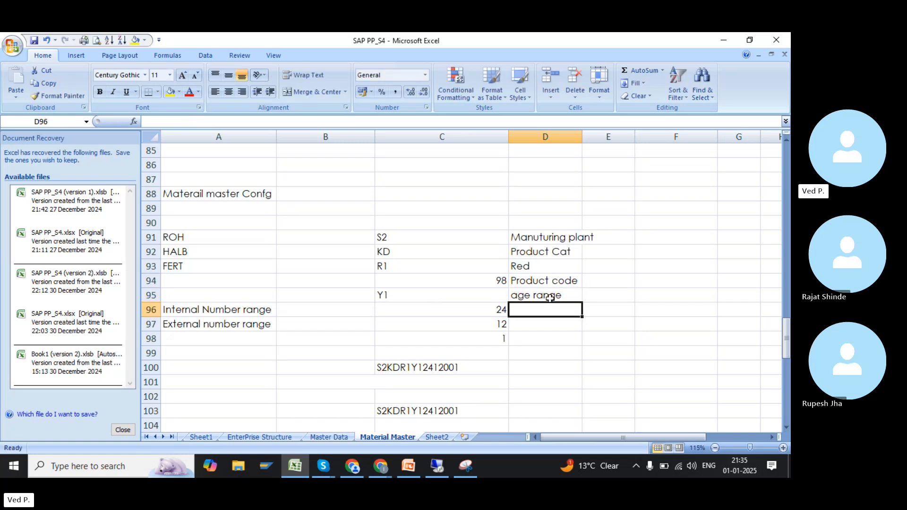
Label the 24 code part year of Man in D96
click(467, 311)
click(563, 314)
text(year)
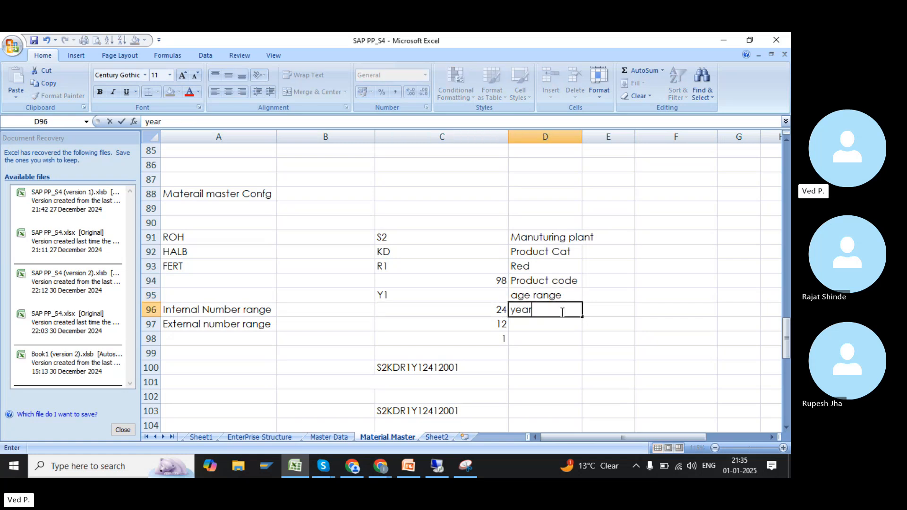
text( of Man)
key(Return)
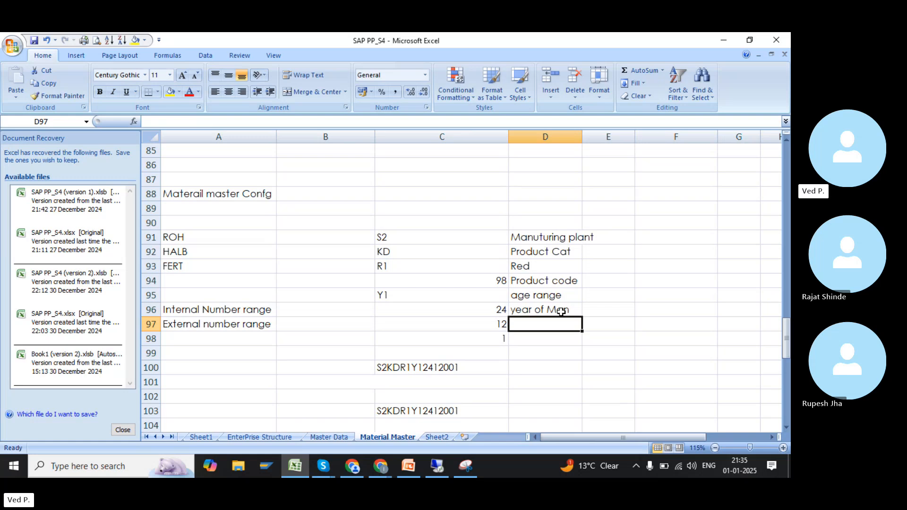
Label the 12 code part Month of Manu in D97 and the serial number Product Var in D98
text(Month M)
key(BackSpace)
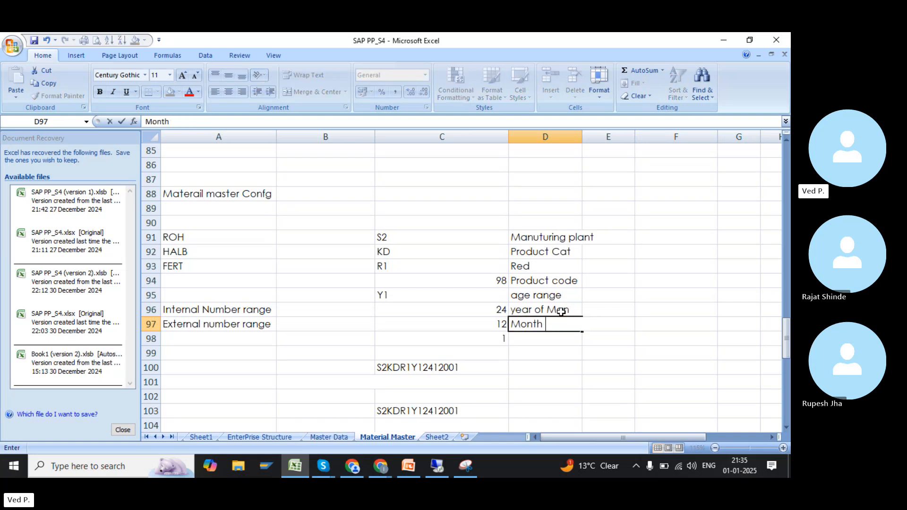
text(of Manu)
key(Return)
text(Produc)
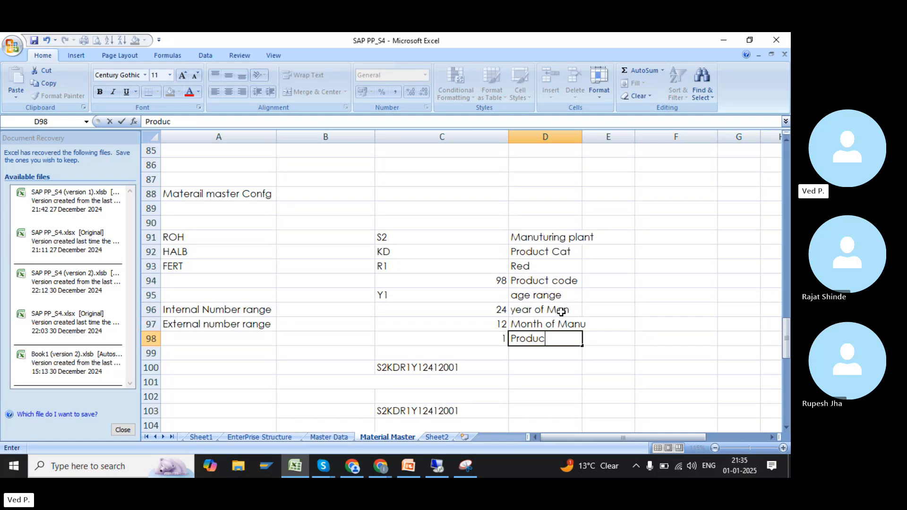
text(t Var)
key(Return)
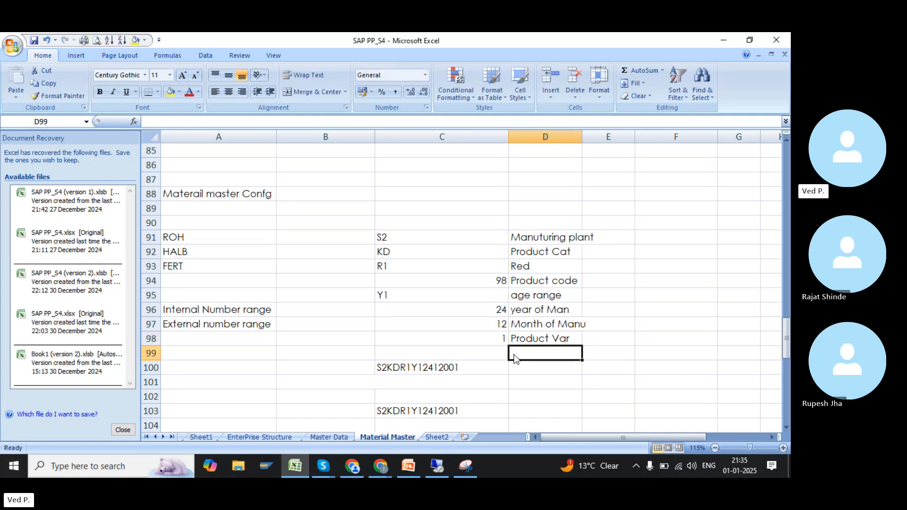
click(435, 409)
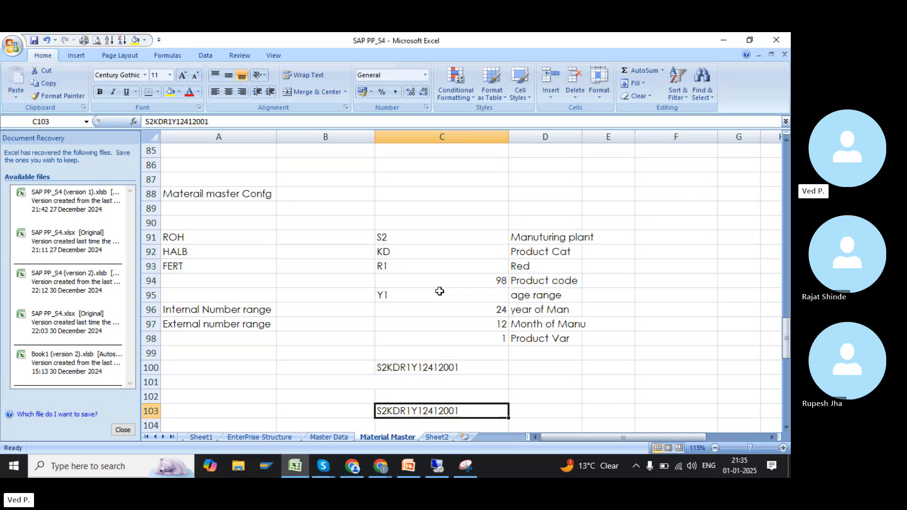
drag(438, 239, 488, 337)
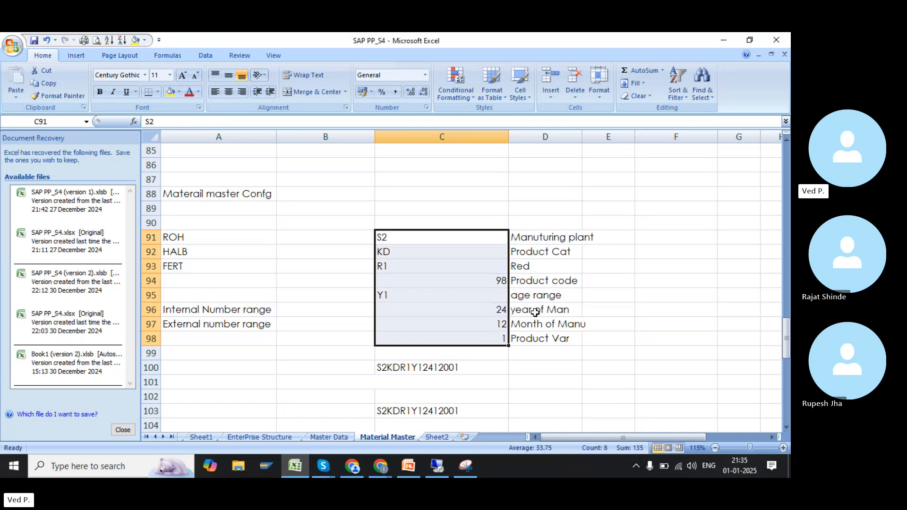
double_click(432, 266)
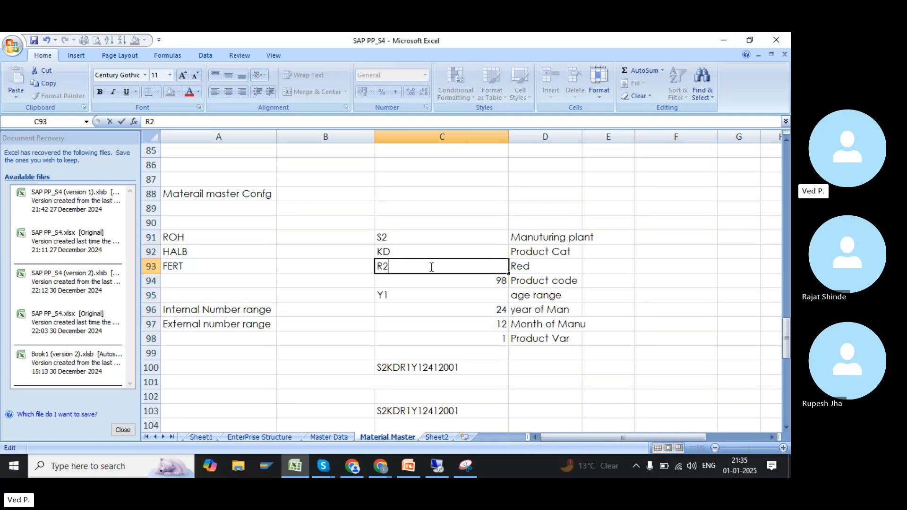
key(Escape)
Copy the code breakdown C91:D98 to the cells starting at E91 and set the copy's colour code in E93 to R2
drag(437, 237, 547, 338)
key(ctrl+c)
click(609, 238)
key(ctrl+v)
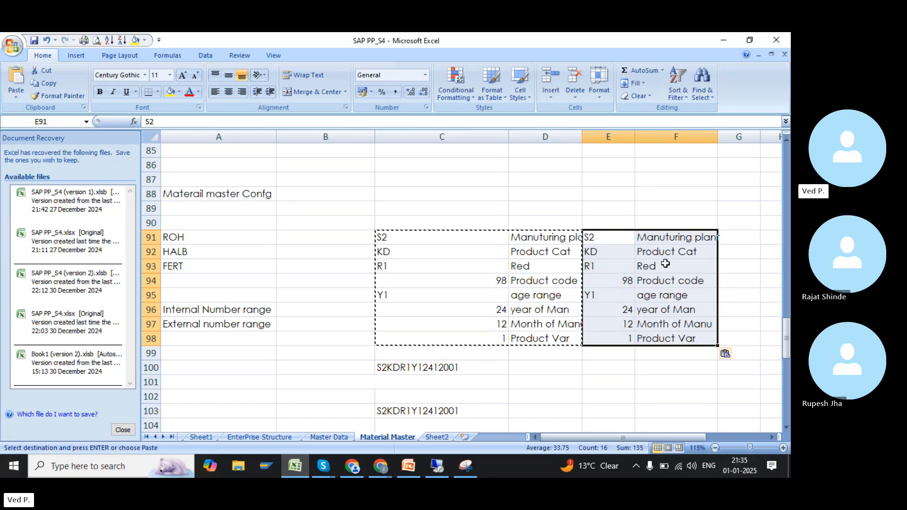
click(614, 267)
text(R2)
key(Return)
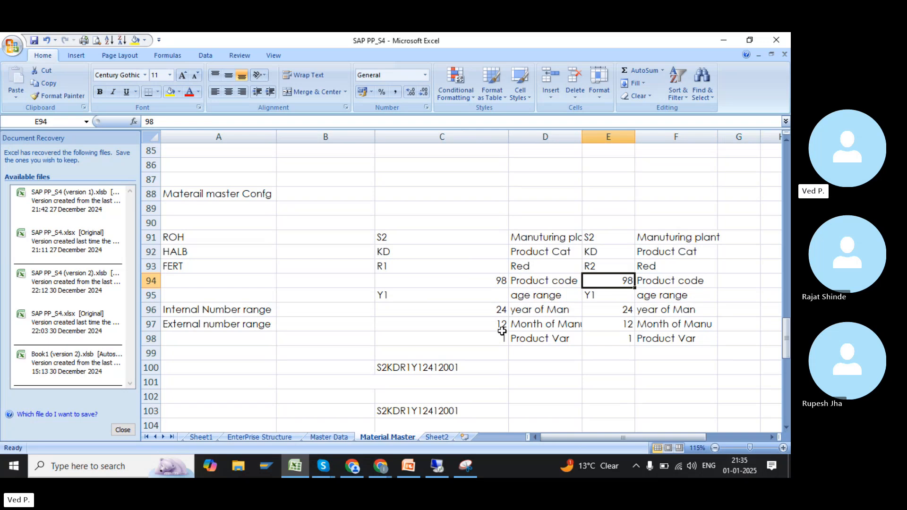
Fill the material code in C103 down to C110 as a series ending in S2KDR1Y12412008
scroll(453, 340, down, 5)
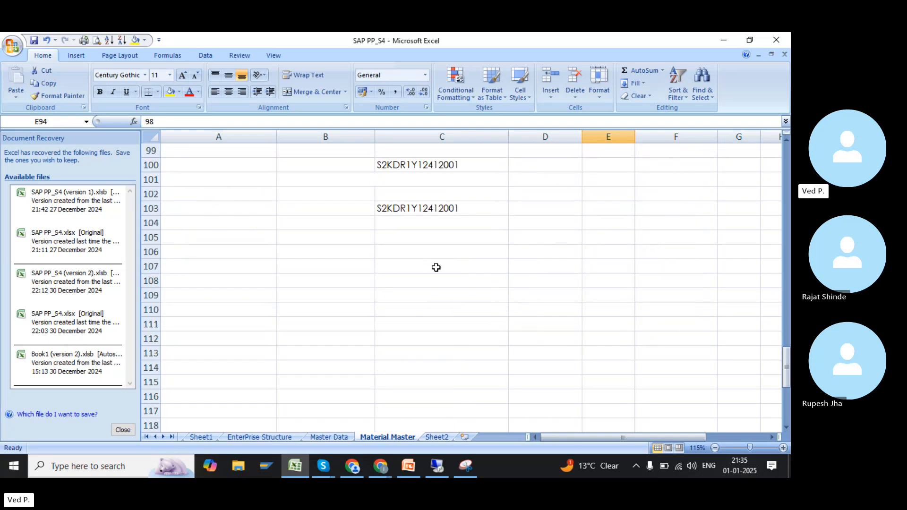
click(427, 211)
drag(508, 216, 507, 312)
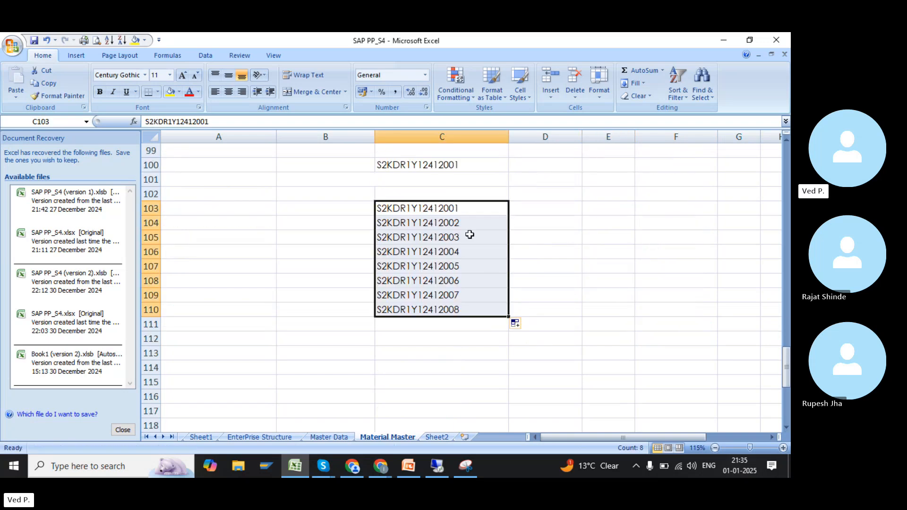
click(542, 202)
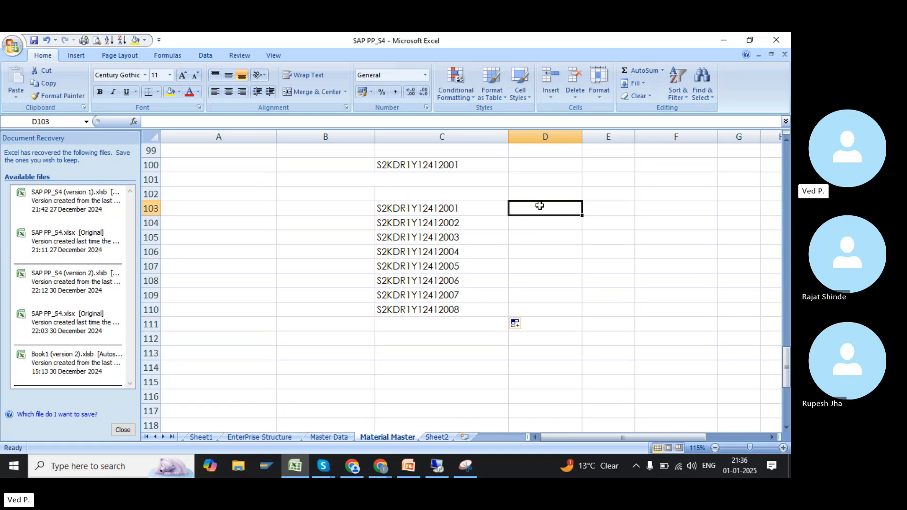
text(Kids Cyc)
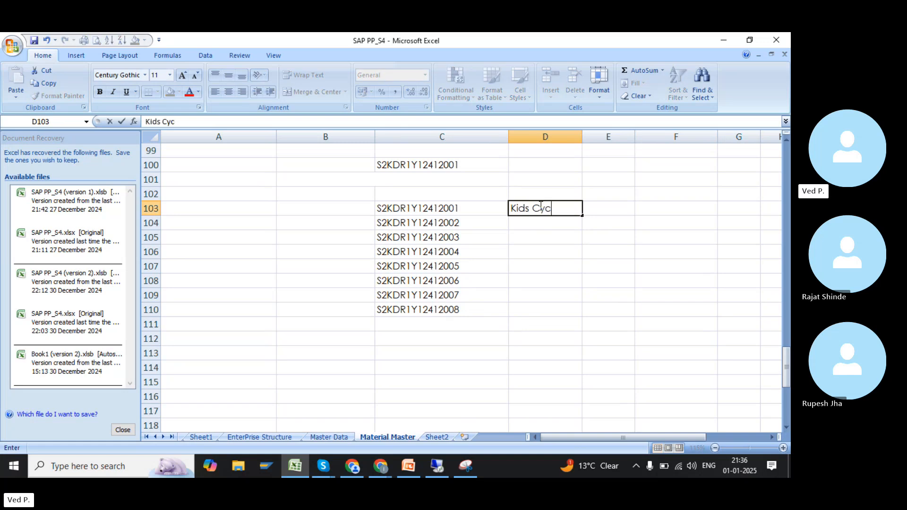
key(Escape)
Copy the material code in C103, switch to SAP and restart transaction MM01
click(470, 211)
key(ctrl+c)
click(437, 466)
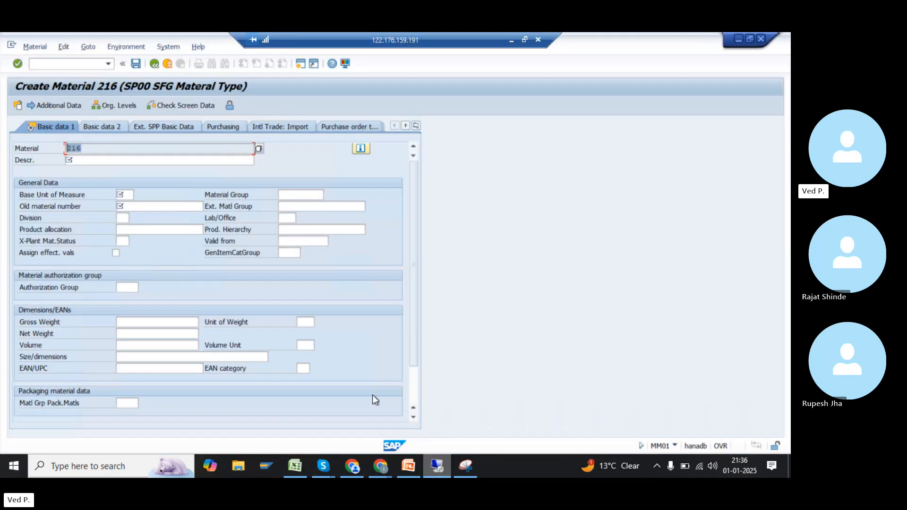
click(70, 63)
text(/nm)
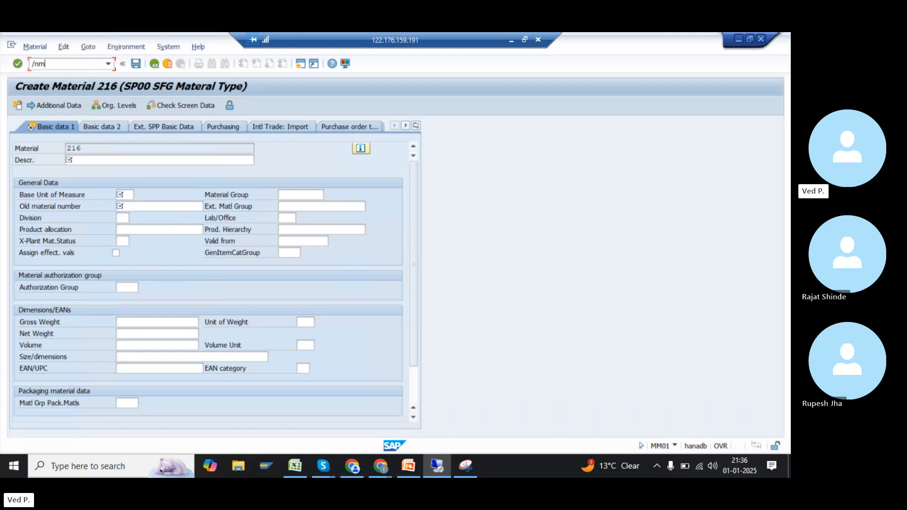
text(m01)
key(Return)
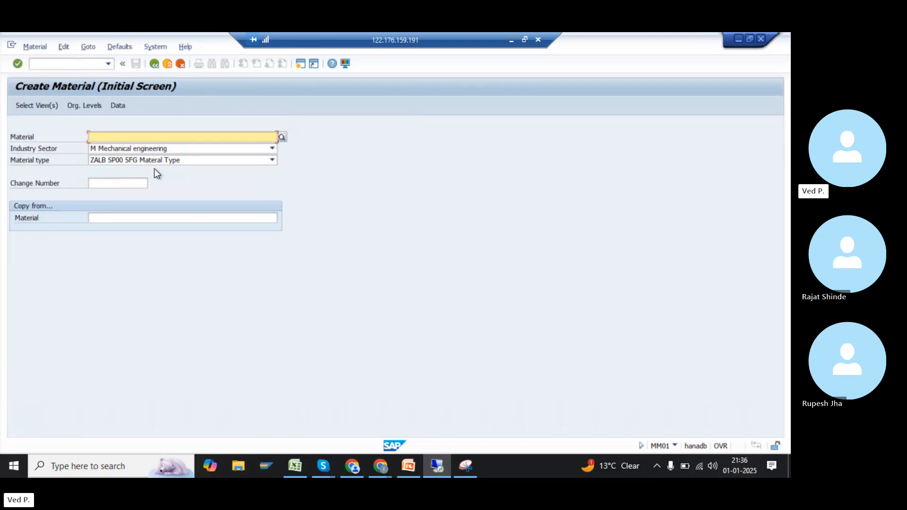
Set the material type to YERT Finished Product SP00 for the new material
click(153, 163)
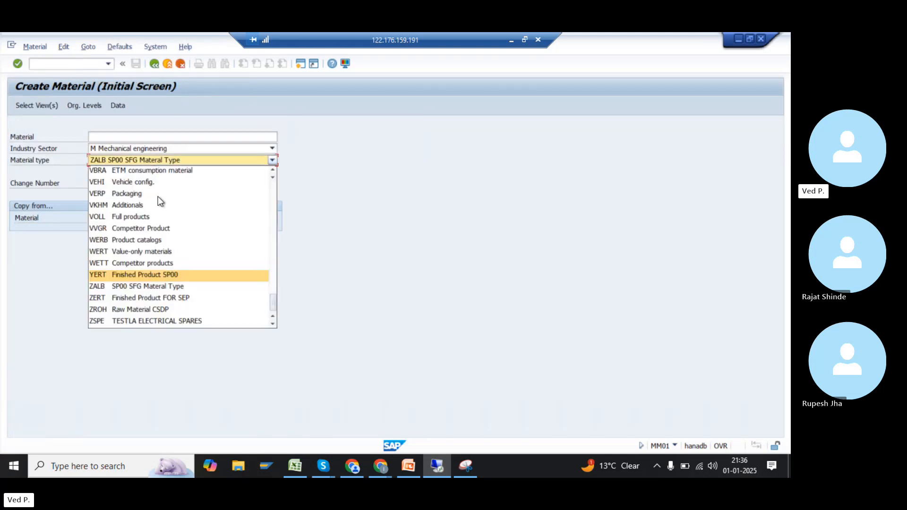
click(167, 275)
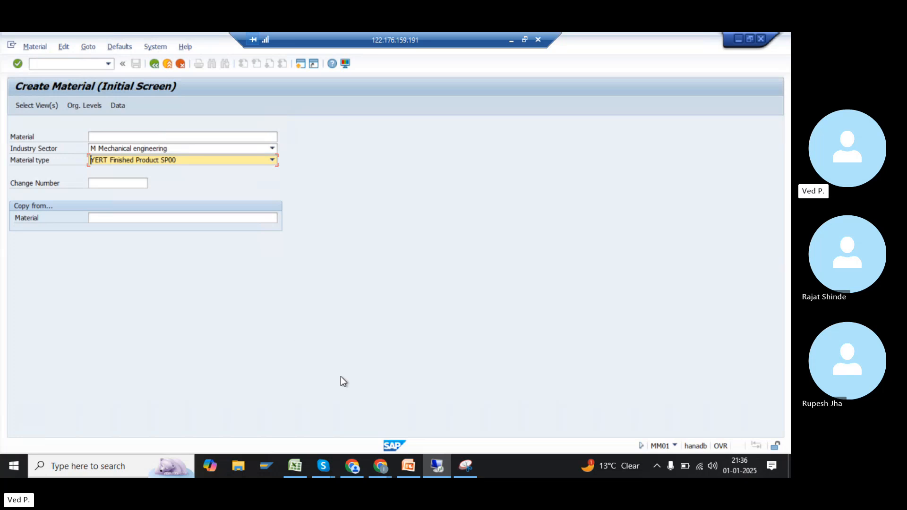
click(305, 464)
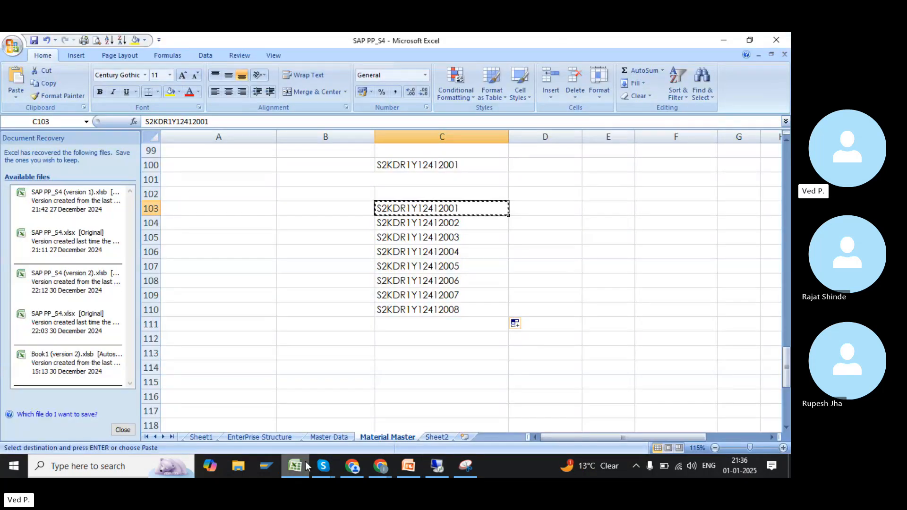
click(305, 461)
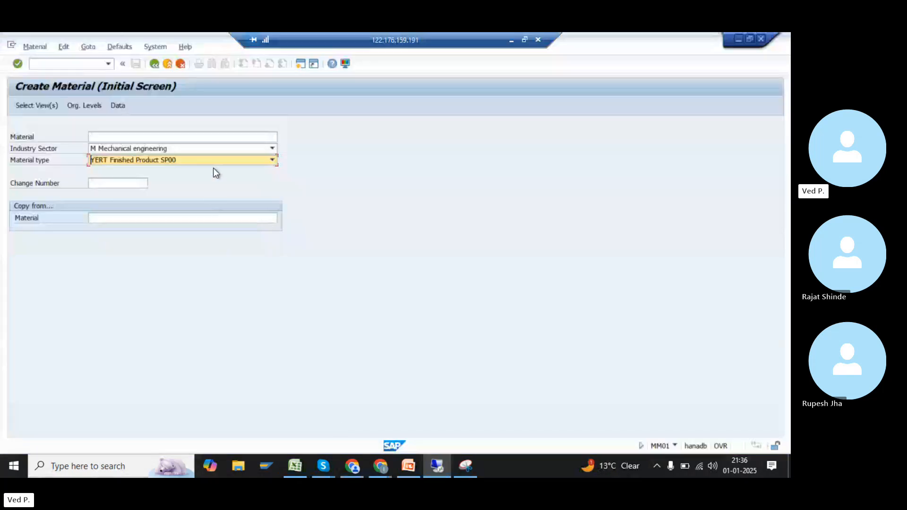
Enter S2KDR1Y12412001 as the material number, following the code in the Excel sheet, and submit it
click(212, 137)
text(s2k)
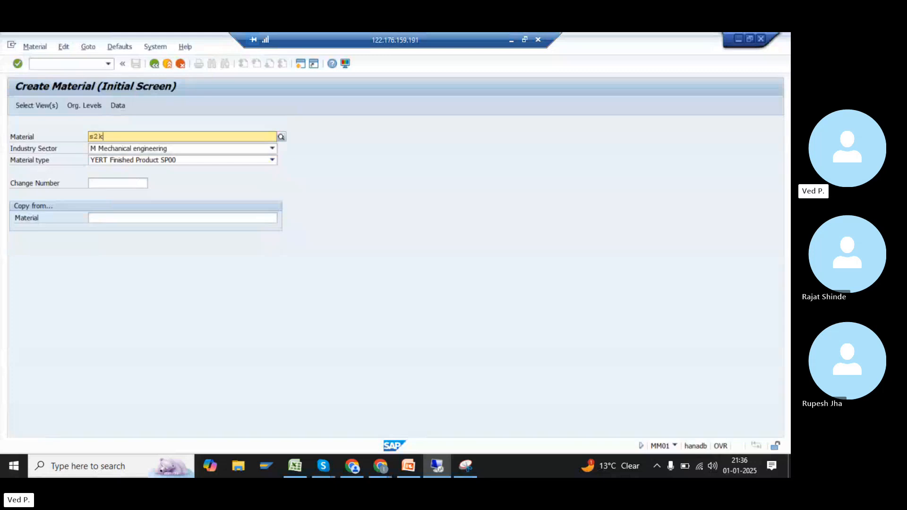
key(BackSpace)
text(S2KD)
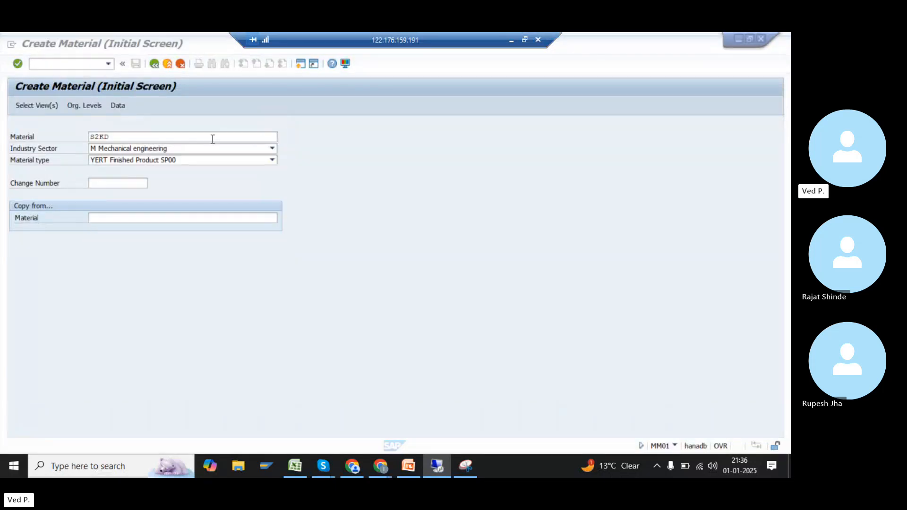
click(213, 138)
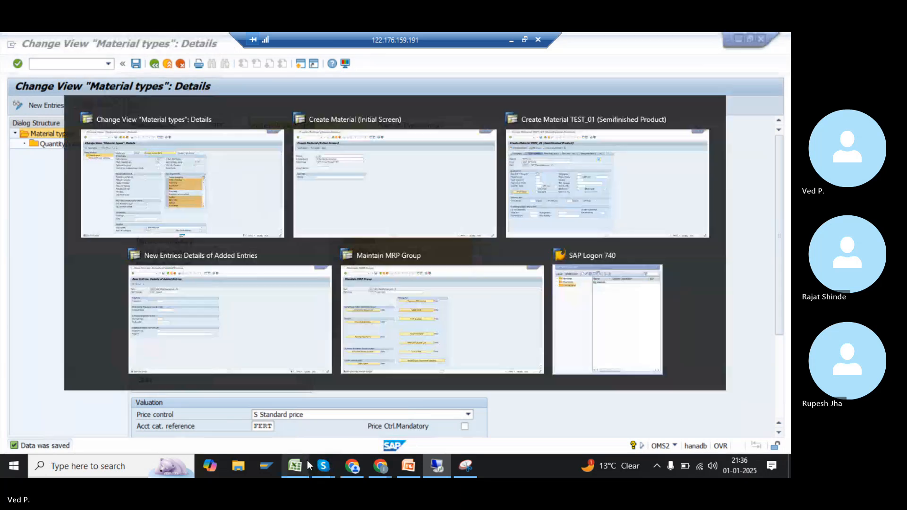
click(297, 466)
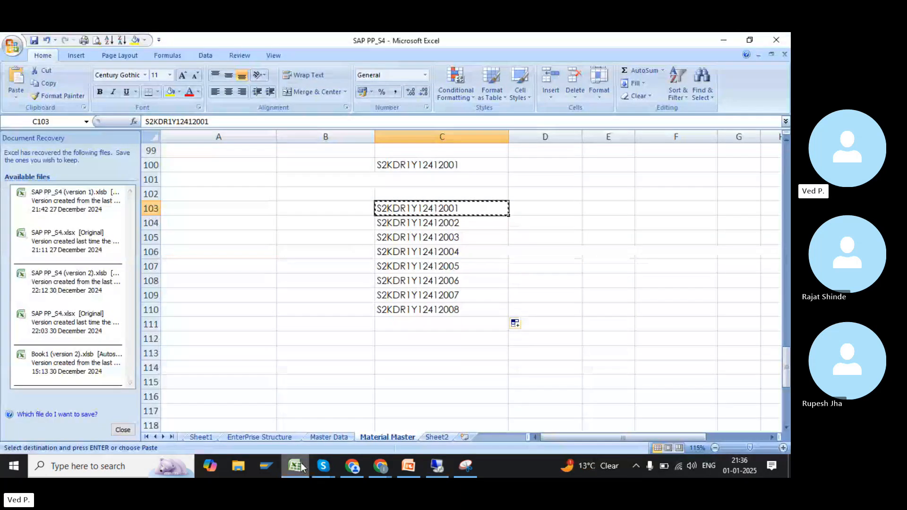
click(301, 466)
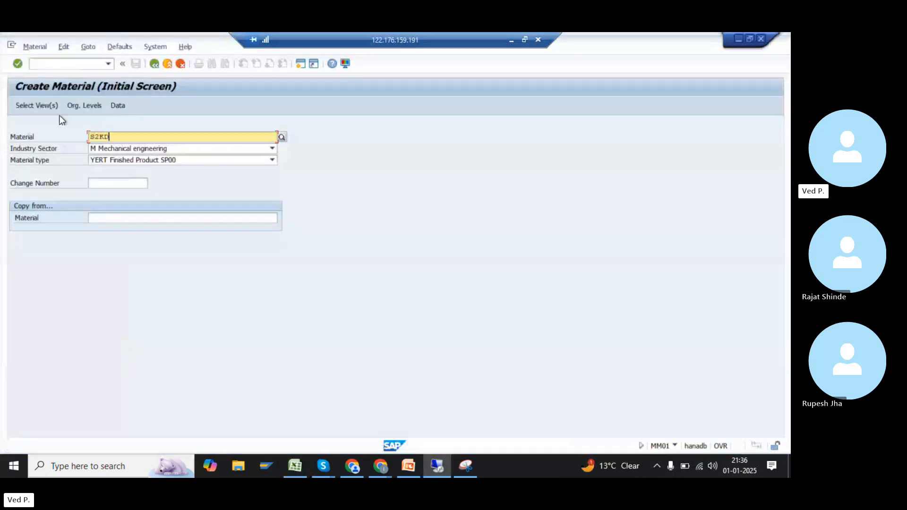
text(R1Y12)
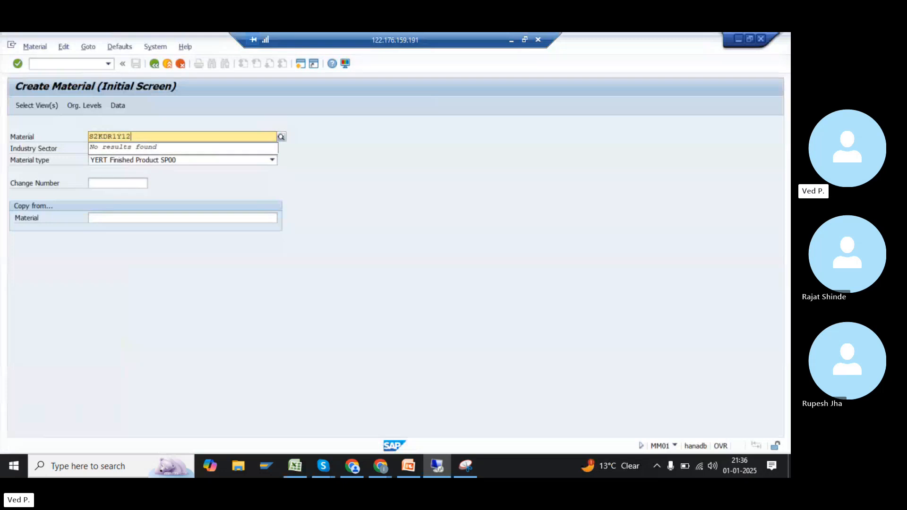
text(412001)
key(Return)
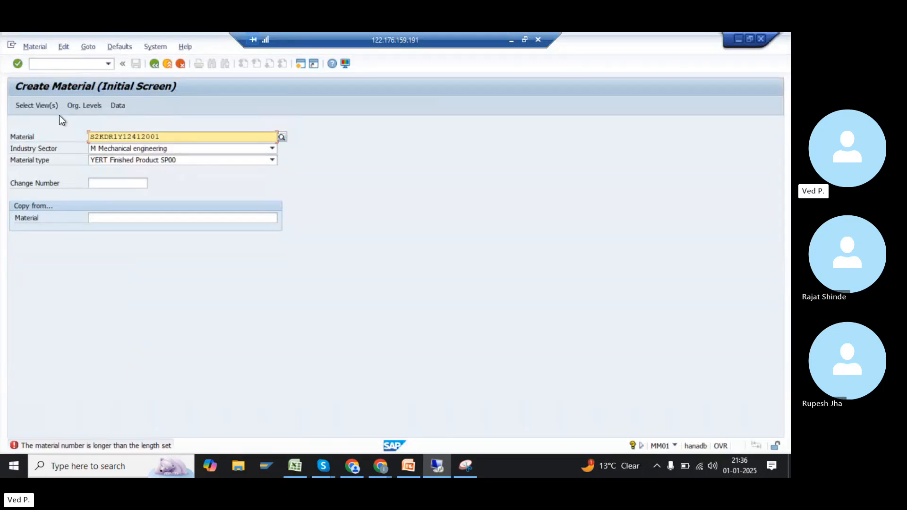
Shorten the material number to S2KDR1Y124121 and submit it again
click(157, 136)
key(BackSpace)
key(BackSpace)
key(BackSpace)
text(1)
key(Return)
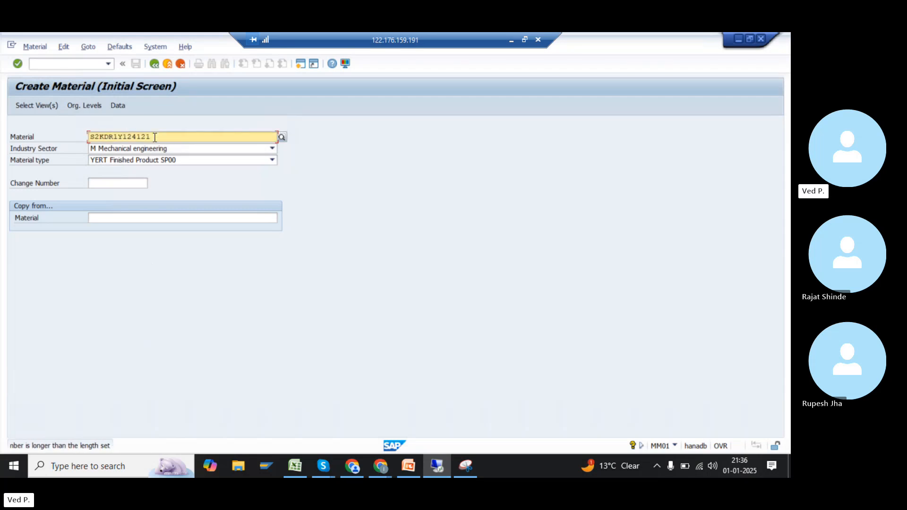
Shorten the material number to S2KDR1Y124, submit it and select the Basic Data 1 view
key(BackSpace)
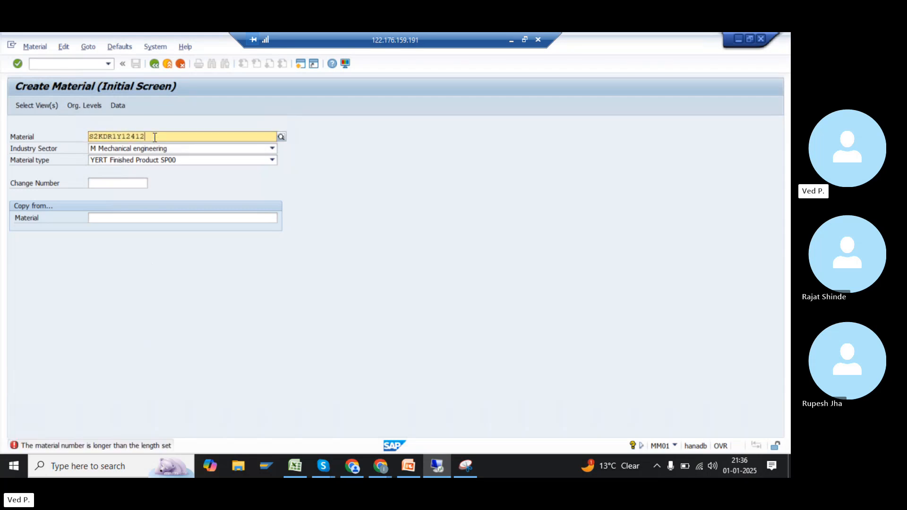
key(Return)
key(BackSpace)
key(BackSpace)
key(Return)
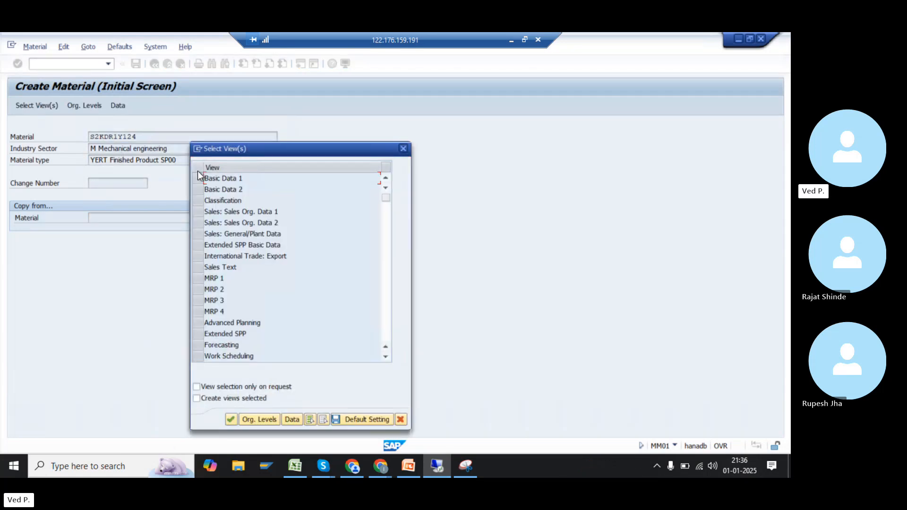
click(199, 178)
key(Return)
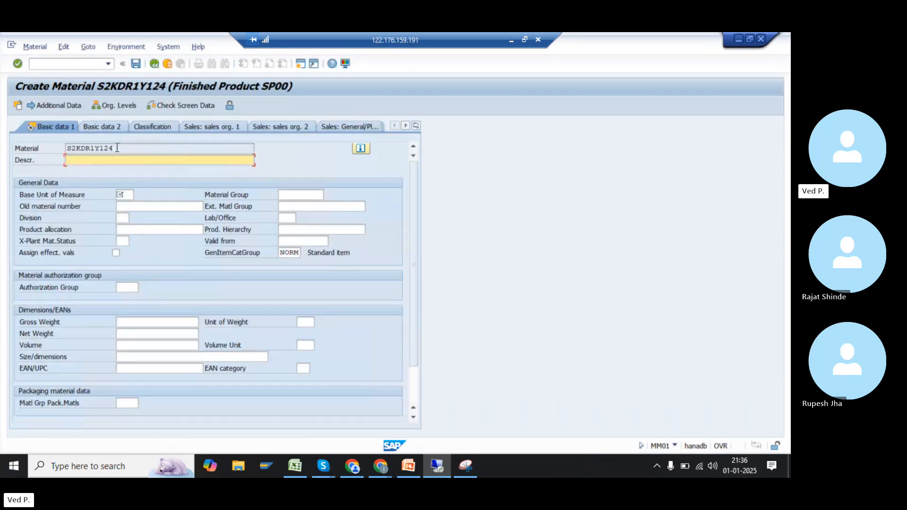
Enter the description "Kids cycle ( red Colour 4wheel )" for material S2KDR1Y124
click(84, 162)
text(red Colour  2wheel)
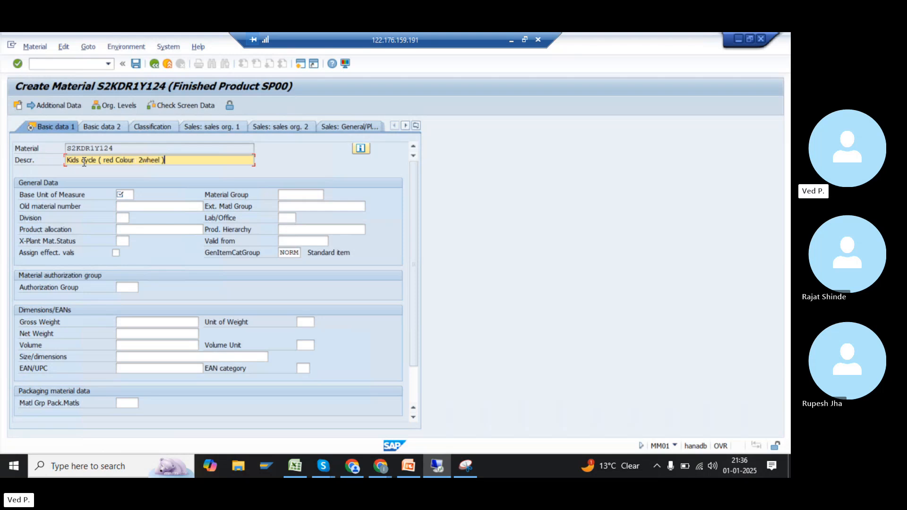
key(BackSpace)
key(BackSpace)
key(BackSpace)
key(BackSpace)
key(BackSpace)
key(BackSpace)
text(4wheel)
drag(136, 148, 45, 149)
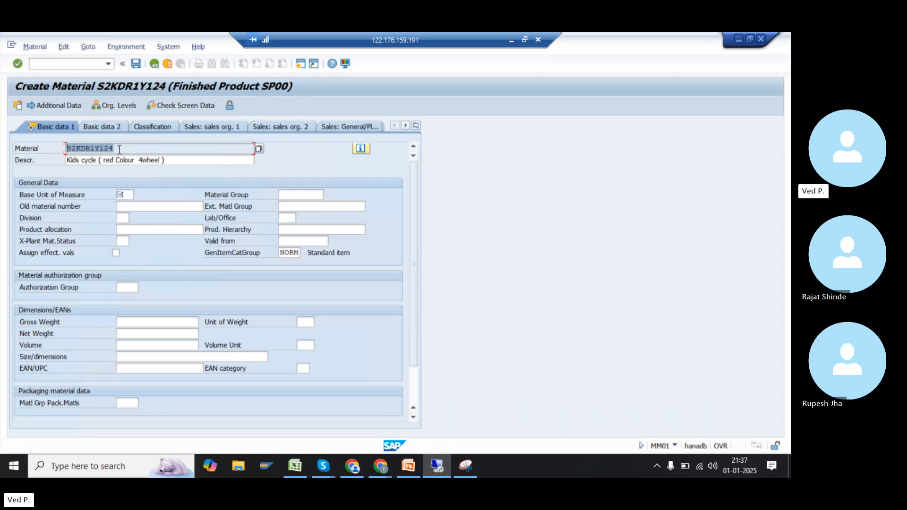
Leave the unsaved material and restart transaction MM01
click(72, 63)
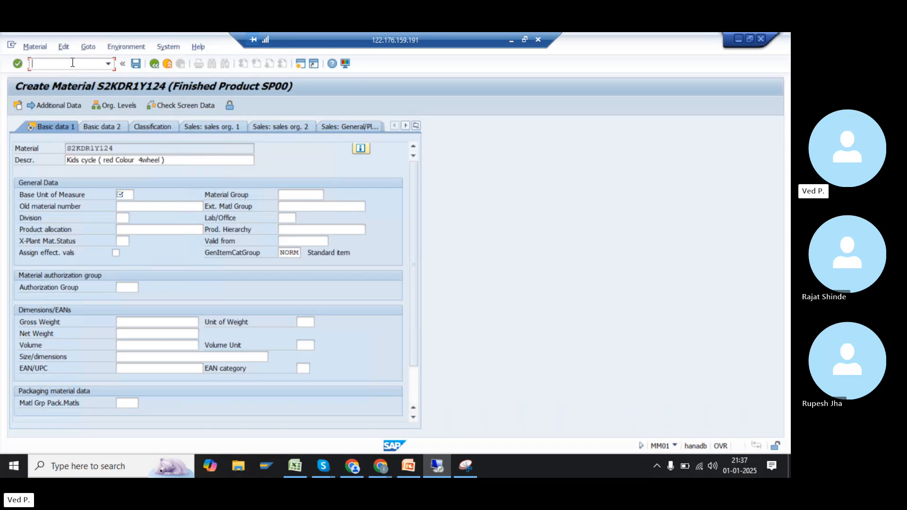
text(/n)
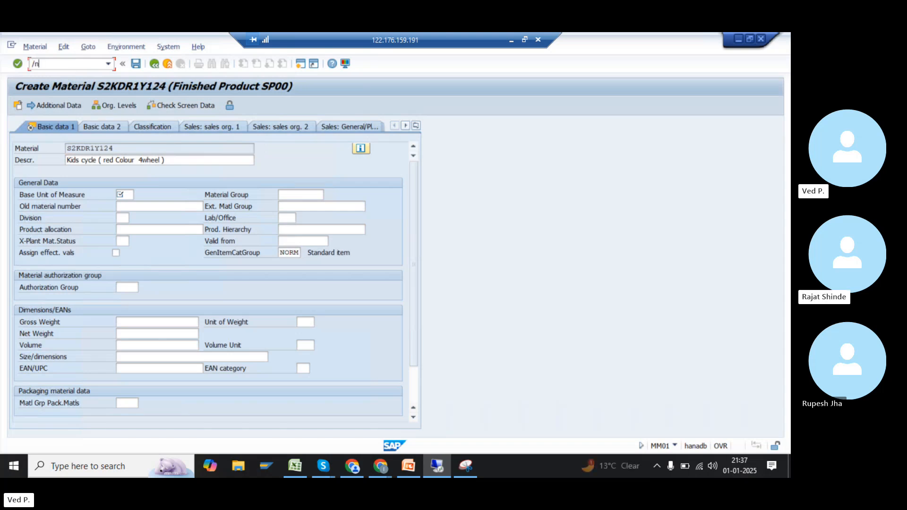
key(Return)
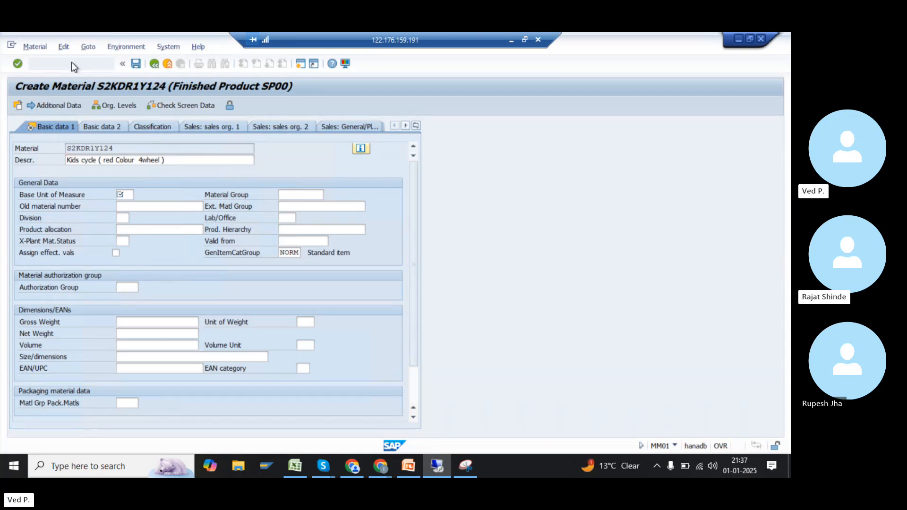
text(mm)
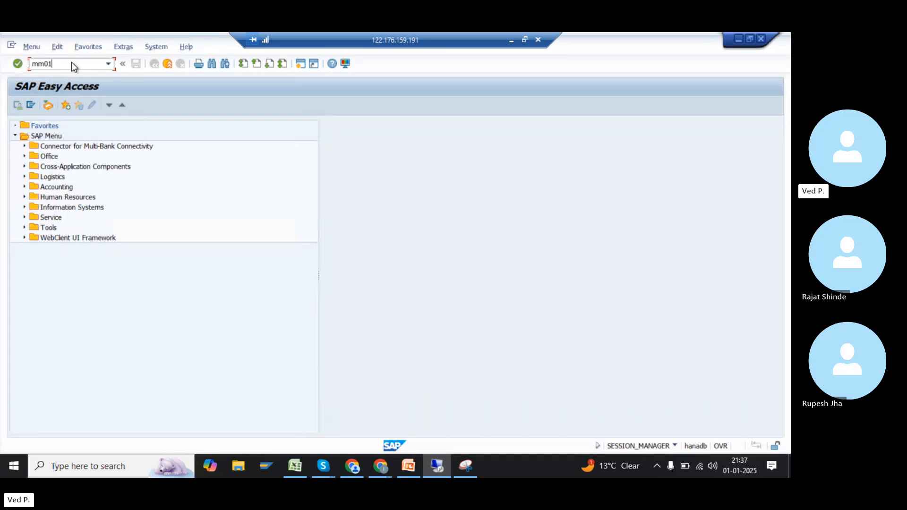
text(01)
key(Return)
Choose material type ROH Raw materials without a material number and select the Basic Data 1 view
click(146, 159)
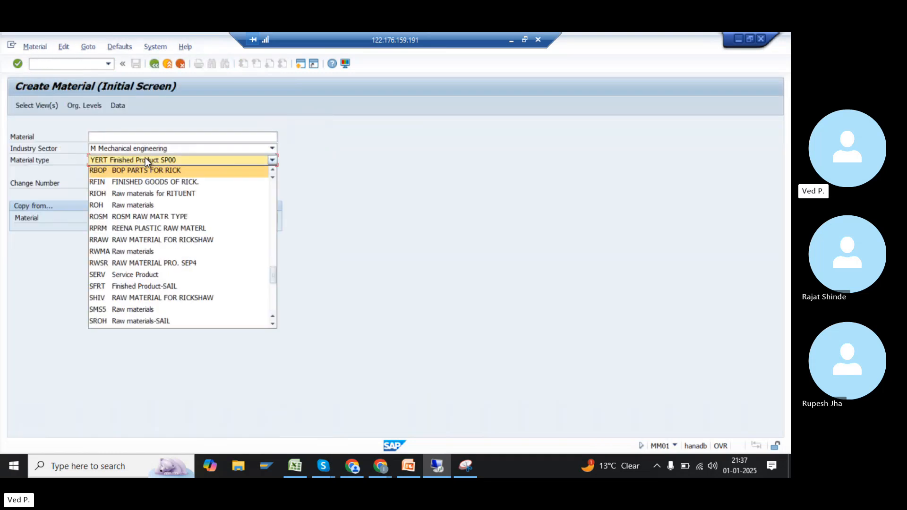
key(Down)
key(Down)
key(Down)
key(Return)
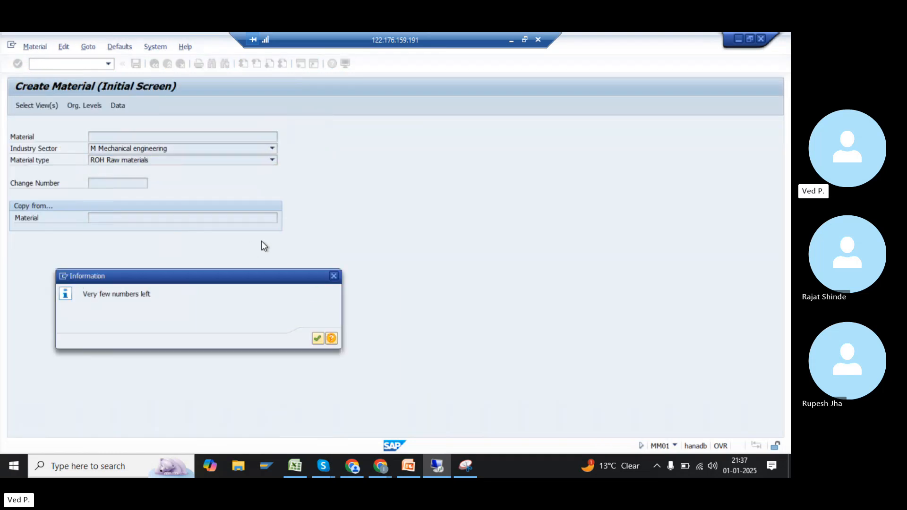
key(Return)
click(200, 178)
key(Return)
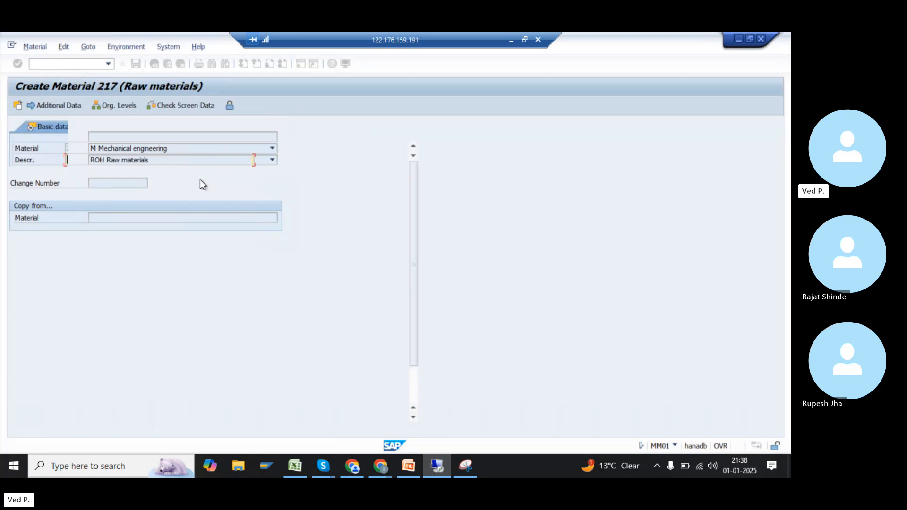
Describe the raw material as "Washer Dia 10", set its base unit to ea and save it
text(Washe)
text(r )
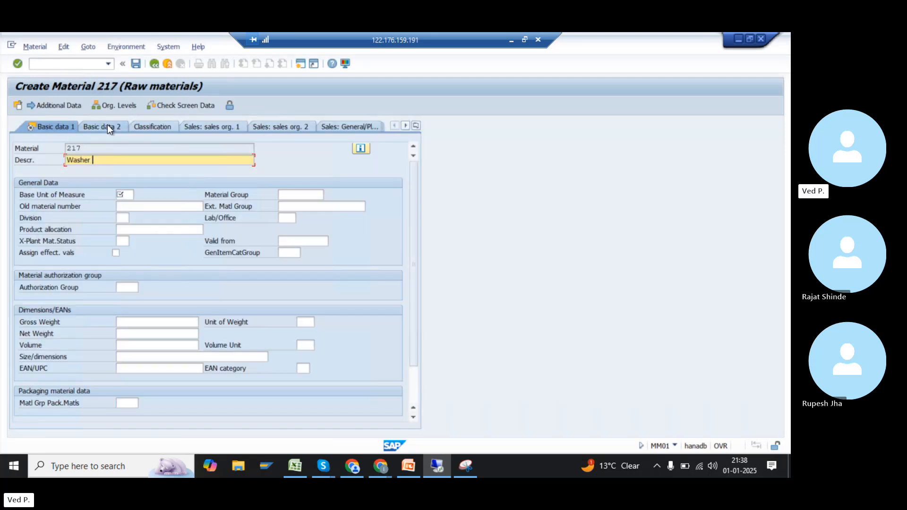
text(Dia 10)
key(Return)
text(ea)
key(Return)
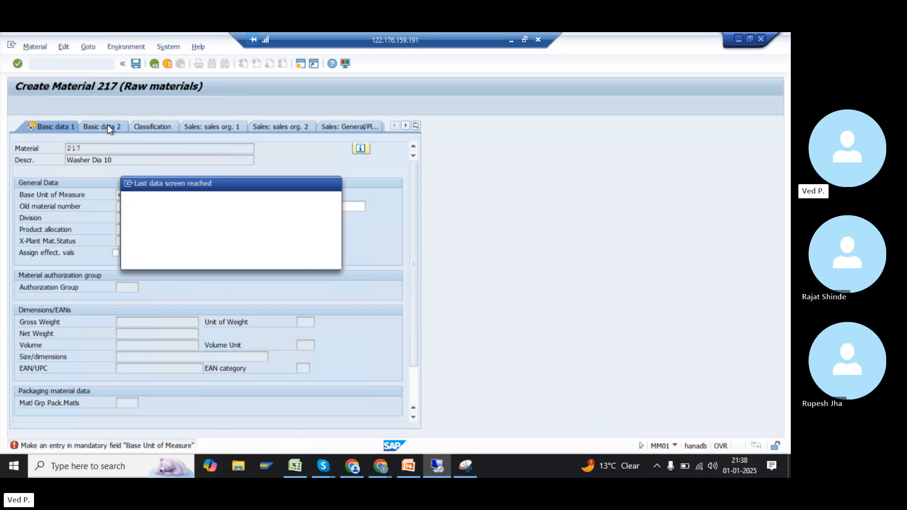
key(Return)
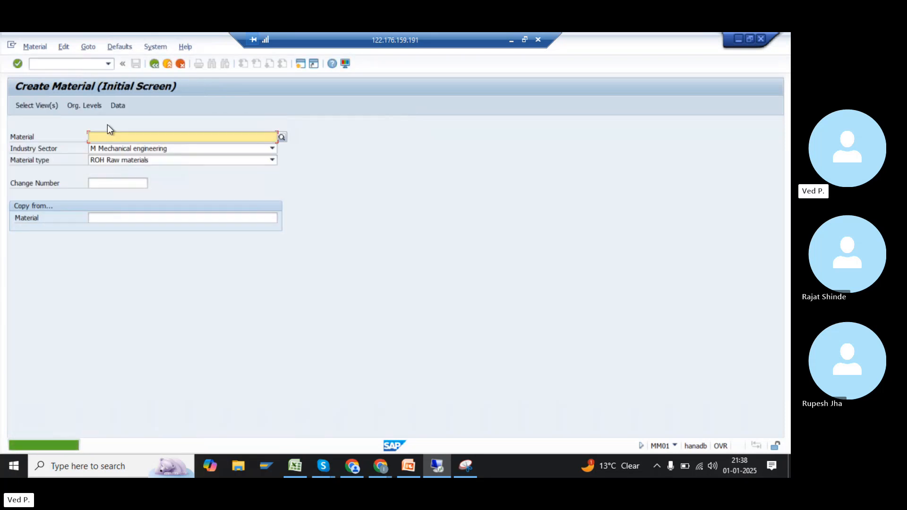
Start another ROH raw material with the Basic Data 1 view
key(Return)
key(Return)
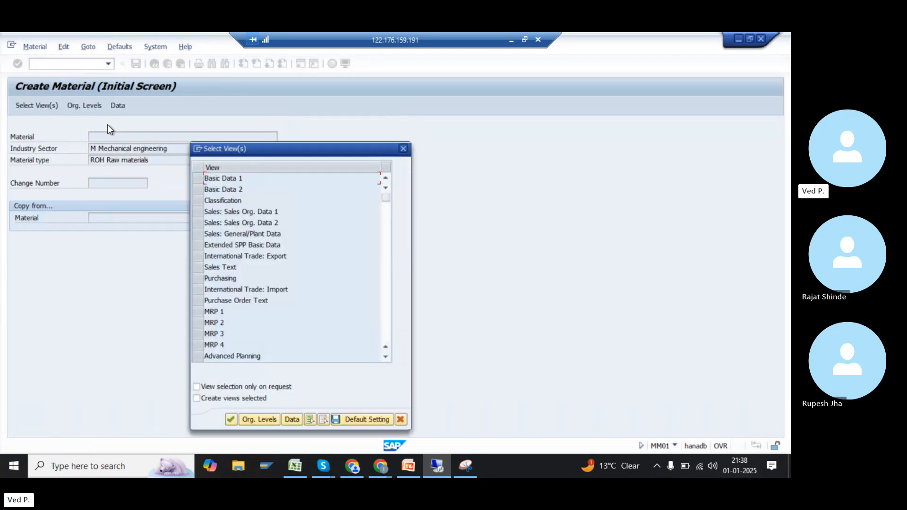
click(197, 178)
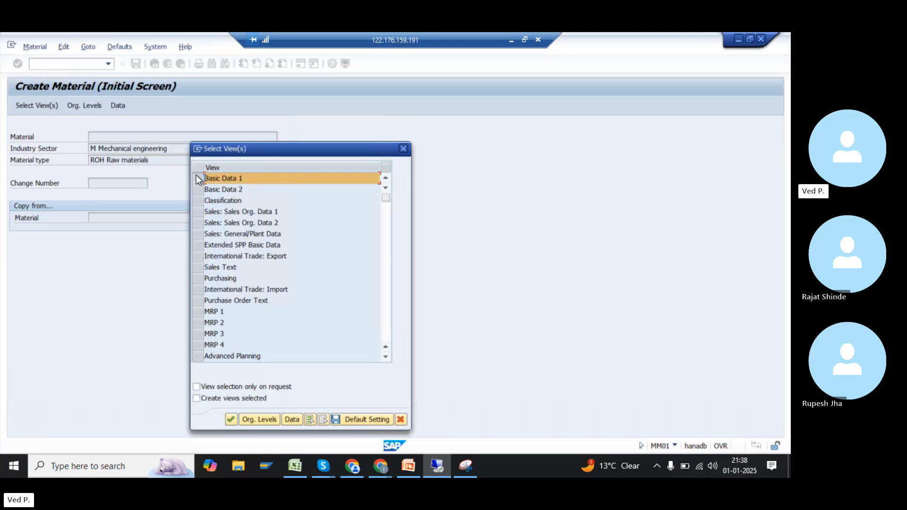
key(Return)
Describe the second raw material as "Washer Dia 10.5", set its base unit to ea and save it
key(Down)
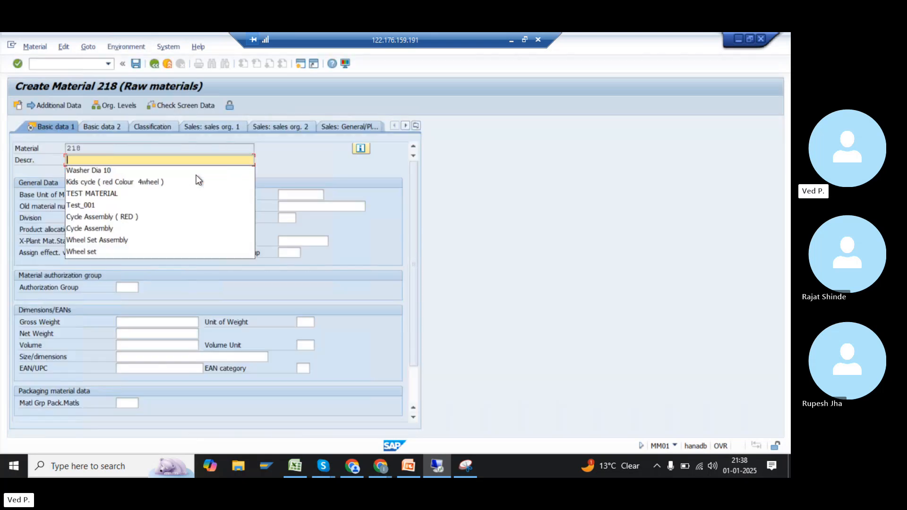
key(Down)
key(Return)
text(.5)
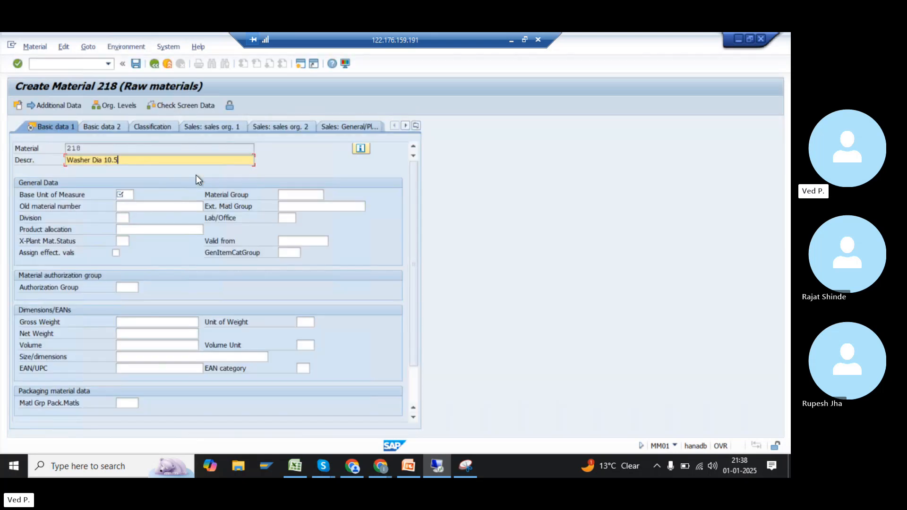
key(Tab)
text(ea)
key(Return)
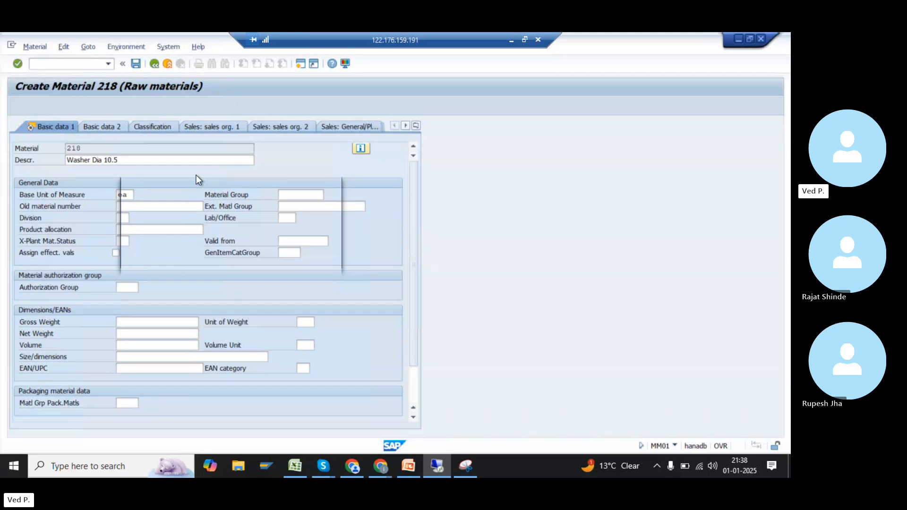
key(Return)
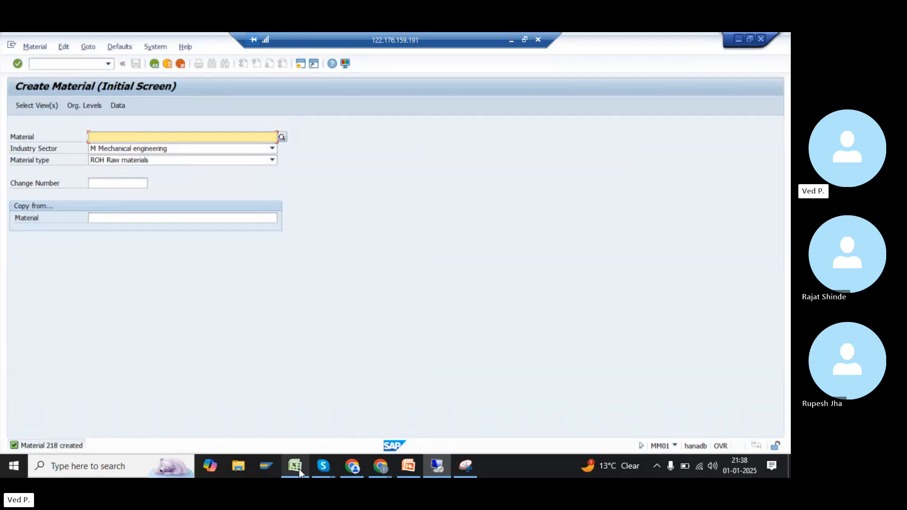
Switch to the Excel workbook and enter material numbers 217 in C114 and 218 in C115
mouse_move(299, 469)
click(312, 421)
click(402, 374)
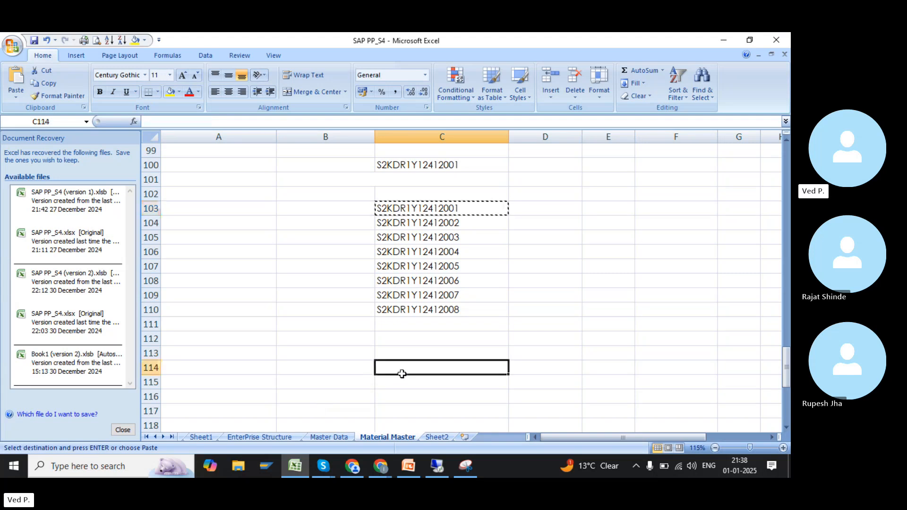
text(217)
key(Return)
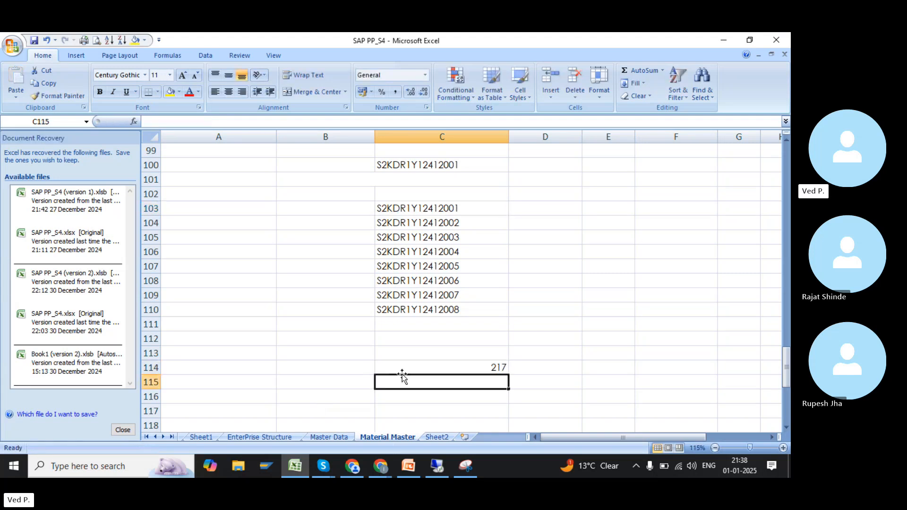
text(218)
key(Return)
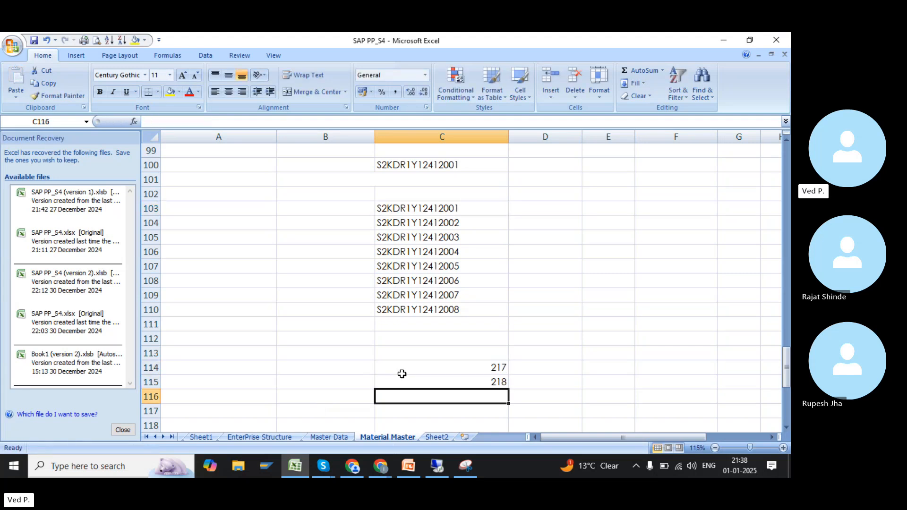
Enter the washer sizes "dai 10" in D114 and "dia 10.5" in D115
click(537, 369)
text(dai 1)
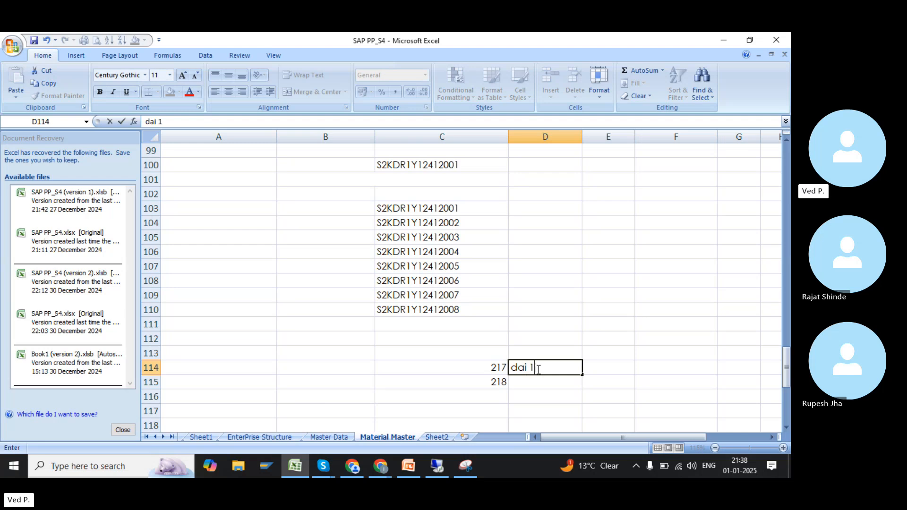
key(Return)
text(dia )
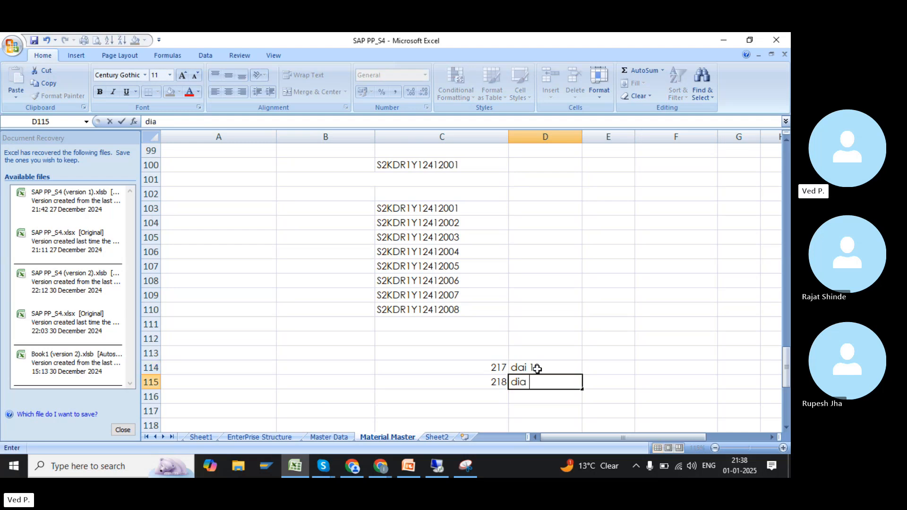
text(10.5)
key(Return)
Extend the number series from C114:C115 down to C125, ending at 228
click(504, 368)
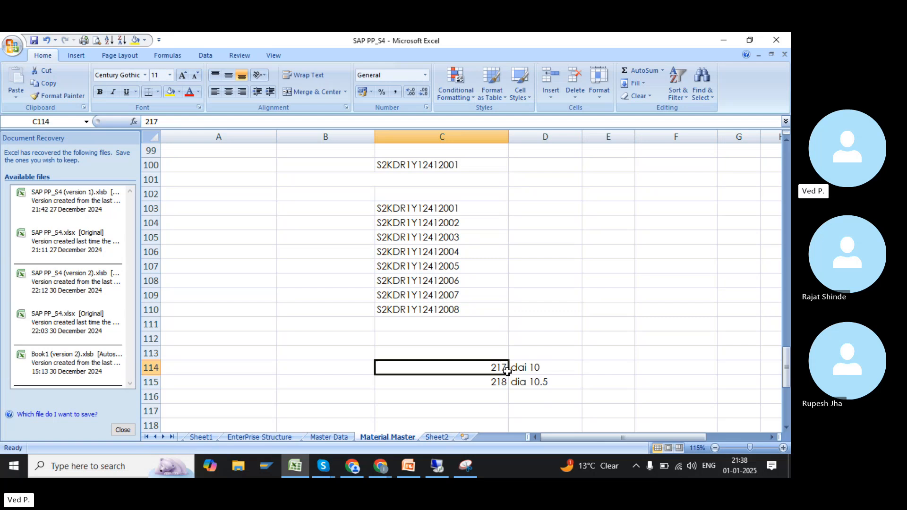
click(571, 371)
click(591, 368)
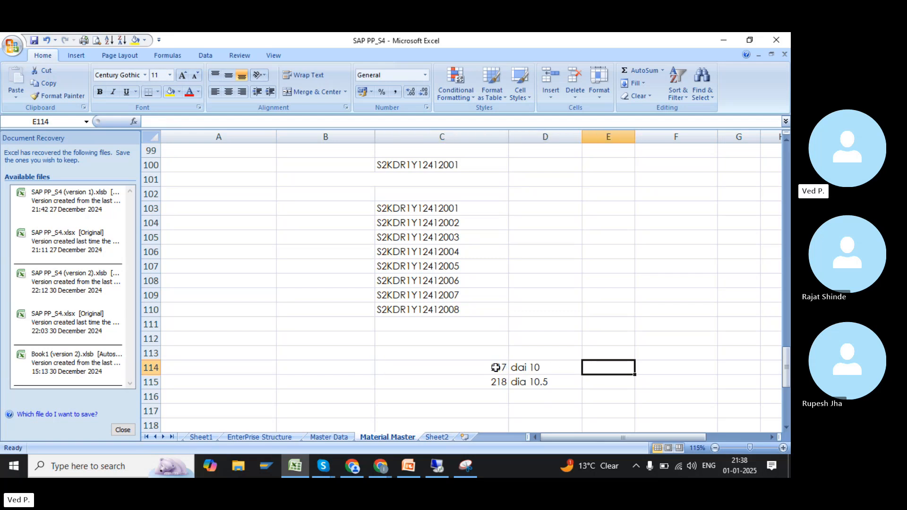
drag(495, 368, 494, 381)
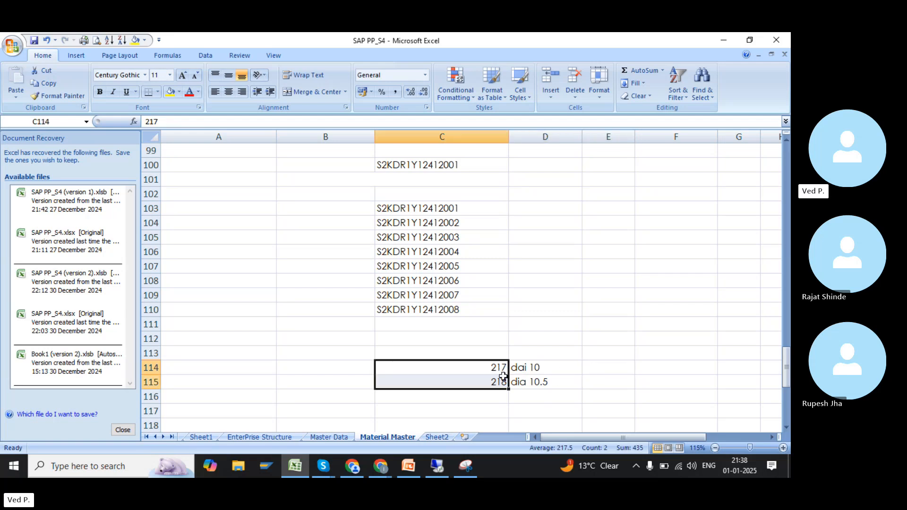
drag(508, 389, 505, 423)
Enter "dia 11.1" in D116 beside material number 219
click(538, 280)
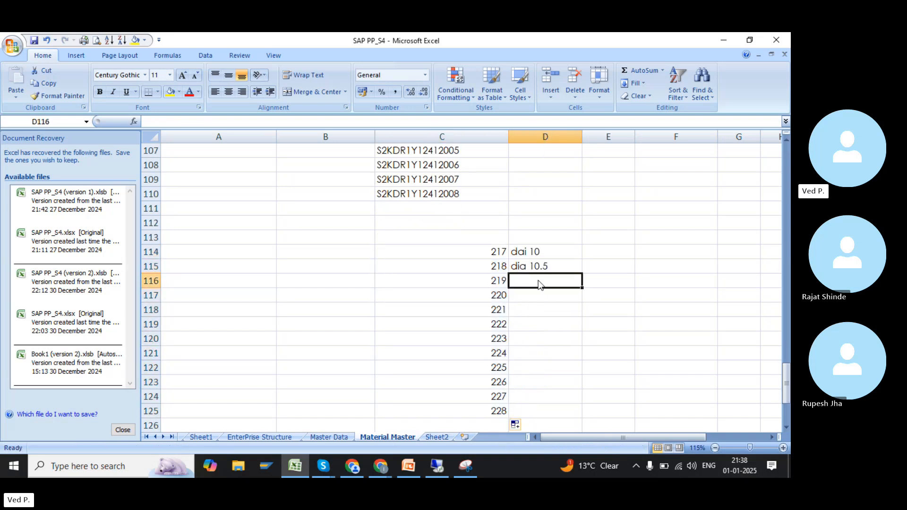
text(di1)
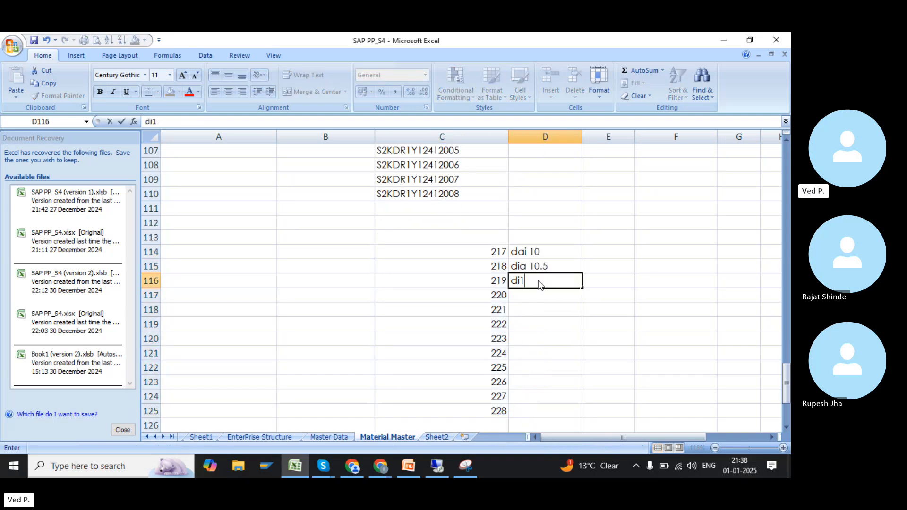
key(BackSpace)
text(a 11.1)
key(Return)
Clear the example material numbers and washer sizes in C114:D125
drag(543, 252, 537, 285)
click(550, 252)
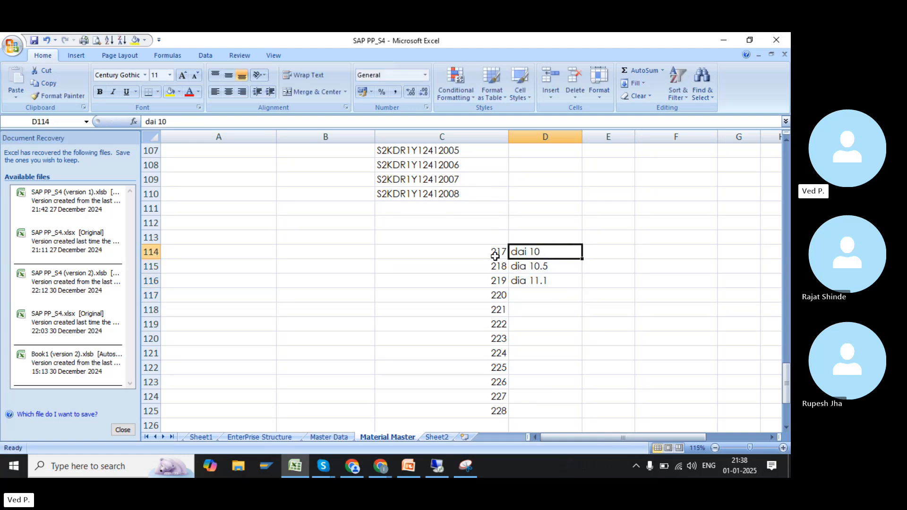
drag(495, 256, 530, 407)
key(Delete)
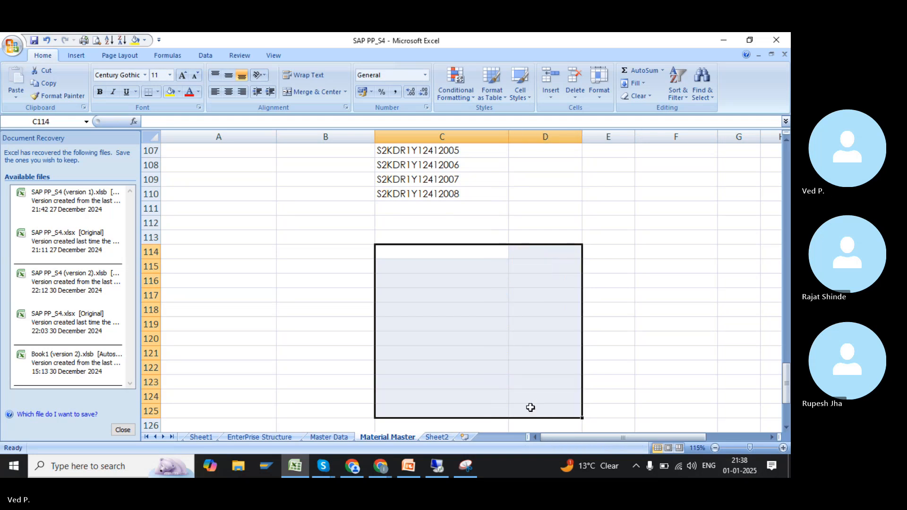
click(507, 331)
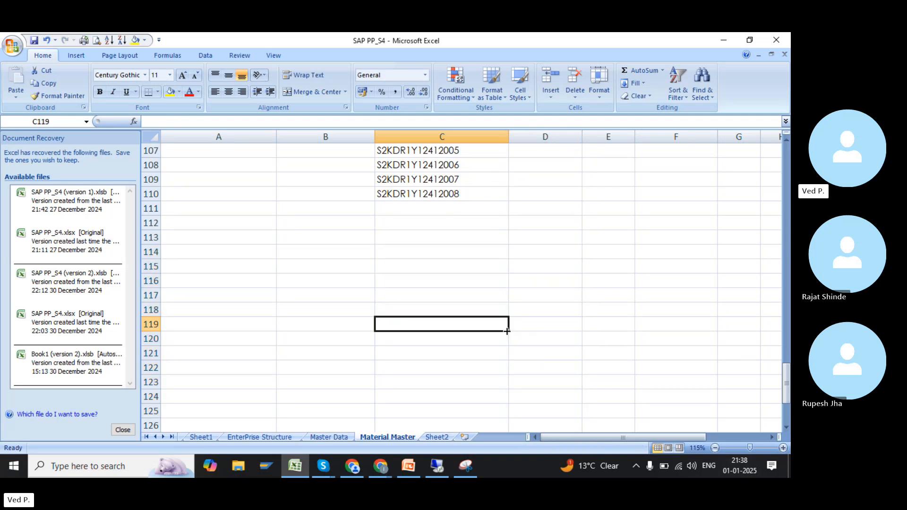
scroll(507, 331, up, 7)
scroll(507, 331, down, 2)
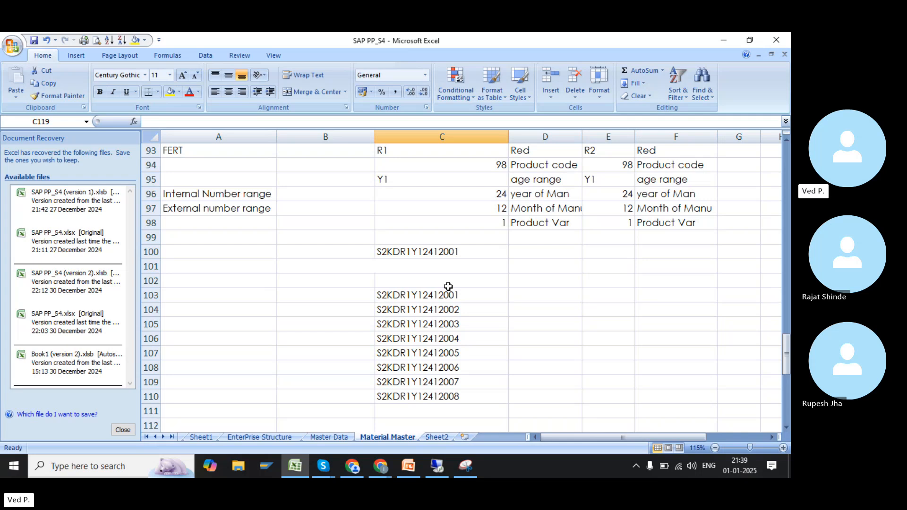
Examine the example codes in C103:C110 against the external and internal number range labels in column A
drag(448, 294, 448, 379)
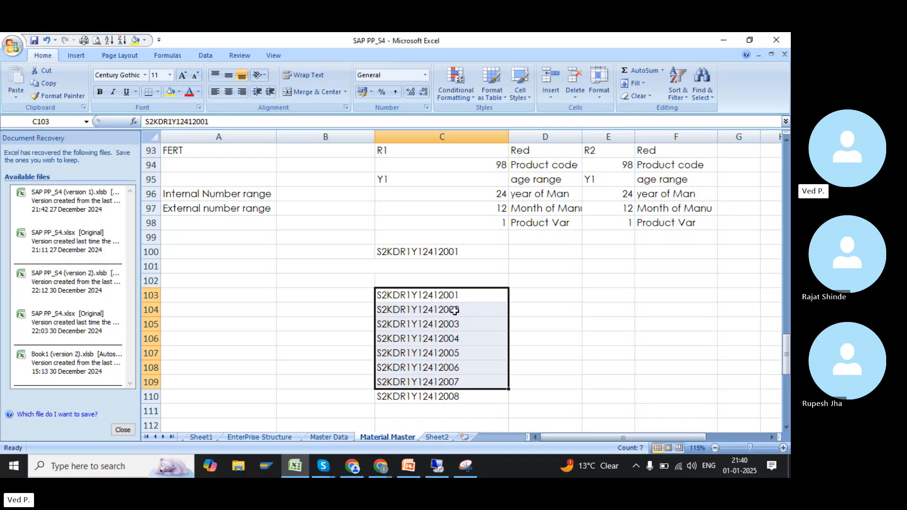
click(448, 296)
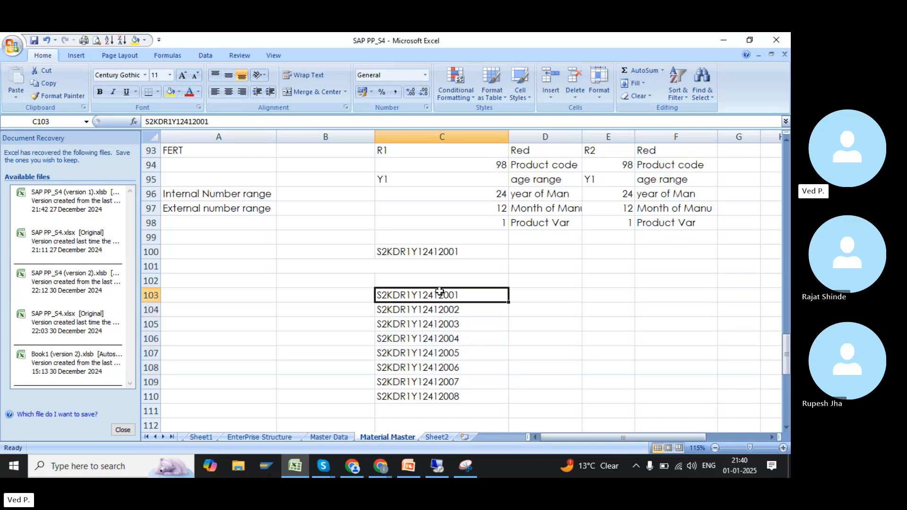
drag(440, 295, 444, 396)
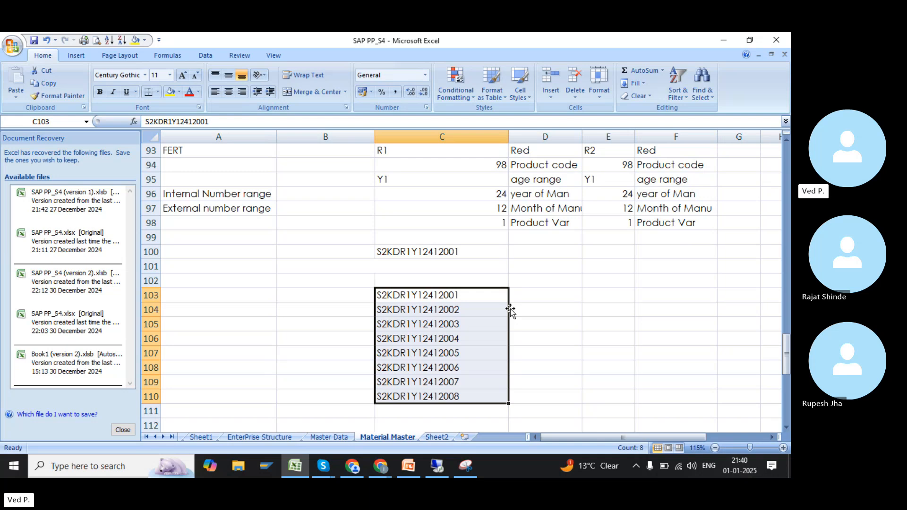
click(243, 210)
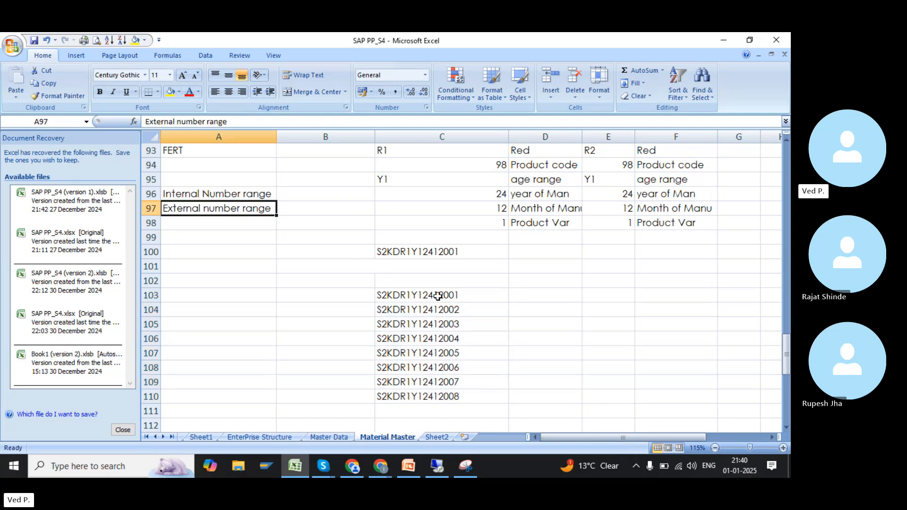
drag(438, 296, 441, 392)
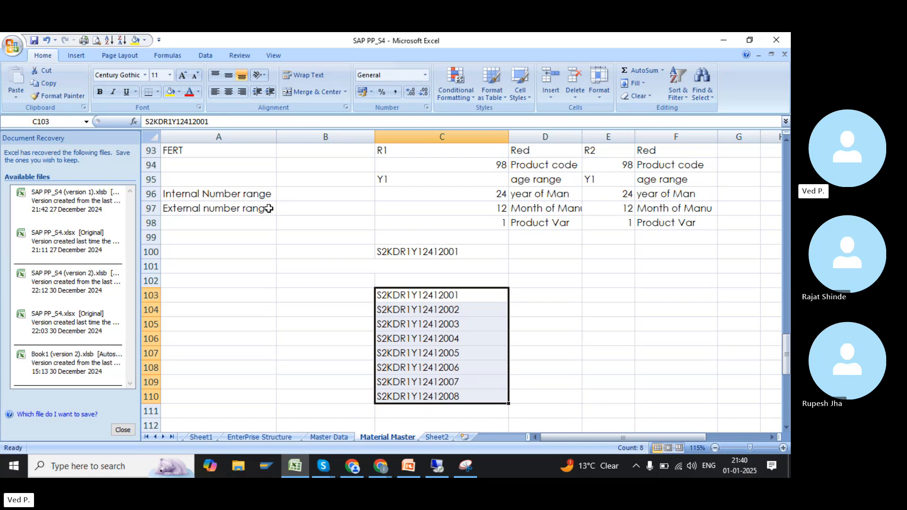
click(242, 196)
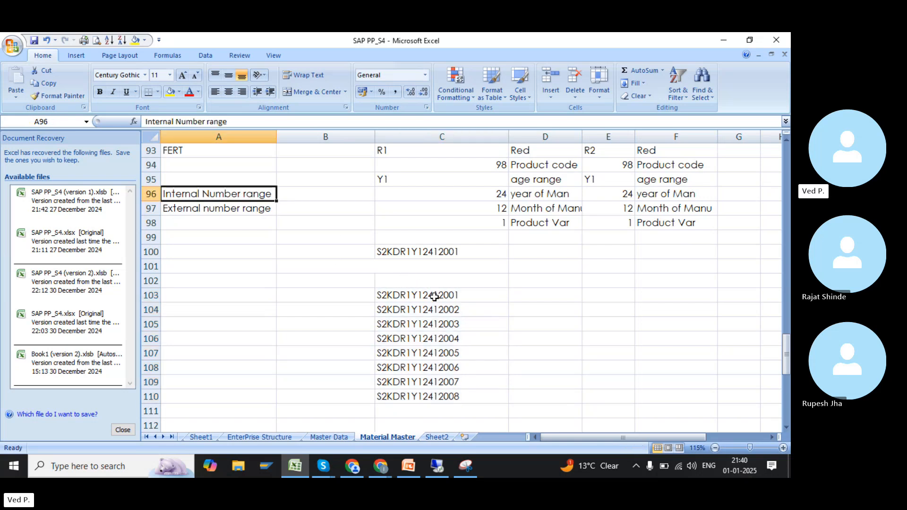
Enter the label "Internal Number" in A119 and the range "1000-2000" beside it in B119
scroll(438, 315, down, 7)
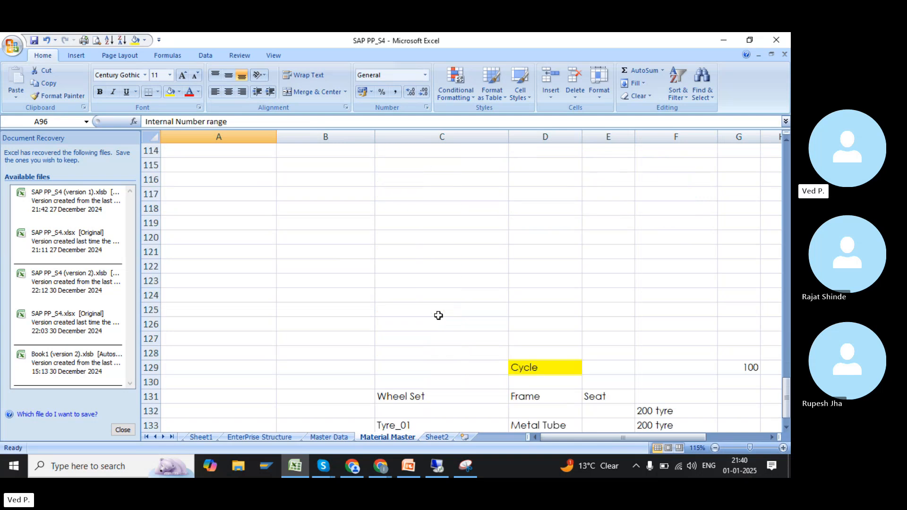
click(237, 222)
text(nter)
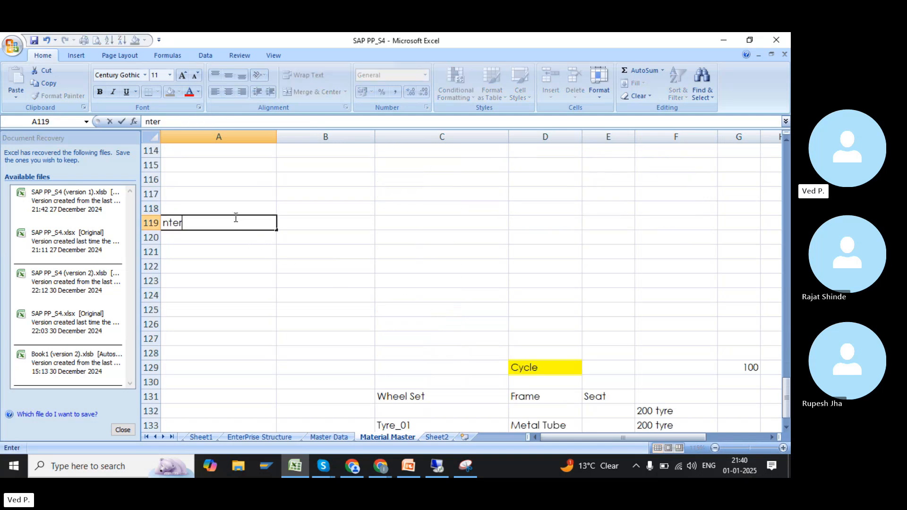
text(na)
key(BackSpace)
key(BackSpace)
key(BackSpace)
key(BackSpace)
key(BackSpace)
key(BackSpace)
text(Internal Number)
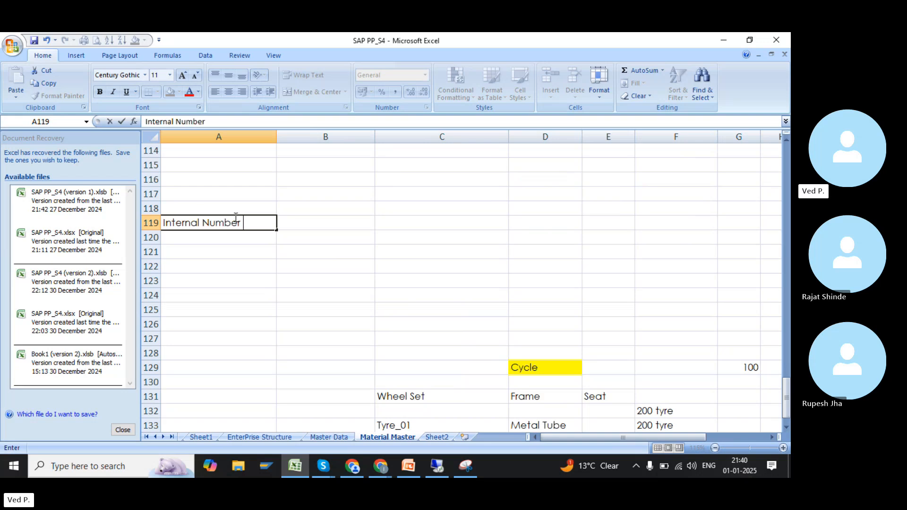
key(Tab)
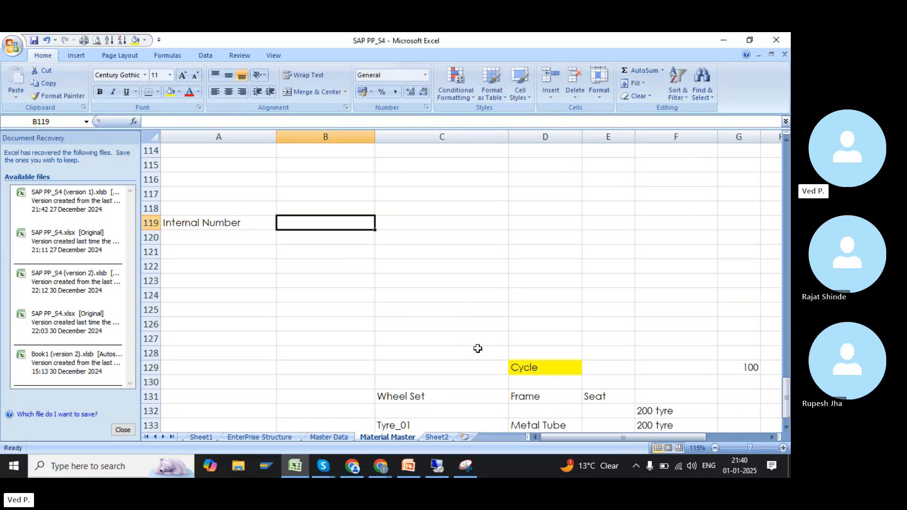
text(1)
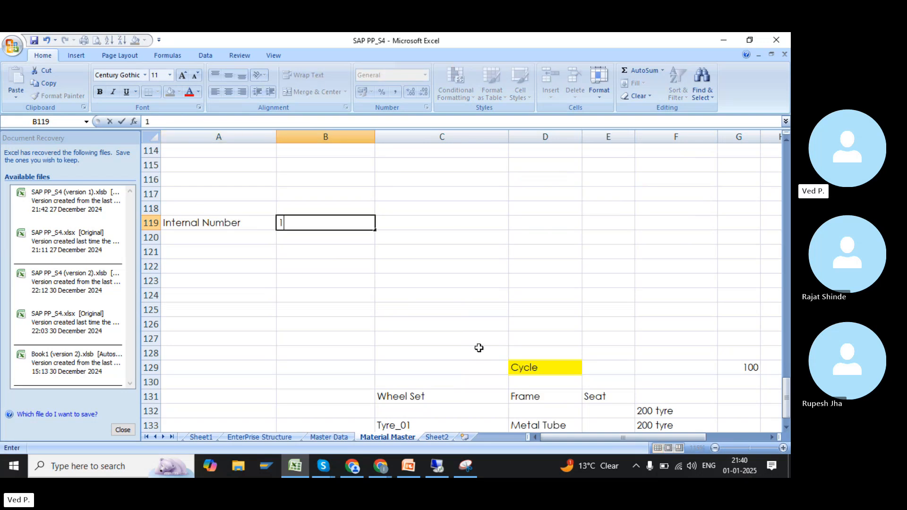
text(000-2000)
key(Tab)
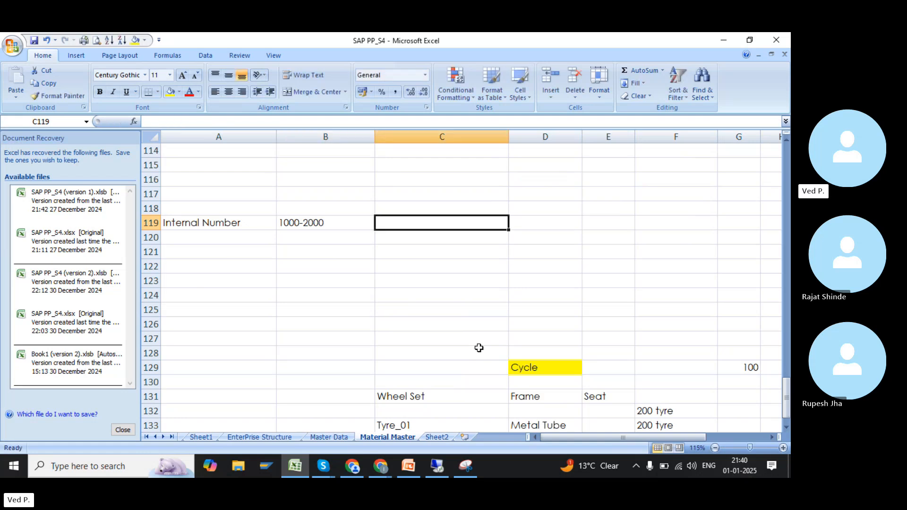
Enter the example number 1456 in B124 below the range and clear it again
click(341, 227)
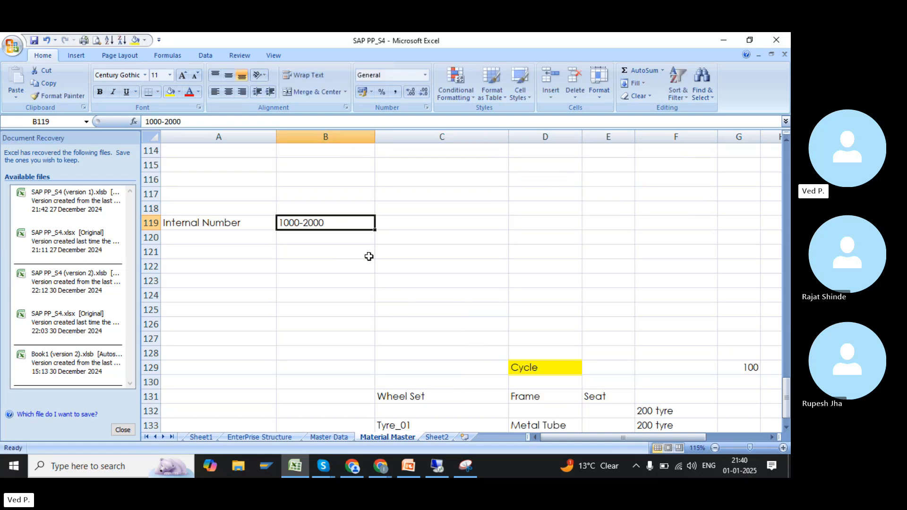
click(325, 302)
text(1456)
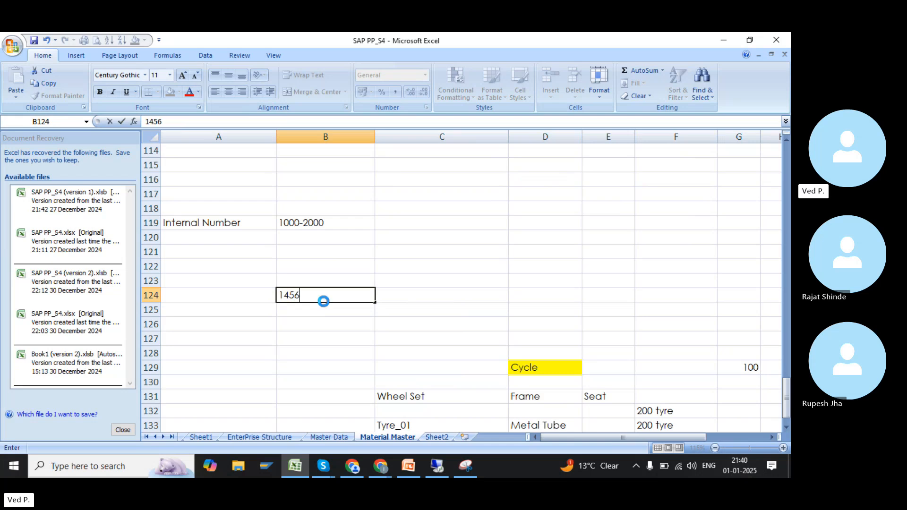
key(Return)
click(340, 295)
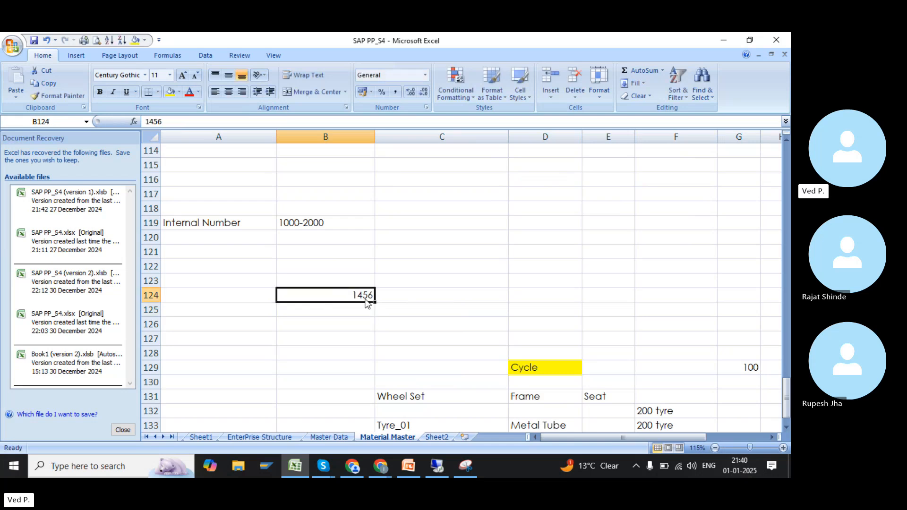
key(Delete)
Extend the label in A119 to "Internal Number ( Harwares)" and fit column A's width to its contents
click(352, 228)
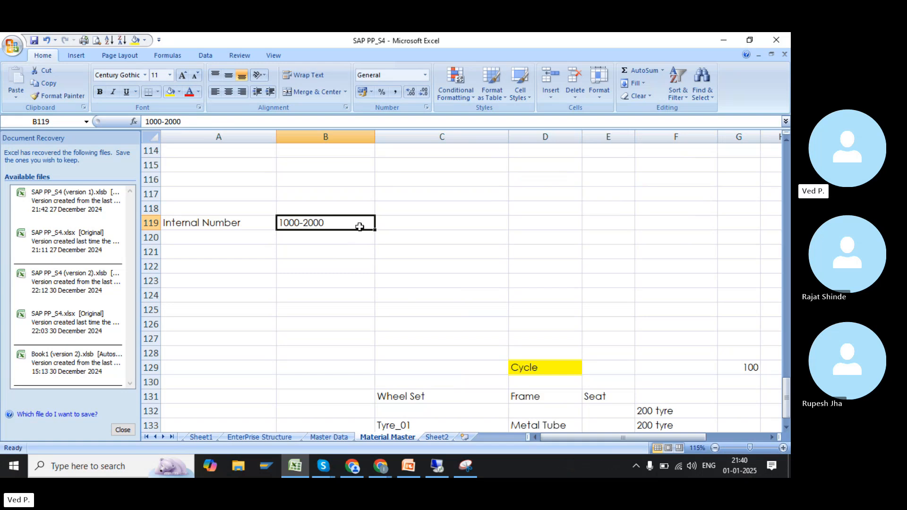
click(395, 223)
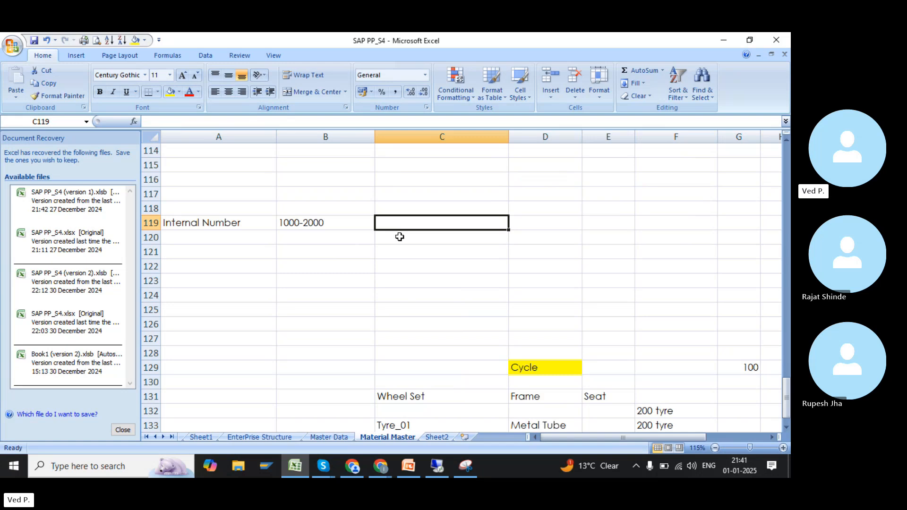
double_click(252, 225)
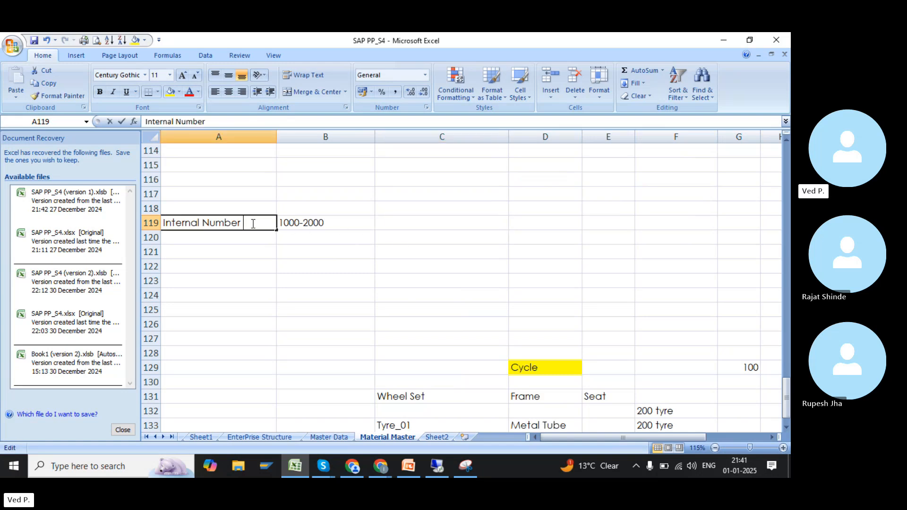
text(( Harwa)
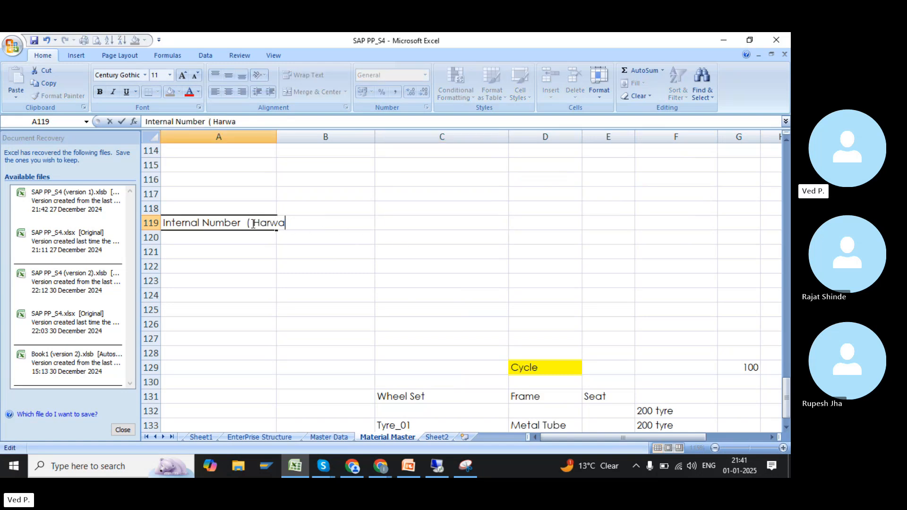
text(re))
key(Return)
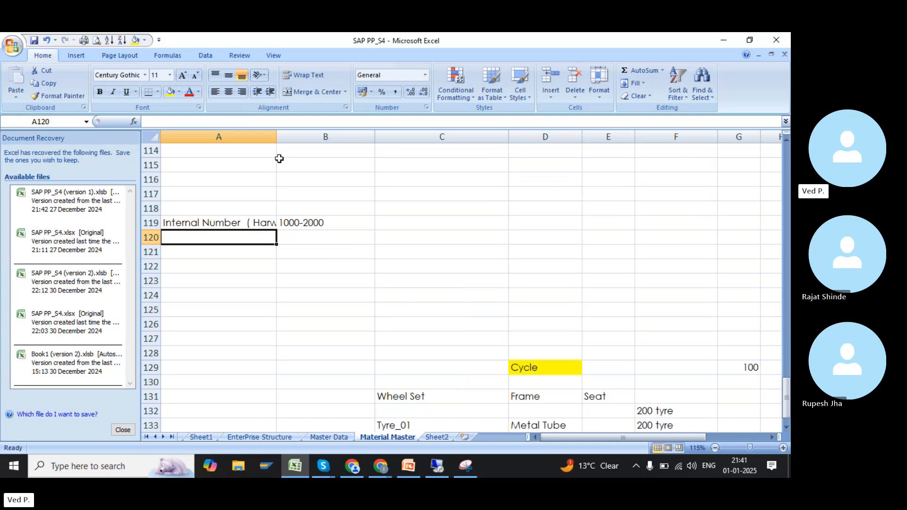
click(278, 150)
click(272, 151)
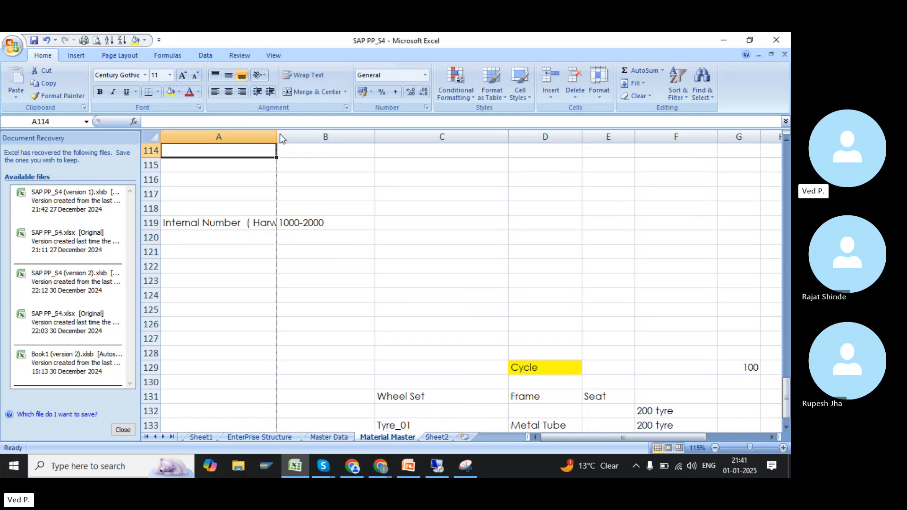
double_click(276, 137)
click(352, 229)
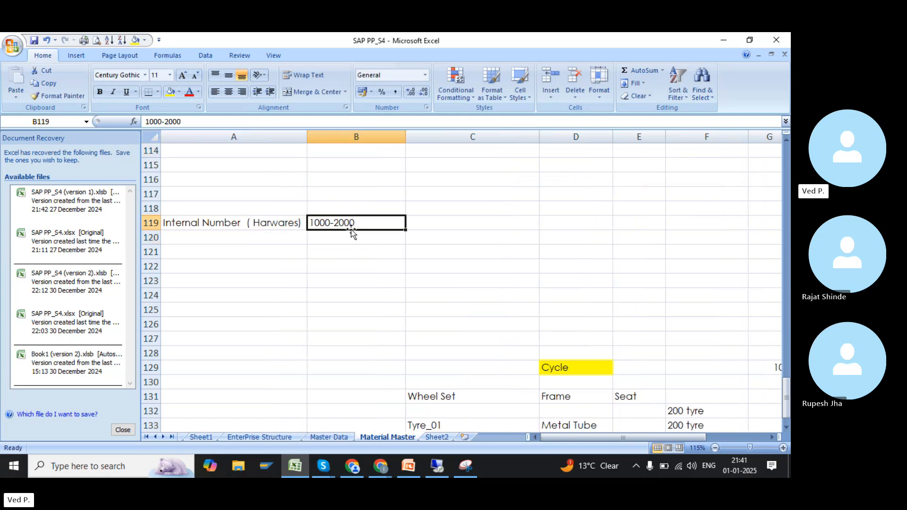
Enter the material type label "ZCRC ( Fastenrs)" in A122
click(239, 267)
text(ROH)
key(BackSpace)
key(BackSpace)
key(BackSpace)
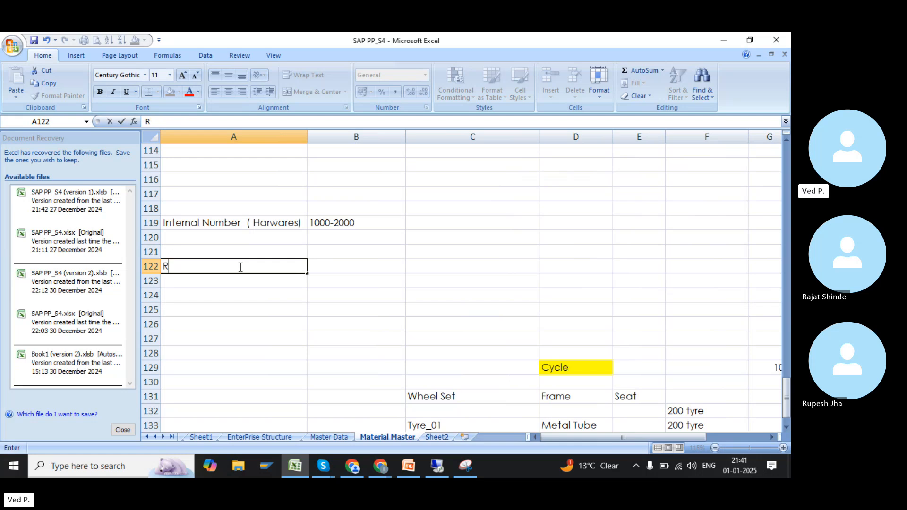
text(ZCR C ( Fasterns)
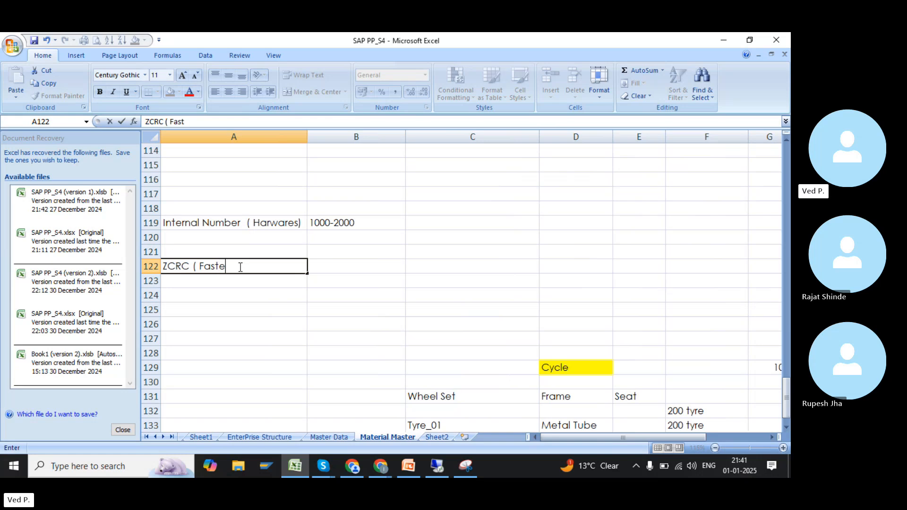
key(BackSpace)
key(BackSpace)
text(rs)
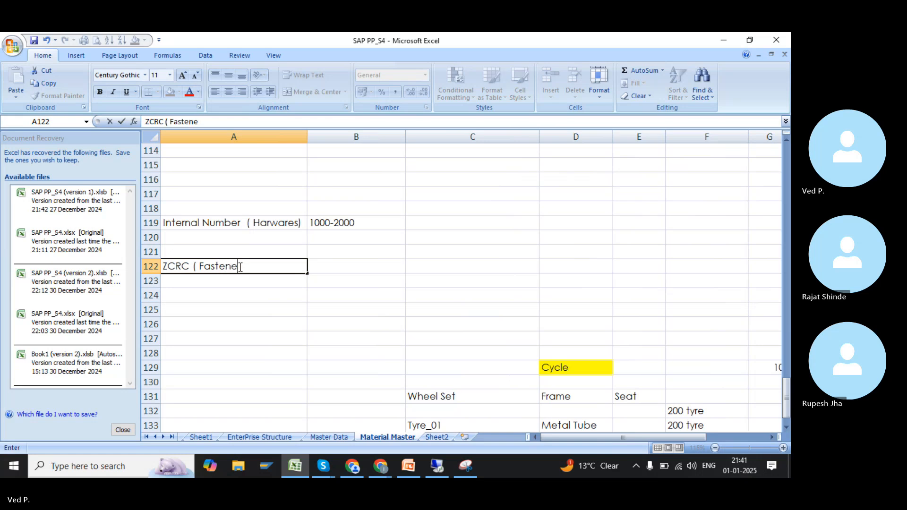
text())
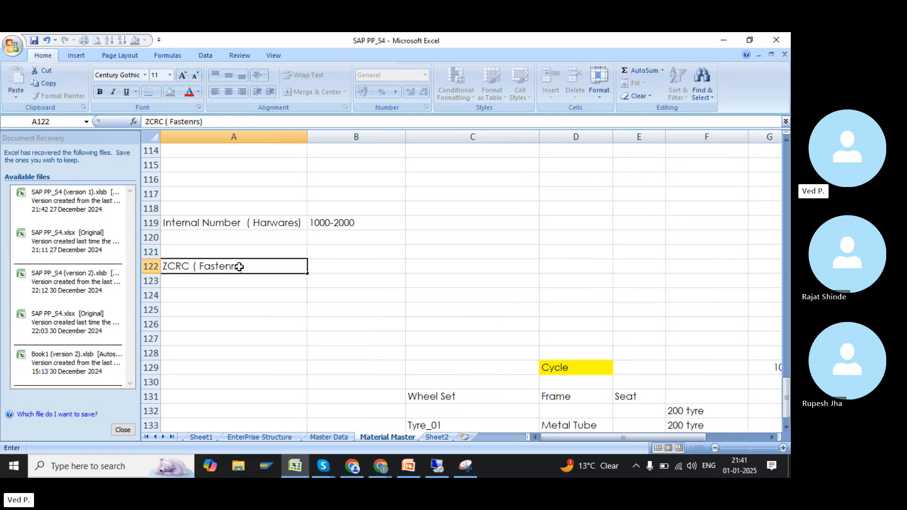
key(Return)
key(Return)
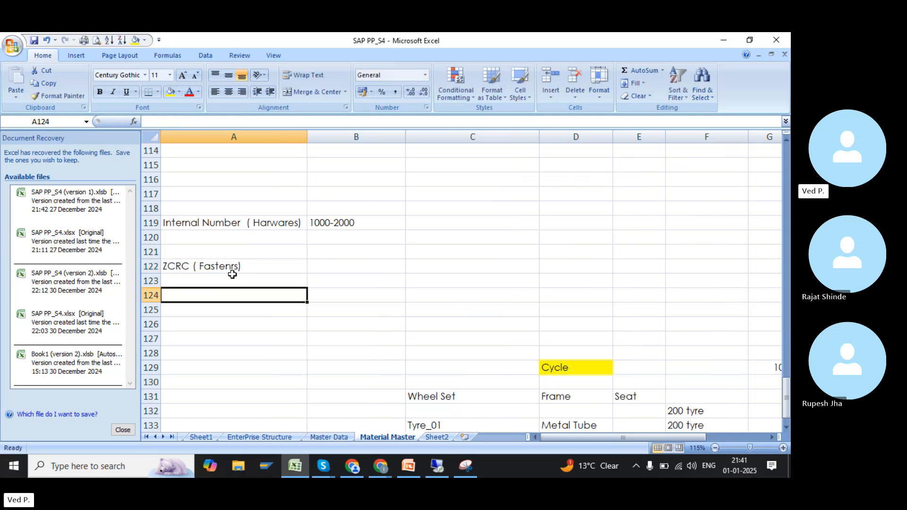
Move the range 1000-2000 from B119 to B122 beside the fasteners label
click(326, 226)
key(ctrl+c)
click(344, 268)
key(Return)
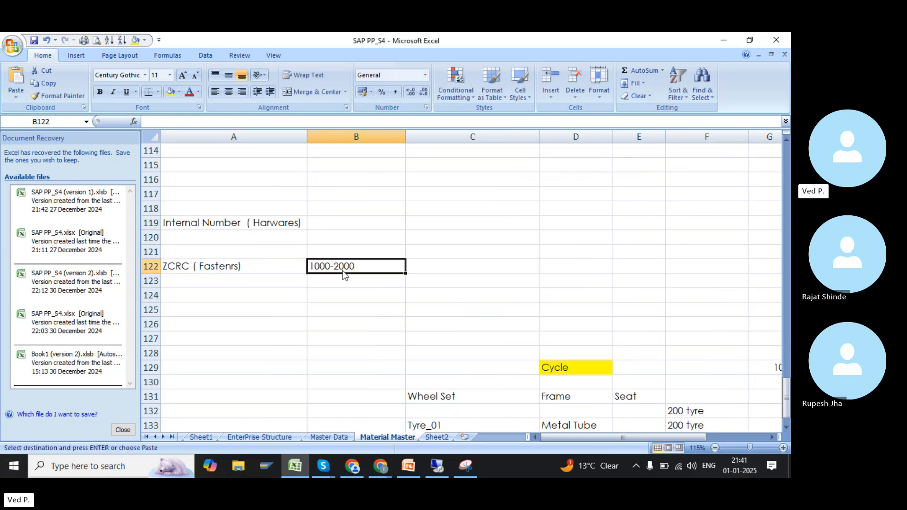
Replace the material type code in A122 so the label reads "Zroh ( Fastenrs)"
drag(276, 266, 313, 270)
click(201, 266)
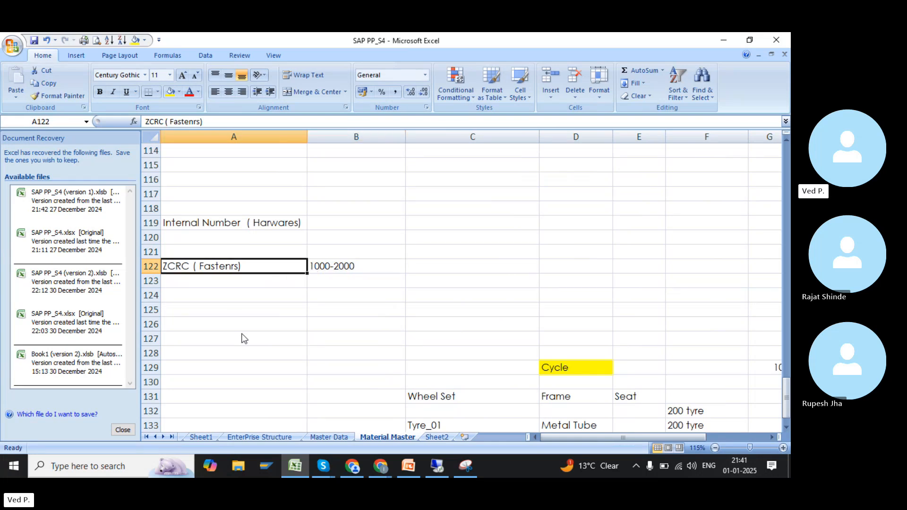
click(222, 312)
click(196, 266)
double_click(192, 266)
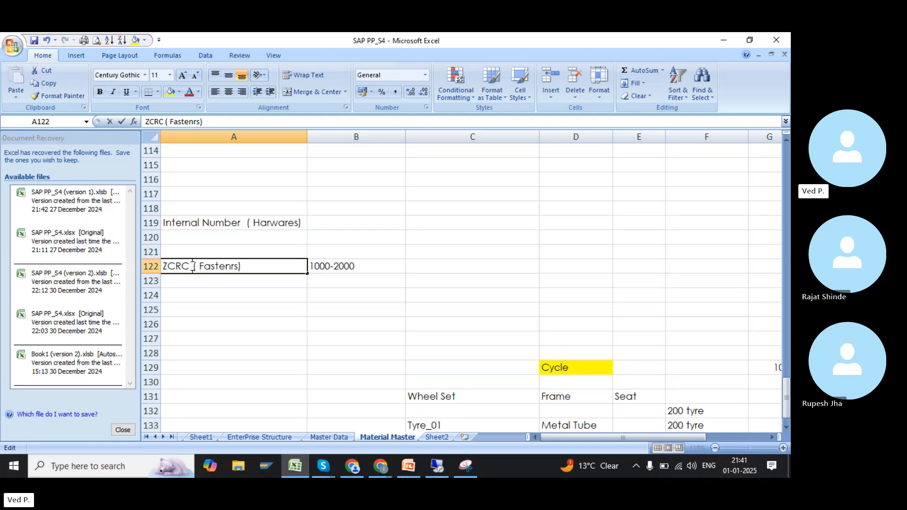
double_click(175, 266)
text(Zro)
text(h)
key(Return)
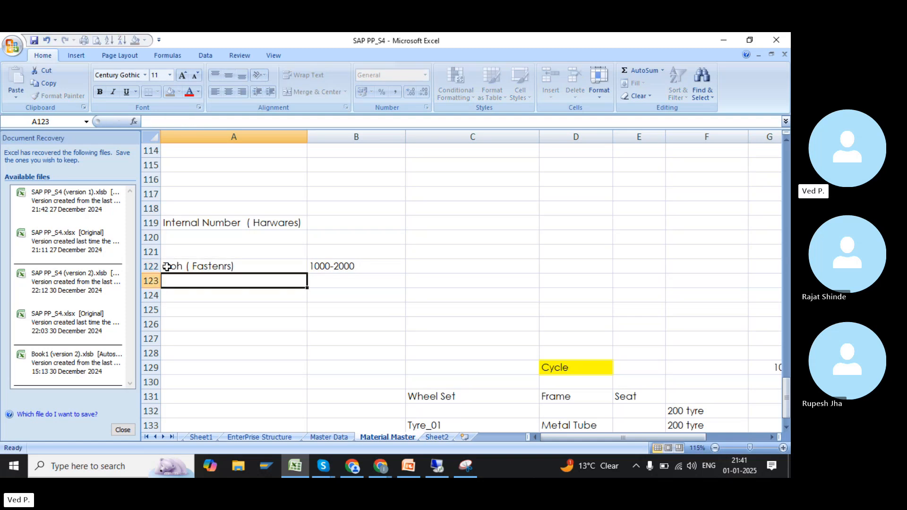
Enter the column heading "internal Number range" in B121 above the 1000-2000 range
click(347, 263)
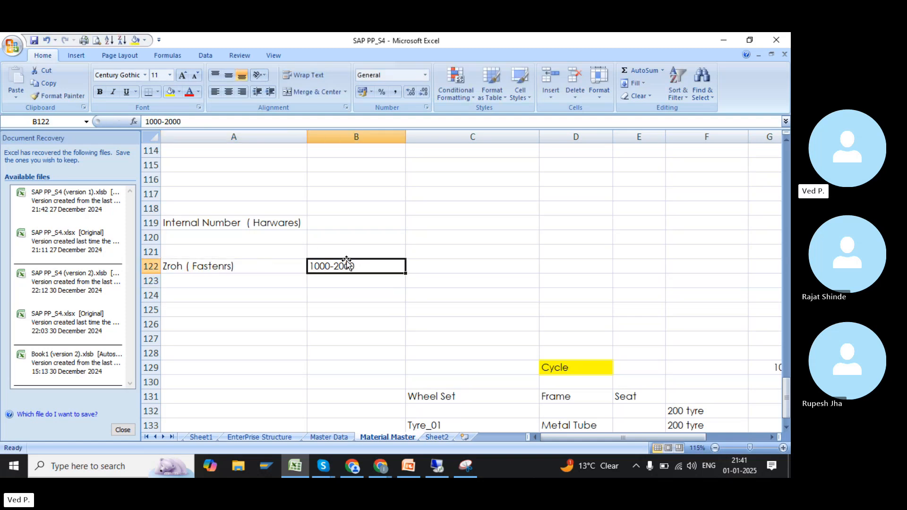
click(337, 249)
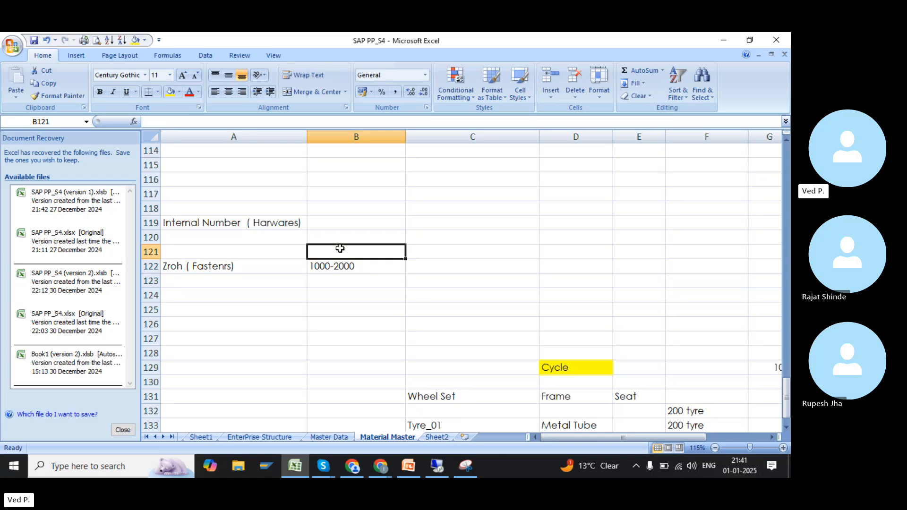
text(internal)
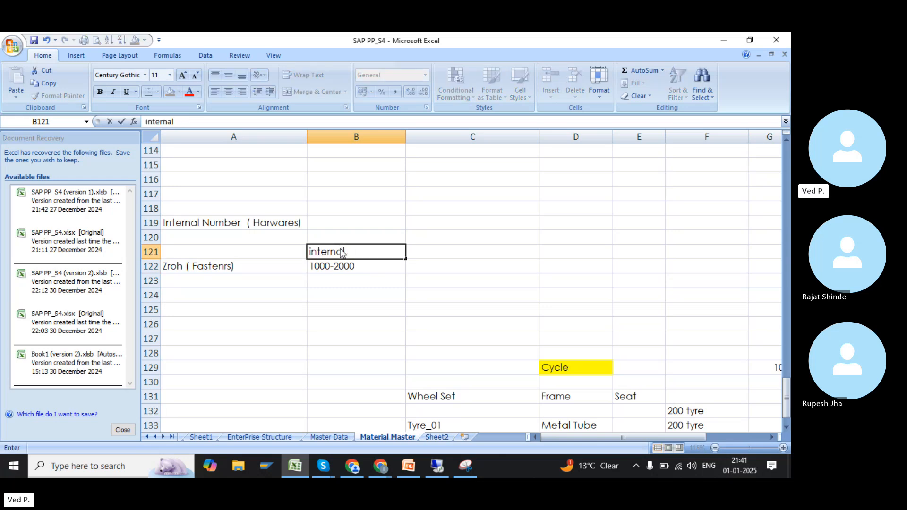
text( Numb)
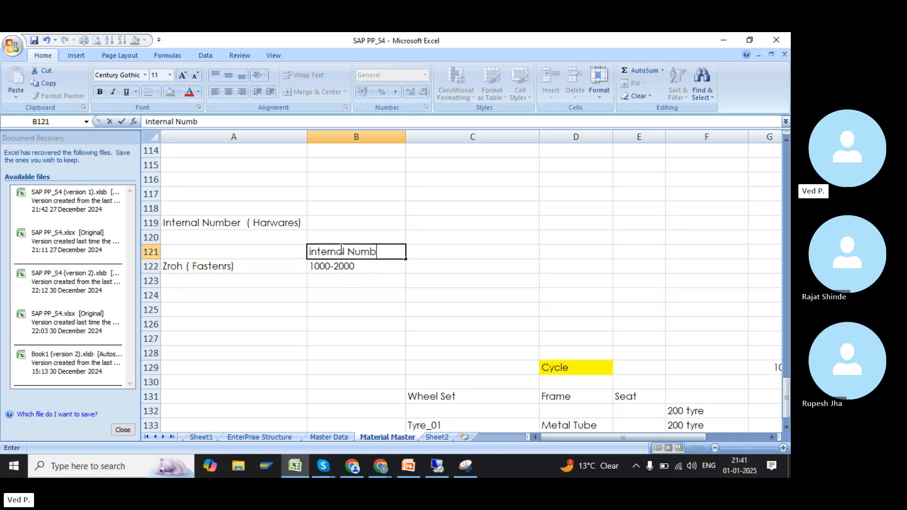
text(er range)
key(Tab)
text(No)
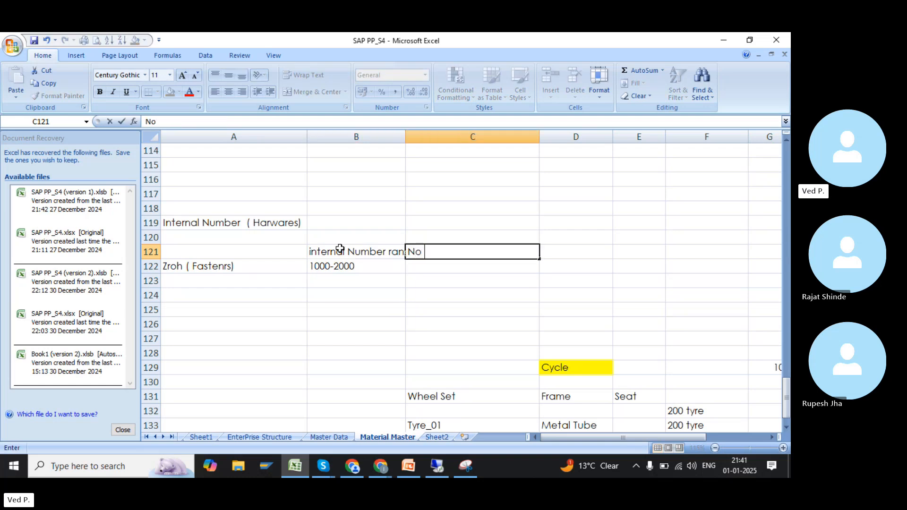
text( external)
key(Escape)
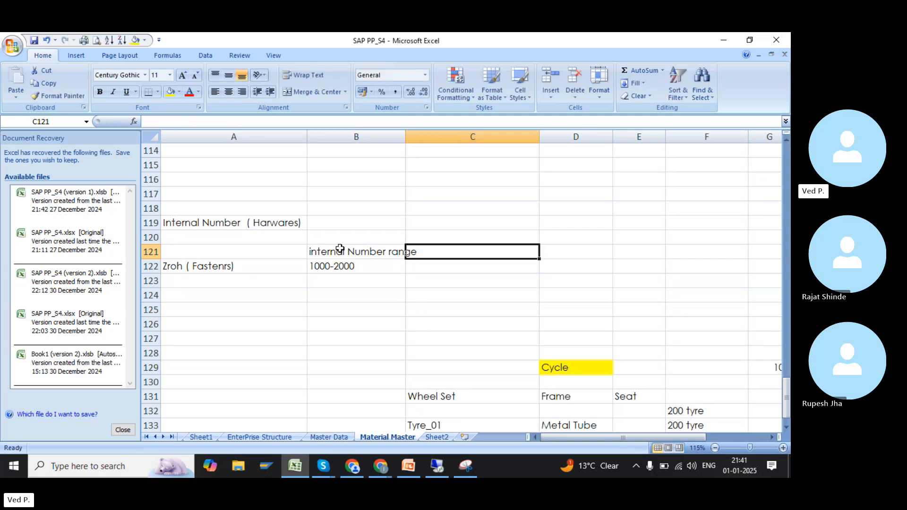
drag(193, 266, 340, 250)
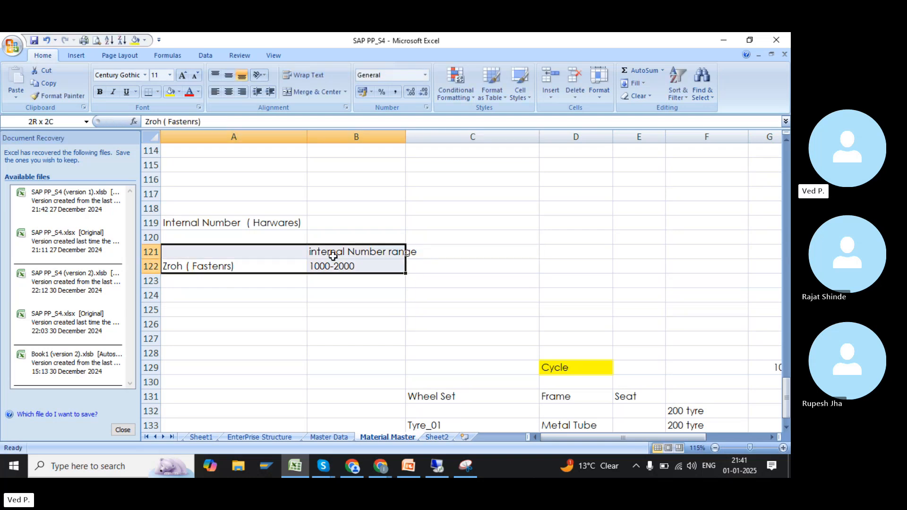
Switch to the SAP session and restart the Create Material transaction with /nmm01
click(438, 466)
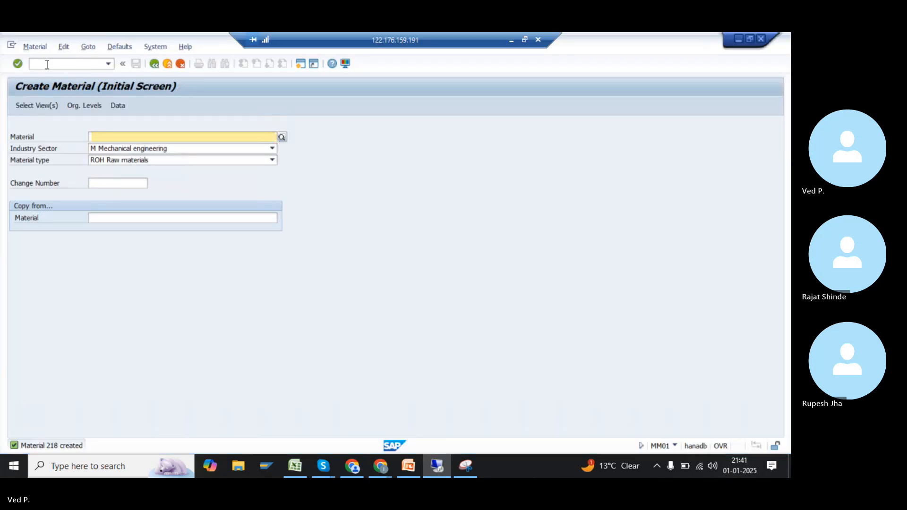
click(47, 64)
text(/nmm01)
key(Return)
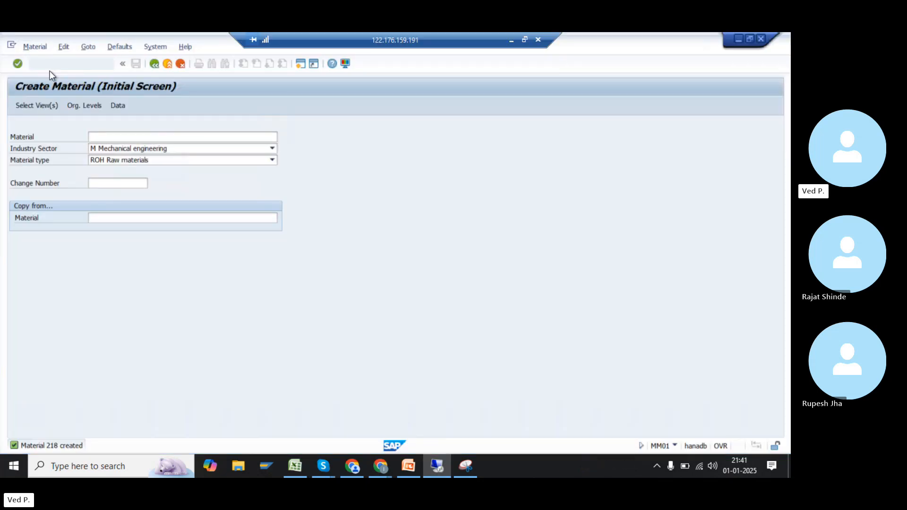
Look through the available material types beginning with H, keeping ROH Raw materials selected
click(165, 160)
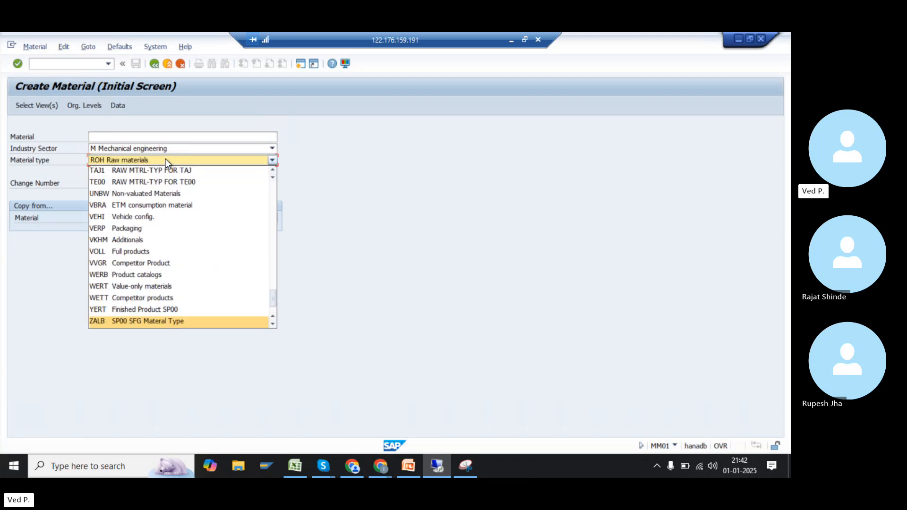
key(Down)
key(h)
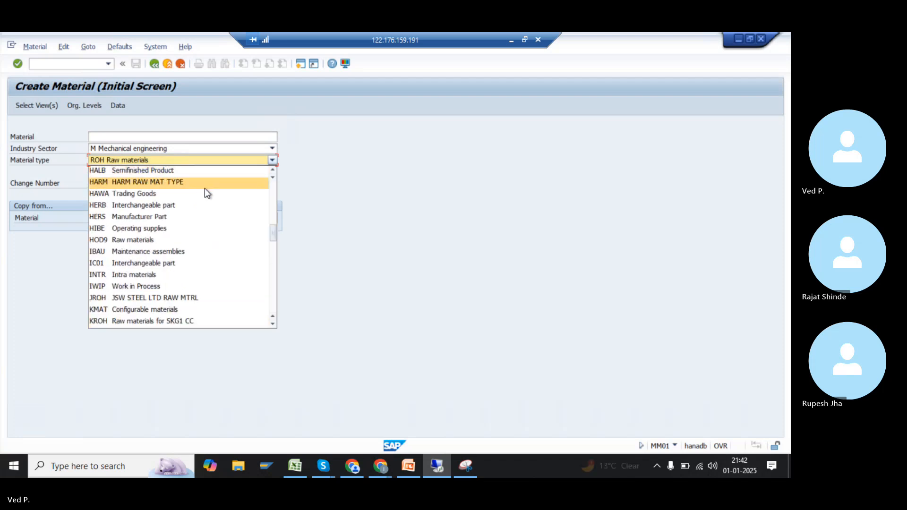
key(Escape)
Try to open transaction OMS2, decline displaying the locked data, and switch to the session with material type YERT's details
click(86, 65)
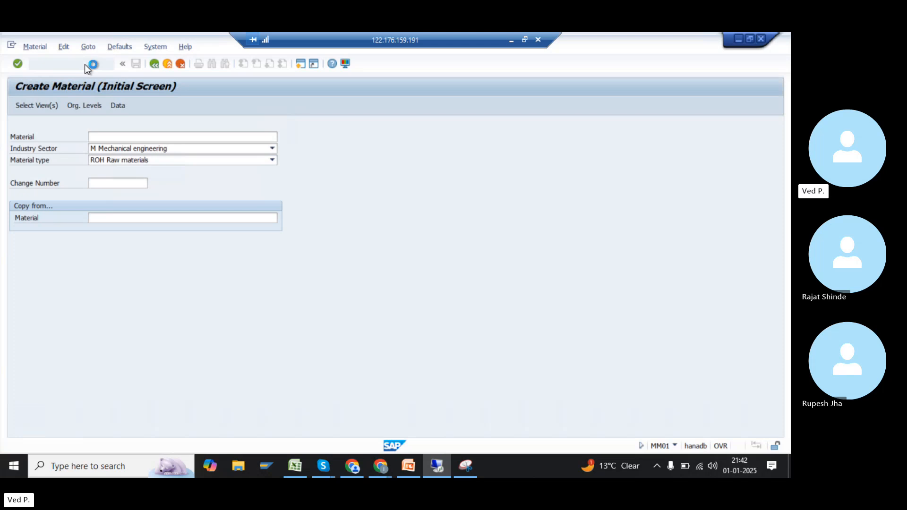
key(Return)
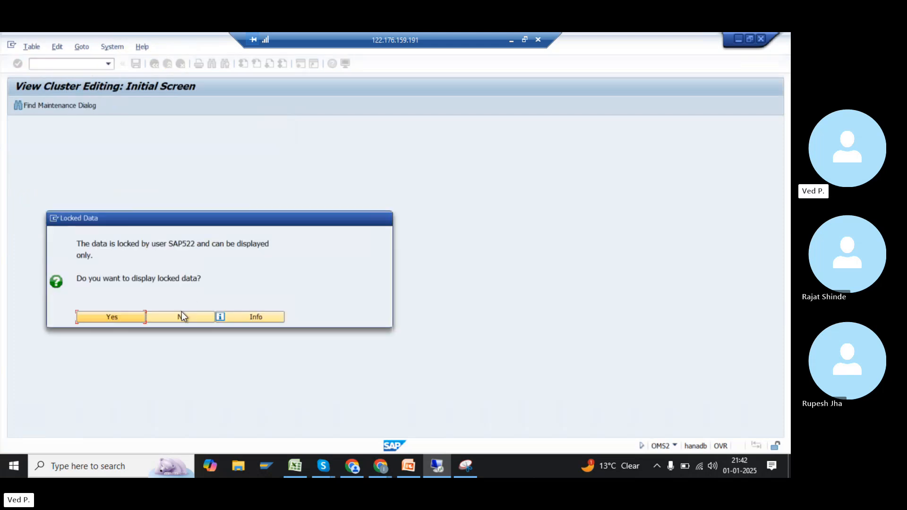
click(181, 316)
key(alt+Tab)
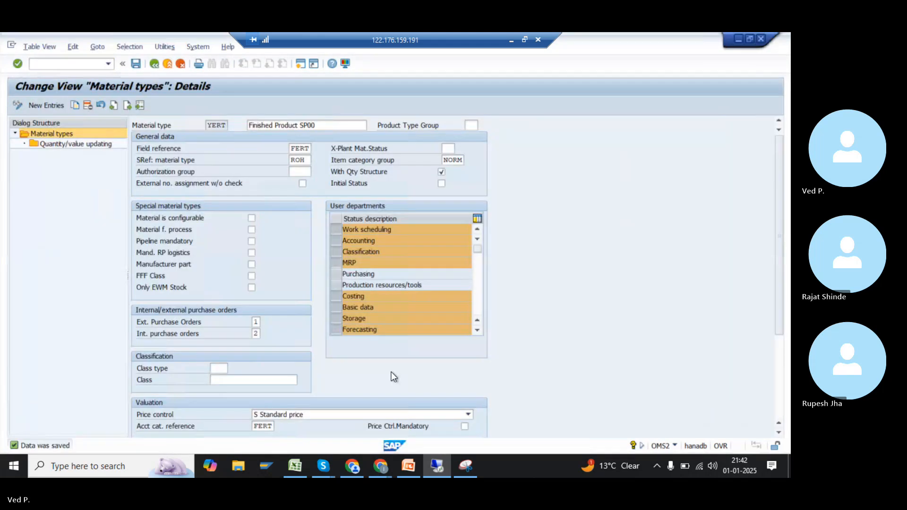
Locate material type ROH in the material types overview and try to copy it as ZROH
key(F3)
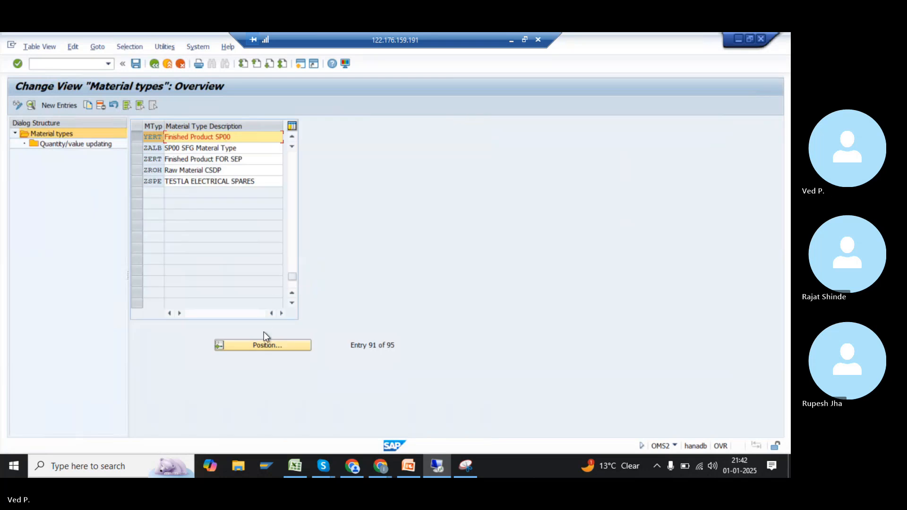
click(268, 345)
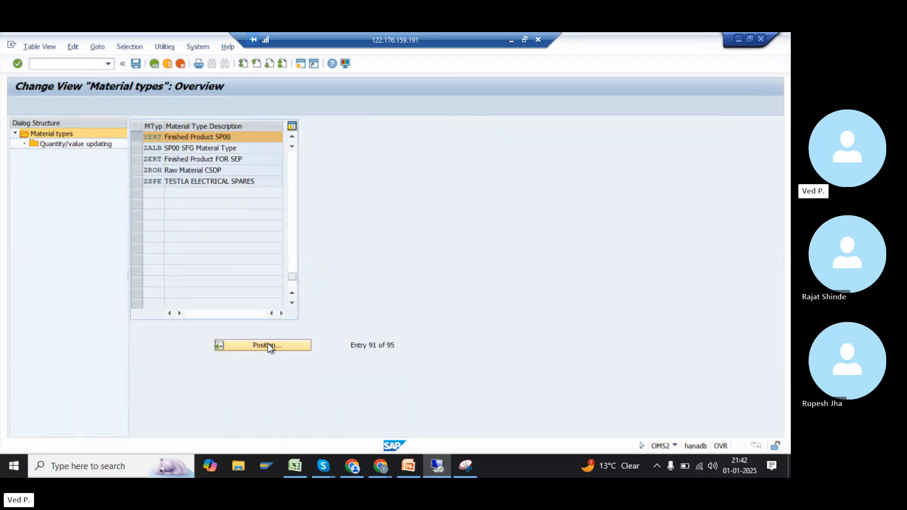
click(144, 137)
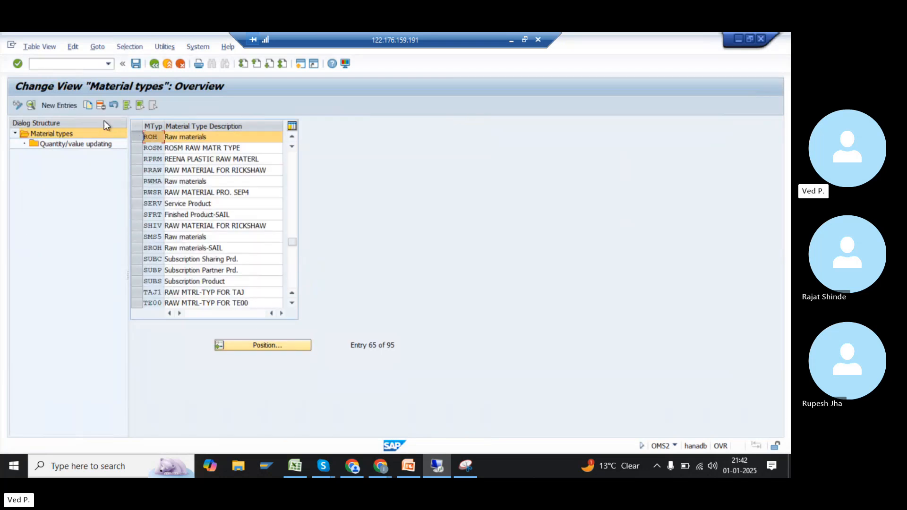
click(88, 106)
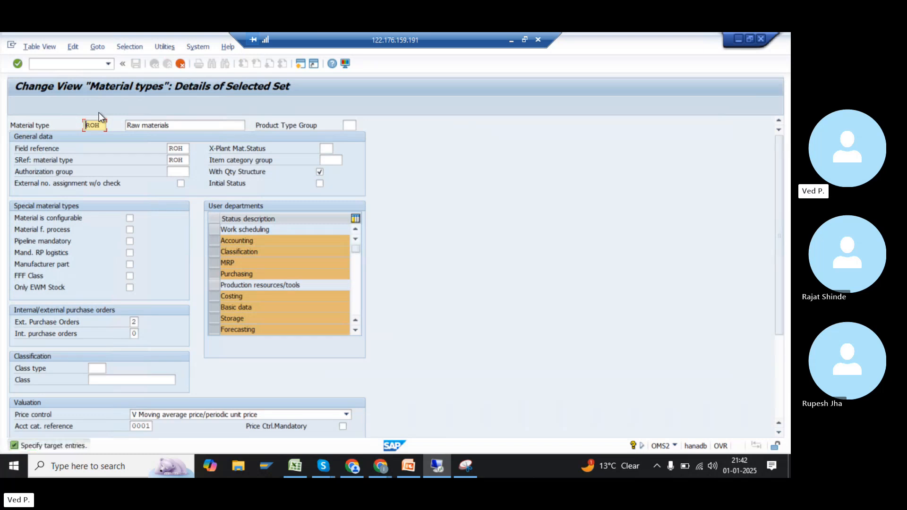
text(Z)
key(Return)
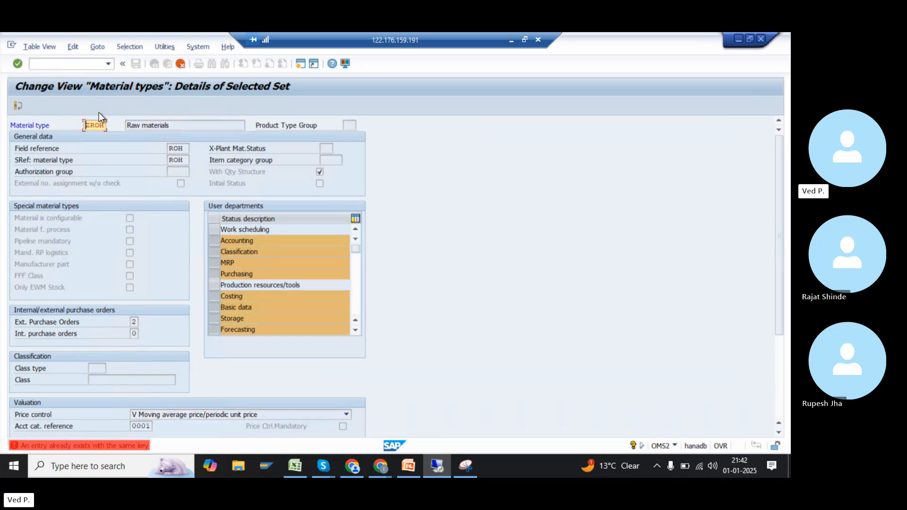
Try to name the copied raw material type YROH, extend its description and accept its quantity/value updating entries
text(Y)
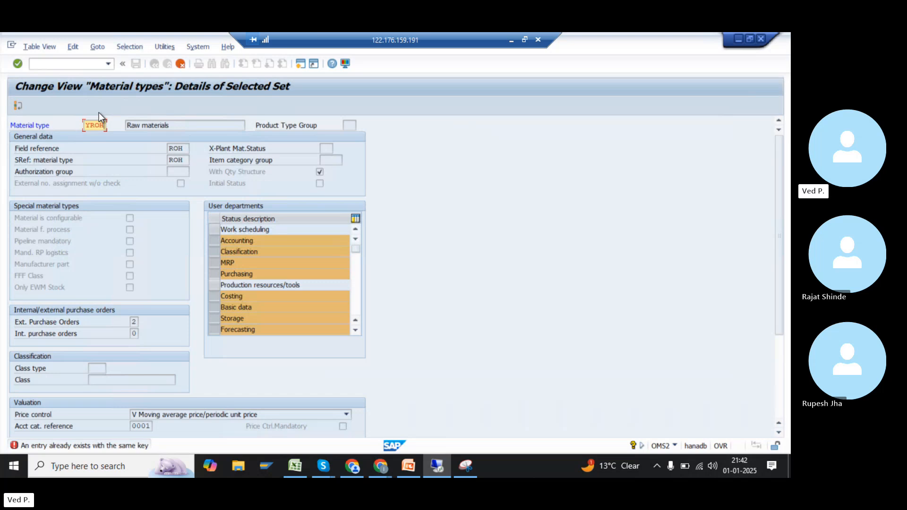
key(Return)
click(177, 123)
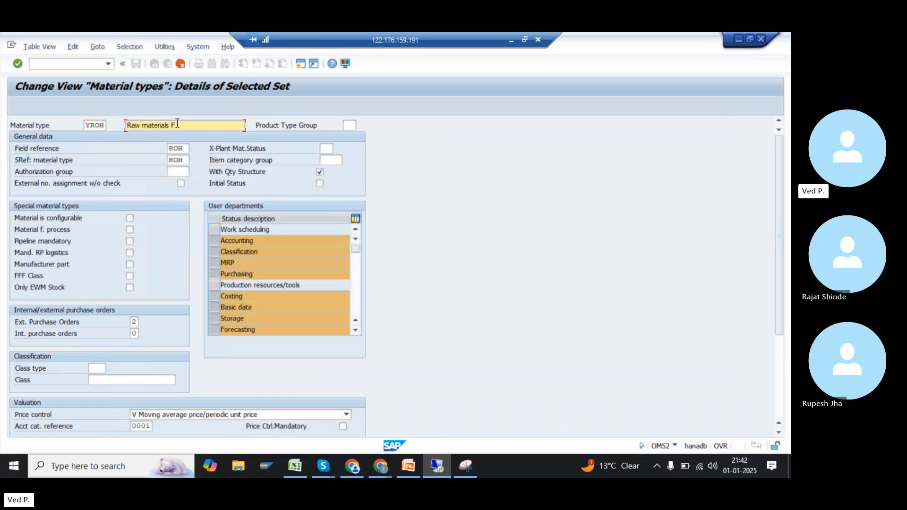
key(Return)
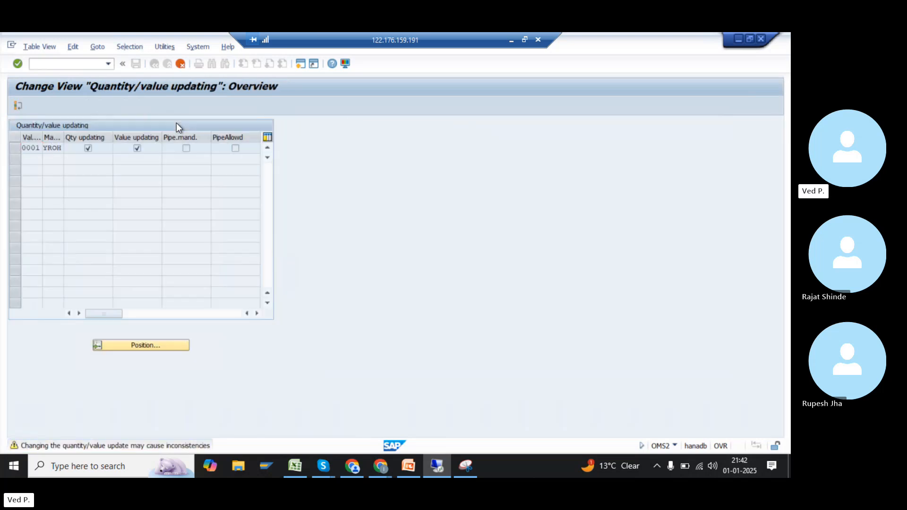
key(Return)
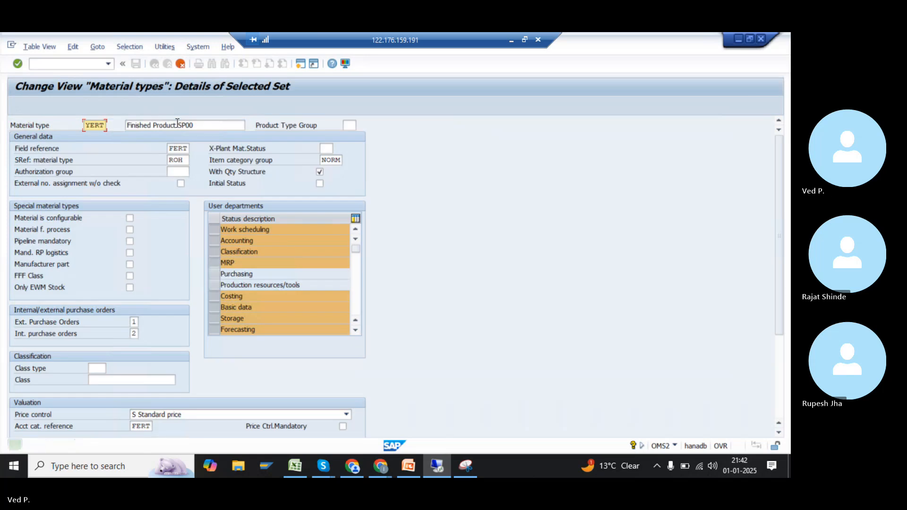
Open transaction MM01 and enter TEST as the material to create
click(84, 60)
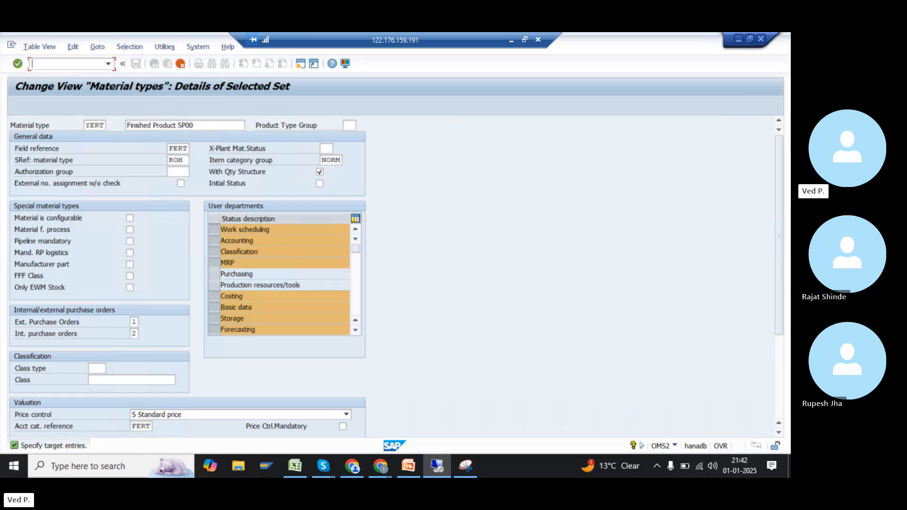
text(/NMM01)
key(Return)
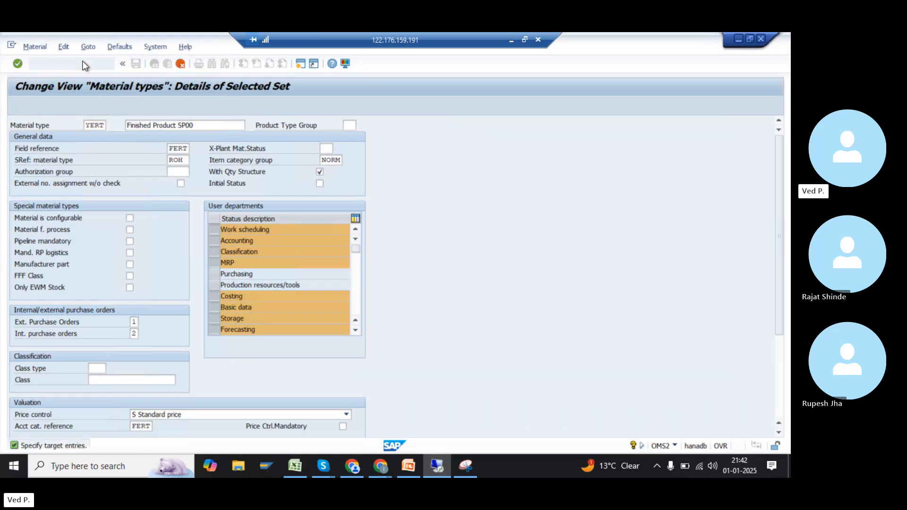
key(Down)
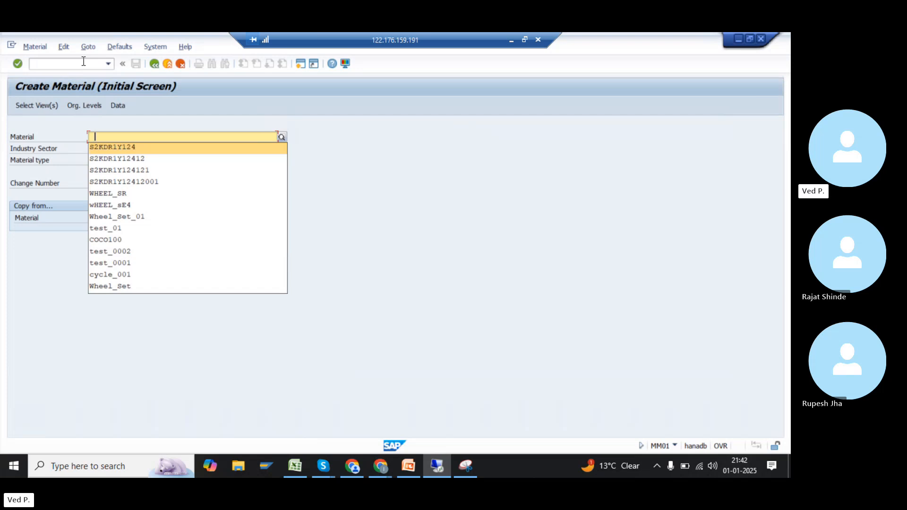
text(TEST)
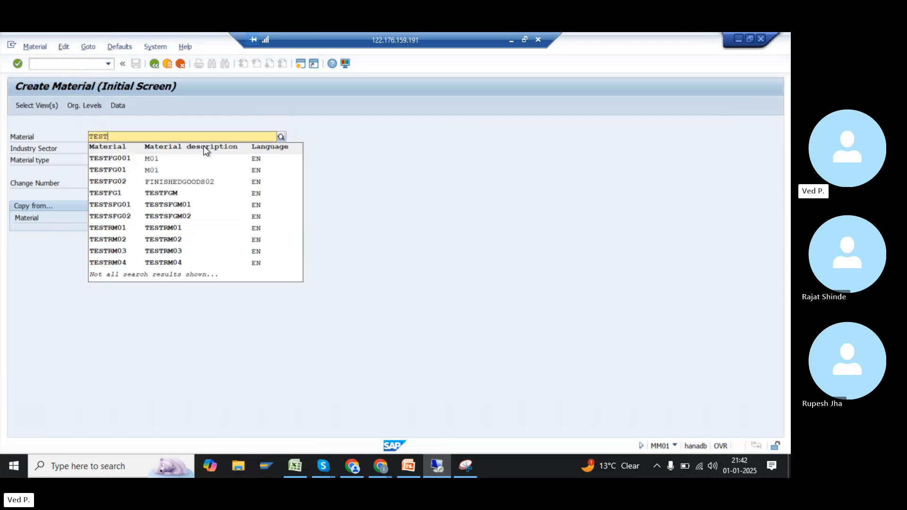
click(330, 185)
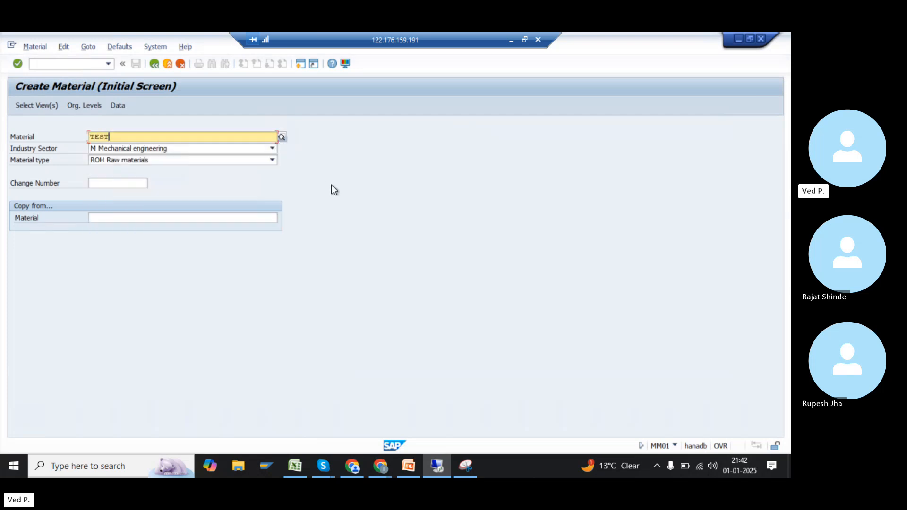
Set the material type to ZROH Raw Material CSDP and bring up the view selection for material TEST
click(237, 164)
scroll(237, 164, down, 5)
scroll(237, 164, up, 10)
scroll(238, 164, down, 10)
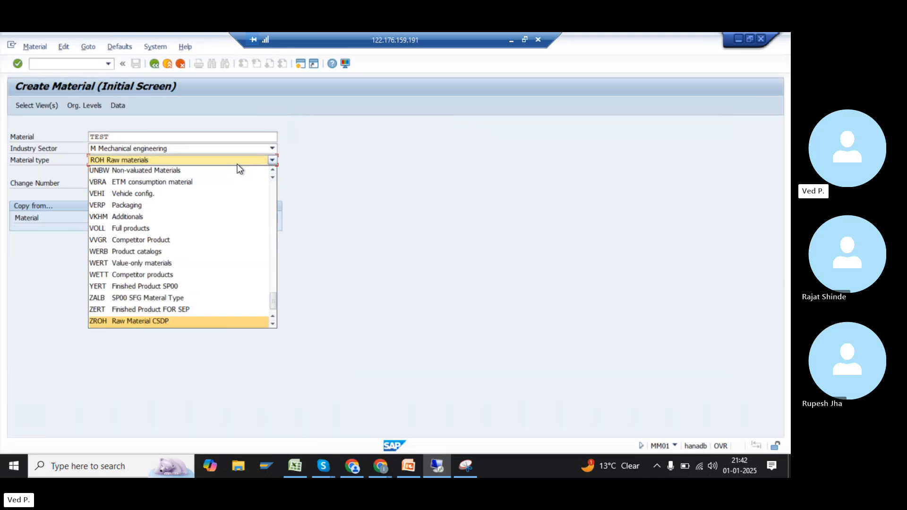
click(237, 164)
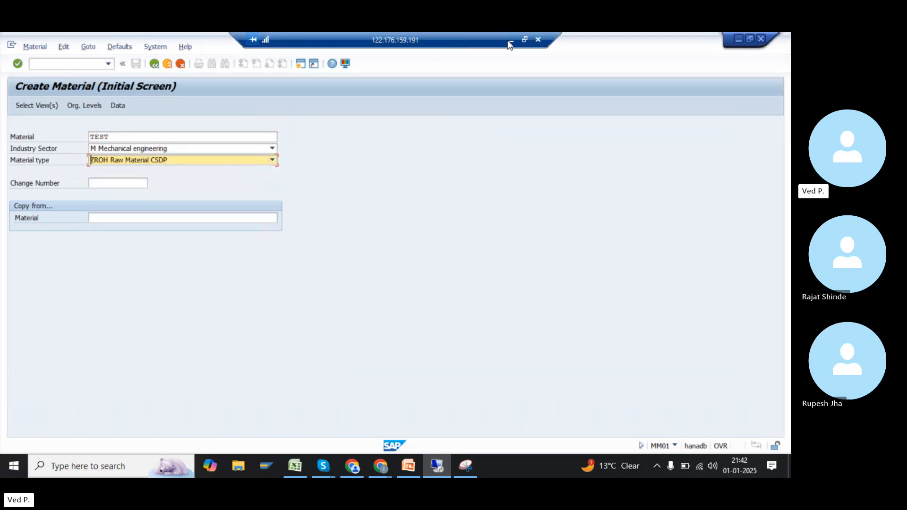
drag(166, 139, 93, 139)
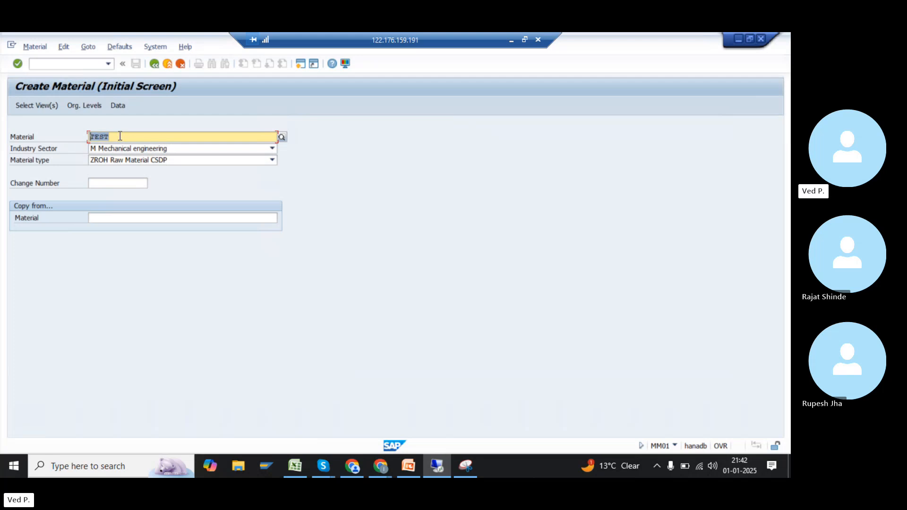
key(Return)
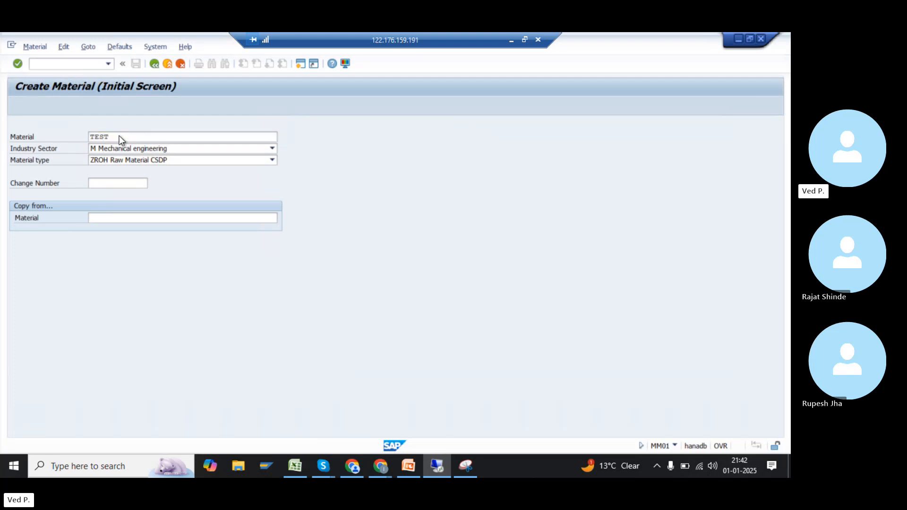
mouse_move(326, 469)
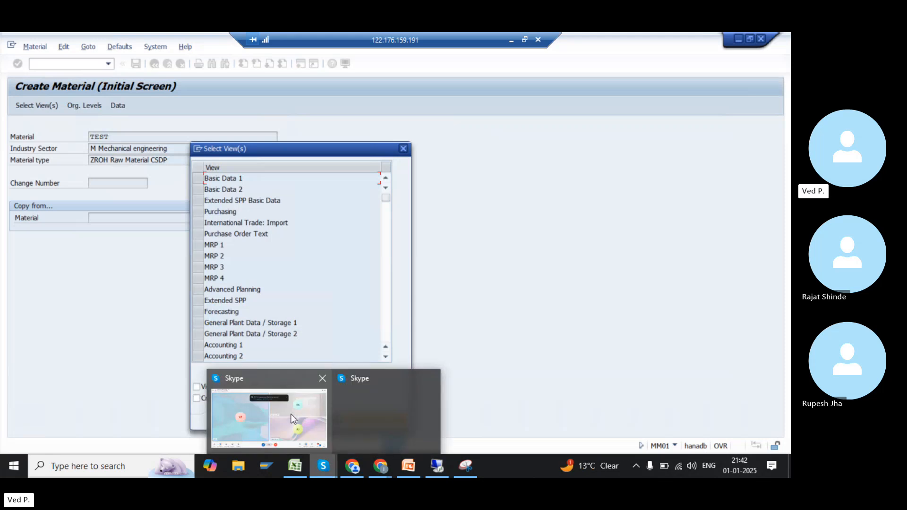
click(294, 416)
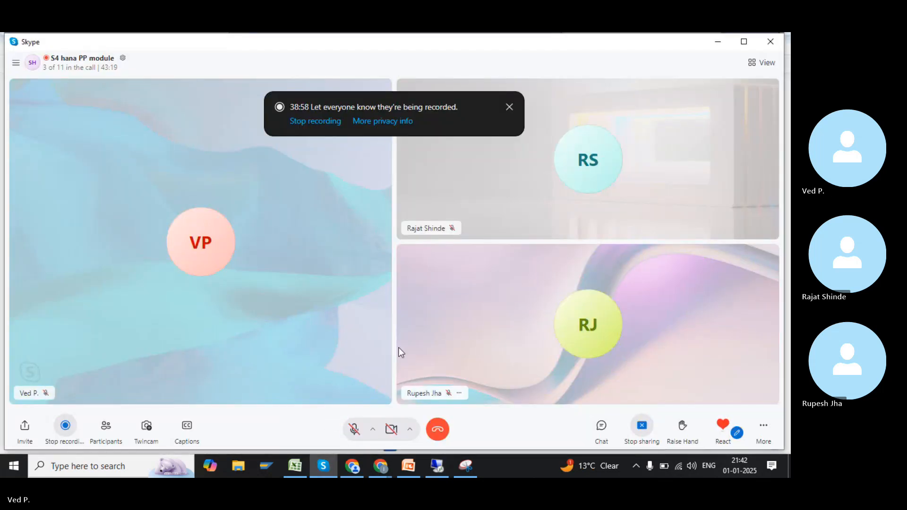
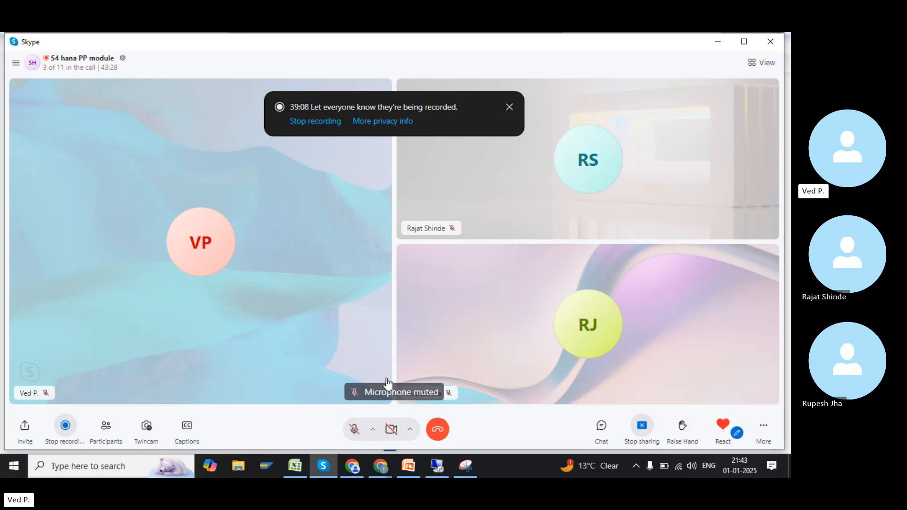
key(alt+Tab)
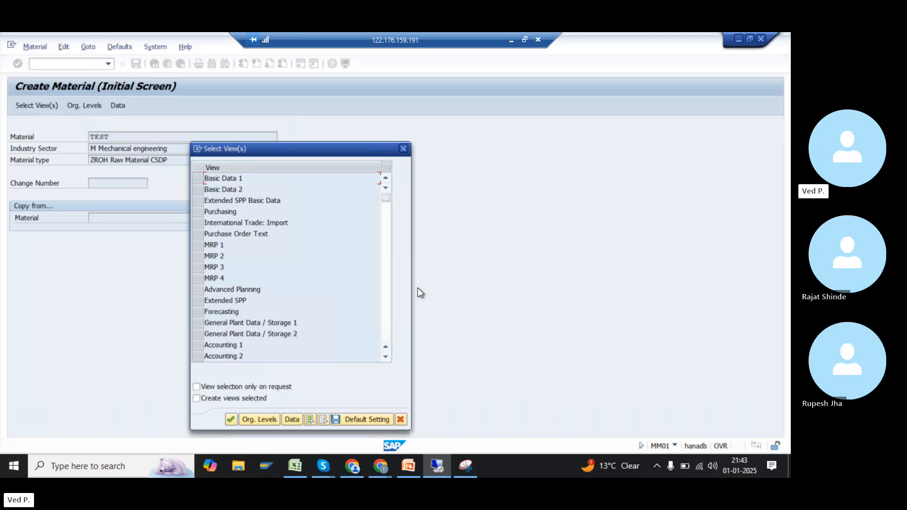
Reopen the view selection for material TEST and enter its Basic Data 1 view
key(Escape)
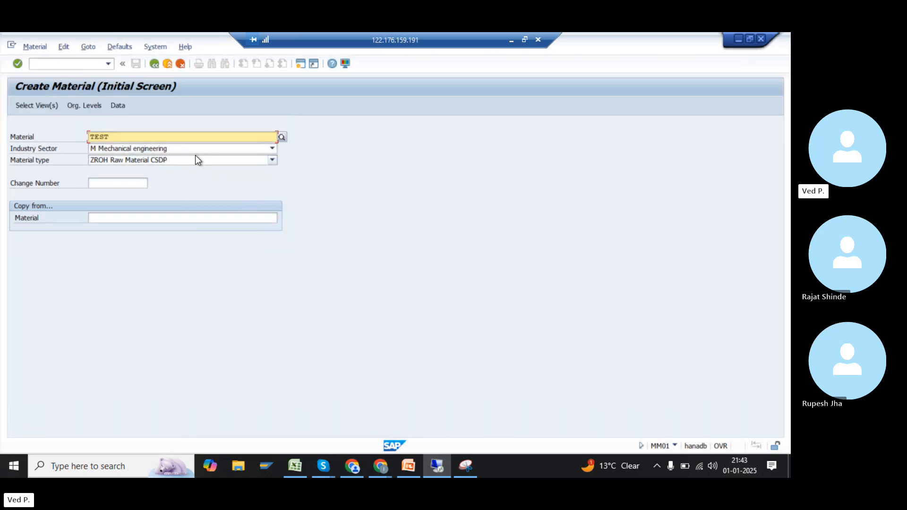
key(Return)
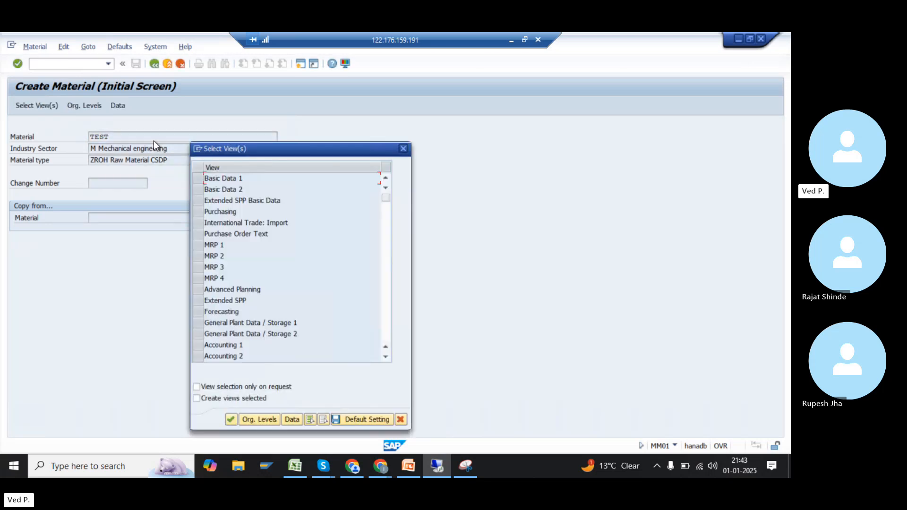
click(195, 180)
key(Return)
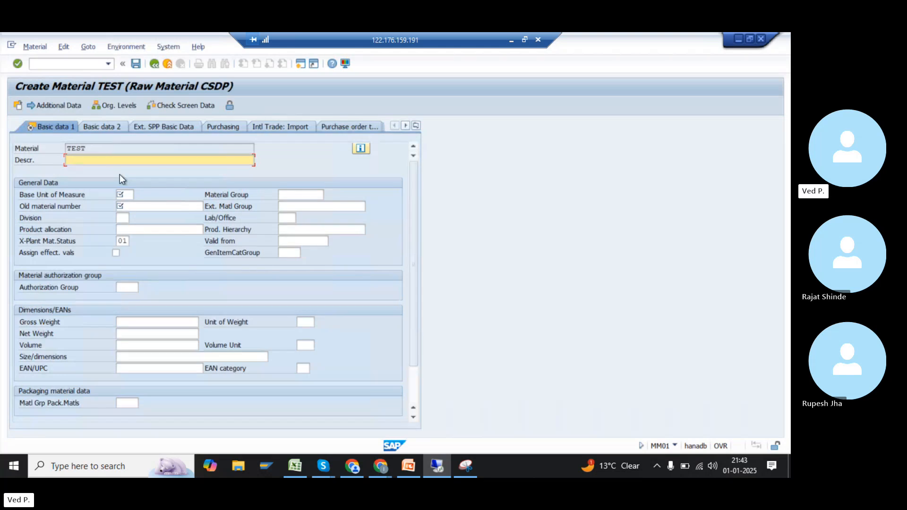
Compare the material number TEST with the internal number range noted for Zroh in the Excel Material Master sheet
drag(97, 148, 54, 151)
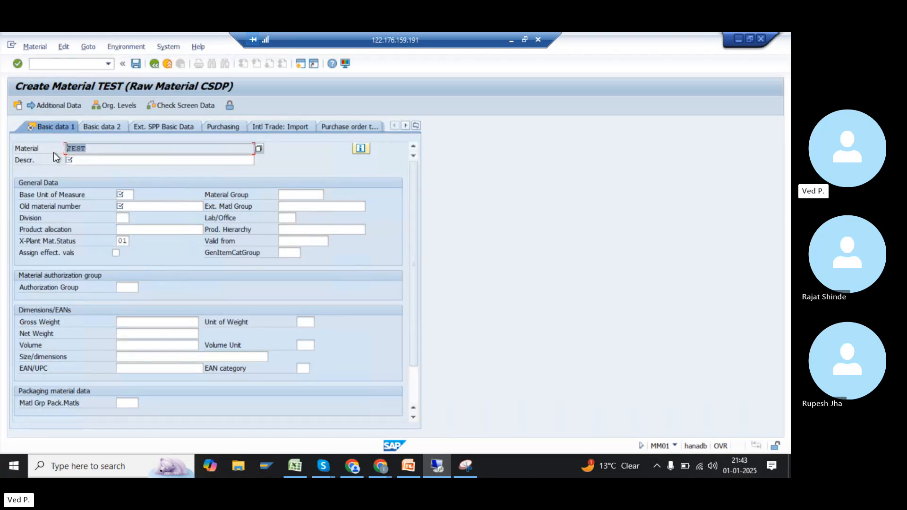
click(299, 456)
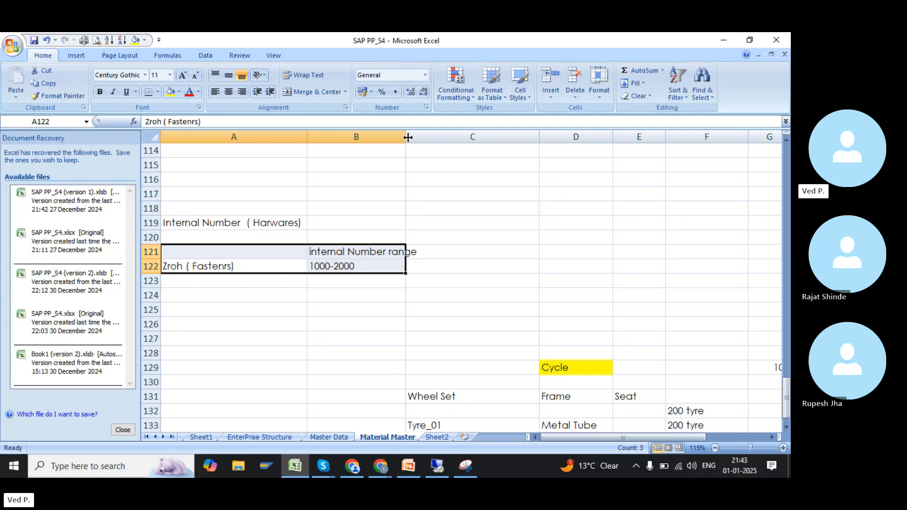
click(441, 468)
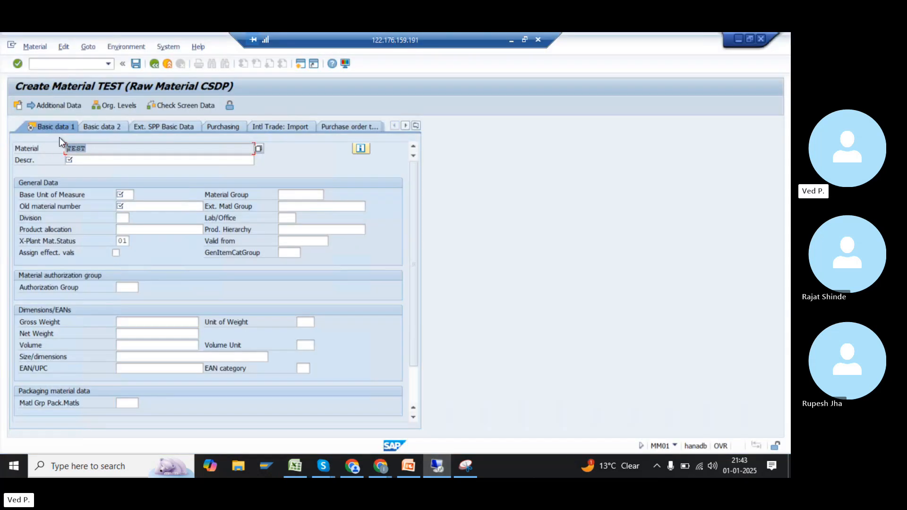
Open transaction OMS2 and locate material type ZROH in the material types overview
click(67, 65)
text(/NOMS2)
key(Return)
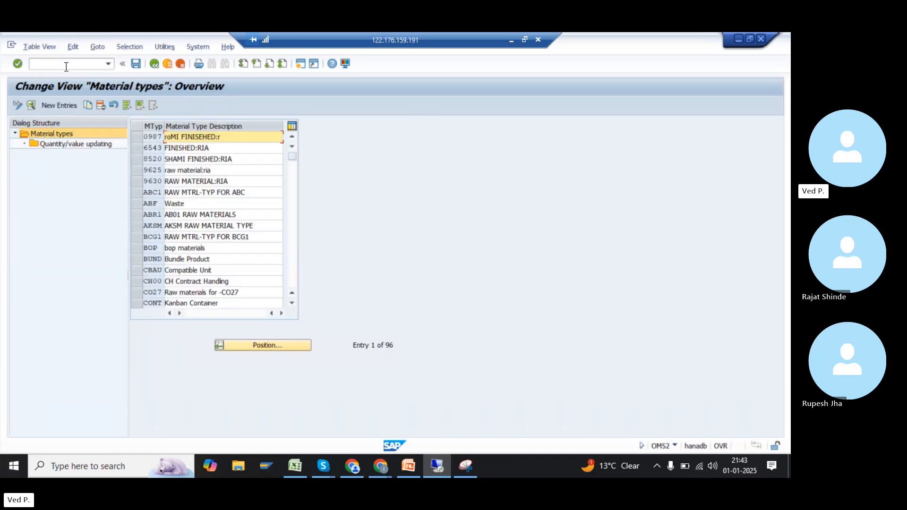
click(279, 346)
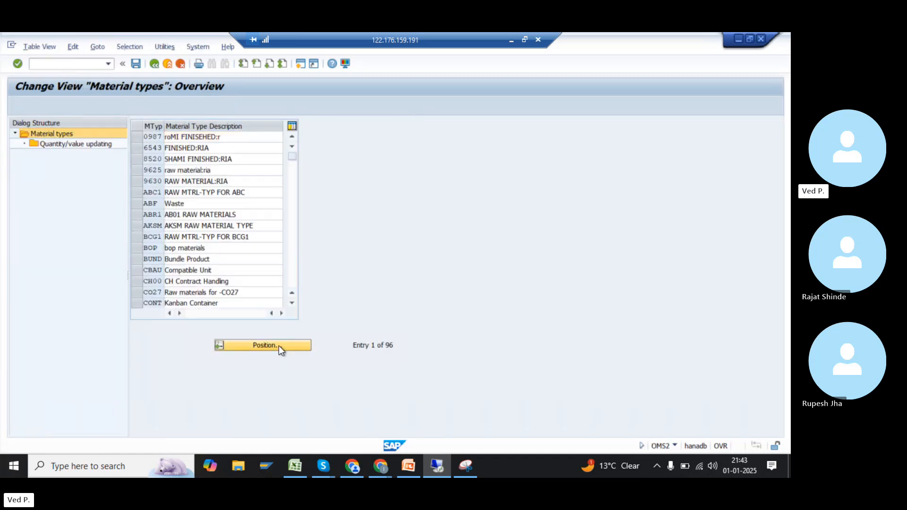
text(ZROH)
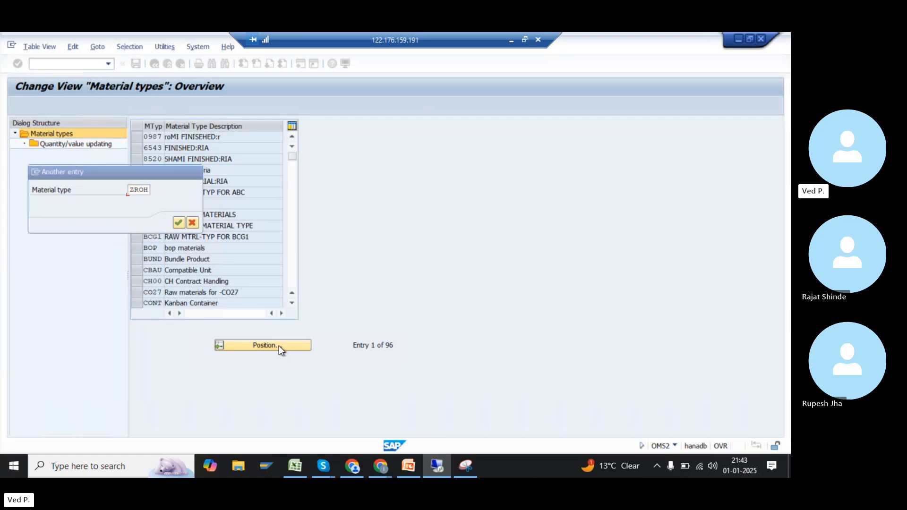
key(Return)
click(138, 136)
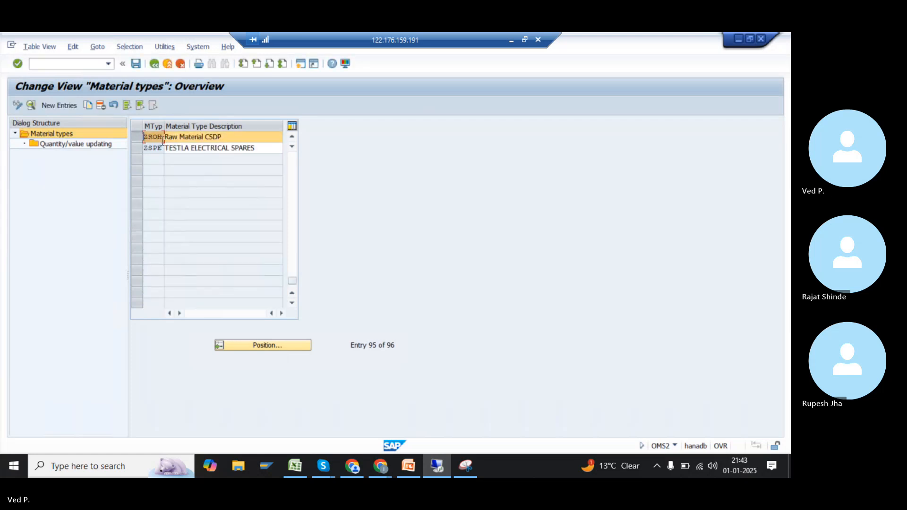
Open the details of material type ZROH, clear External no. assignment w/o check, and save the change
double_click(186, 137)
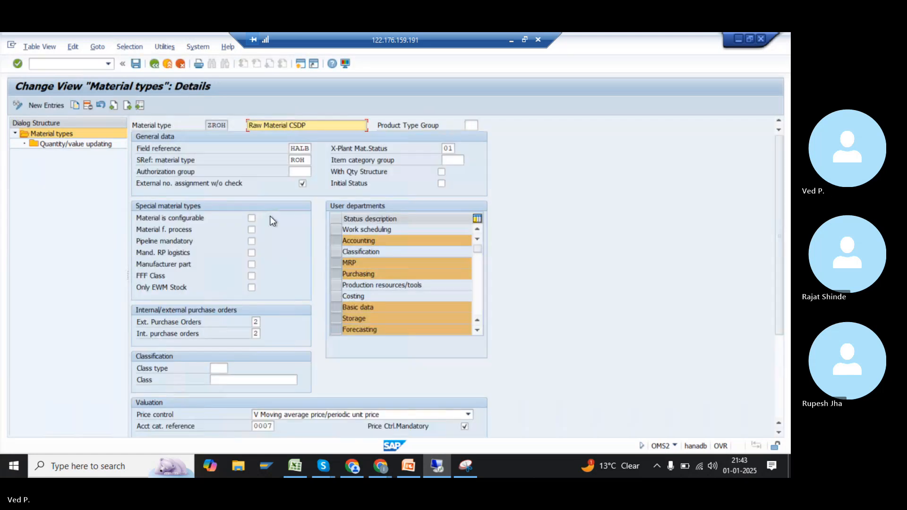
click(303, 183)
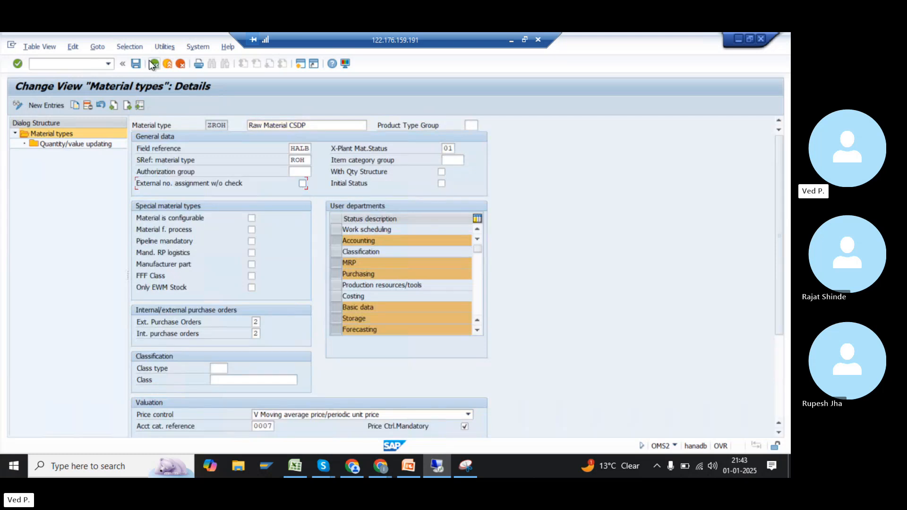
click(136, 63)
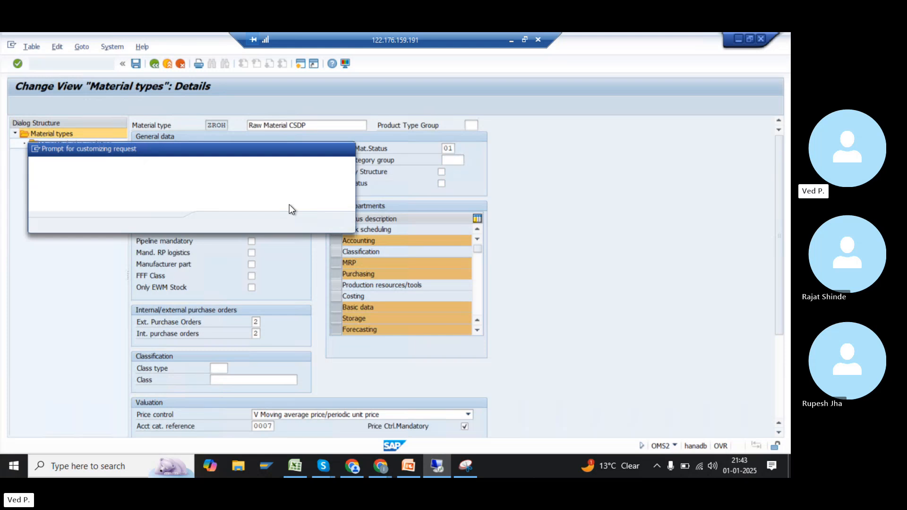
key(Return)
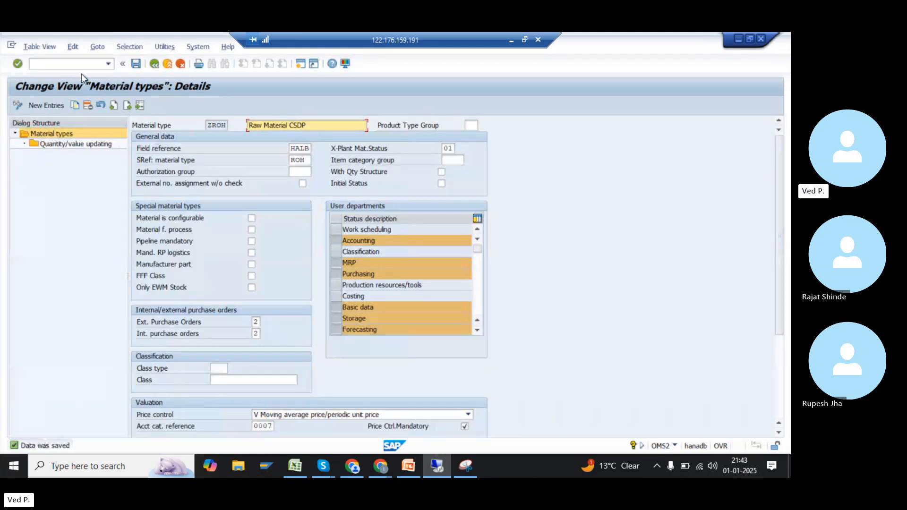
Restart transaction MM01 and try to create material TEST with material type ZROH Raw Material CSDP
click(76, 64)
text(/NMM01)
key(Return)
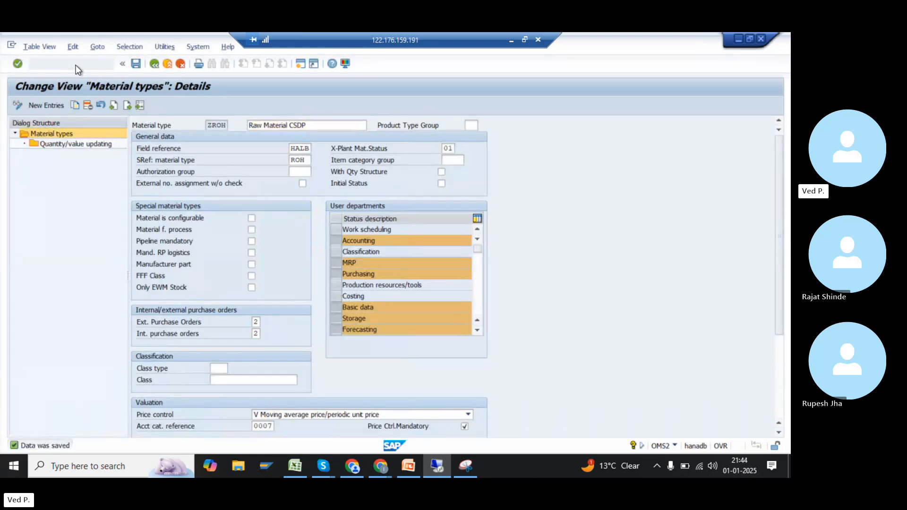
click(170, 147)
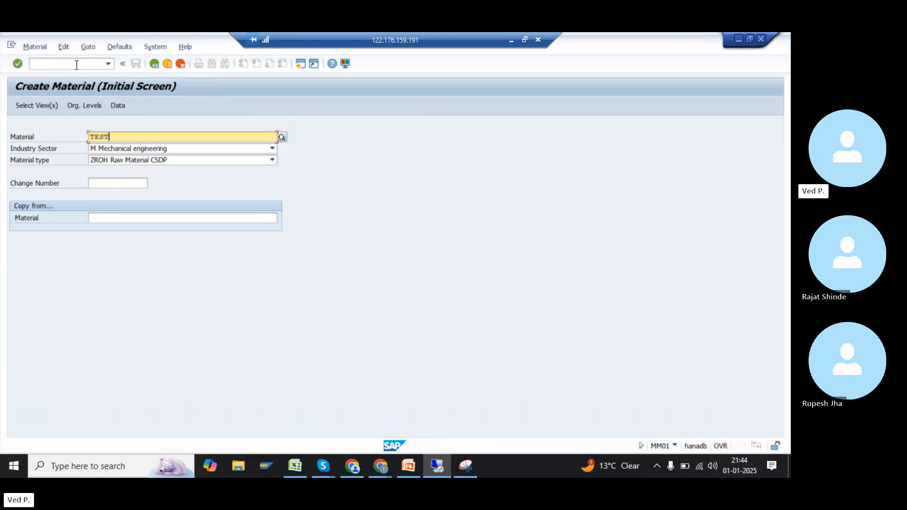
key(Return)
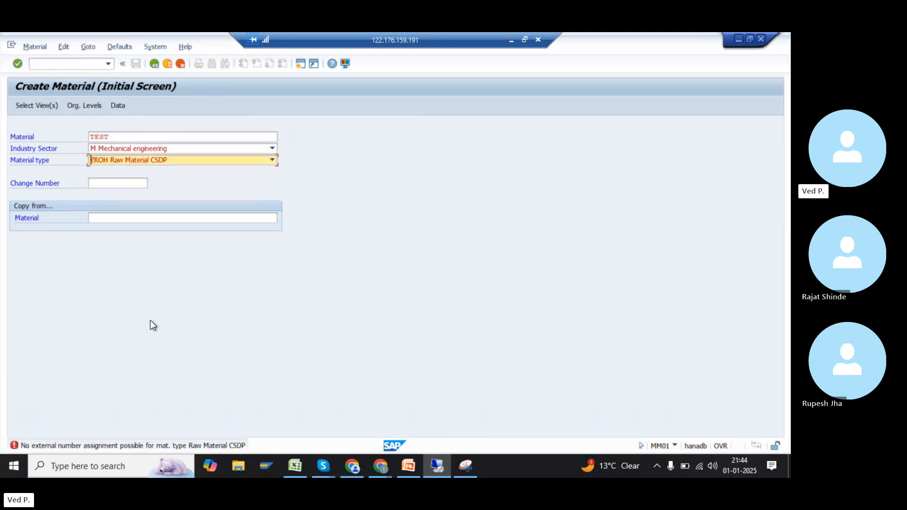
Read the full text of the error message for material TEST and close the message help
double_click(138, 446)
drag(38, 110, 152, 129)
click(152, 123)
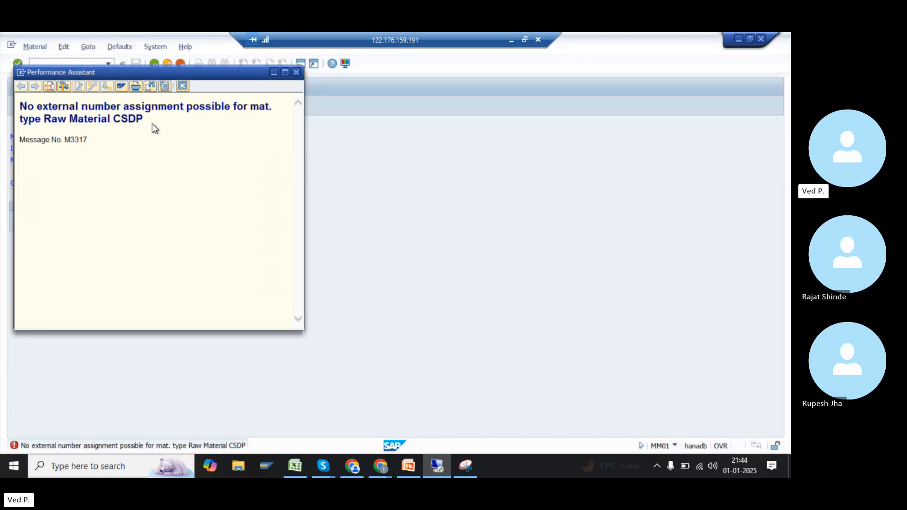
key(Escape)
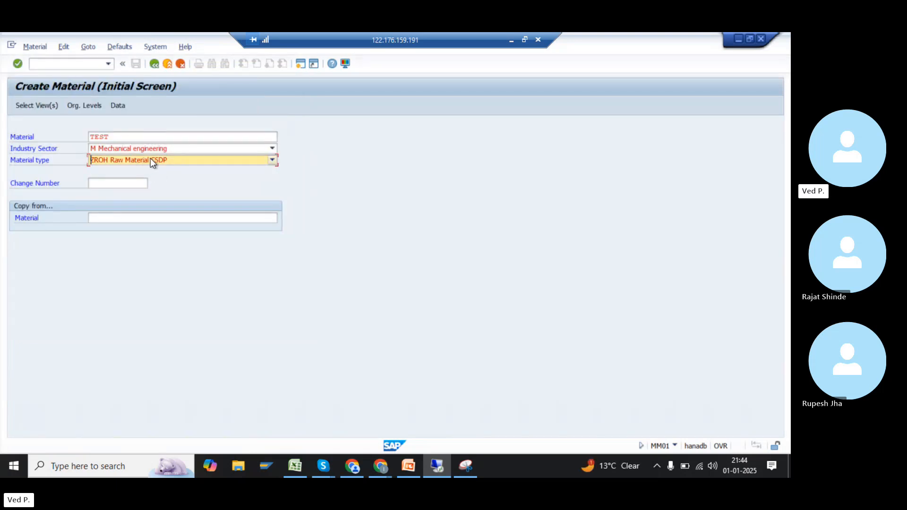
Change the material type for TEST to YERT Finished Product SP00
click(177, 161)
click(177, 161)
key(BackSpace)
key(y)
click(178, 160)
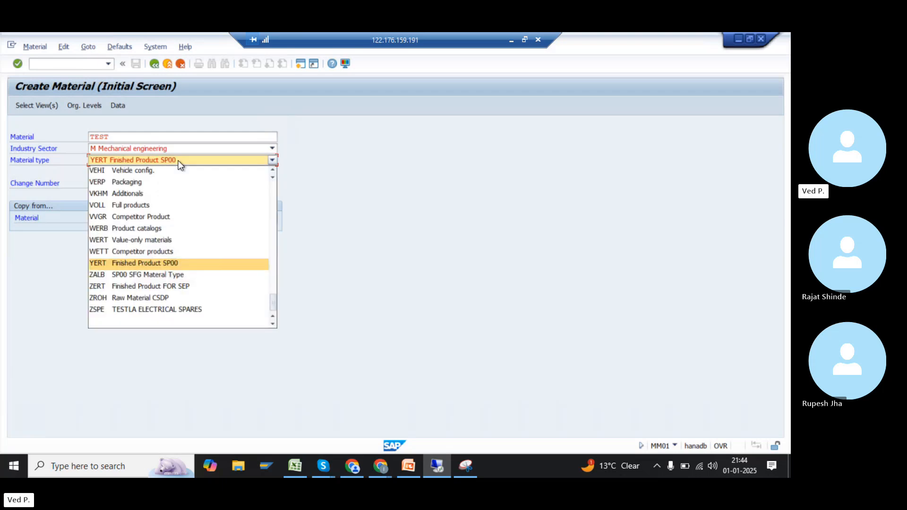
click(178, 161)
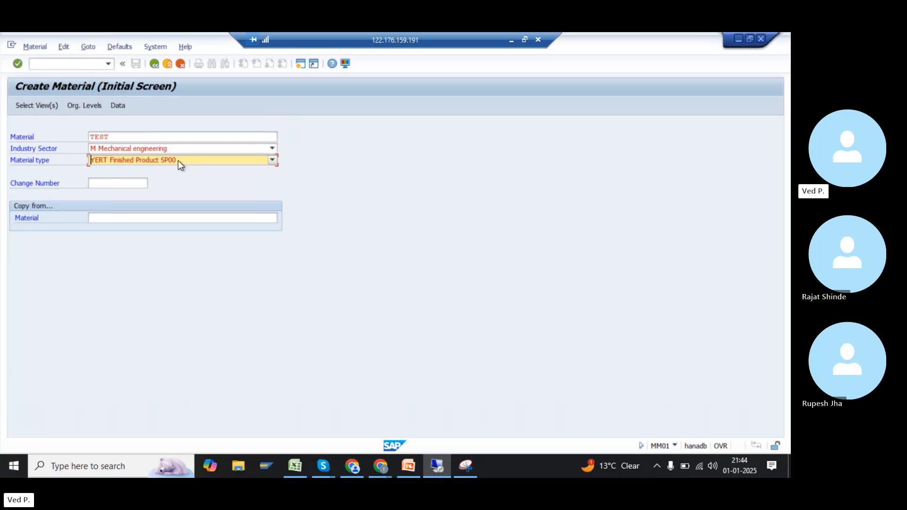
Set the material type back to ZROH Raw Material CSDP, retry material TEST, and look at the message details
key(Down)
key(Down)
key(Down)
key(Down)
key(Return)
double_click(136, 447)
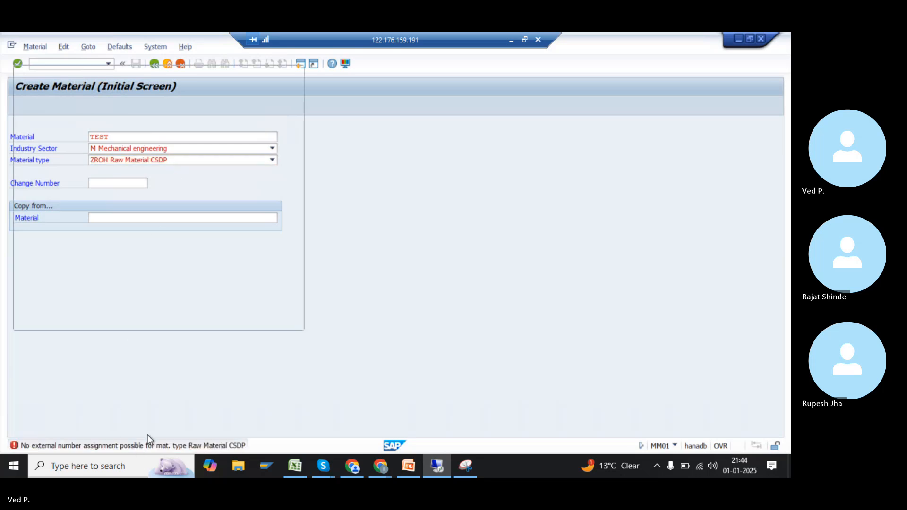
key(Escape)
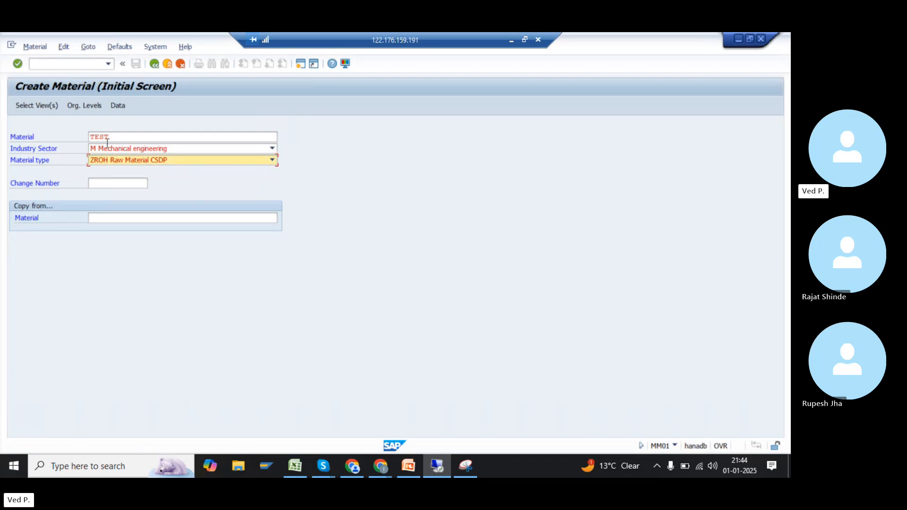
Open OMS2, locate material type ZROH, change its description to Raw Material SP00, and save
key(F3)
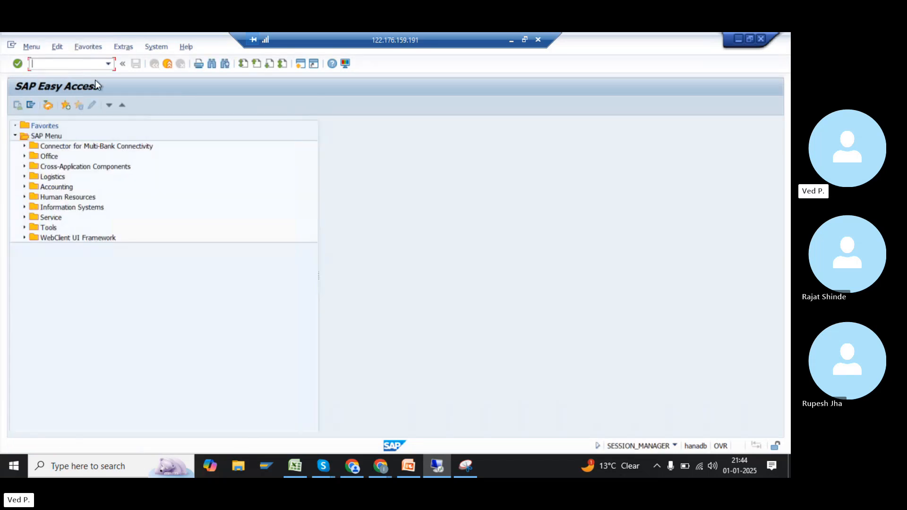
text(OMS2)
key(Return)
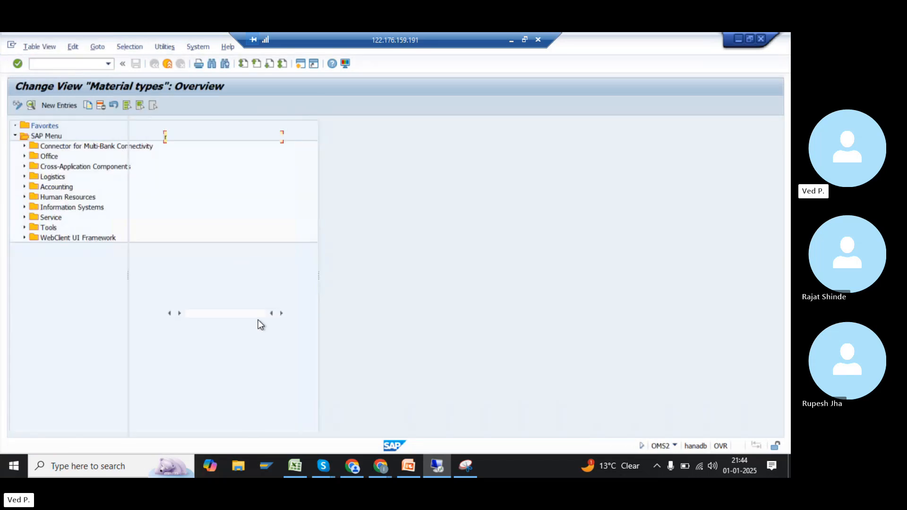
click(263, 345)
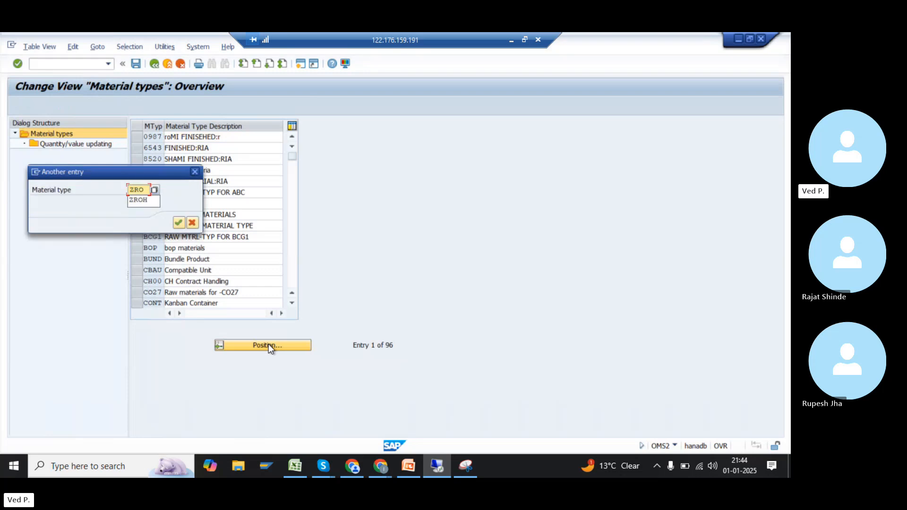
key(Return)
click(242, 137)
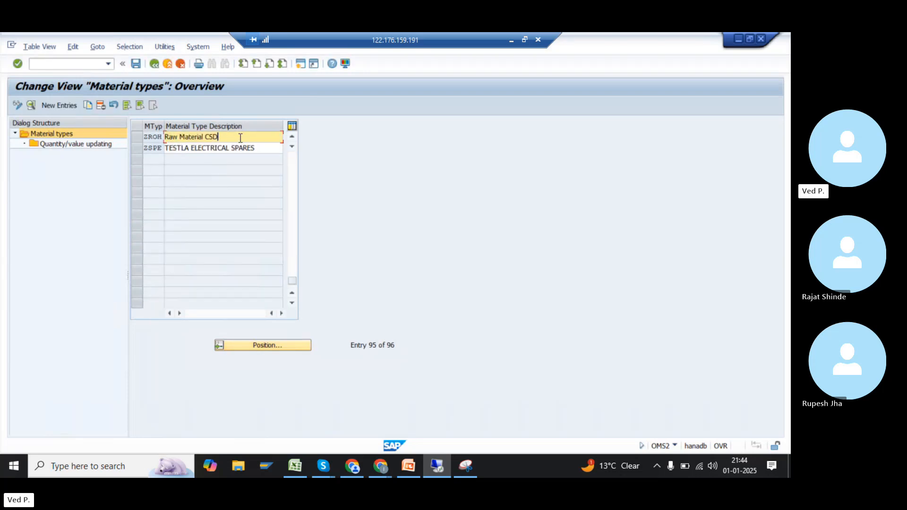
key(ctrl+s)
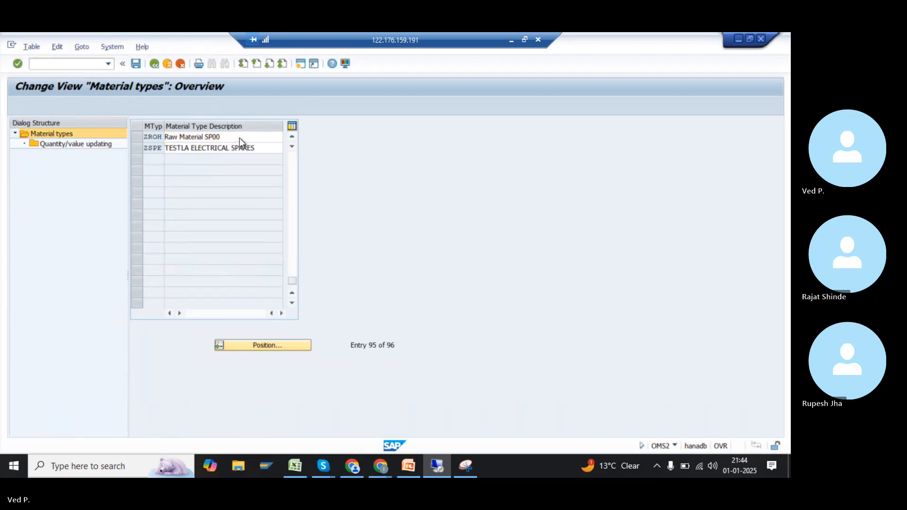
key(Return)
Open the details of material type ZROH, enable External no. assignment w/o check, and save
double_click(240, 138)
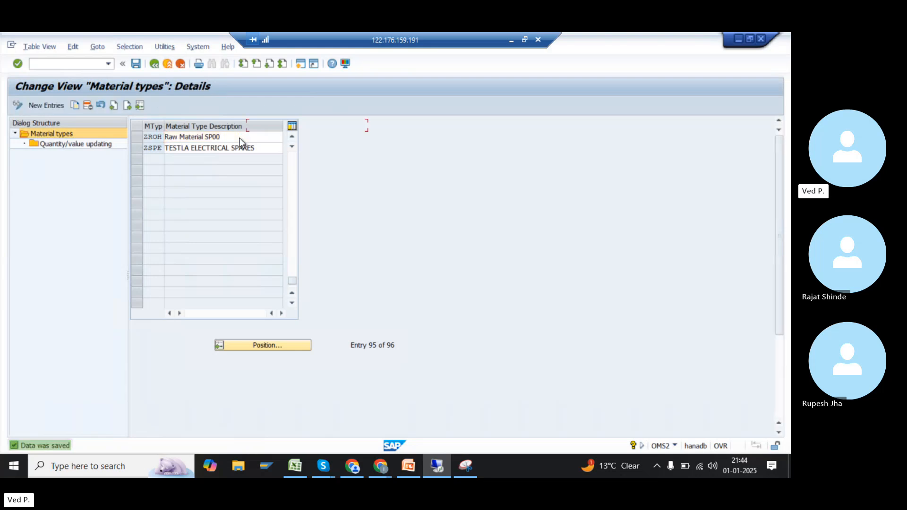
click(303, 183)
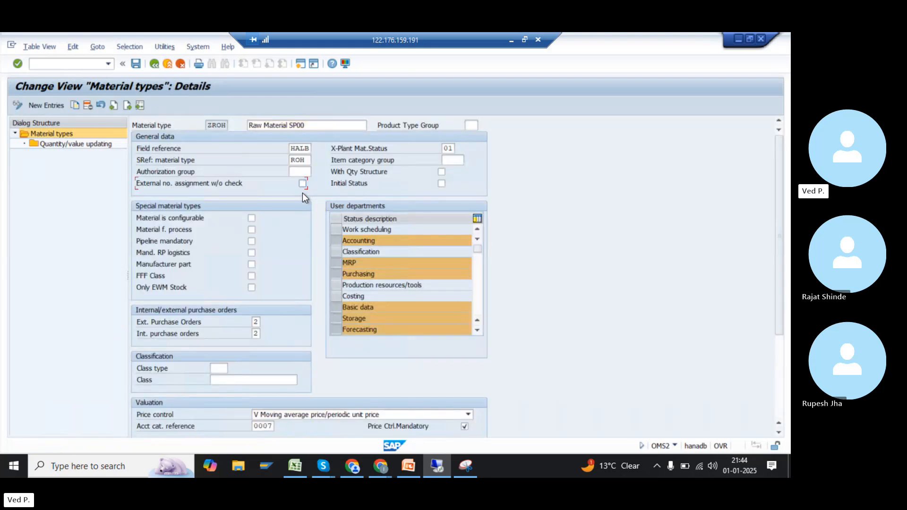
key(ctrl+s)
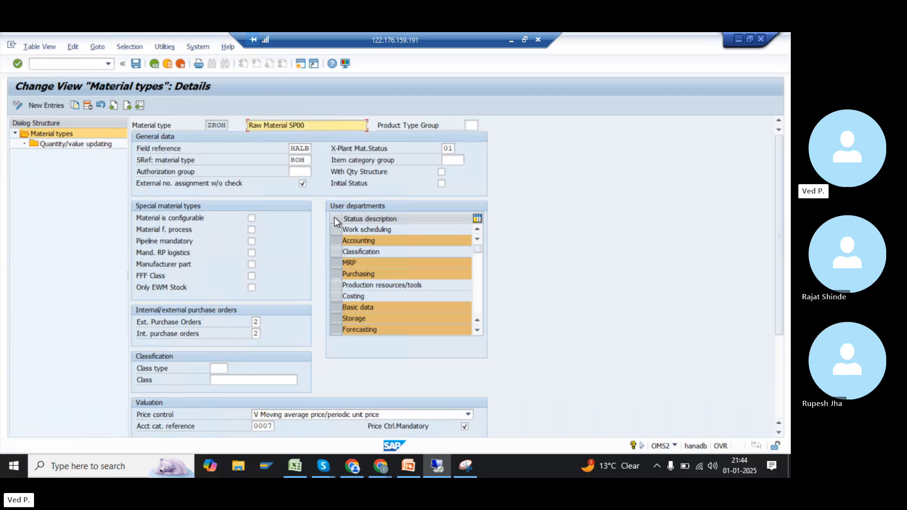
Return to the MM01 session, restart the transaction, and open the Basic Data 1 view for material TEST
key(alt+Tab)
key(Return)
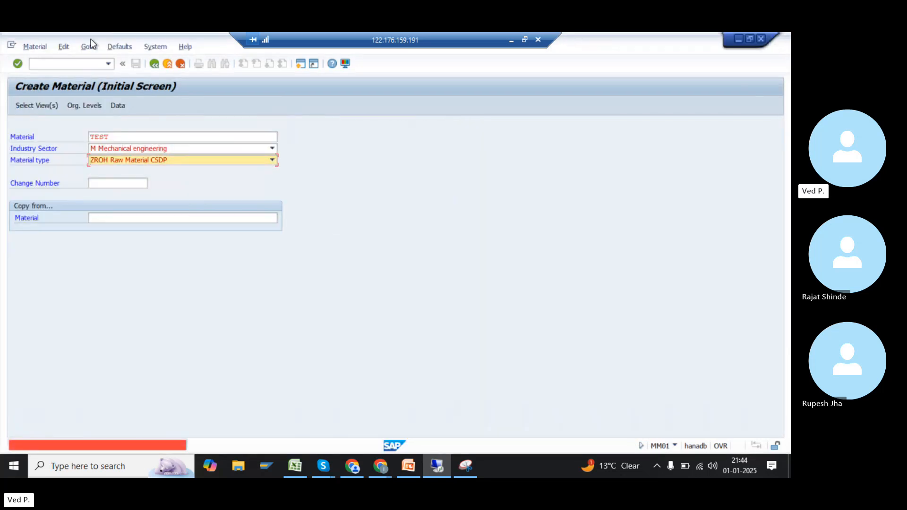
click(70, 64)
text(/nmm01)
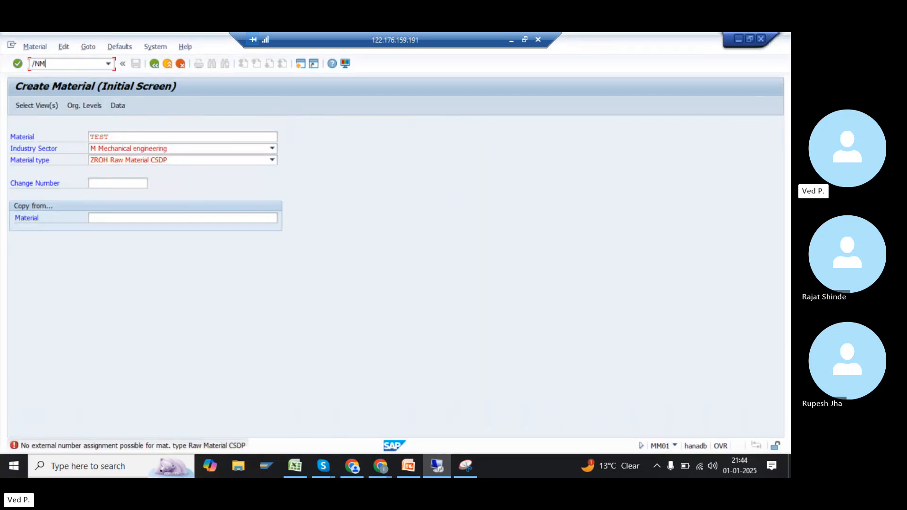
key(Return)
text(TEST)
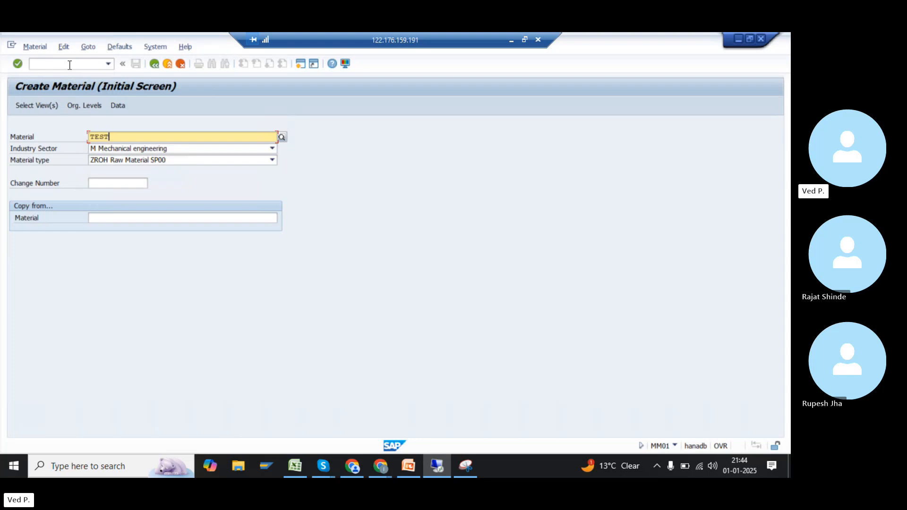
key(Return)
click(200, 178)
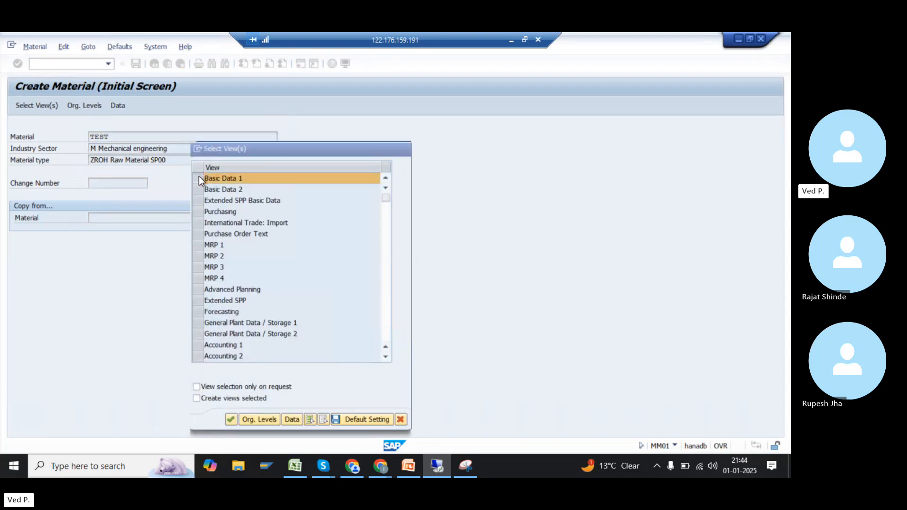
key(Return)
Enter TEST MAT as the description of material TEST
text(TEST MAT)
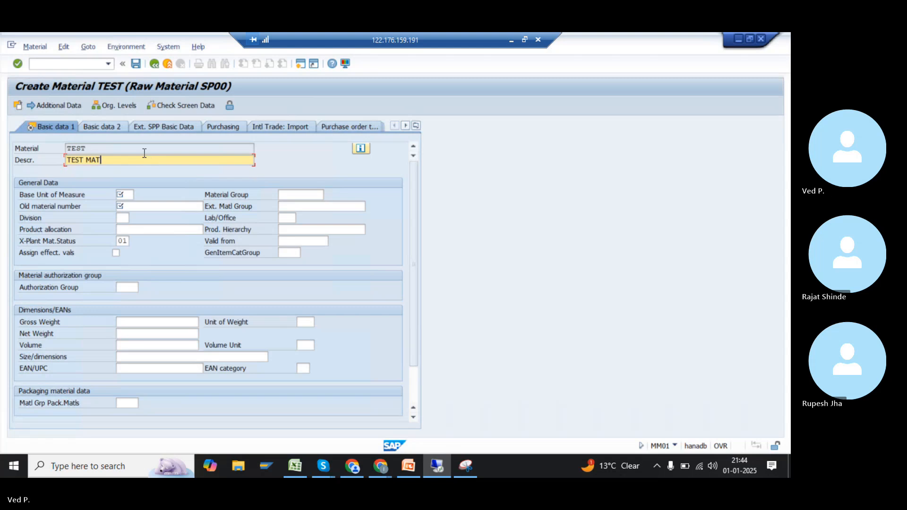
drag(143, 151, 41, 144)
drag(111, 165, 61, 98)
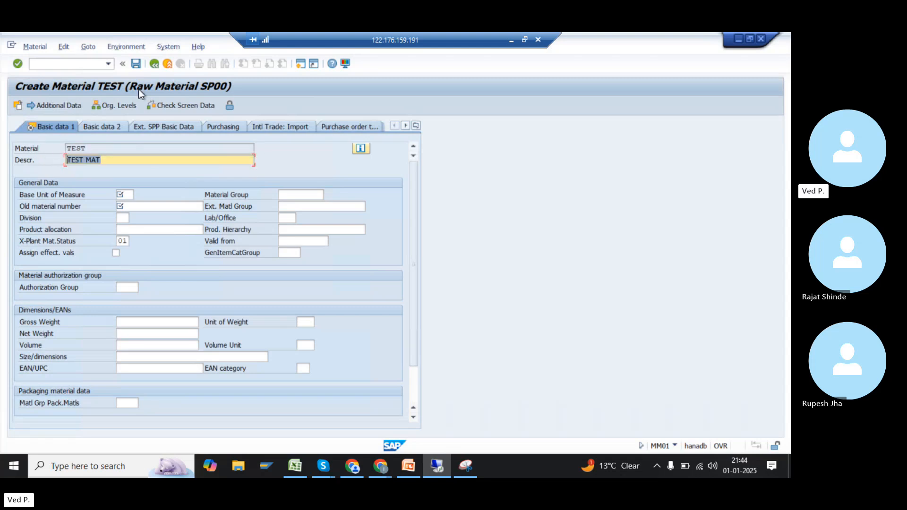
Switch to the OMS2 session, clear External no. assignment w/o check for ZROH, and save
key(alt+Tab)
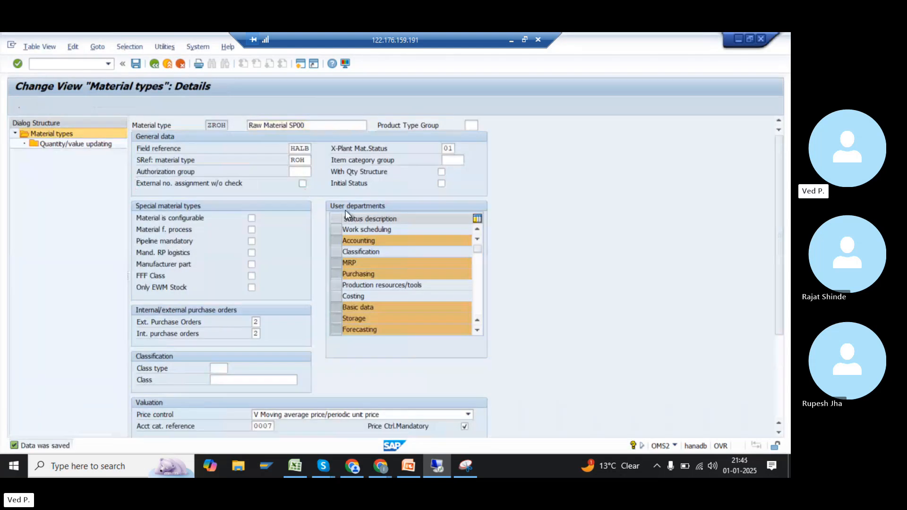
key(alt+Tab)
Restart MM01, try material TEST with type ZROH Raw Material SP00, and recheck the ZROH settings in OMS2
click(84, 67)
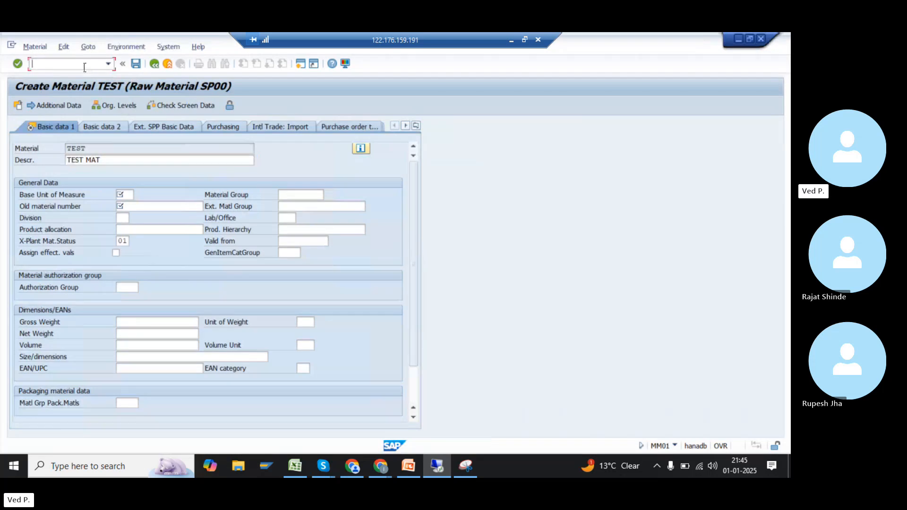
text(/NMM01)
key(Return)
text(TEST)
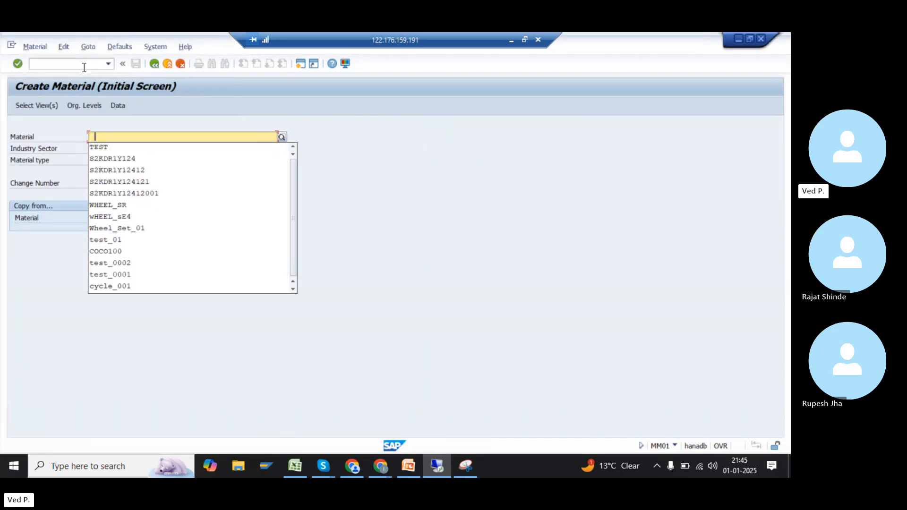
key(Return)
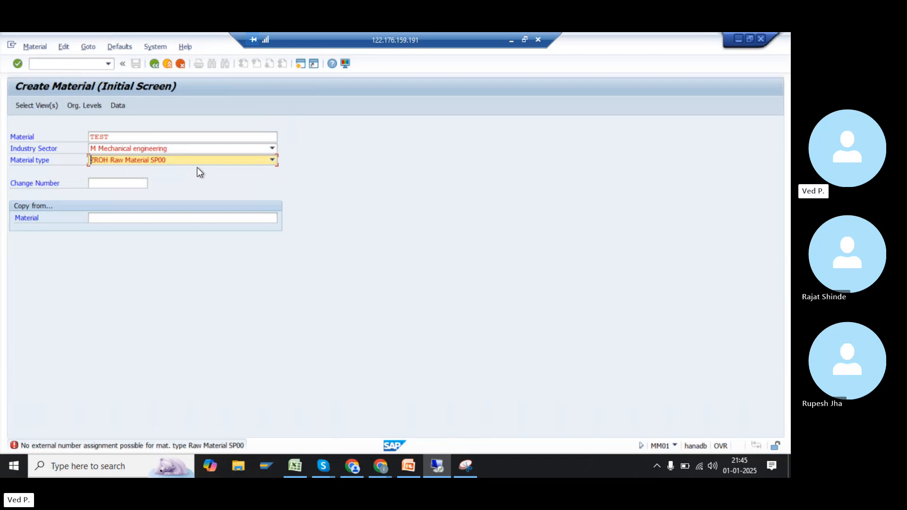
key(alt+Tab)
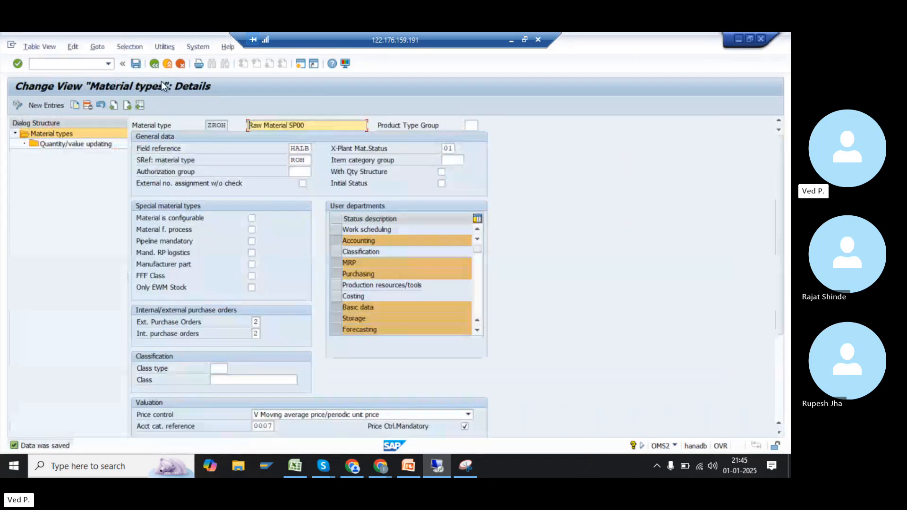
key(alt+Tab)
Clear the material number TEST and bring up the view selection for ZROH without an external number
click(120, 137)
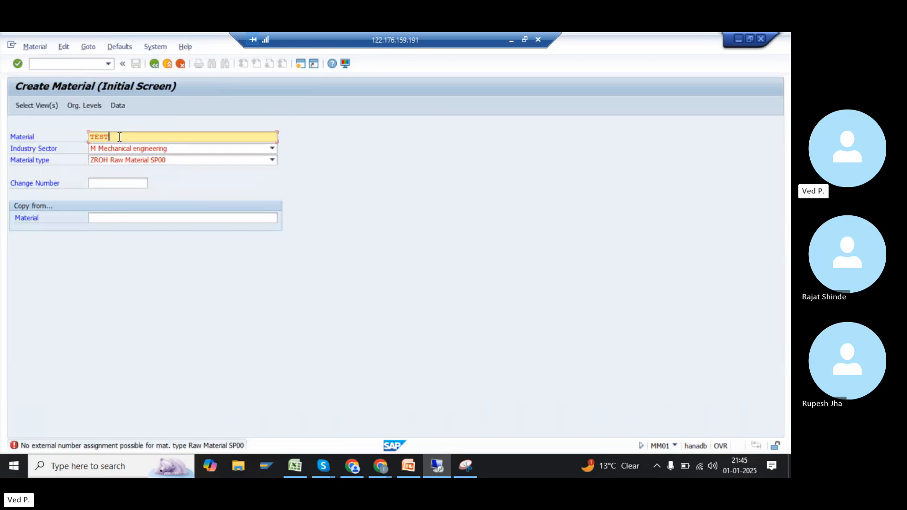
drag(120, 137, 75, 139)
key(BackSpace)
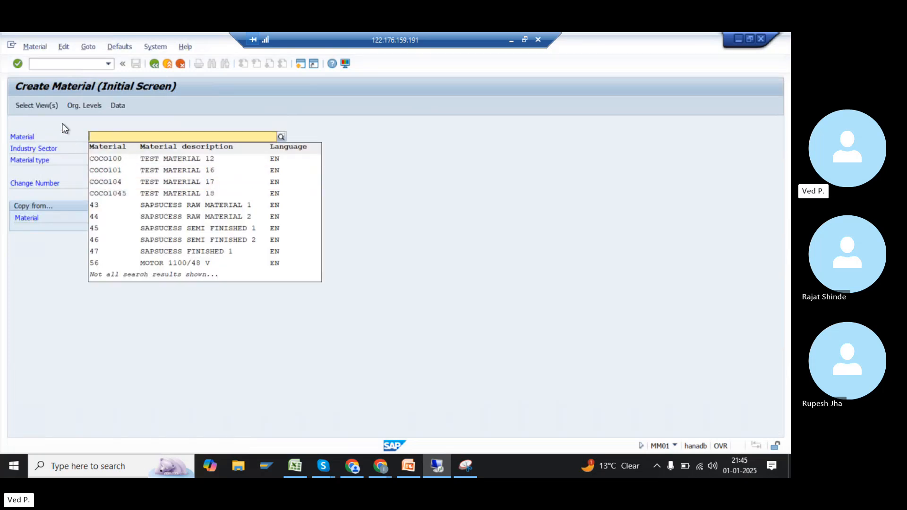
click(86, 138)
key(Return)
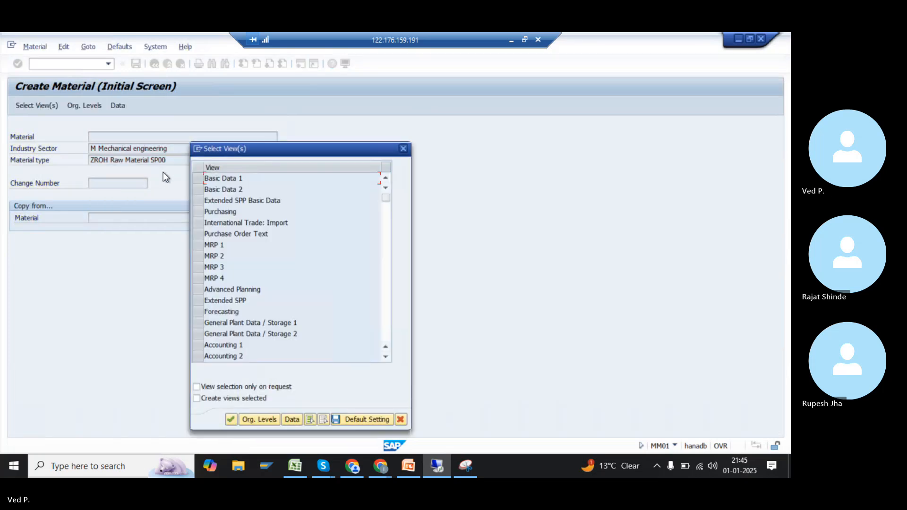
Open the Basic Data 1 view for the new ZROH material and check the internally assigned material number
click(198, 178)
key(Return)
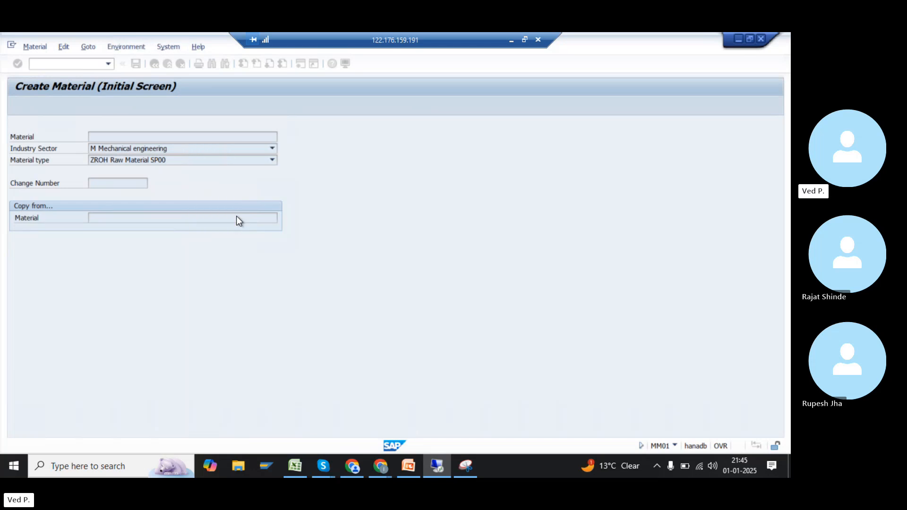
drag(107, 148, 56, 152)
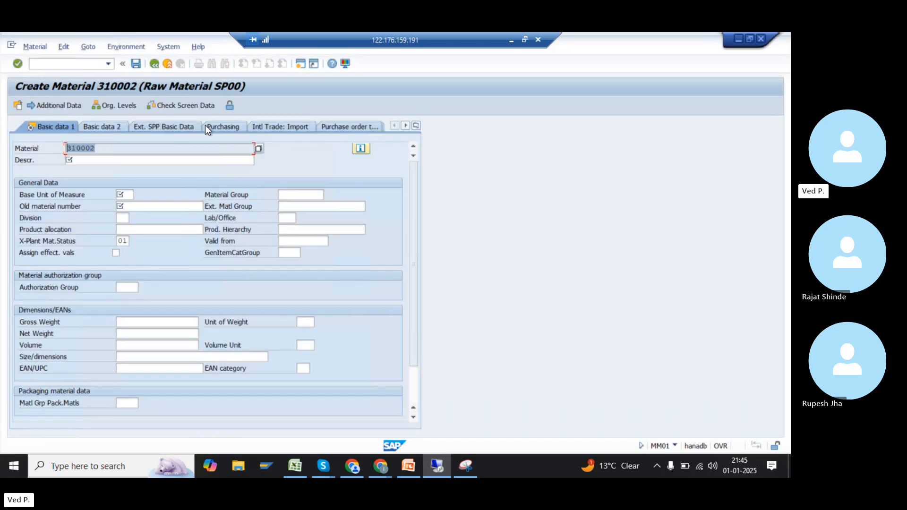
Switch to the SAP PP_S4 workbook in Excel and review the internal number range planned for Zroh ( Fastenrs)
click(511, 40)
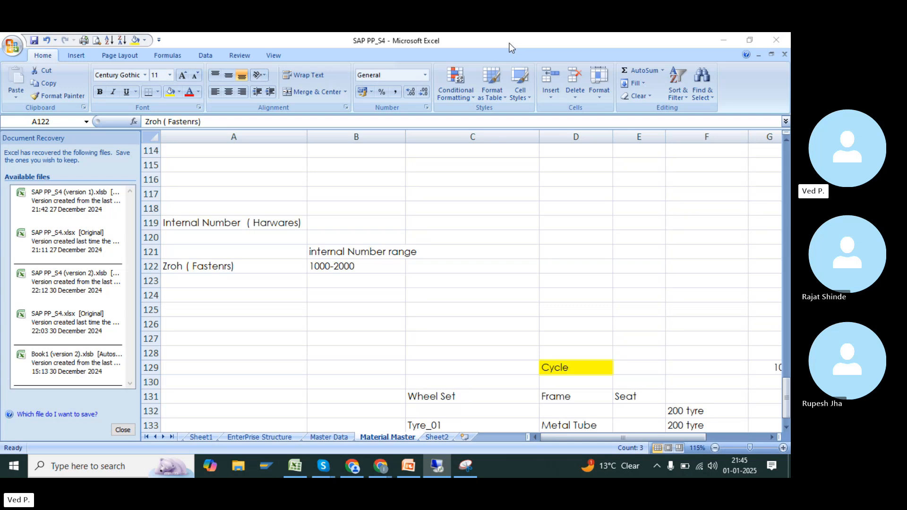
click(350, 267)
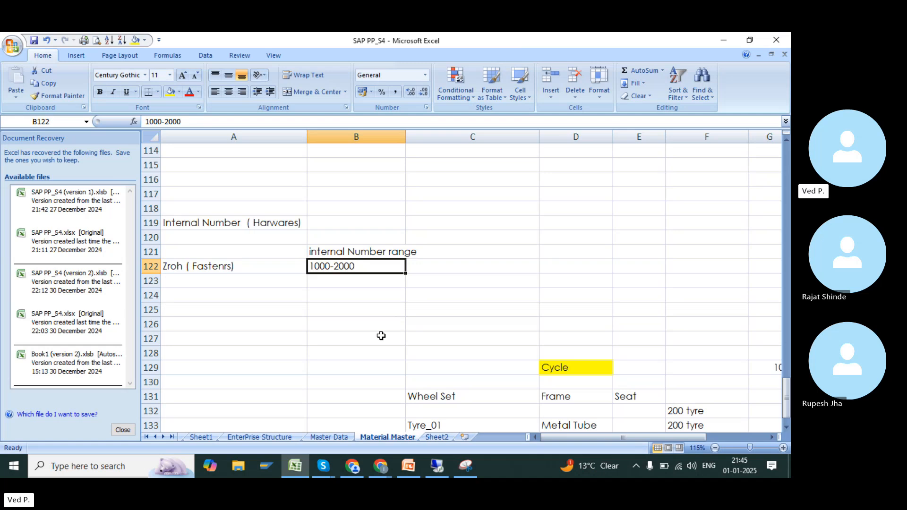
scroll(381, 334, down, 16)
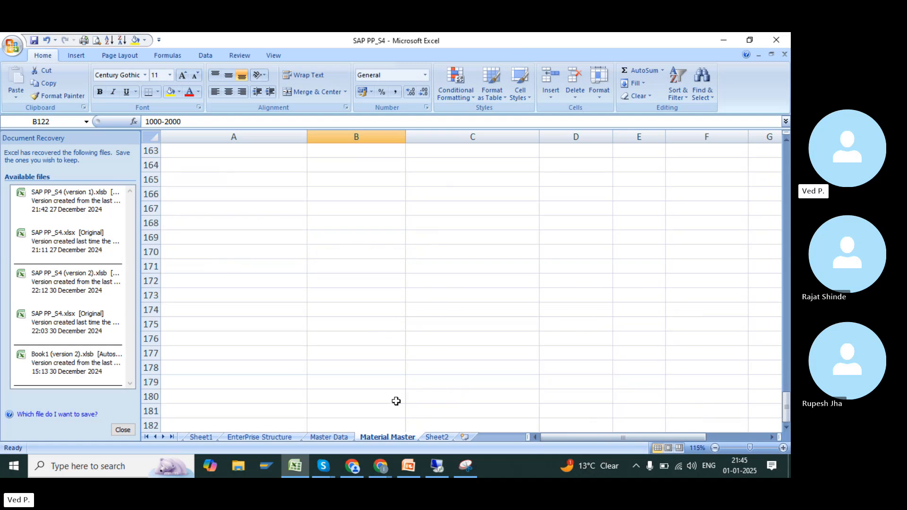
scroll(355, 306, up, 9)
scroll(355, 306, up, 5)
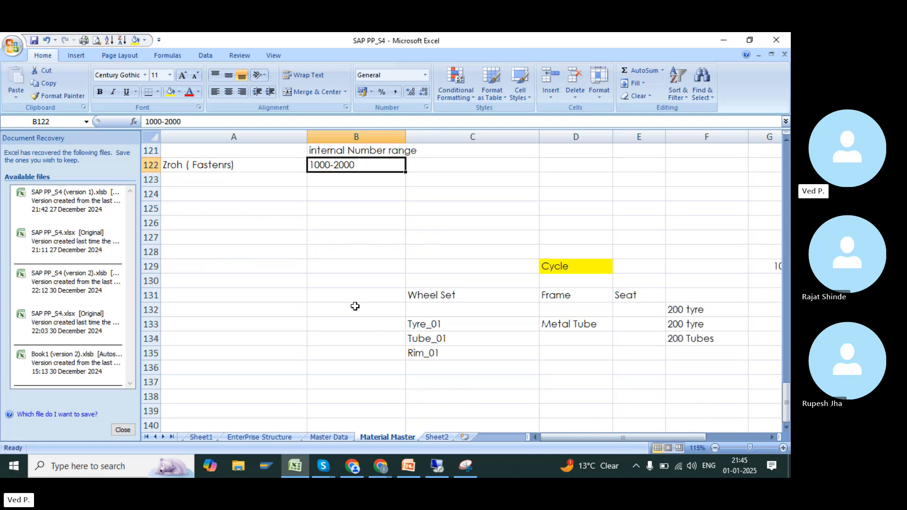
click(240, 165)
click(328, 168)
Switch back to SAP, leave the material creation without saving, and start transaction MMNR
key(alt+Tab)
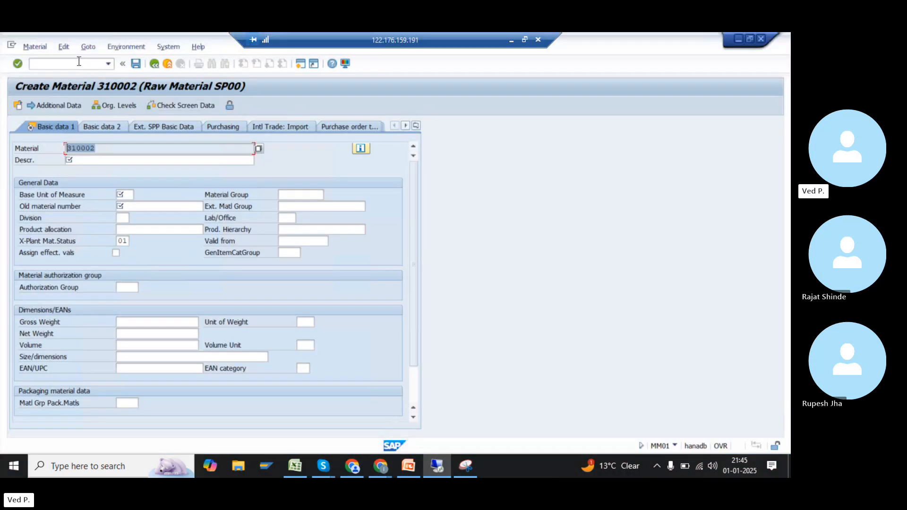
text(/n)
key(Return)
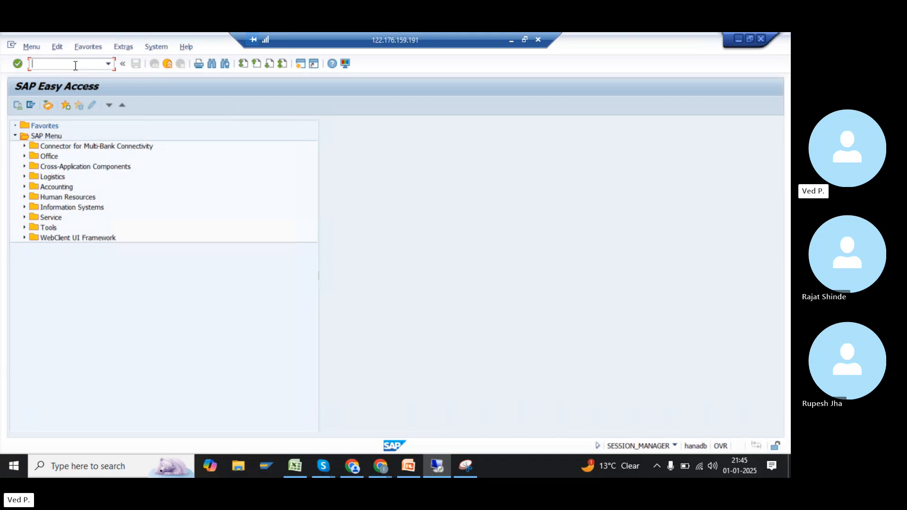
text(MMNR)
key(Return)
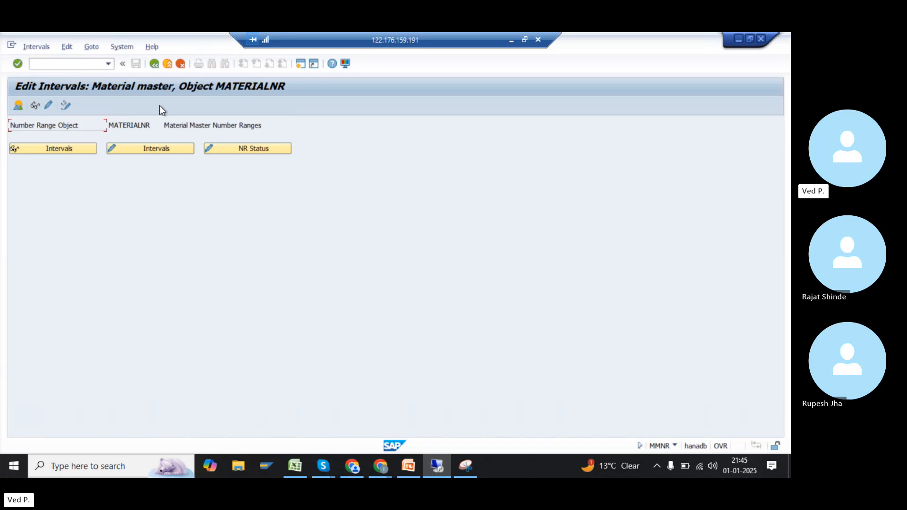
right_click(574, 116)
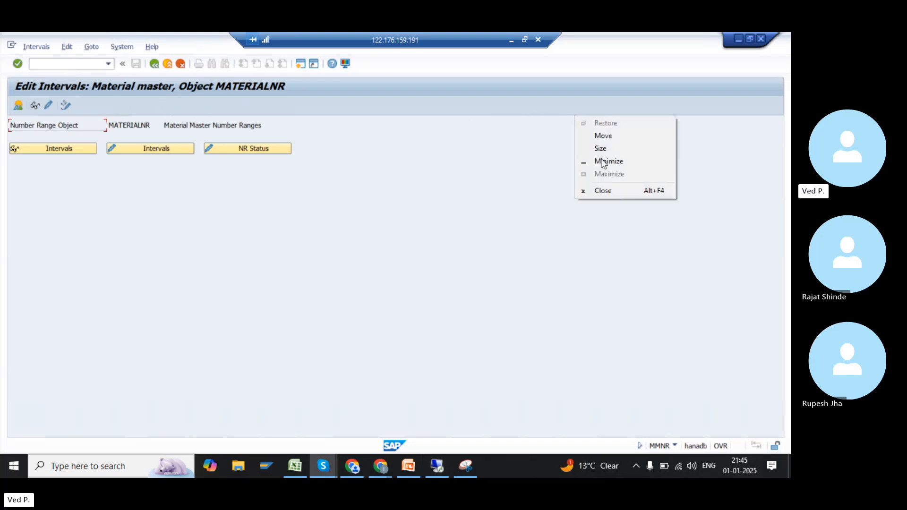
click(611, 162)
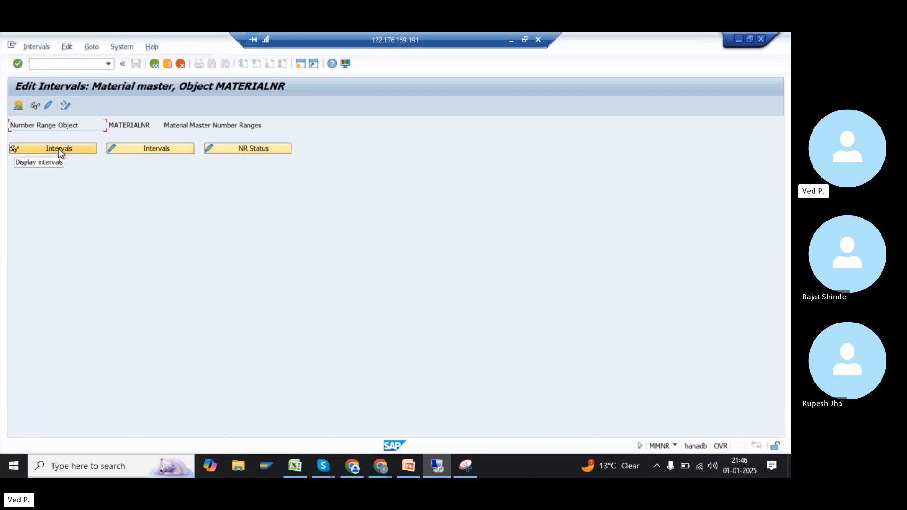
Display the material master number range intervals and examine the From and To numbers of ranges 03 and 05 to 09
click(26, 150)
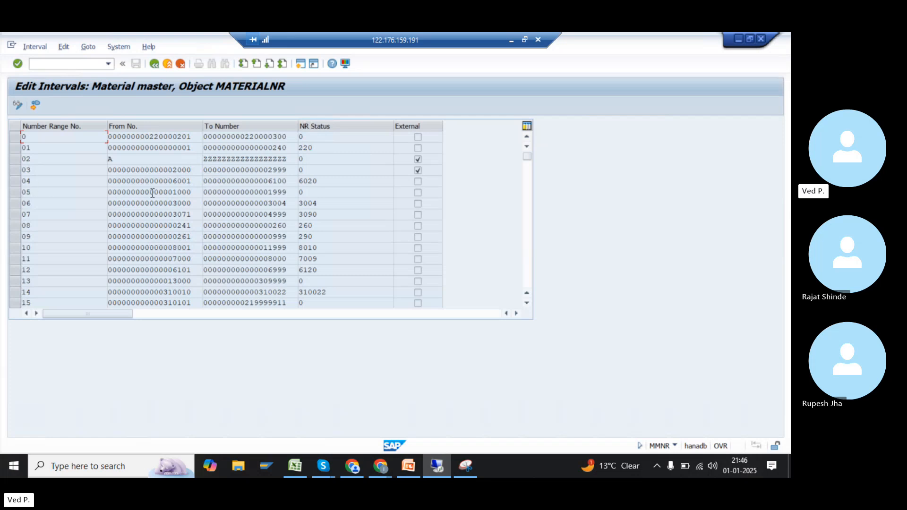
drag(173, 169, 197, 169)
drag(266, 170, 288, 170)
drag(175, 191, 197, 192)
drag(272, 192, 295, 191)
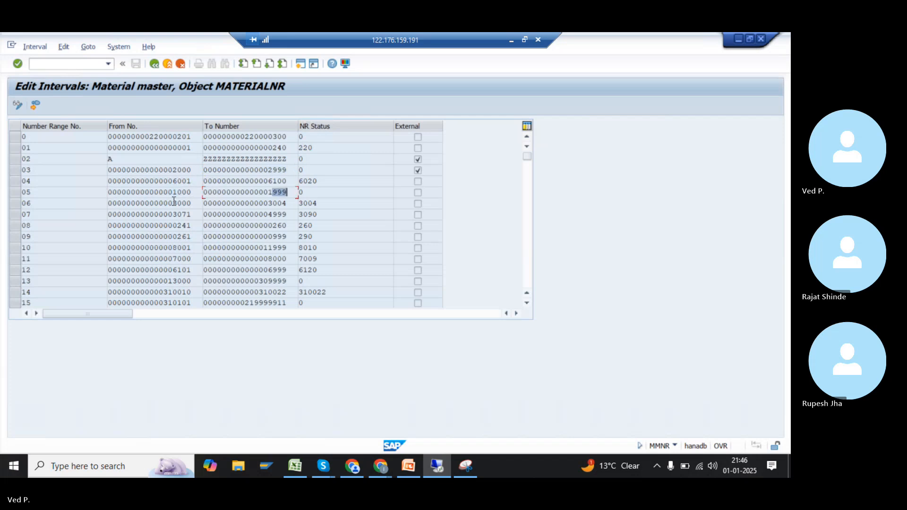
drag(174, 203, 195, 202)
drag(267, 203, 289, 204)
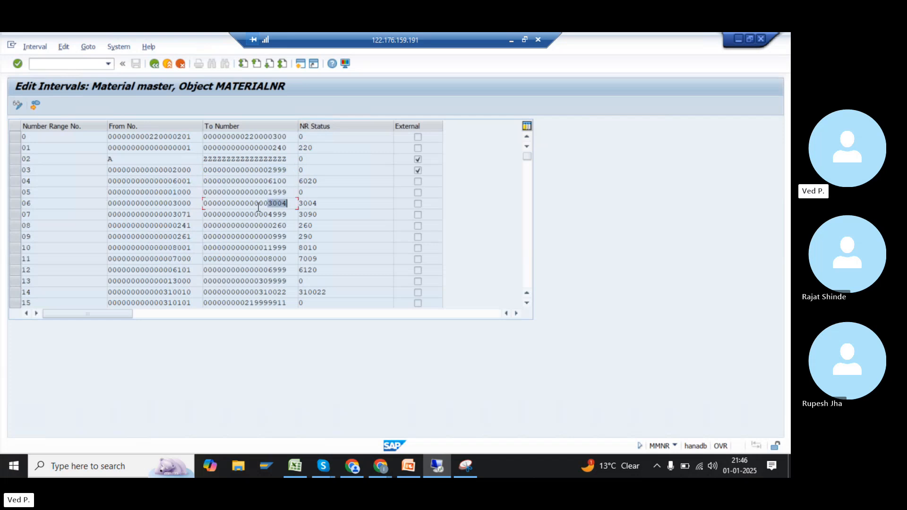
drag(168, 215, 193, 215)
drag(258, 215, 289, 215)
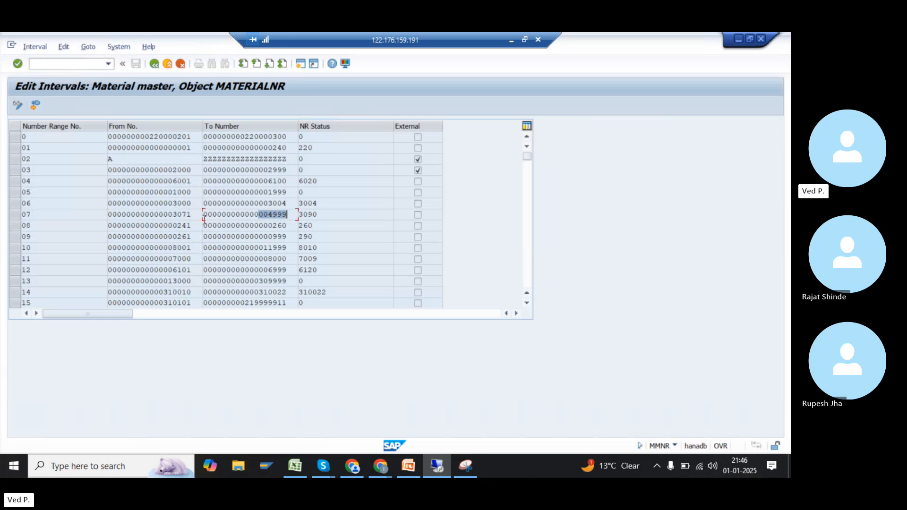
drag(168, 225, 289, 226)
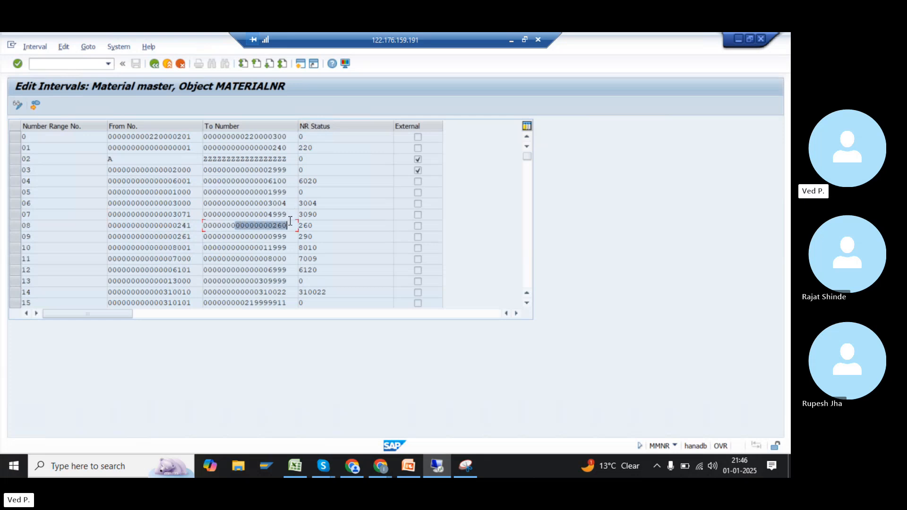
drag(176, 236, 203, 237)
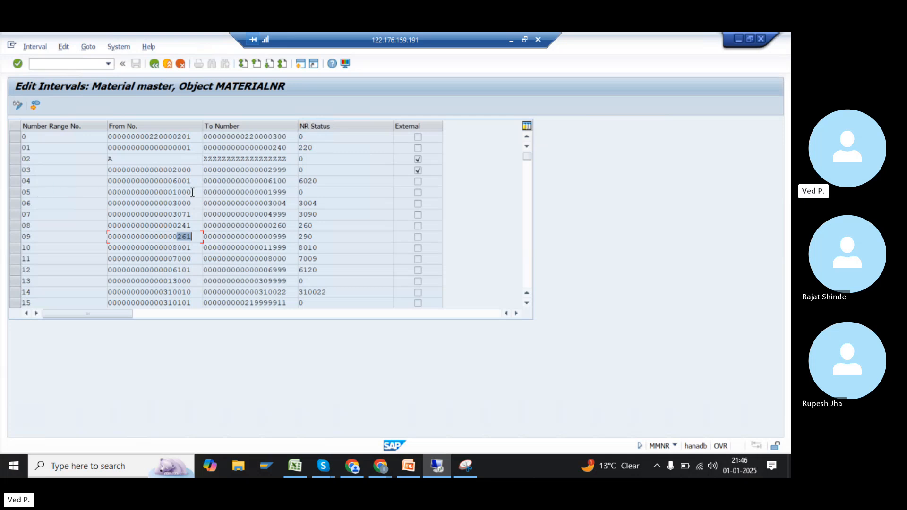
Compare the From and To numbers of interval 05 with the number range planned in the workbook
drag(193, 193, 107, 192)
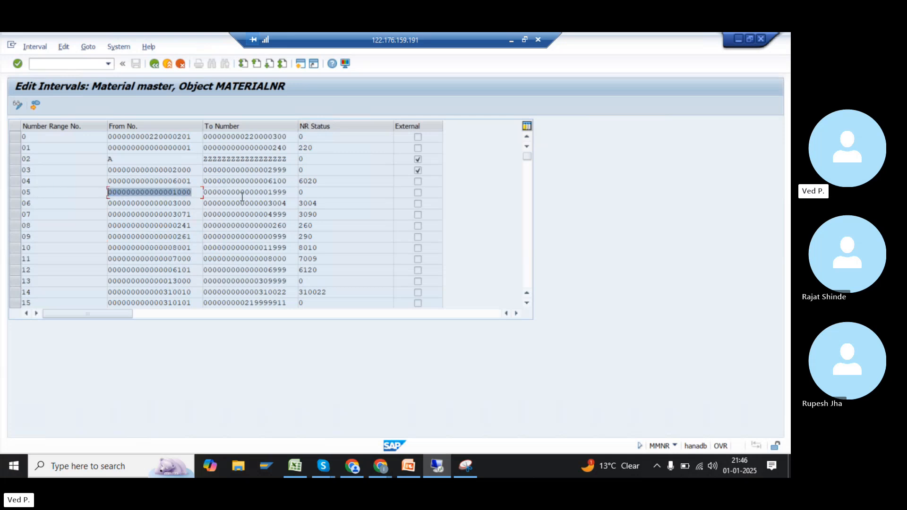
drag(295, 192, 203, 193)
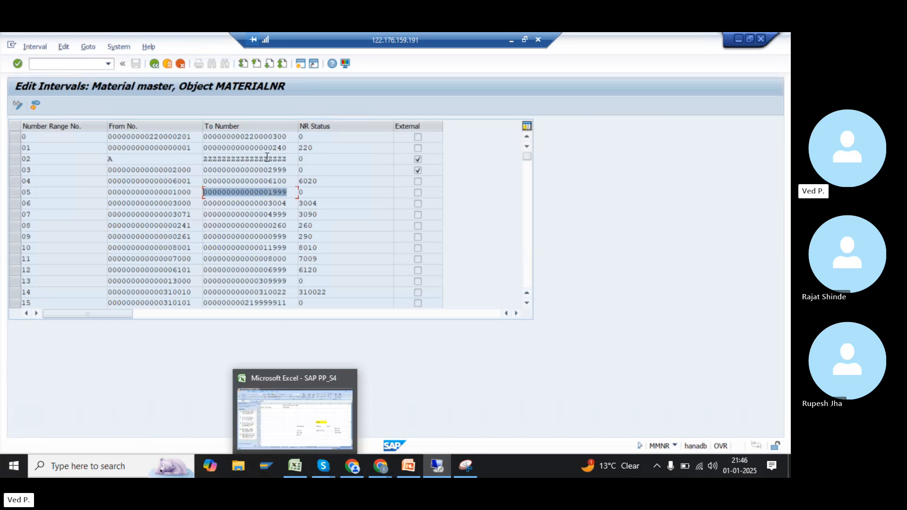
click(258, 203)
drag(162, 193, 213, 195)
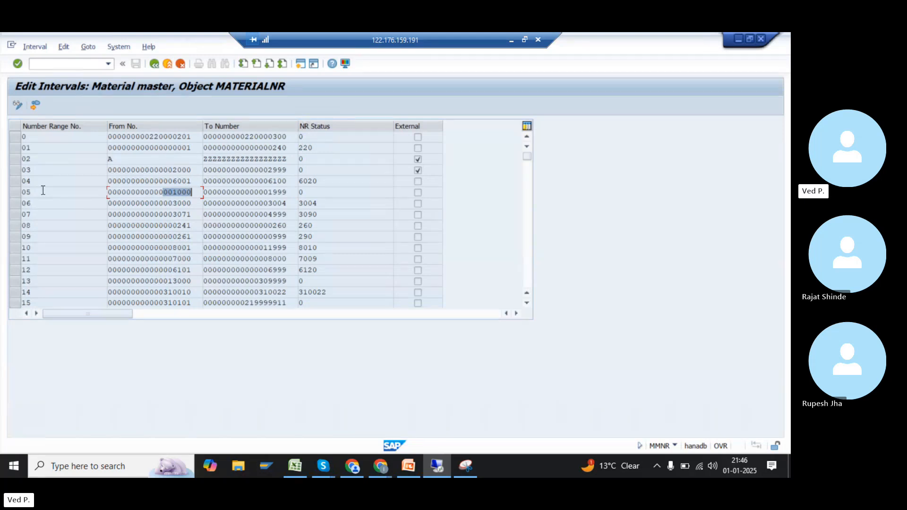
drag(289, 193, 253, 194)
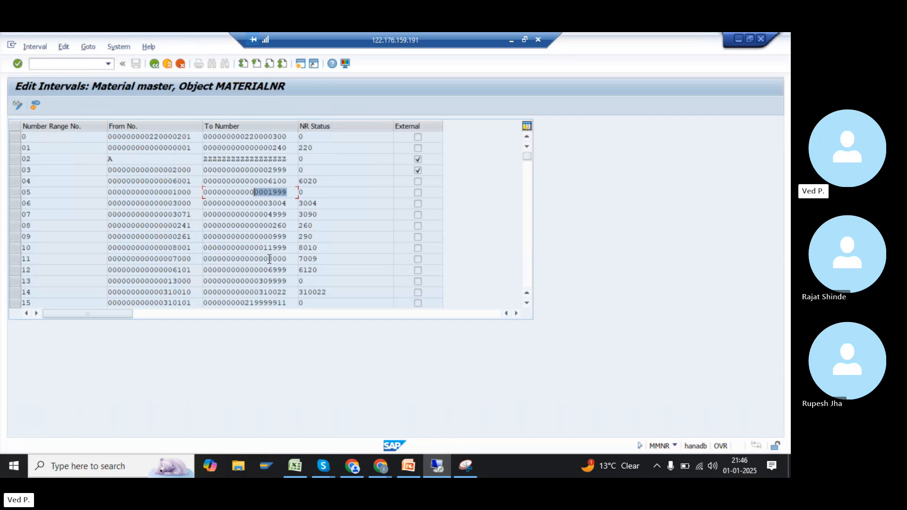
Examine the remaining intervals, including 12, 49 and RO, for a free number range
drag(165, 266, 212, 266)
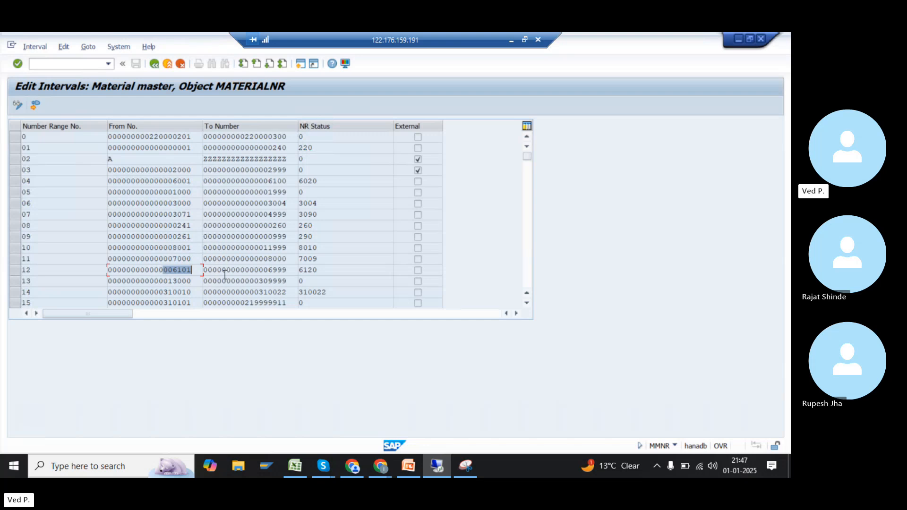
scroll(225, 274, down, 3)
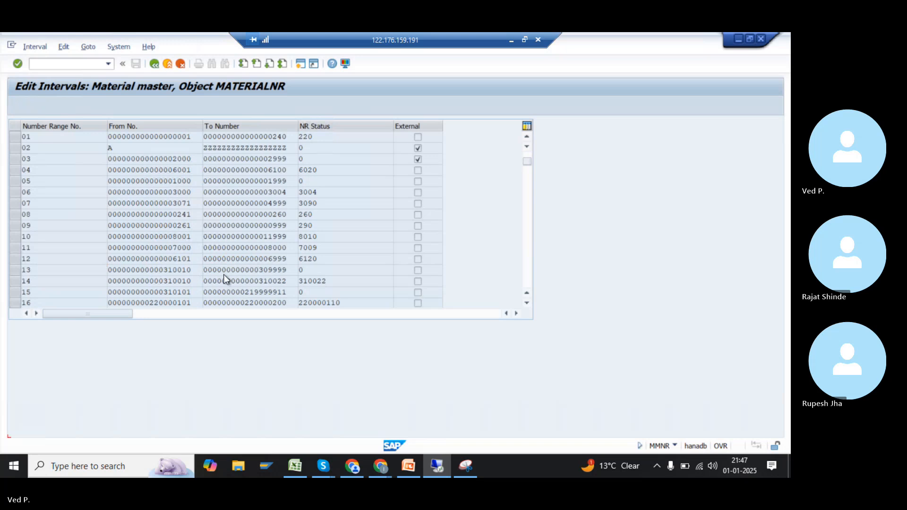
scroll(225, 274, down, 7)
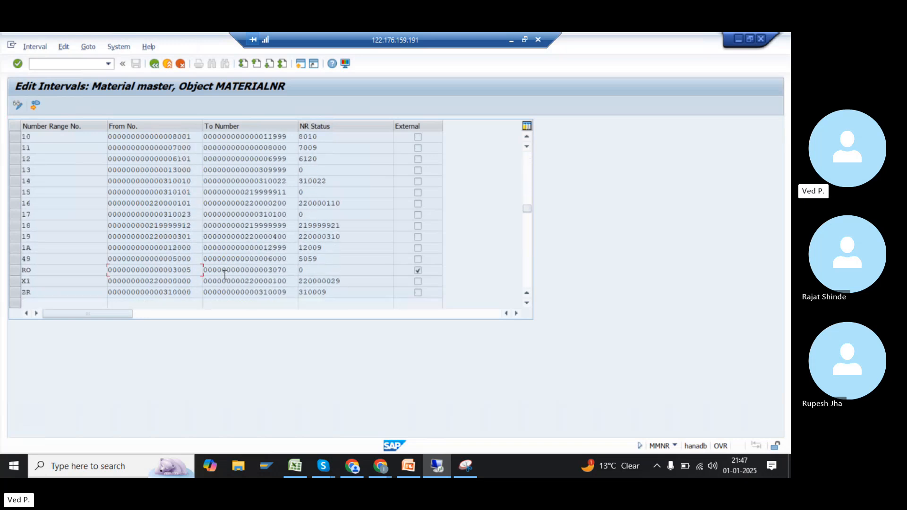
drag(177, 259, 198, 257)
drag(267, 258, 292, 262)
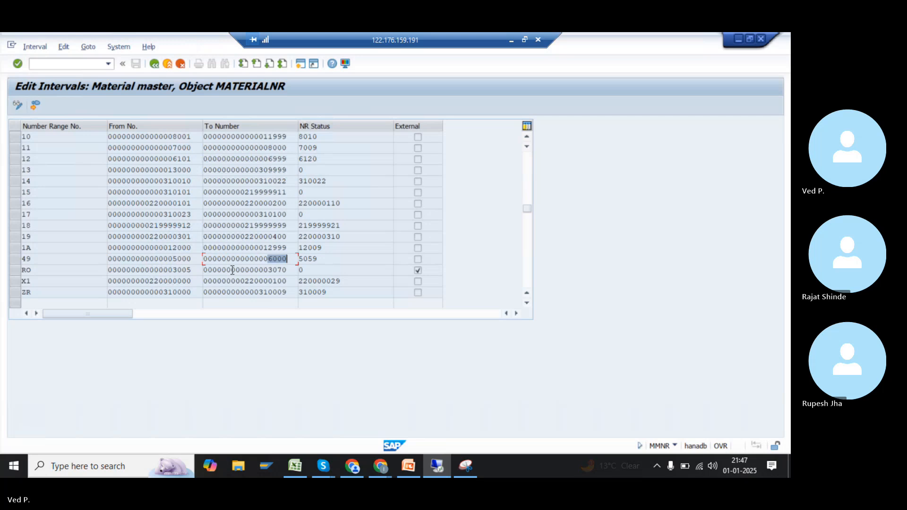
drag(176, 270, 192, 271)
drag(263, 271, 291, 271)
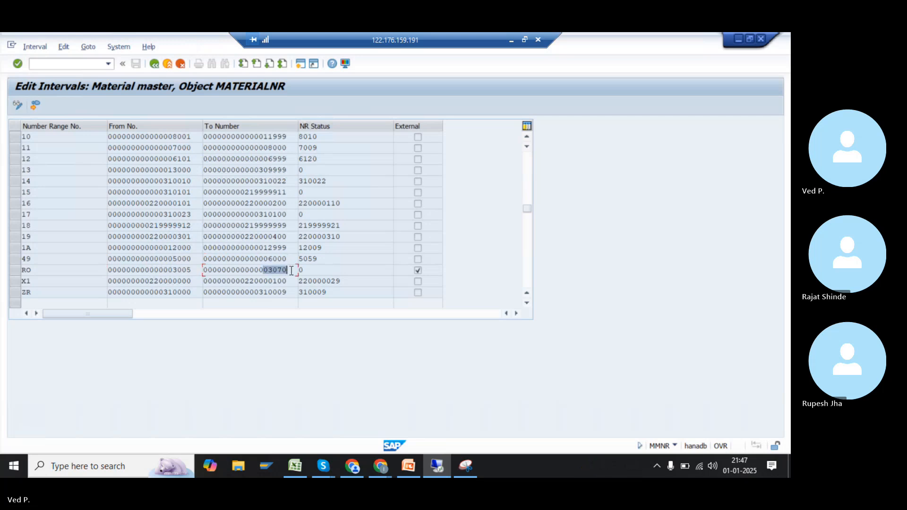
Switch to the Excel workbook and enter 3500-3600 in cell B127 of the Material Master sheet
click(295, 466)
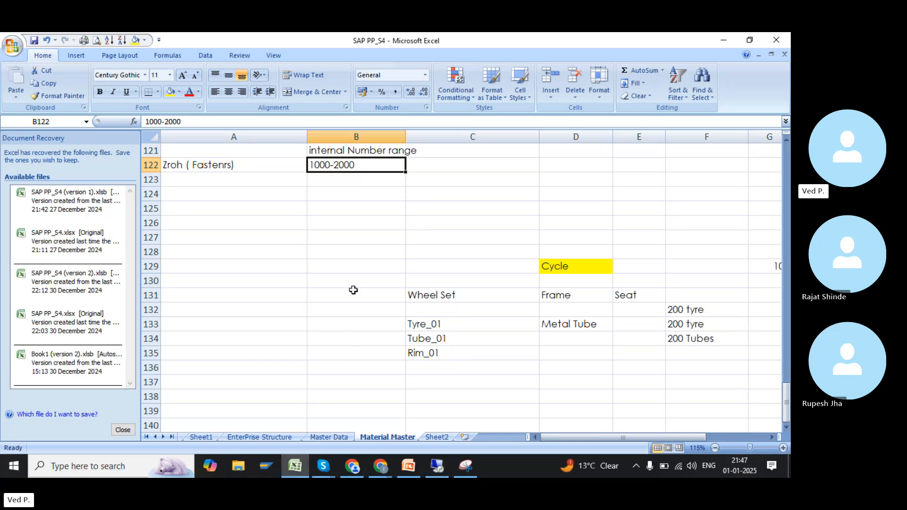
click(339, 244)
text(35500)
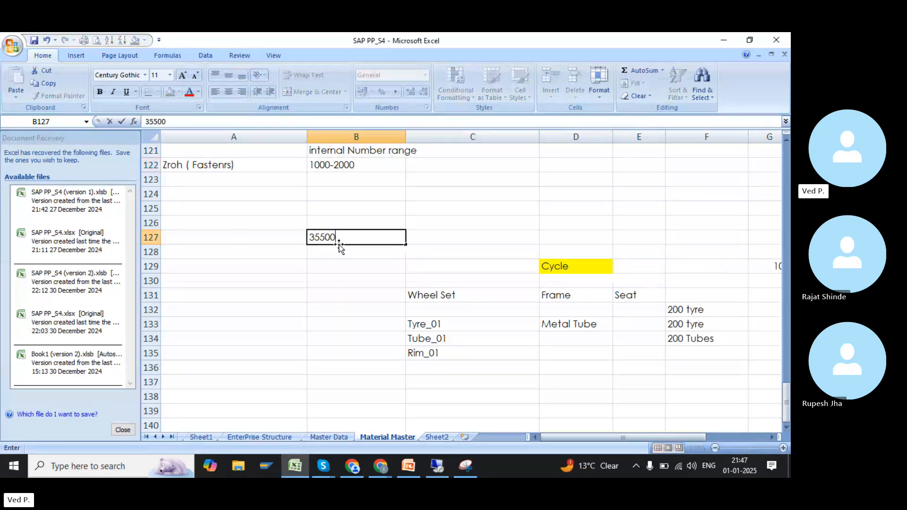
key(BackSpace)
key(BackSpace)
key(BackSpace)
text(00-3600)
key(Return)
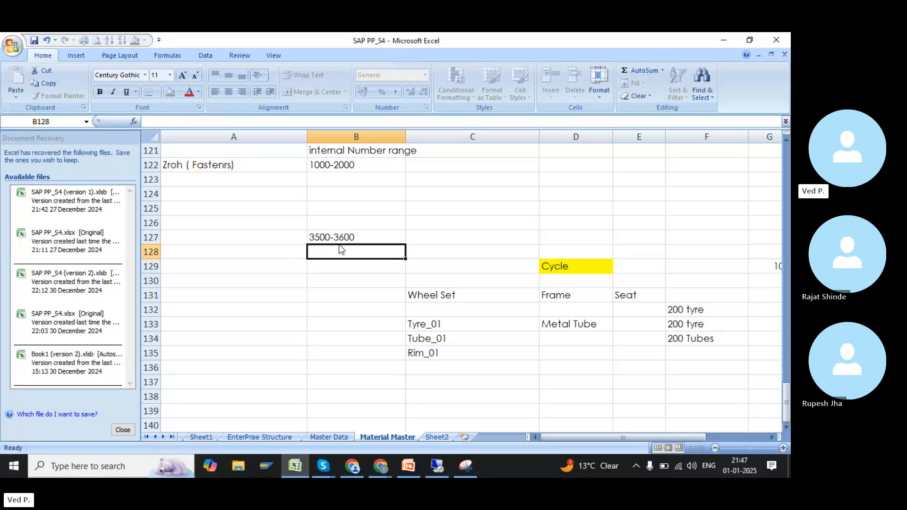
Fill cell B122, the internal number range 1000-2000, with yellow
click(353, 166)
click(171, 91)
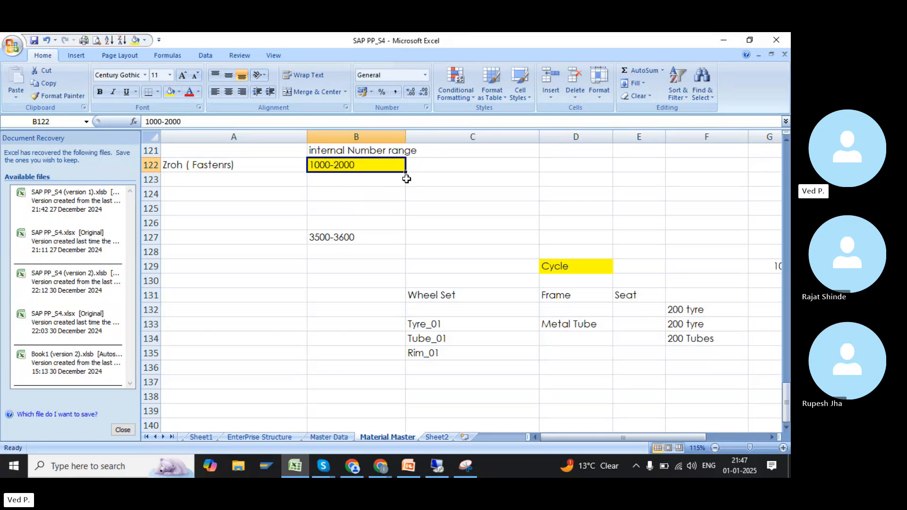
click(450, 166)
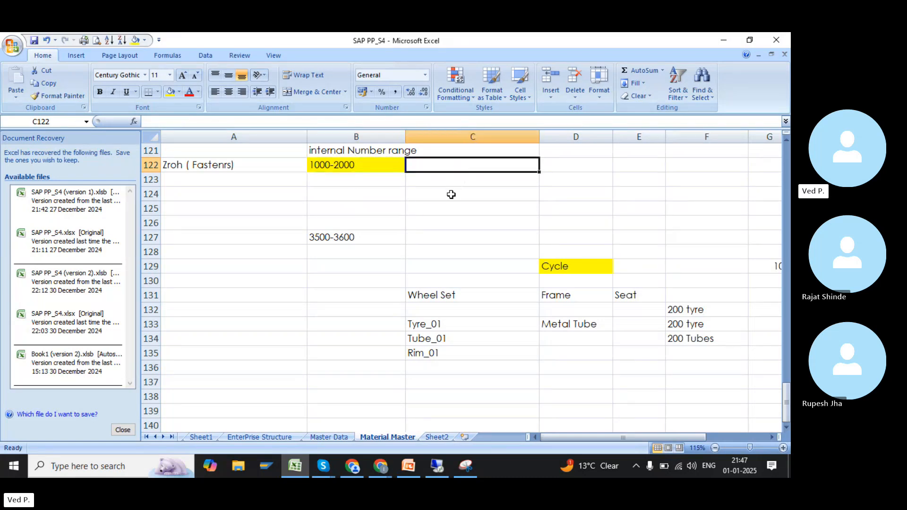
click(348, 237)
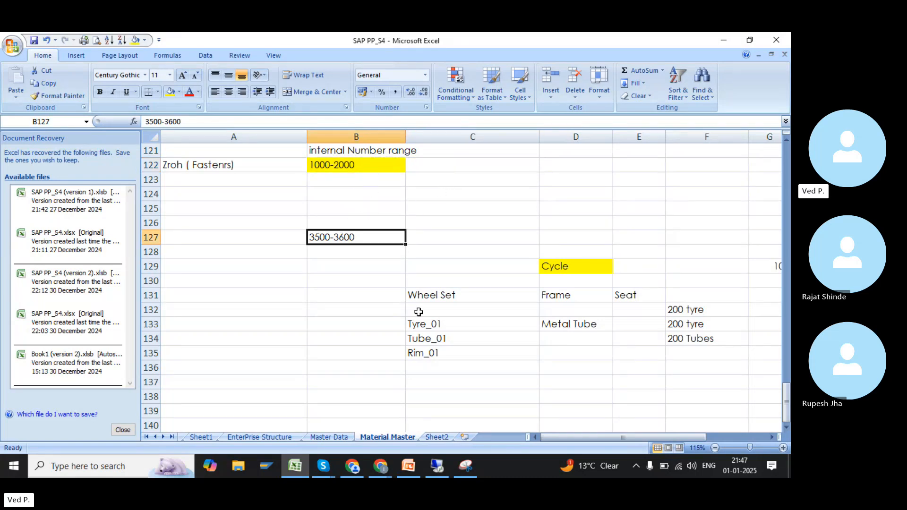
Return to SAP, leave the interval display, and open the material master number range intervals for changing
click(437, 466)
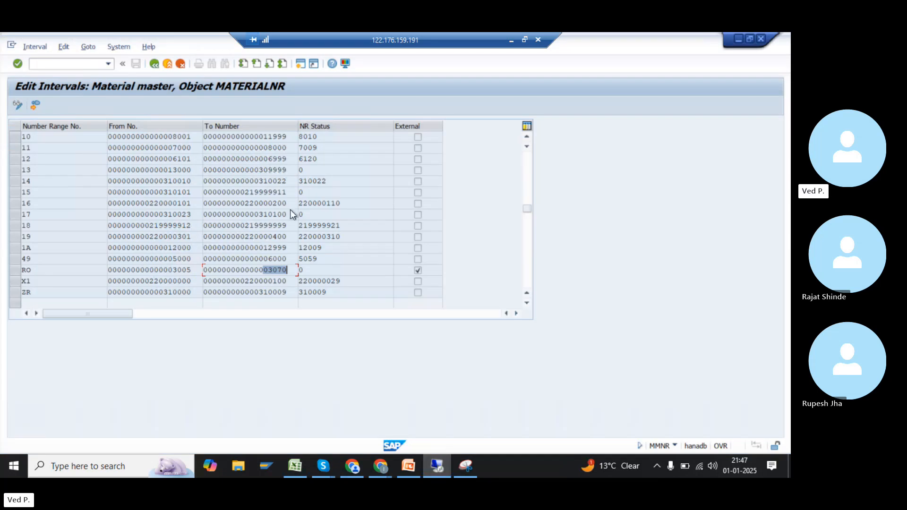
click(154, 63)
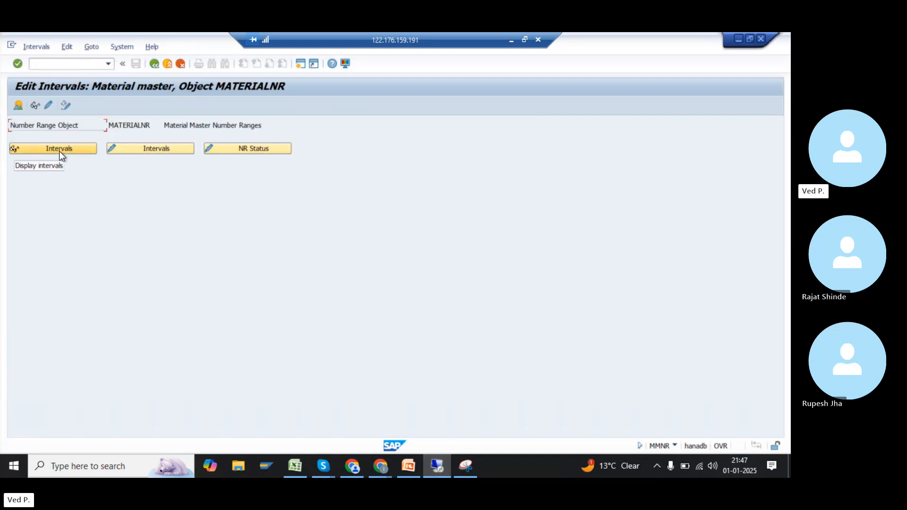
click(138, 147)
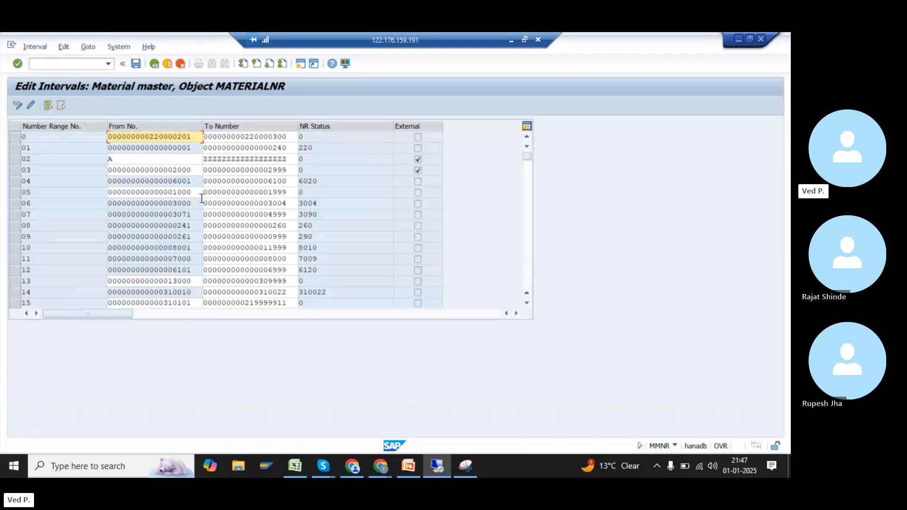
Examine the From and To numbers of interval 05 in the material master interval list
click(16, 192)
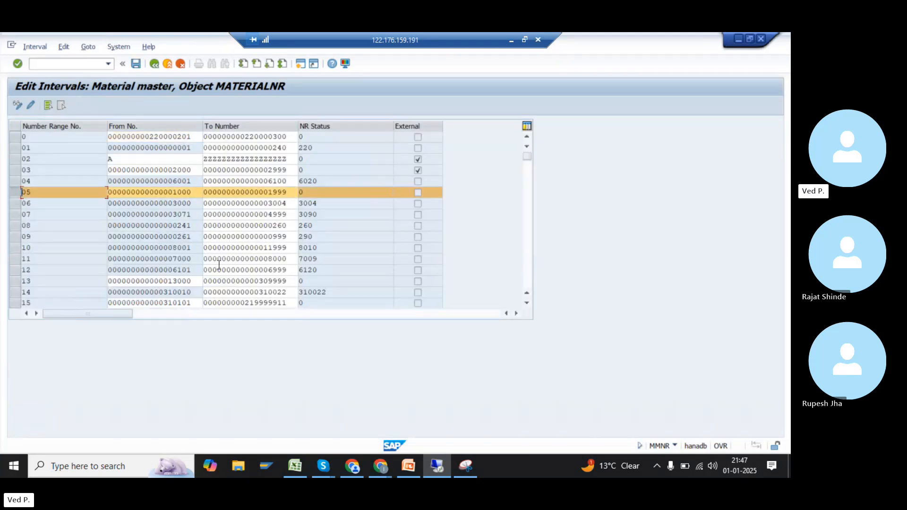
drag(269, 192, 283, 193)
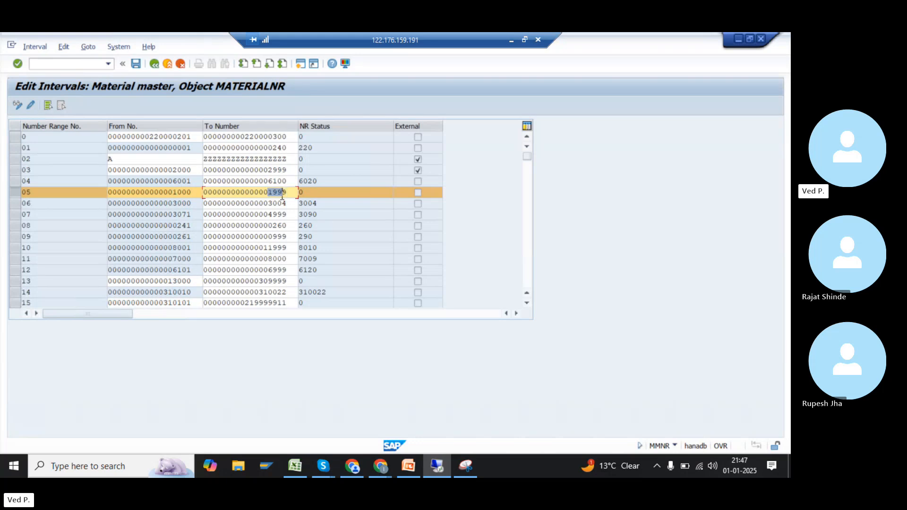
drag(292, 192, 271, 198)
click(12, 194)
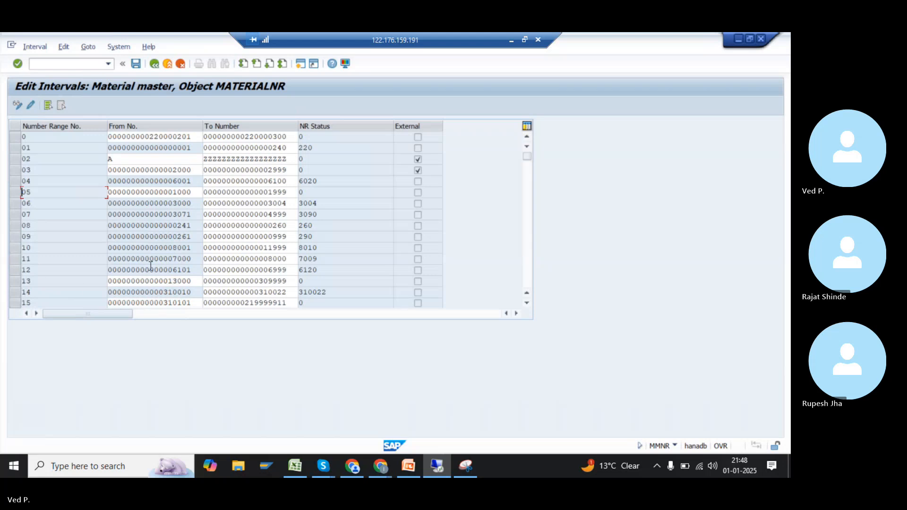
Leave the interval list, open the material master groups for changing, and start a new group named number range for ZROH
key(F3)
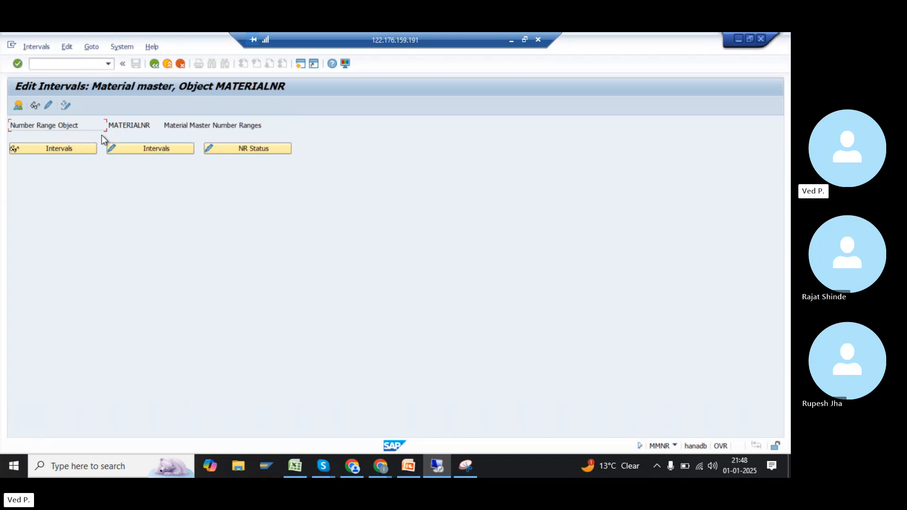
click(50, 106)
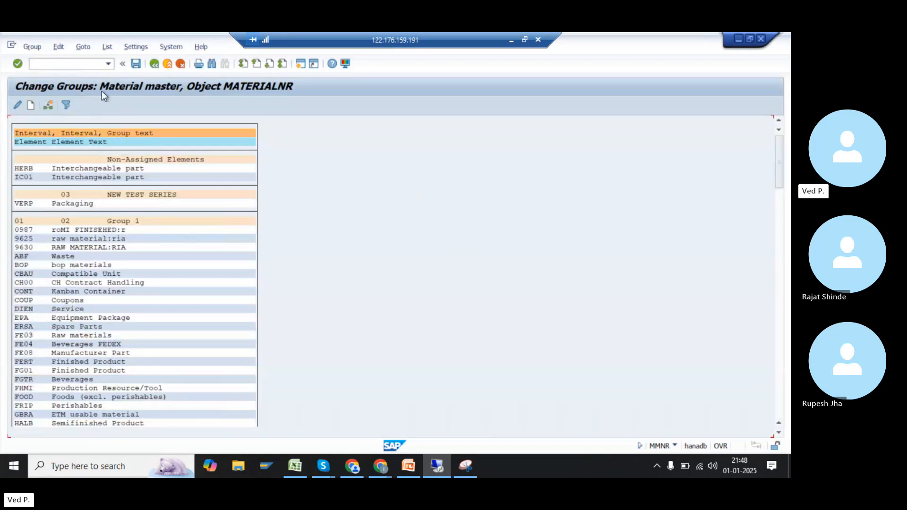
click(30, 103)
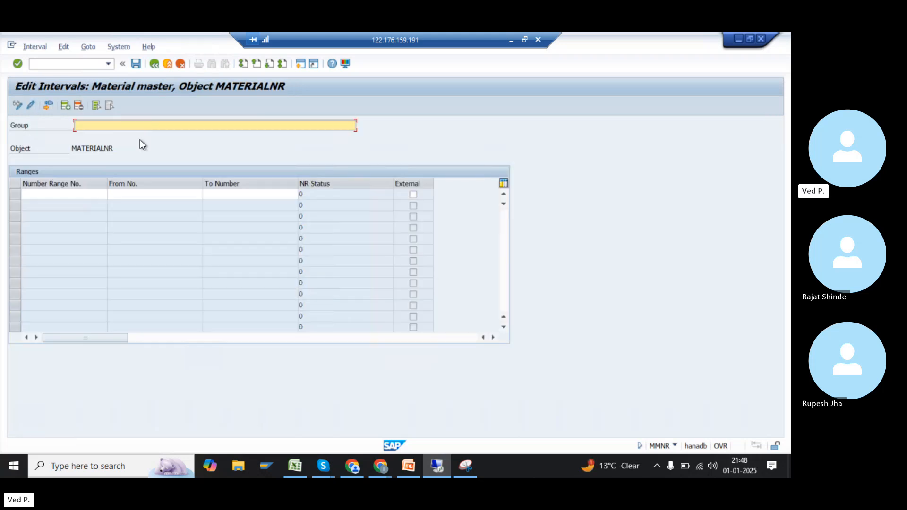
text(number range)
key(BackSpace)
text(e for ZROH)
Enter an internal interval from 3500 to 3600 for the ZROH group
click(89, 196)
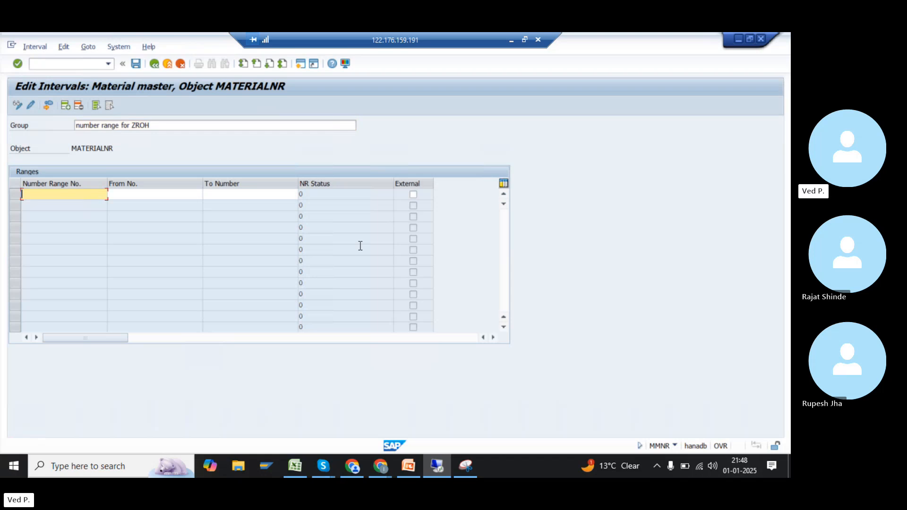
click(148, 201)
click(155, 195)
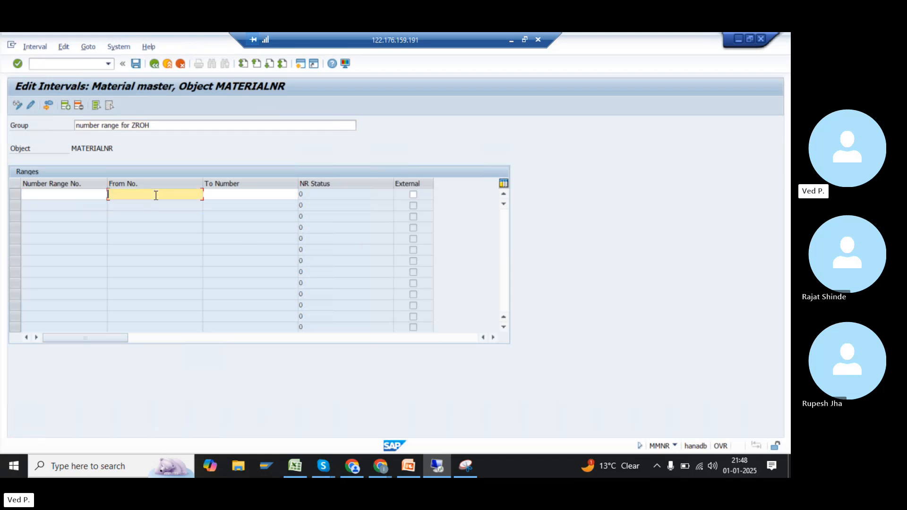
text(2500)
key(BackSpace)
key(BackSpace)
key(BackSpace)
key(BackSpace)
text(3500)
key(Tab)
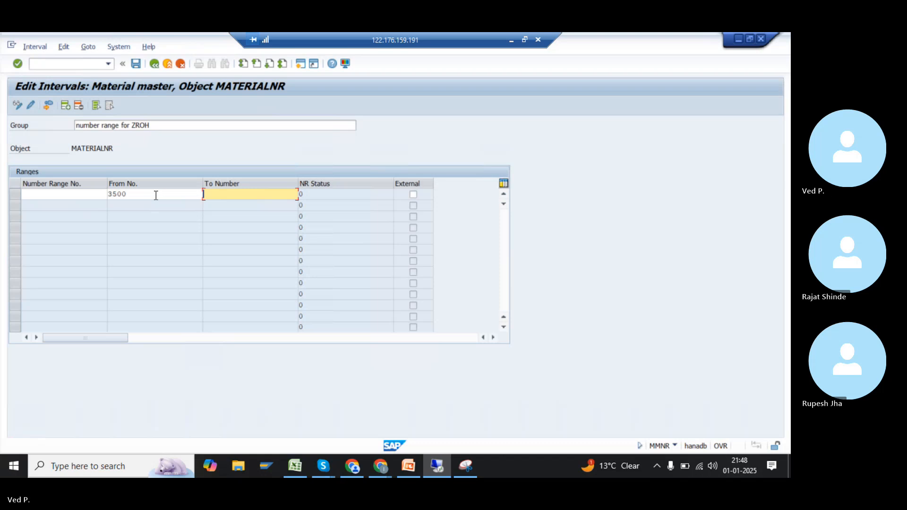
text(3600)
key(Return)
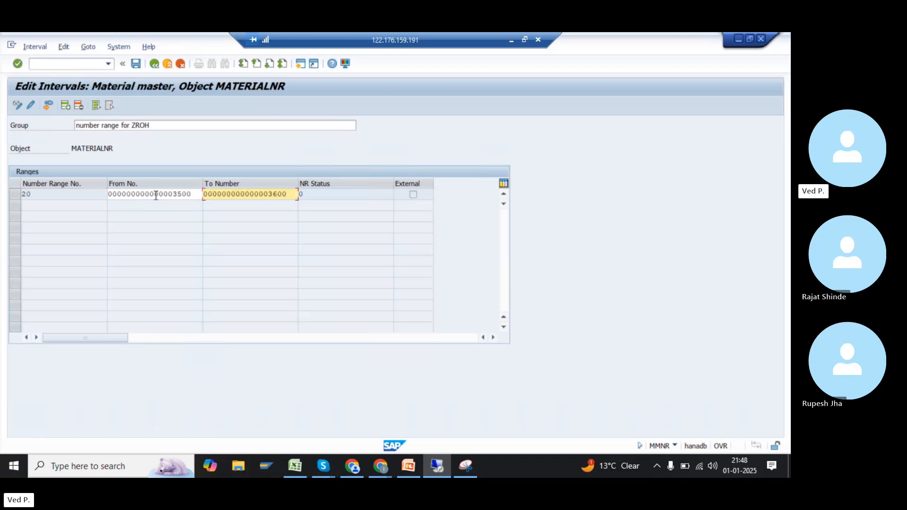
Try to save the 3500-3600 interval of the ZROH group and read the details of the system message
click(176, 195)
drag(176, 194, 191, 194)
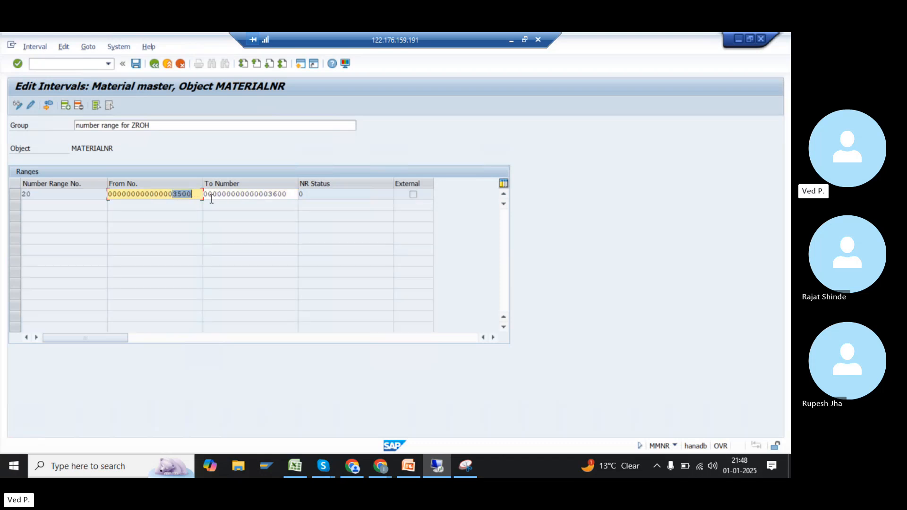
drag(268, 194, 296, 194)
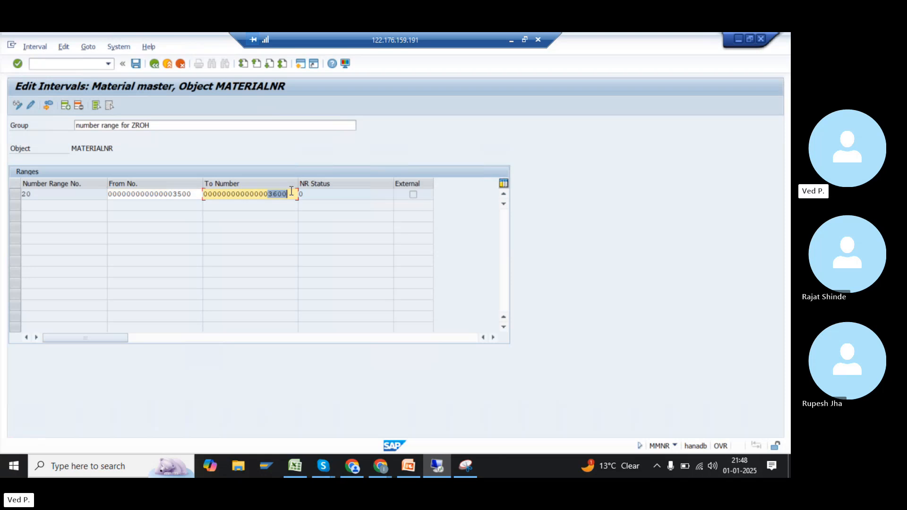
drag(32, 194, 20, 194)
click(136, 64)
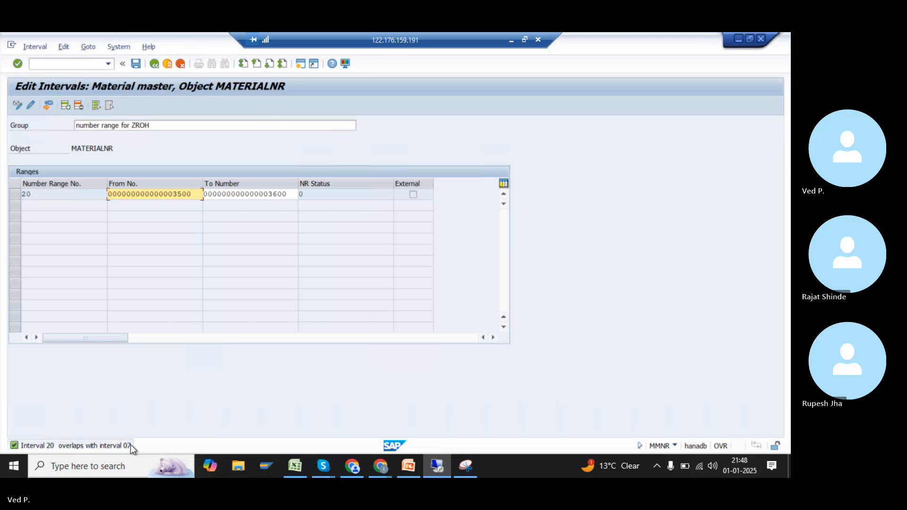
double_click(61, 444)
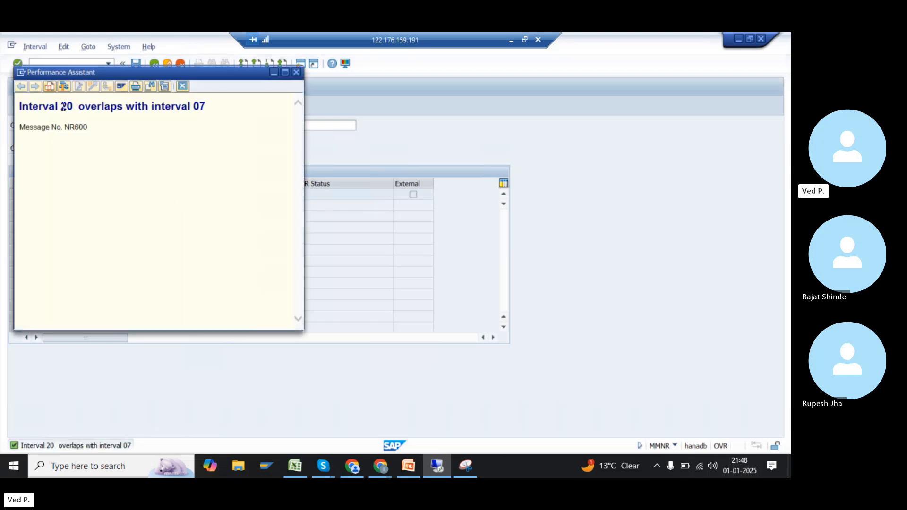
drag(205, 106, 192, 107)
click(185, 86)
Retry saving the 3500-3600 interval, then discard the new group and return to the number range object's initial screen
drag(162, 195, 192, 195)
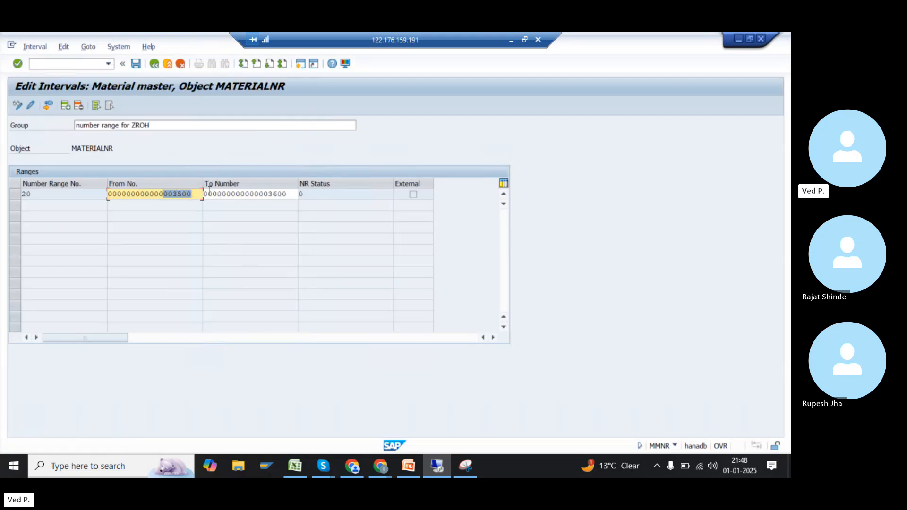
drag(253, 194, 293, 193)
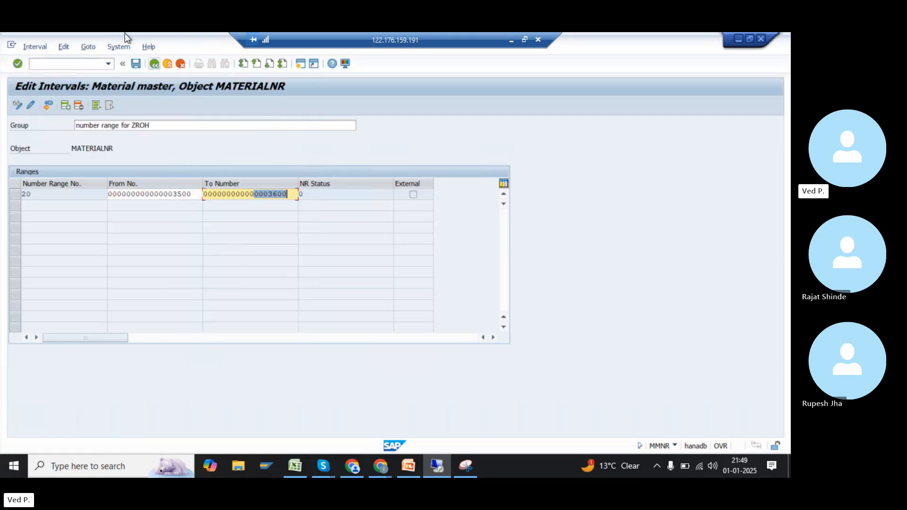
click(137, 64)
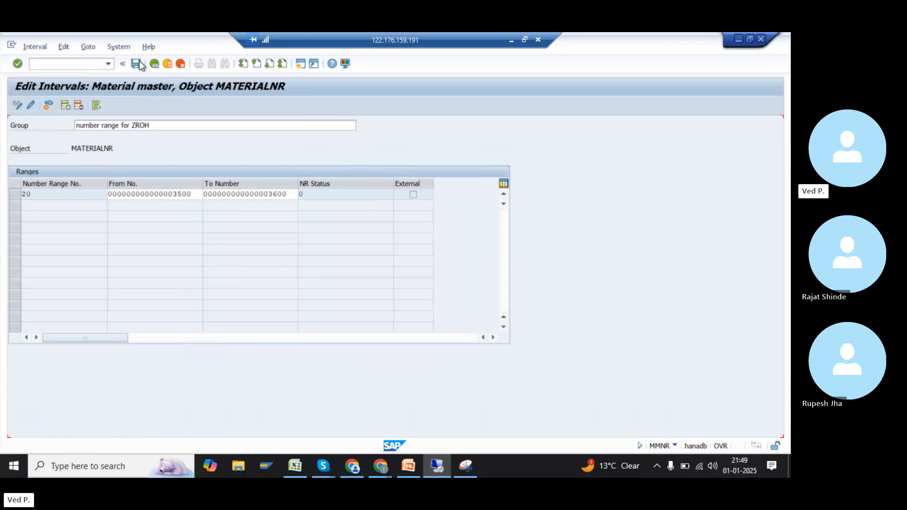
click(122, 446)
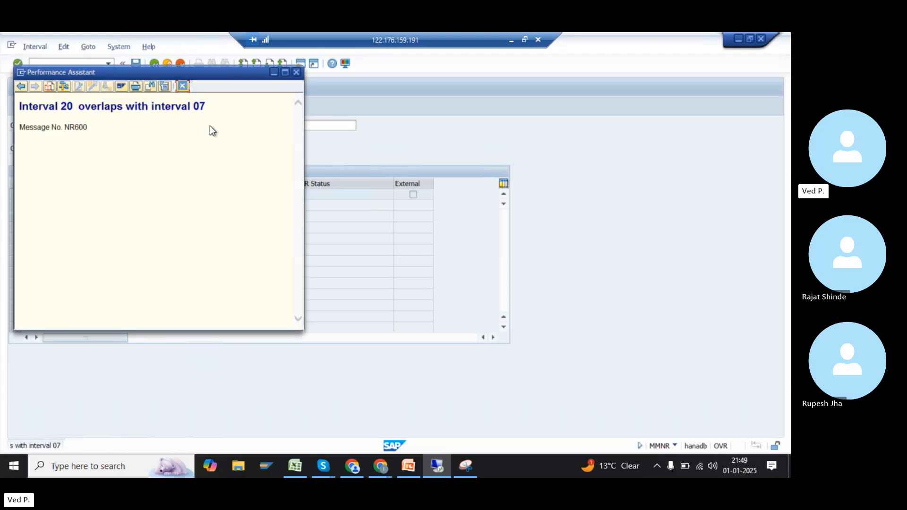
drag(192, 107, 217, 102)
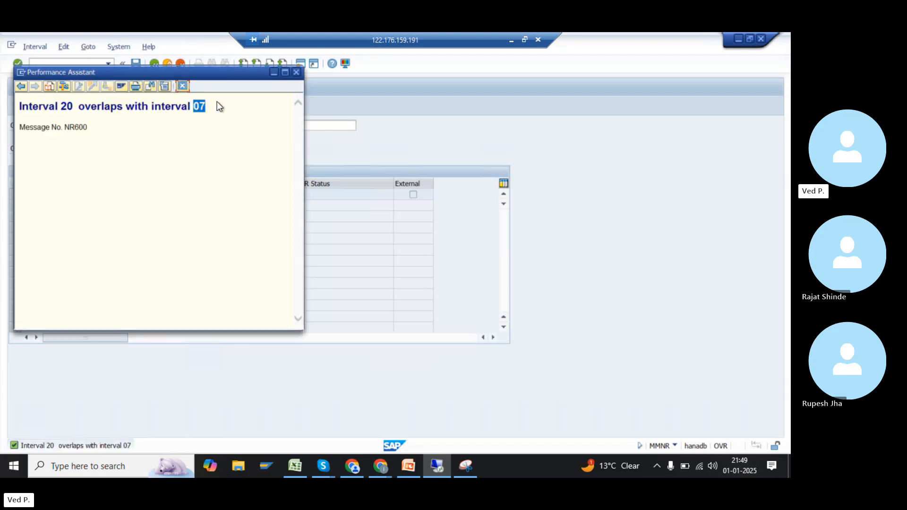
click(295, 73)
click(167, 65)
click(251, 246)
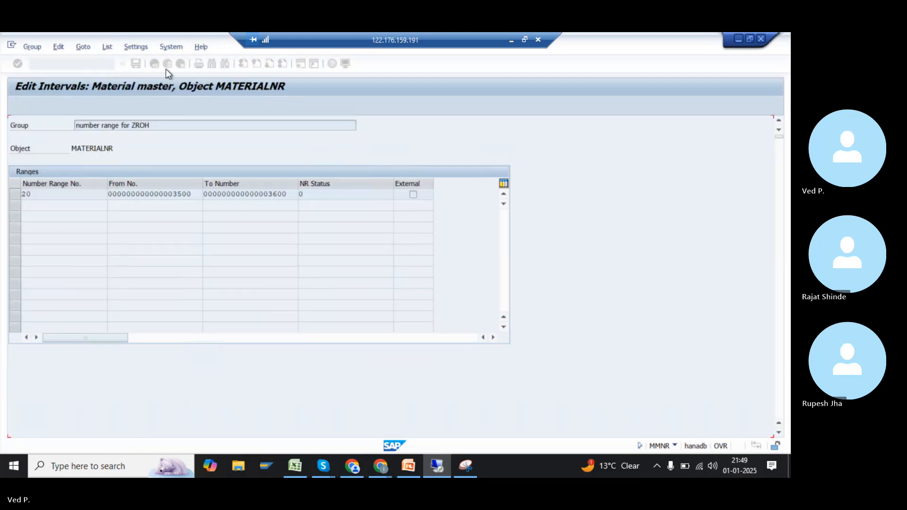
click(167, 65)
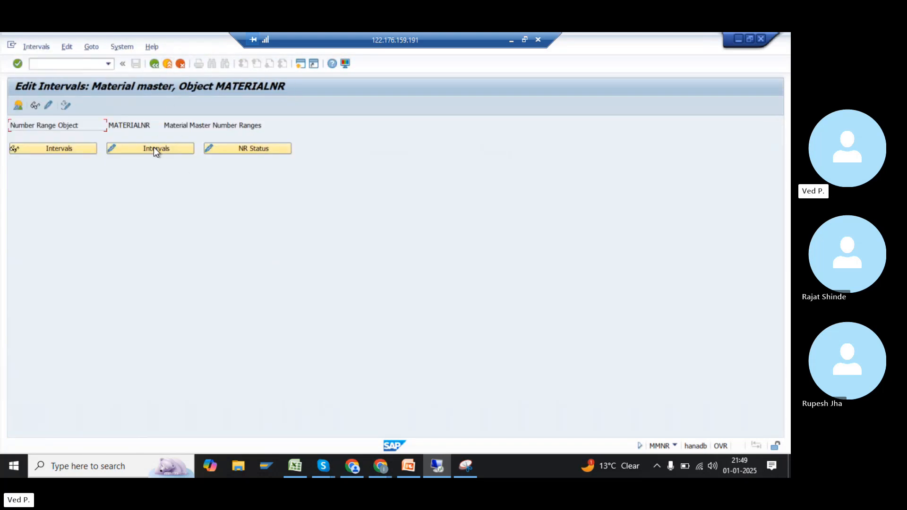
Open the material master intervals for changing, set the To number of interval 05 to 1001, and save
click(154, 148)
click(19, 216)
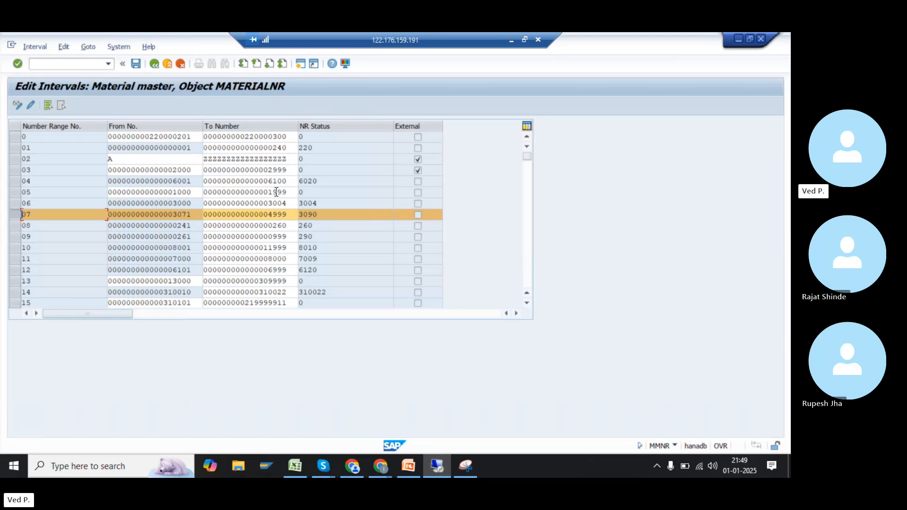
drag(273, 193, 293, 192)
text(---)
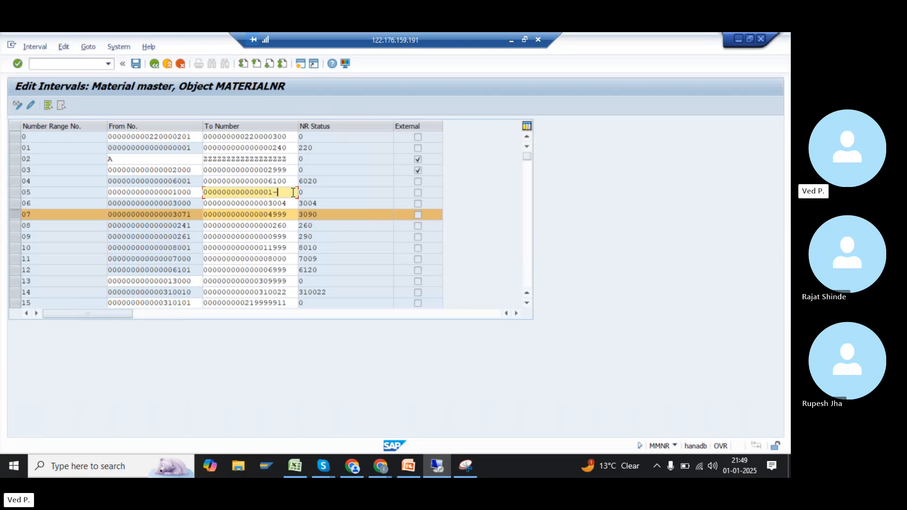
key(BackSpace)
key(BackSpace)
key(BackSpace)
text(001)
key(ctrl+s)
key(Return)
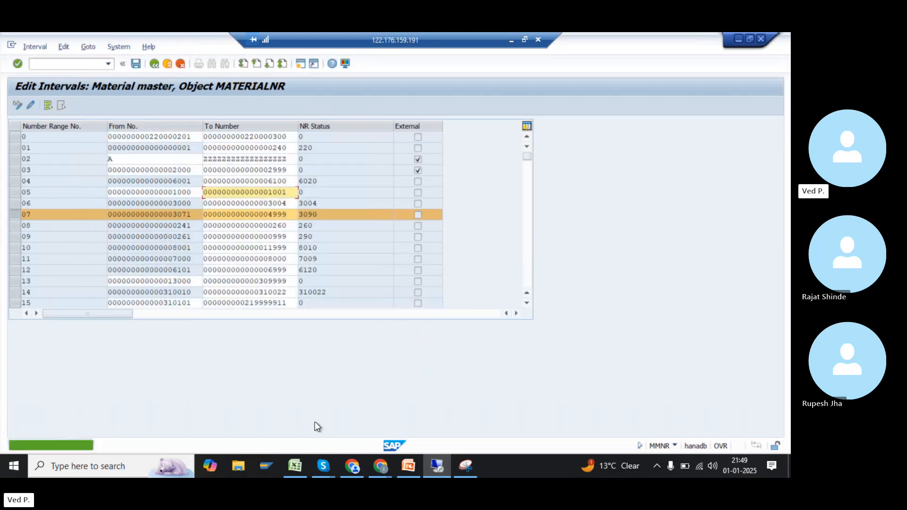
Switch to the Excel workbook and replace the range in cell B127 with 1010-1999
click(301, 460)
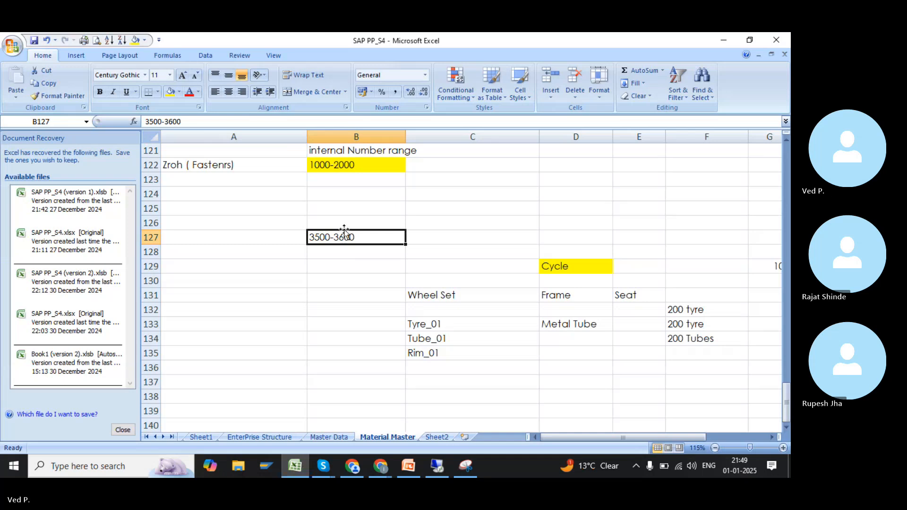
text(100)
key(BackSpace)
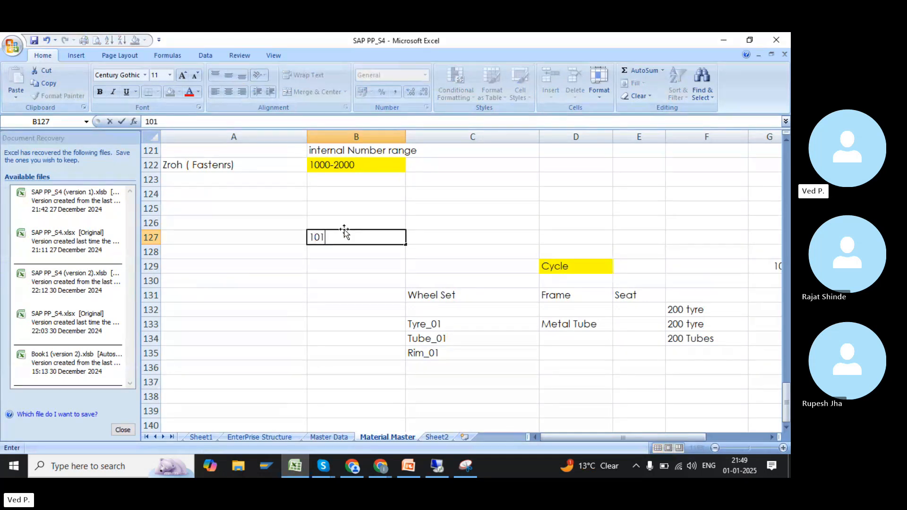
text(10-100)
key(BackSpace)
key(BackSpace)
text(00)
key(BackSpace)
key(BackSpace)
text(999)
key(Return)
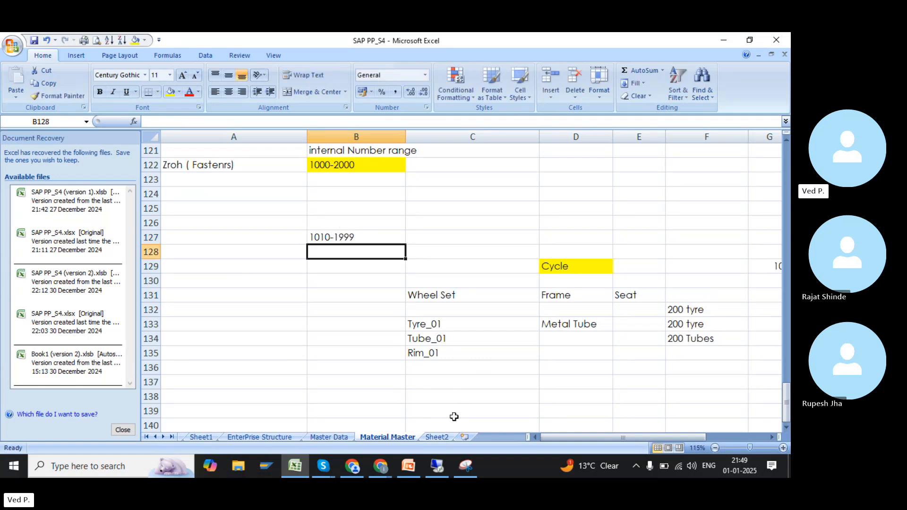
Switch back to SAP and check which operations are available for interval 05
click(442, 464)
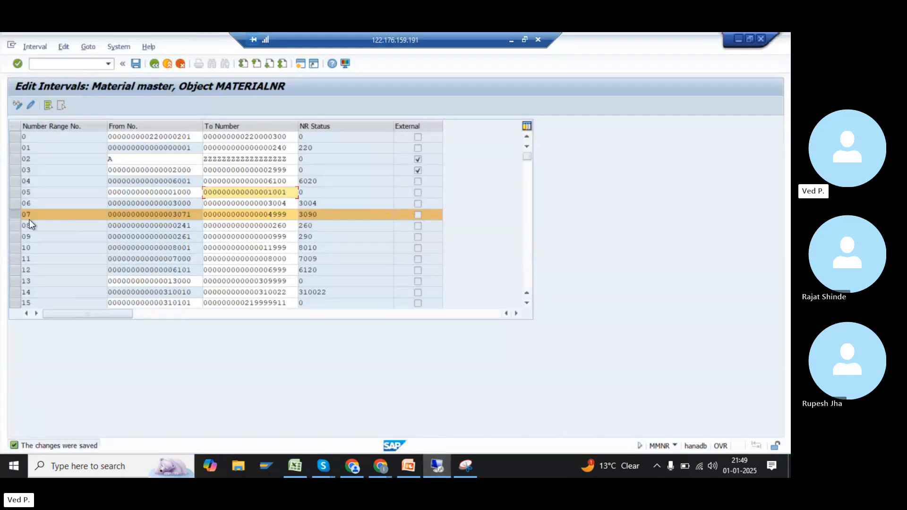
click(18, 215)
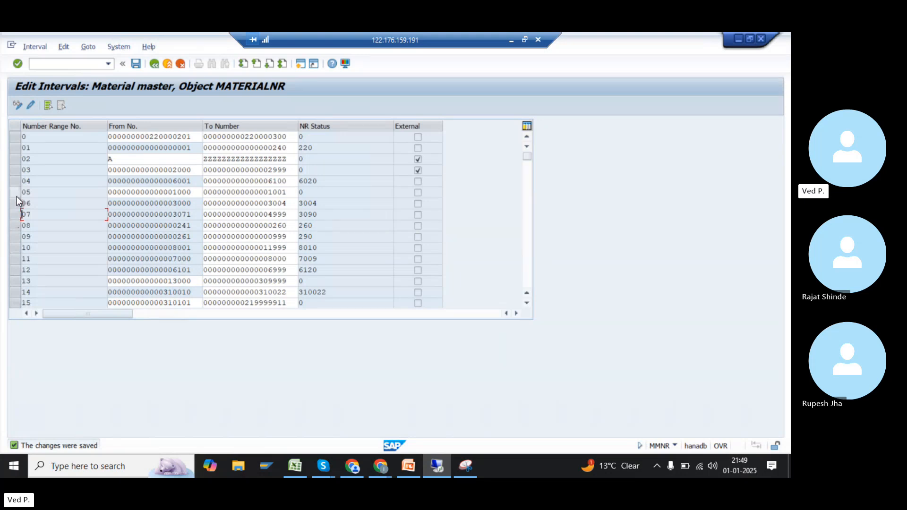
click(16, 196)
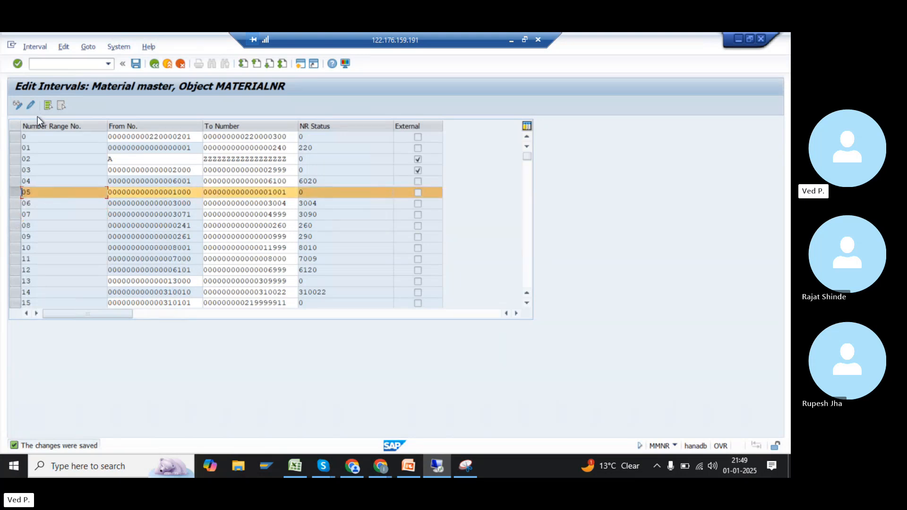
right_click(85, 195)
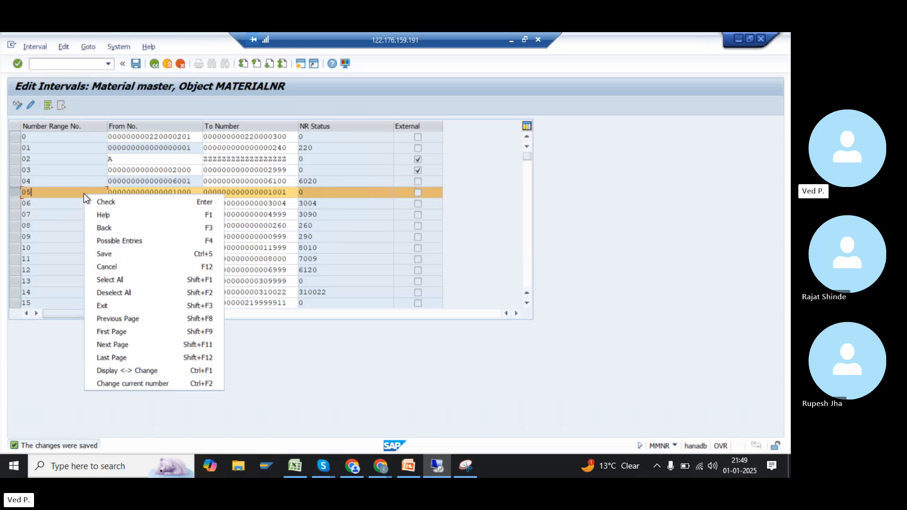
click(259, 187)
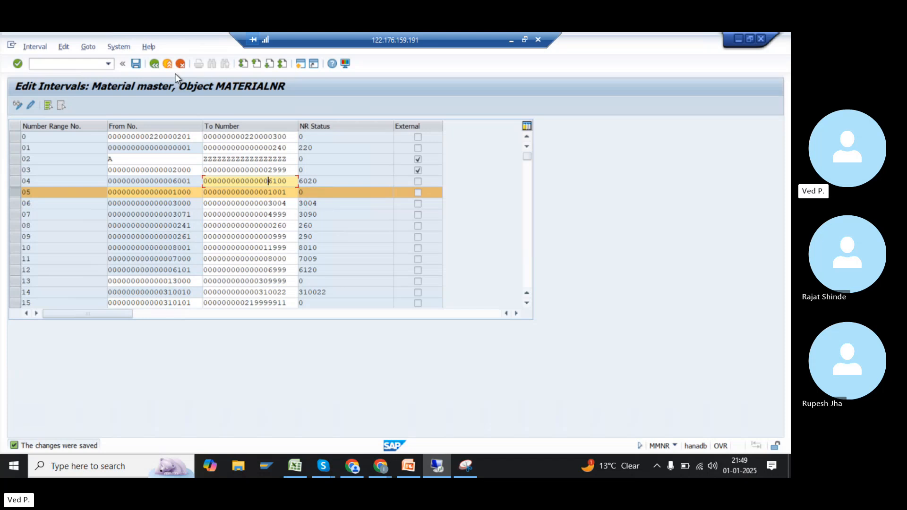
Return to the groups of object MATERIALNR and start a new group named "Define Number range for ZROH"
click(154, 64)
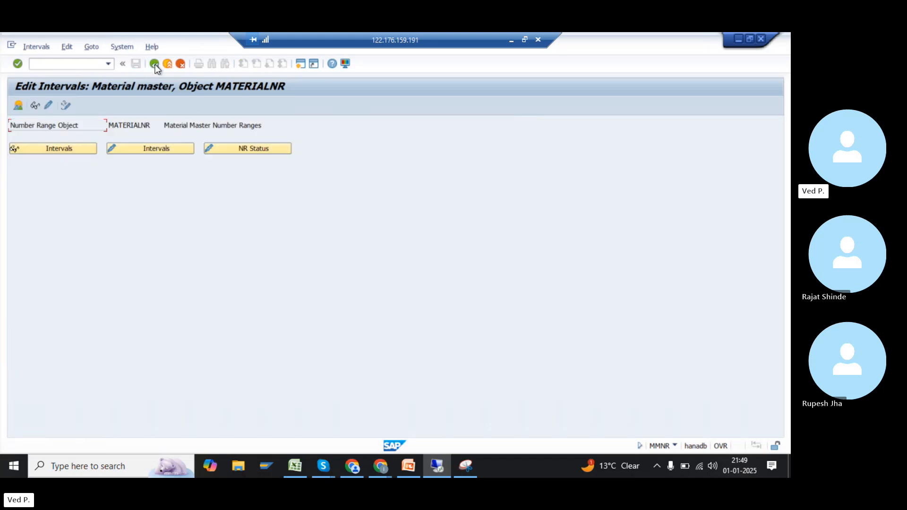
click(50, 105)
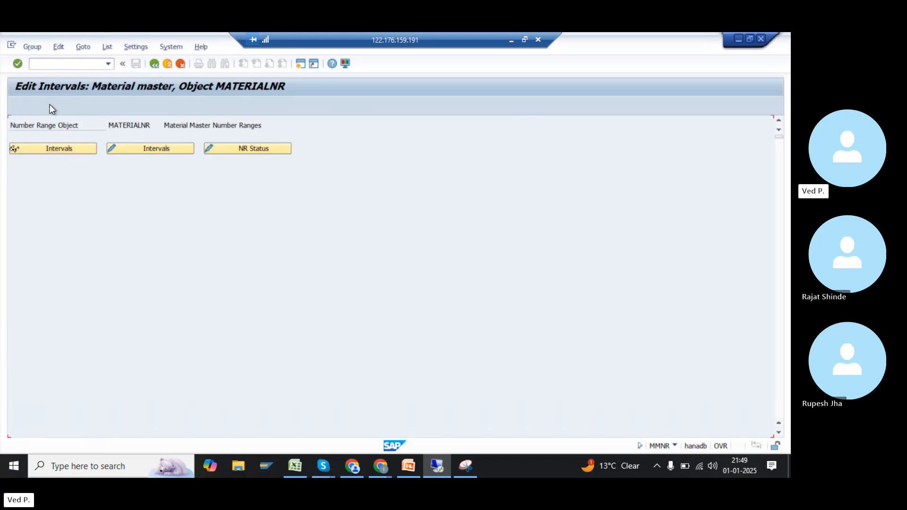
click(31, 106)
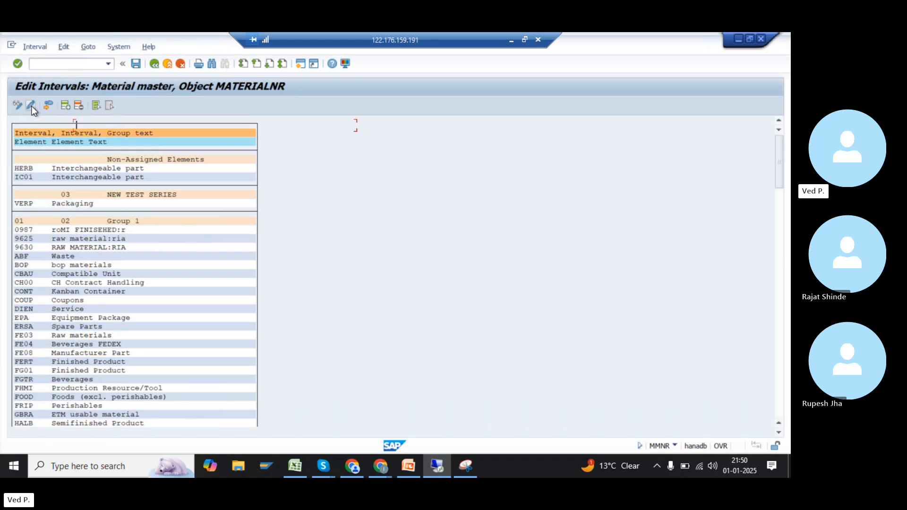
text(Define )
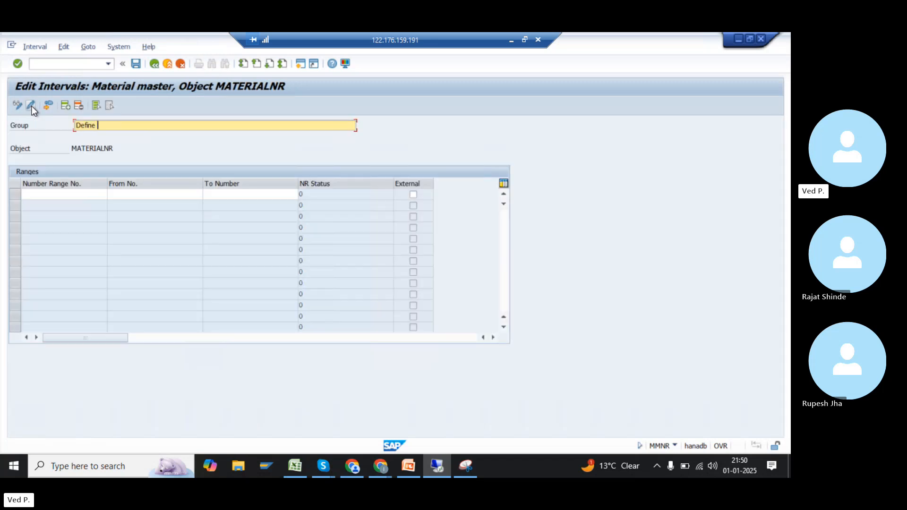
text(Number range for ZROH)
Add internal interval 20 from 1010 to 1020 to the new group and save it
click(122, 192)
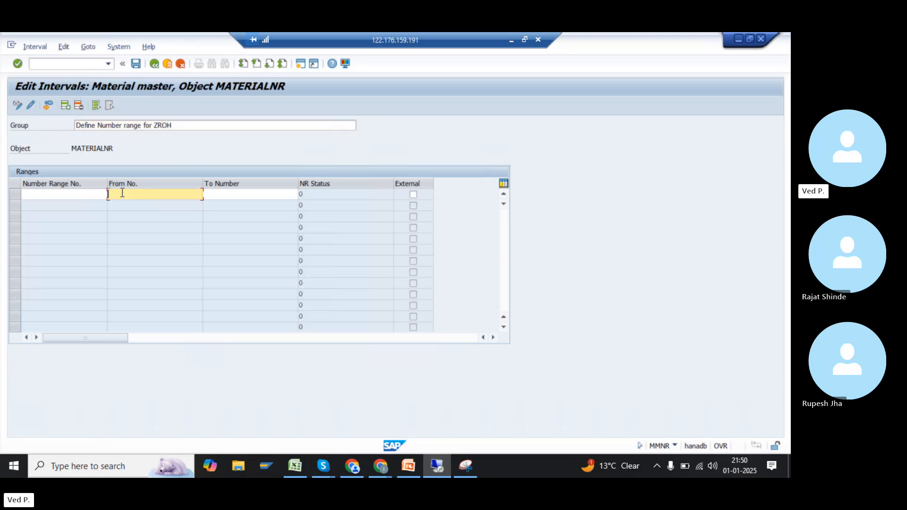
text(1010)
key(Tab)
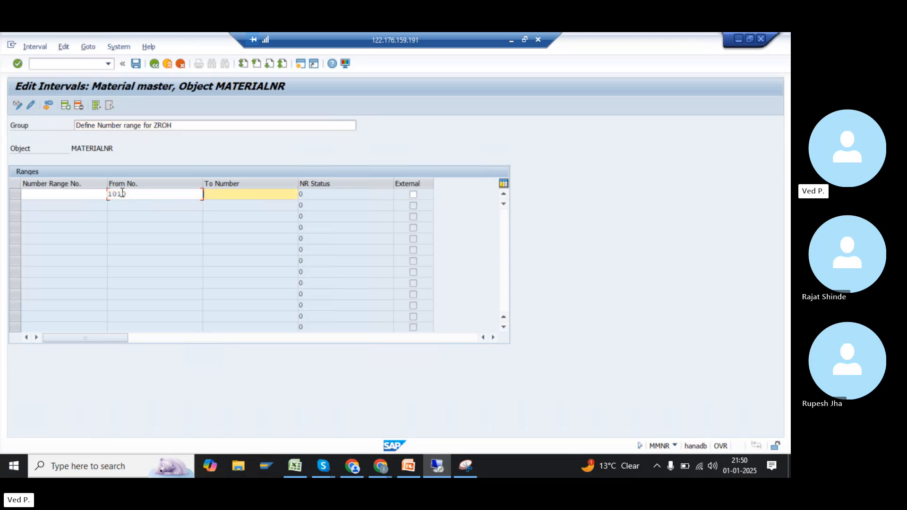
text(1999)
key(BackSpace)
key(BackSpace)
key(BackSpace)
text(020)
key(Return)
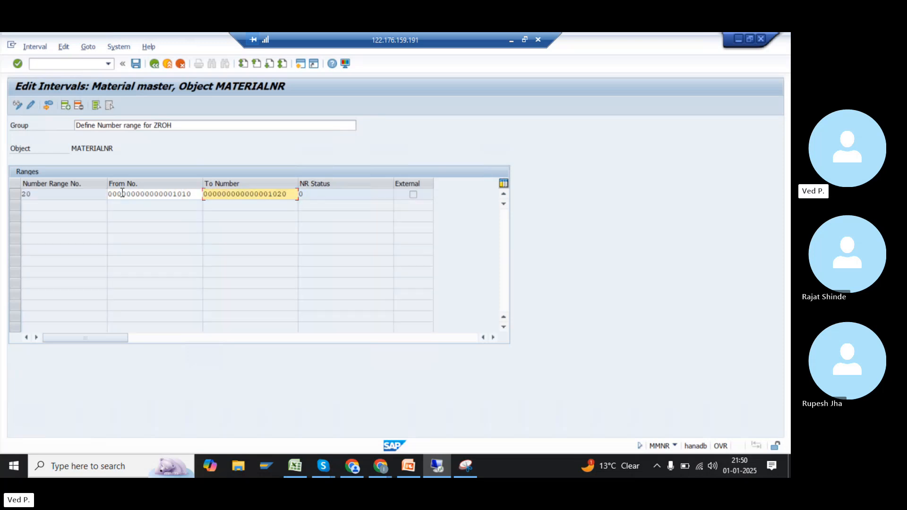
click(27, 198)
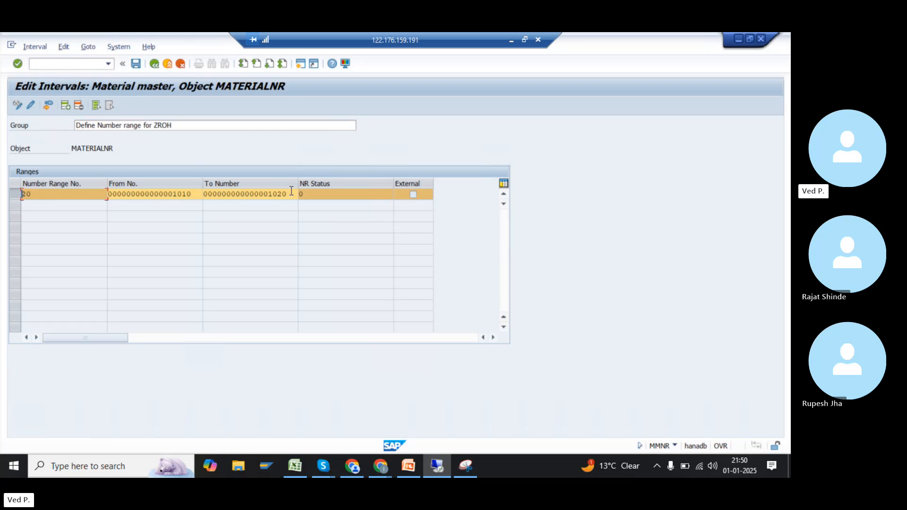
click(136, 64)
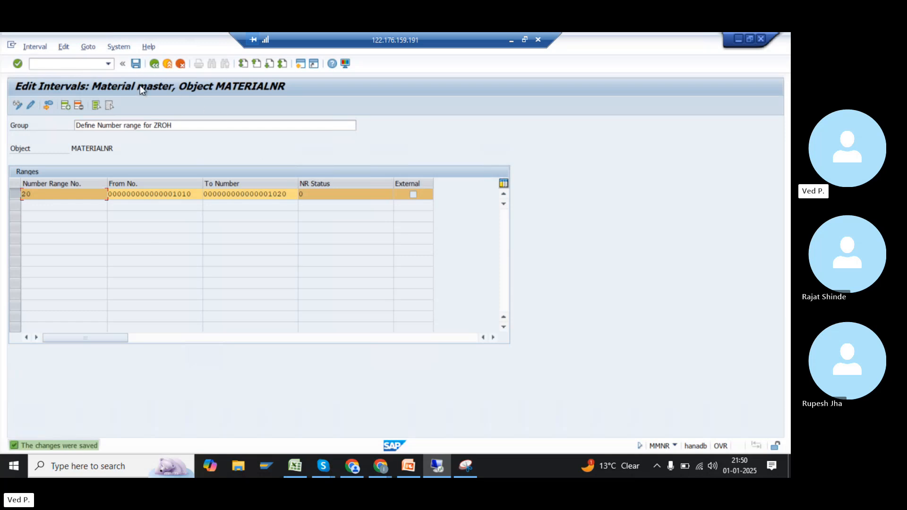
drag(254, 195, 300, 202)
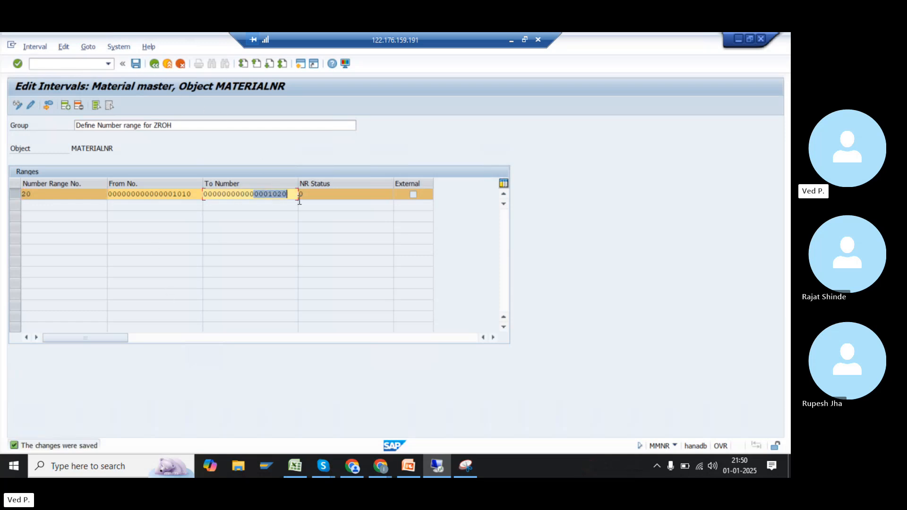
Open MM01 in a new session and start a ZROH material without a number in the Basic Data 1 view to check its number assignment
click(58, 64)
text(/OMM01)
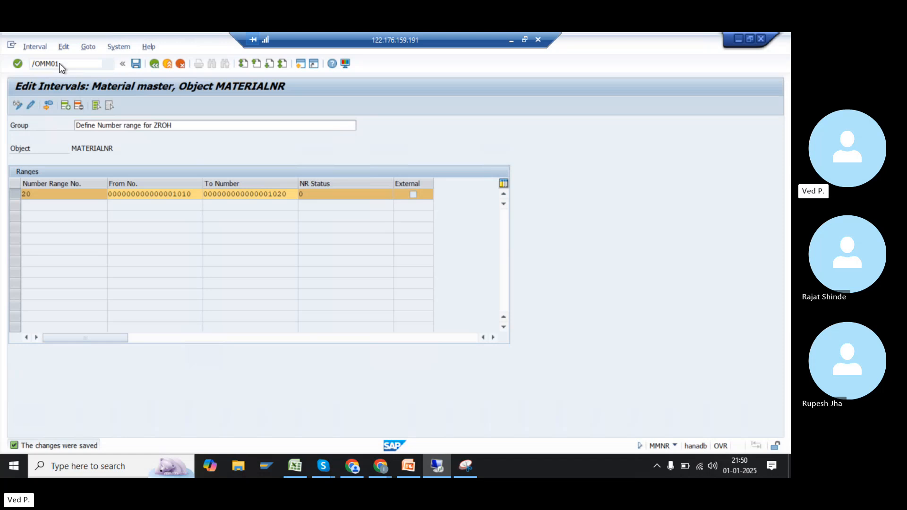
key(Return)
key(BackSpace)
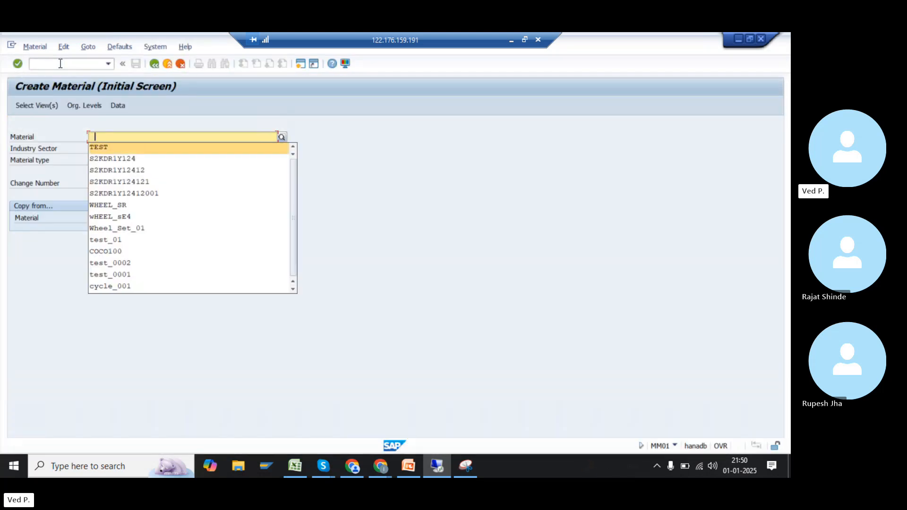
key(BackSpace)
click(98, 89)
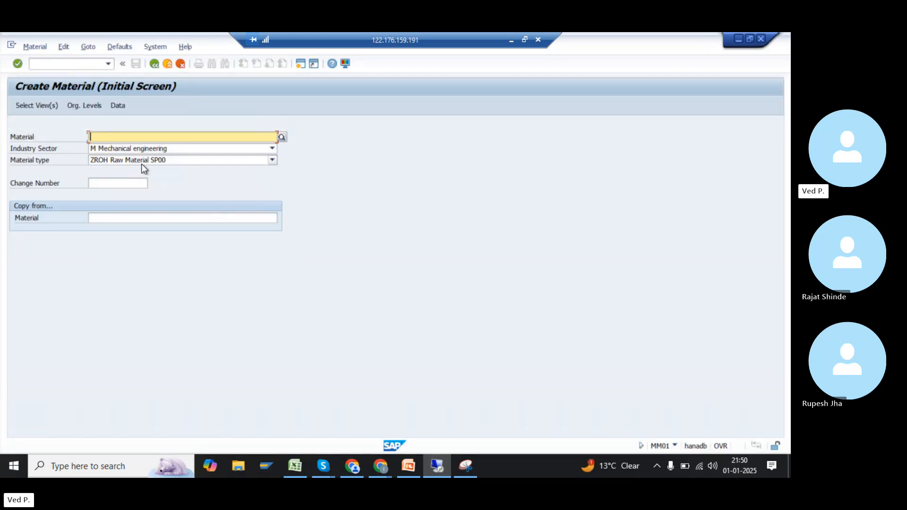
key(Return)
click(202, 177)
key(Return)
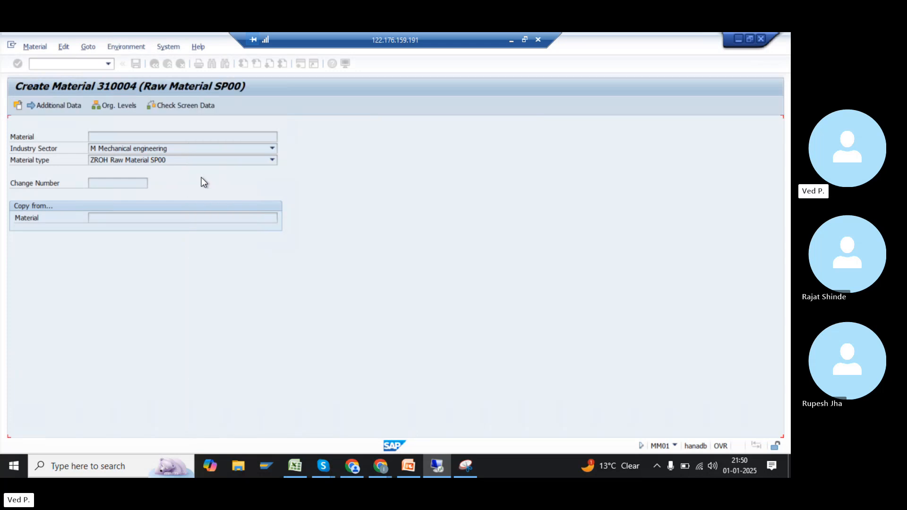
drag(99, 150, 49, 154)
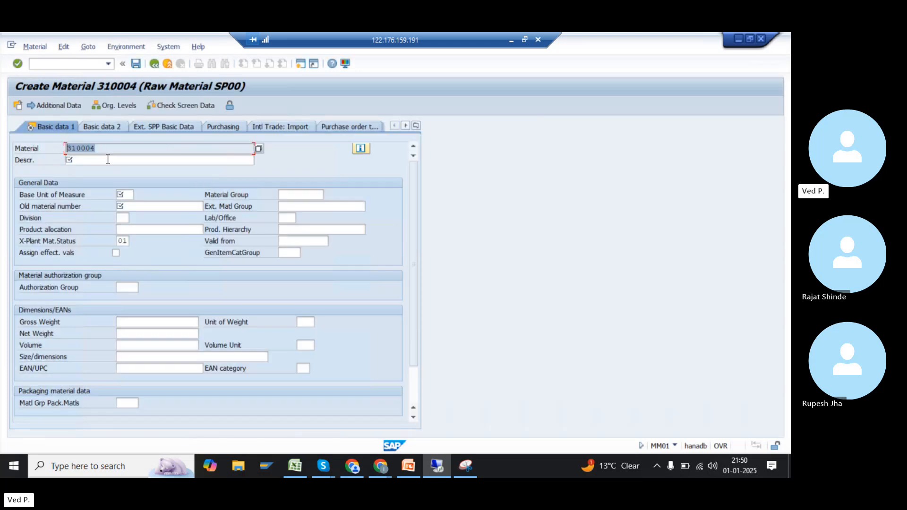
Restart MM01 and again start a ZROH material with a blank number in Basic Data 1 to recheck the assigned number
click(84, 63)
text(/nmm01)
key(Return)
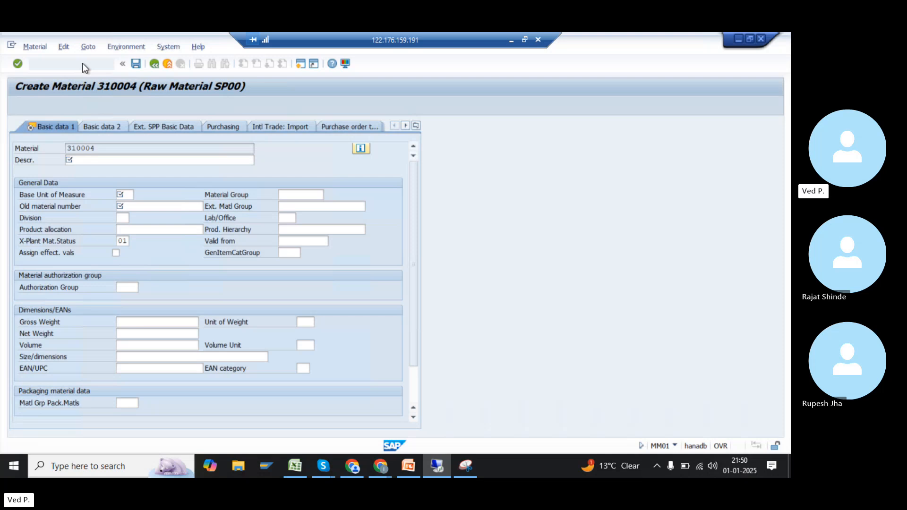
text(TEST)
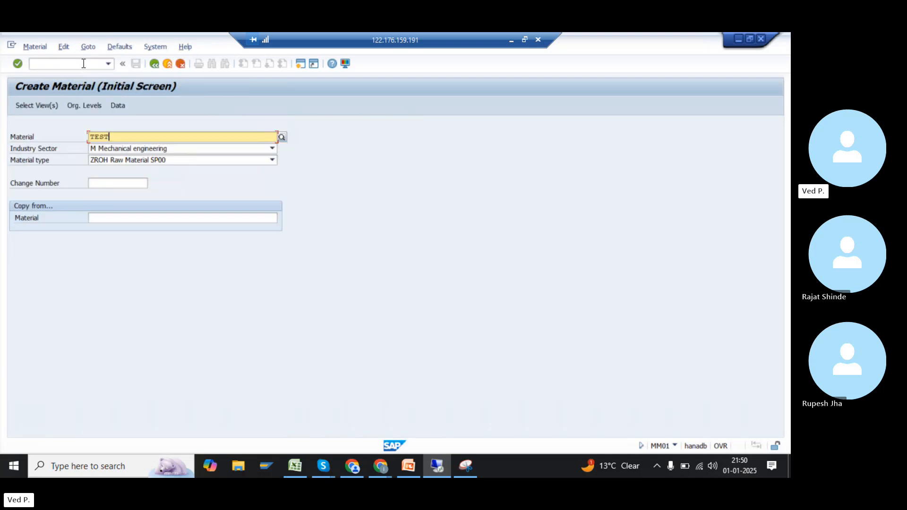
key(BackSpace)
key(BackSpace)
key(BackSpace)
key(BackSpace)
key(Return)
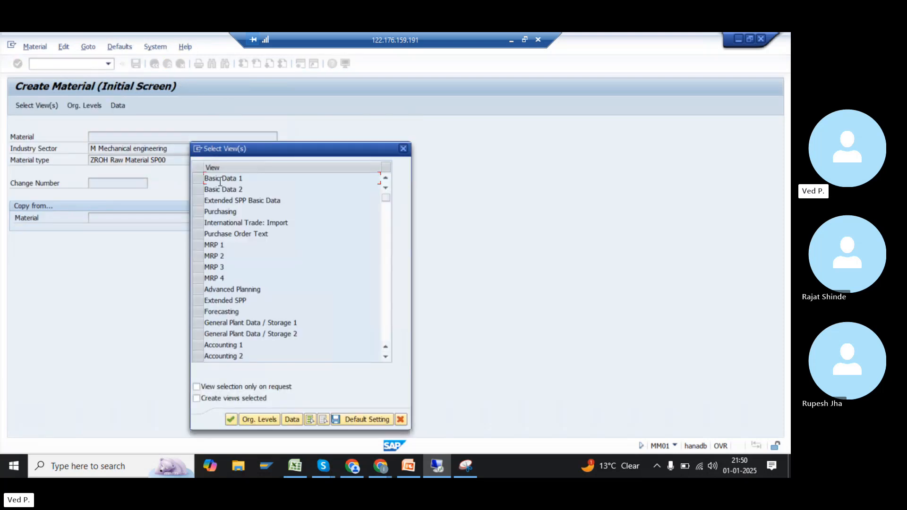
click(197, 178)
key(Return)
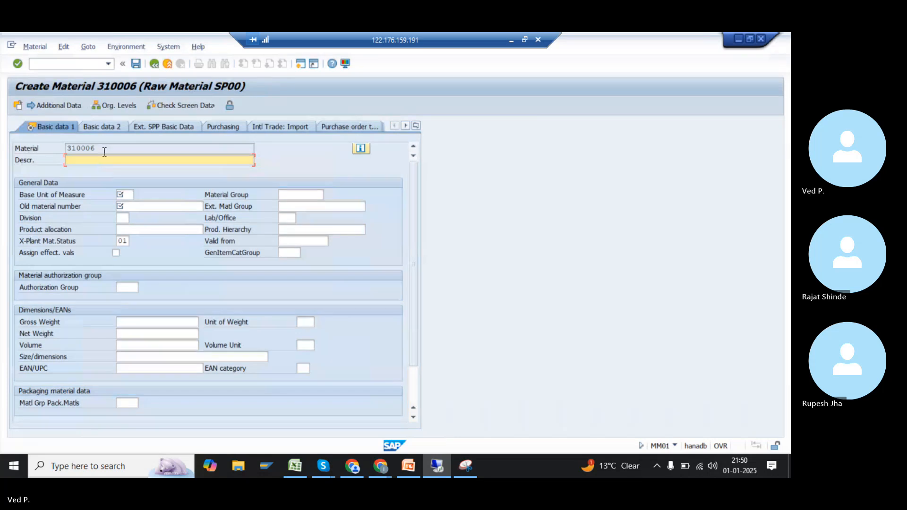
drag(105, 151, 57, 150)
Switch back to the MMNR session and review interval 20's number range number and its From and To limits
key(alt+Tab)
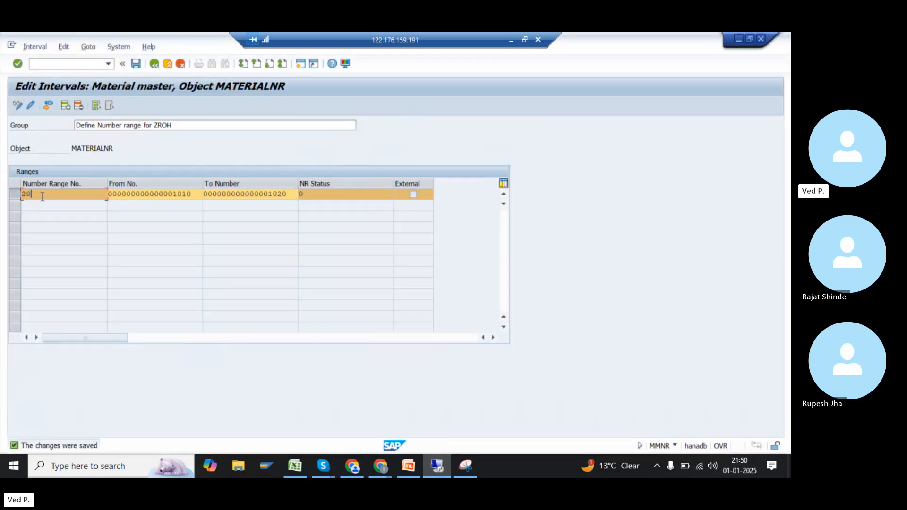
drag(40, 196, 22, 199)
click(12, 197)
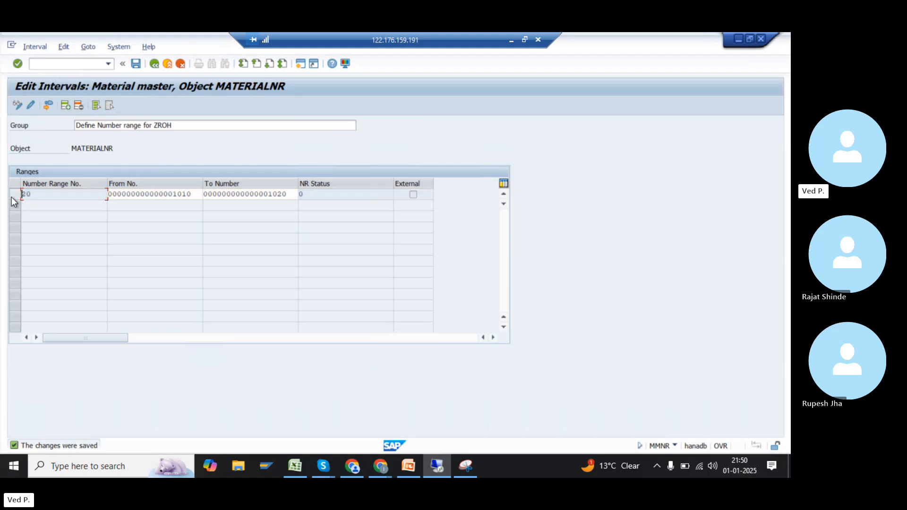
click(170, 194)
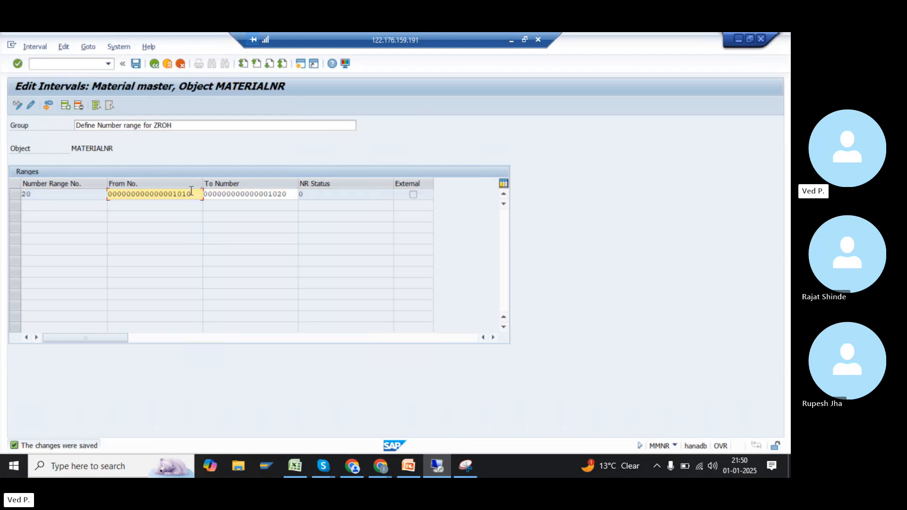
click(262, 195)
drag(262, 194, 294, 194)
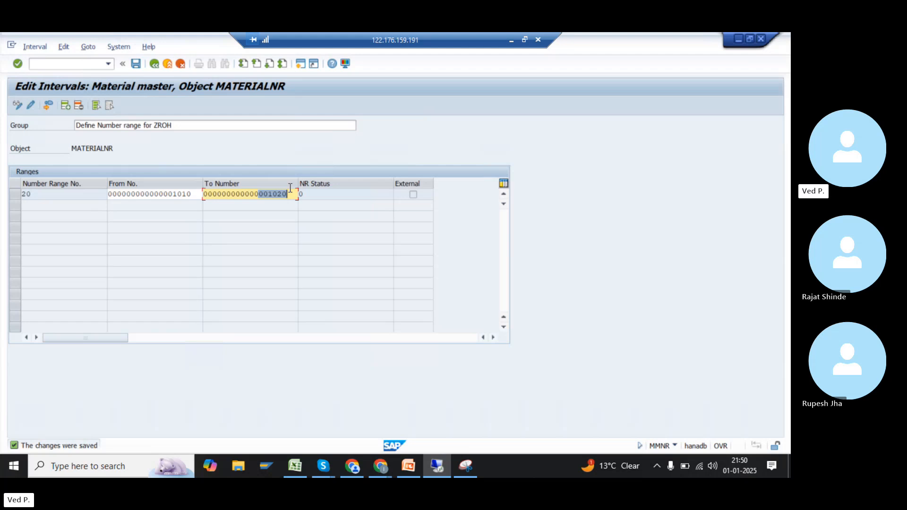
Return to the group overview, search it for ZROH, and go to the Raw Material SP00 element
click(154, 65)
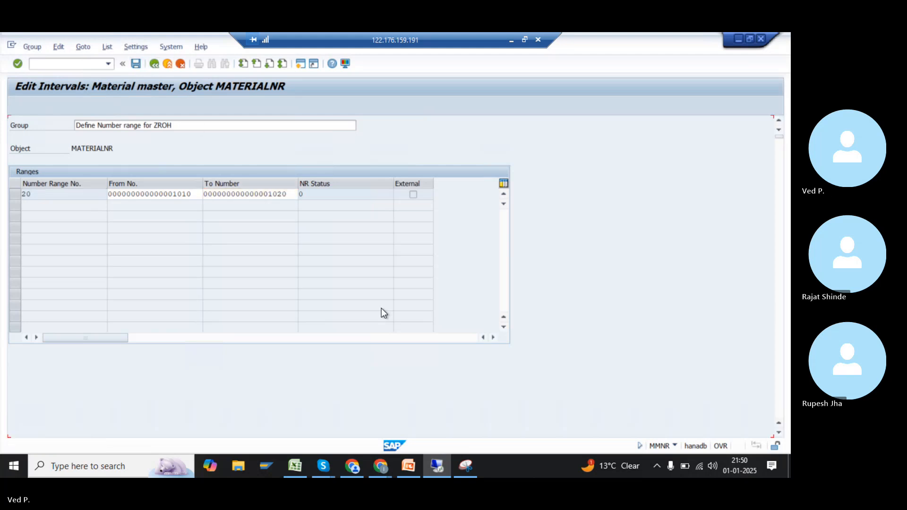
scroll(282, 303, down, 4)
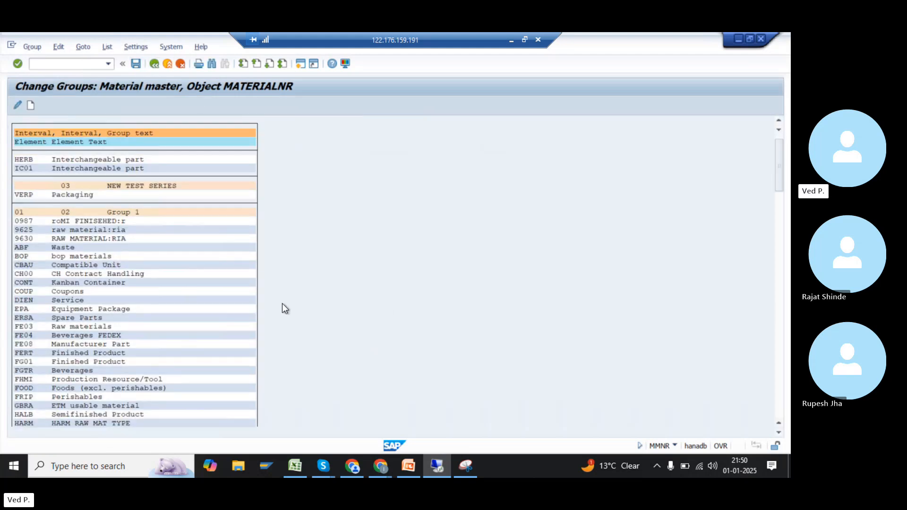
scroll(282, 304, down, 2)
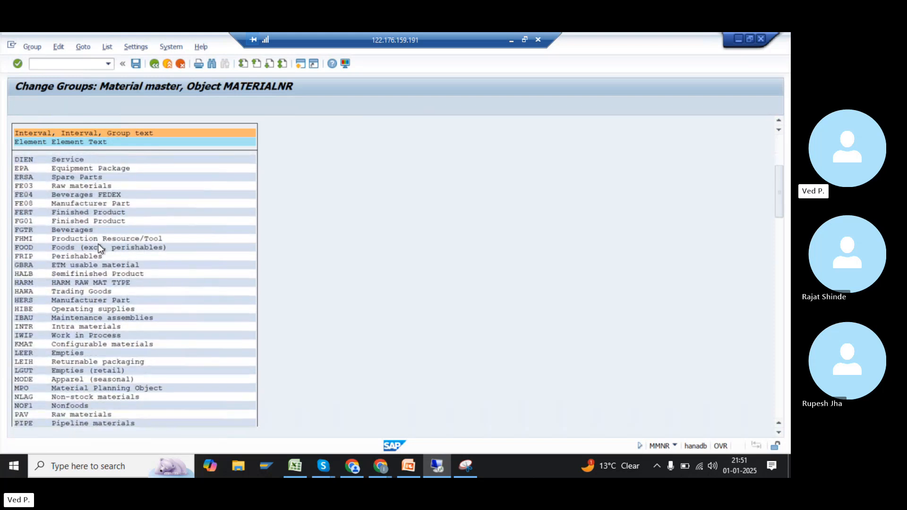
scroll(99, 247, down, 4)
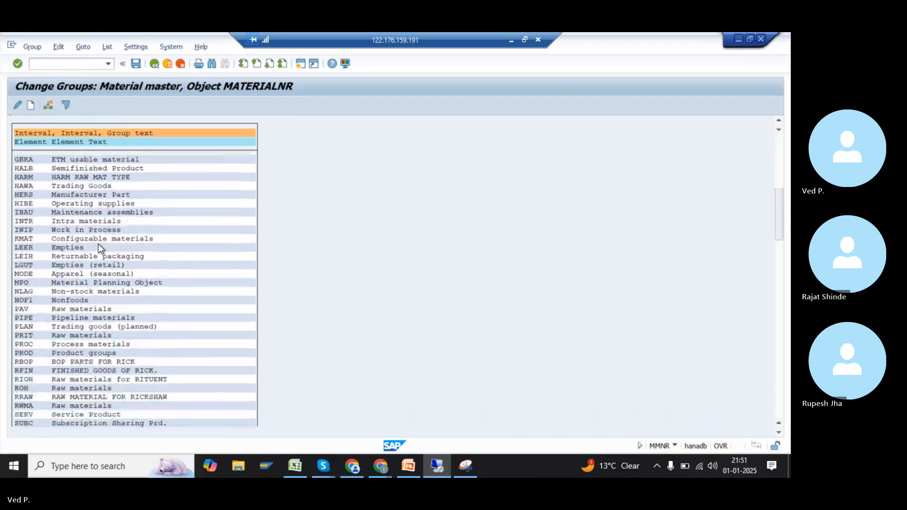
scroll(99, 247, down, 1)
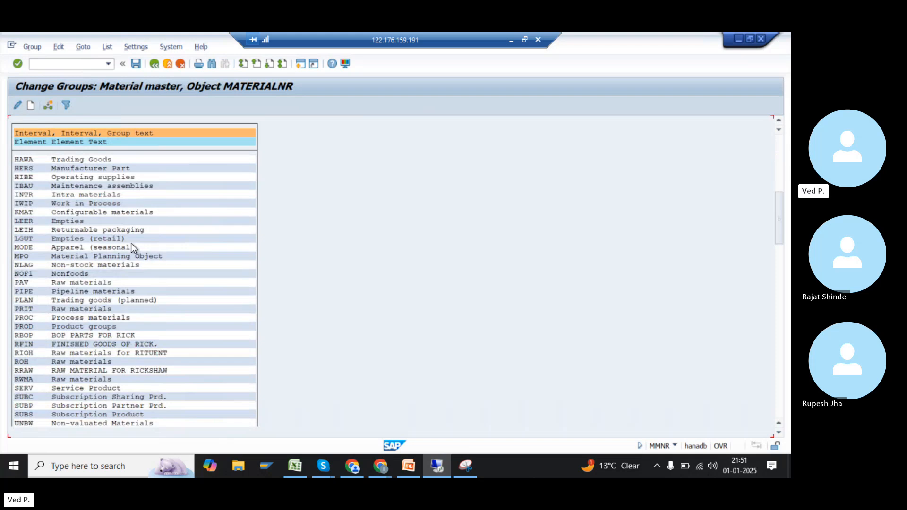
key(ctrl+f)
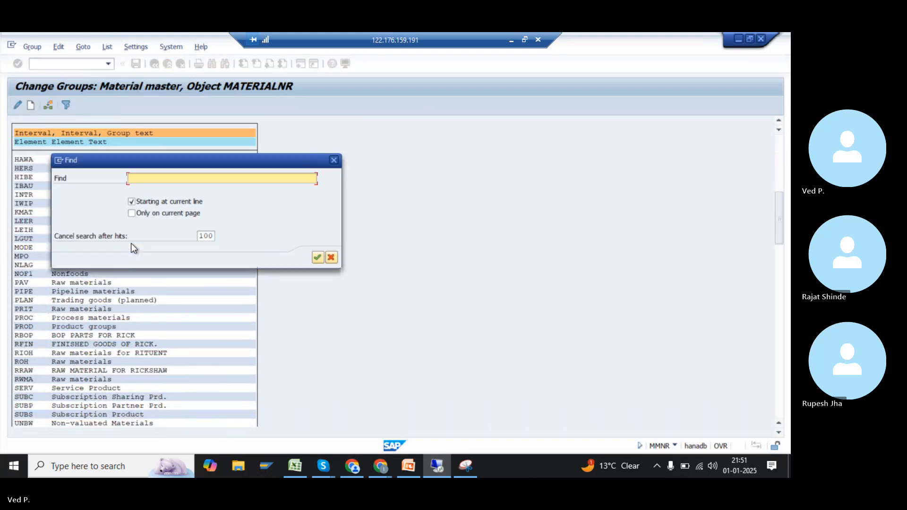
text(ZROH)
key(Return)
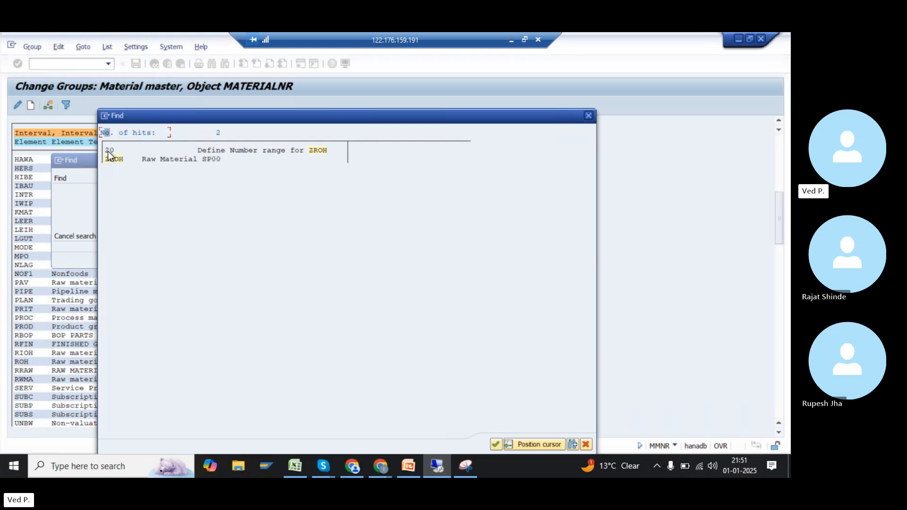
click(120, 159)
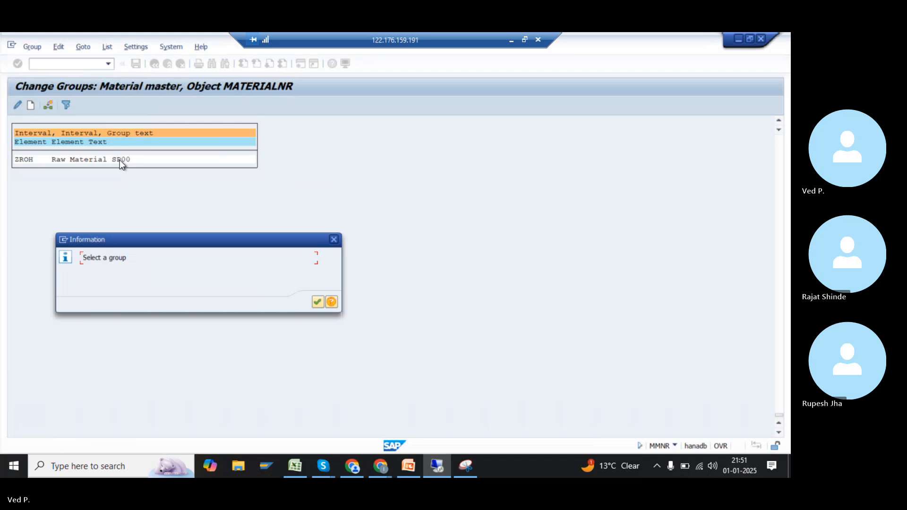
key(Return)
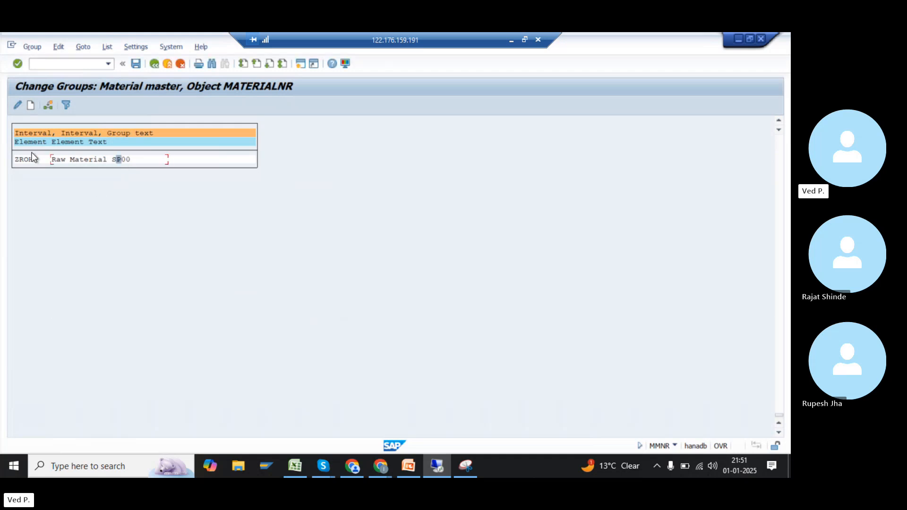
Assign the ZROH Raw Material SP00 element to the group 20 Define Number range for ZROH
click(24, 160)
click(74, 162)
right_click(75, 162)
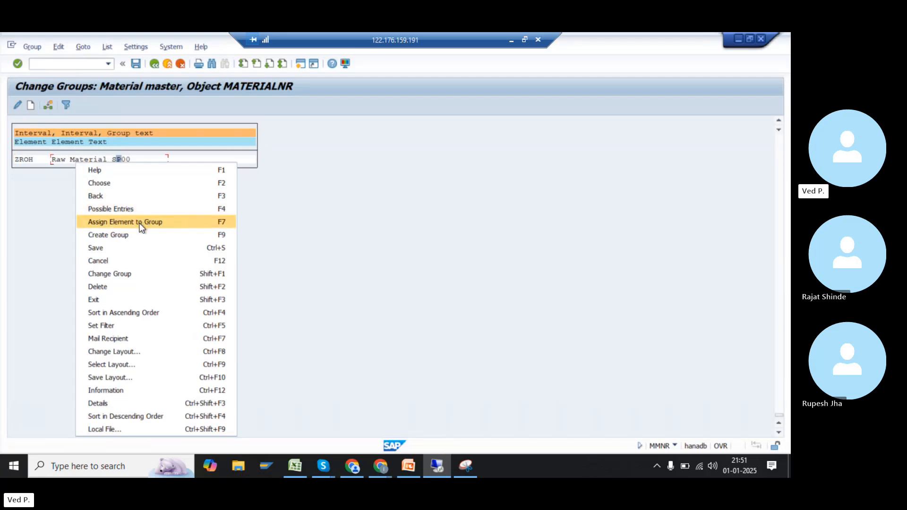
click(160, 226)
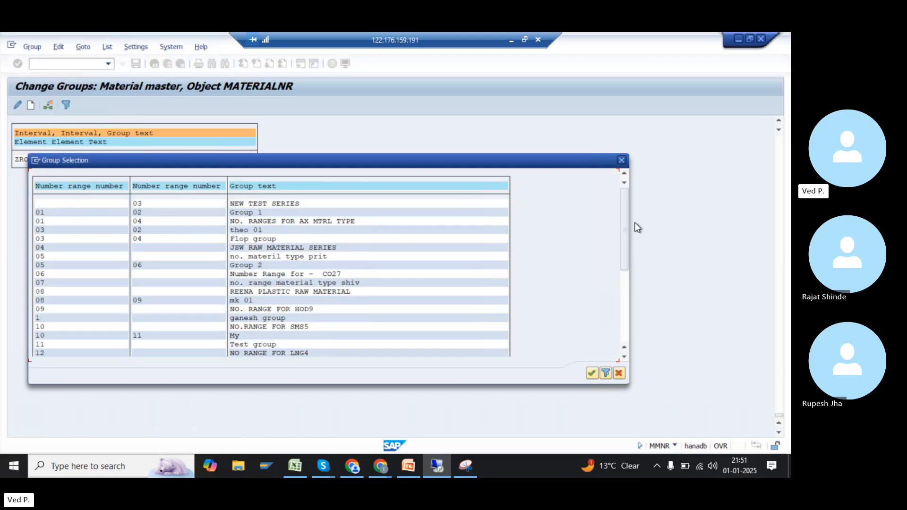
click(626, 309)
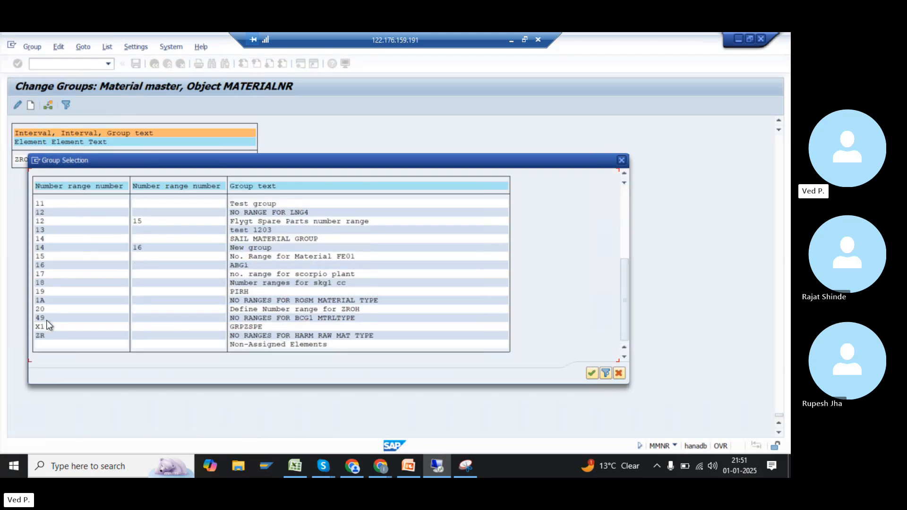
key(ctrl+y)
drag(373, 319, 18, 310)
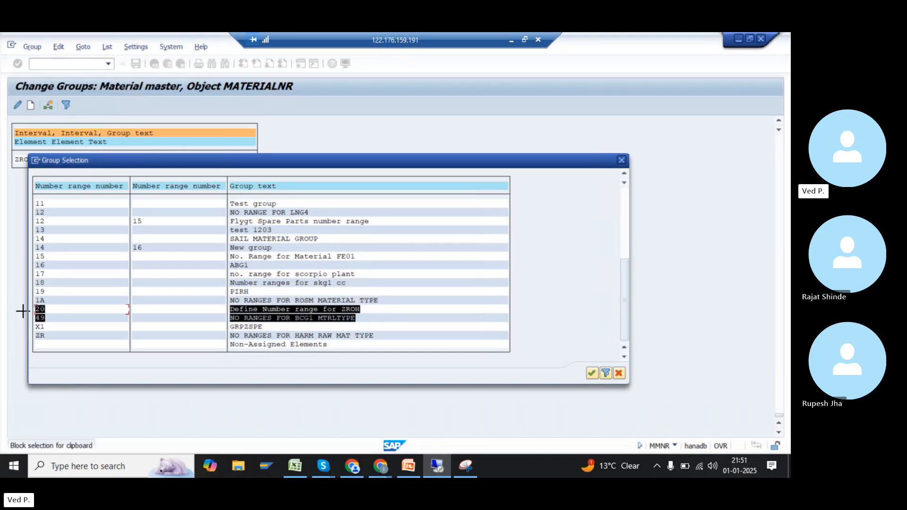
click(347, 309)
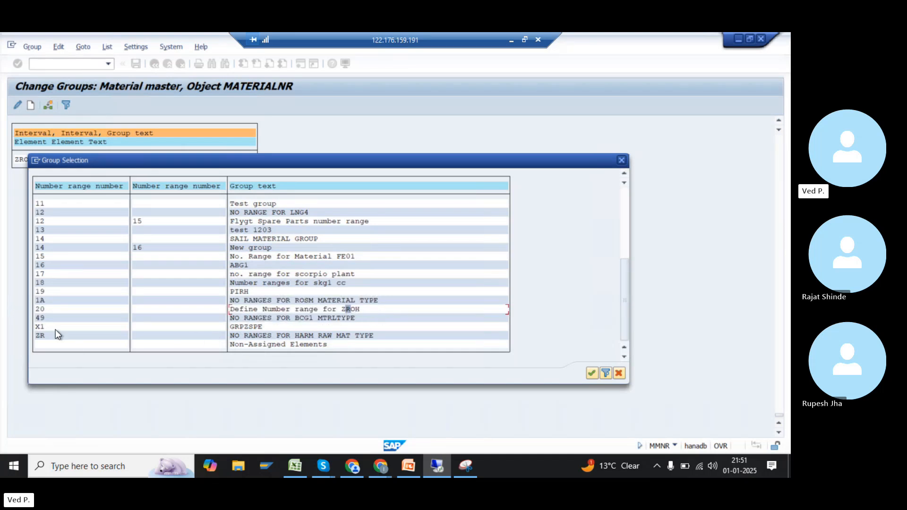
double_click(42, 310)
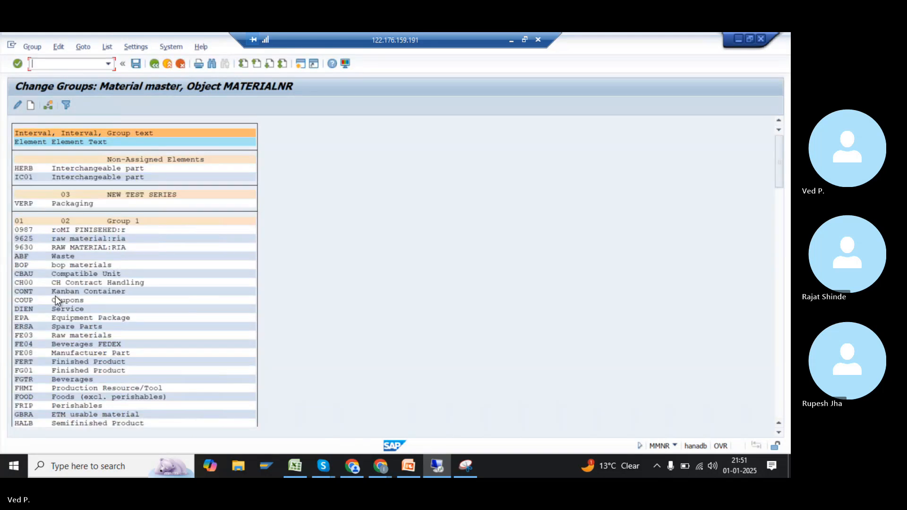
Search the group overview for ZROH and go to its element to check which group it belongs to
key(ctrl+f)
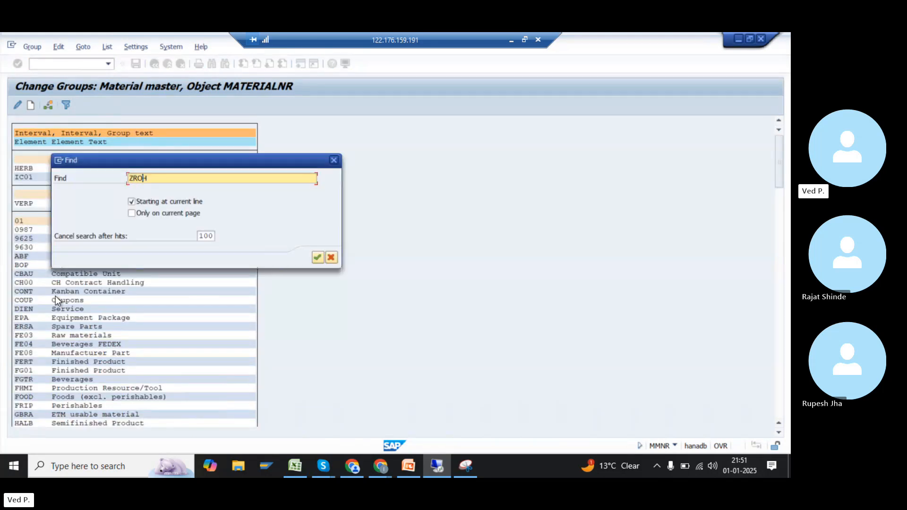
key(Return)
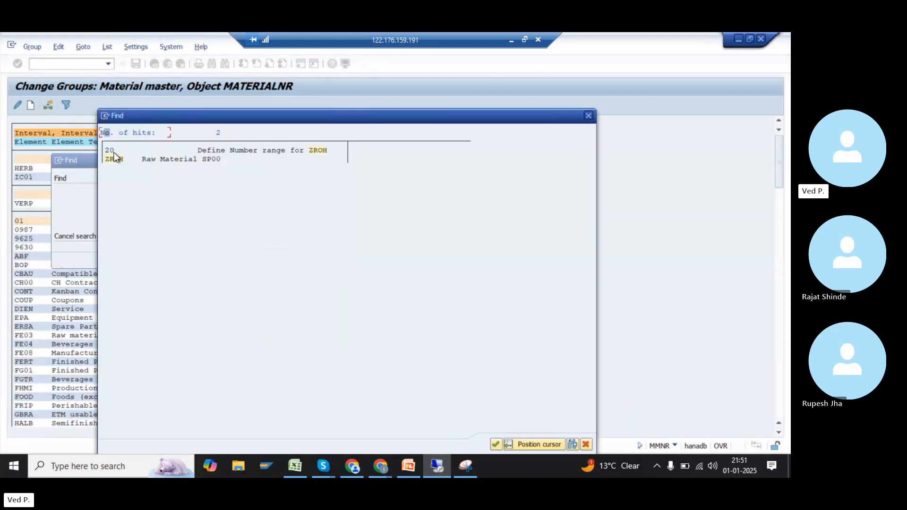
click(114, 160)
scroll(123, 248, up, 2)
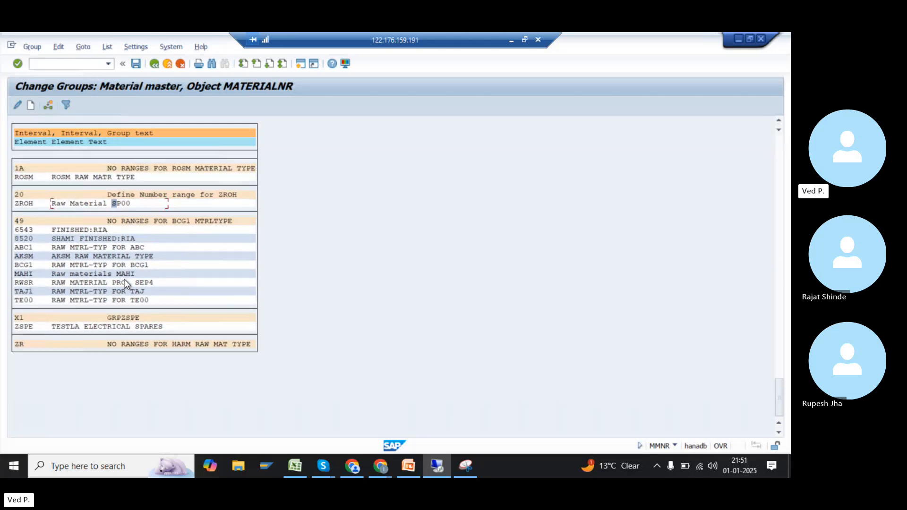
Capture the group overview in Snipping Tool, mark the ZROH assignment under interval 20 in red, and return to SAP
click(465, 467)
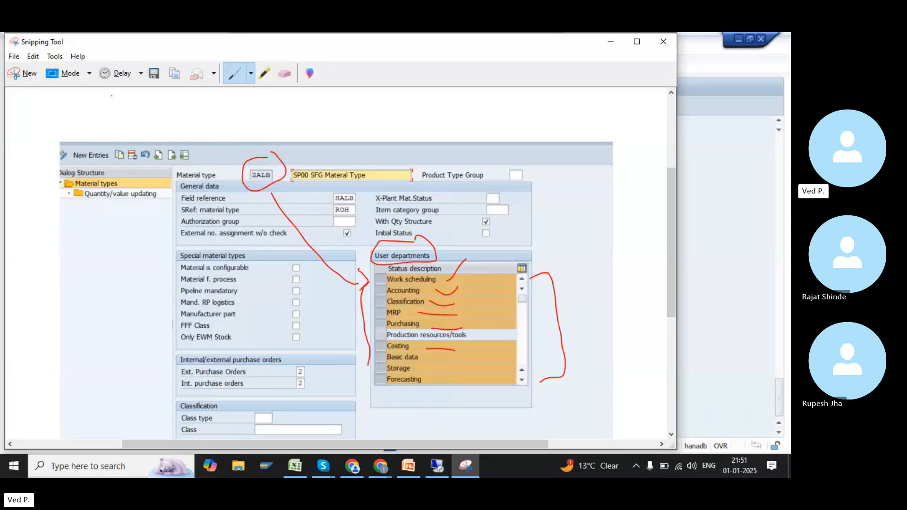
click(59, 75)
drag(2, 75, 464, 401)
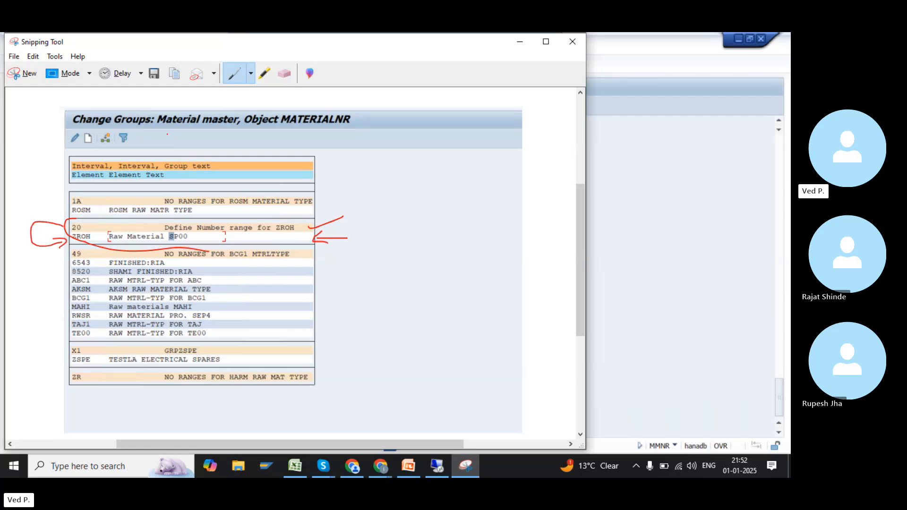
click(520, 41)
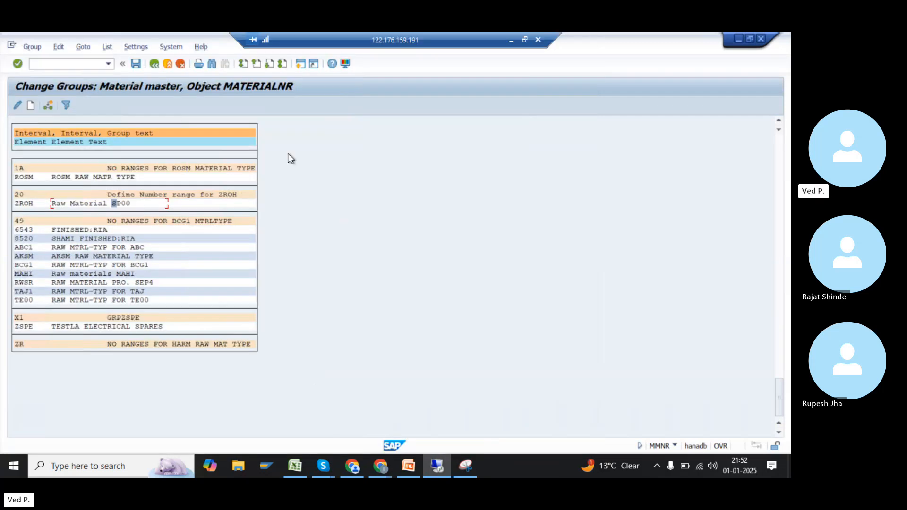
Save the group assignment, then restart MM01 and start a ZROH material with a blank number in Basic Data 1
click(135, 65)
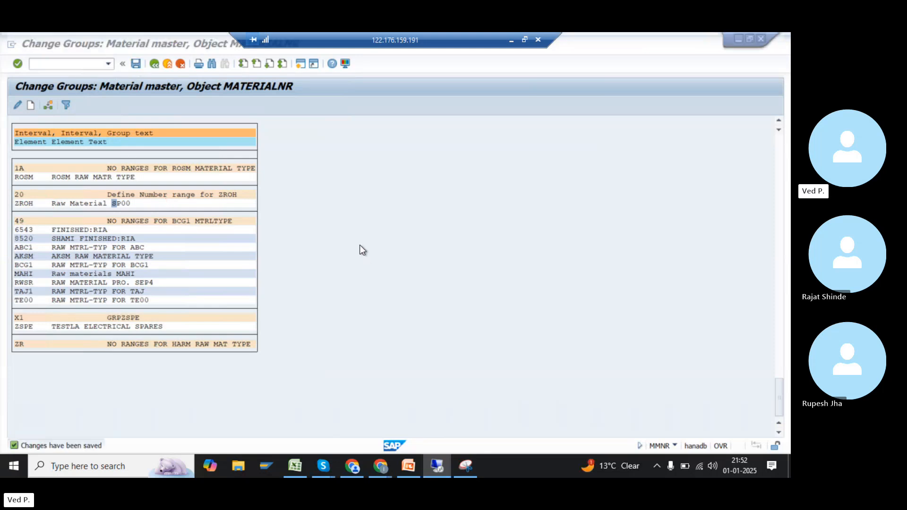
key(alt+Tab)
click(90, 63)
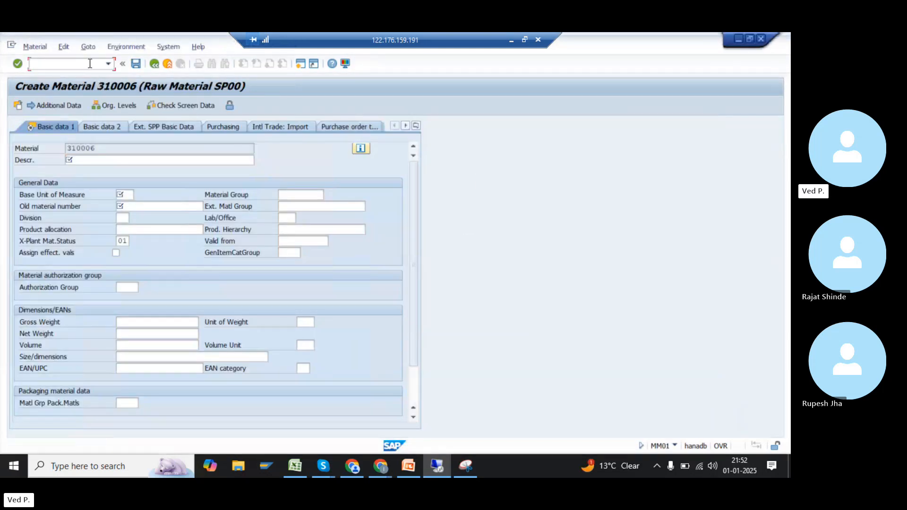
text(/NMM01)
key(Return)
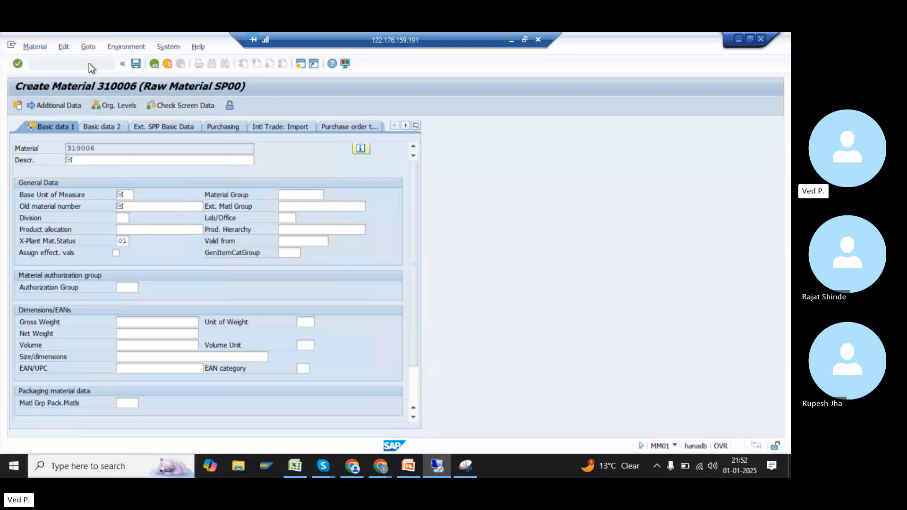
key(Return)
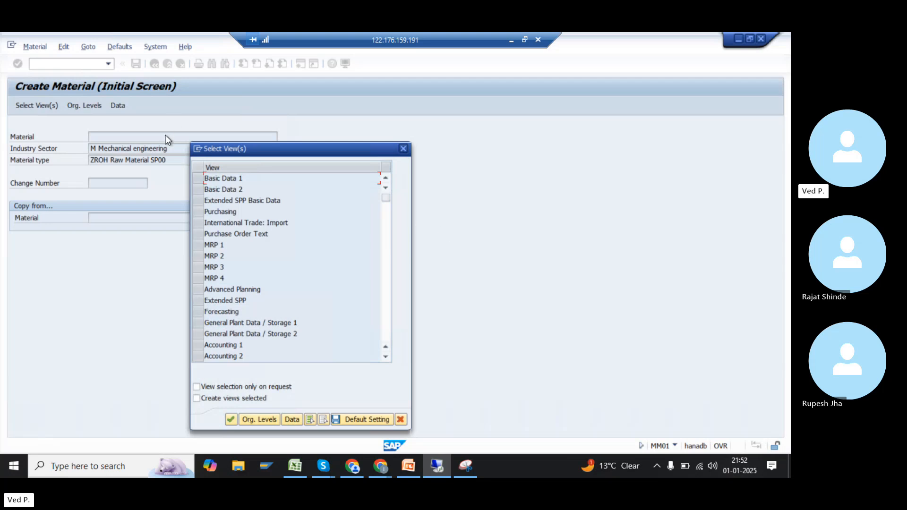
click(197, 178)
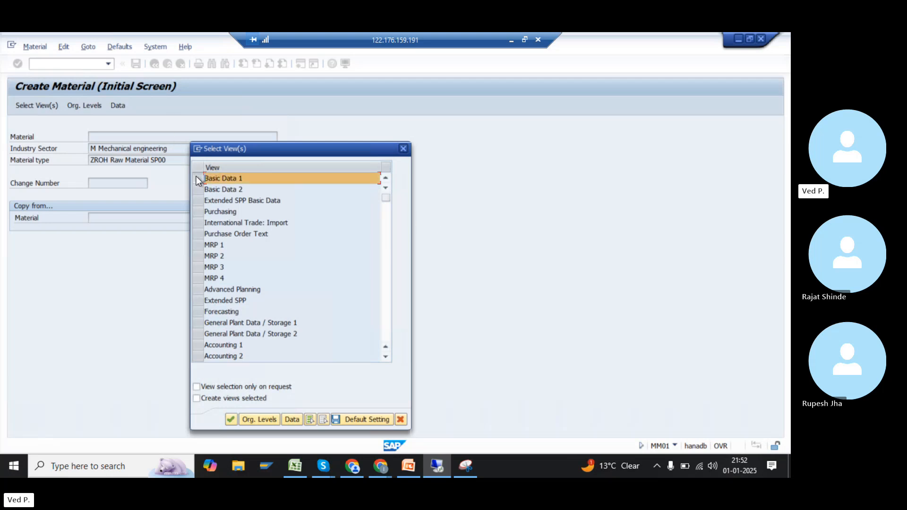
key(Return)
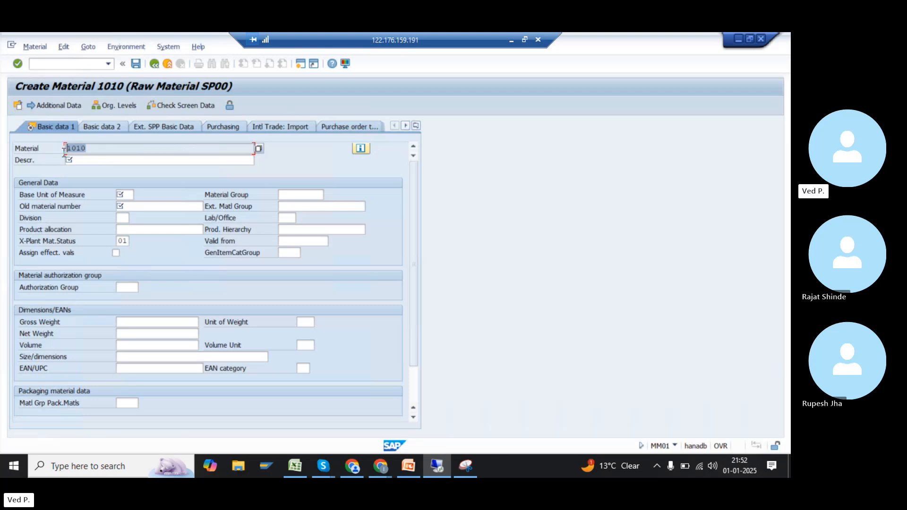
Describe the material as TEST MATERIAL _01 with base unit EA, fill in the old material number, and save it
click(87, 161)
text(TE)
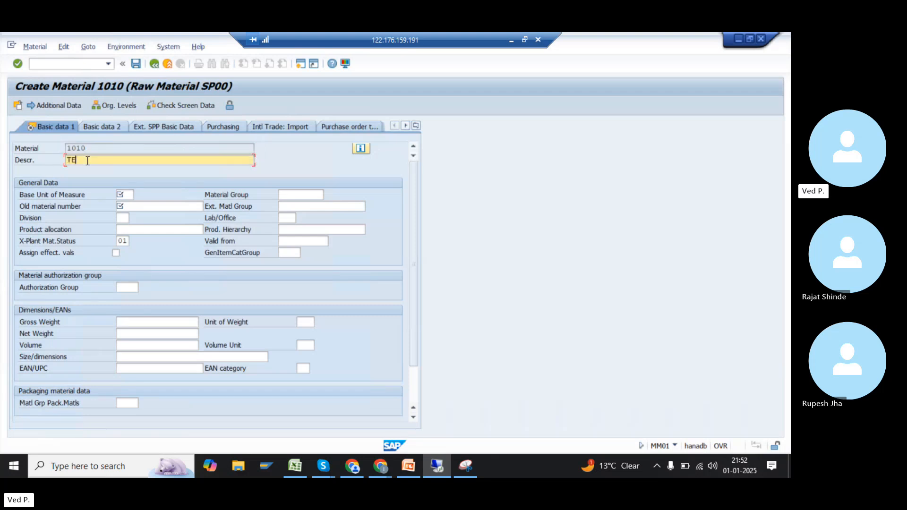
text(ST MATERIAL _01)
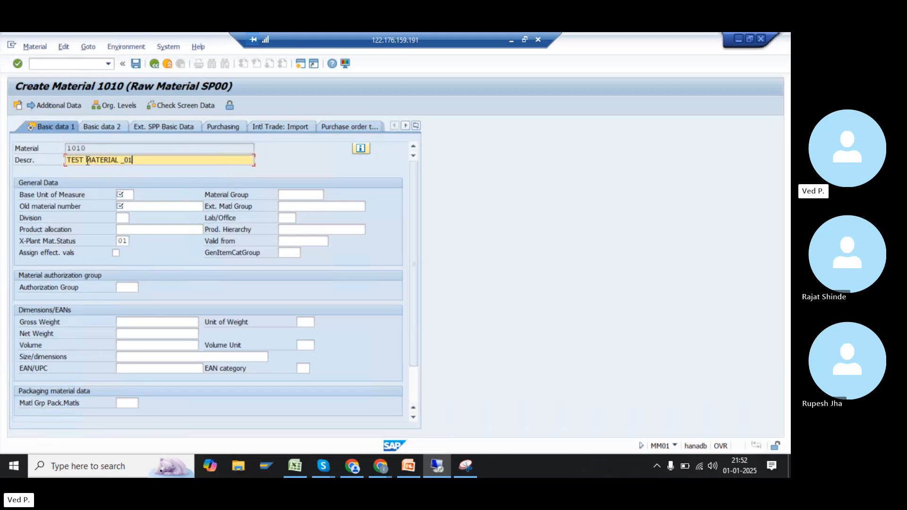
key(Tab)
key(Tab)
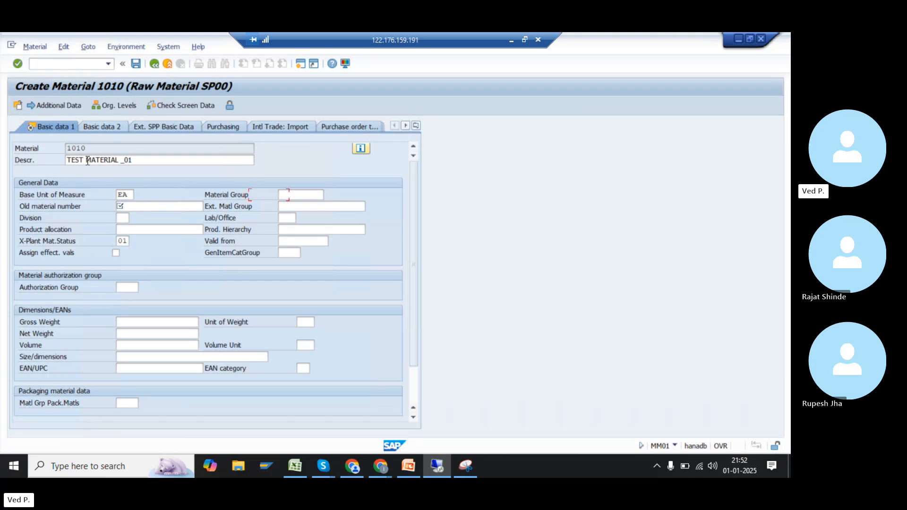
text(R)
key(Return)
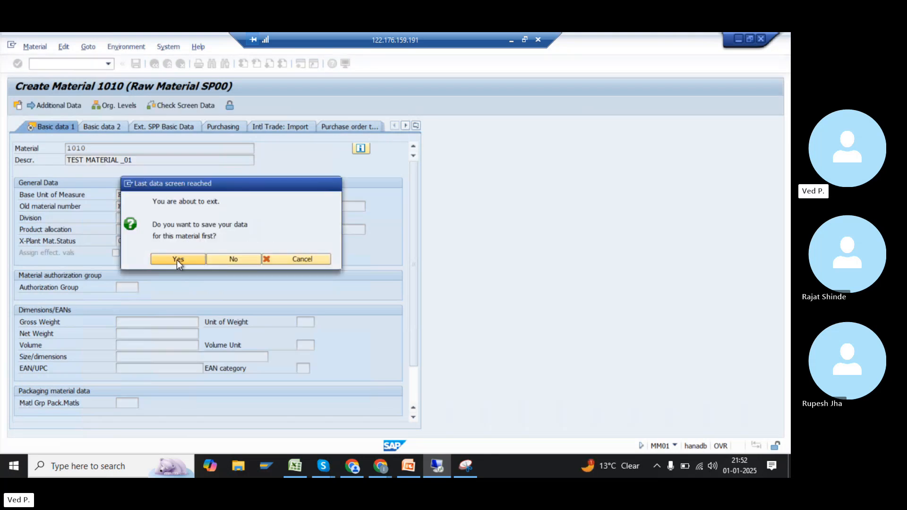
click(177, 259)
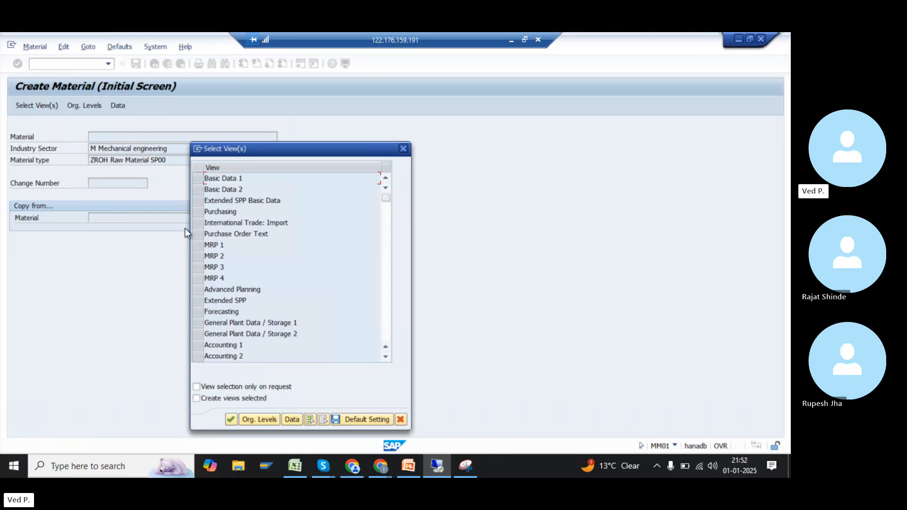
Start another ZROH material in the Basic Data 1 view and describe it as TEST MATERIAL _02
click(203, 182)
key(Return)
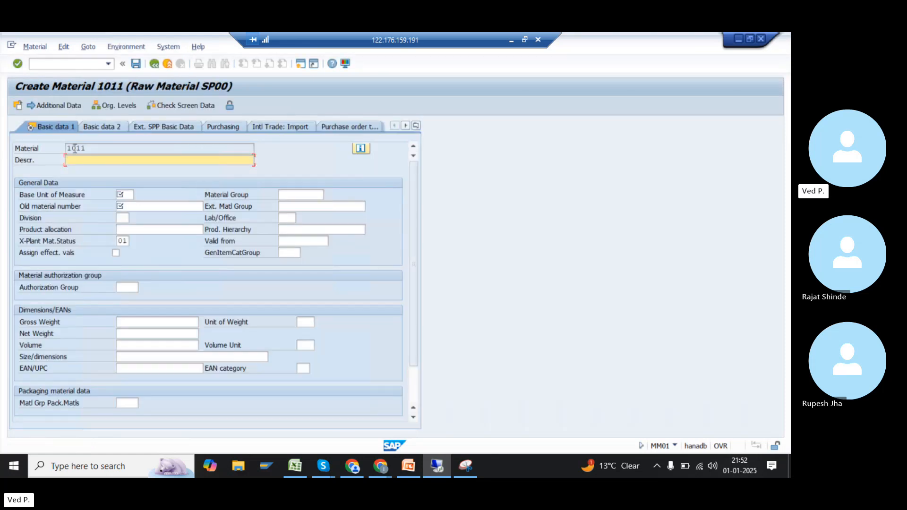
text(TEST)
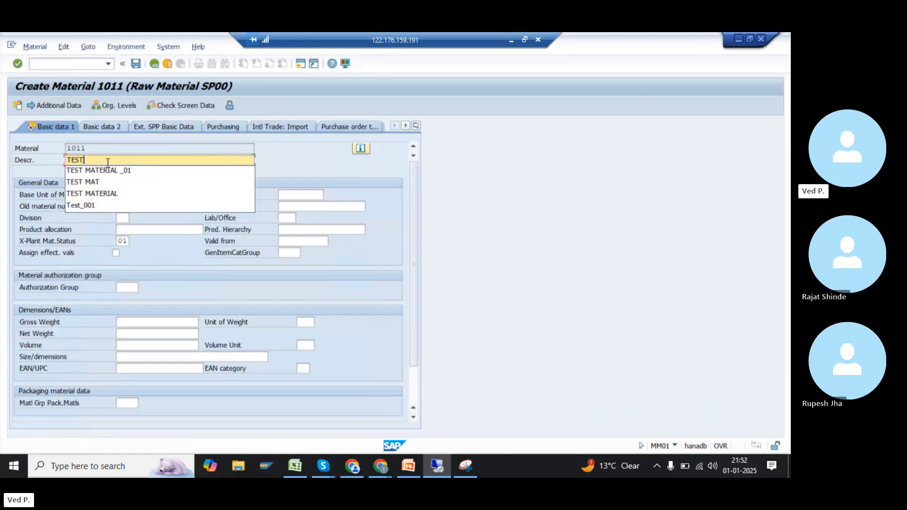
key(Down)
key(Return)
key(BackSpace)
text(2)
Set the base unit of measure to EA, fill in the old material number, and save the material
click(127, 194)
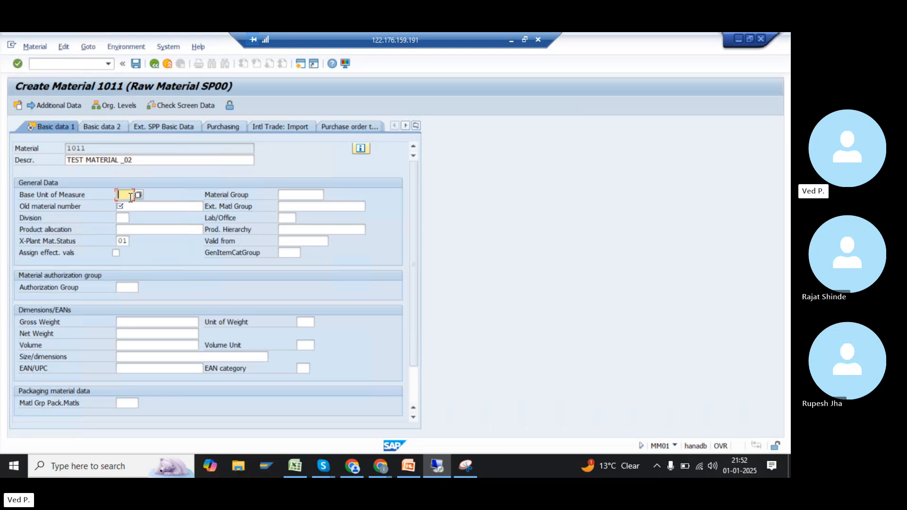
text(ea)
key(Tab)
key(F3)
key(Tab)
key(Return)
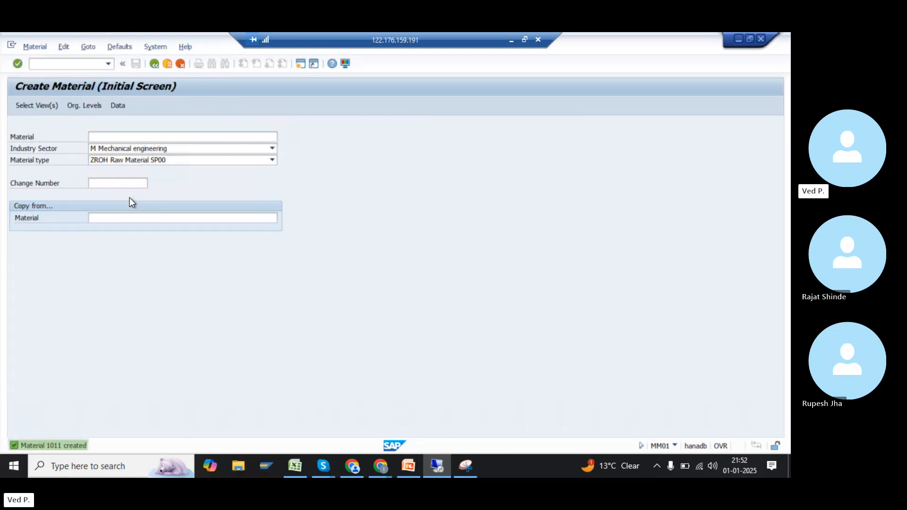
Create a third ZROH material in Basic Data 1 with description TEST MATERIAL _02, base unit EA and old material number KG
key(Return)
click(194, 183)
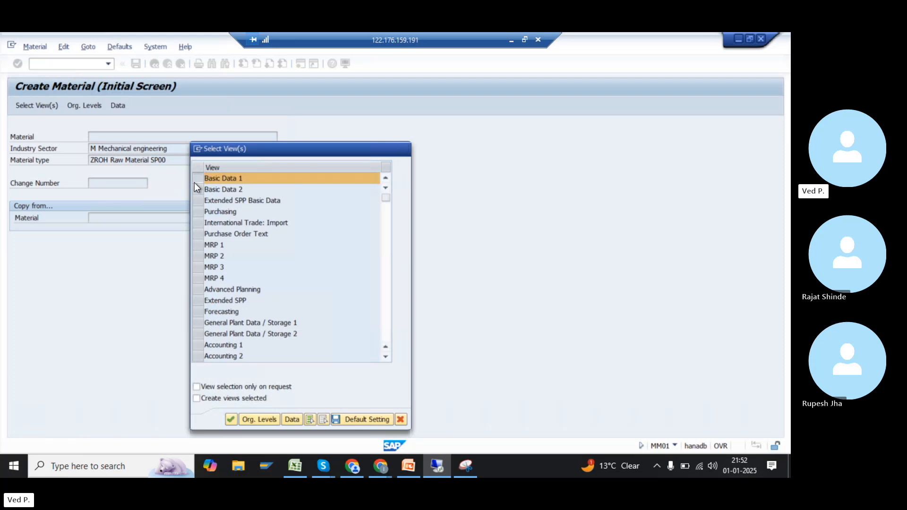
key(Return)
text(TEST MATERIAL _02)
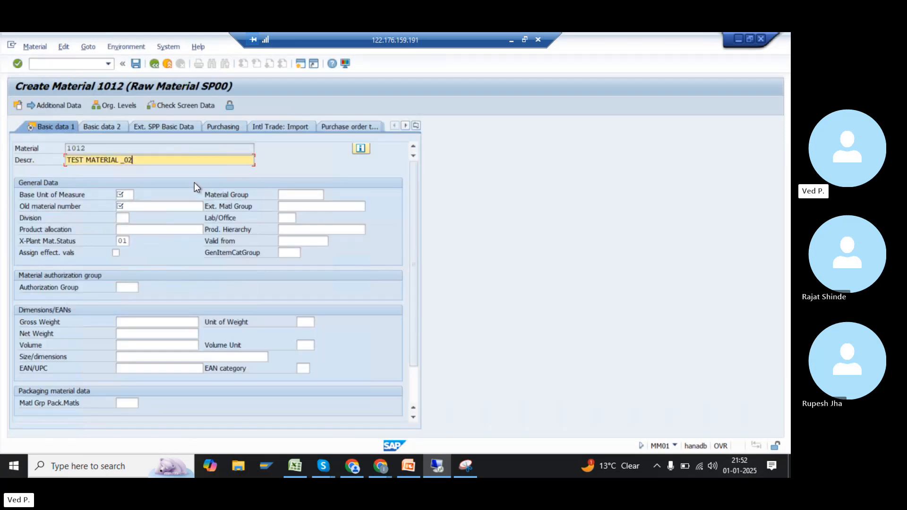
key(Tab)
text(ea)
key(Tab)
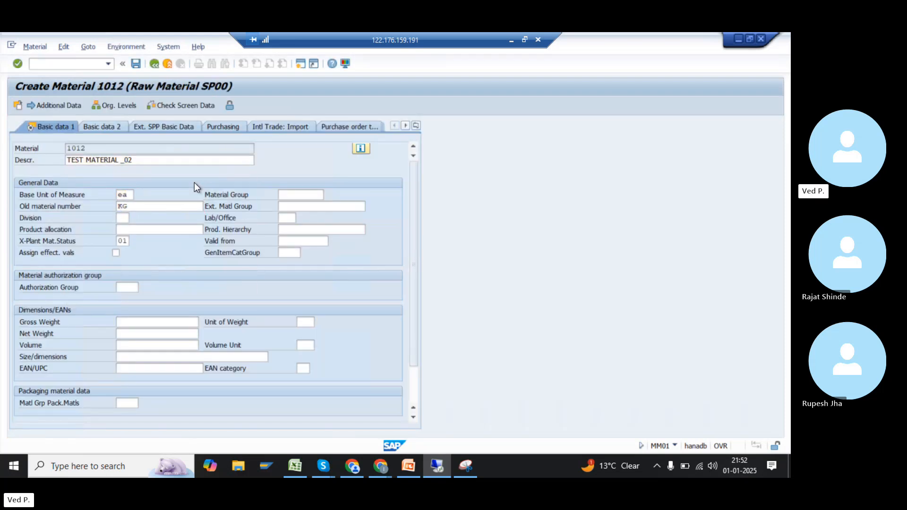
key(Return)
key(Return)
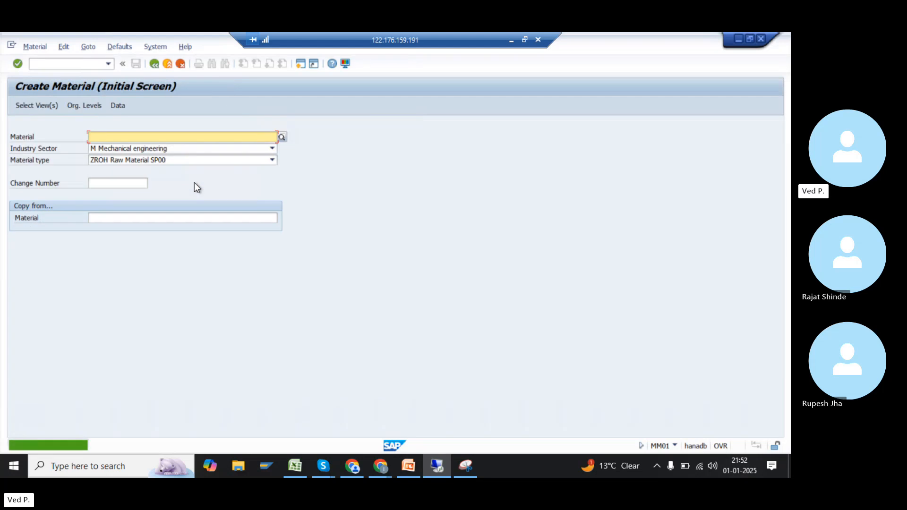
Start a fourth ZROH material in Basic Data 1 with description TEST MATERIAL _02 and base unit EA
key(Return)
key(Return)
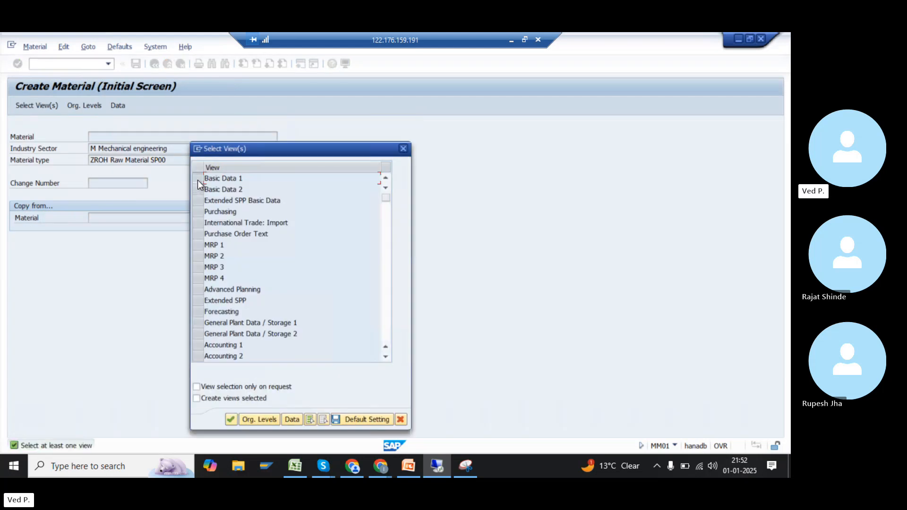
click(198, 180)
key(Return)
text(TEST MATERIAL _02)
key(Tab)
text(ea)
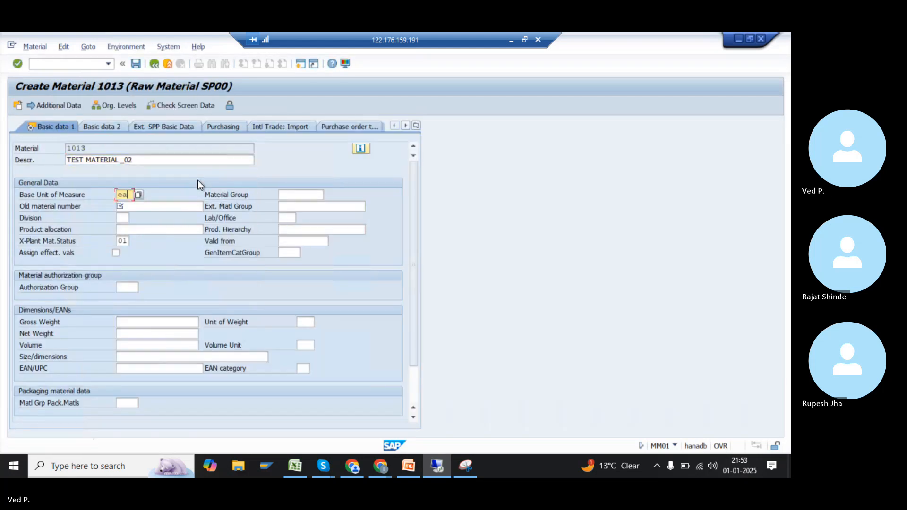
Set the old material number to KG, save the material, and open view selection for another ZROH material
key(Tab)
text(KG)
key(Return)
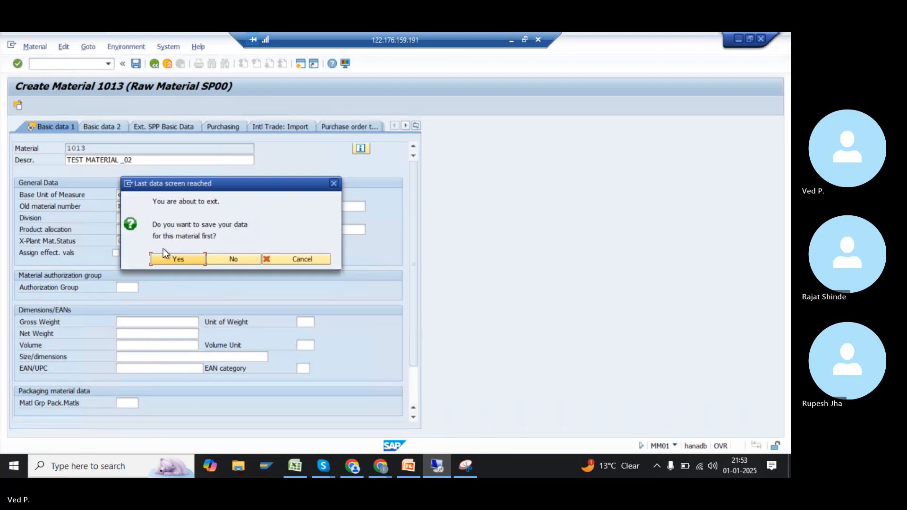
click(157, 259)
key(Return)
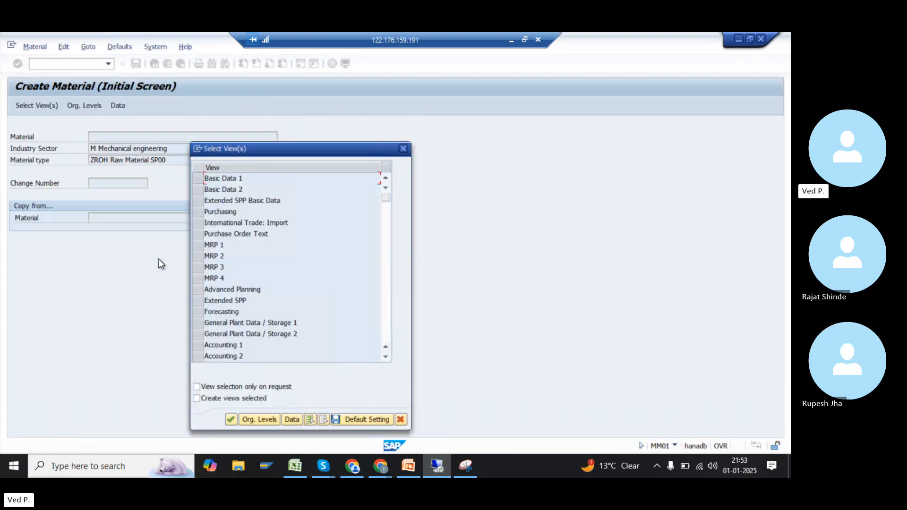
Create a fifth ZROH material in Basic Data 1 with description TEST MATERIAL _02, base unit EA and old material number KG, and save it
click(198, 179)
key(Return)
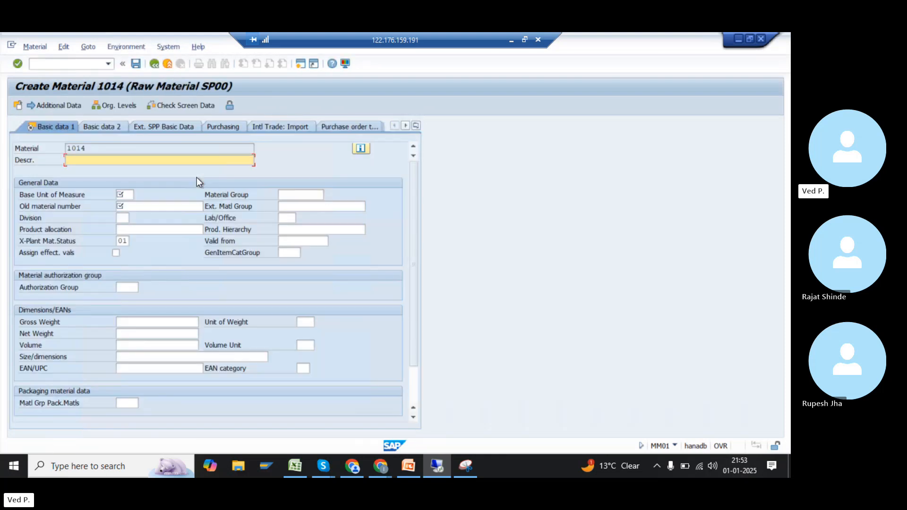
text(TEST MATERIAL _02)
key(Tab)
key(Down)
key(Tab)
key(Down)
key(Return)
key(Return)
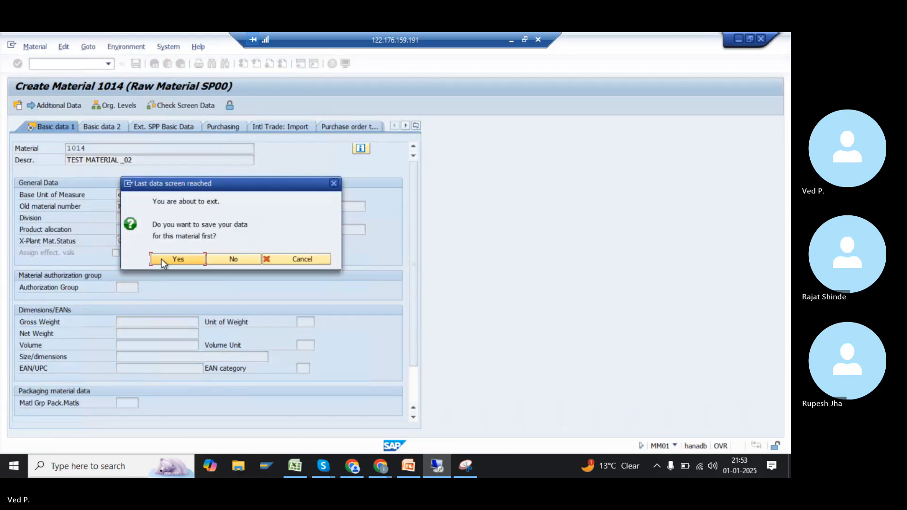
click(161, 259)
key(Return)
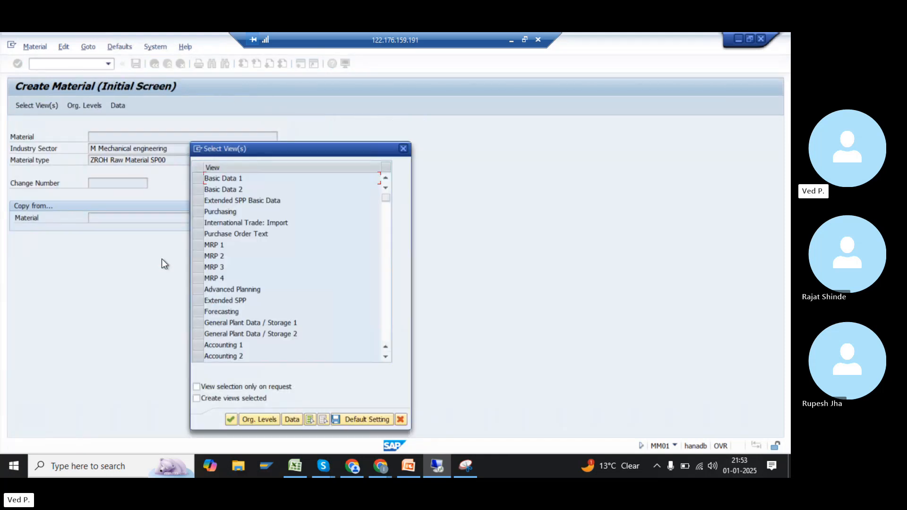
Make Basic Data 1 the default view and start a sixth ZROH material with description TEST MATERIAL _02 and base unit EA
click(198, 179)
click(350, 416)
key(Down)
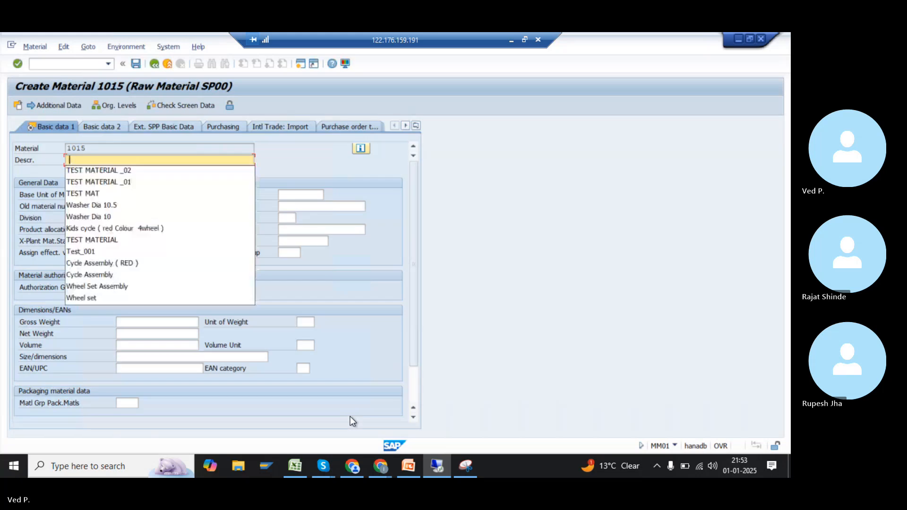
key(Down)
key(Return)
key(Tab)
text(ea)
key(Tab)
key(Tab)
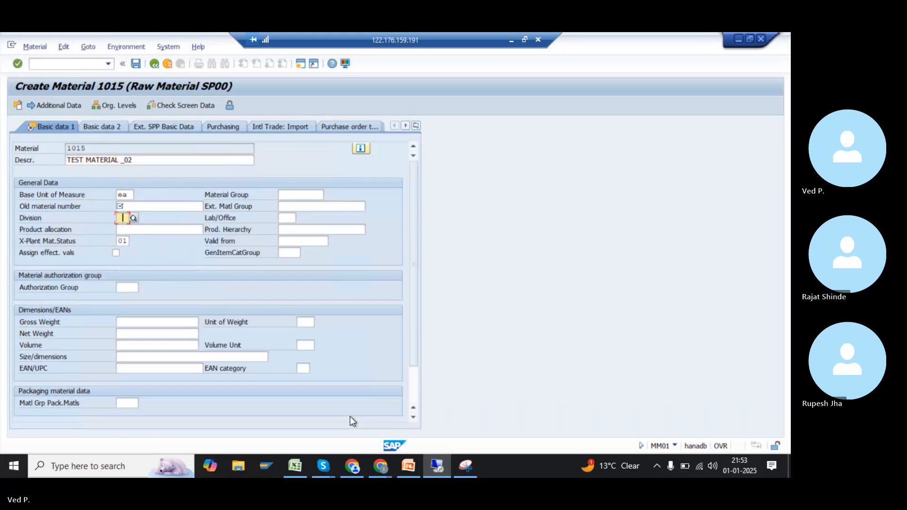
Set the sixth material's old material number to KG, save it, and open view selection for another ZROH material
key(shift+Tab)
key(space)
key(Down)
key(Return)
key(Return)
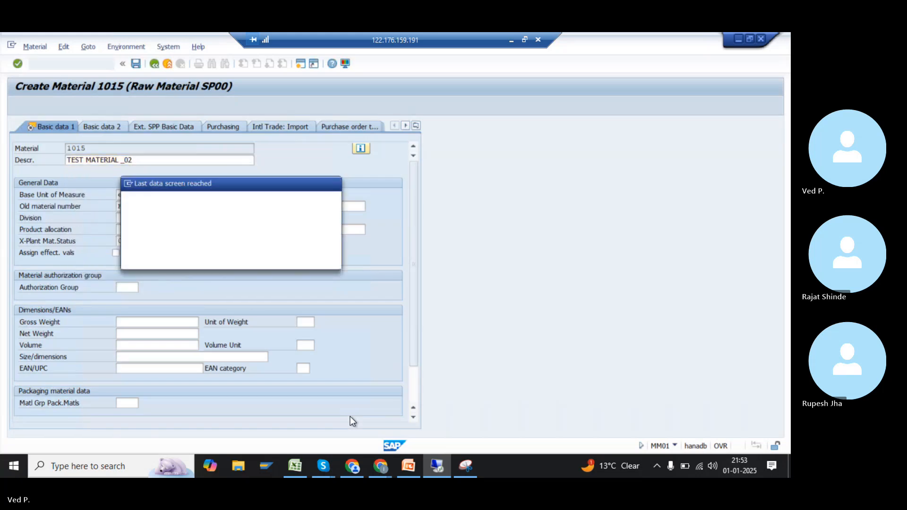
key(Return)
key(Return)
key(Return)
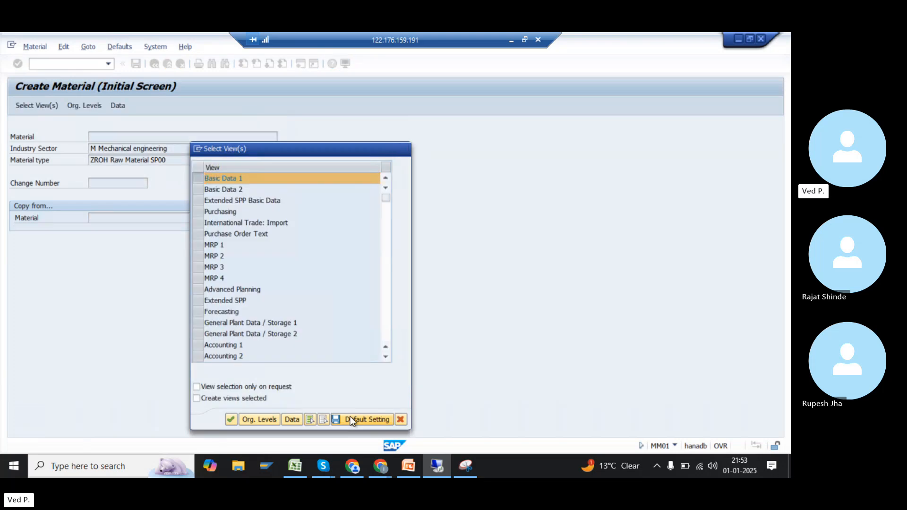
Create a seventh ZROH material with description TEST MATERIAL _02, base unit EA and old material number KG, and save it
key(Return)
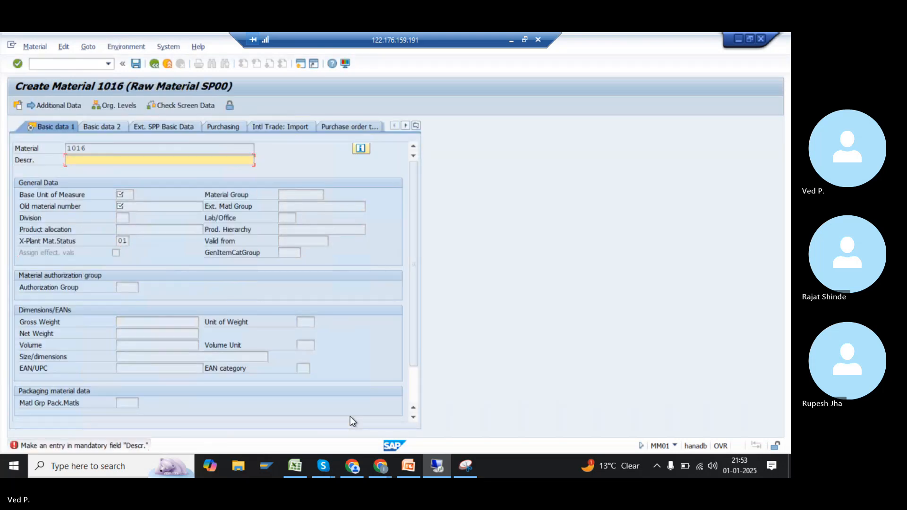
key(space)
key(Down)
key(Return)
key(Return)
key(space)
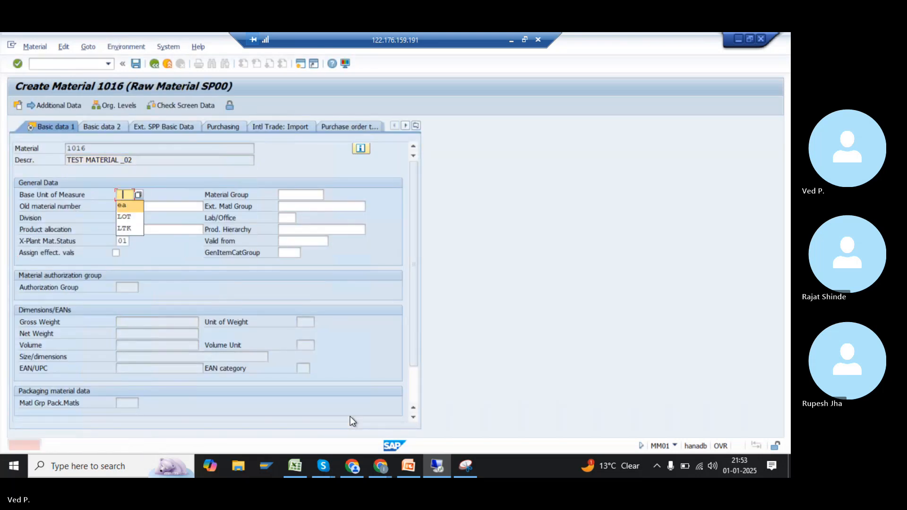
key(Tab)
text(RM)
key(Return)
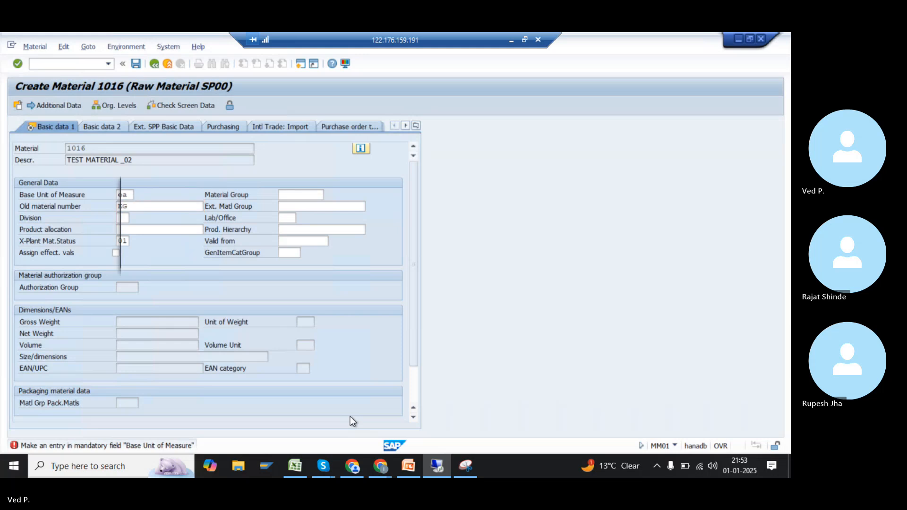
key(Return)
key(Return)
key(Return)
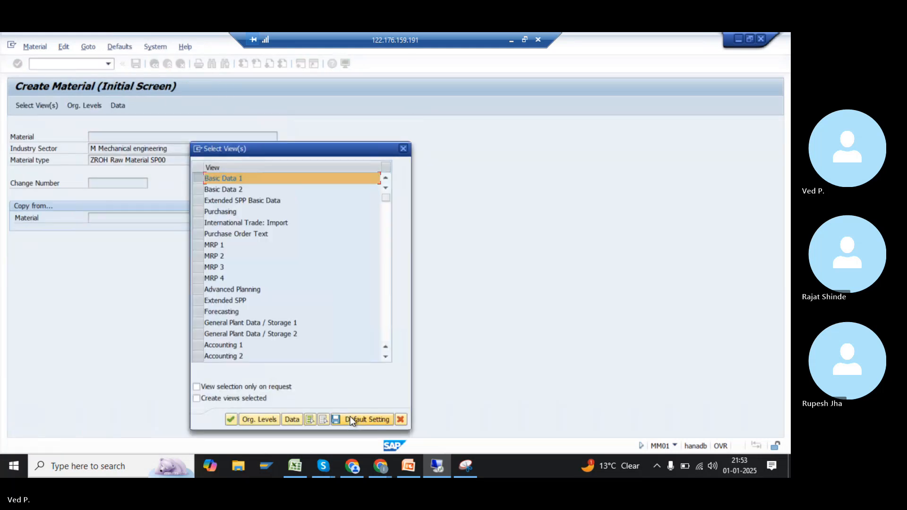
Create an eighth ZROH material with description TEST MATERIAL _02, base unit EA and old material number KG, and save it
key(space)
key(Tab)
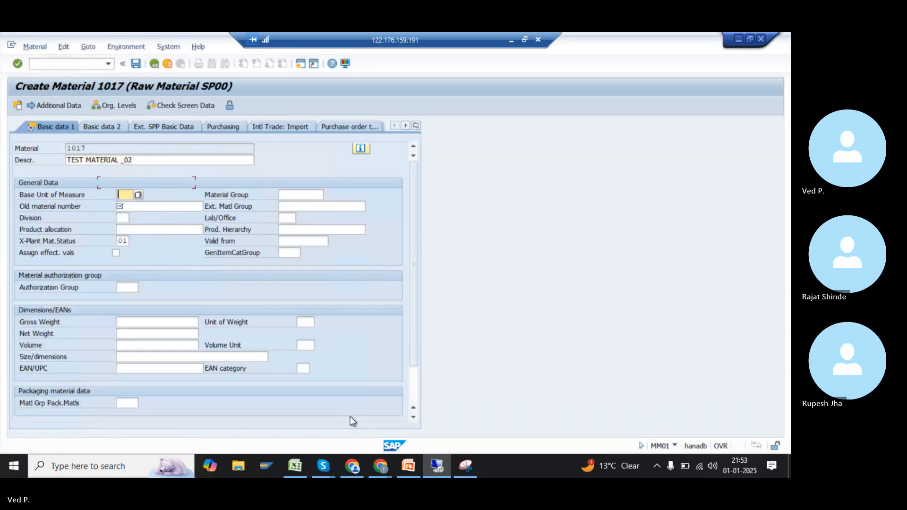
text(ea)
key(Tab)
text(RM)
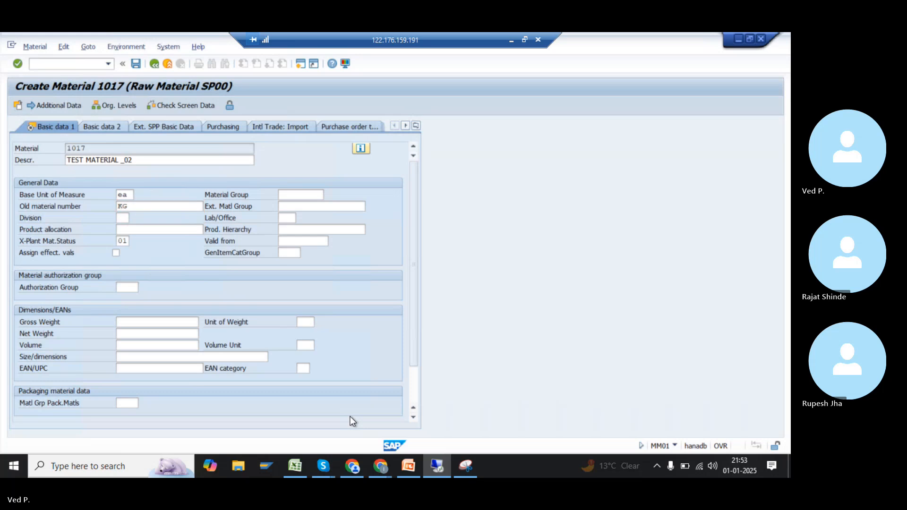
key(Return)
key(Return)
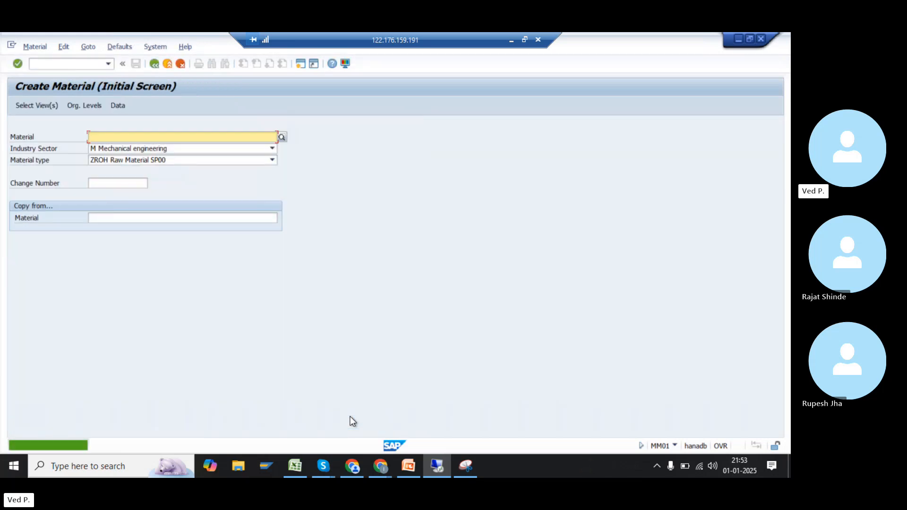
key(BackSpace)
key(Return)
key(Return)
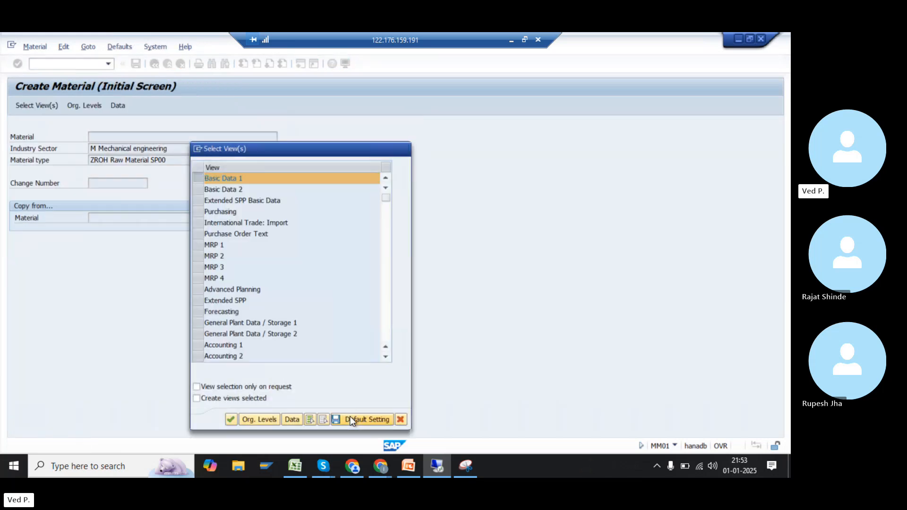
Create a ninth ZROH material with description TEST MATERIAL _02, base unit EA and old material number KG, and save it
key(Return)
key(BackSpace)
key(Down)
key(Return)
key(Tab)
text(ea)
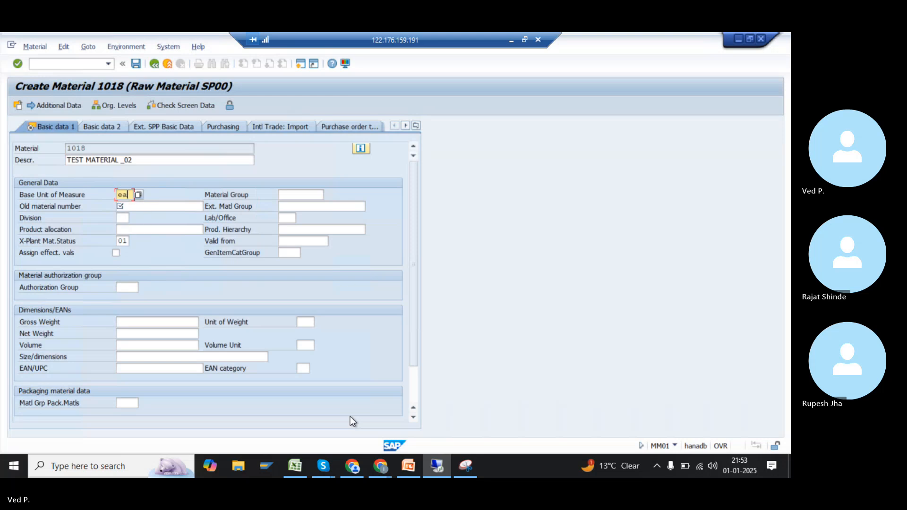
key(Tab)
text(kg)
key(Return)
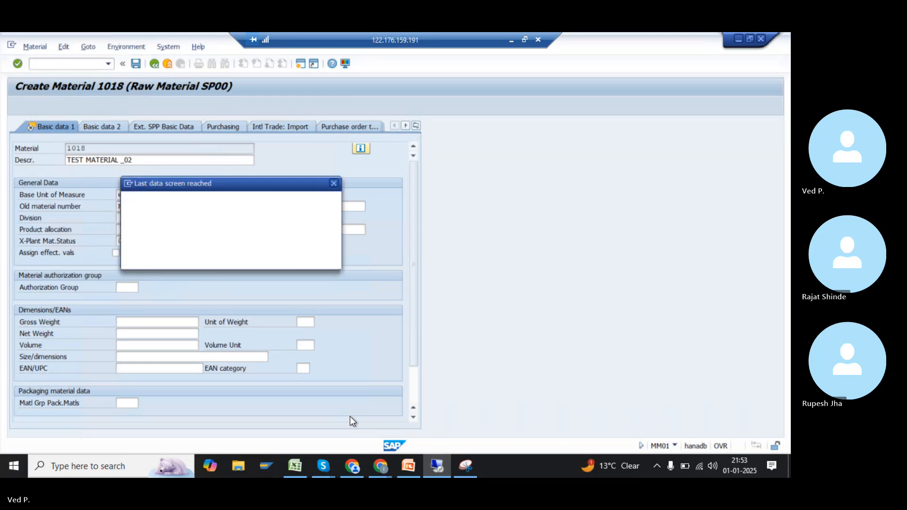
key(Return)
key(Return)
key(Return)
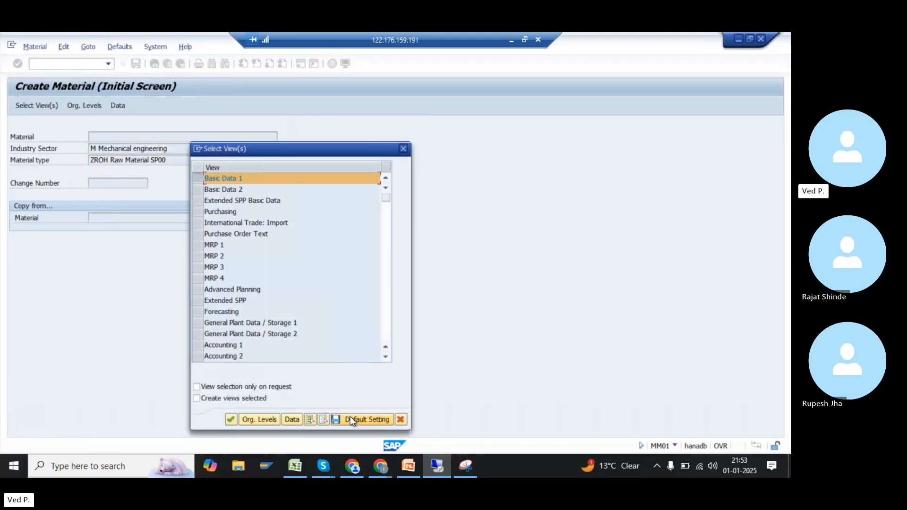
Start a tenth ZROH material in Basic Data 1 with description TEST MATERIAL _02 and base unit EA
key(Escape)
key(BackSpace)
key(Down)
key(Return)
key(Tab)
text(ea)
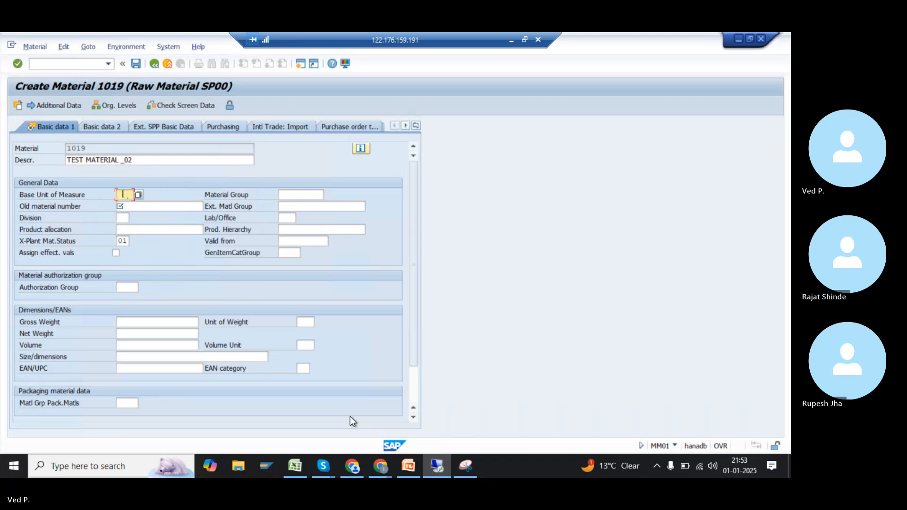
key(Tab)
key(BackSpace)
key(Tab)
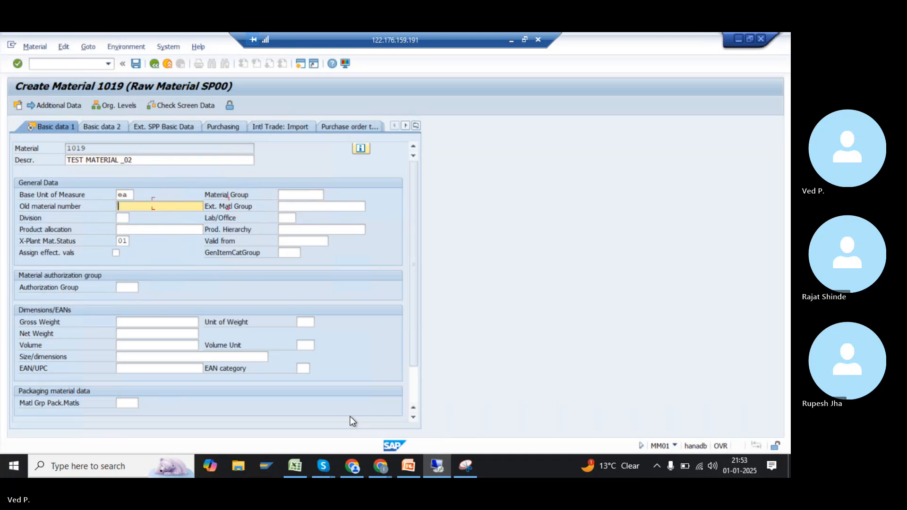
Fill in the tenth material's old material number as KG, save it, and open view selection for another ZROH material
key(Return)
key(Return)
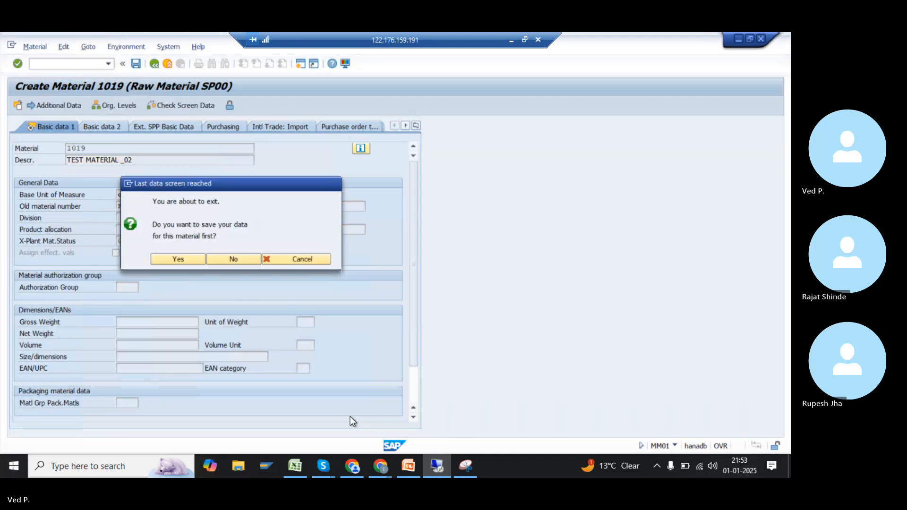
key(Return)
key(Return)
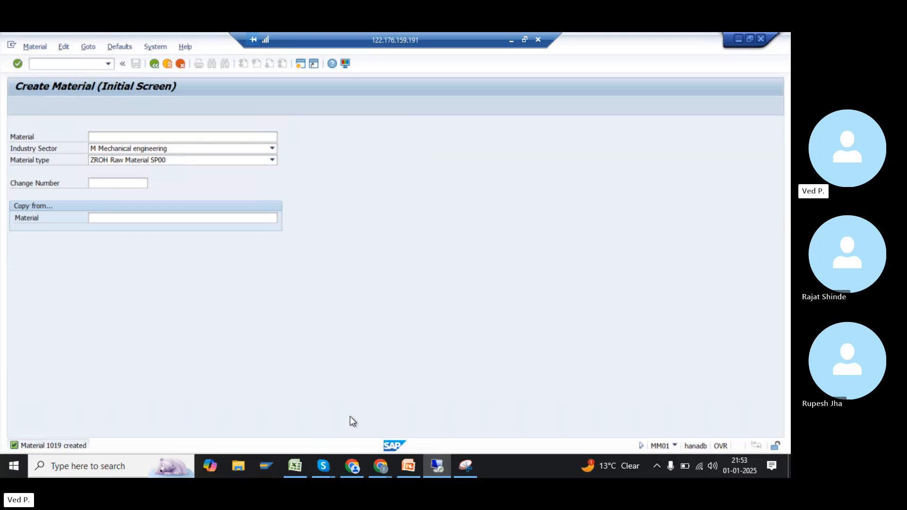
key(Return)
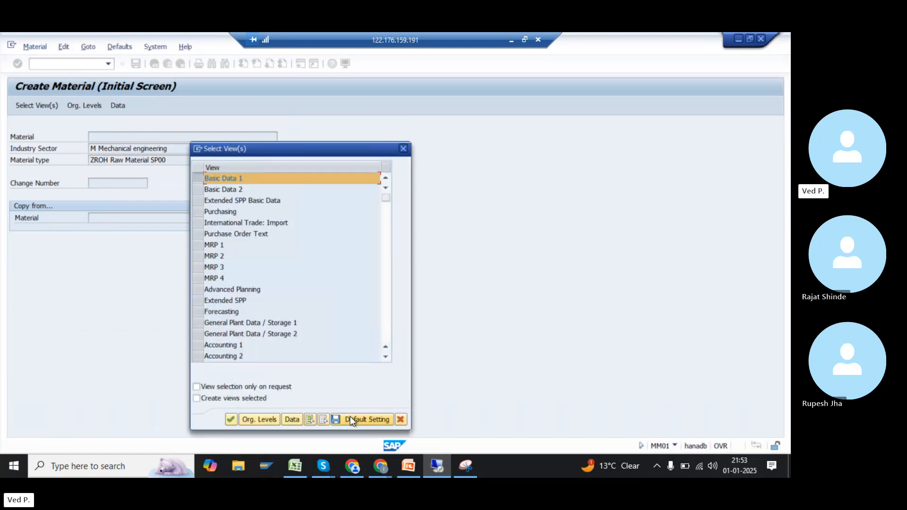
Start an eleventh ZROH material in Basic Data 1 with description TEST MATERIAL _02 and base unit EA
key(Return)
key(Down)
key(Return)
key(Tab)
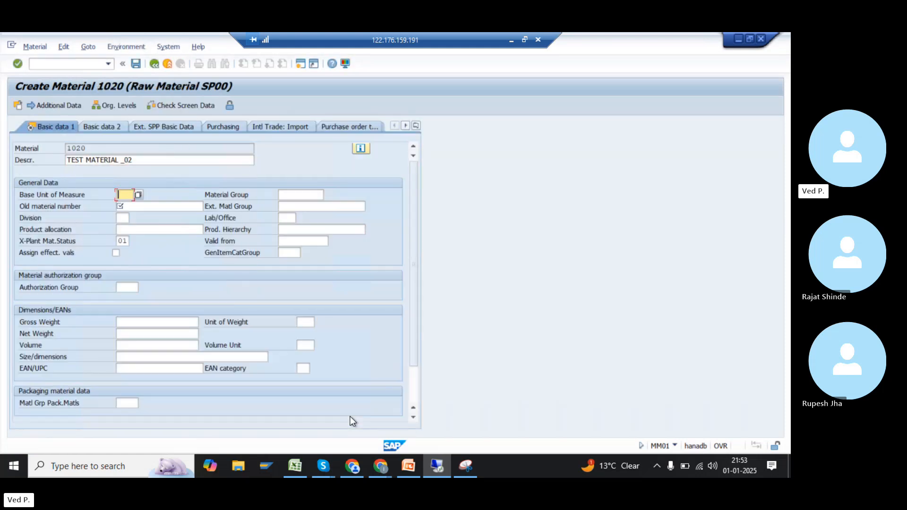
key(space)
key(Down)
key(Return)
Set the eleventh material's old material number to KG and save the material
key(Tab)
key(space)
key(Tab)
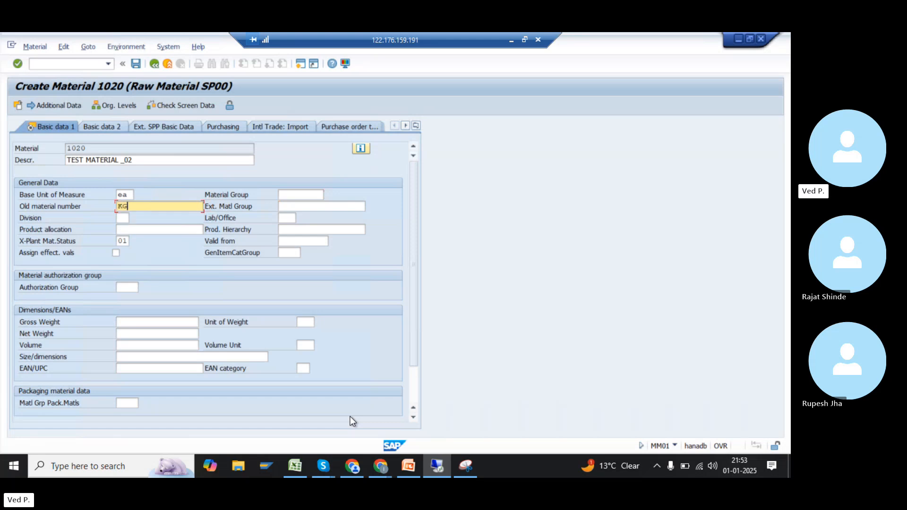
text(KG)
key(Return)
key(Return)
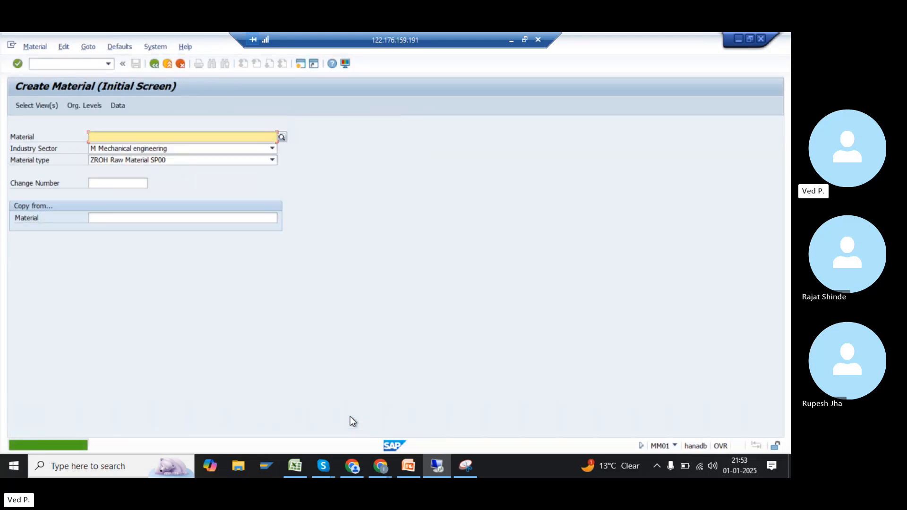
Try repeatedly to create another ZROH material without a material number to test the end of the internal number range
key(Return)
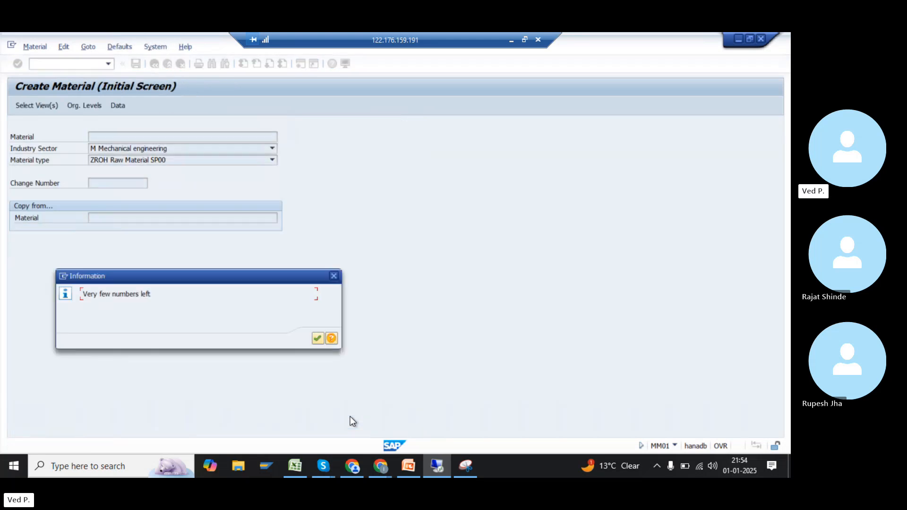
key(Return)
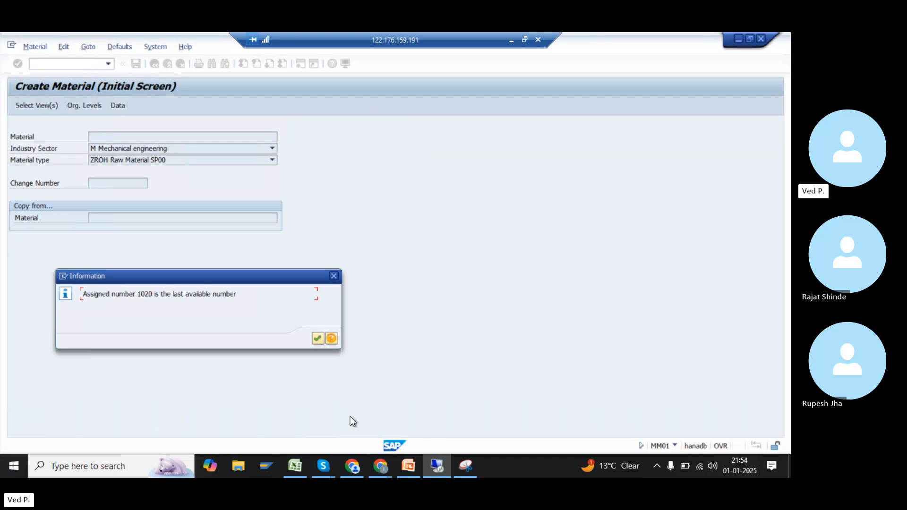
key(Return)
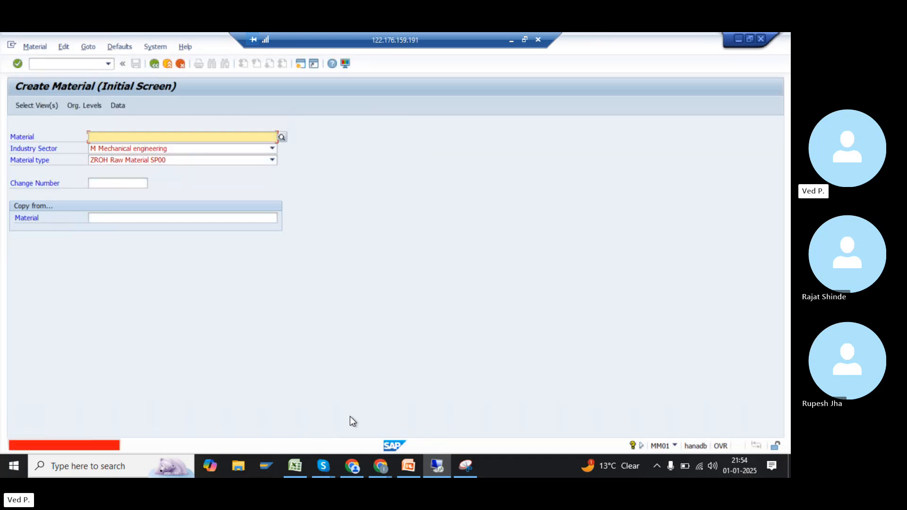
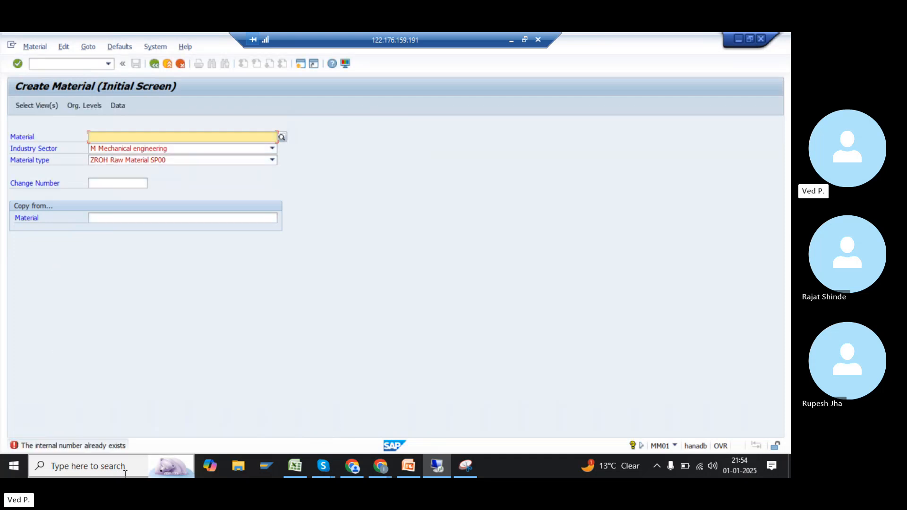
key(Return)
key(Return)
key(Return)
key(Return)
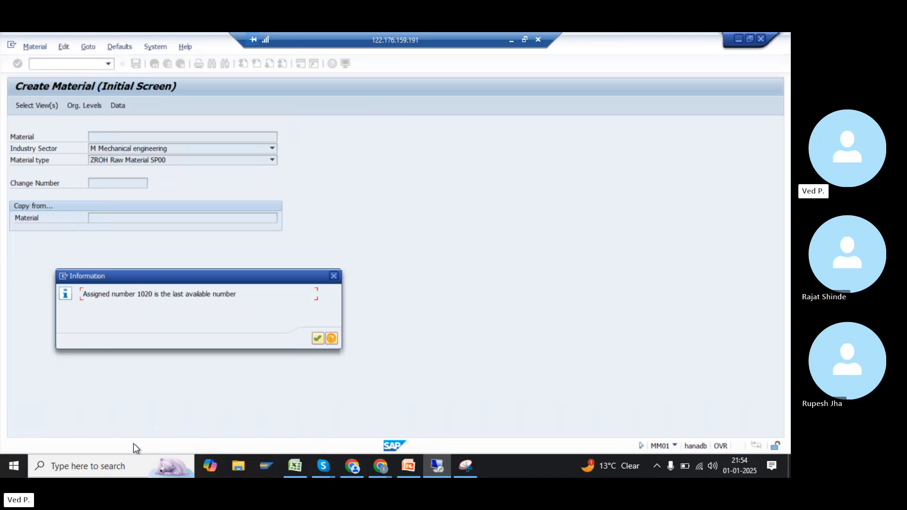
key(Return)
key(Return)
key(Return)
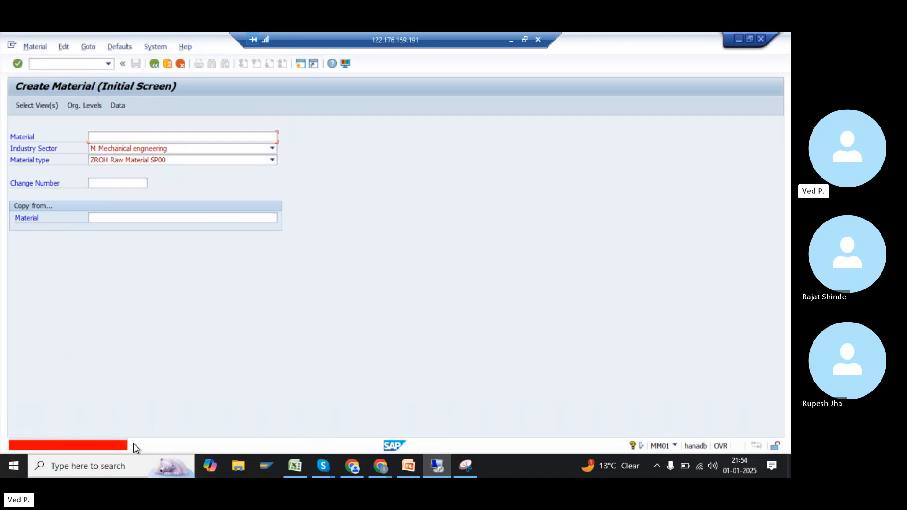
key(Return)
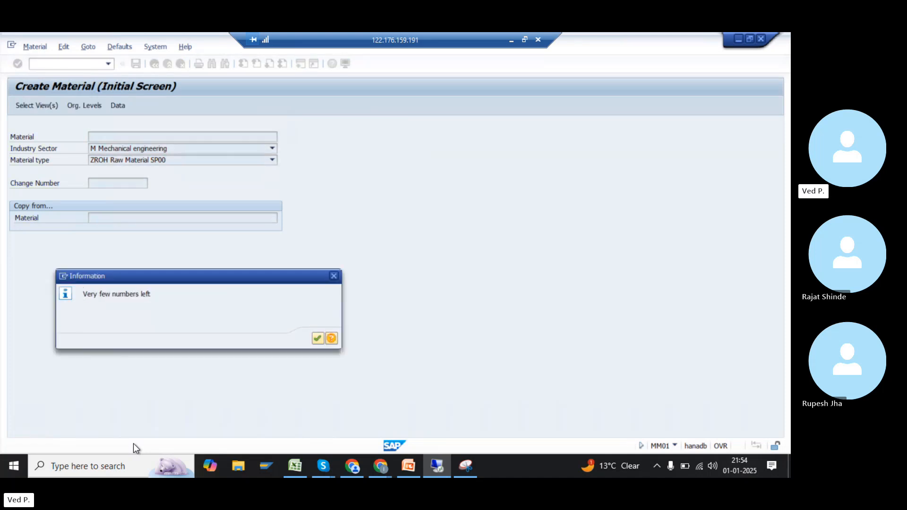
key(Return)
key(Return)
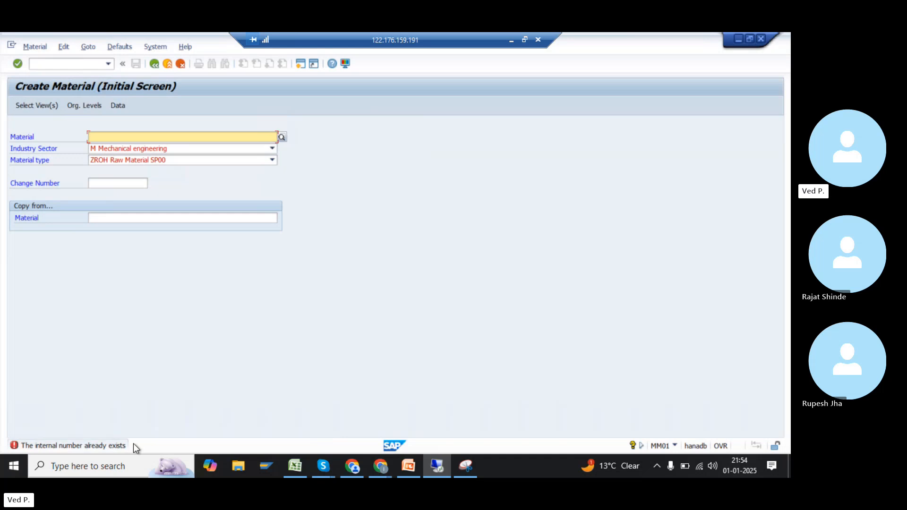
Try to create a ZROH material with the external material number FDS
text(FDS)
key(Return)
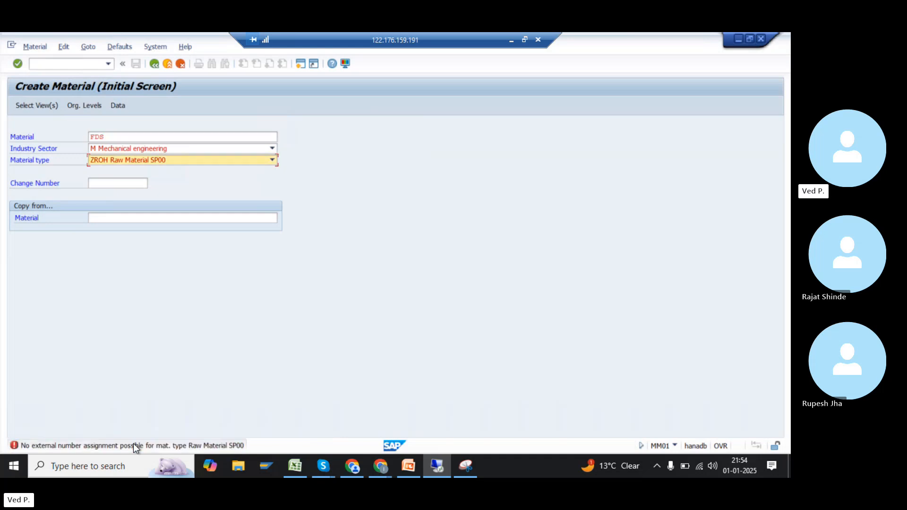
Clear the external material number and try again to create a ZROH material with internal numbering
click(106, 132)
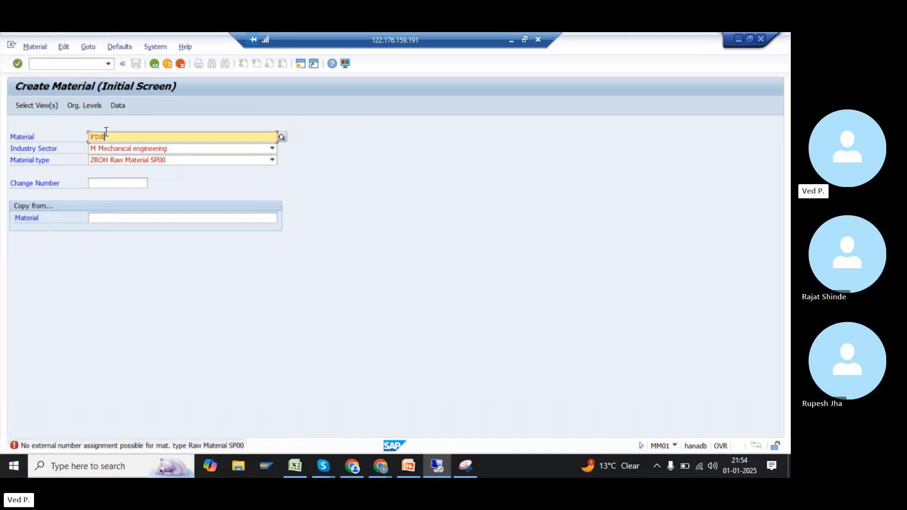
key(BackSpace)
key(BackSpace)
key(BackSpace)
key(Return)
key(Return)
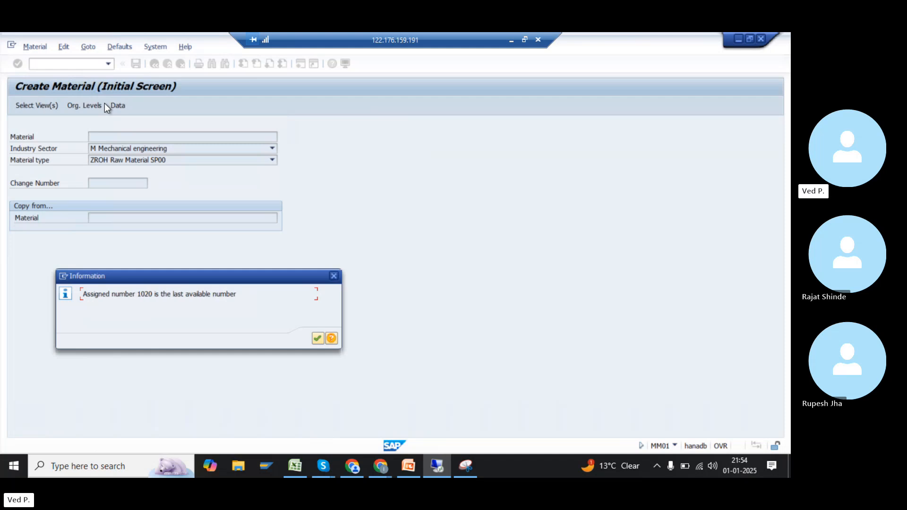
key(Return)
key(Return)
key(Return)
Try to open the material master number range intervals for editing in transaction MMNR
click(77, 64)
text(/NMMNR)
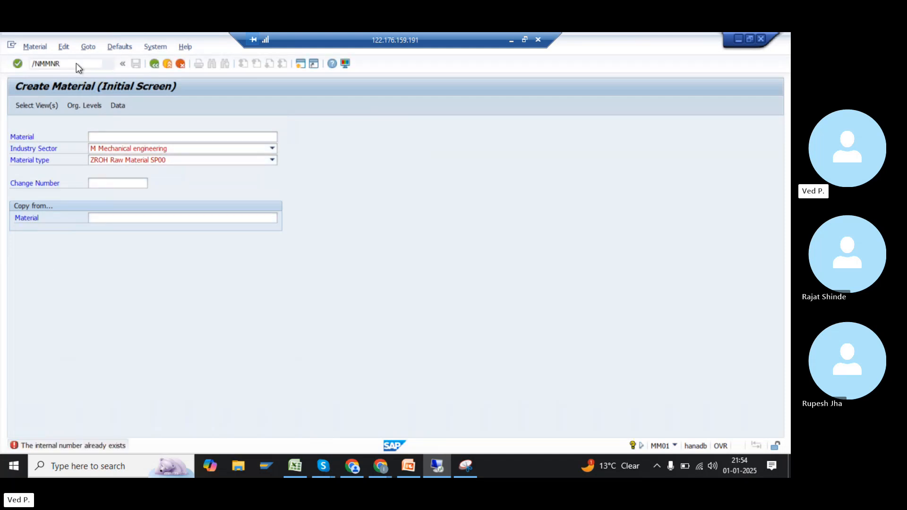
key(Return)
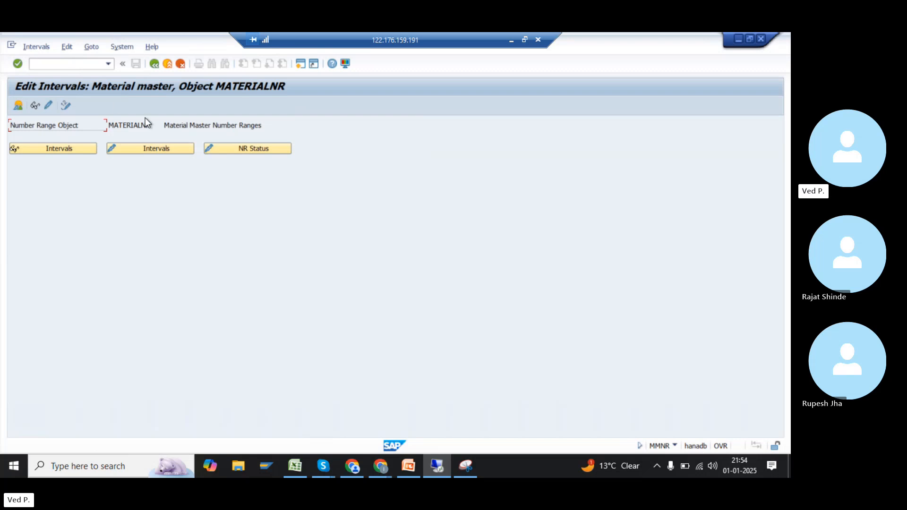
click(176, 149)
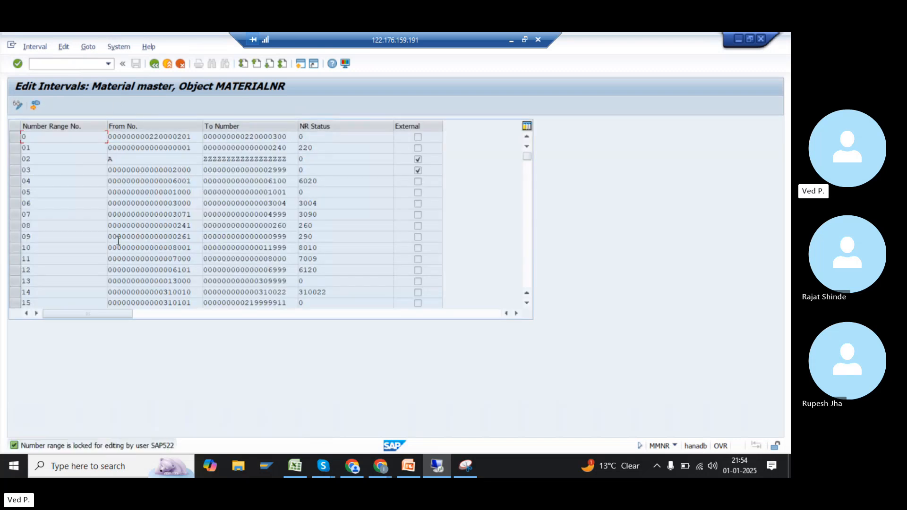
key(F3)
key(F3)
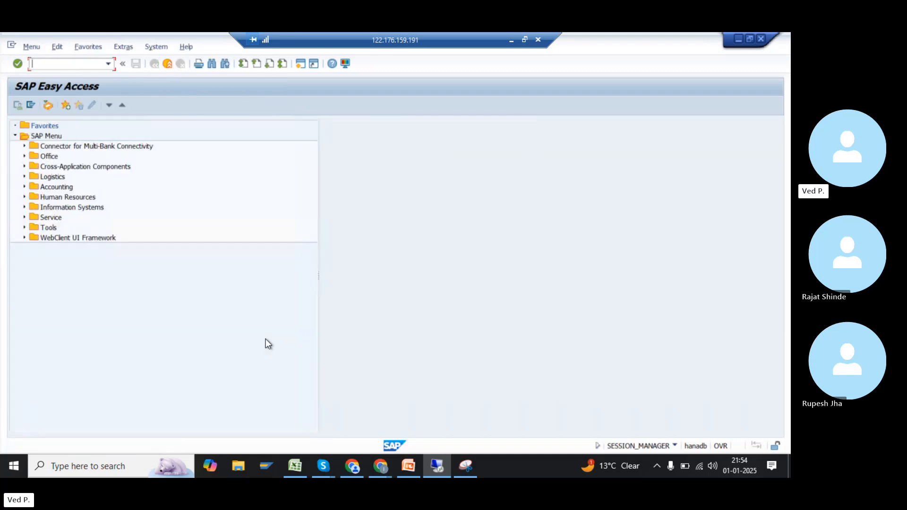
In the other SAP session, edit the MMNR intervals to set number range 20's To Number to 1022, and save
key(alt+Tab)
key(F3)
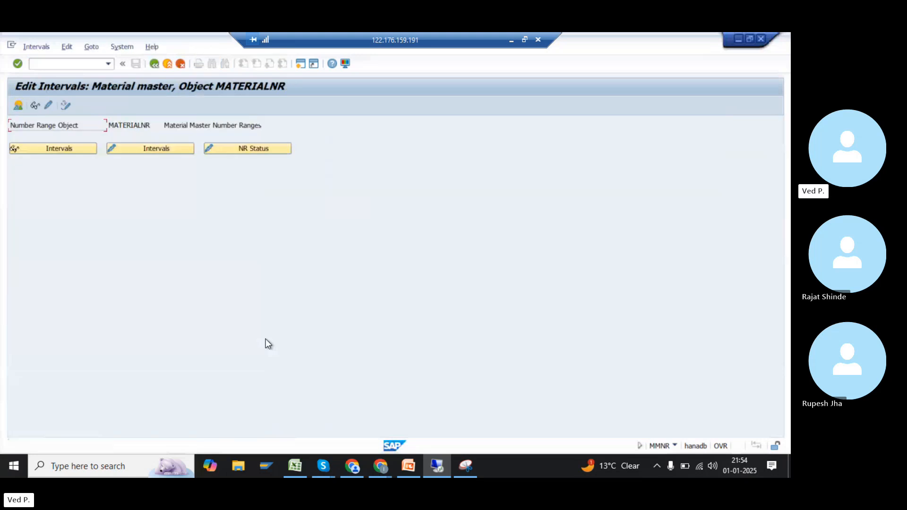
click(151, 149)
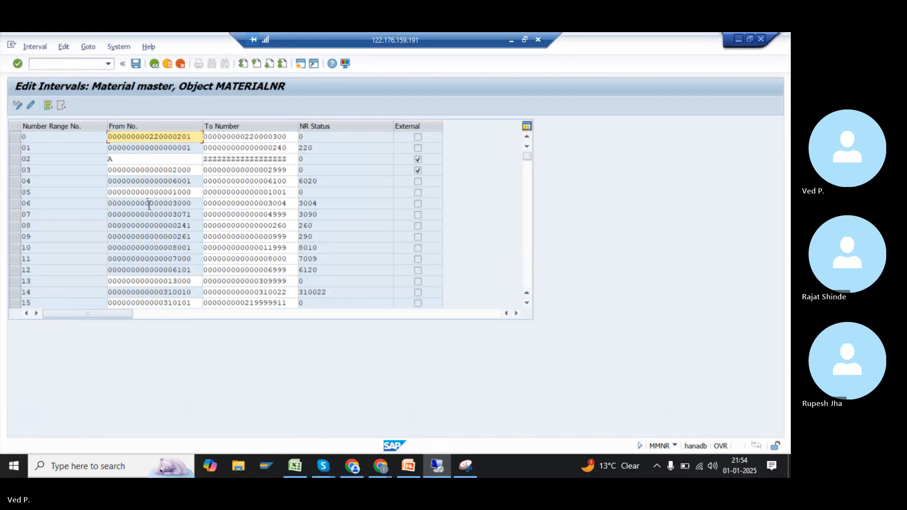
scroll(130, 253, down, 1)
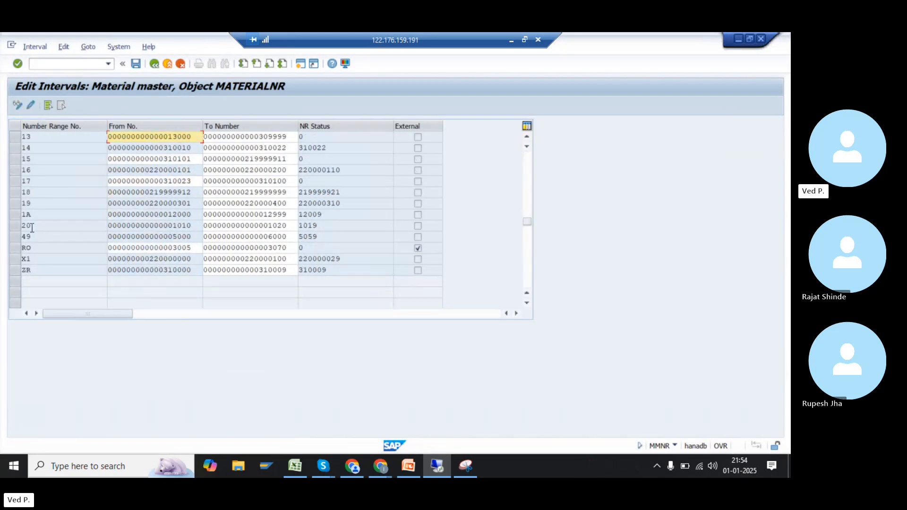
click(17, 226)
click(295, 227)
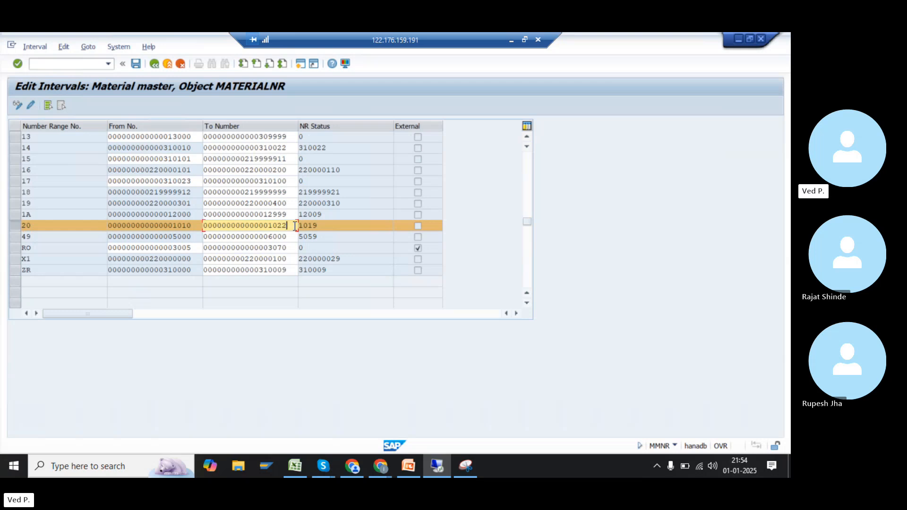
key(Return)
key(ctrl+s)
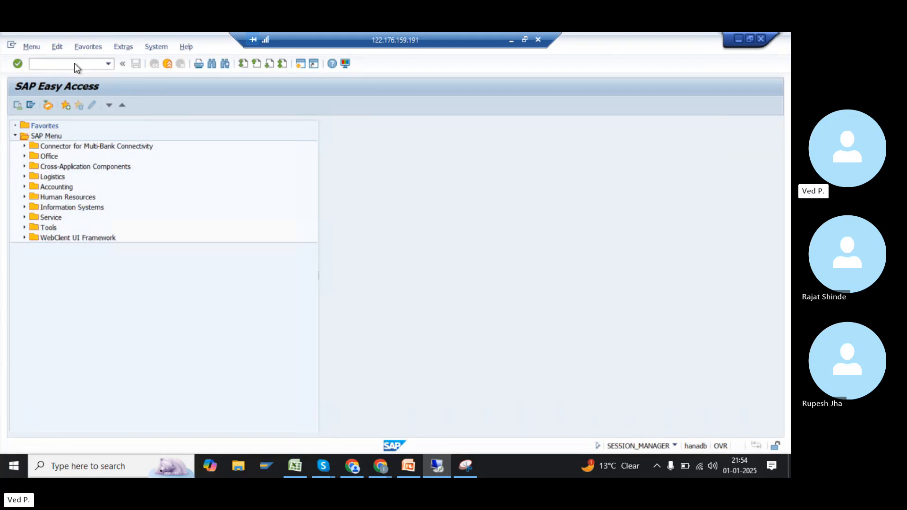
Open transaction MM01 and start a ZROH material without a material number in the Basic Data 1 view
click(75, 64)
text(/NMM0)
key(Return)
text(MM01)
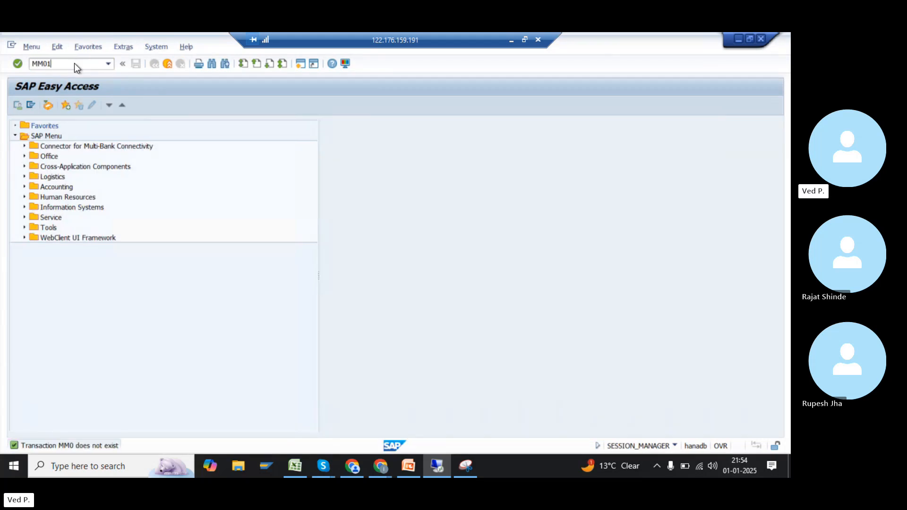
key(Return)
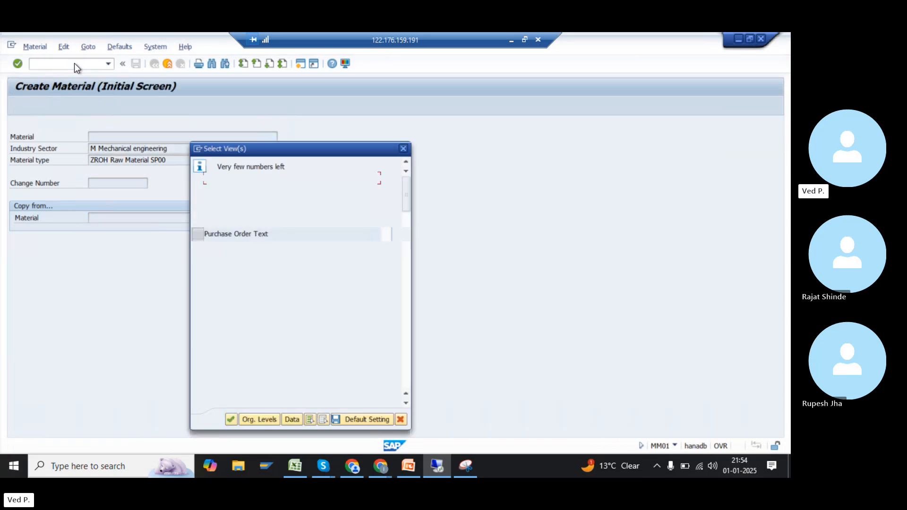
key(Return)
Fill in the description Cycle Assembly ( RED ), base unit EA and the old material number, and save the material
text(C)
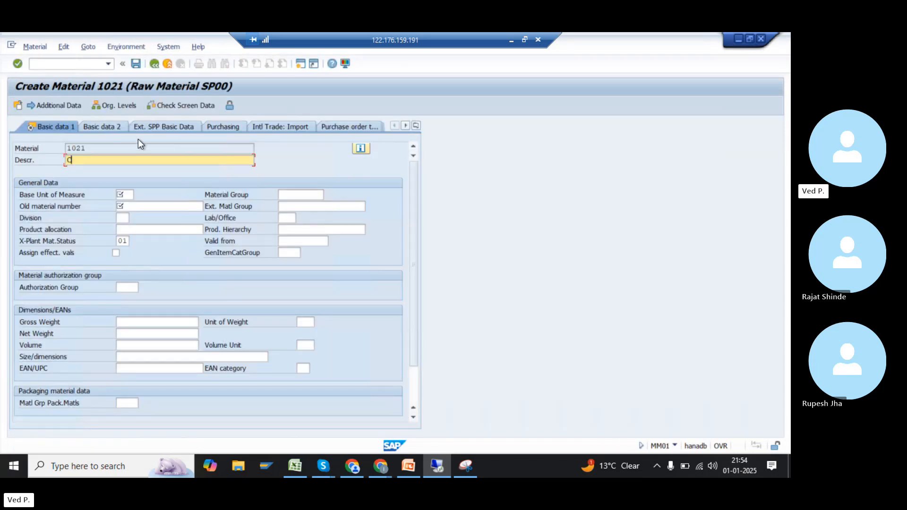
key(Down)
key(Return)
key(Return)
text(ea)
key(Tab)
text(RM)
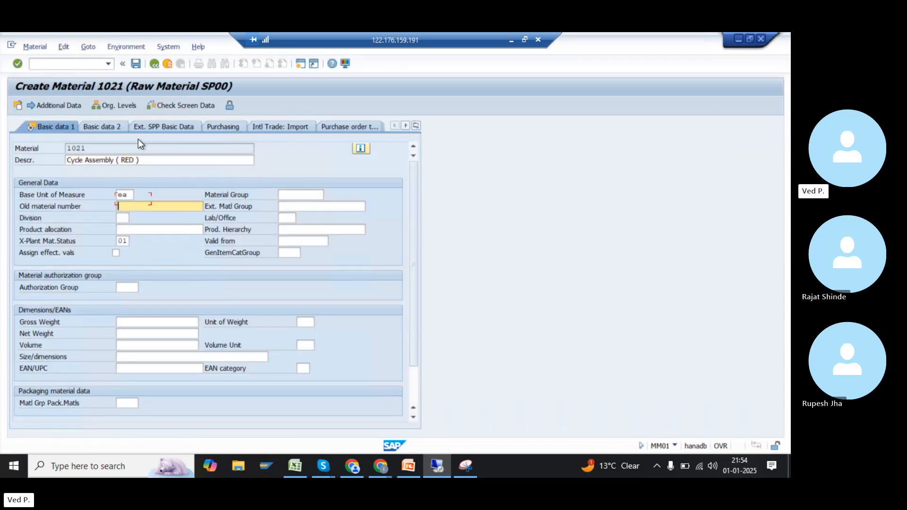
key(Return)
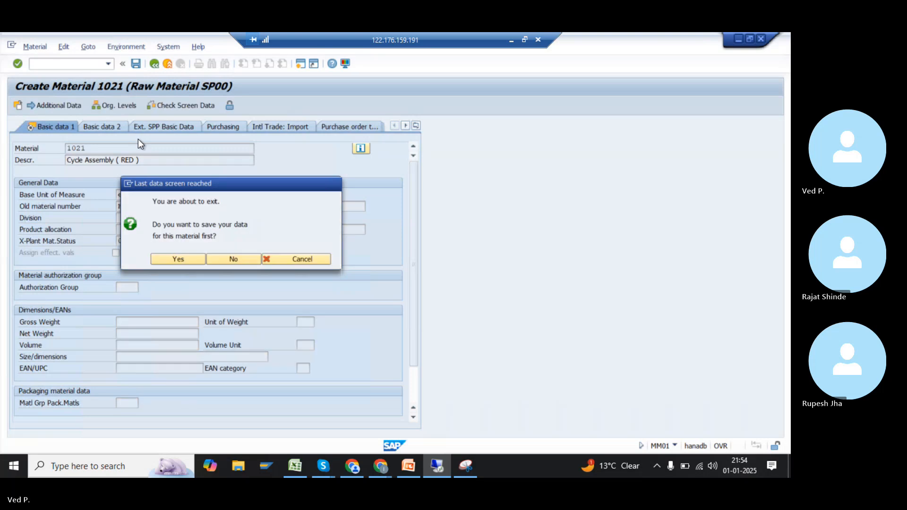
key(Return)
Create and save another ZROH material in Basic Data 1 with description Cycle Assembly ( RED ), base unit EA and an old material number
key(Return)
key(Return)
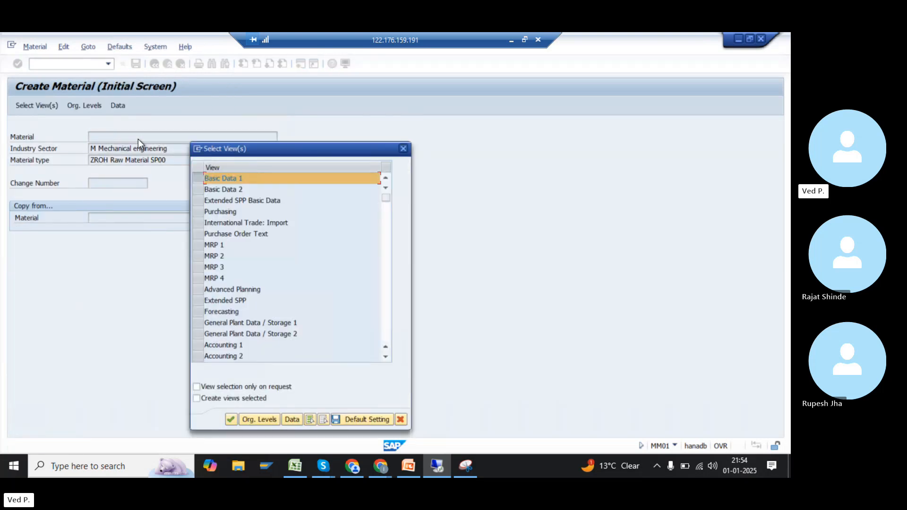
key(Return)
text(Cycle Assembly ( RED ))
key(Tab)
text(ea)
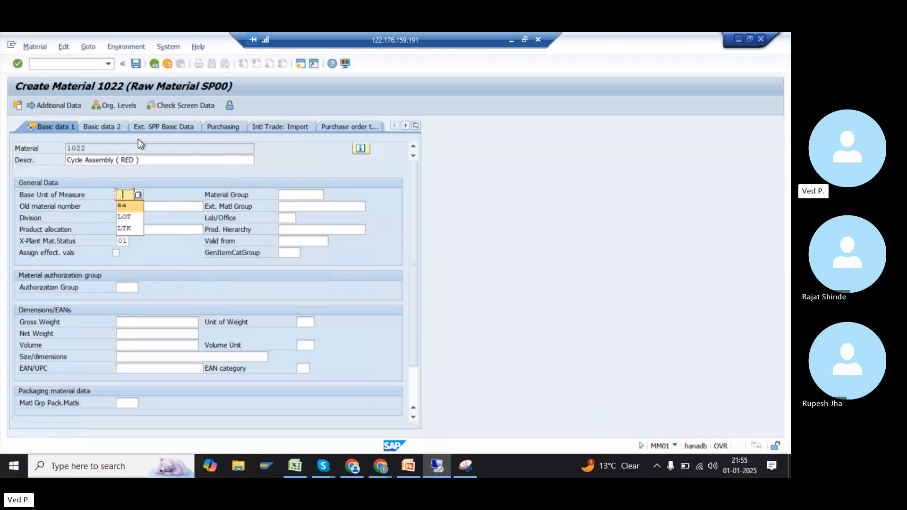
key(Tab)
key(Tab)
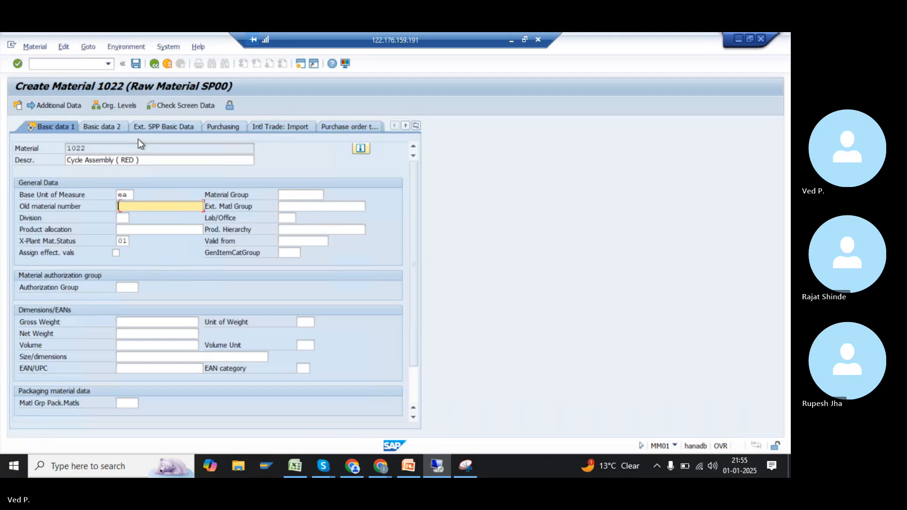
text(Ro)
key(Return)
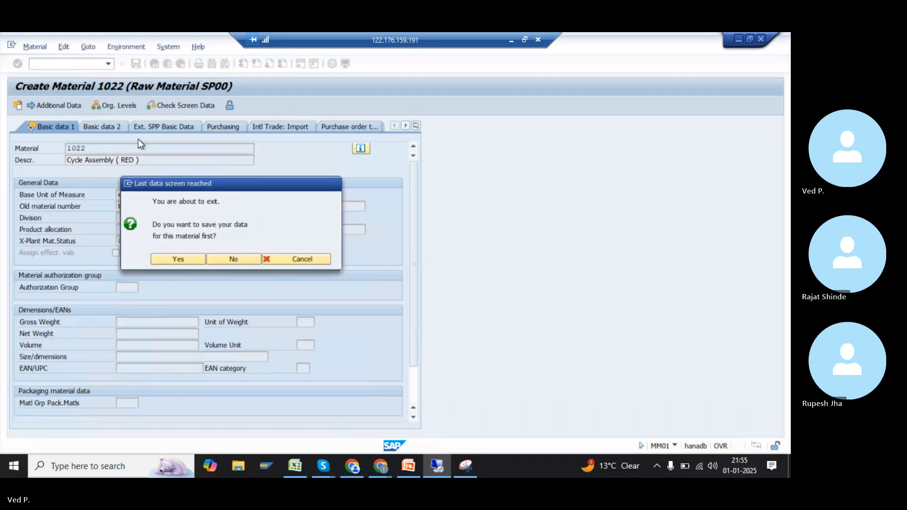
key(Return)
Try to create one more ZROH material without a number to test the end of the extended range
key(Return)
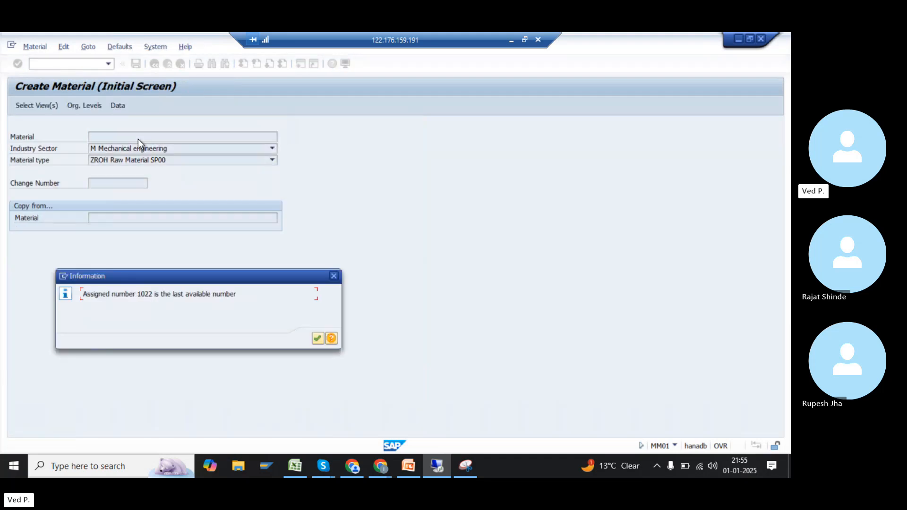
key(Return)
key(Return)
key(Return)
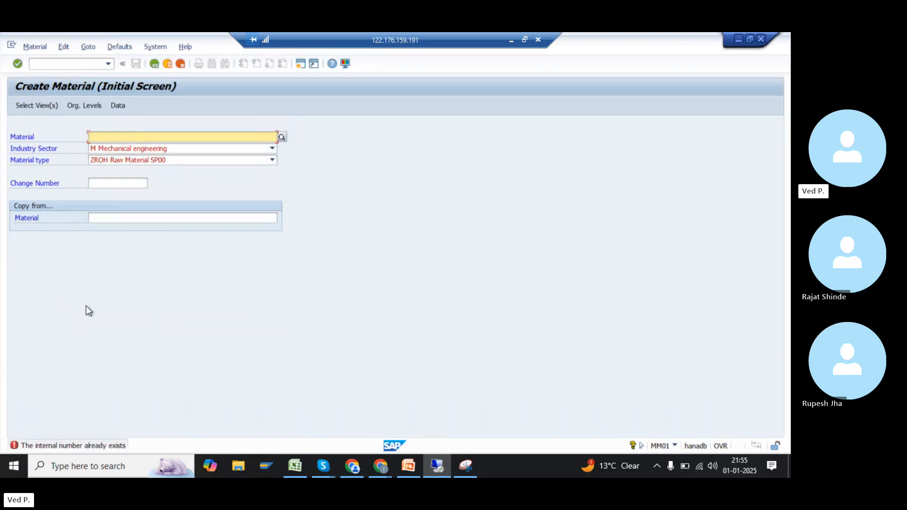
Return to the MMNR interval editing, set number range 20's To Number to 1999 and save the change
click(73, 66)
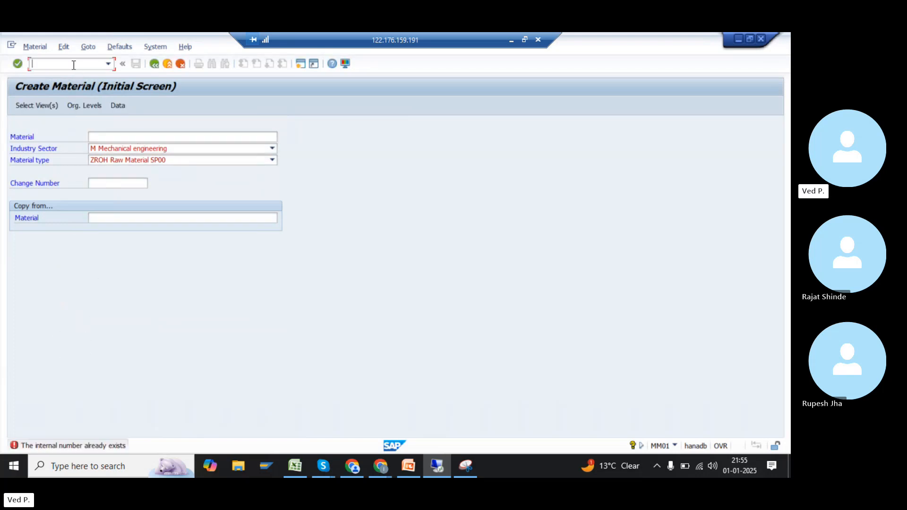
text(/)
text(NMMNR)
key(Return)
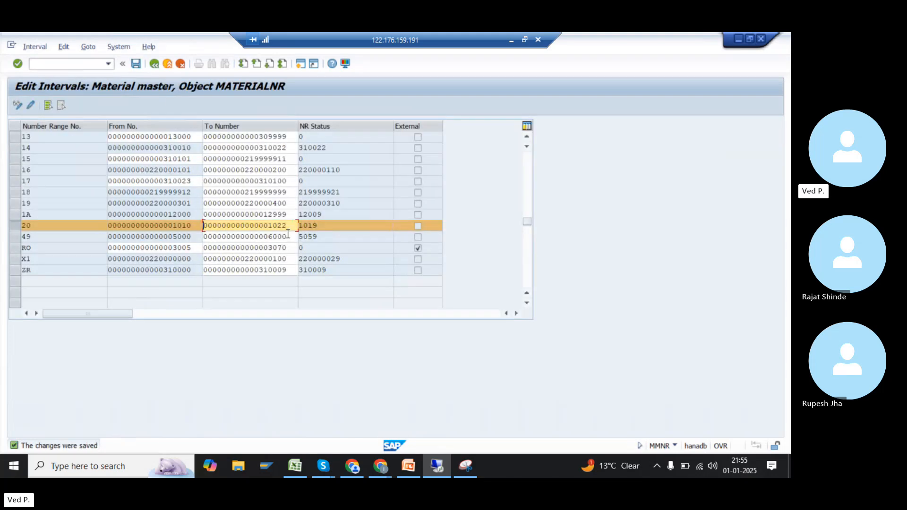
drag(291, 225, 275, 230)
text(999)
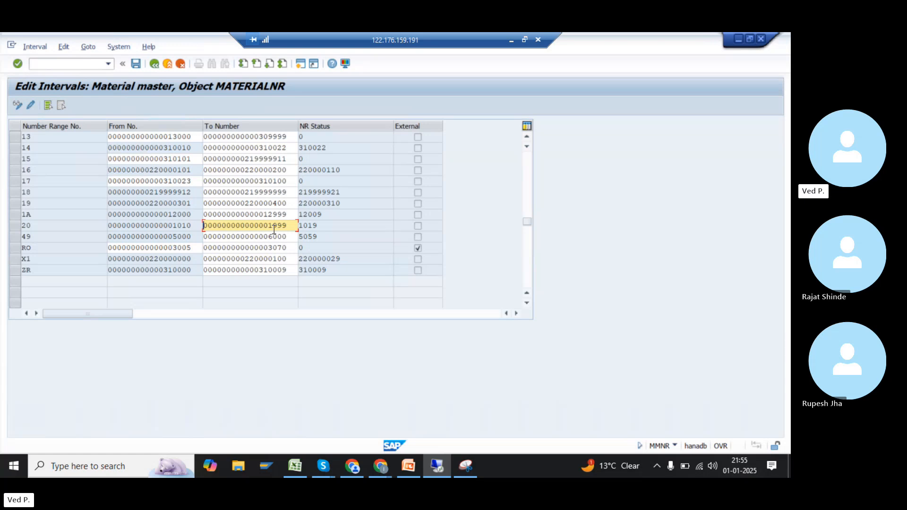
key(ctrl+s)
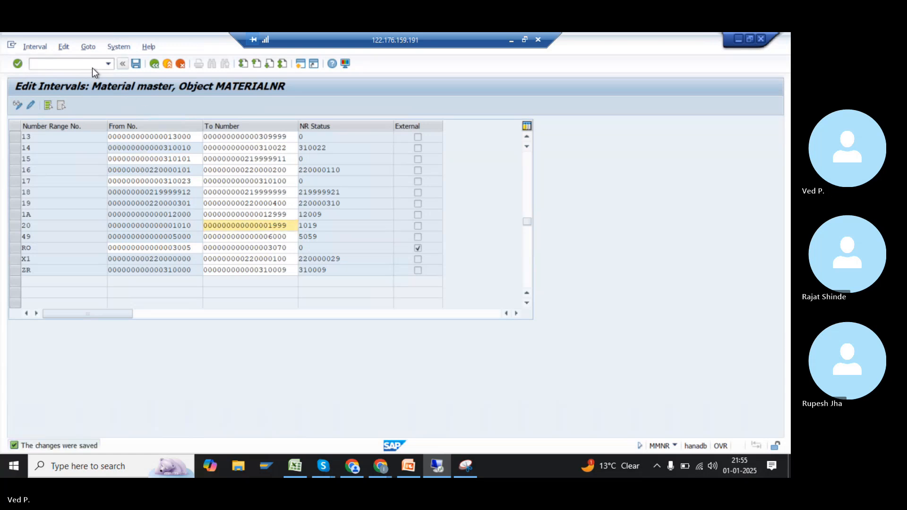
Switch back to the material creation session, restart MM01 and begin a ZROH material in Basic Data 1
key(alt+Tab)
click(79, 64)
text(/NMM01)
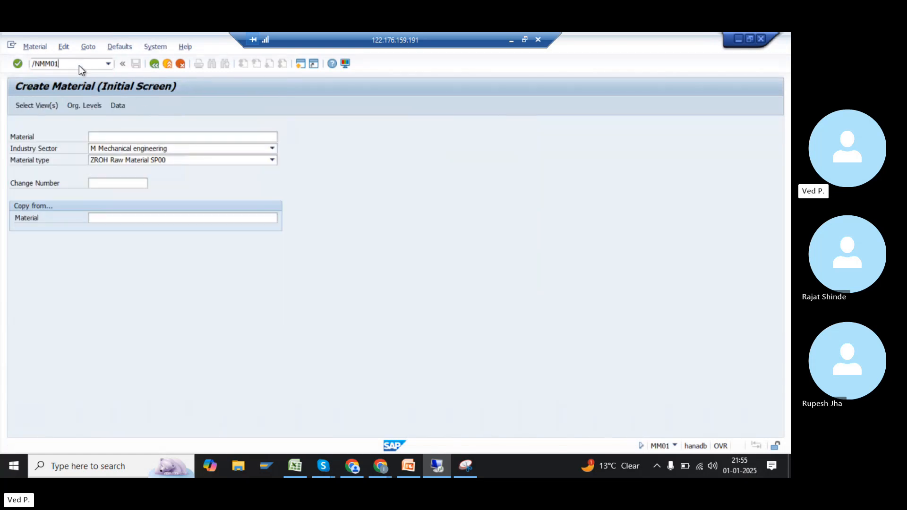
key(Return)
key(Return)
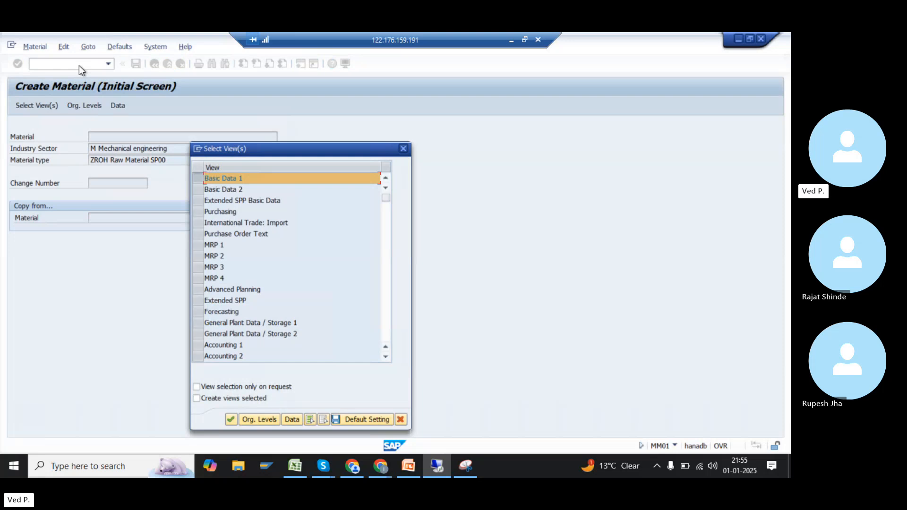
key(Return)
Reuse the description Cycle Assembly ( RED ) and base unit EA, fill in the old material number, and save the new material
key(space)
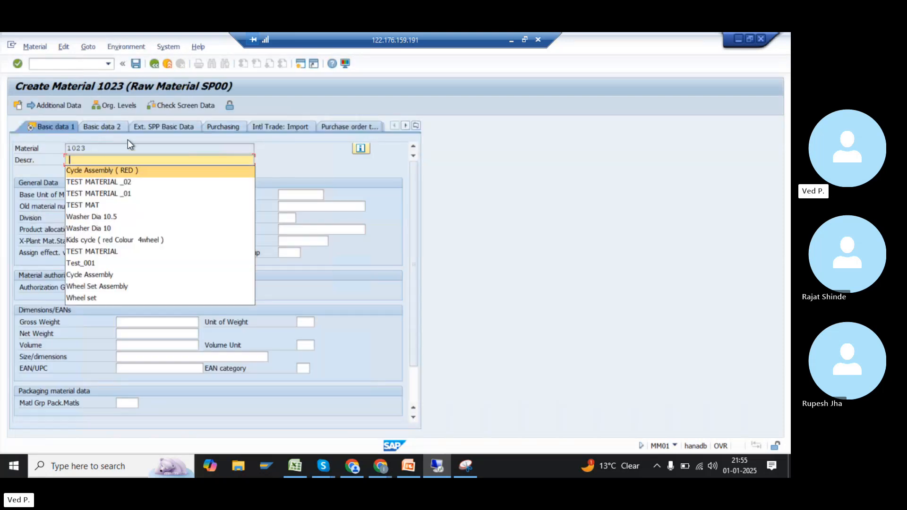
key(Tab)
key(space)
key(Tab)
key(space)
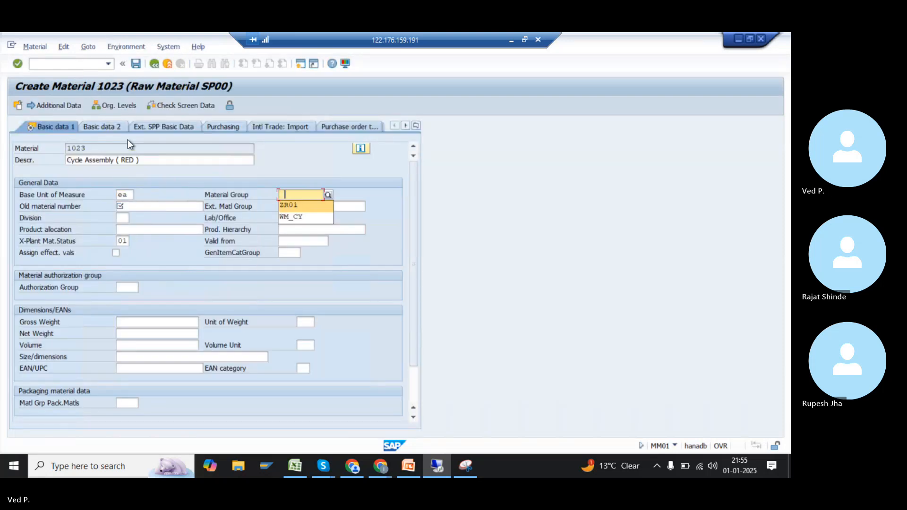
key(Tab)
key(Tab)
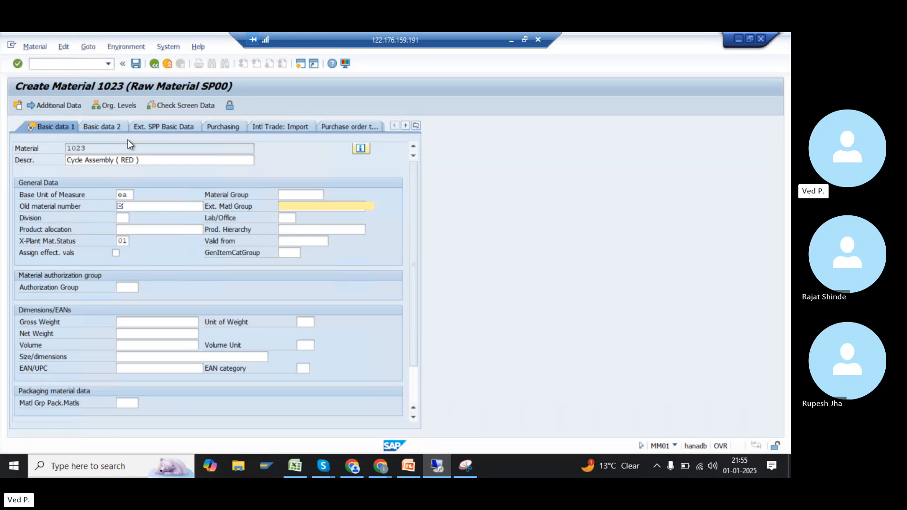
key(shift+Tab)
key(space)
key(Down)
key(Return)
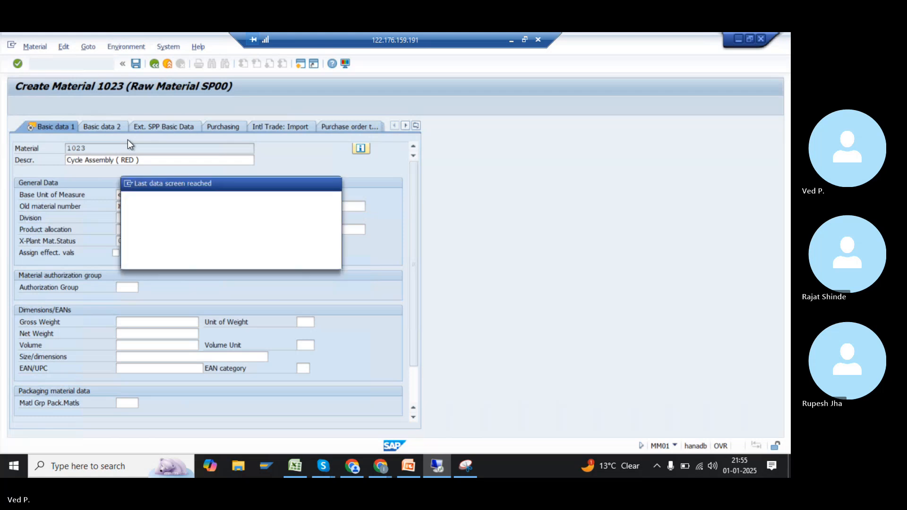
key(Return)
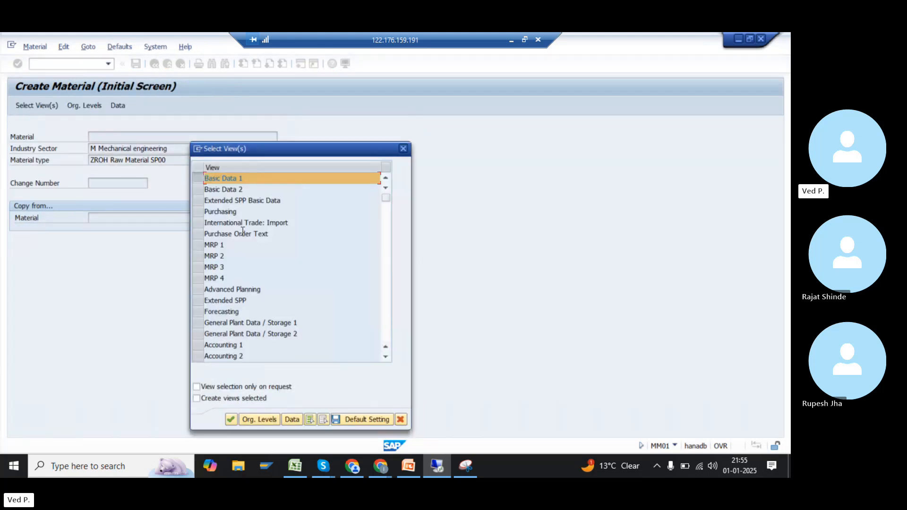
Abandon the view selection, try to open the material type configuration OMS2 in this session, and decline displaying the locked data
key(Escape)
click(71, 64)
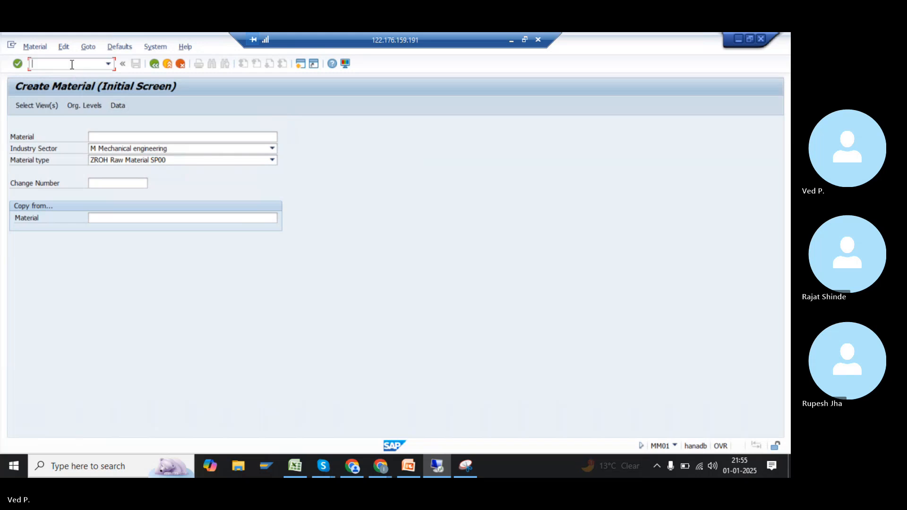
text(/nmm01)
key(Return)
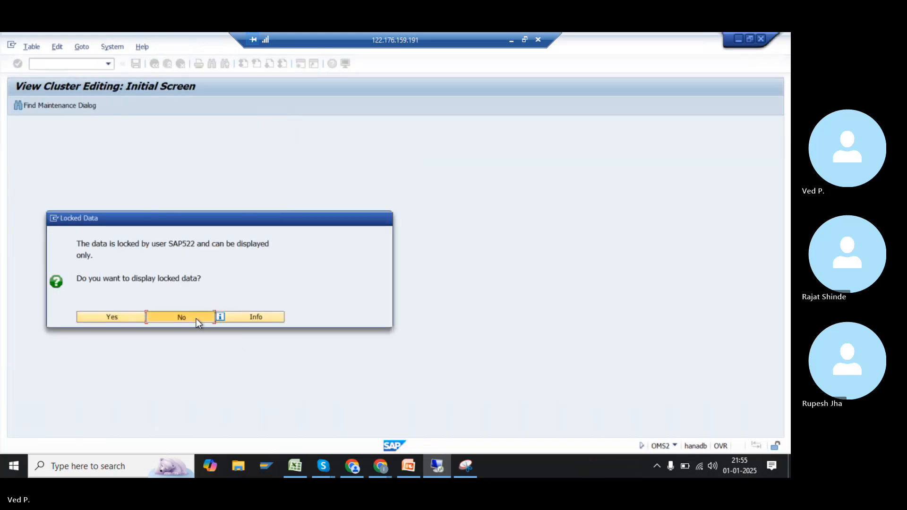
click(197, 318)
Switch to the open ZROH material type details, set X-Plant Mat.Status to ZP and save the change
key(alt+Tab)
key(alt+Tab)
key(alt+Tab)
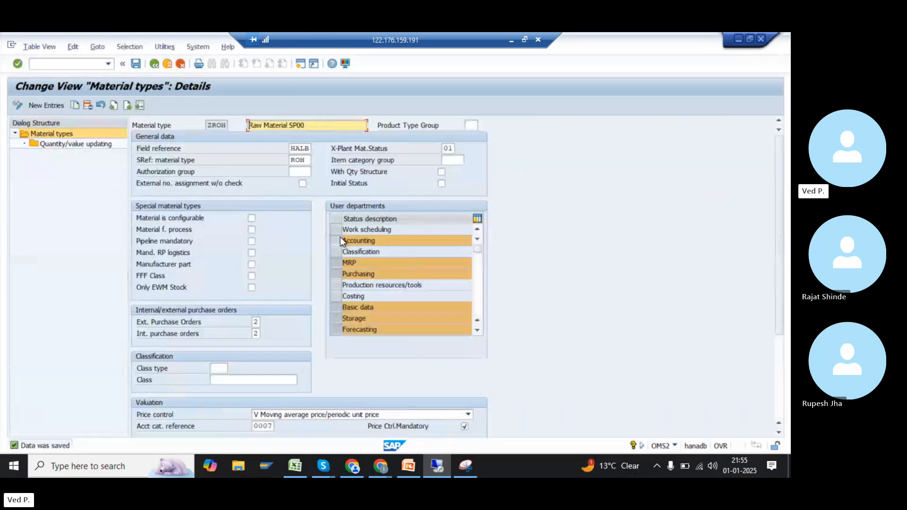
click(449, 148)
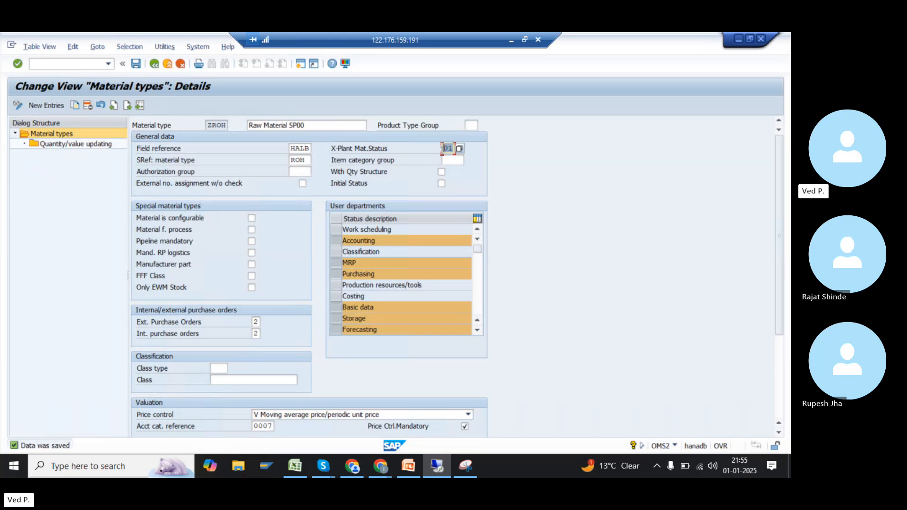
text(ZP)
key(Return)
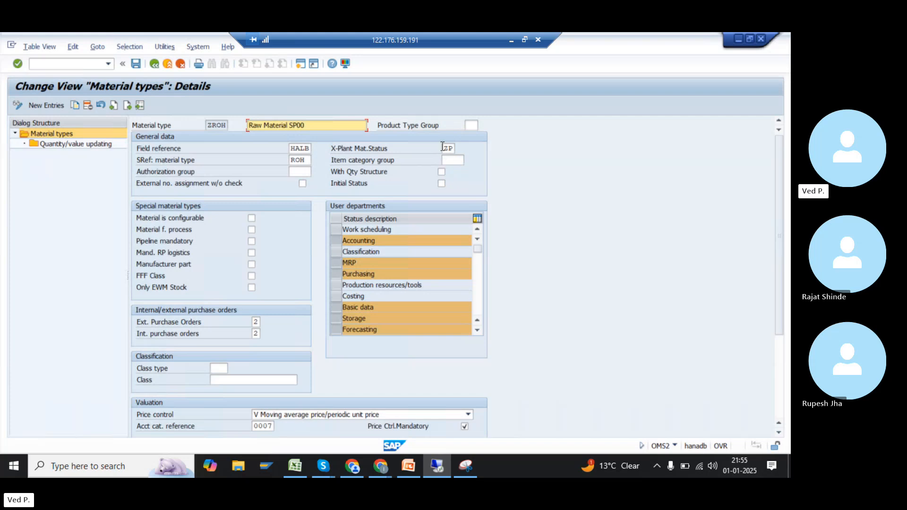
double_click(446, 148)
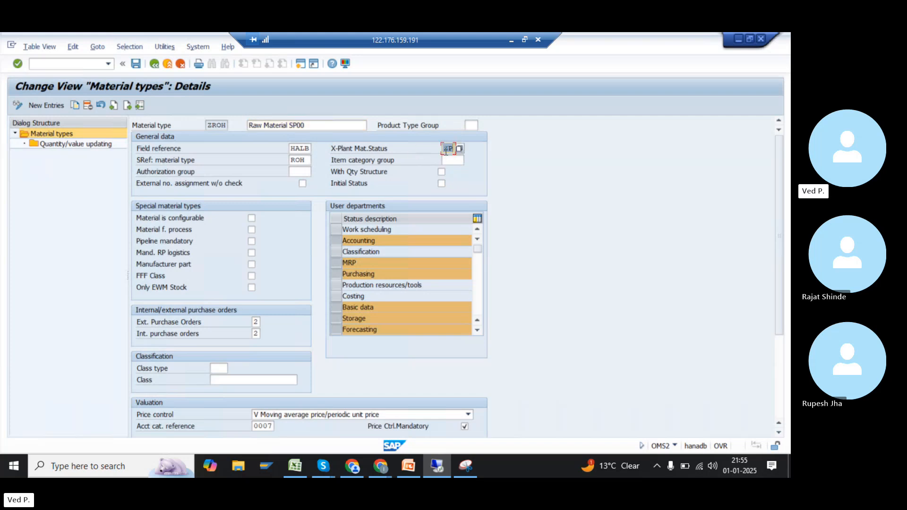
click(447, 151)
key(ctrl+s)
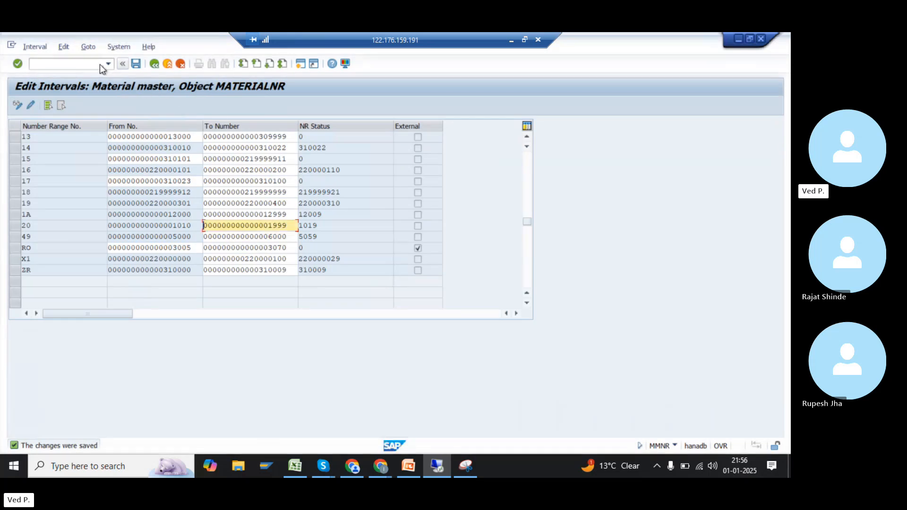
Leave the MMNR interval editing for MM01 and begin a ZROH material with only the Basic Data 1 view
text(/NMM01)
key(Return)
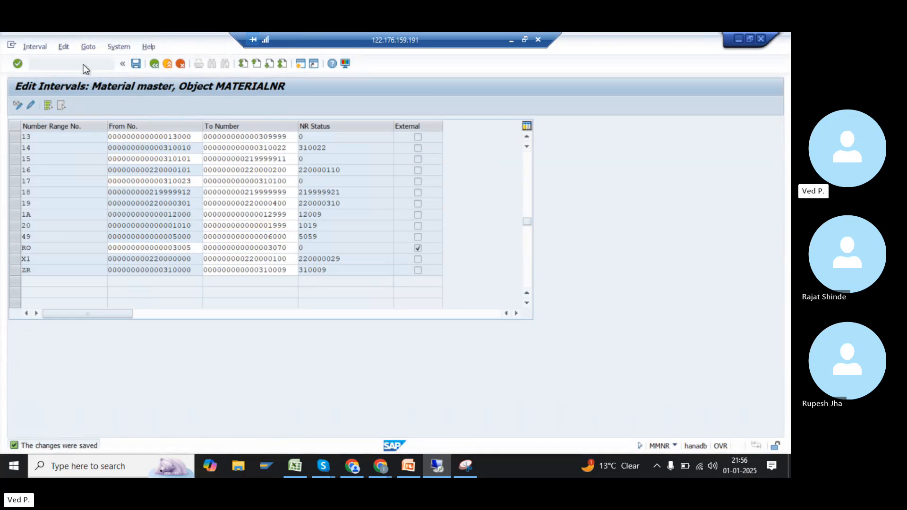
key(Tab)
key(Tab)
key(Return)
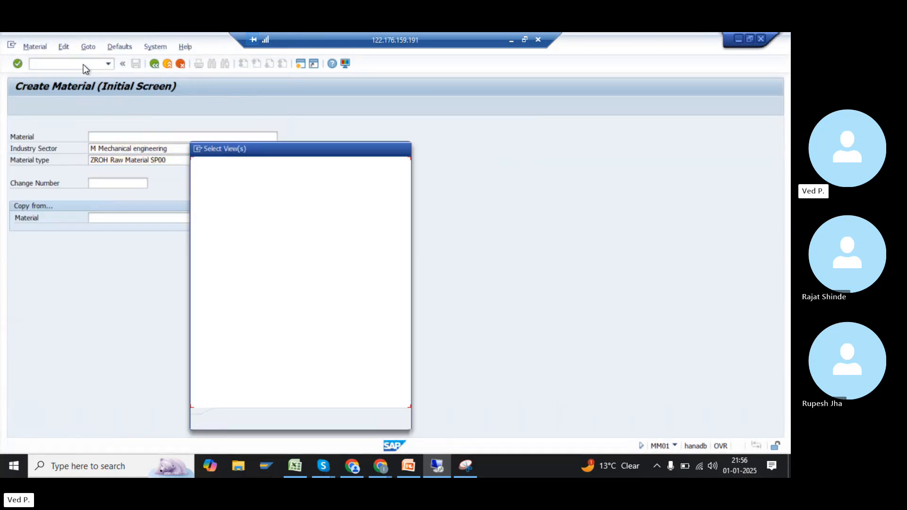
key(Return)
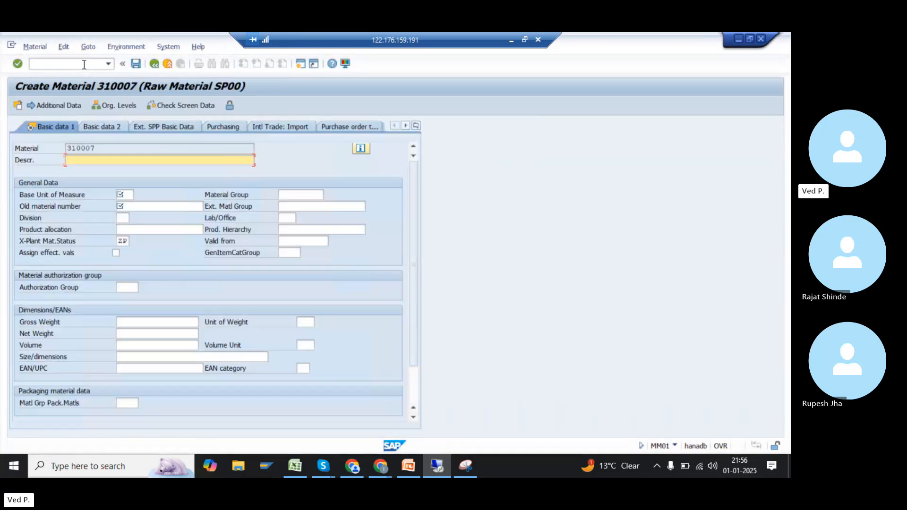
Check the default X-Plant Mat.Status in Basic Data 1 and compare it with the ZROH material type settings
double_click(119, 241)
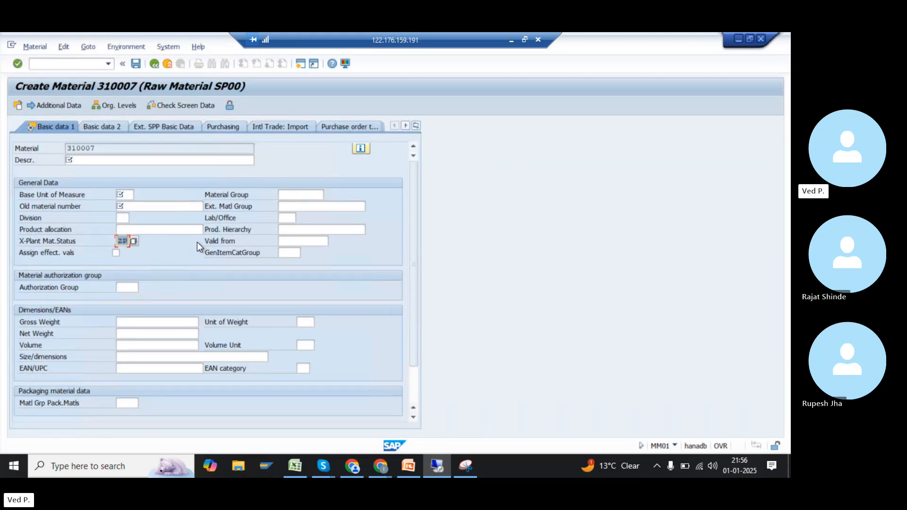
click(171, 231)
double_click(120, 242)
key(alt+Tab)
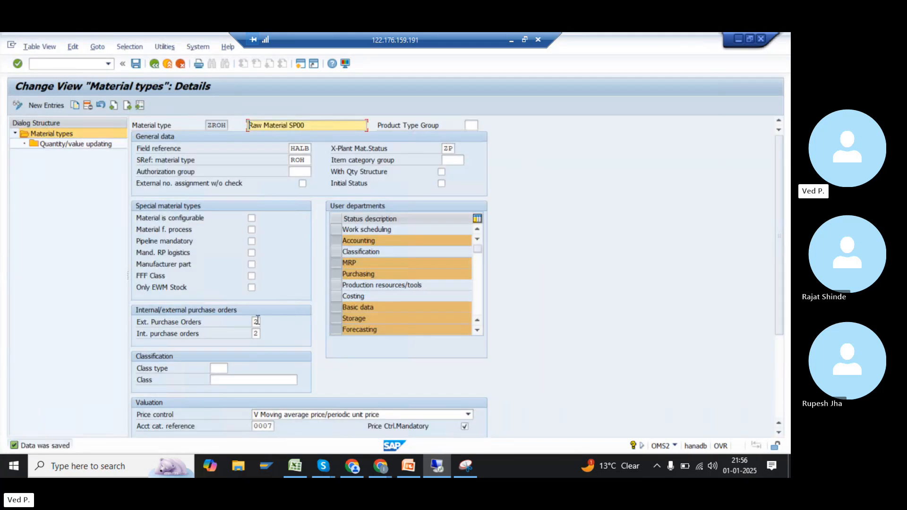
key(alt+Tab)
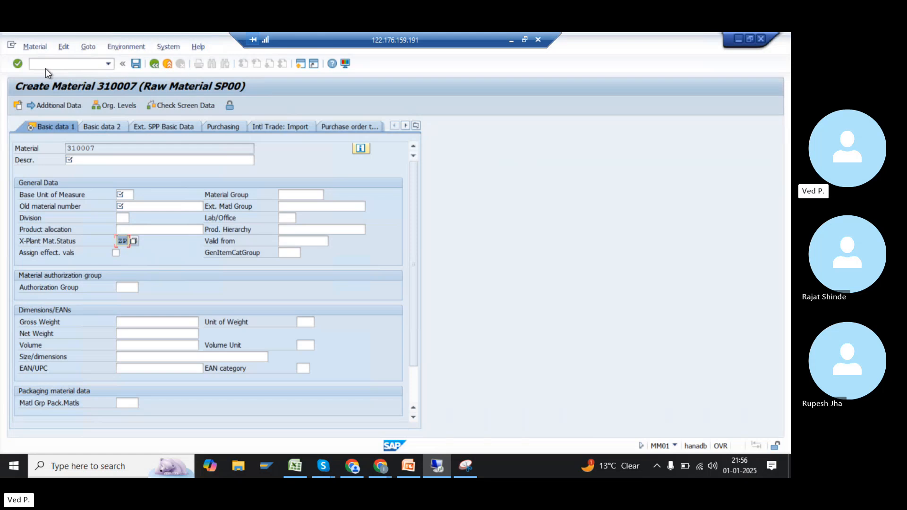
Restart MM01 for a ZROH material, selecting the Basic Data 1 and Purchasing views with plant SP02
click(45, 69)
text(/nmm01)
key(Return)
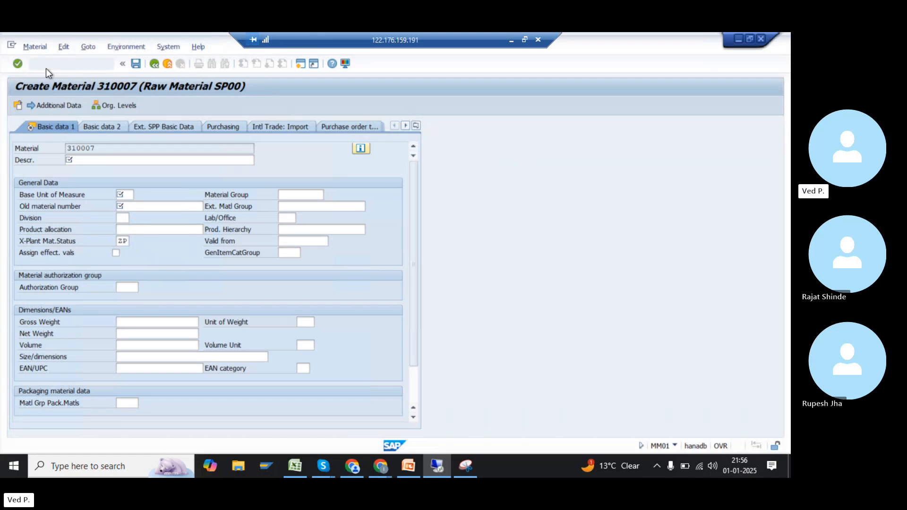
key(Return)
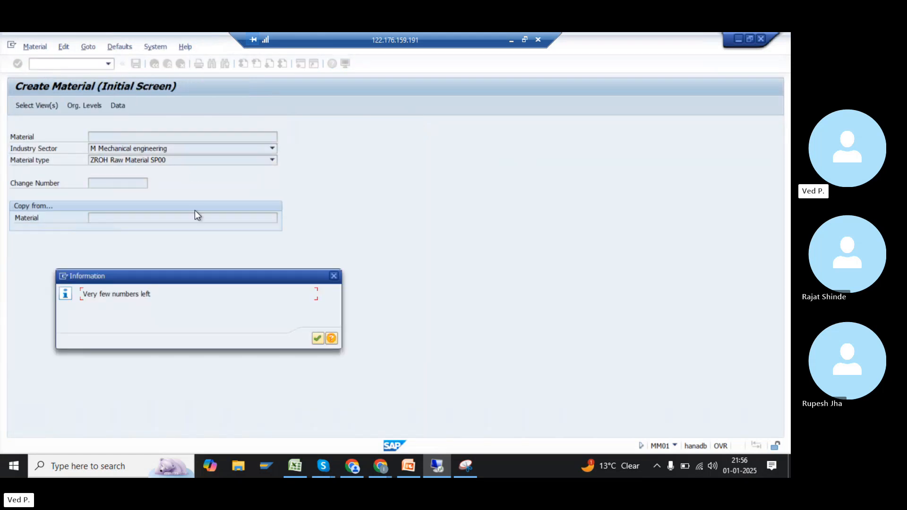
key(Return)
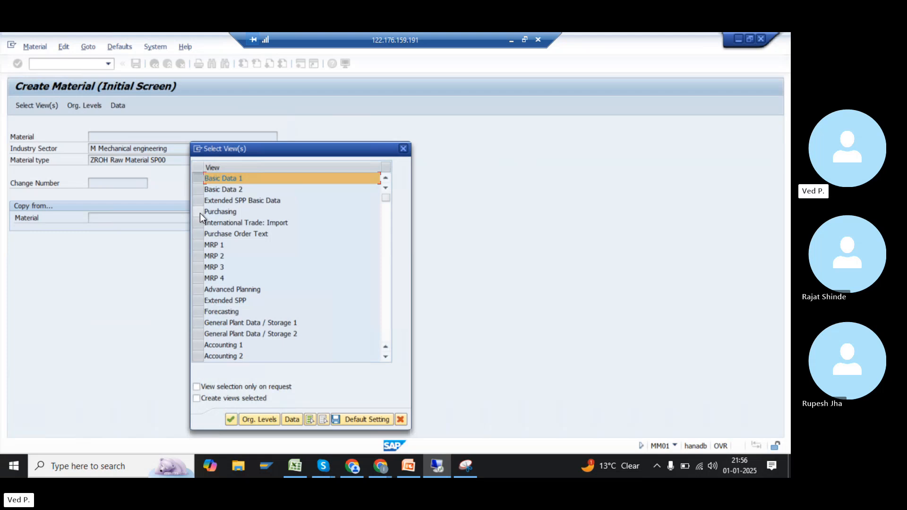
click(200, 213)
click(271, 420)
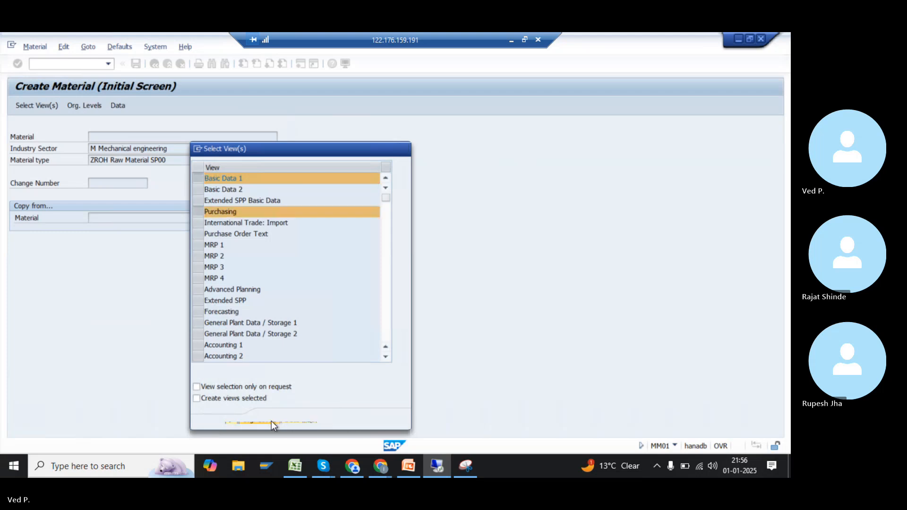
text(SP00)
key(Return)
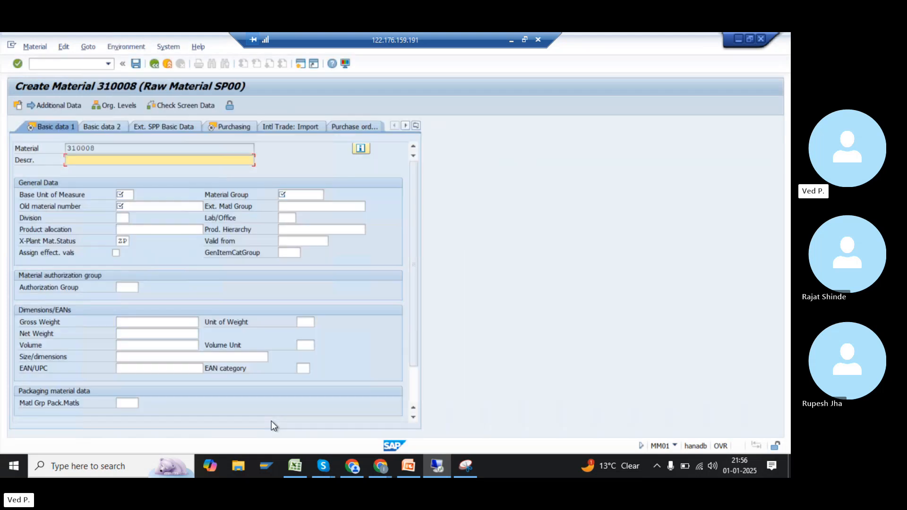
Fill Basic Data 1 with description Cycle Assembly ( RED ), base unit EA, material group ZR01 and old material number na, and continue to Purchasing
key(Down)
key(Return)
key(Tab)
text(ea)
key(Tab)
text(zr01)
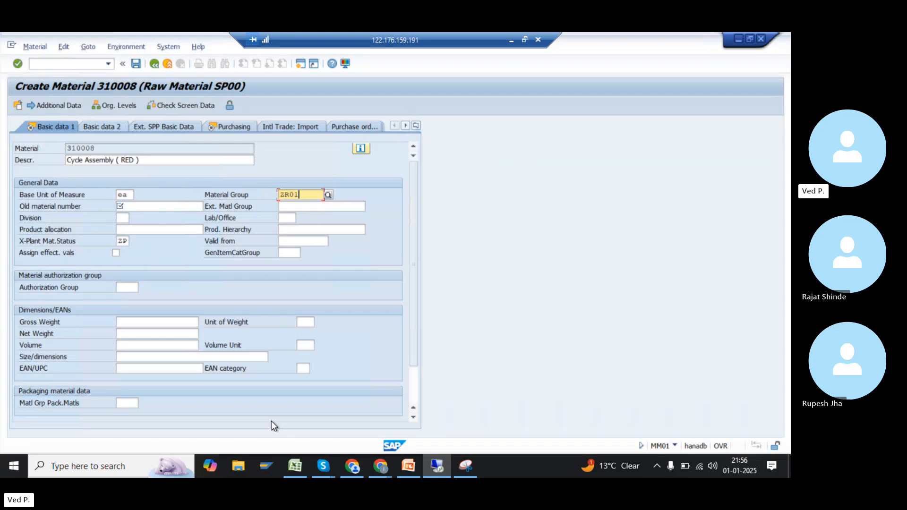
key(Tab)
text(na)
key(Return)
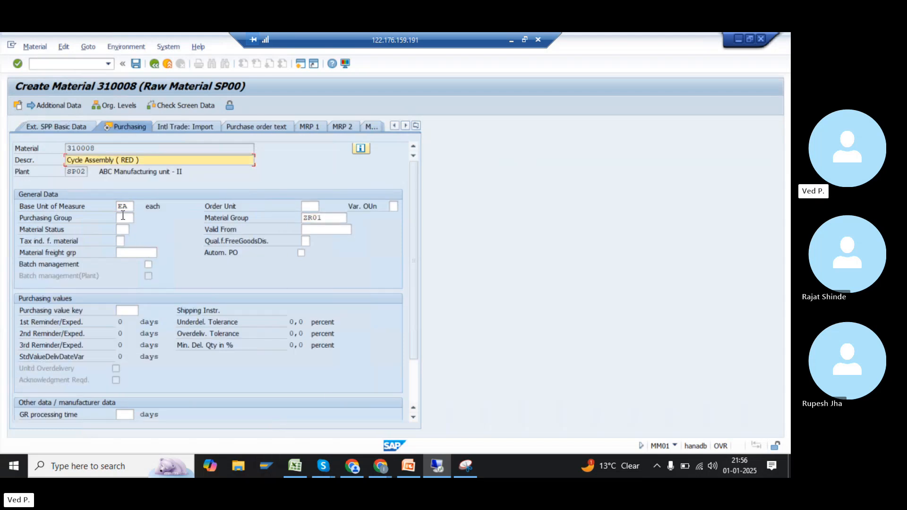
Check the default valuation settings in the Accounting 1 view and go on to the MRP 1 view
click(415, 126)
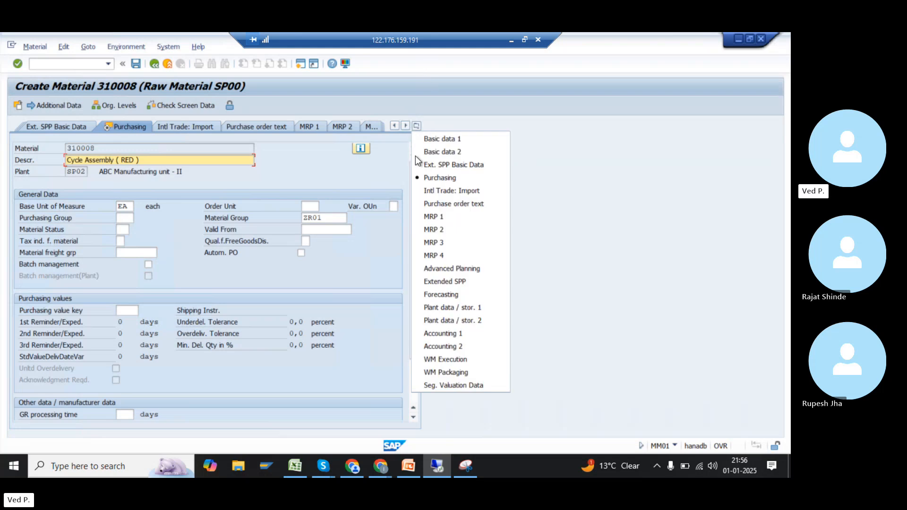
click(452, 332)
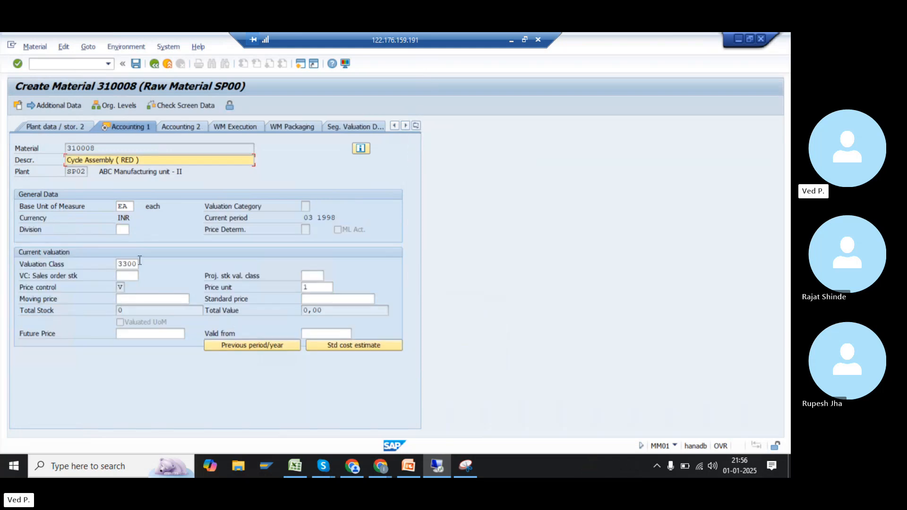
click(415, 126)
click(441, 215)
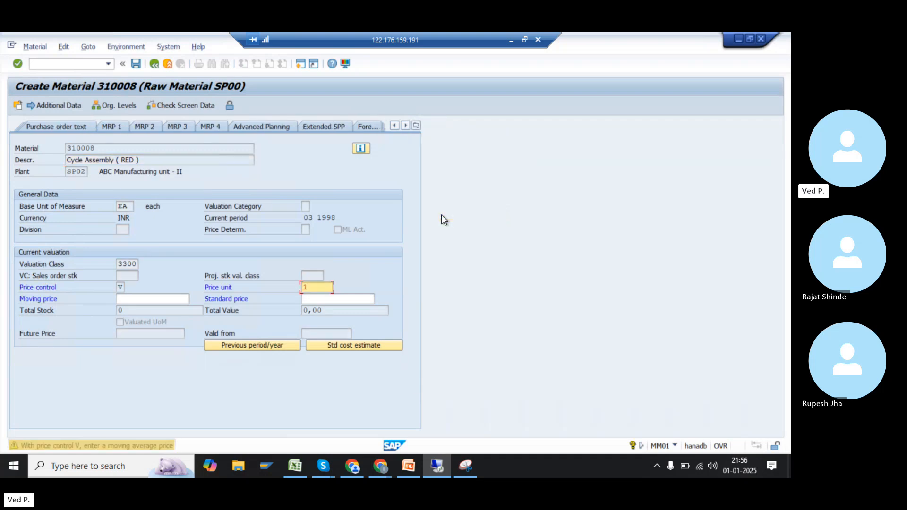
key(Return)
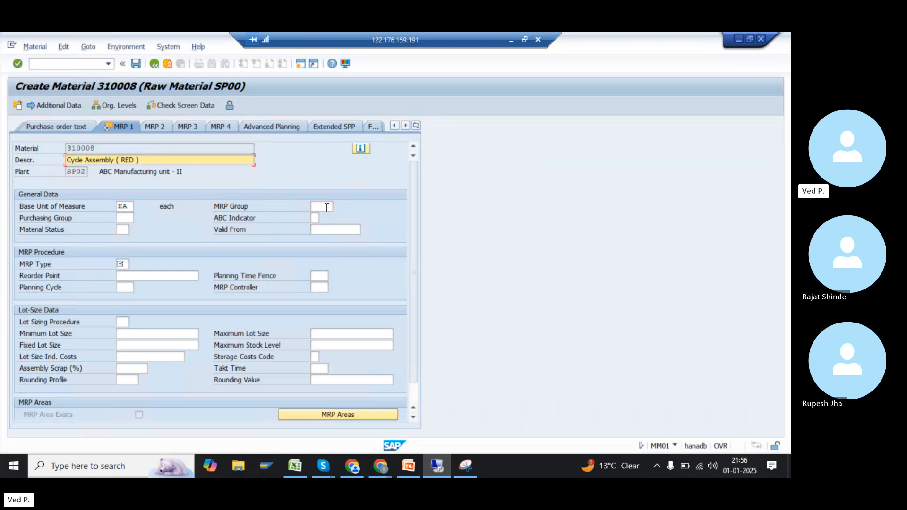
Complete MRP 1 with MRP group ZP00, MRP type PD, MRP controller 1p1 and lot sizing procedure EX
click(327, 207)
text(ZP00)
key(Return)
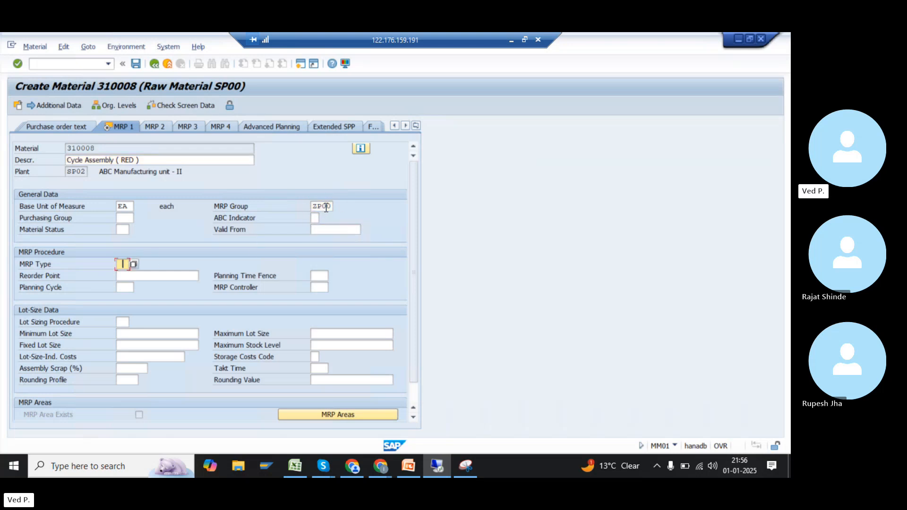
text(PD)
key(Return)
text(sp1)
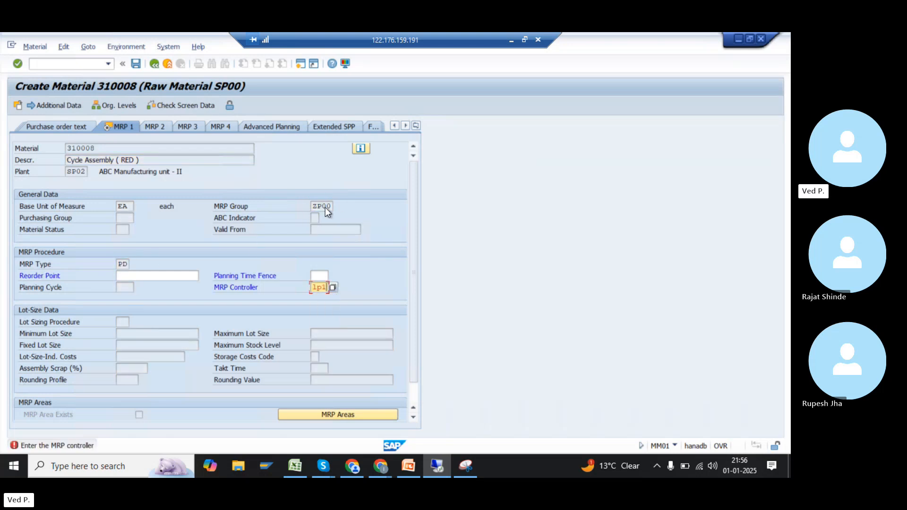
key(Return)
text(ex)
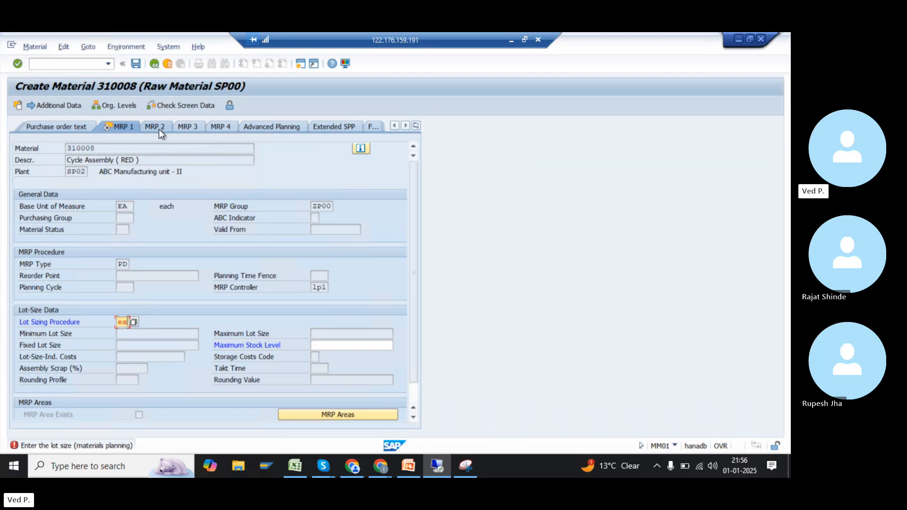
key(Return)
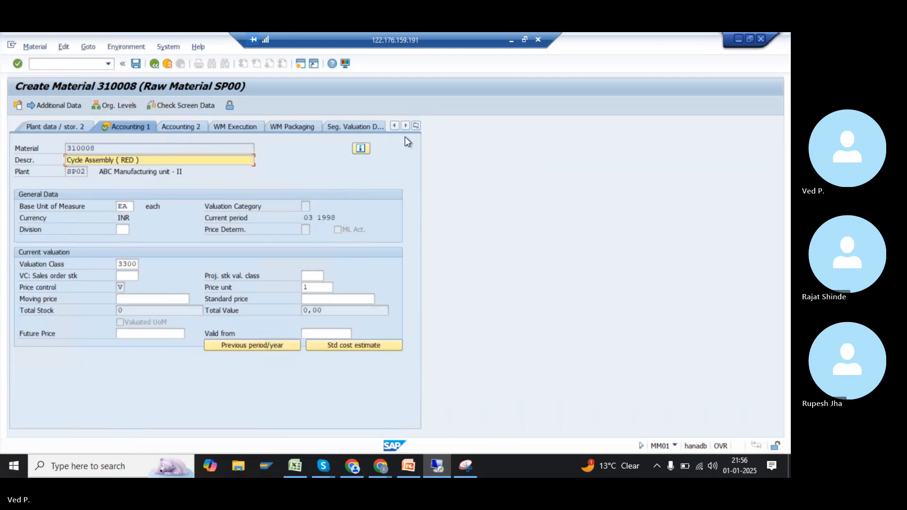
Open the MRP 2 view and check the default procurement type
click(416, 125)
click(436, 220)
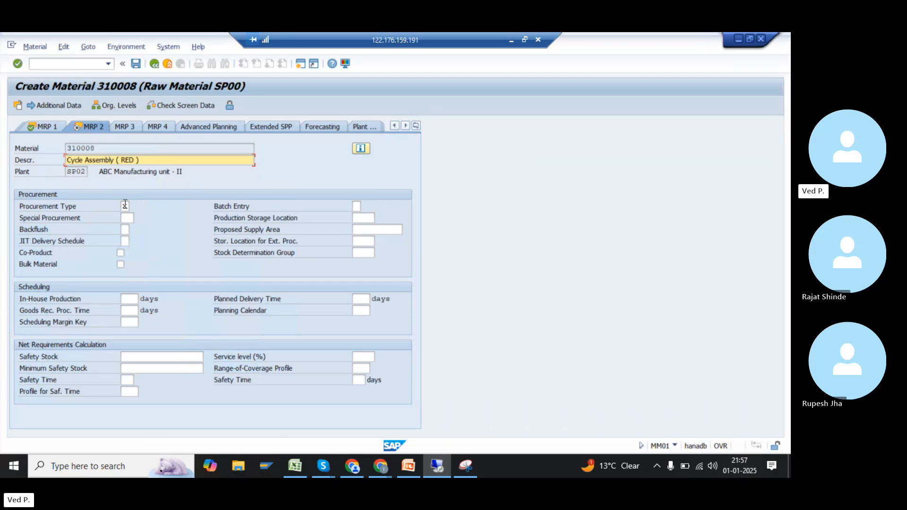
click(121, 206)
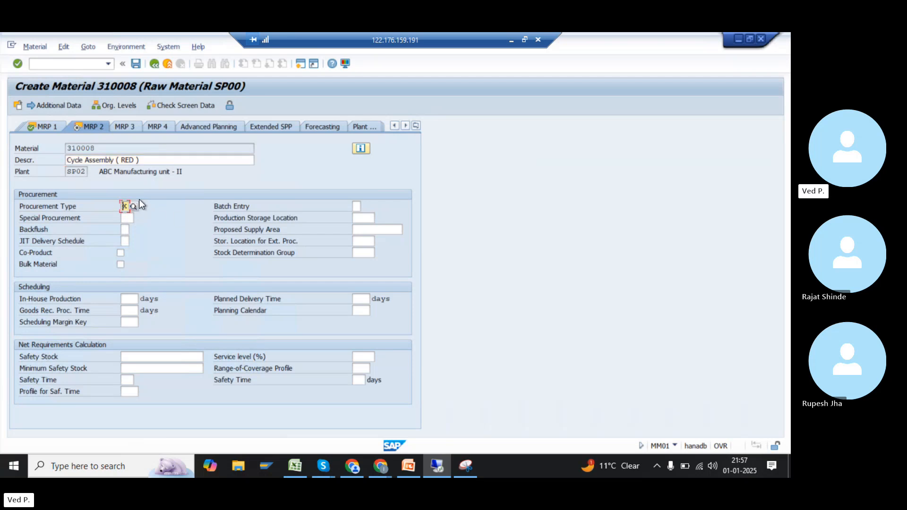
Return to the ZROH material type details, capture them with Snipping Tool and mark the Internal/external purchase orders settings in red pen
key(alt+Tab)
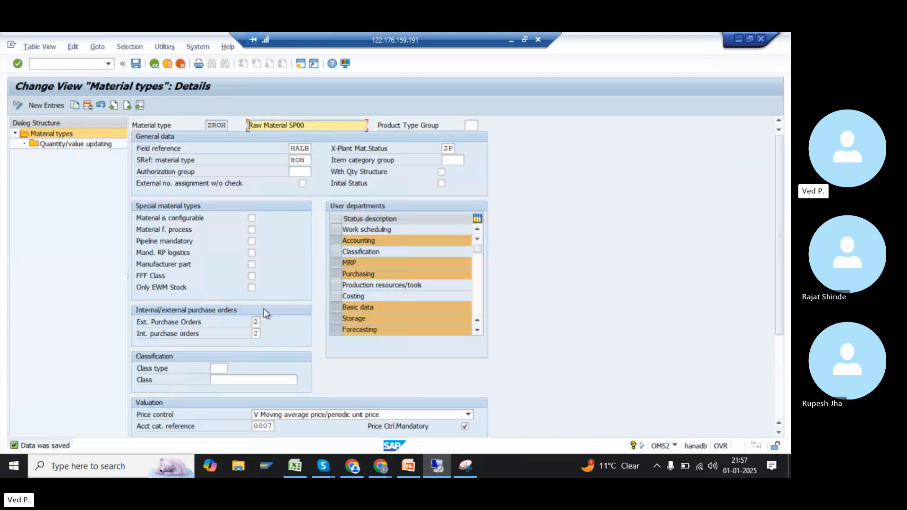
click(473, 471)
click(29, 73)
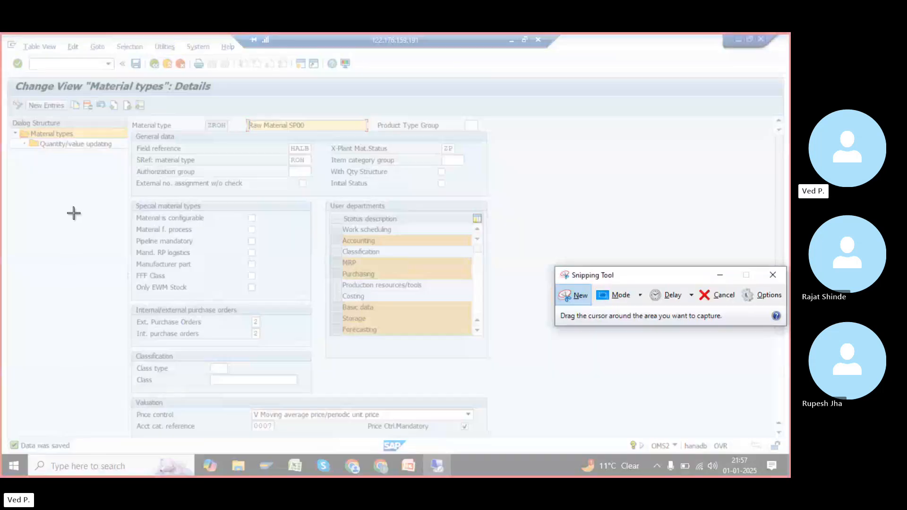
drag(74, 217, 531, 403)
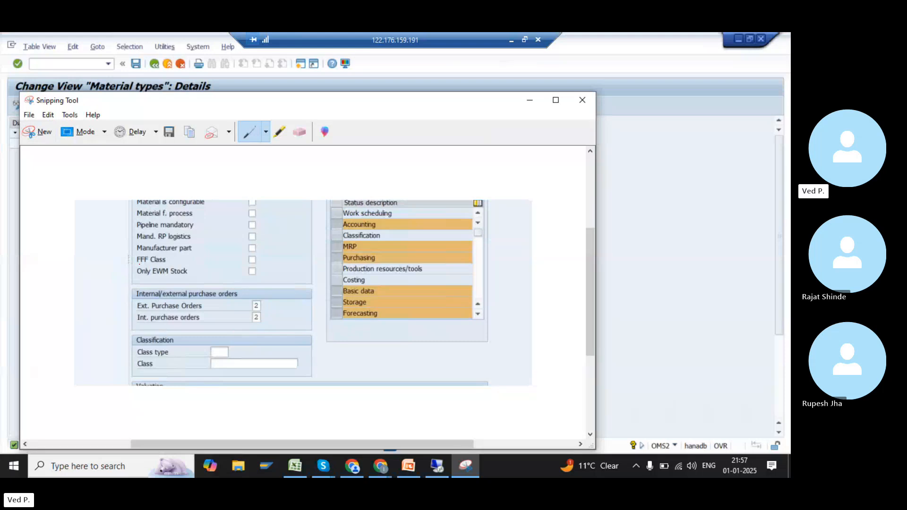
mouse_move(155, 286)
mouse_down()
mouse_move(124, 312)
mouse_move(284, 294)
mouse_move(159, 286)
mouse_up()
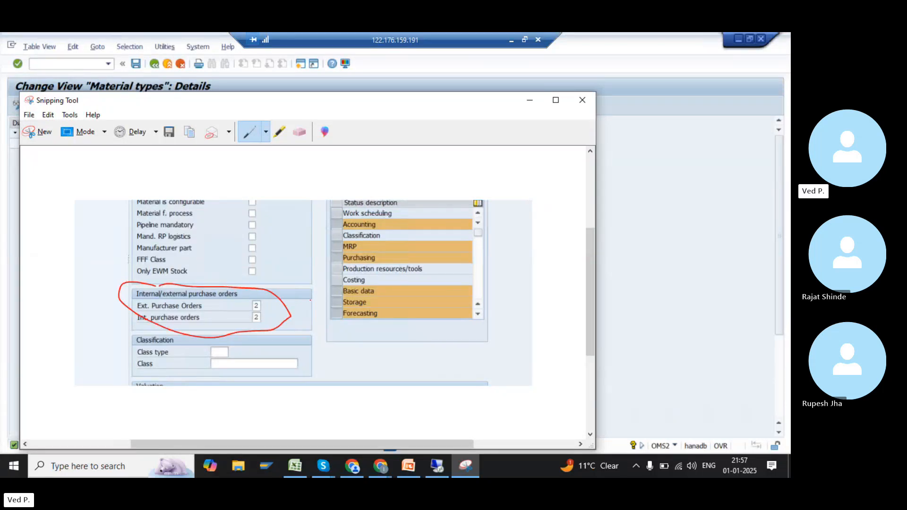
drag(267, 306, 296, 298)
drag(201, 320, 296, 328)
Return to the ZROH details, try values 1, 2 and 3 for external purchase orders, and clear the field
click(656, 310)
click(258, 322)
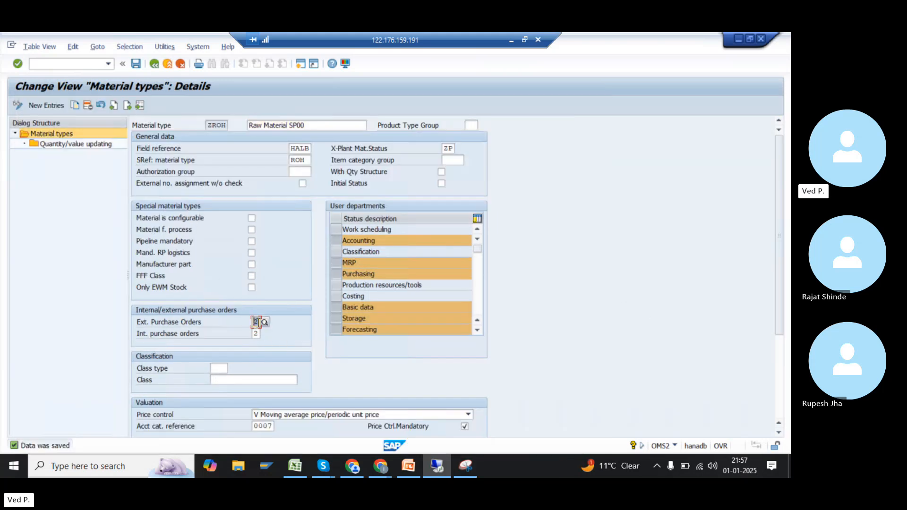
text(1)
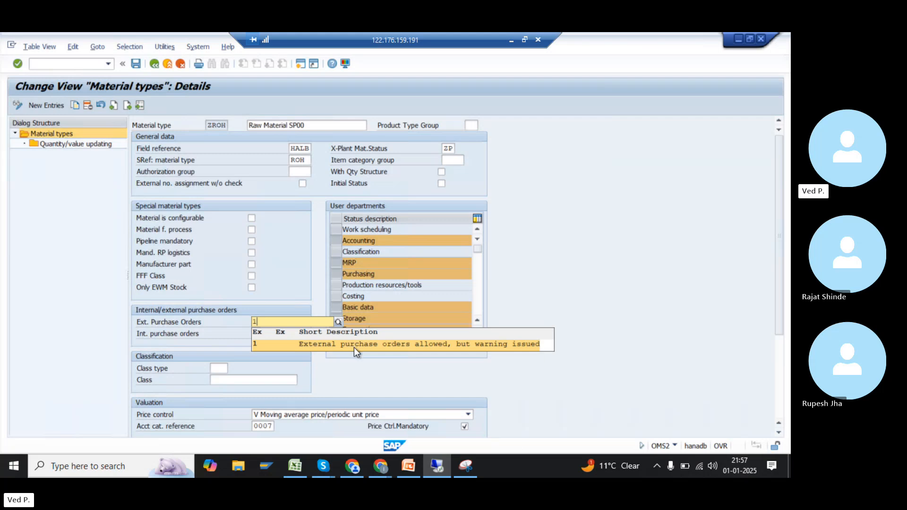
key(BackSpace)
text(2)
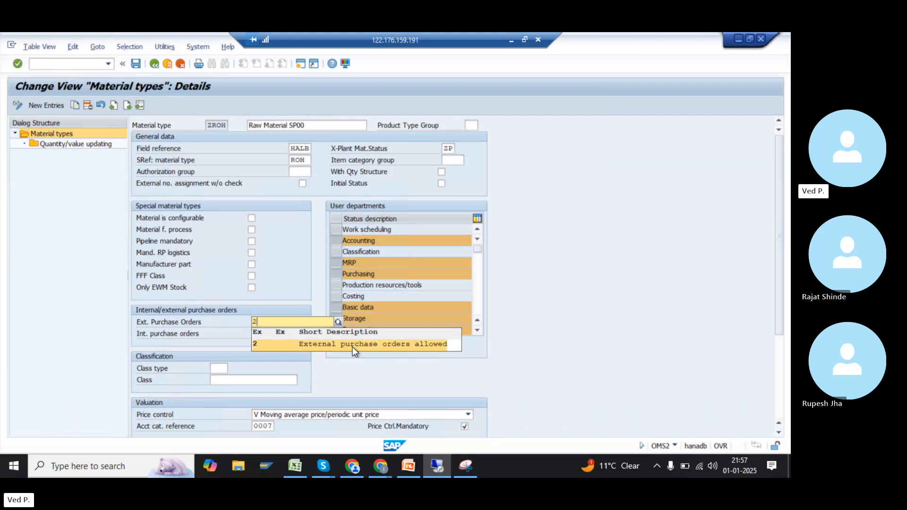
key(BackSpace)
text(3)
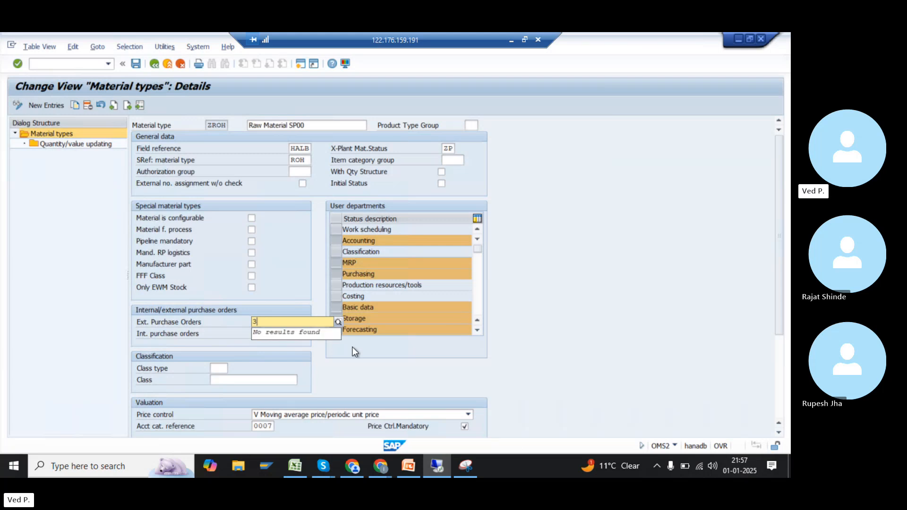
key(BackSpace)
Try values 2 and 1 for internal purchase orders and set the field back to 2
key(Tab)
text(2)
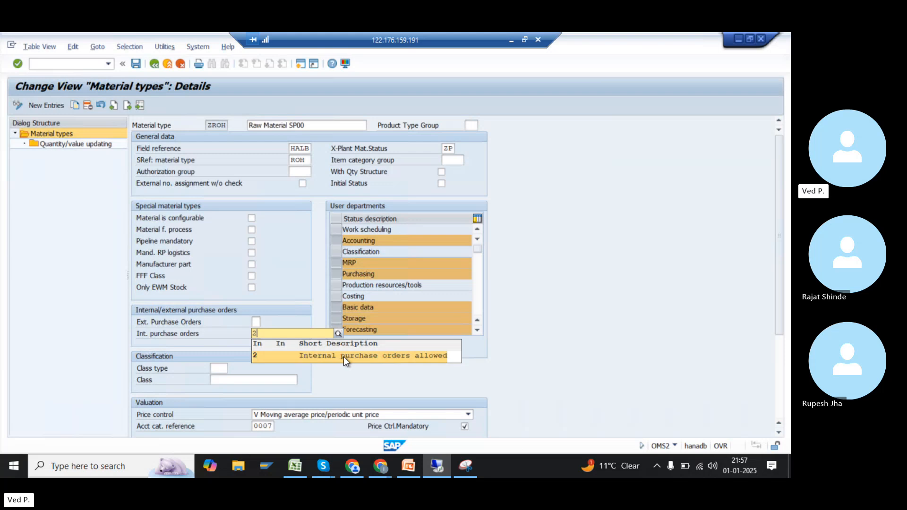
key(BackSpace)
text(1)
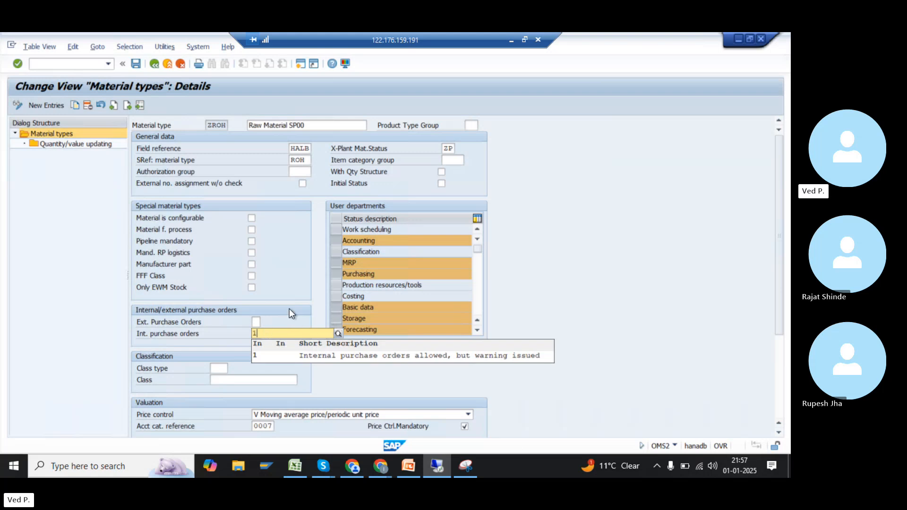
key(BackSpace)
text(2)
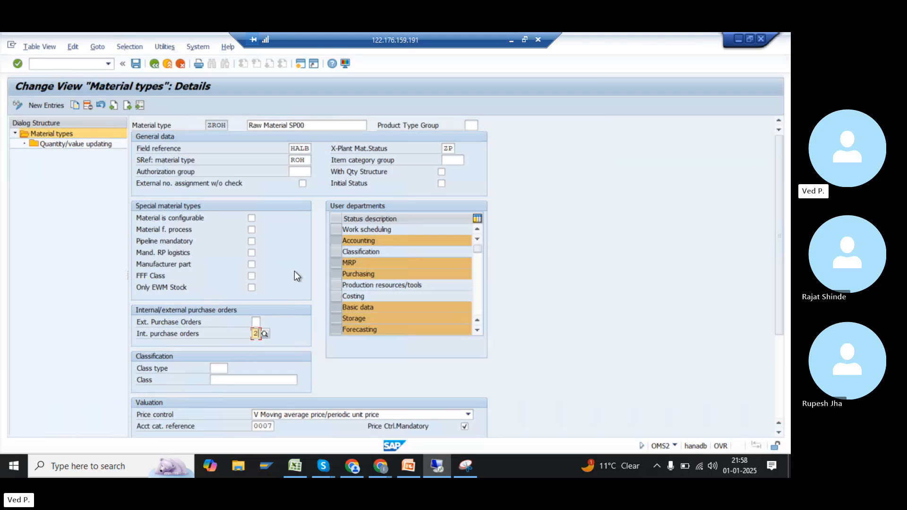
Review the field reference, reference material type and valuation price control of ZROH
double_click(311, 148)
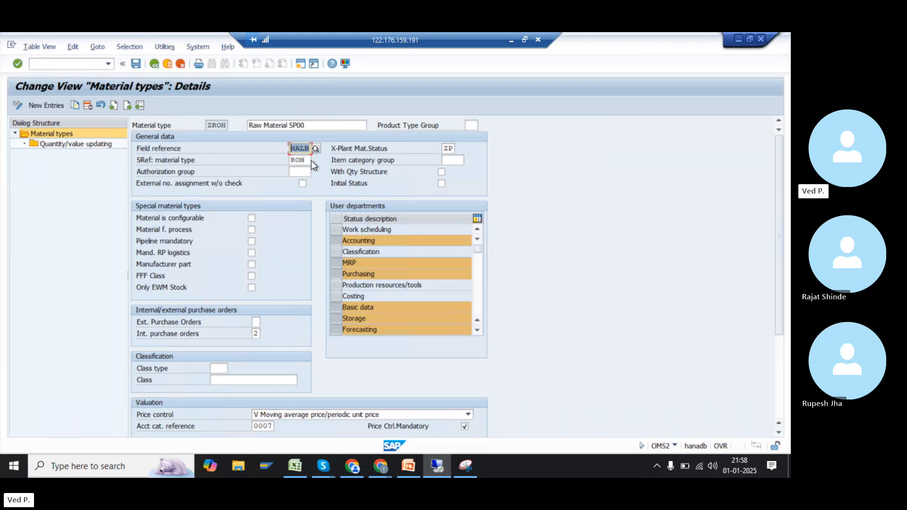
key(Tab)
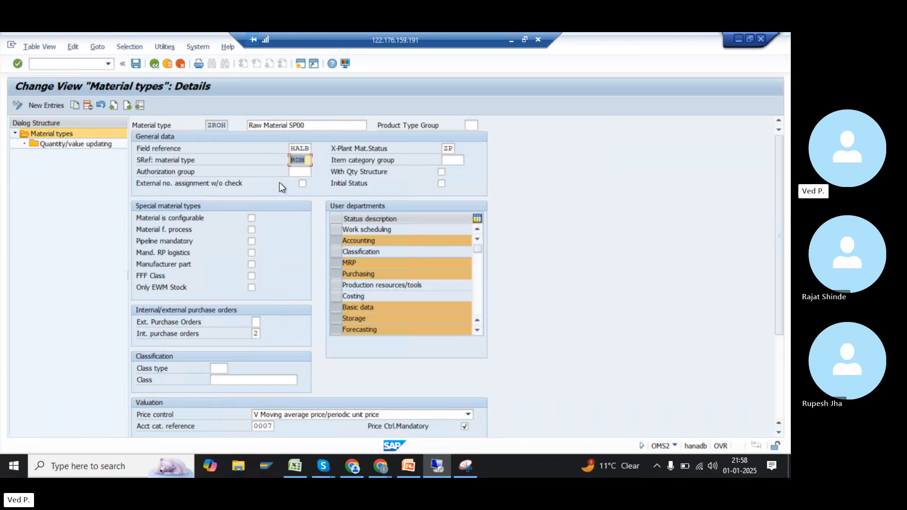
scroll(300, 232, down, 3)
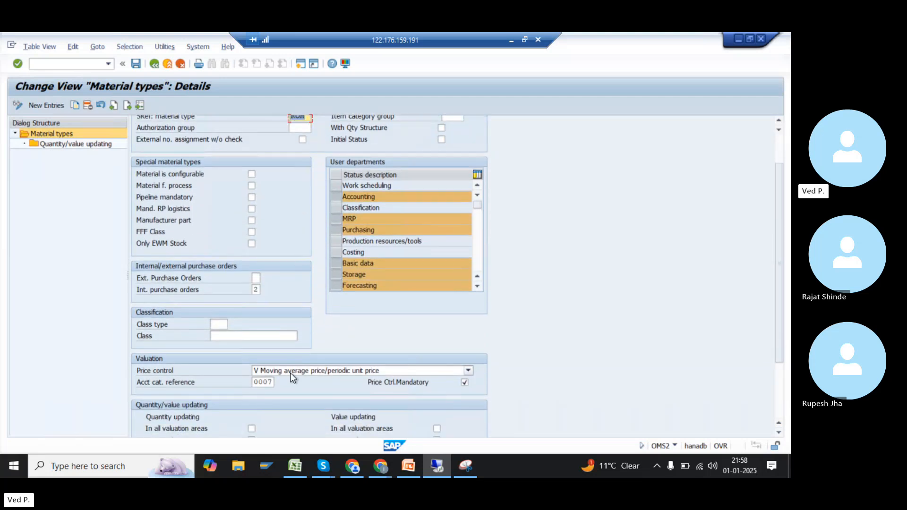
click(290, 373)
click(290, 393)
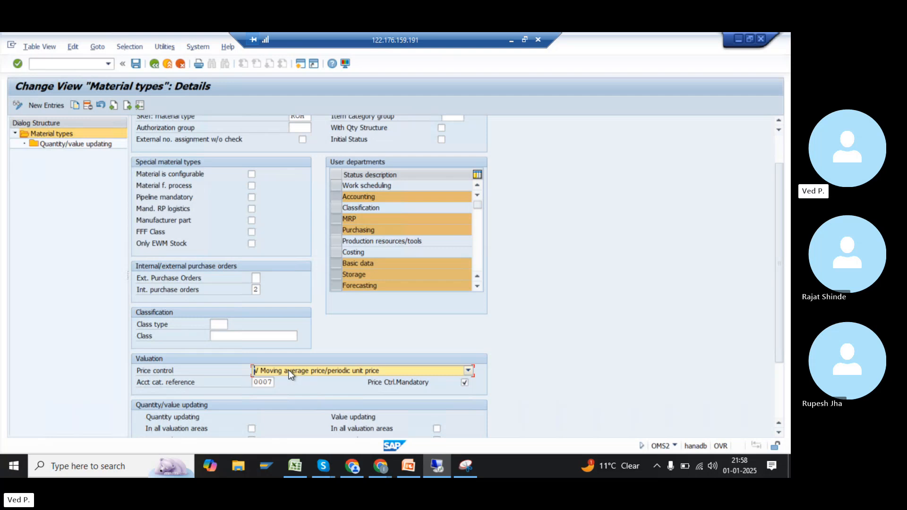
Switch to the material creation session and check the price control and moving price fields in the Accounting 1 view
key(alt+Tab)
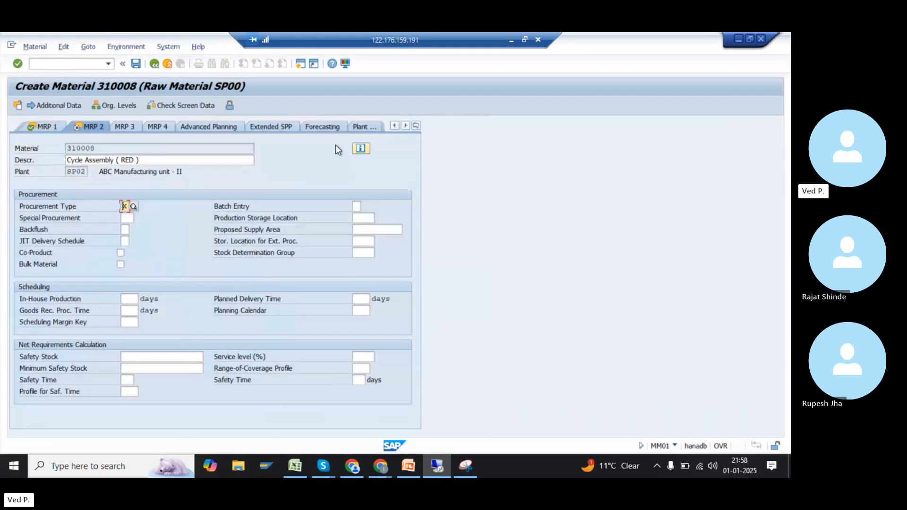
click(413, 127)
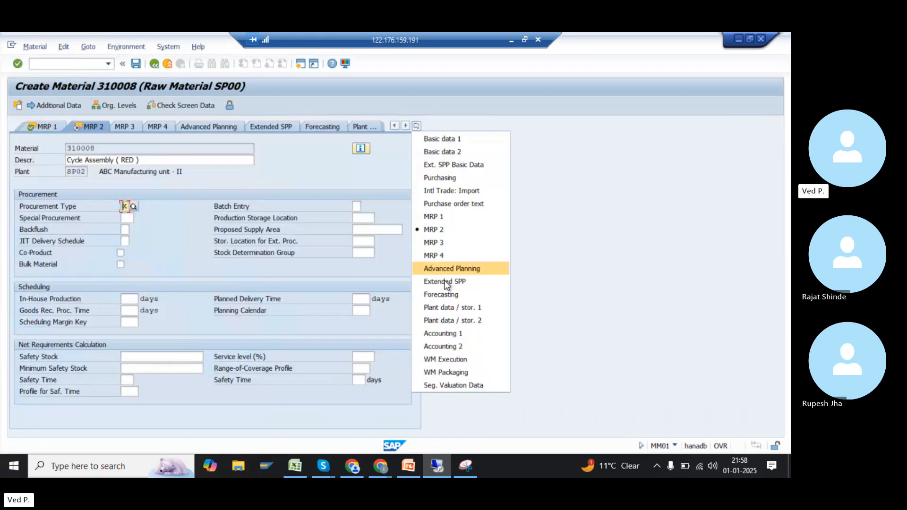
click(447, 327)
key(Return)
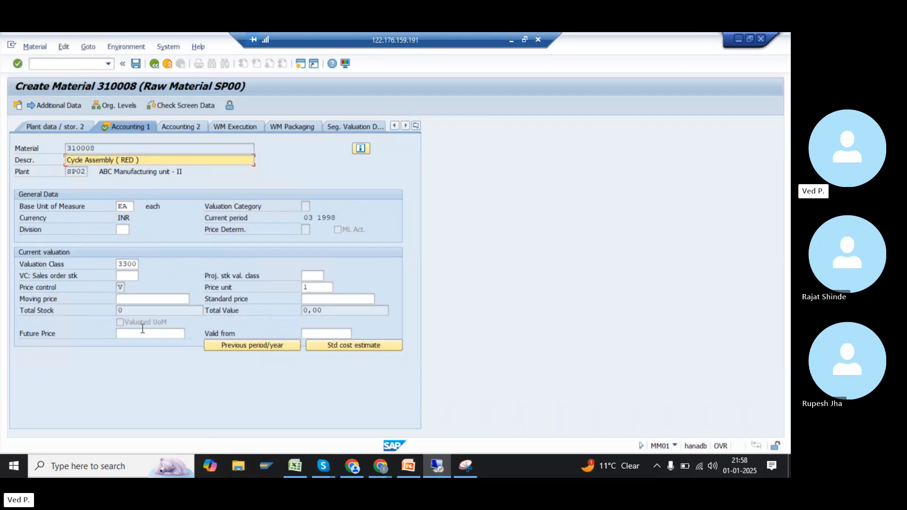
click(123, 287)
click(140, 298)
Return to the ZROH details and examine the price control options, keeping V Moving average price/periodic unit price
key(alt+Tab)
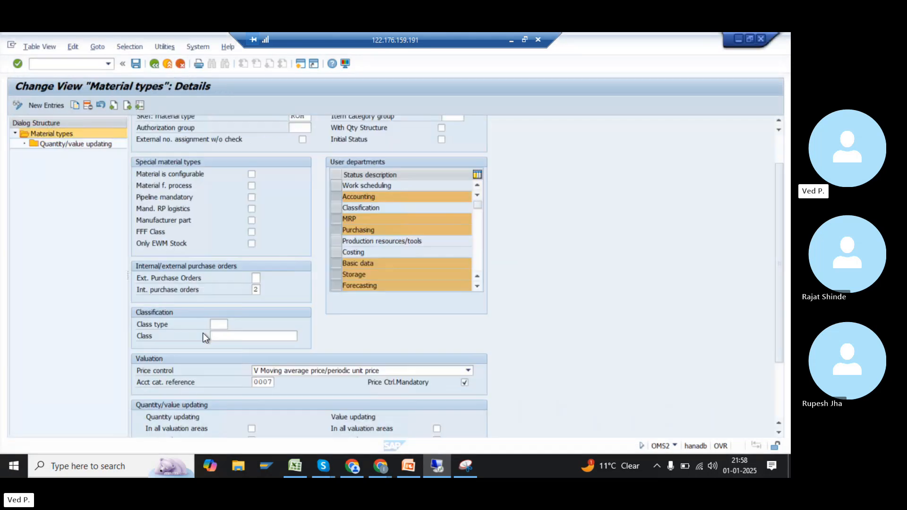
click(311, 369)
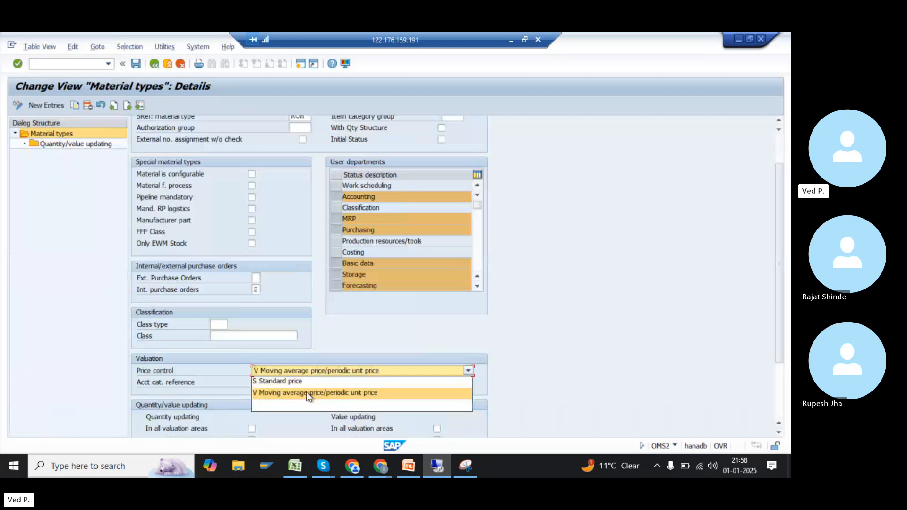
click(307, 393)
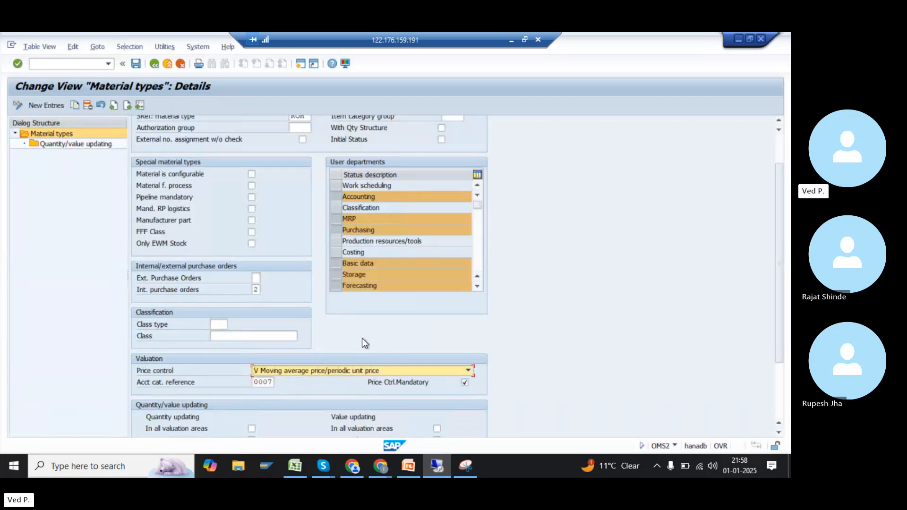
click(468, 371)
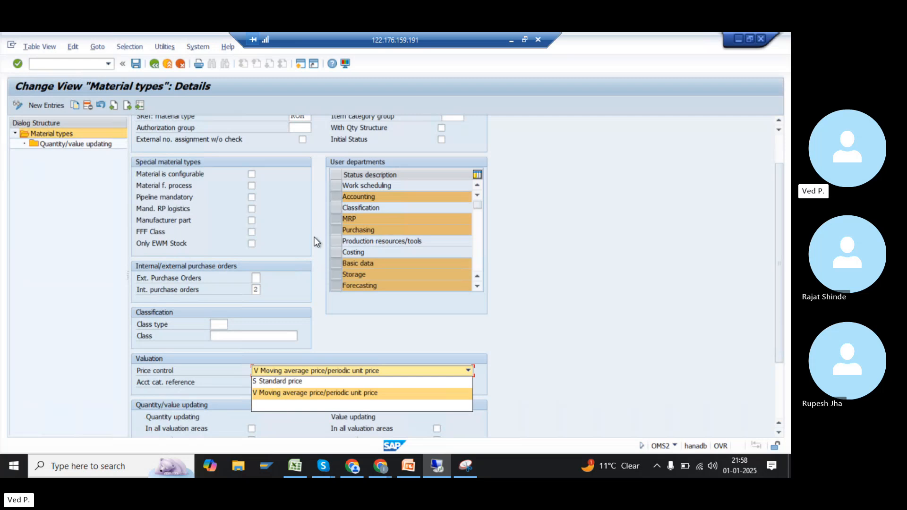
Leave the ZROH details with /N and start transaction MM01
click(73, 64)
text(/N)
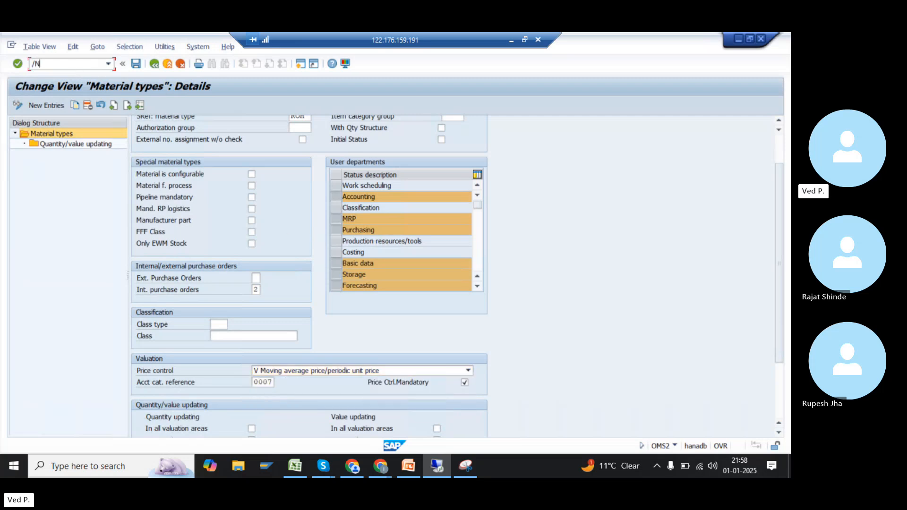
key(Return)
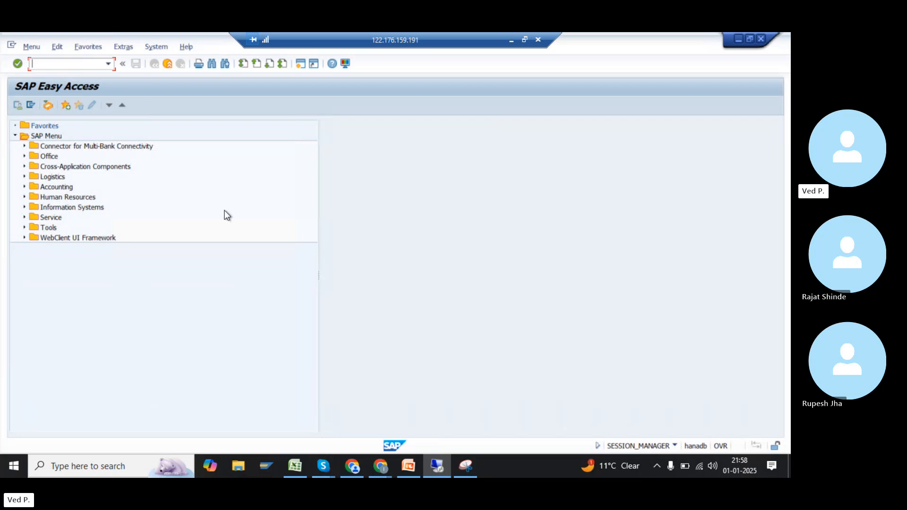
text(MM01)
key(Return)
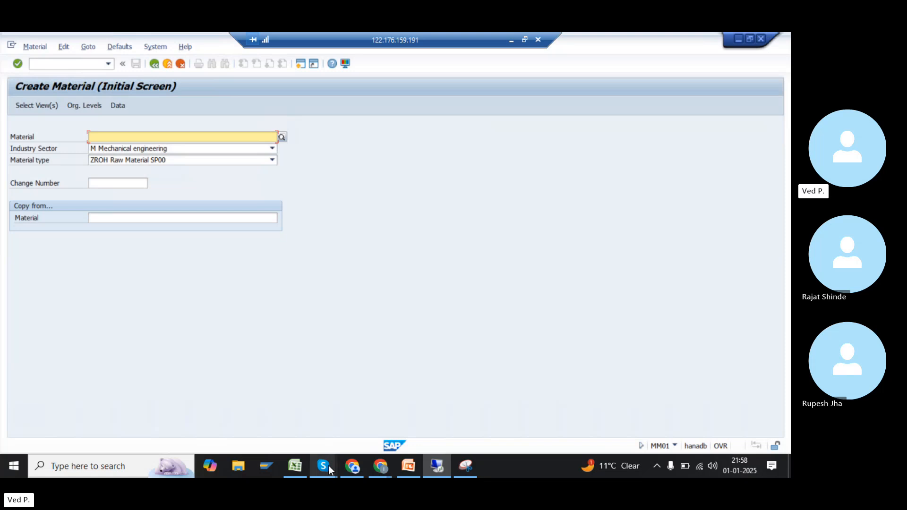
Switch to the Skype call window
mouse_move(328, 466)
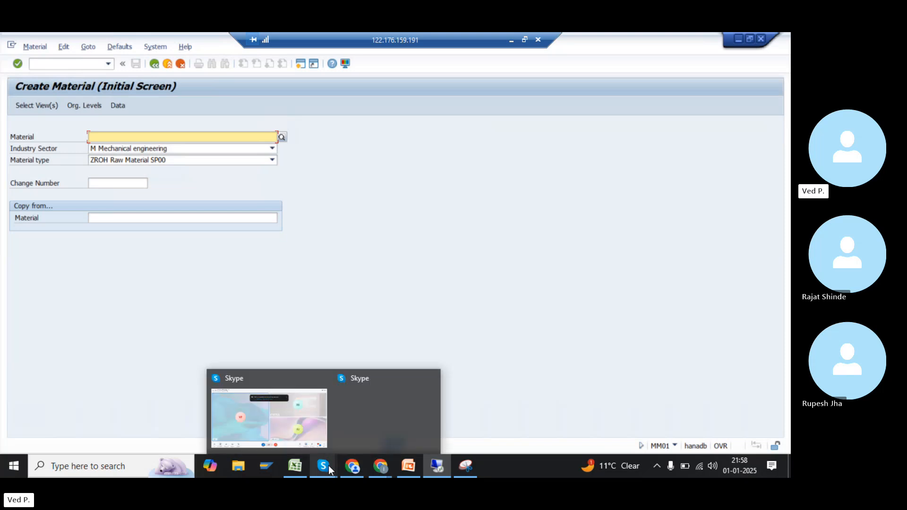
click(316, 413)
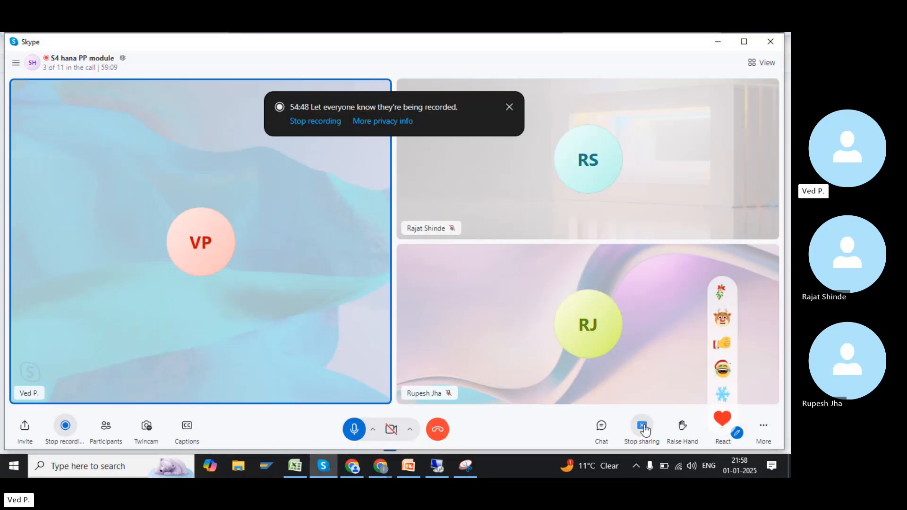